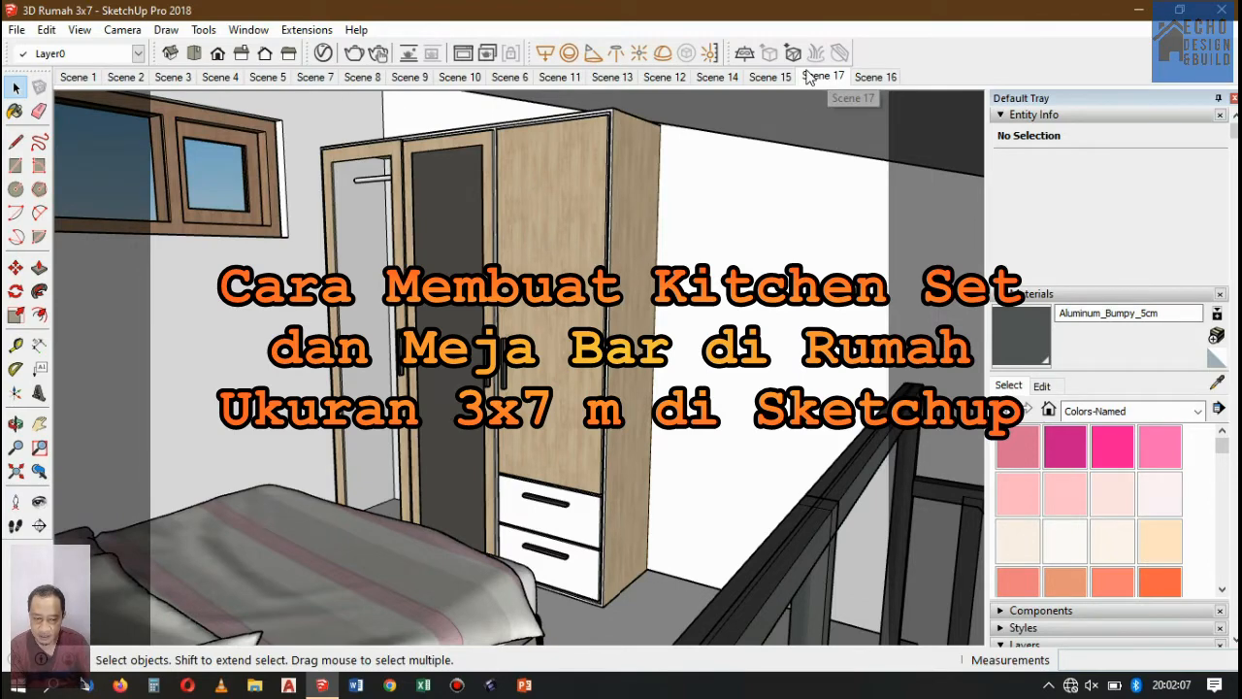
Browse the saved scenes and open Scene 16, showing the kitchen cabinet blocks beside the bathroom door.
left_click(771, 77)
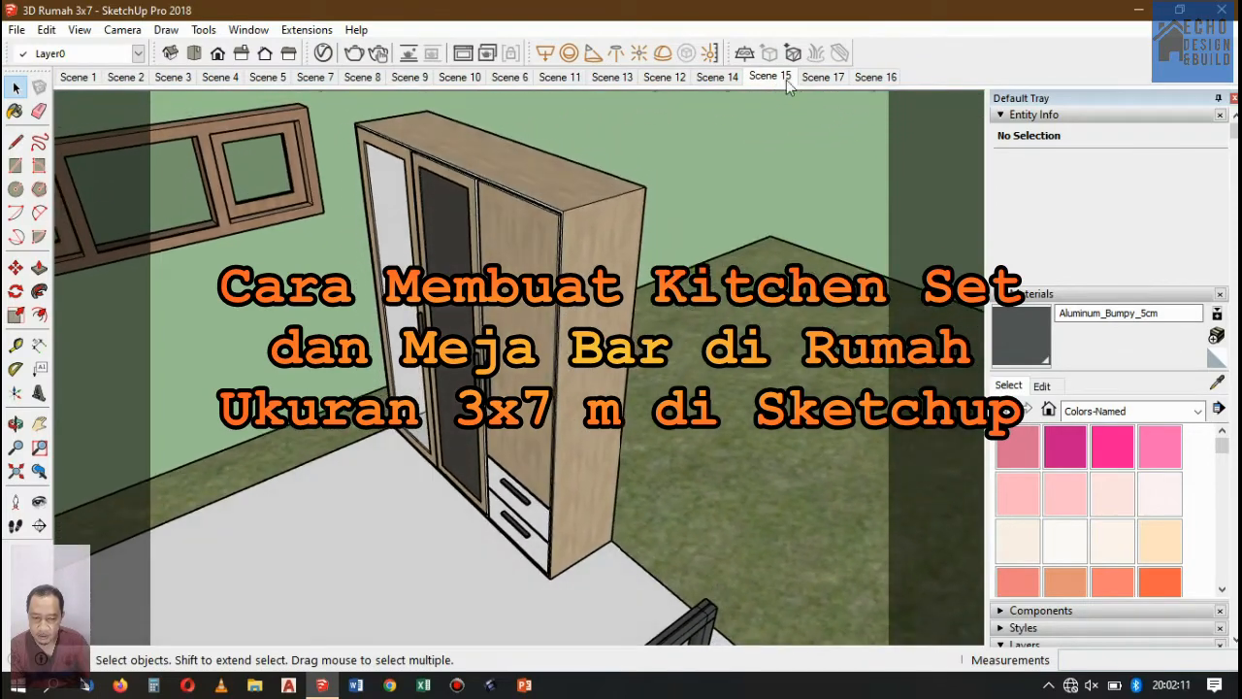
left_click(818, 77)
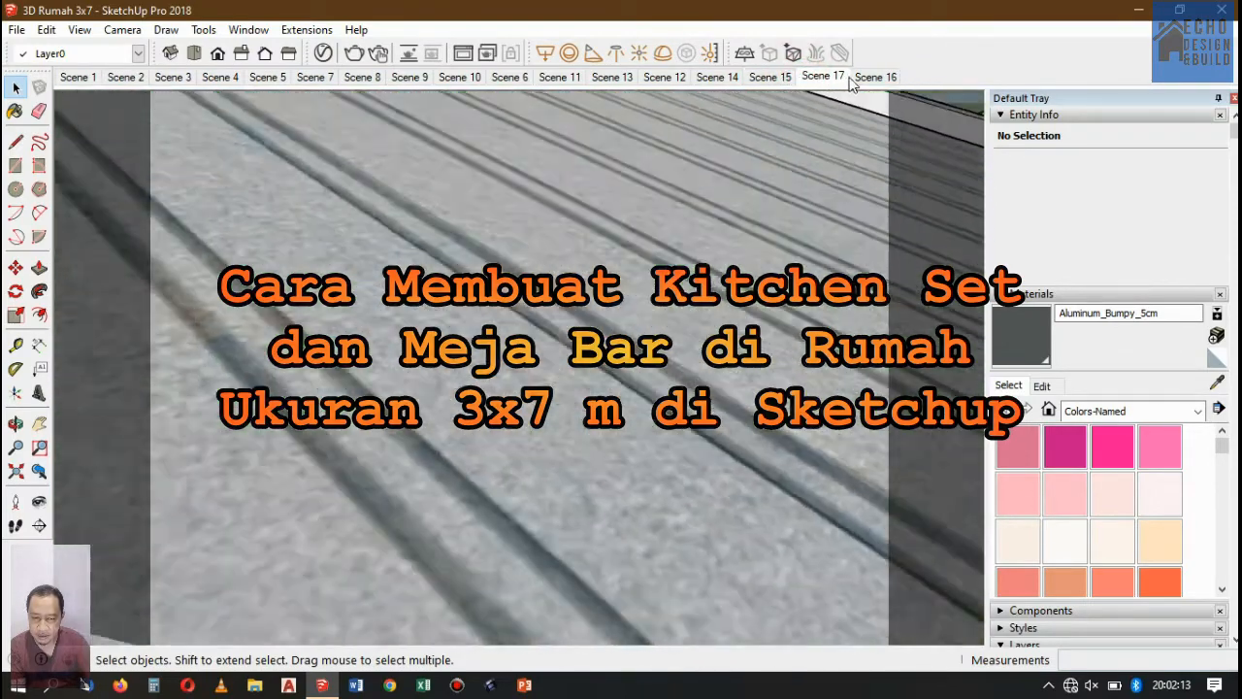
left_click(872, 78)
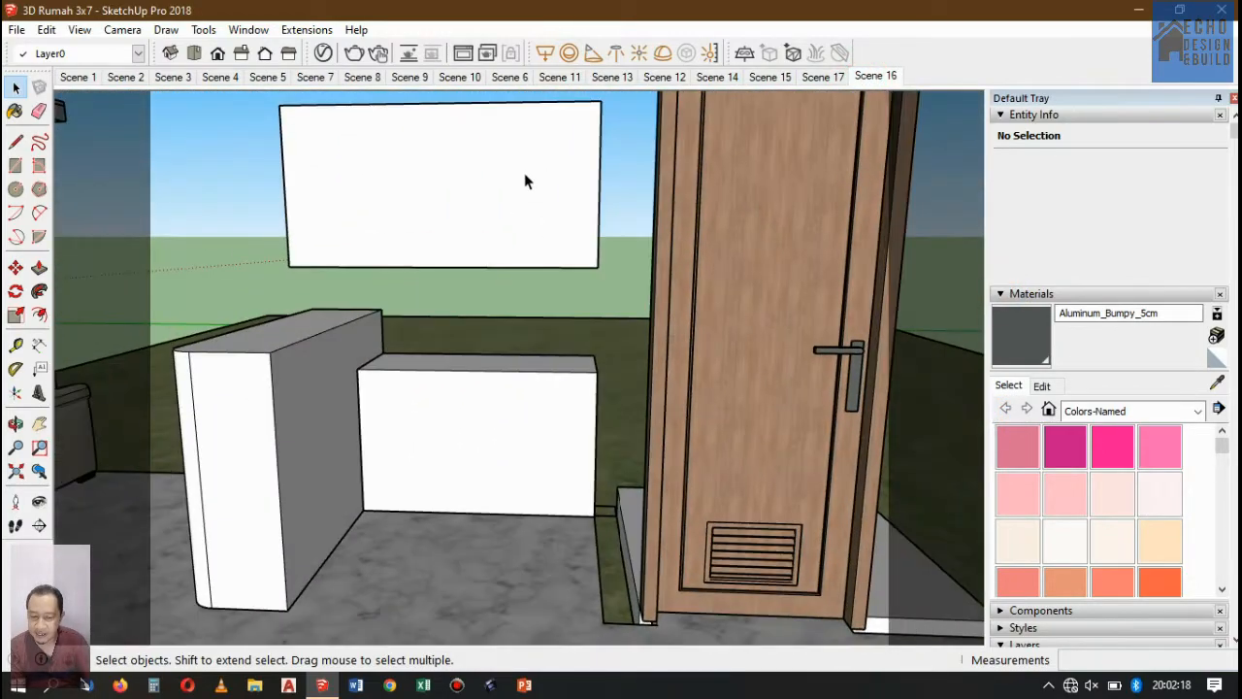
Select the upper cabinet block and unhide all hidden geometry in the model.
left_click(525, 175)
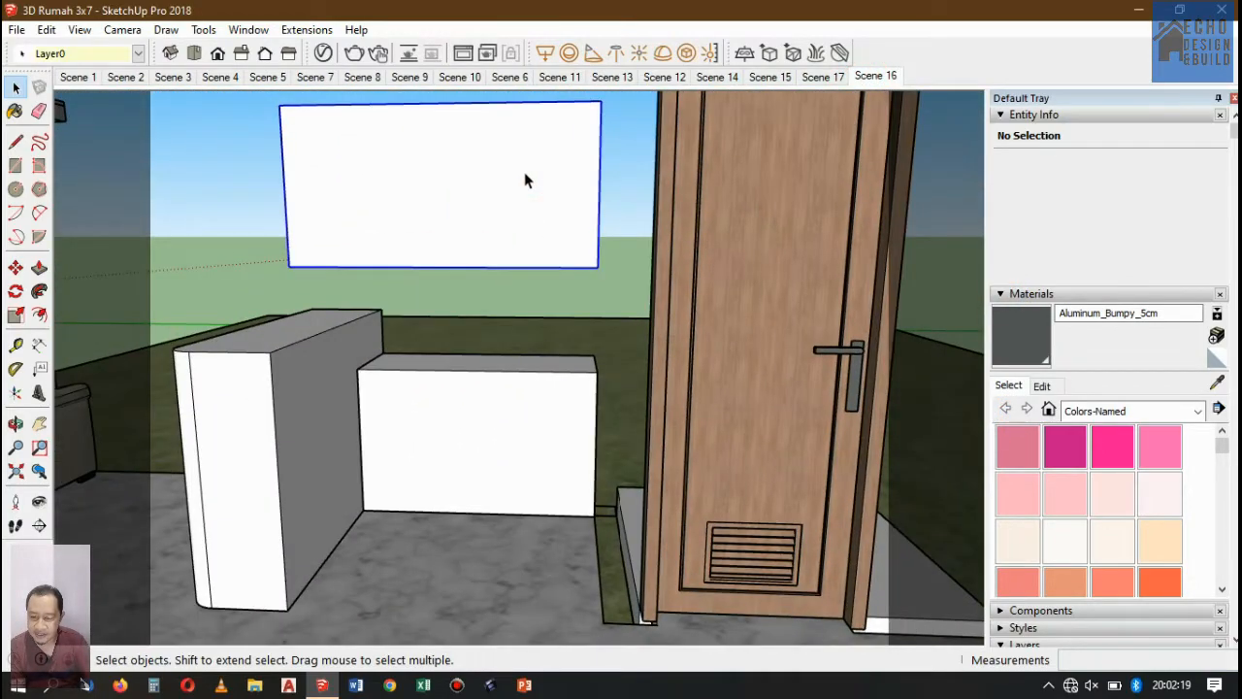
scroll(495, 185, "up", 2)
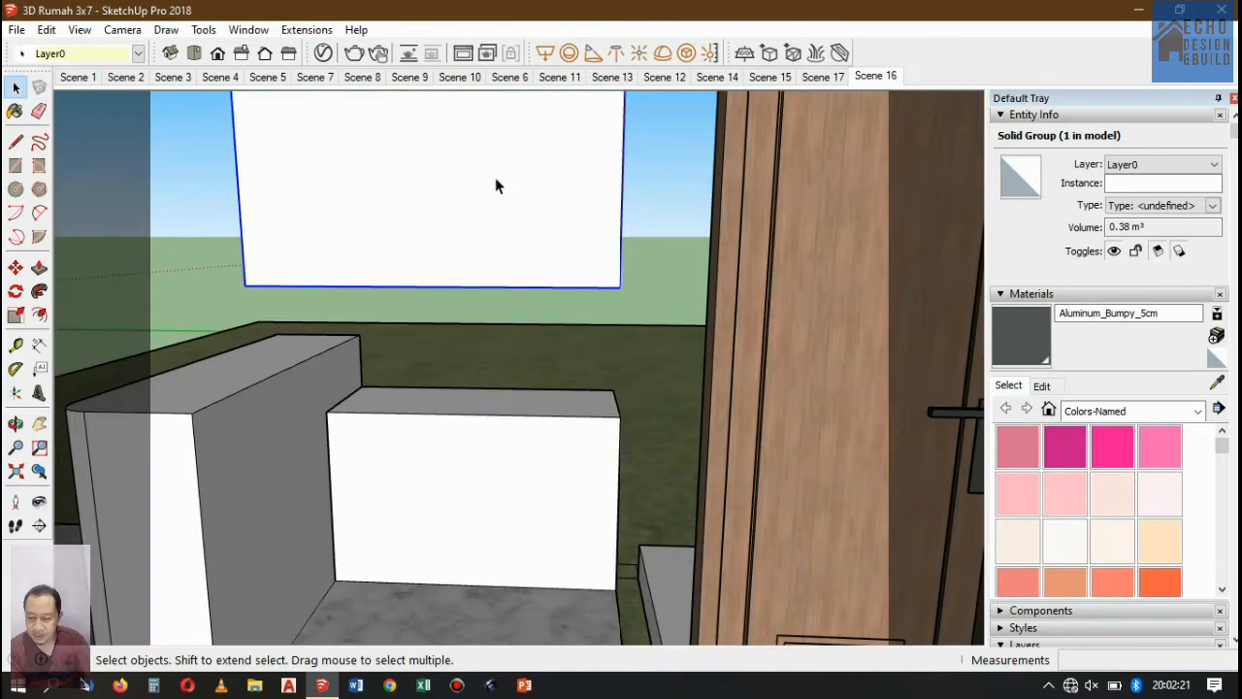
scroll(495, 185, "down", 1)
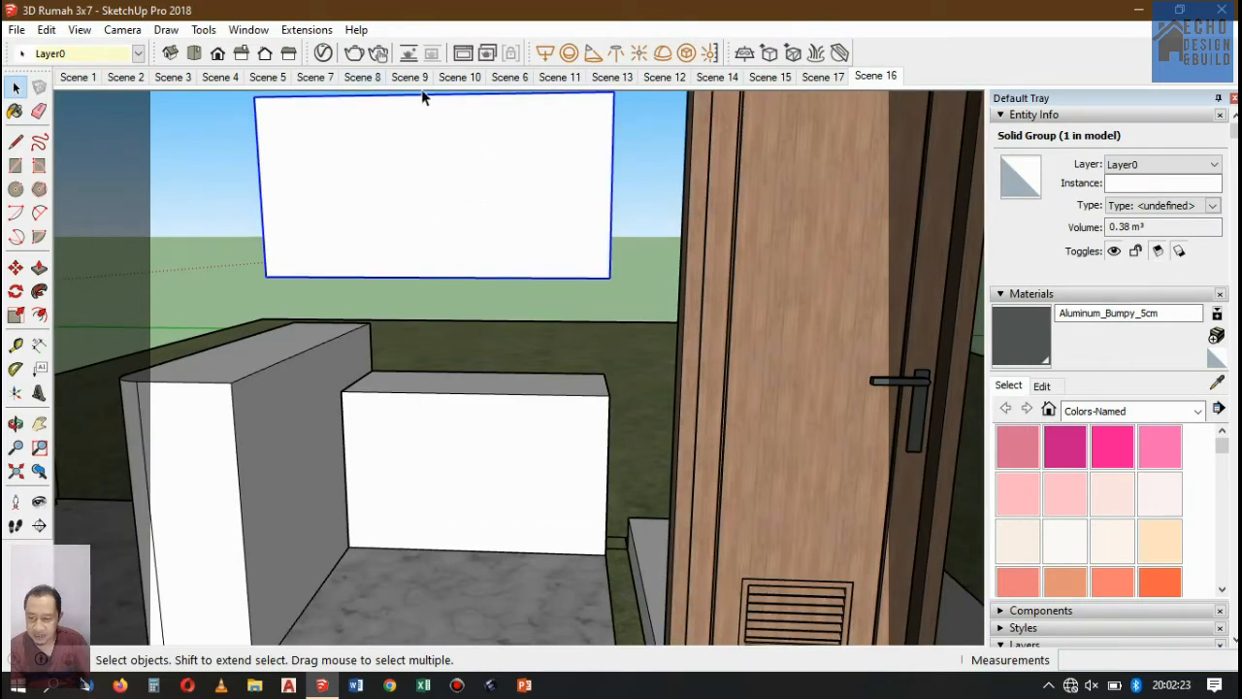
left_click(50, 31)
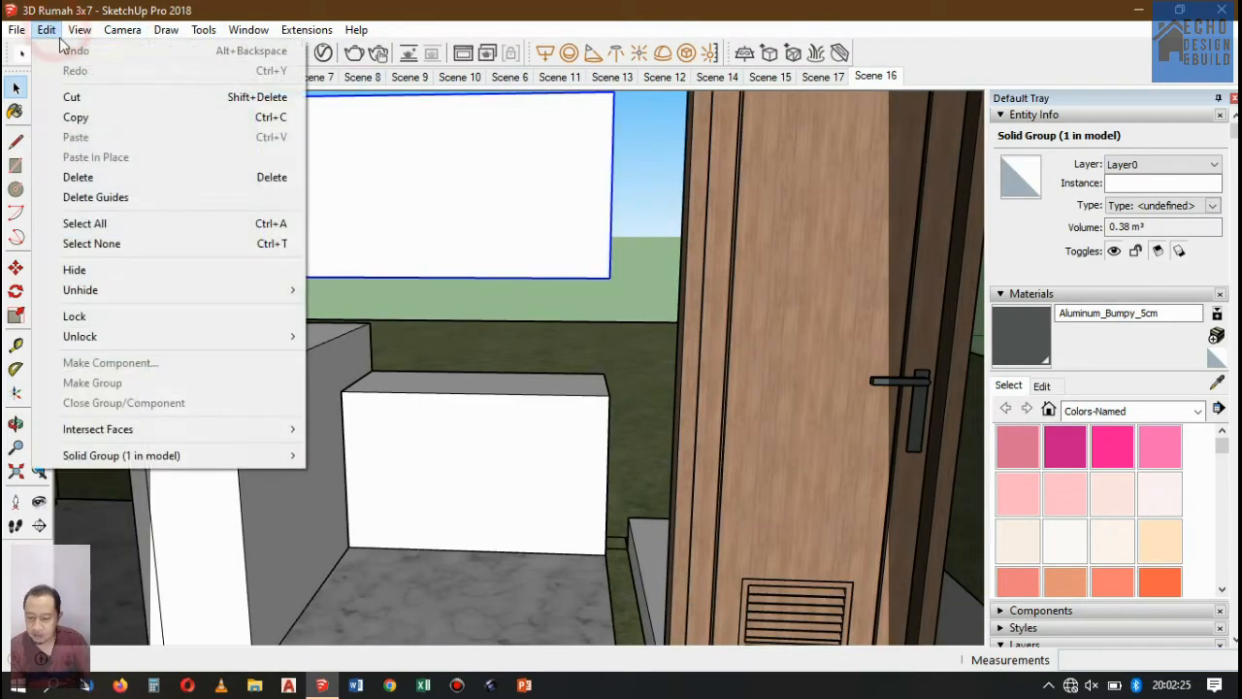
left_click(125, 289)
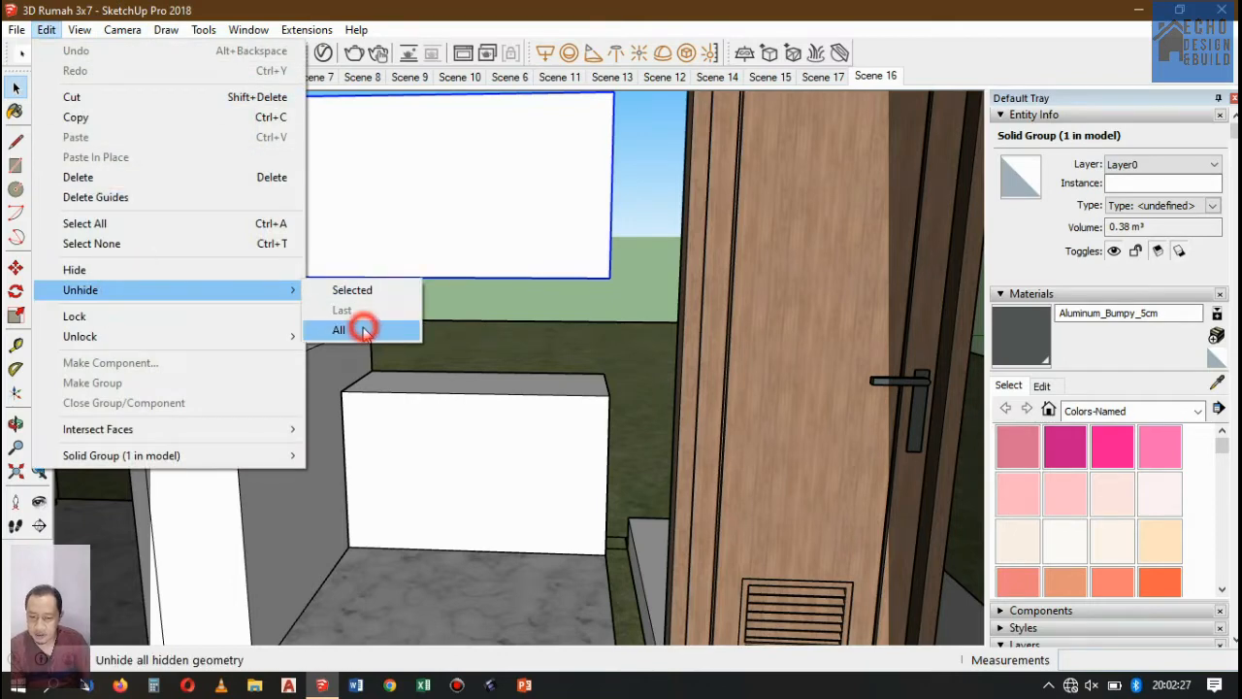
left_click(339, 329)
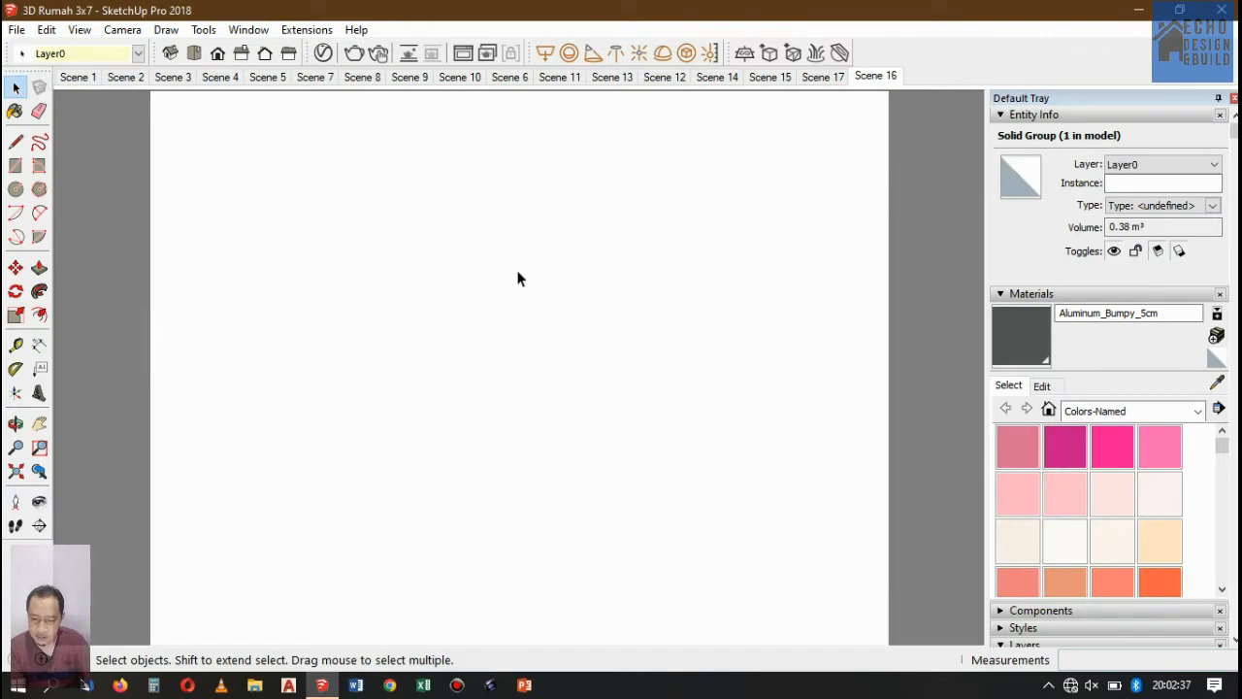
scroll(518, 279, "down", 5)
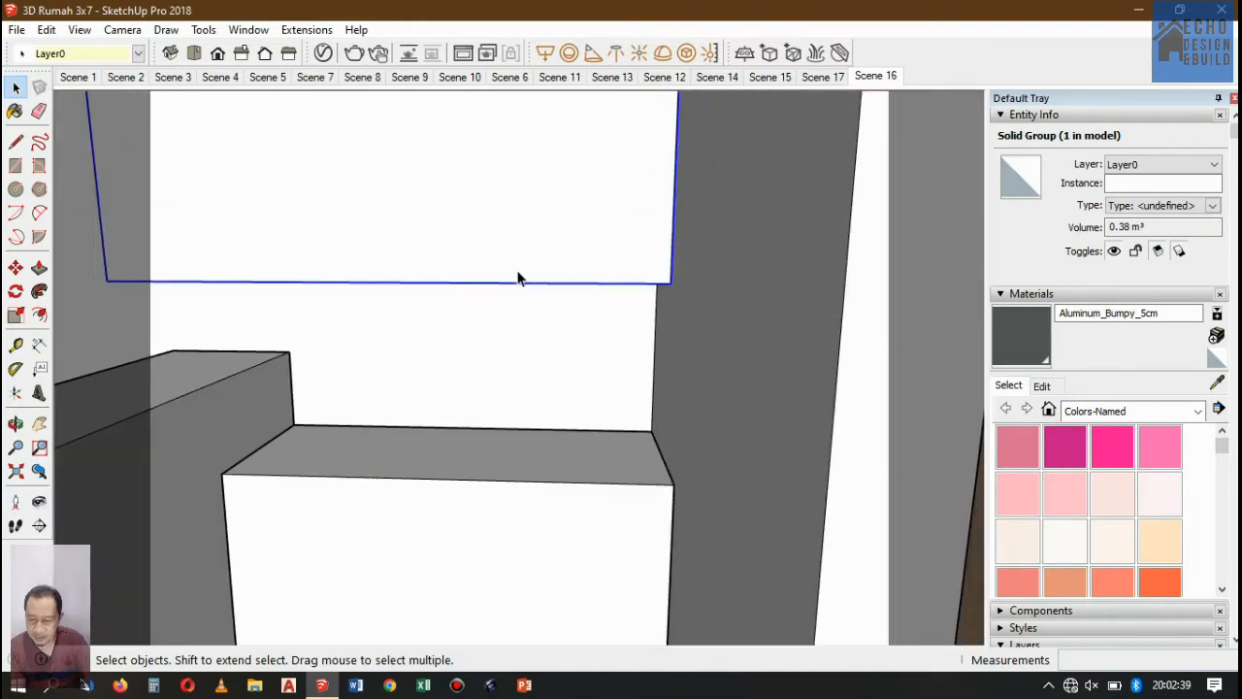
scroll(518, 278, "down", 2)
scroll(518, 278, "down", 1)
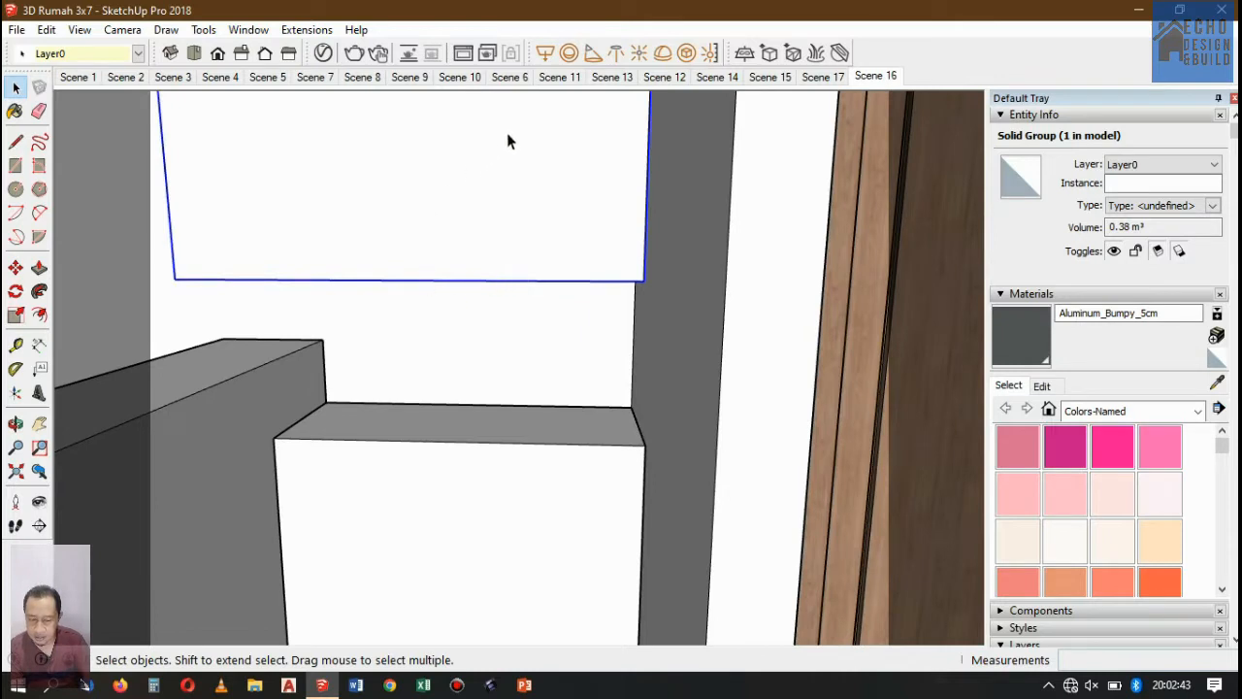
Switch to Scene 4 to view the upper cabinet and bar block from the living area.
right_click(835, 78)
left_click(934, 35)
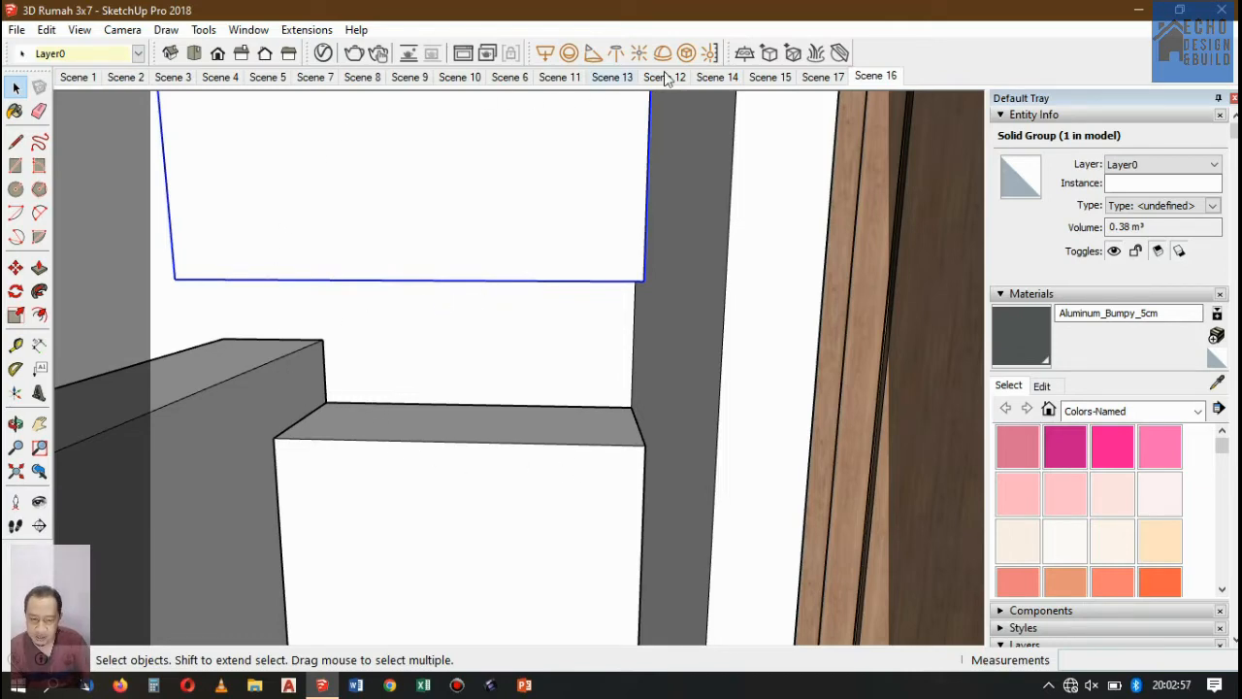
left_click(734, 76)
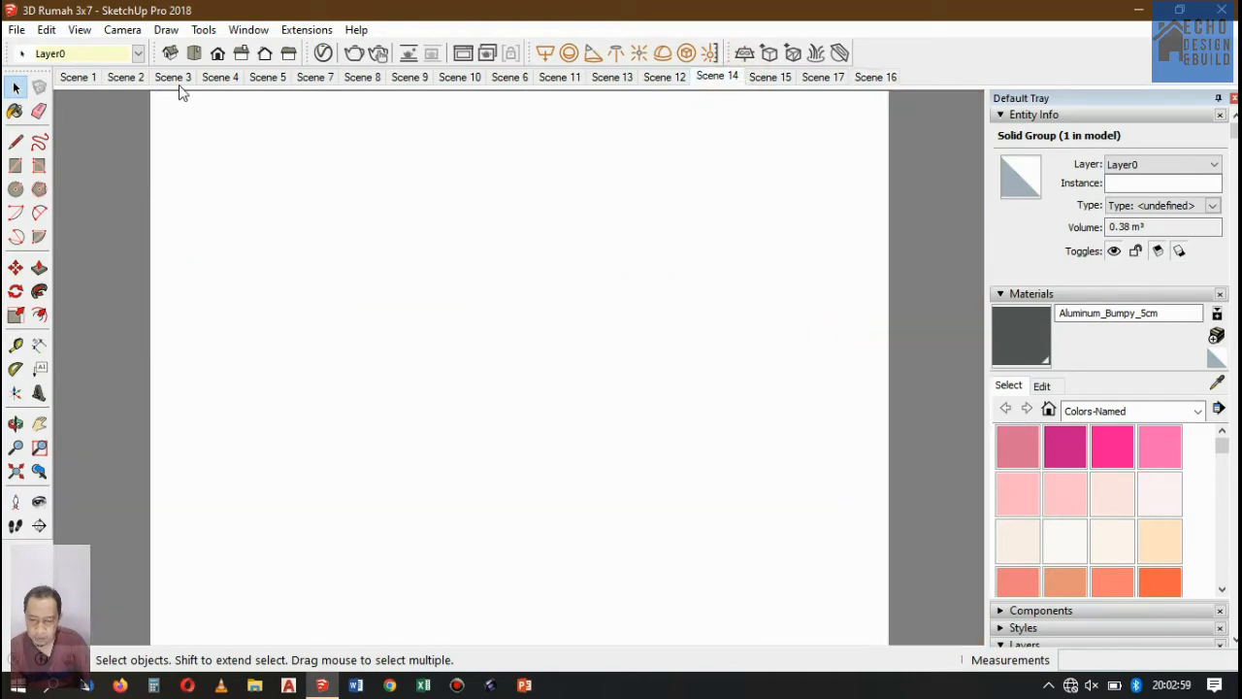
left_click(229, 79)
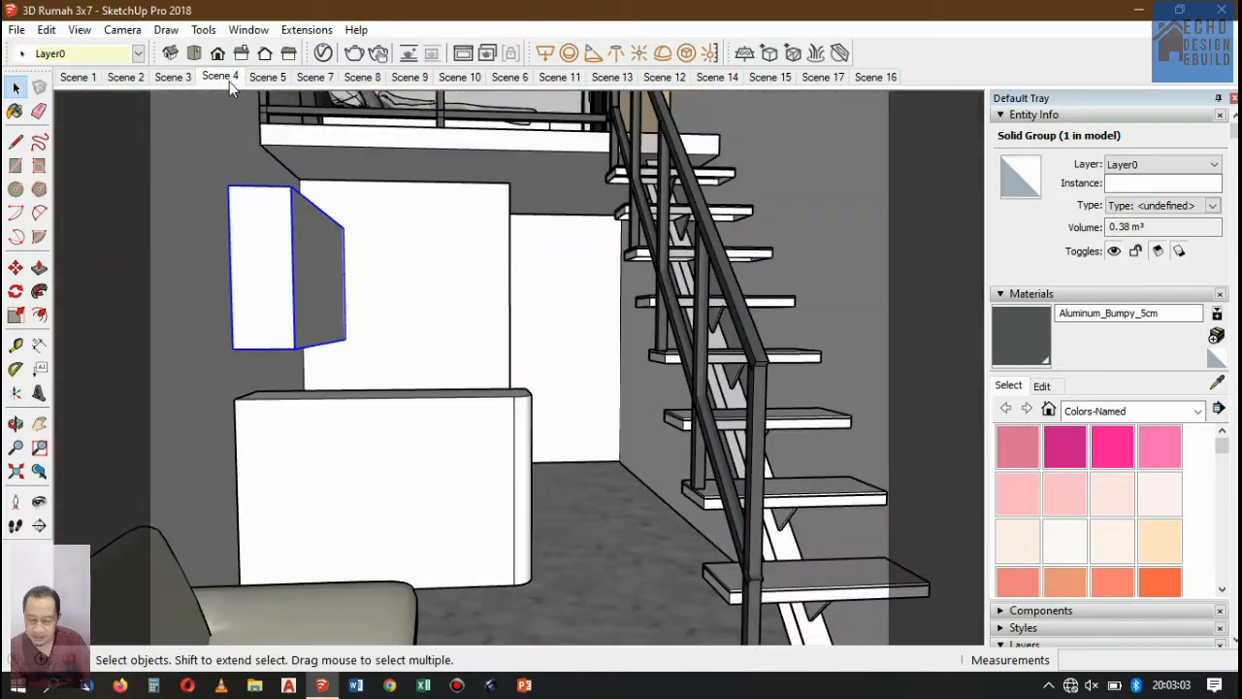
scroll(359, 431, "up", 5)
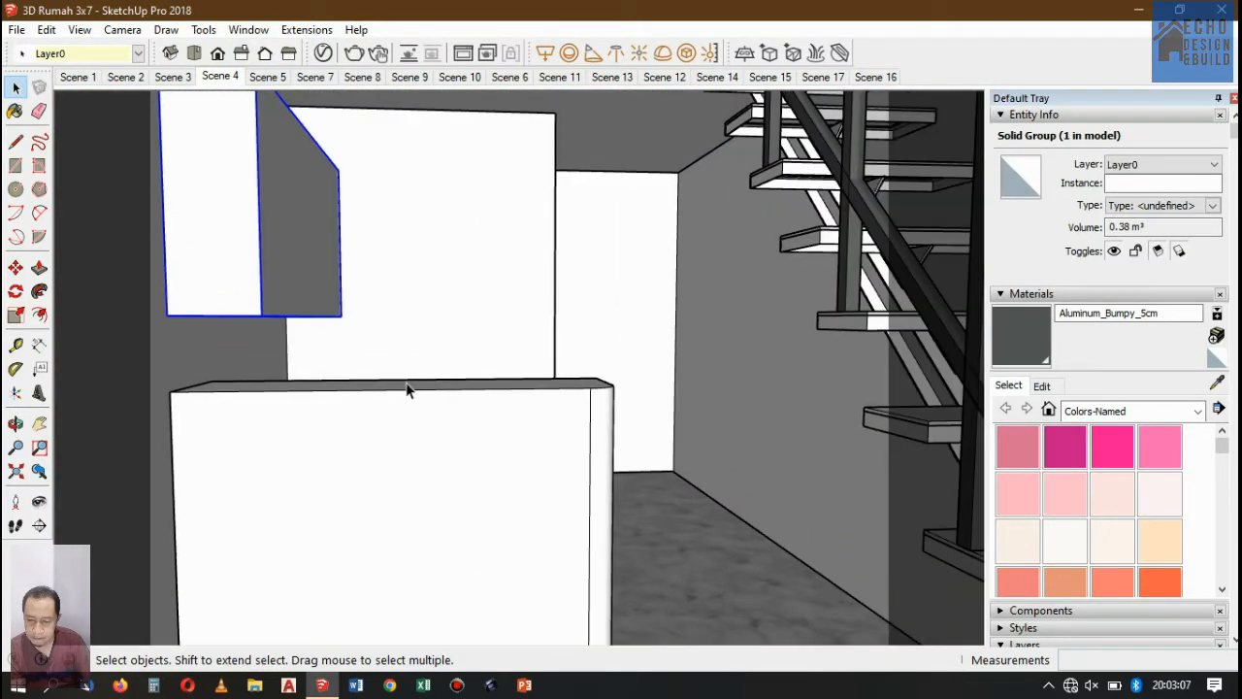
scroll(407, 389, "down", 1)
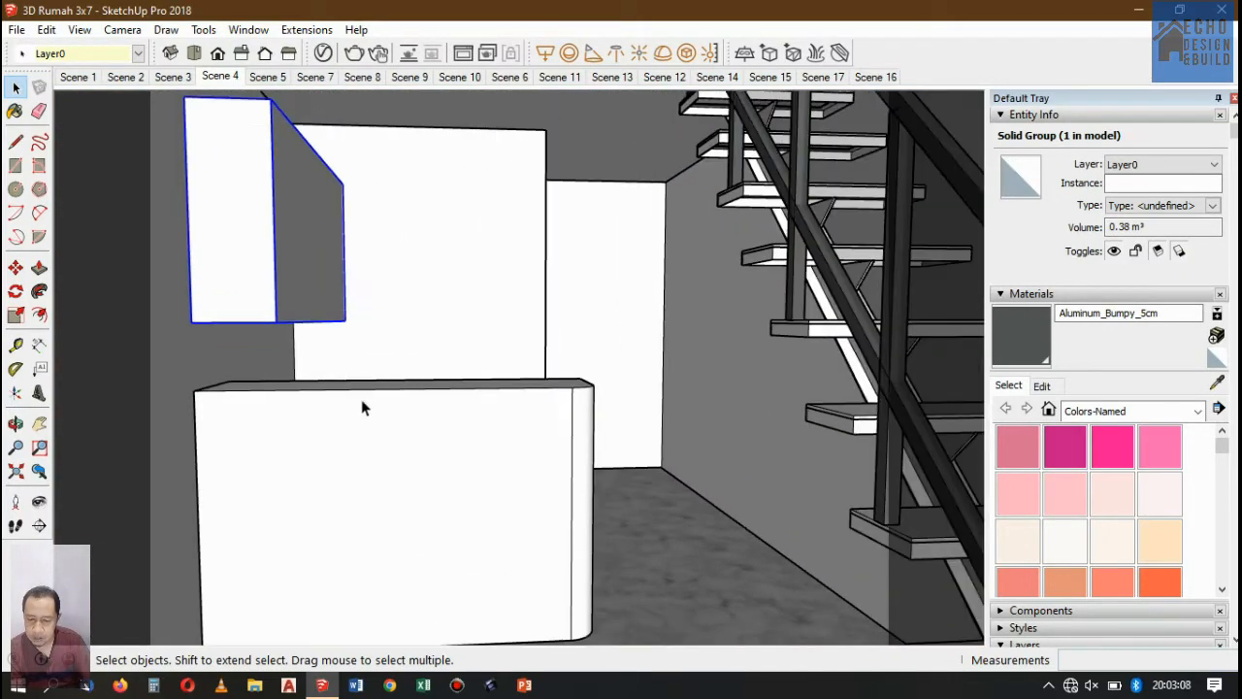
Measure the vertical gap from the upper cabinet's lower corner down to the base cabinet, leaving a guide line.
left_click(339, 270)
left_click(15, 422)
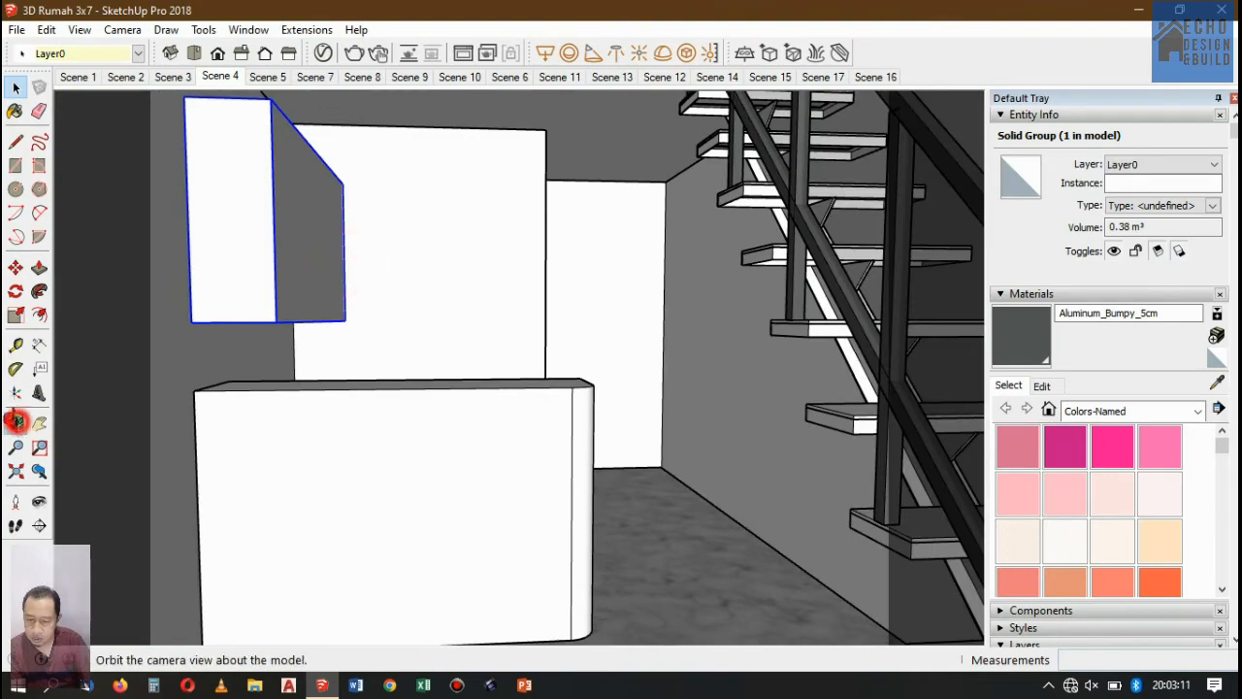
left_click_drag(512, 272, 419, 354)
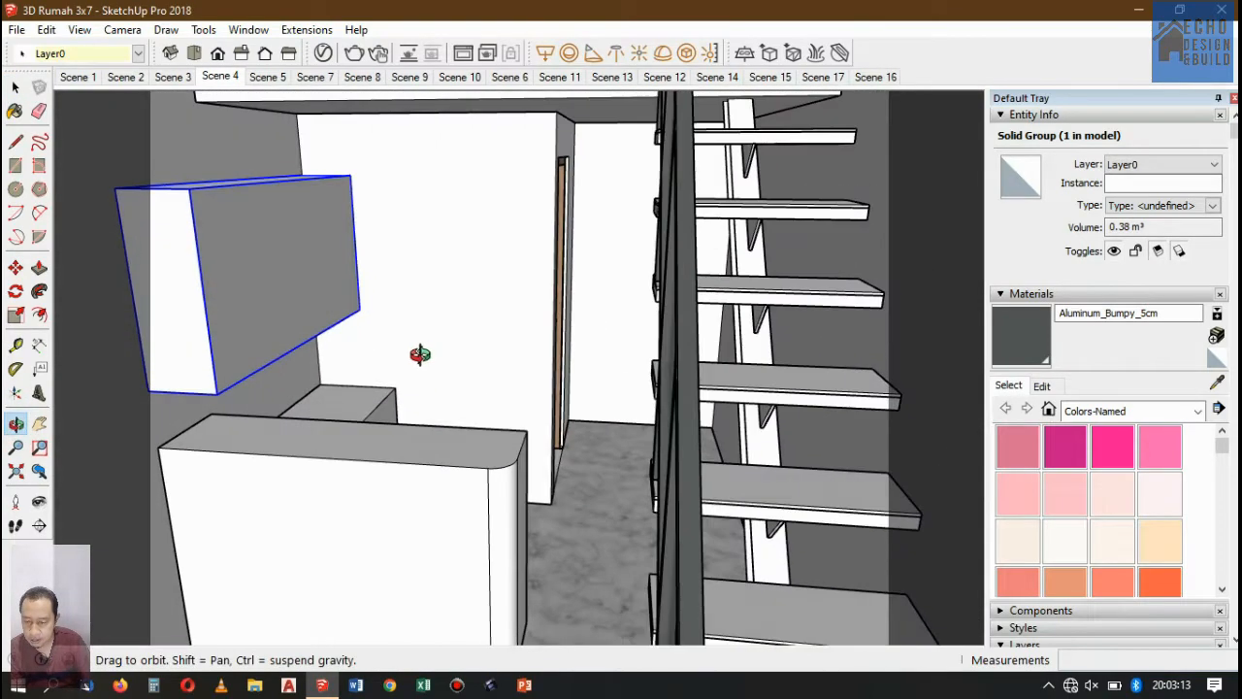
scroll(365, 336, "up", 2)
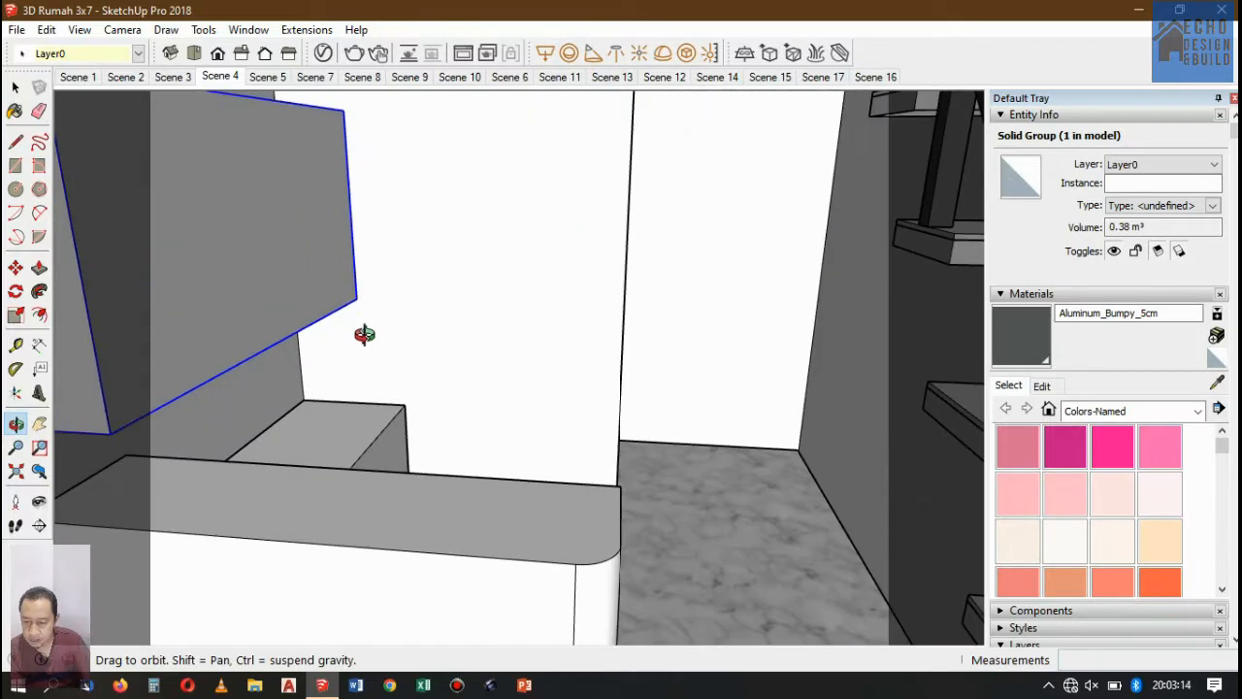
left_click(16, 344)
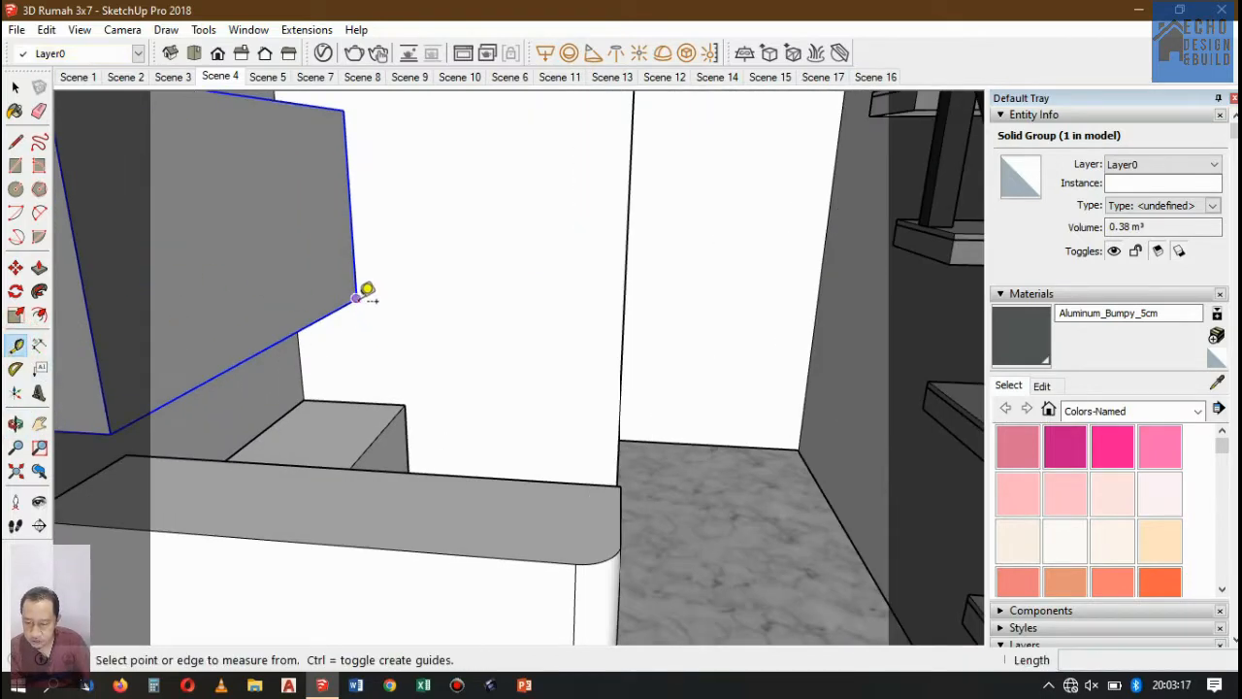
left_click(357, 297)
left_click(362, 396)
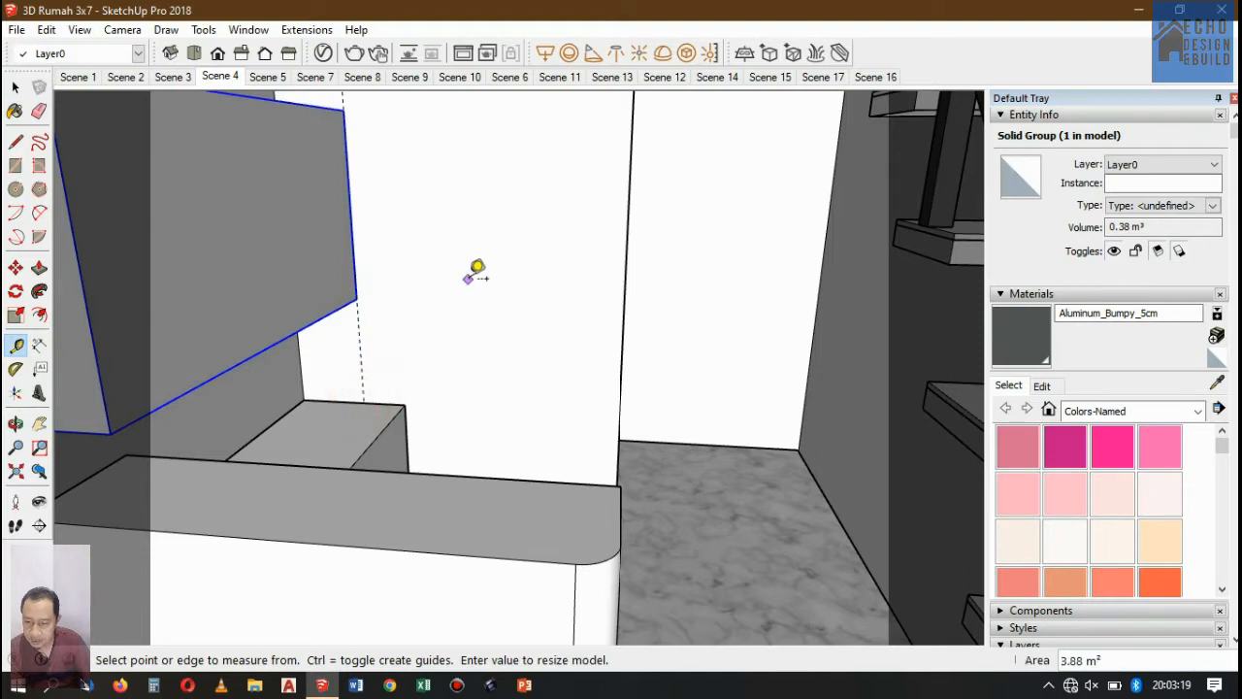
Move the upper cabinet block straight up by 0.1 m.
left_click(15, 87)
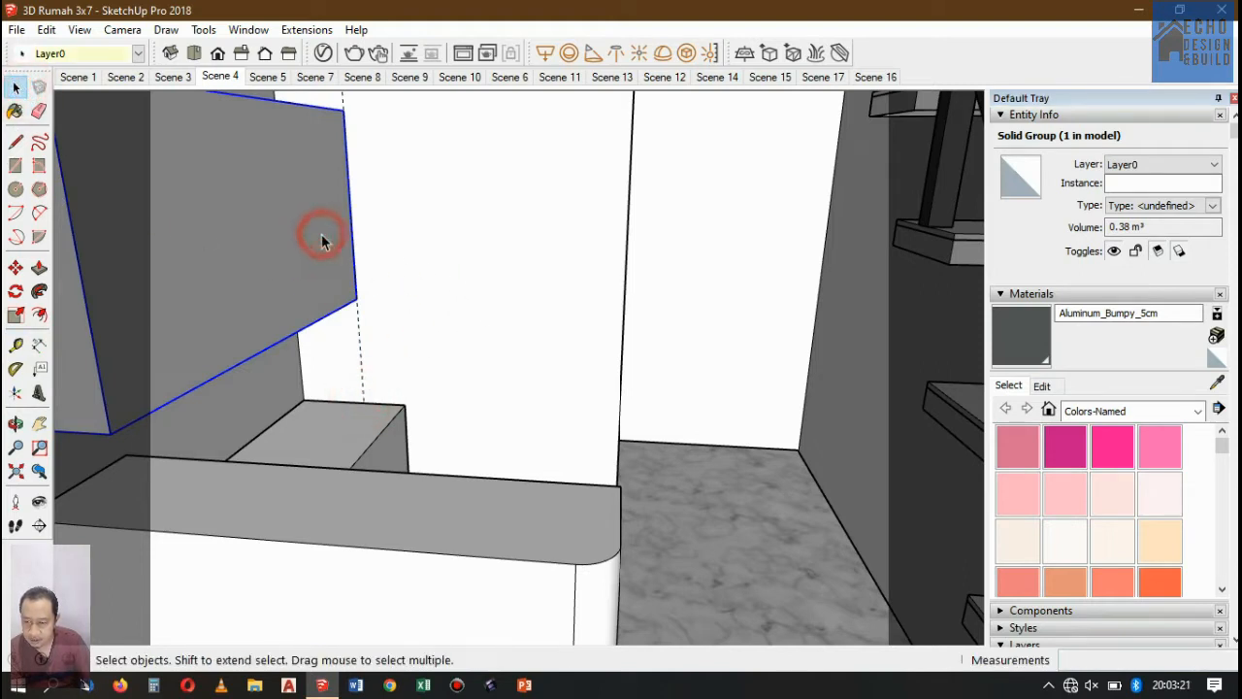
left_click(15, 267)
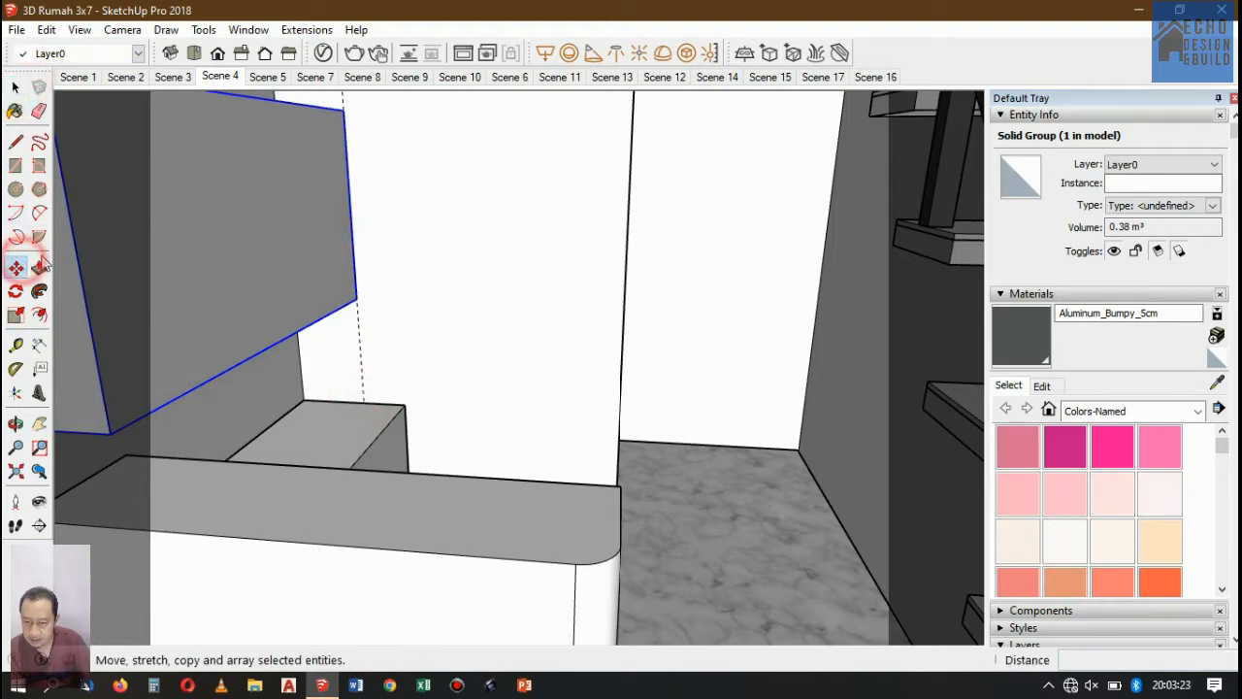
left_click(401, 307)
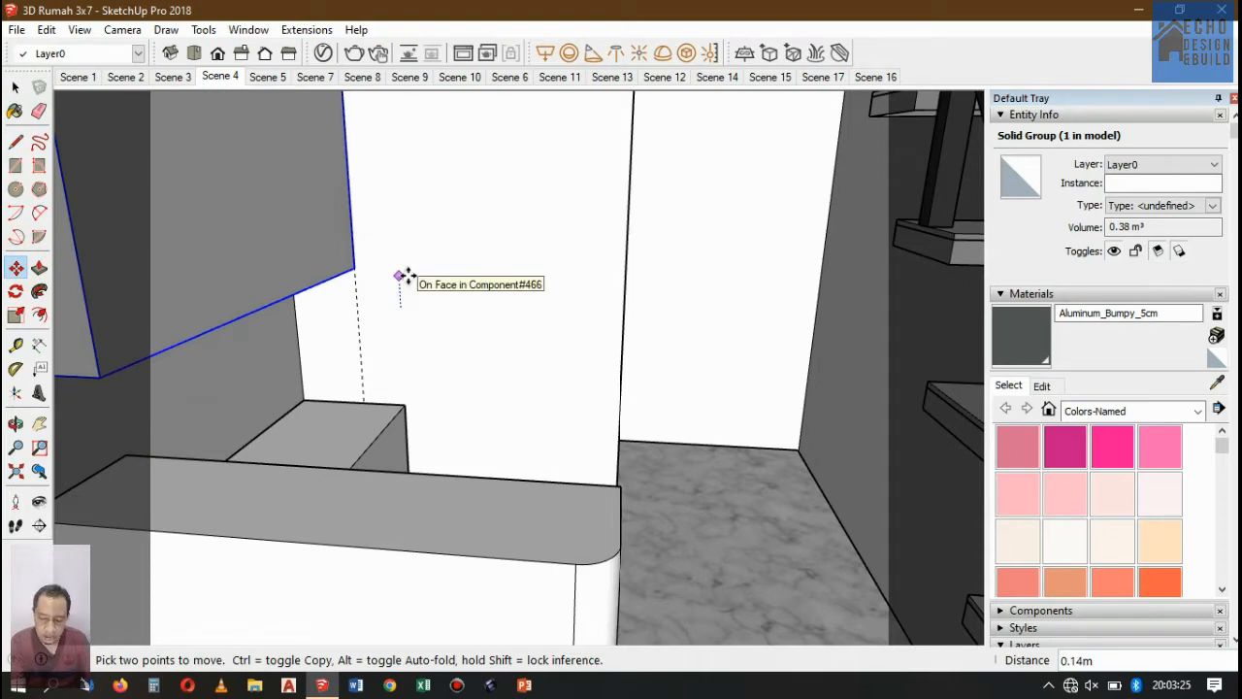
type("0.1")
key("Return")
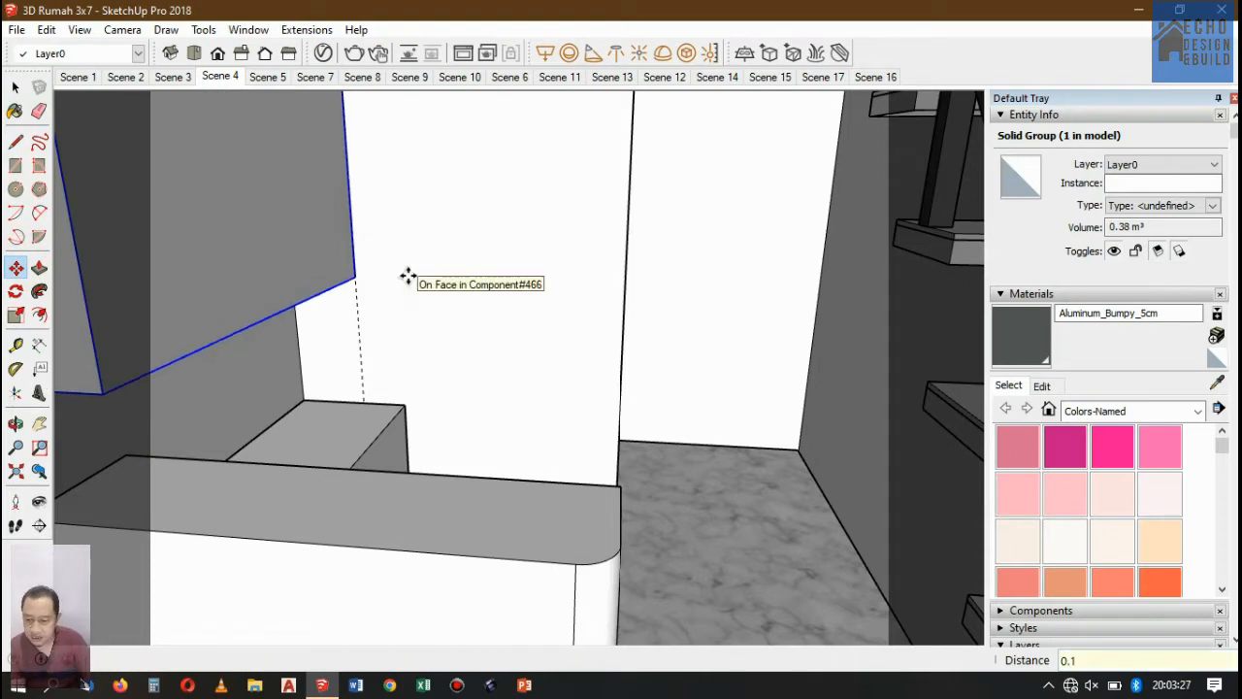
Examine the raised upper cabinet from several angles, checking its position relative to the base cabinet and the floor above.
left_click(39, 501)
left_click_drag(297, 421, 365, 273)
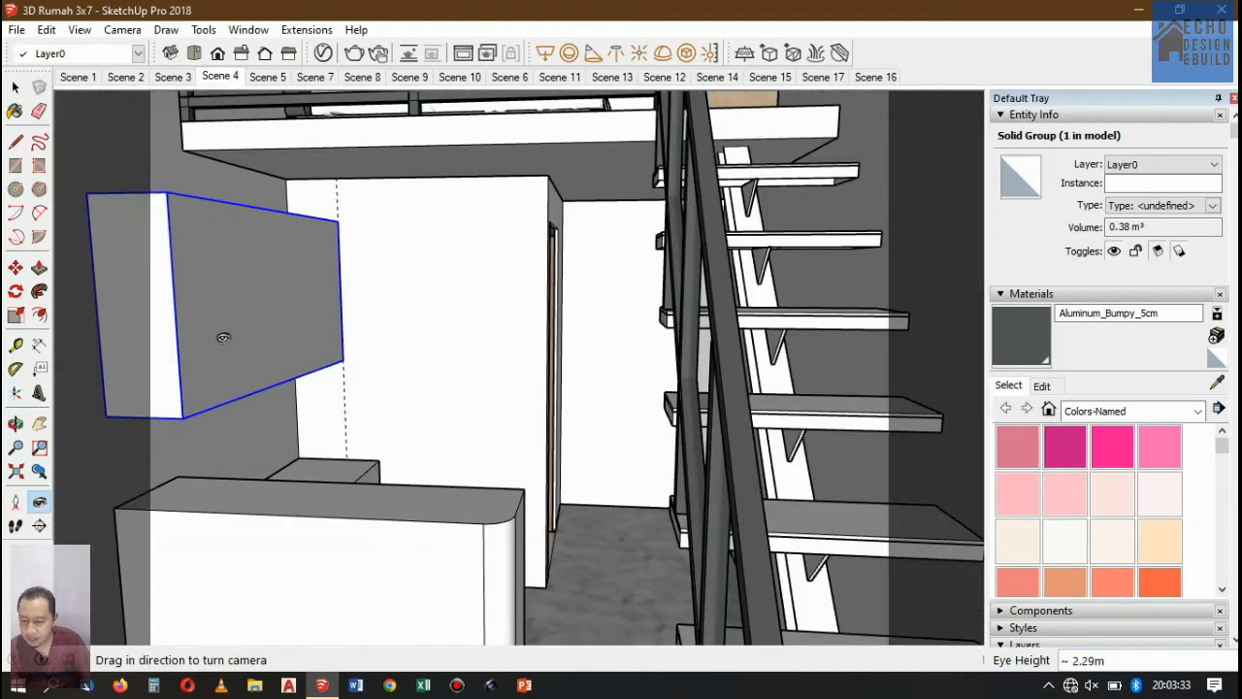
left_click_drag(223, 337, 322, 290)
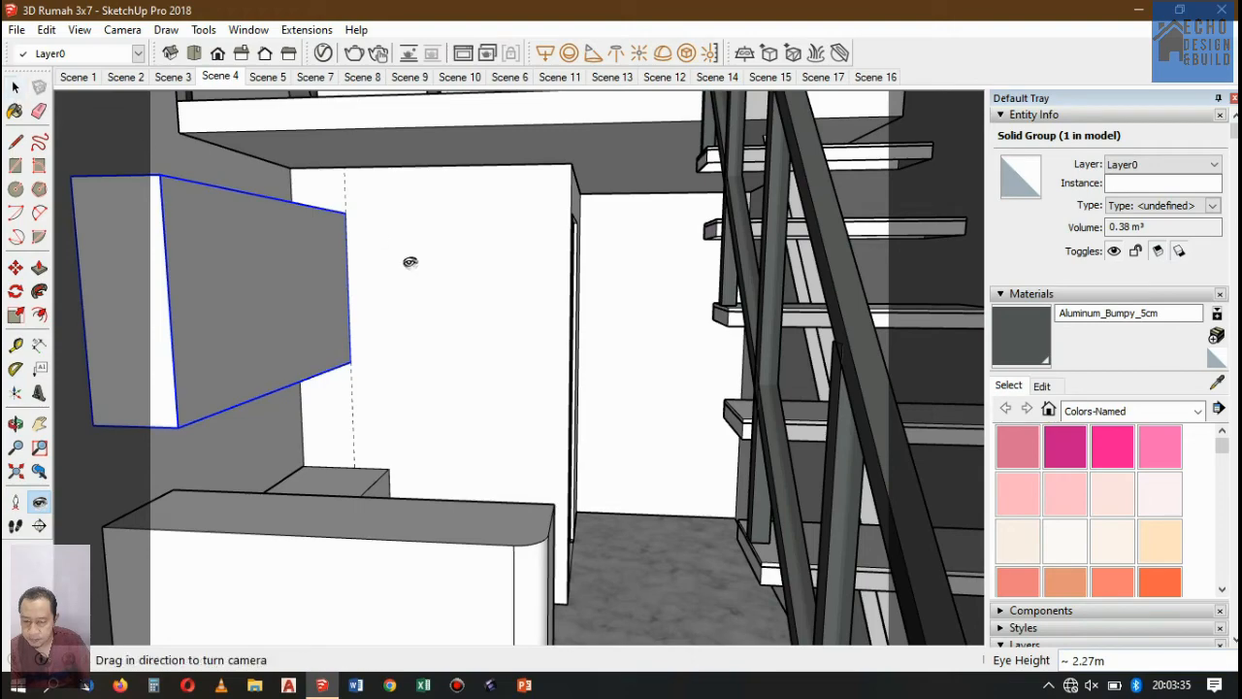
left_click_drag(411, 263, 313, 273)
left_click_drag(328, 329, 278, 342)
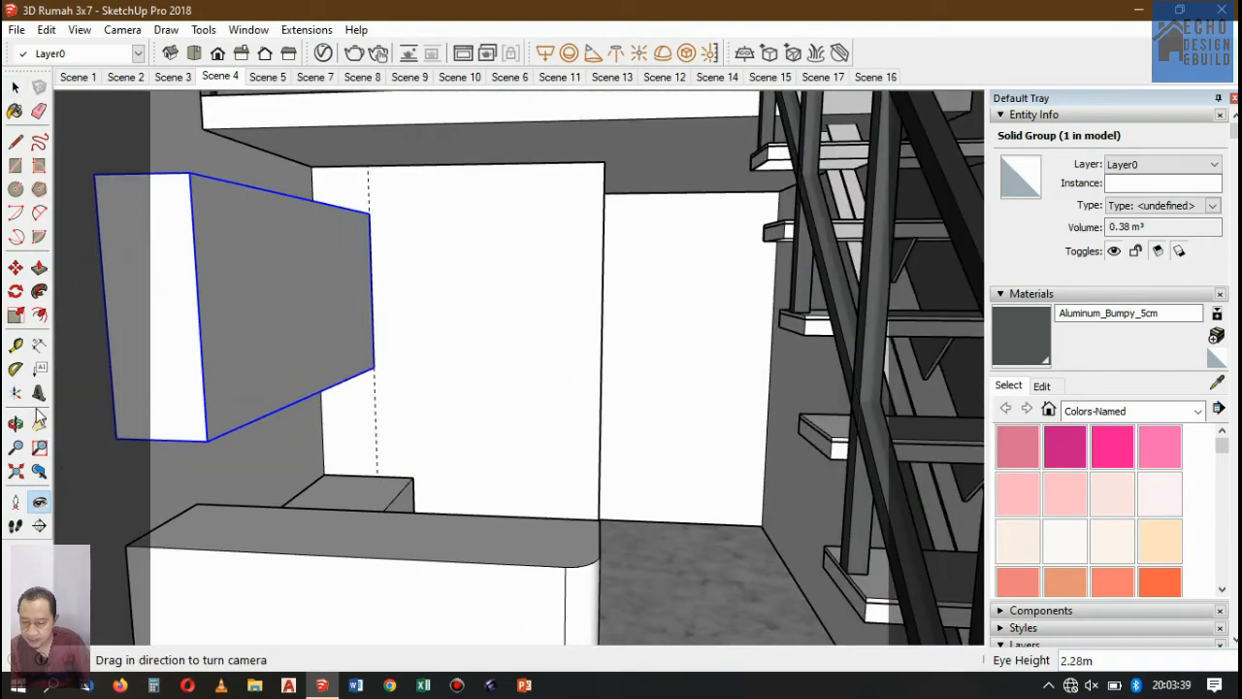
left_click(16, 424)
left_click_drag(541, 302, 476, 330)
scroll(350, 359, "up", 3)
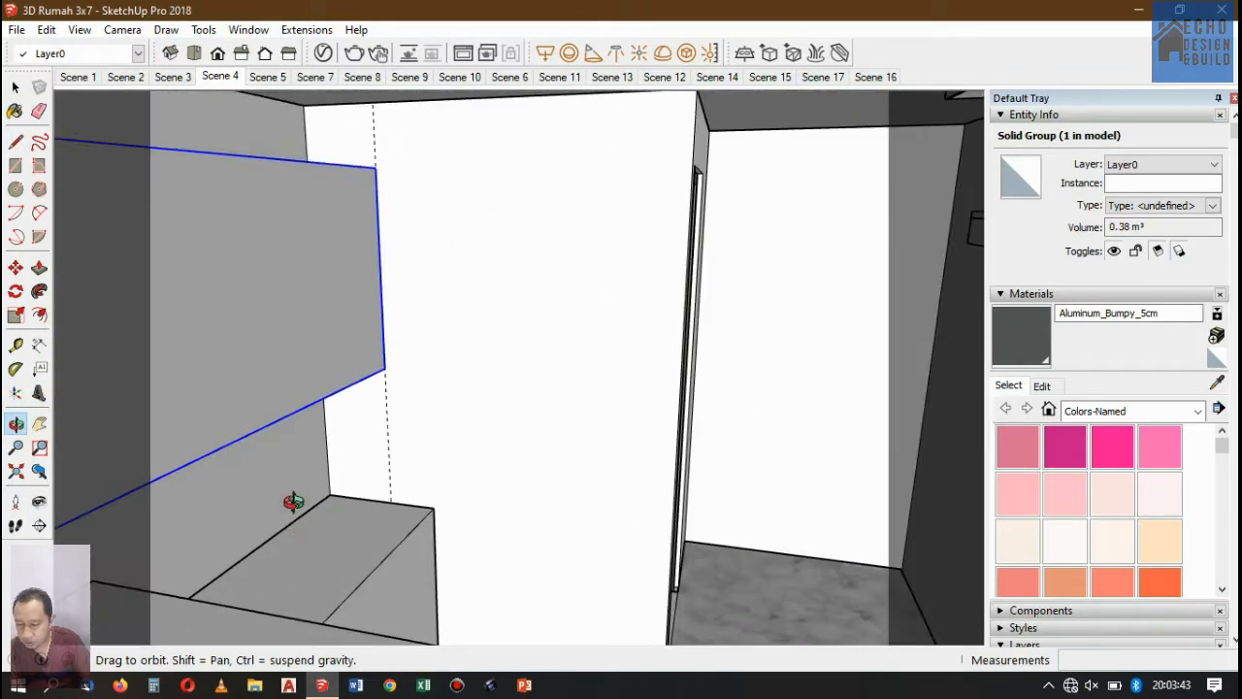
left_click_drag(352, 435, 374, 457)
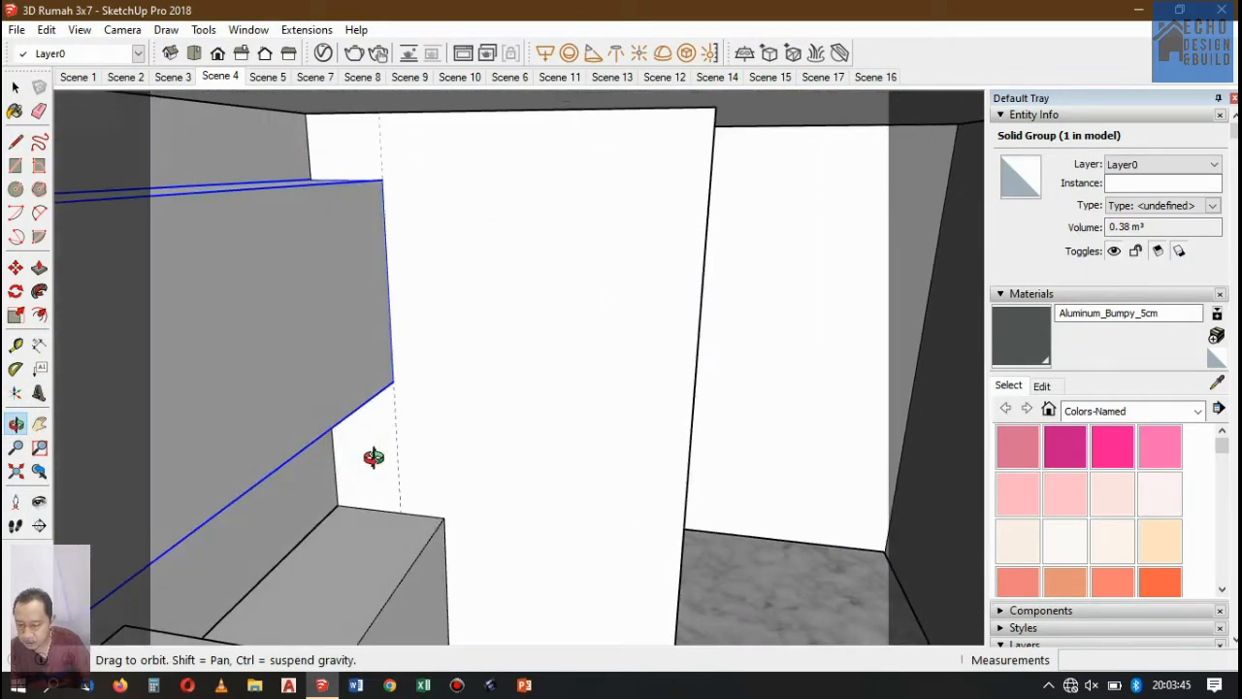
scroll(443, 303, "down", 3)
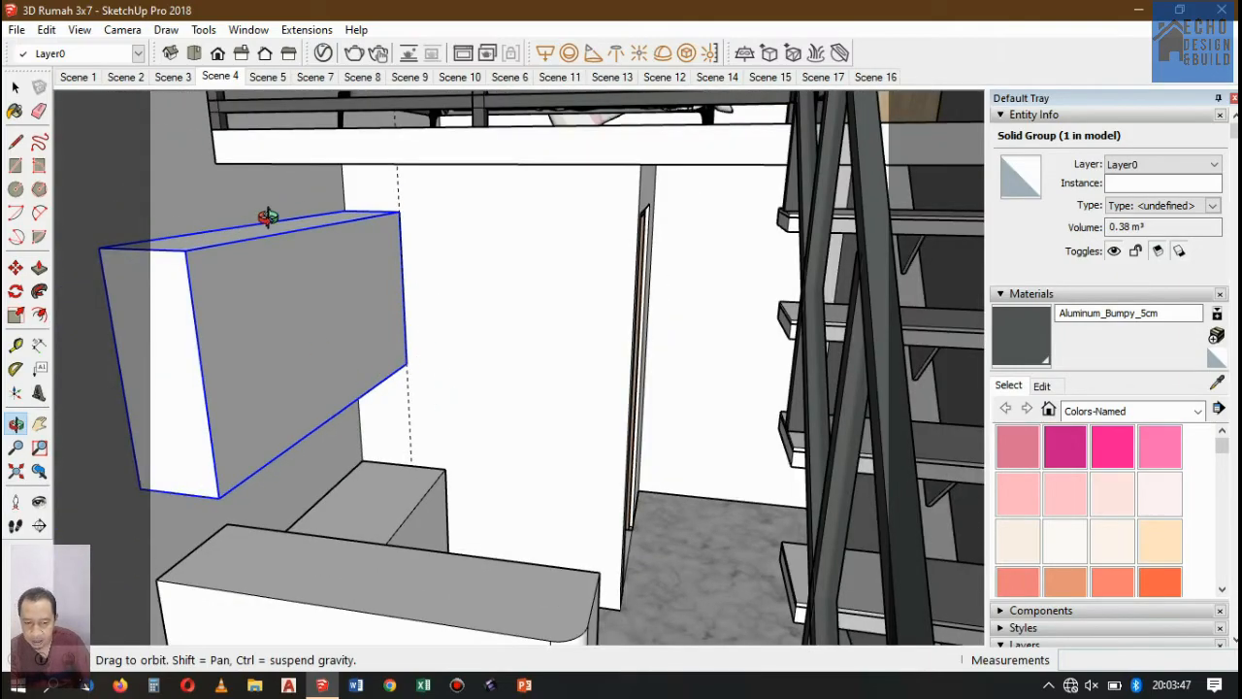
Return to Scene 16 and select the base cabinet block, followed by the adjoining bar table block.
left_click(876, 78)
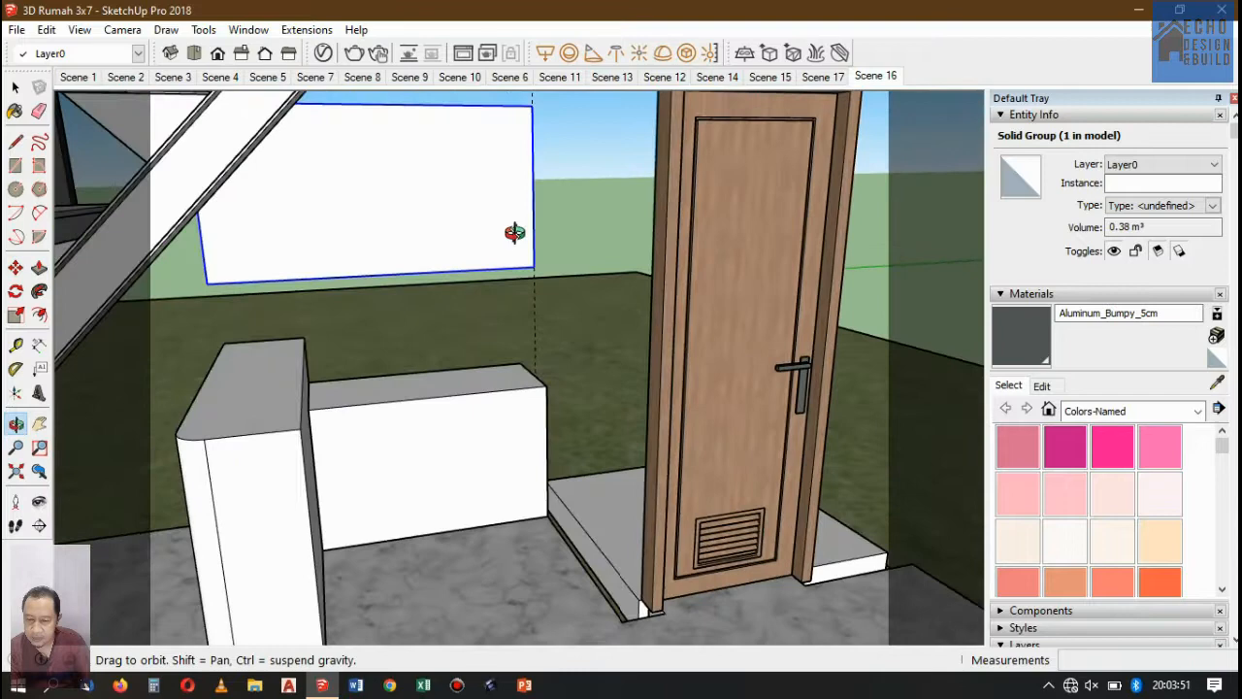
left_click_drag(514, 233, 190, 150)
scroll(424, 358, "down", 1)
scroll(456, 162, "up", 1)
scroll(456, 162, "up", 1)
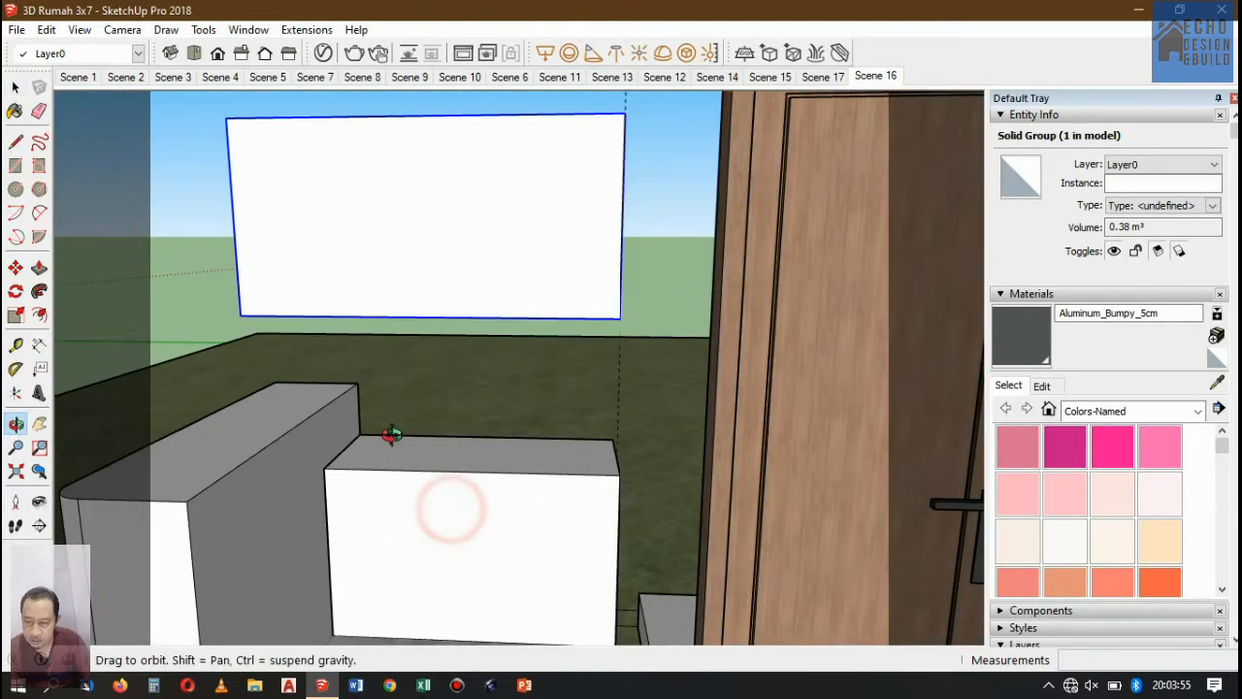
left_click(15, 86)
left_click(465, 500)
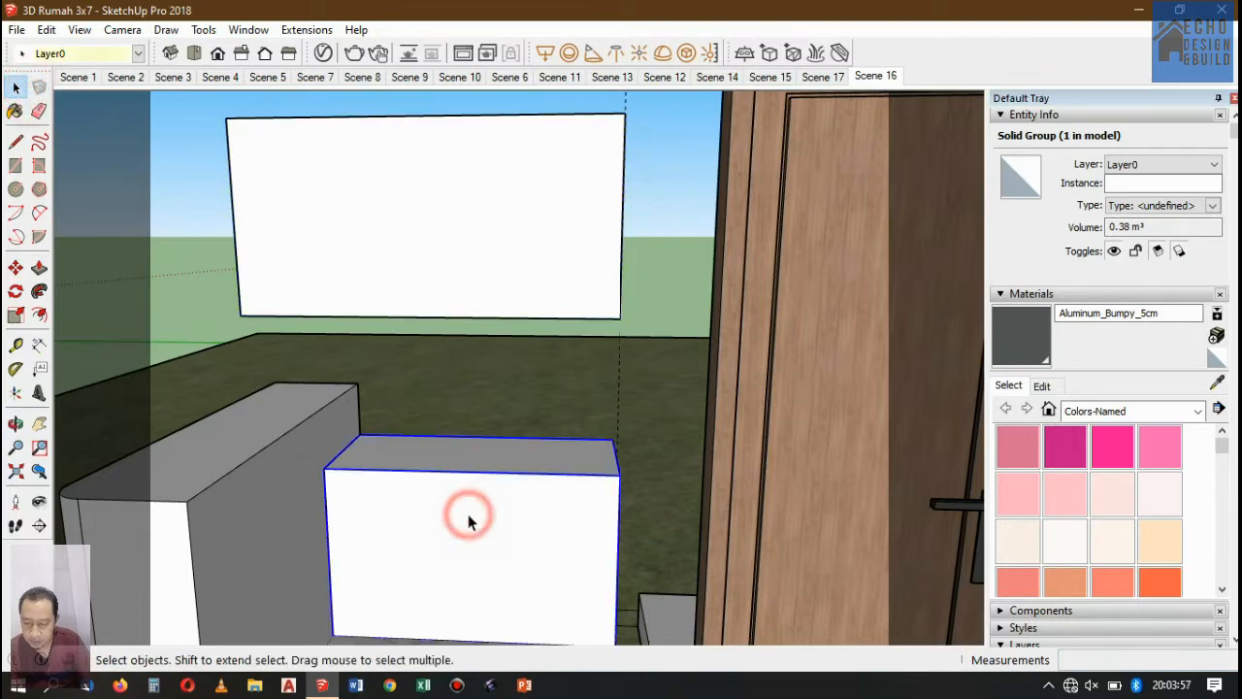
left_click(212, 493)
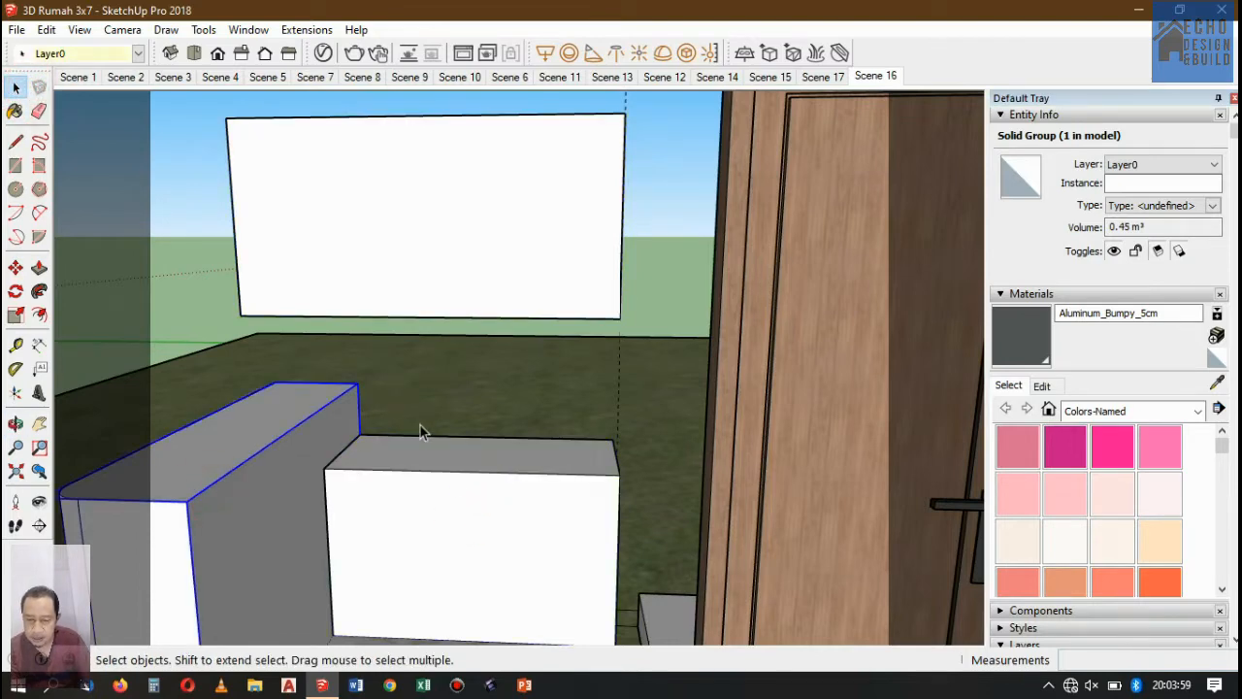
Open the upper cabinet group for editing and offset its front face outline inward by 0.01 m.
double_click(458, 225)
left_click(463, 204)
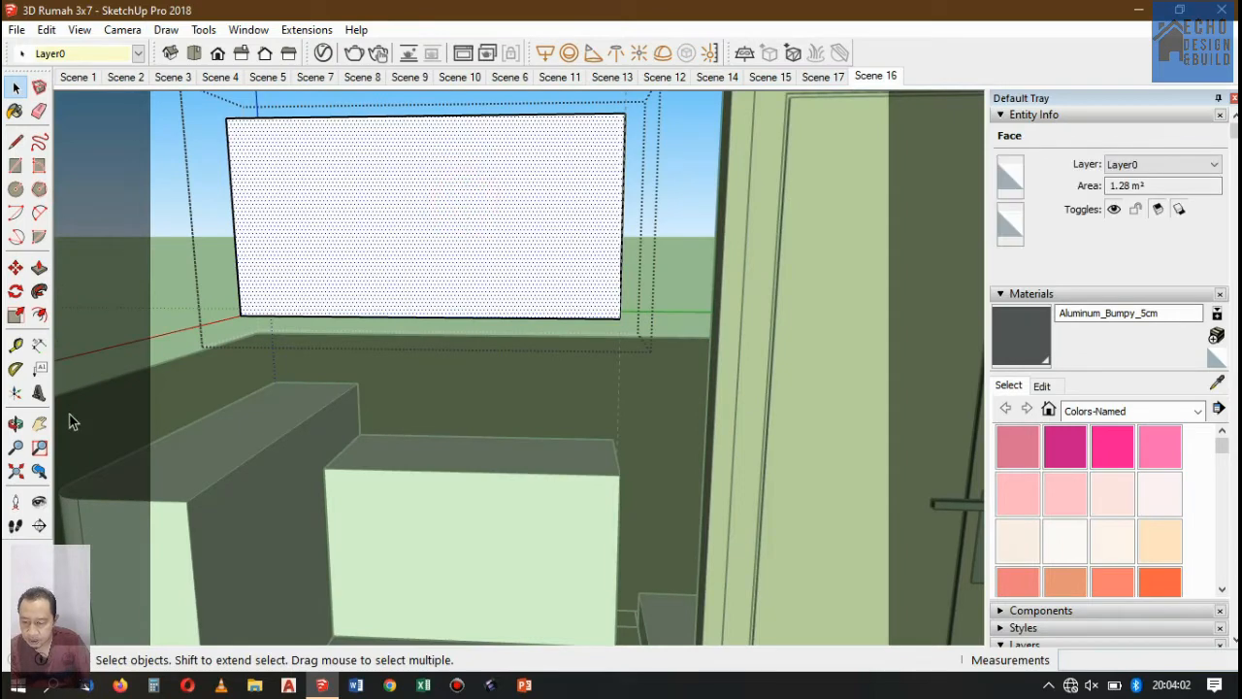
left_click(39, 314)
left_click(424, 117)
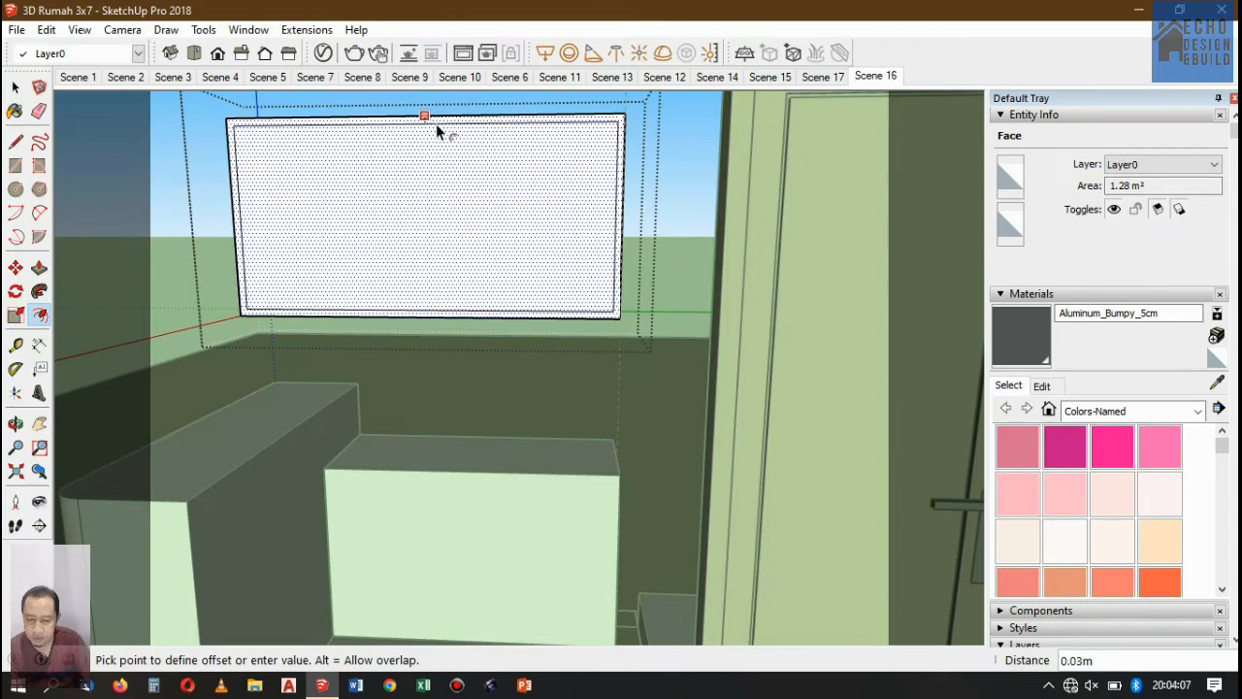
scroll(436, 123, "up", 1)
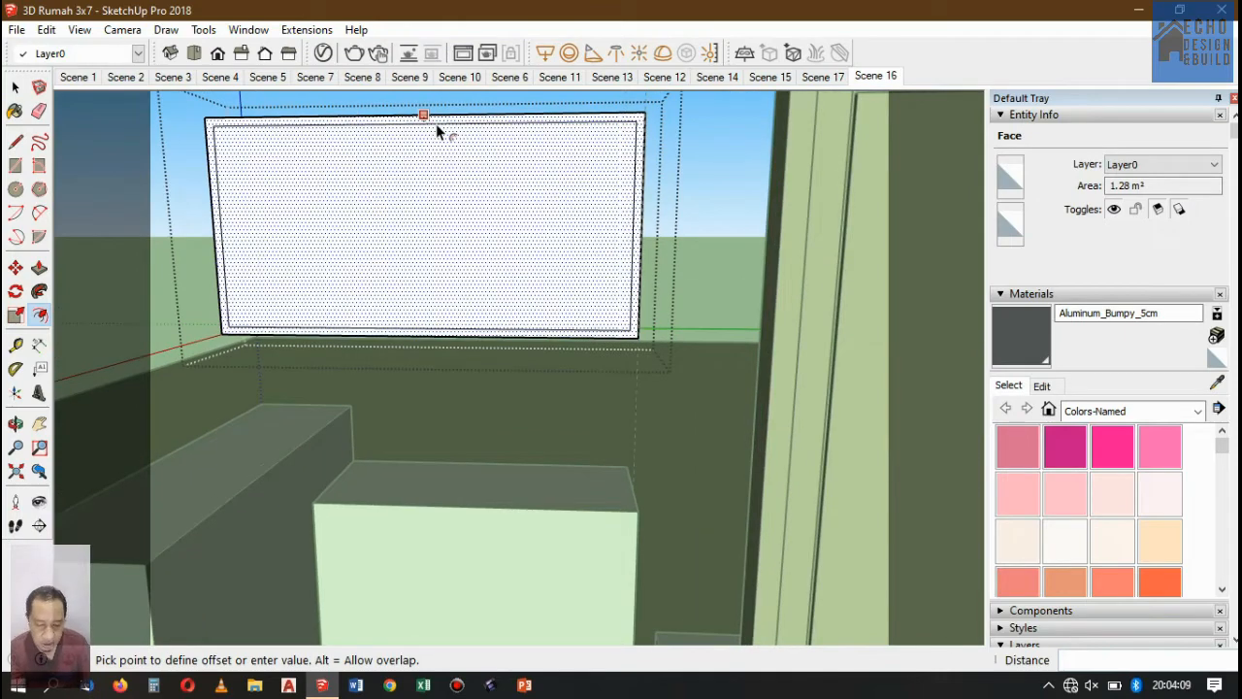
left_click(438, 131)
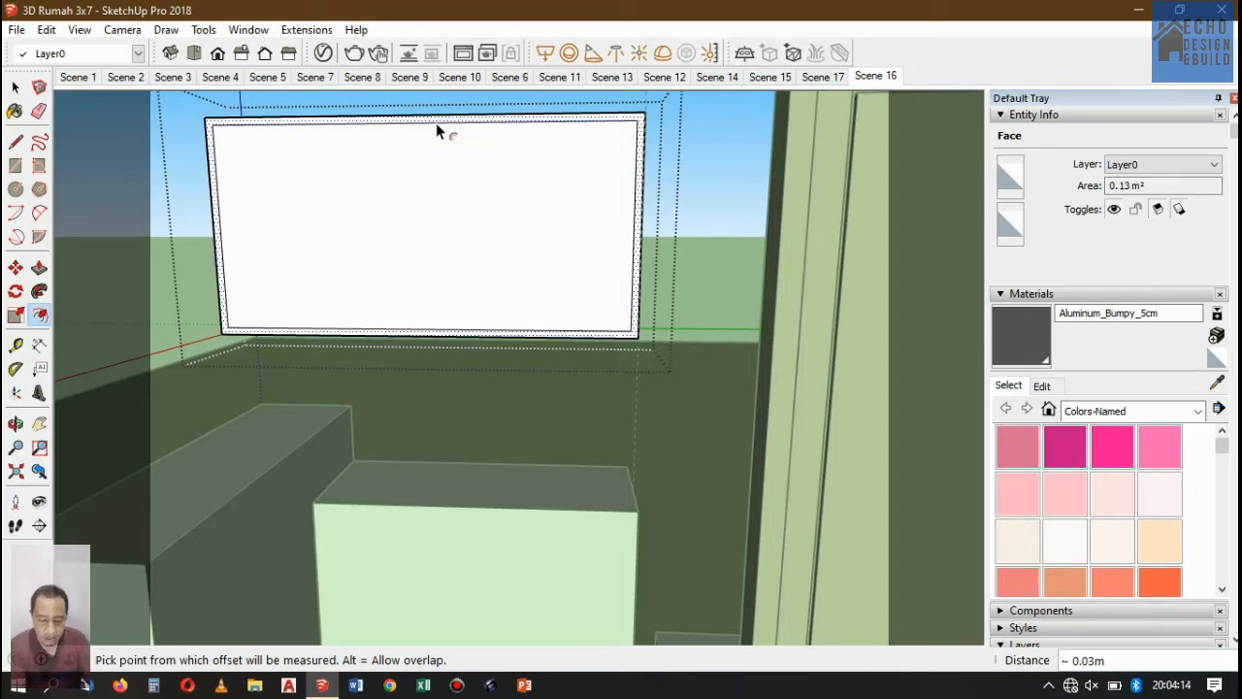
type("0.0")
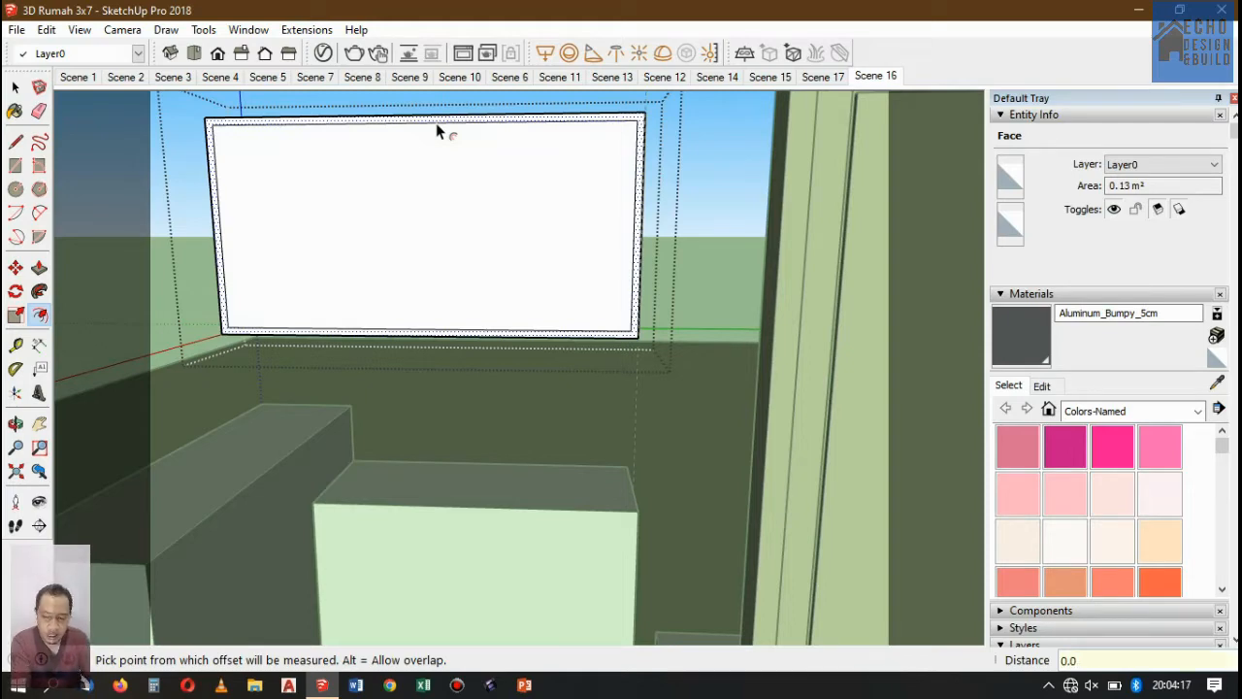
type("1")
key("Return")
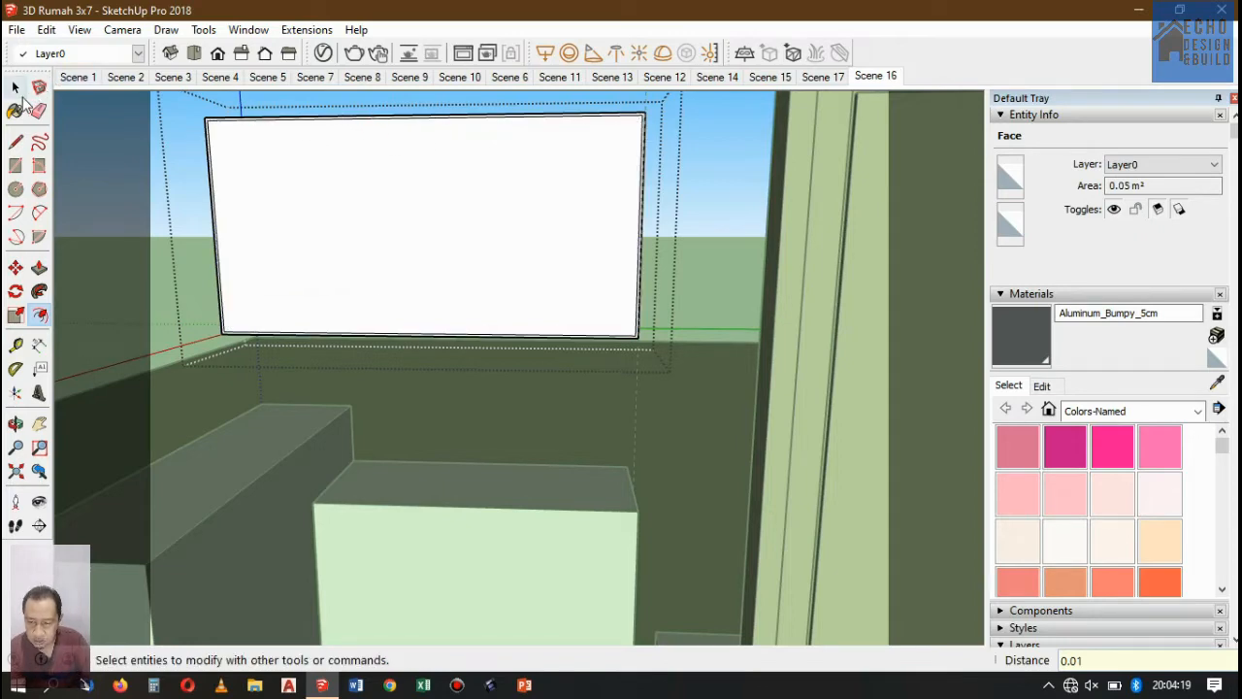
Select the inner front face of the upper cabinet and measure its width between the two upper corners.
left_click(16, 88)
left_click(488, 184)
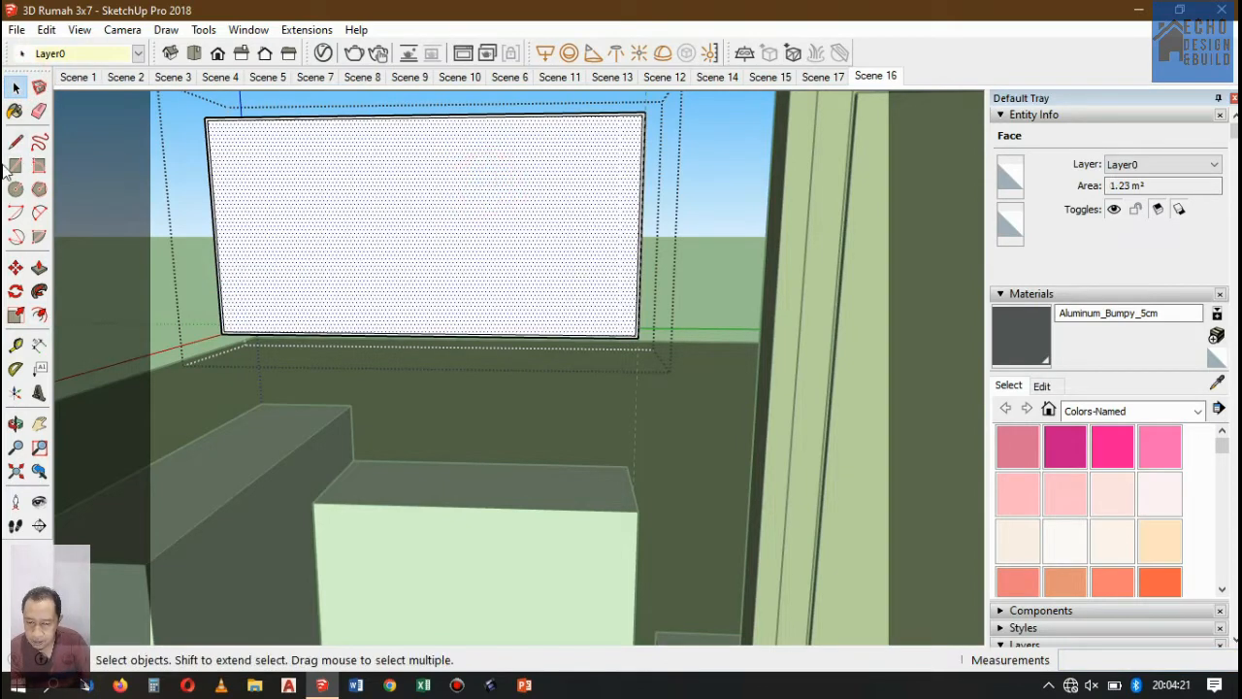
left_click(15, 345)
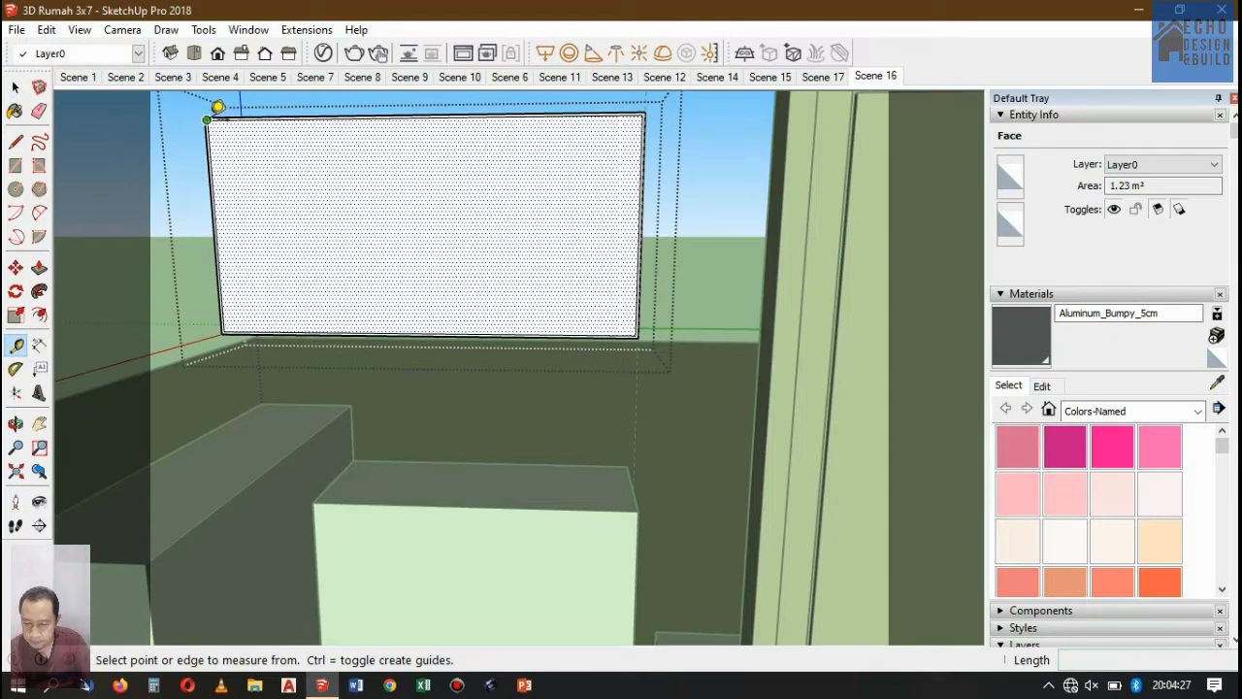
scroll(221, 106, "up", 2)
left_click(222, 106)
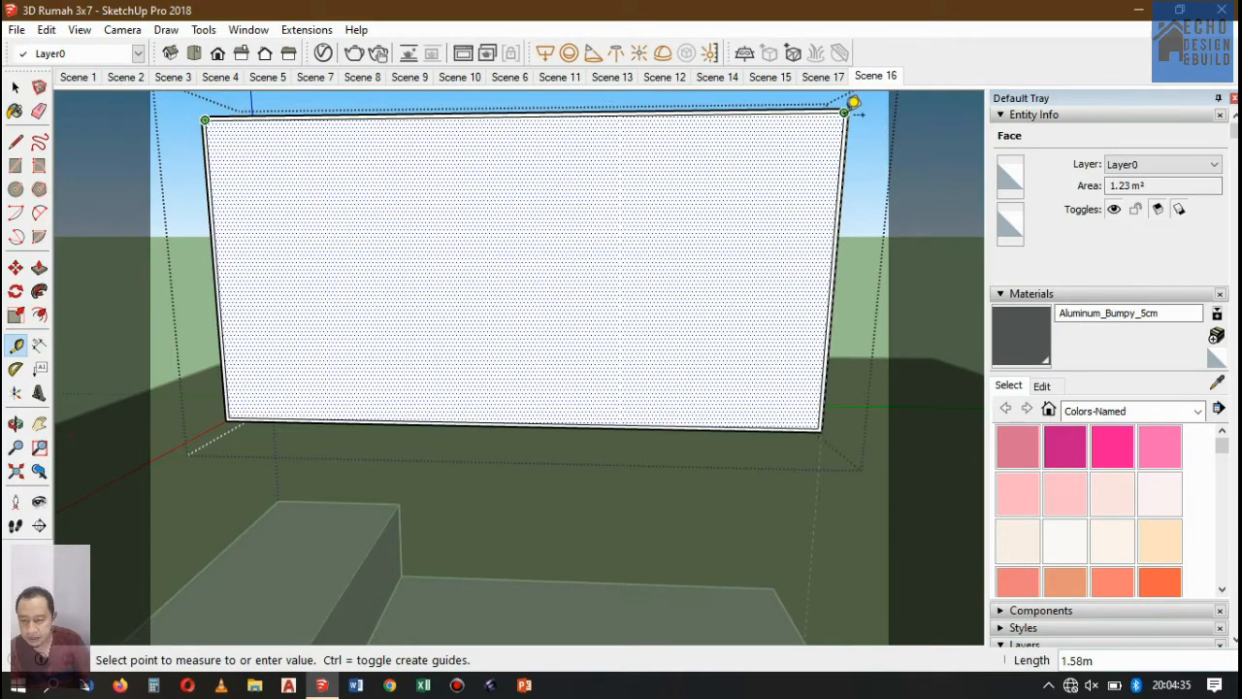
left_click(15, 87)
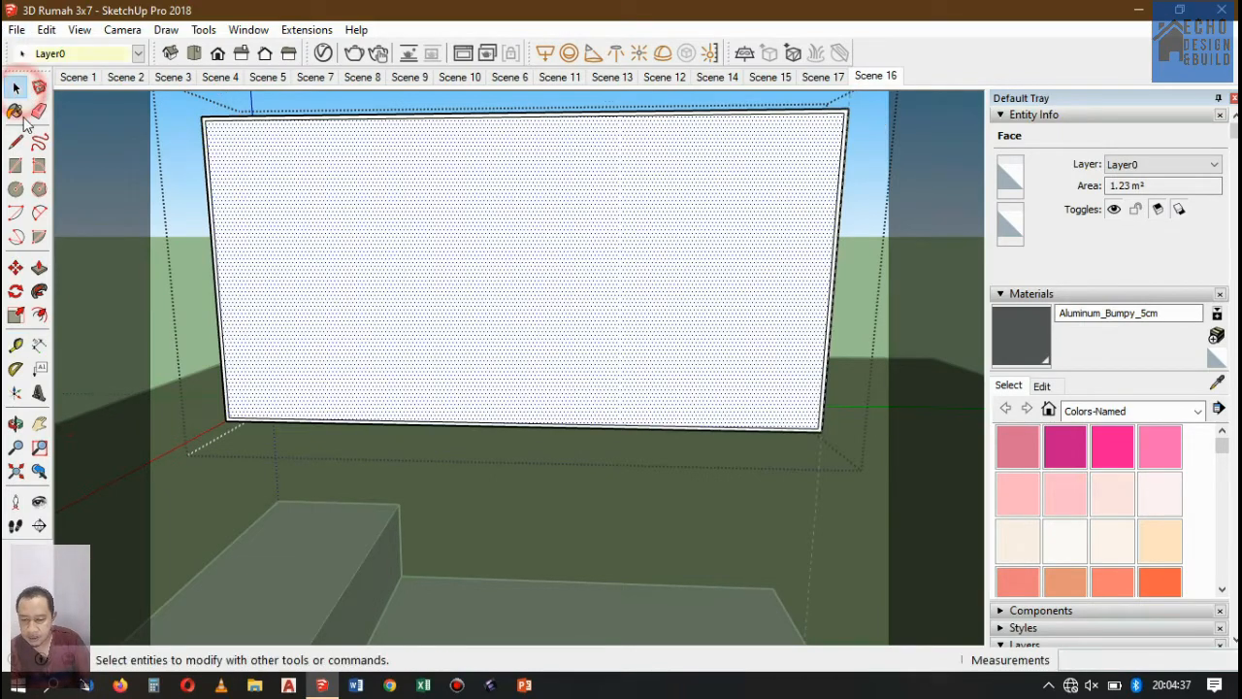
Draw a vertical line from the midpoint of the inner face's upper edge down to its lower edge, halving the front.
left_click(17, 142)
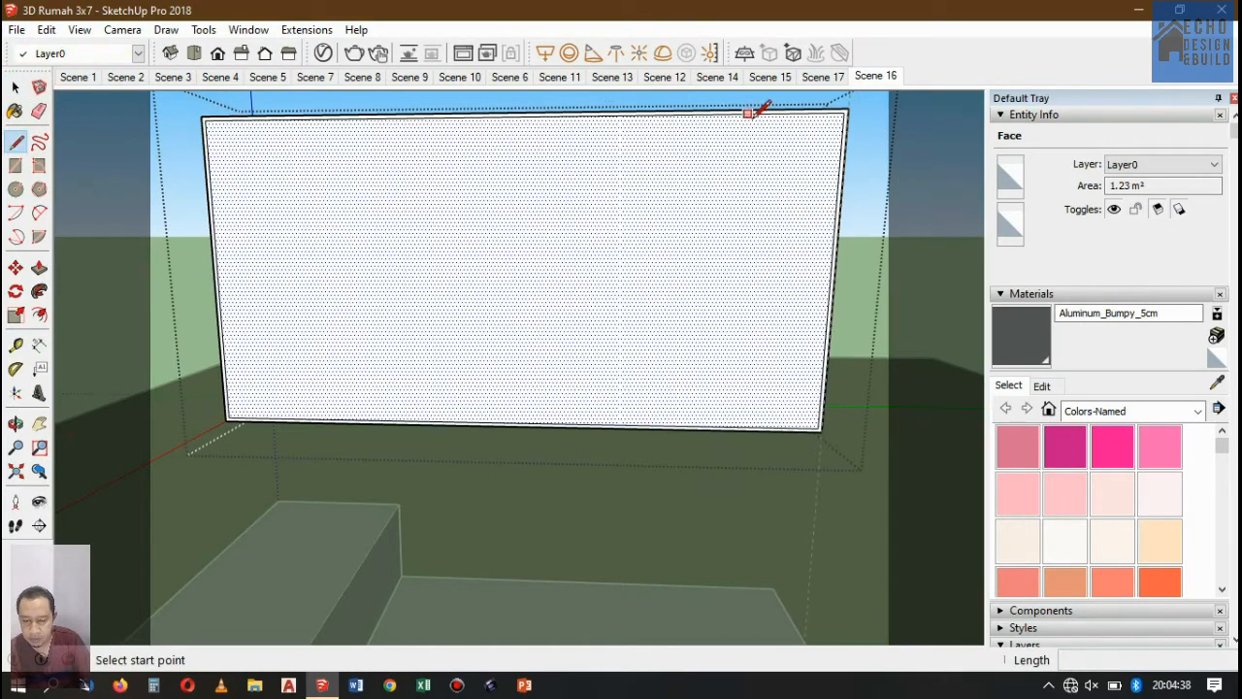
left_click(516, 114)
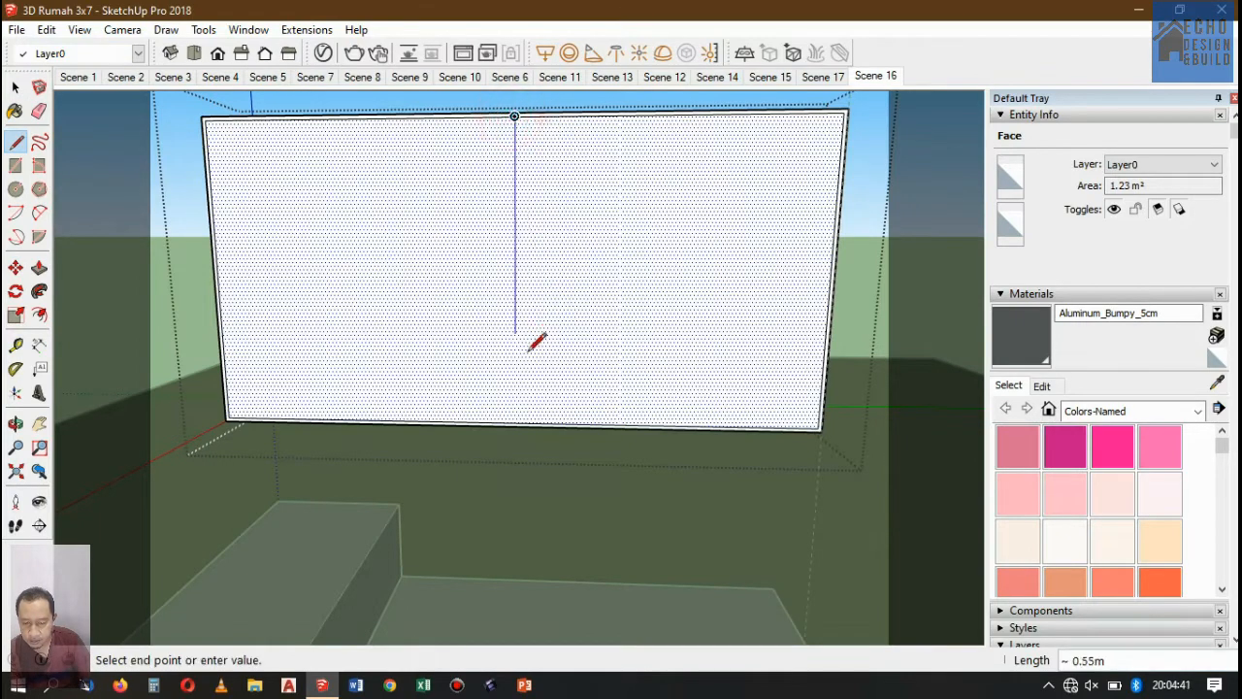
left_click(515, 420)
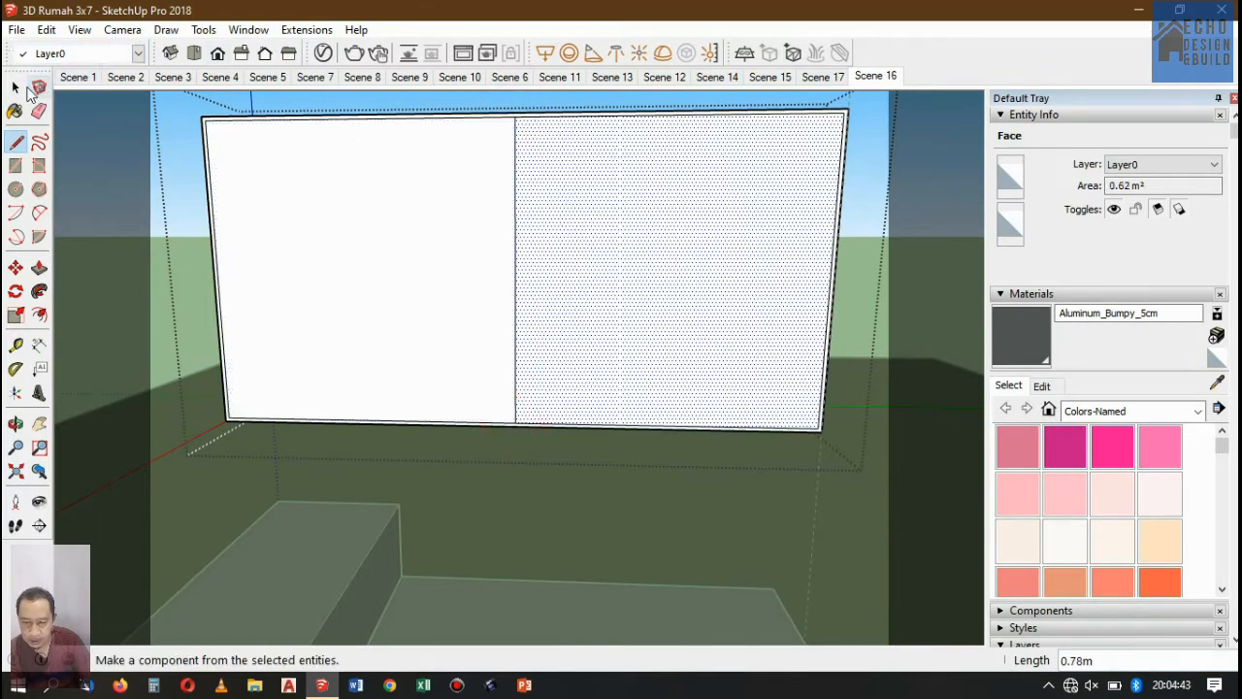
Split both halves of the cabinet front with vertical lines at their midpoints, forming four equal door panels.
left_click(15, 87)
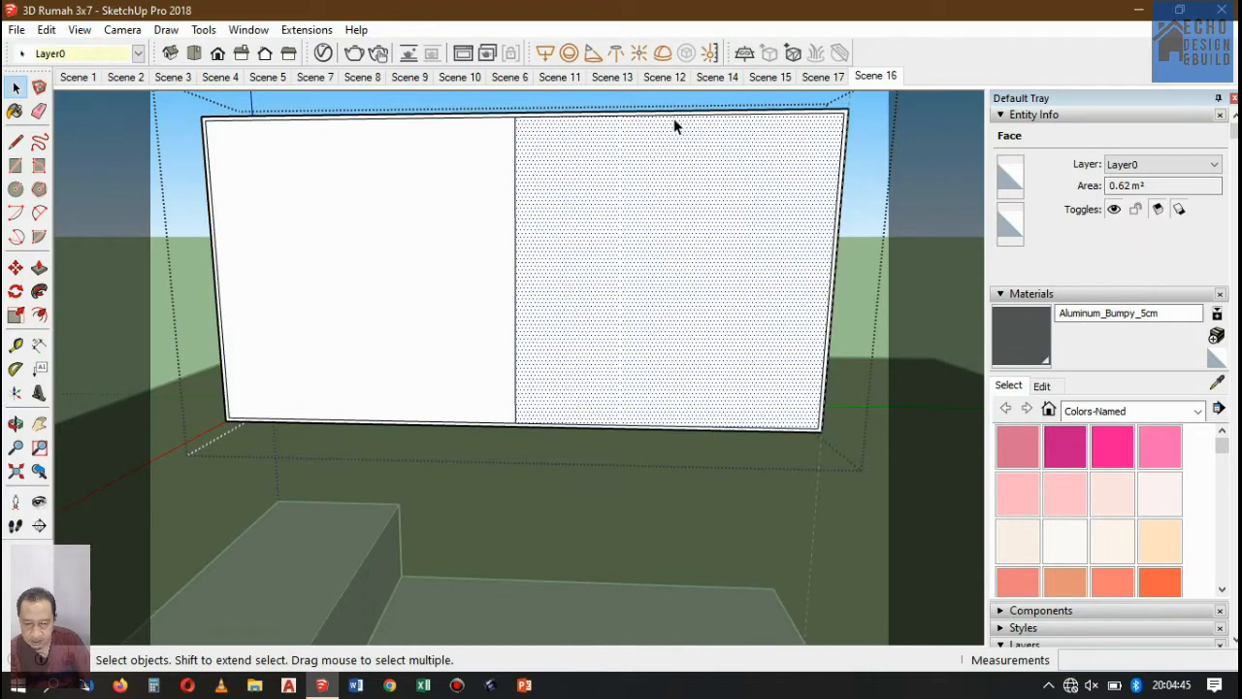
left_click(678, 117)
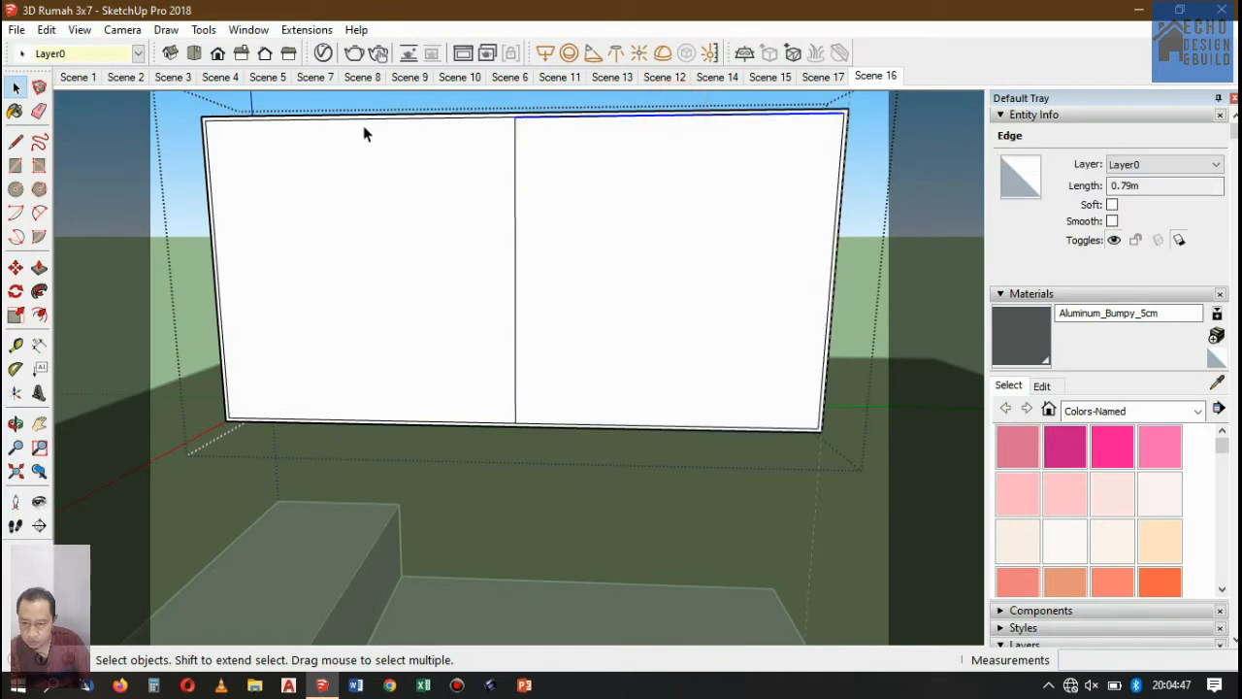
left_click(15, 142)
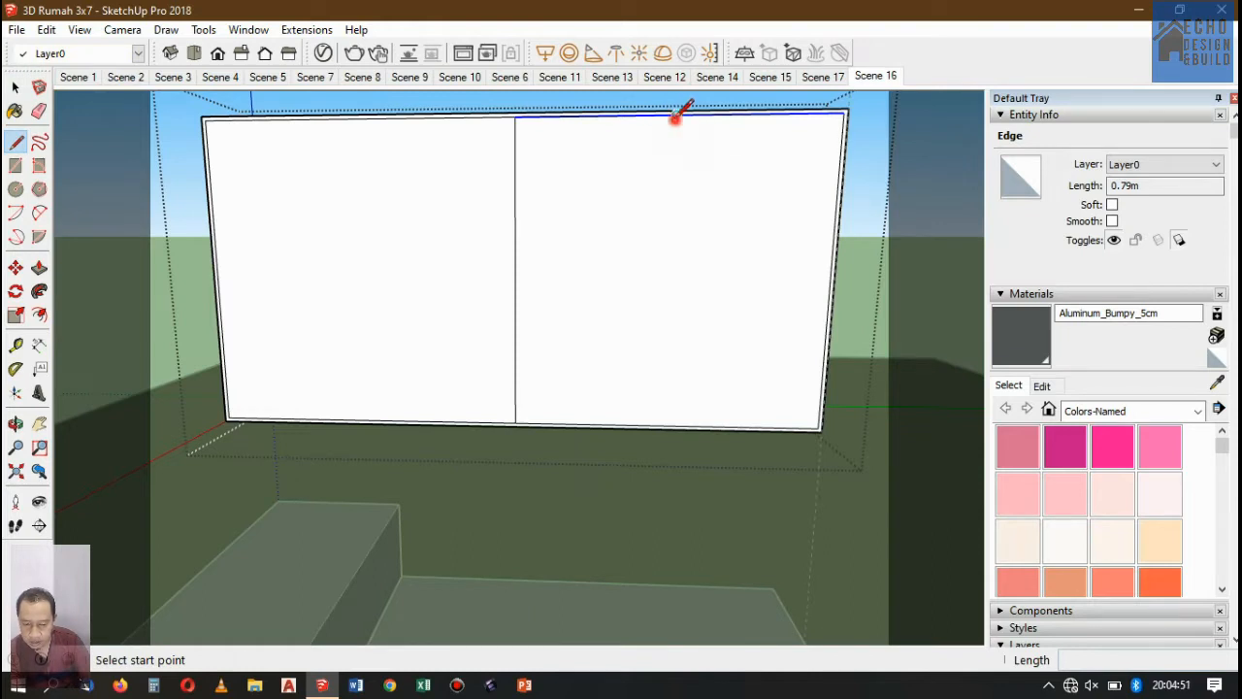
left_click(676, 116)
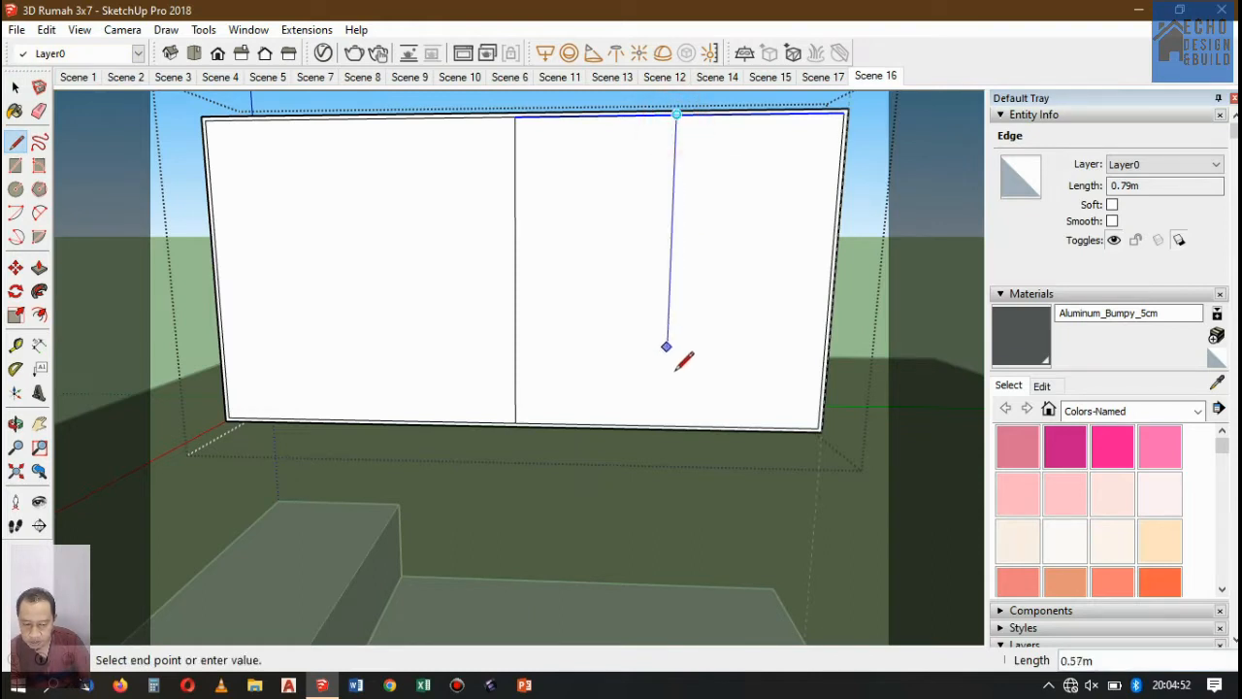
left_click(664, 424)
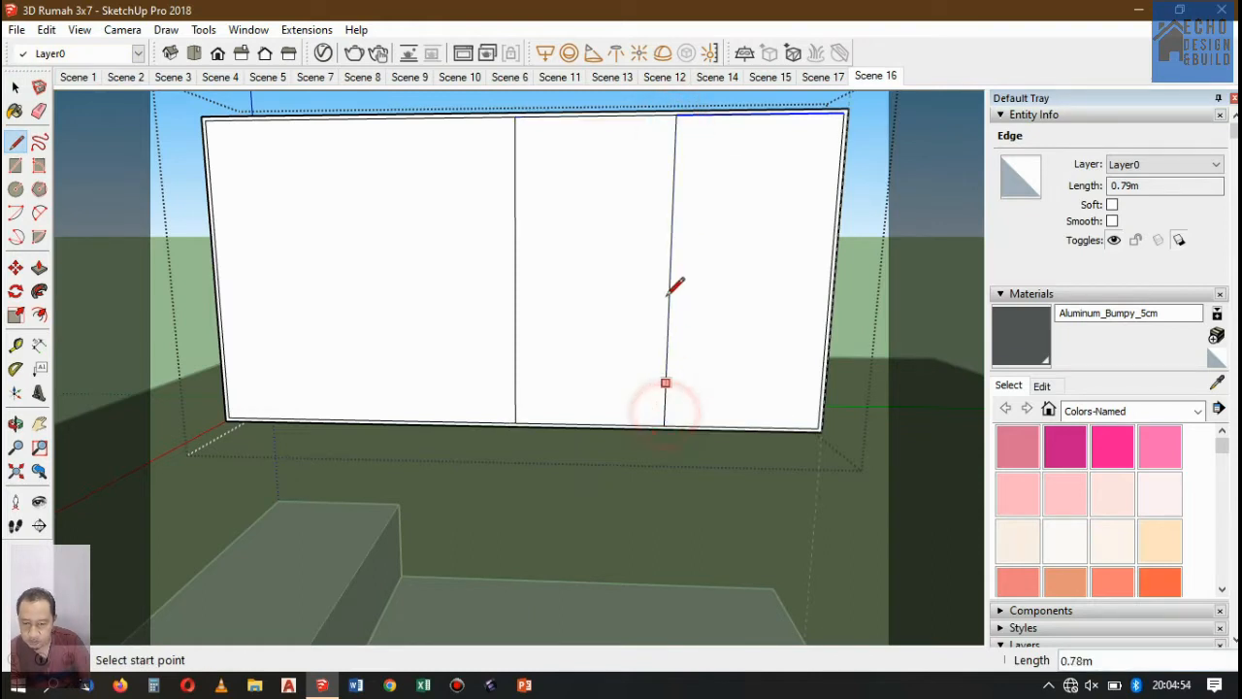
left_click(358, 116)
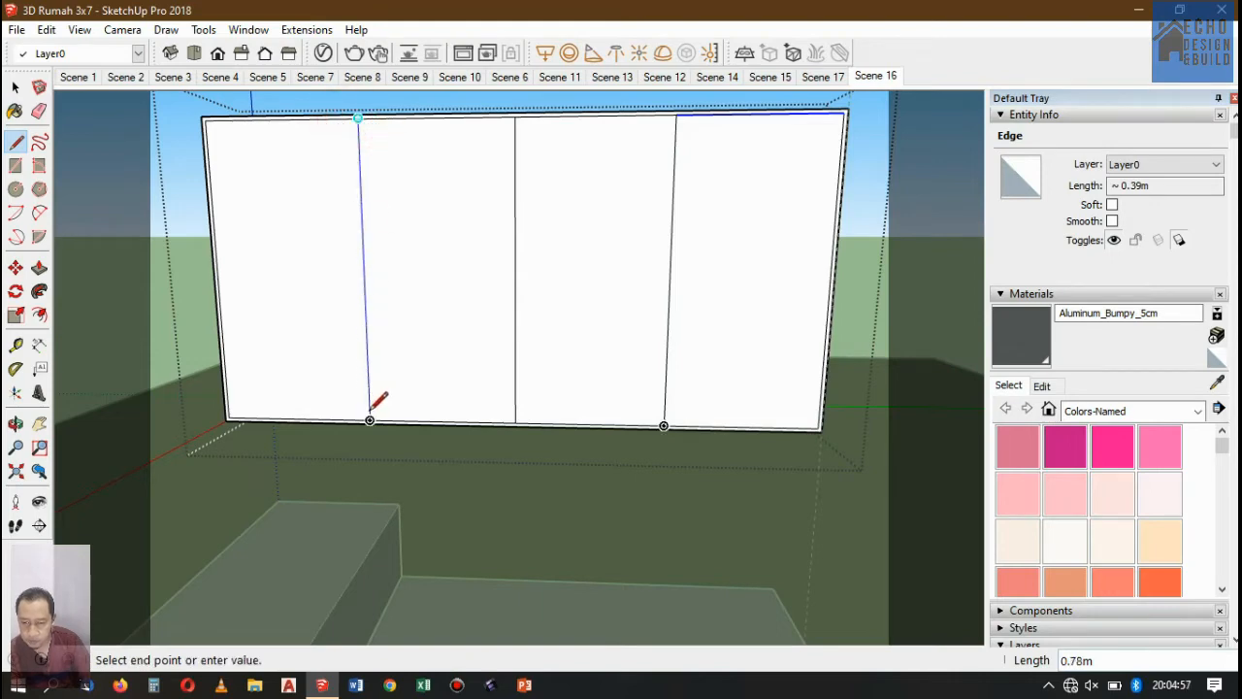
left_click(370, 420)
left_click(15, 87)
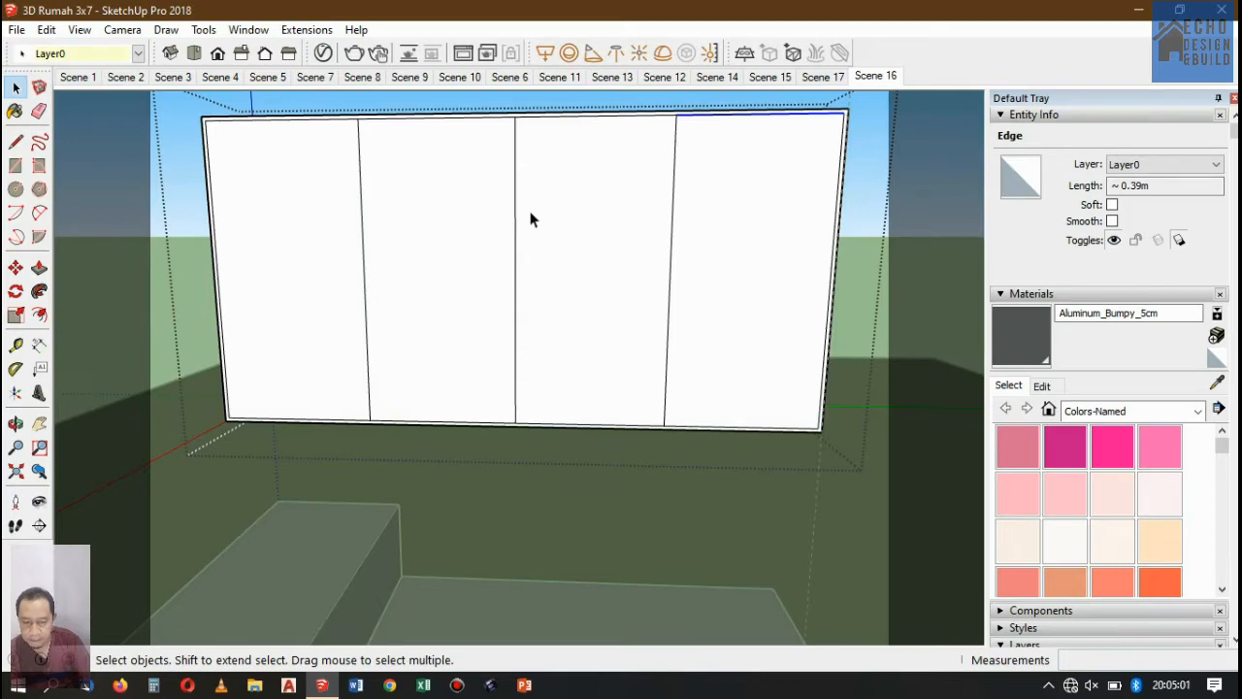
Offset the outline of the third door panel from the left inward by 0.01 m.
left_click(601, 205)
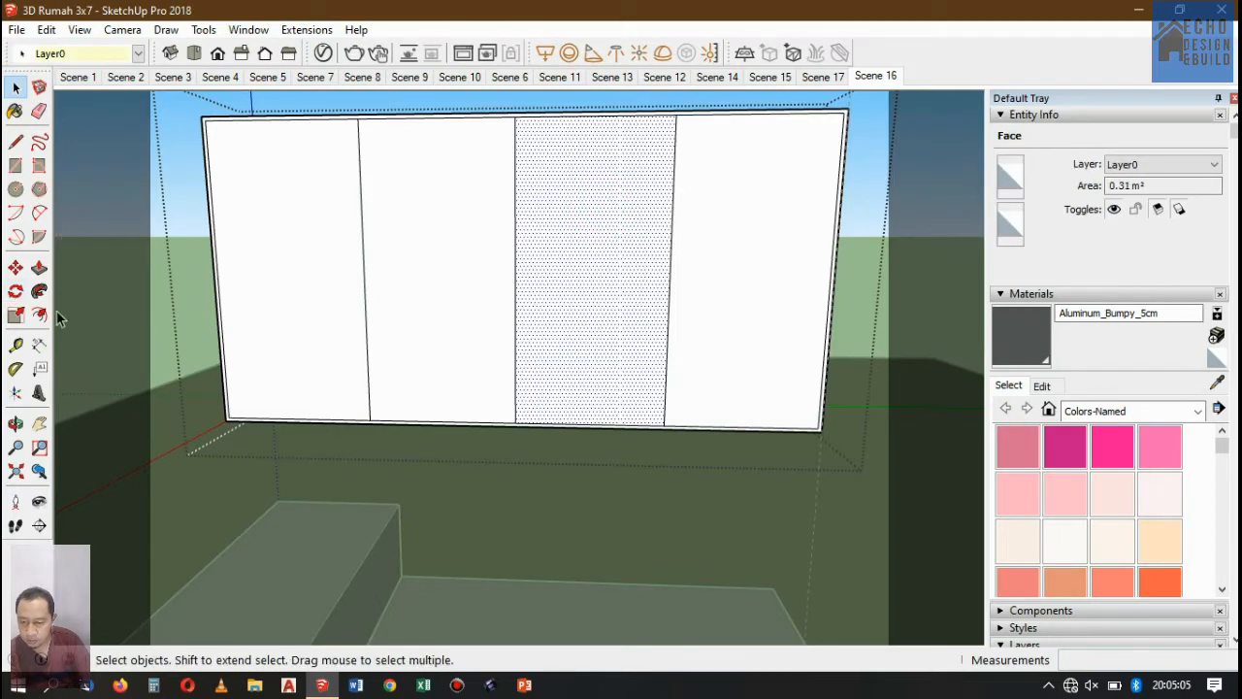
left_click(16, 164)
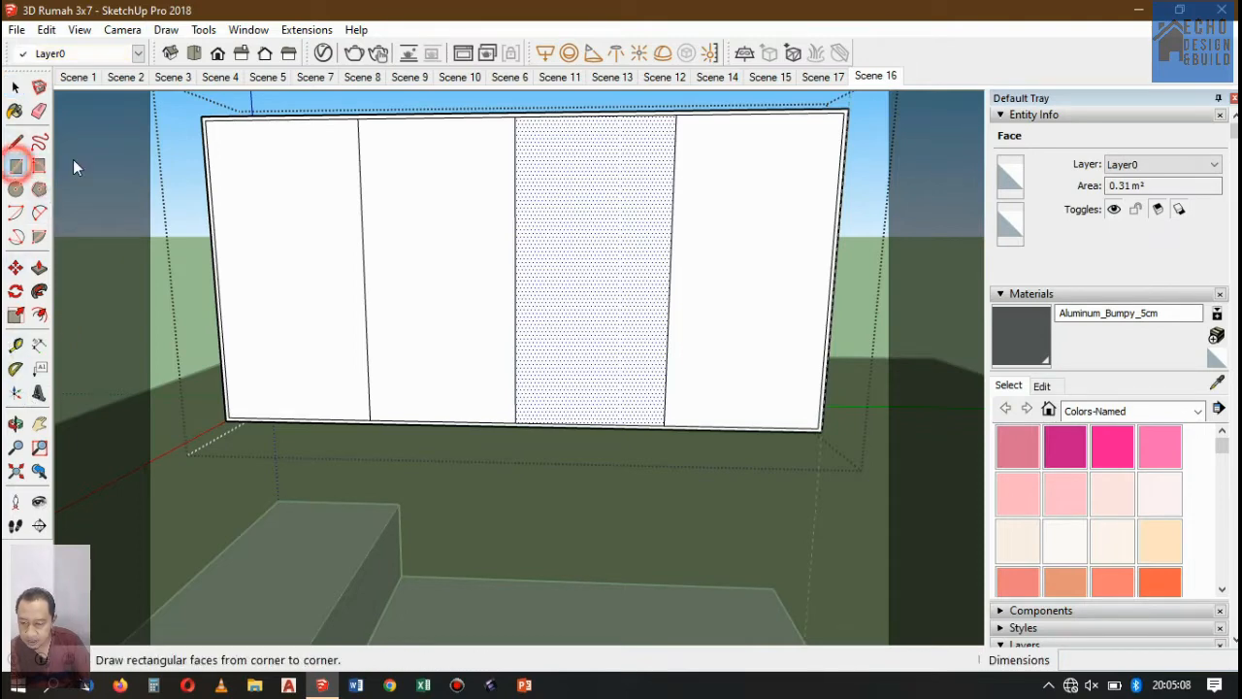
left_click(39, 314)
left_click(314, 147)
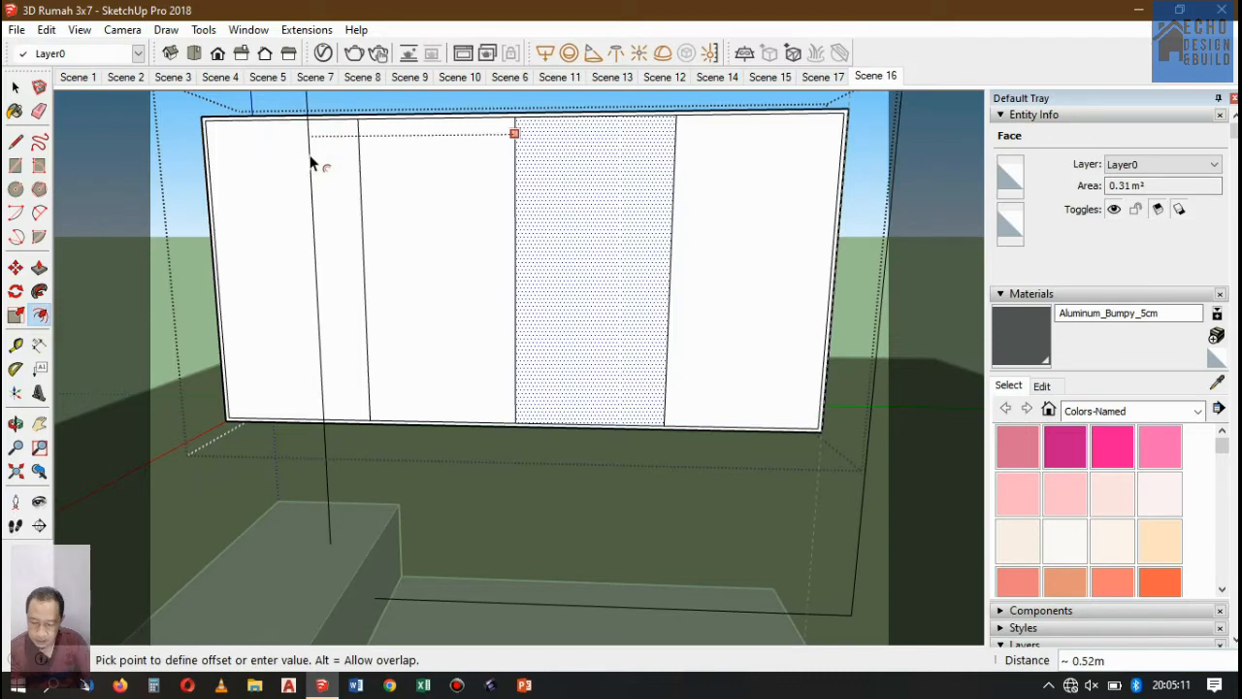
key("Escape")
left_click(626, 153)
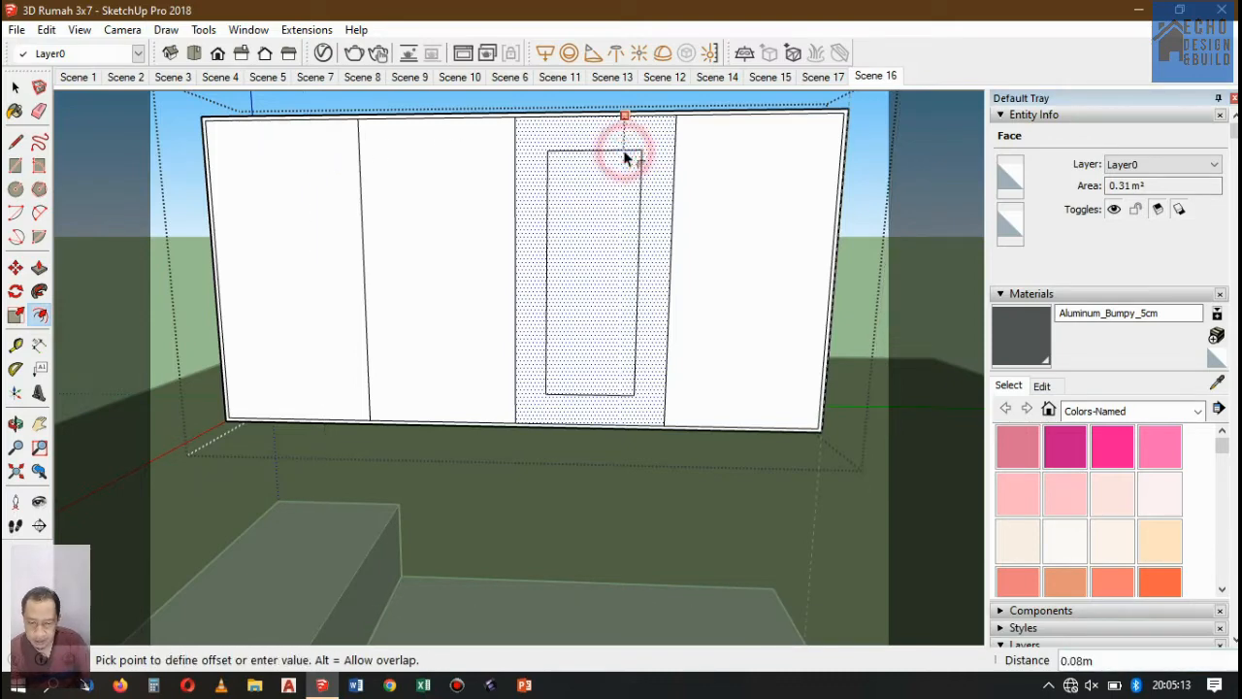
type("0")
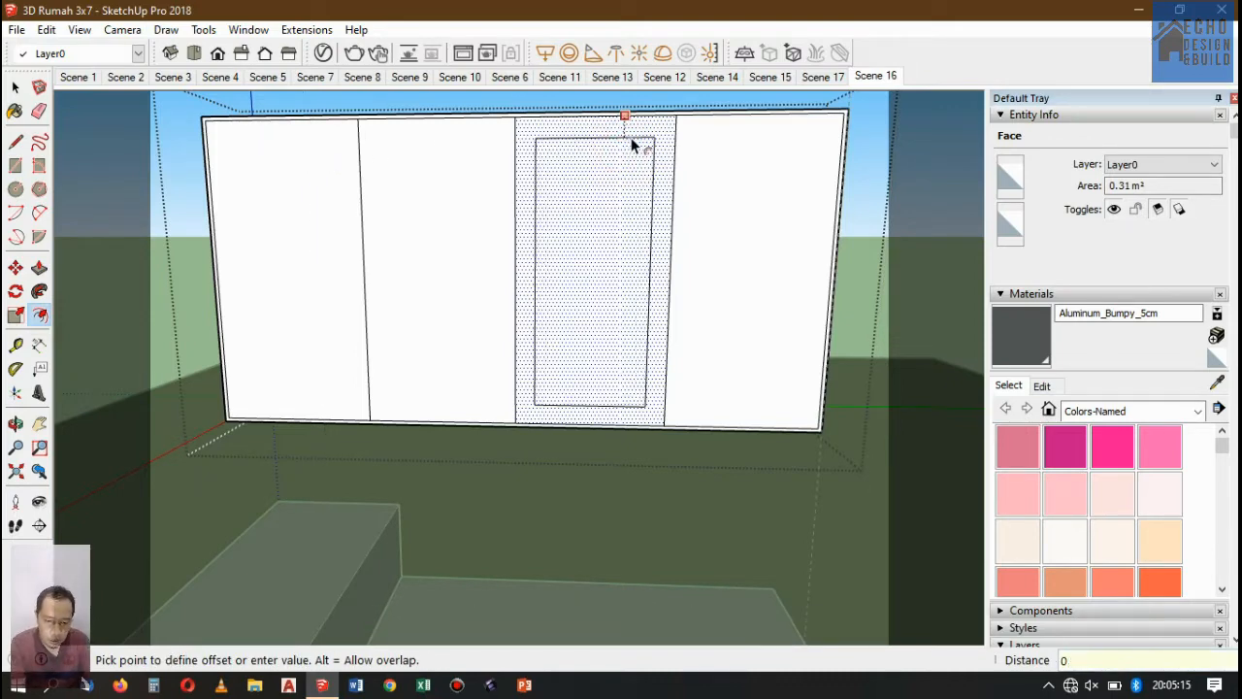
type(".01")
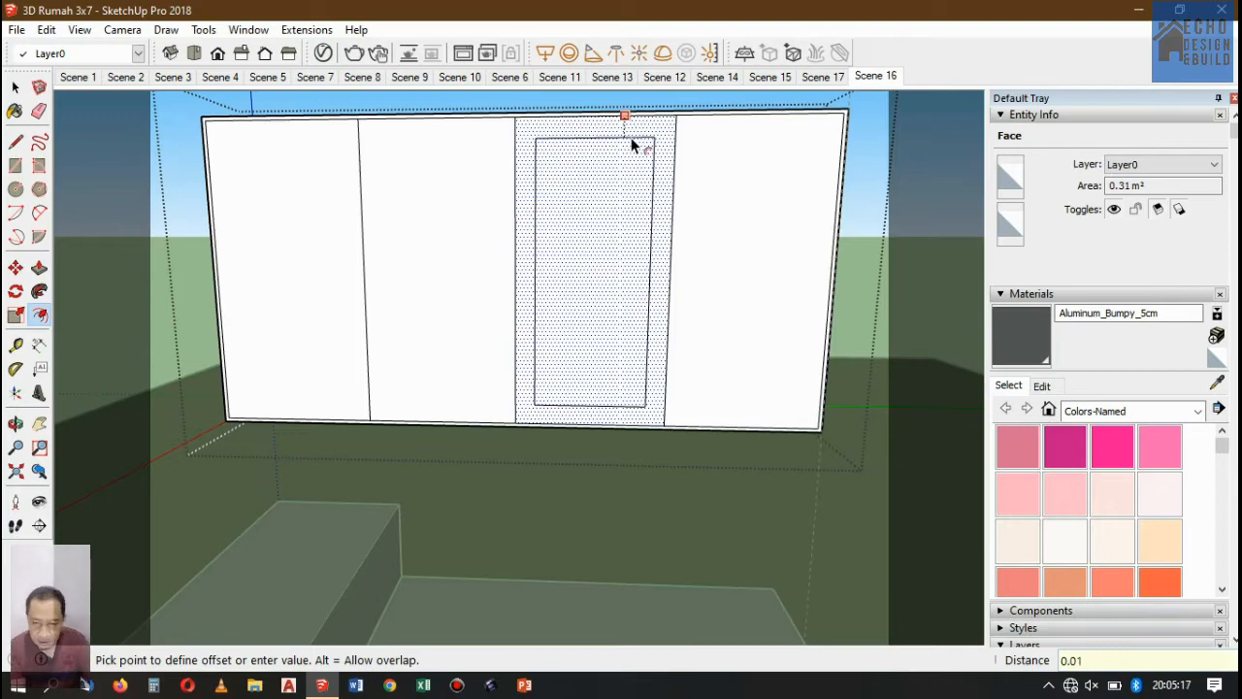
key("Return")
Offset the outline of the rightmost door panel inward by 0.01 m.
left_click(15, 88)
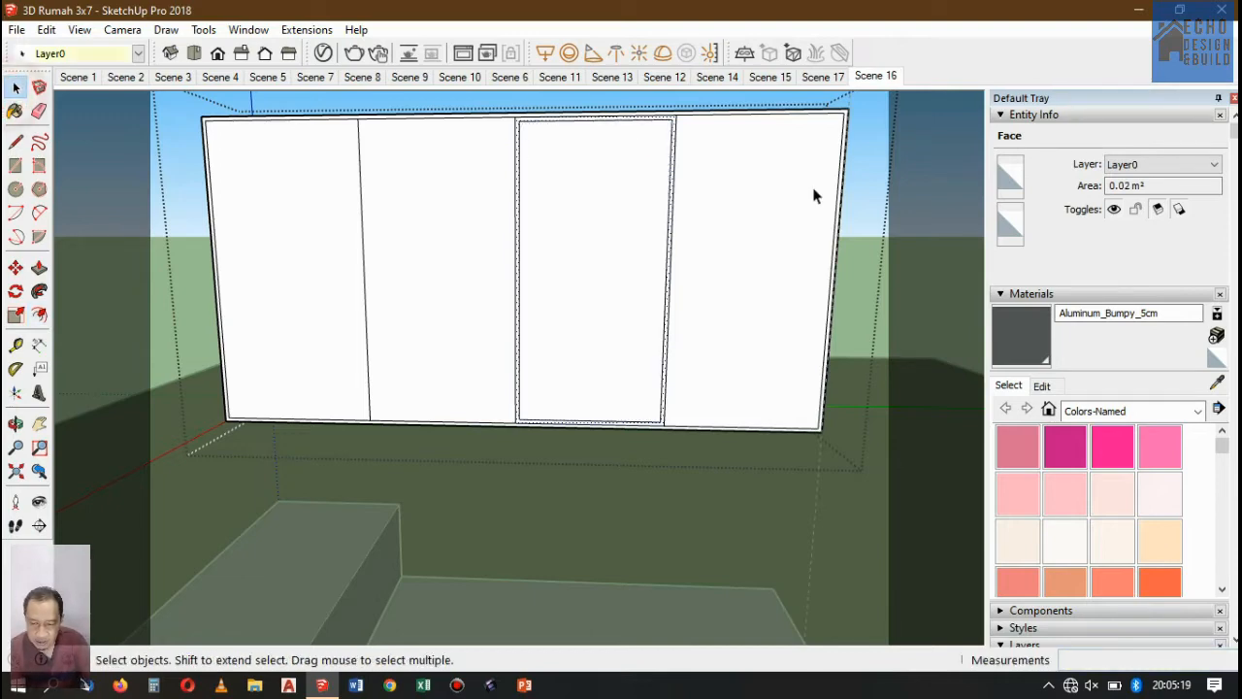
left_click(809, 190)
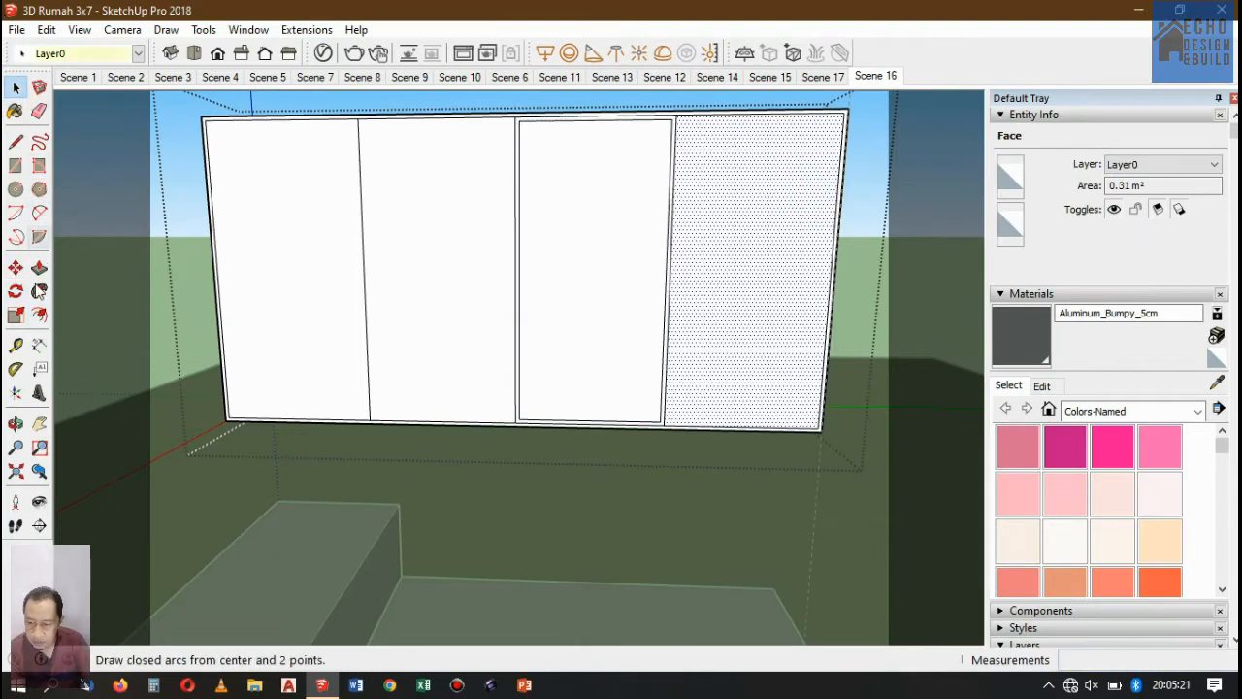
left_click(39, 315)
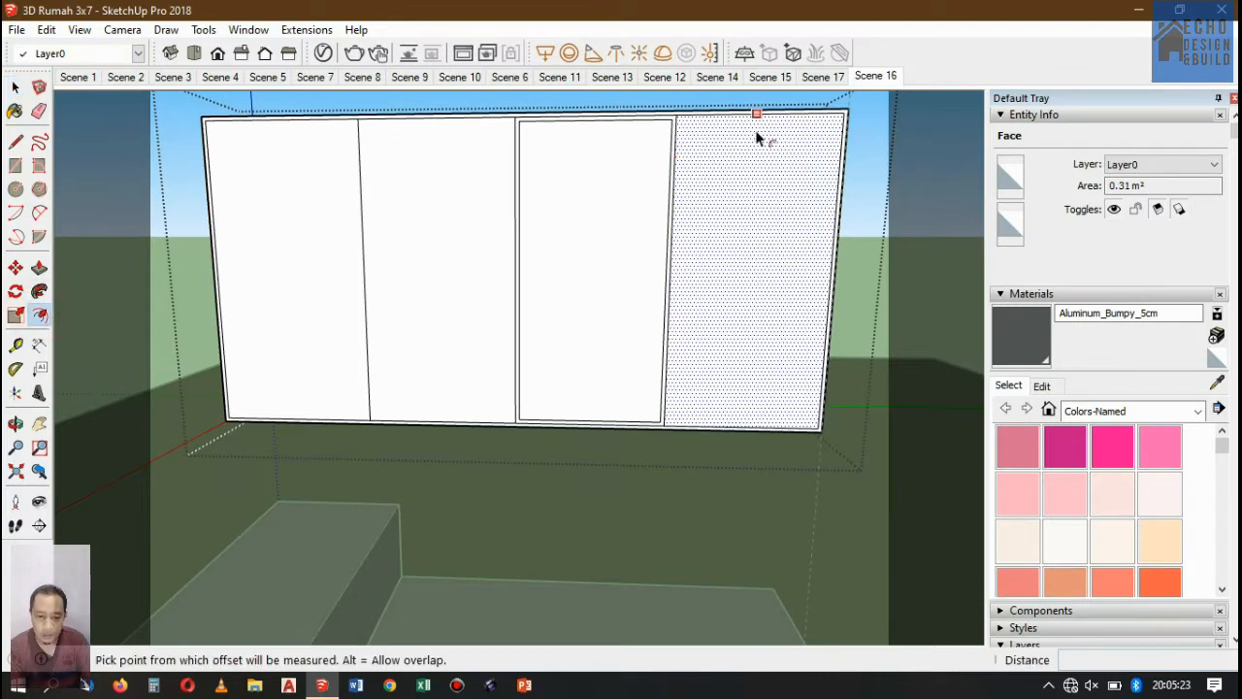
left_click(759, 145)
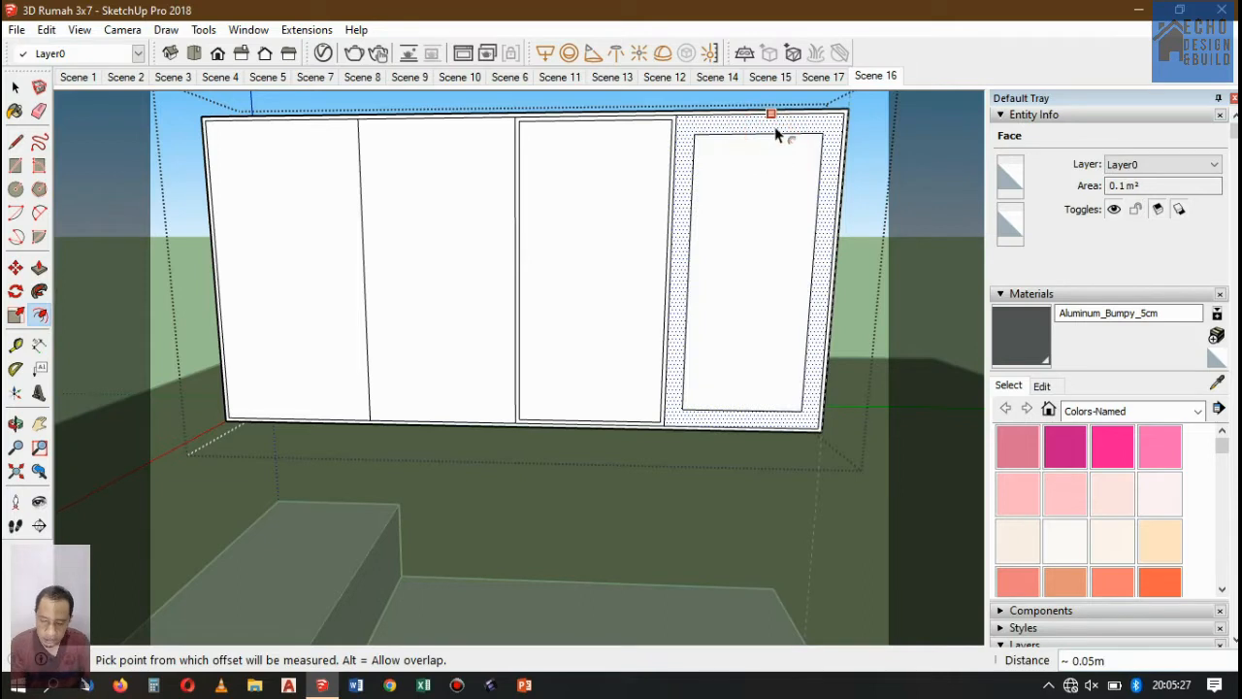
left_click(788, 116)
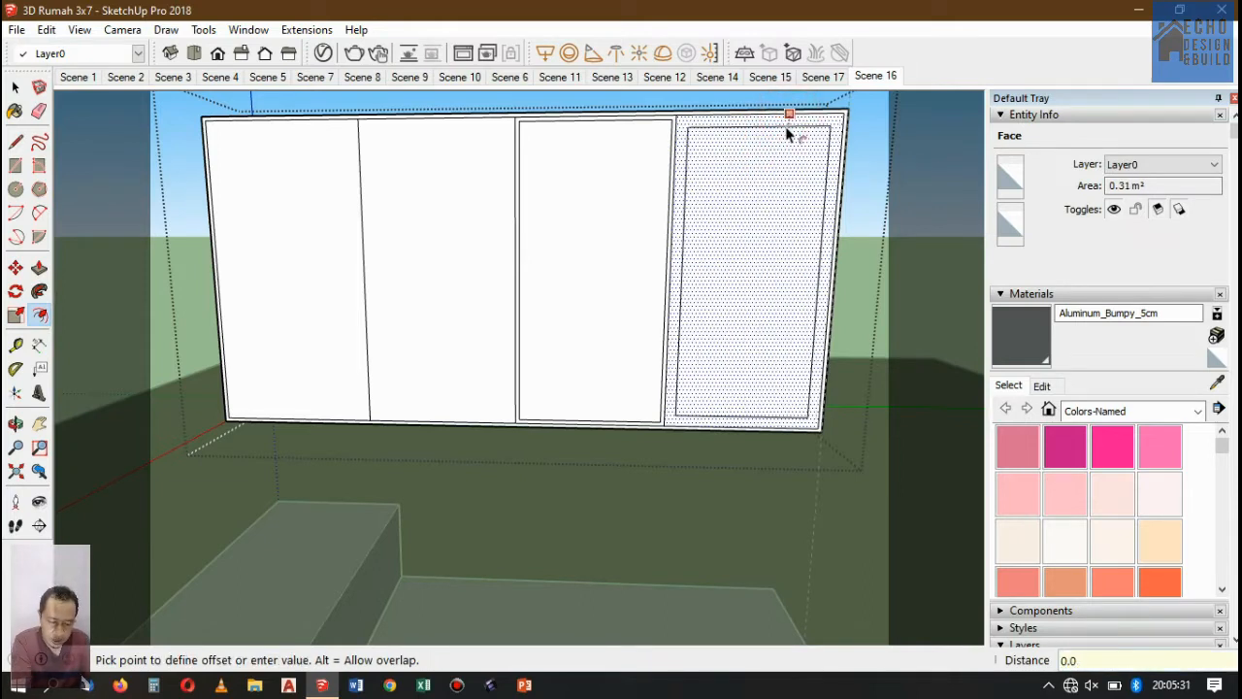
type("0.01")
key("Return")
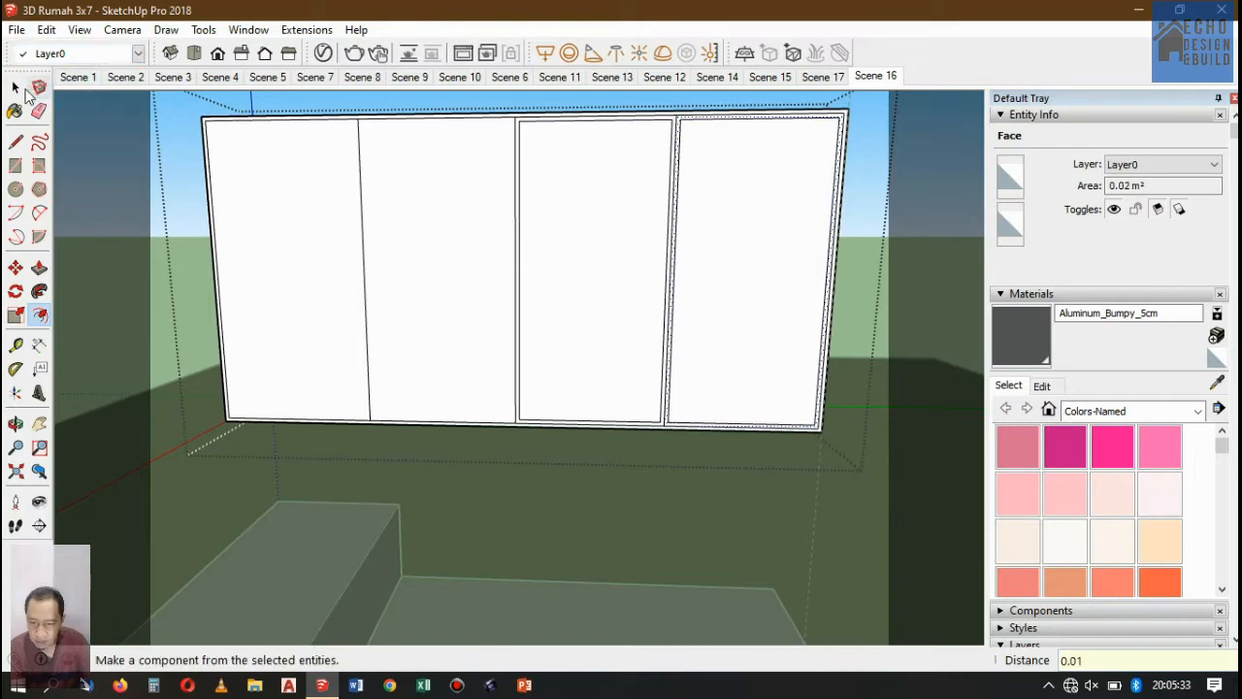
Offset the outline of the second door panel from the left inward by 0.01 m.
key("space")
left_click(512, 145)
left_click(440, 189)
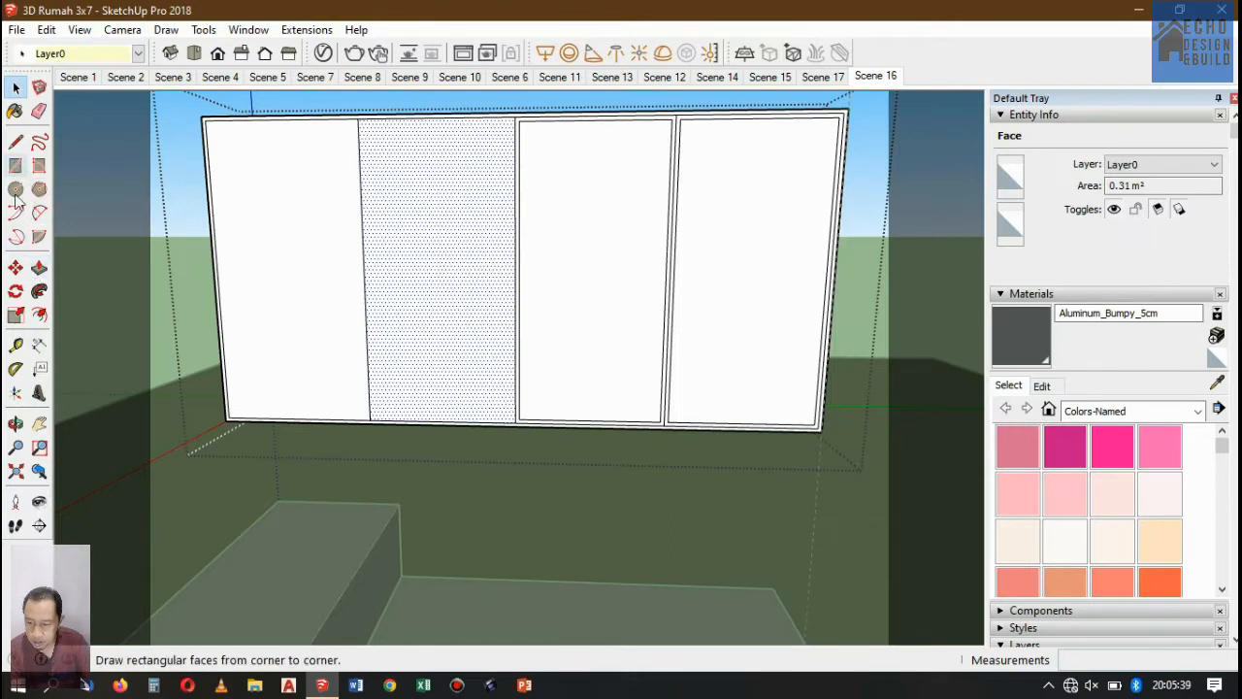
left_click(38, 314)
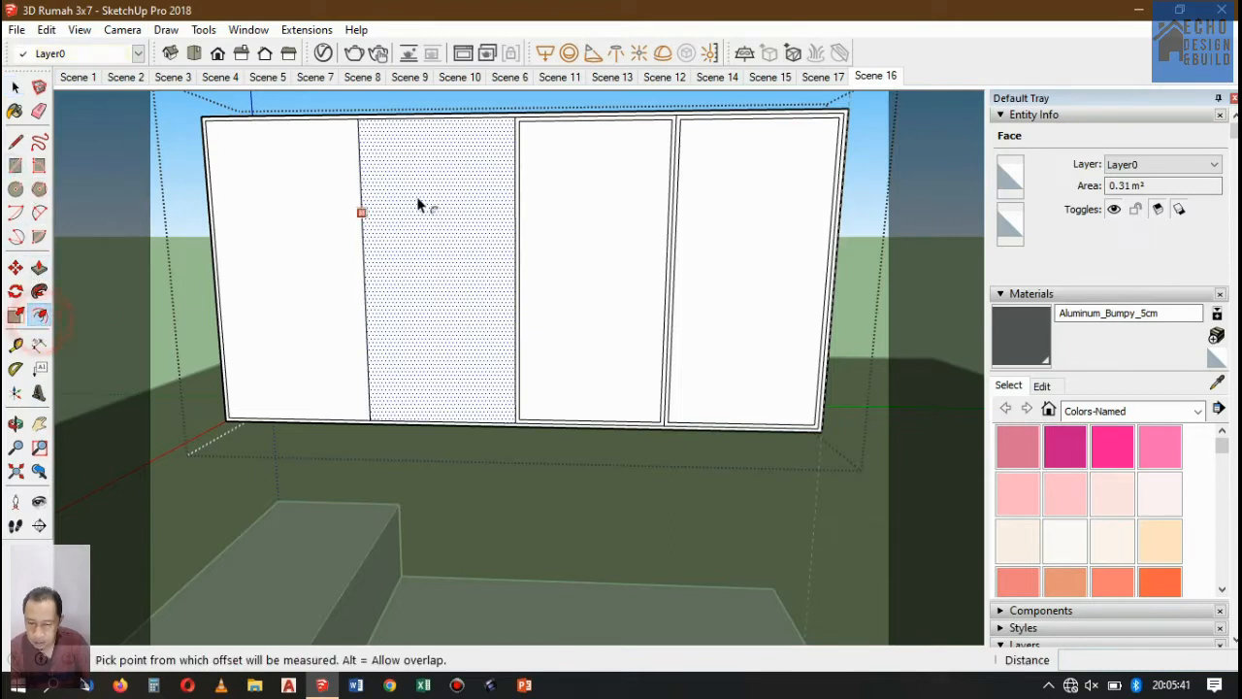
left_click(452, 163)
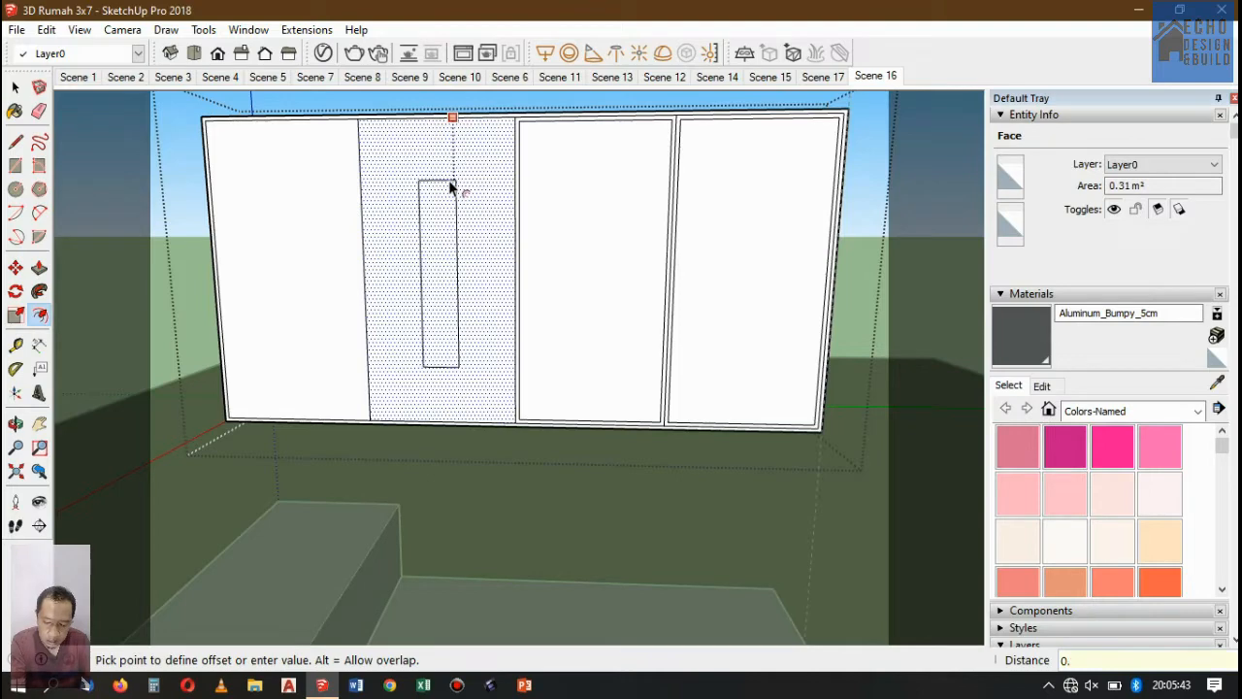
type("0.01")
key("Return")
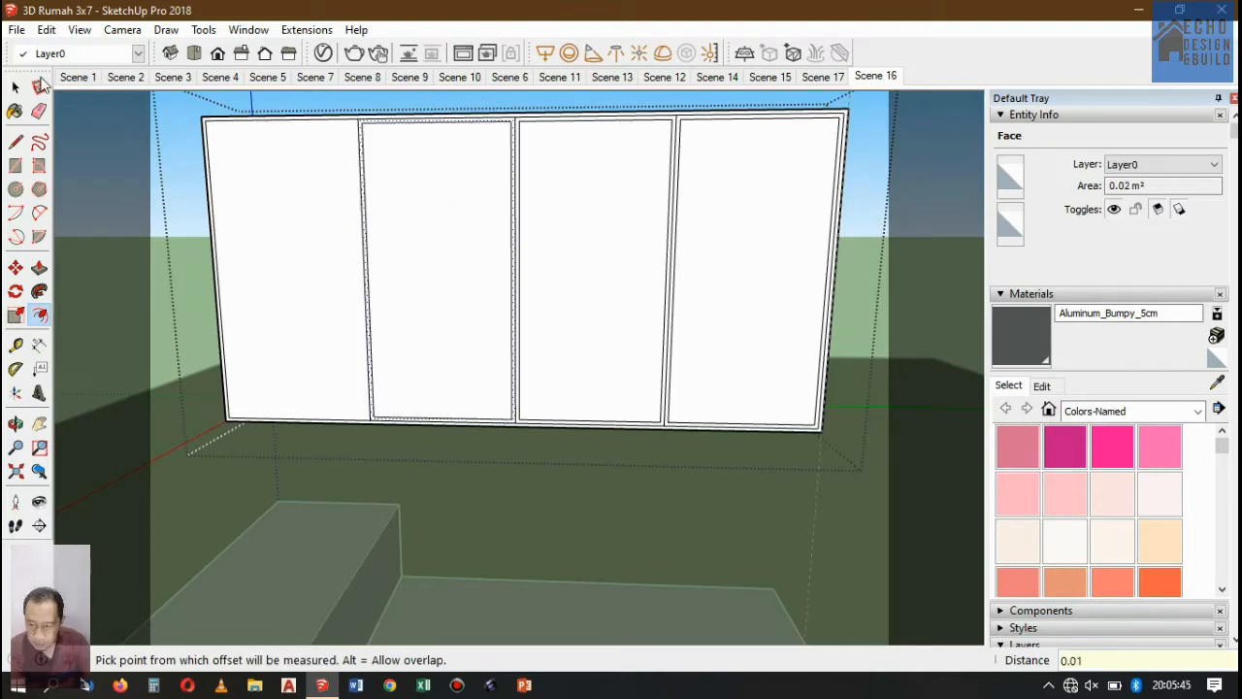
Offset the outline of the leftmost door panel inward by 0.01 m.
left_click(15, 87)
left_click(289, 144)
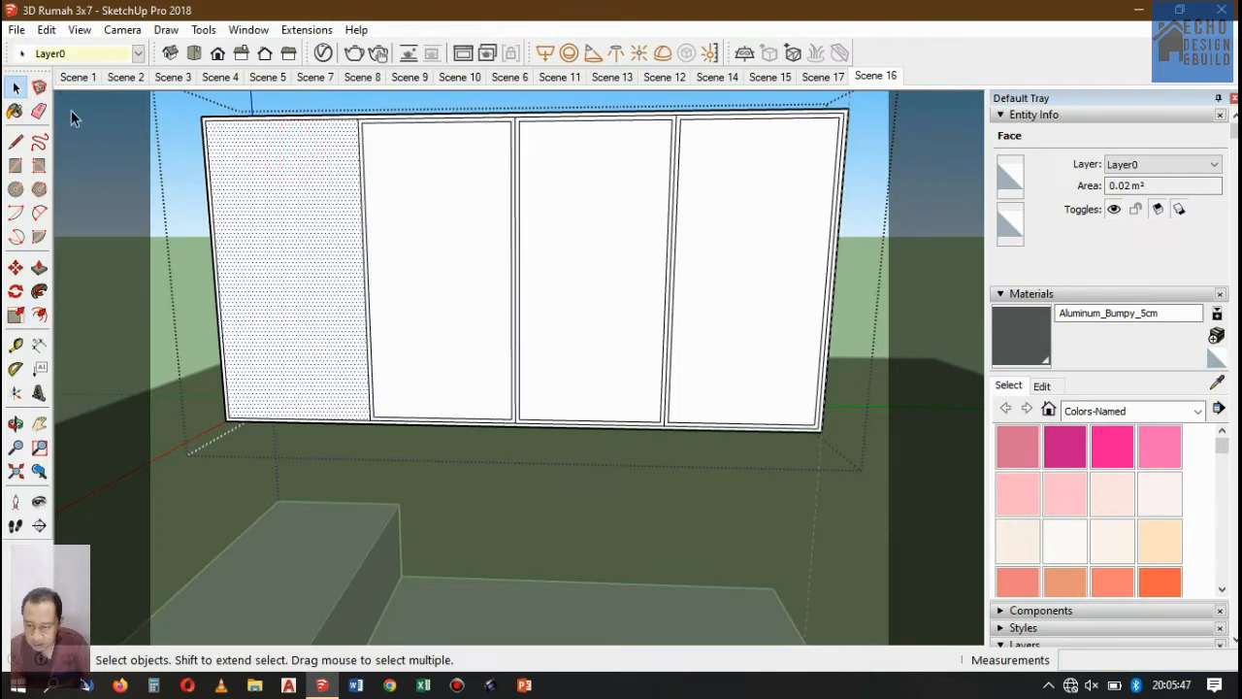
left_click(39, 268)
key("space")
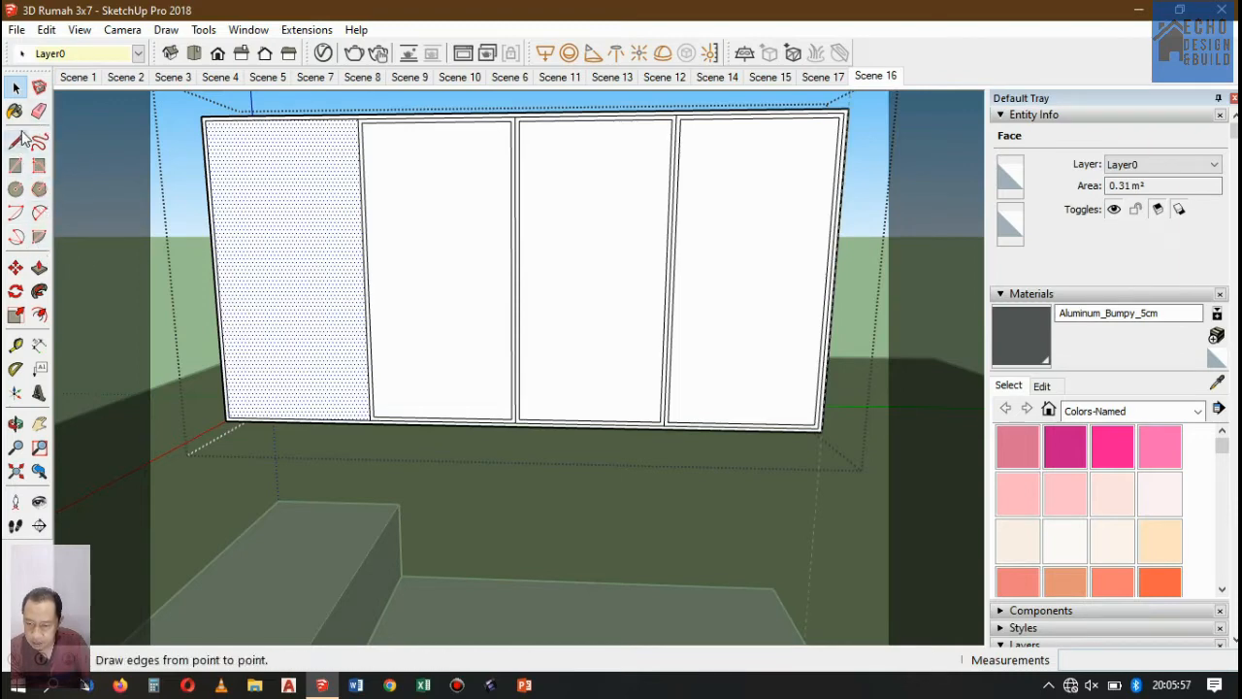
left_click(39, 314)
left_click(310, 119)
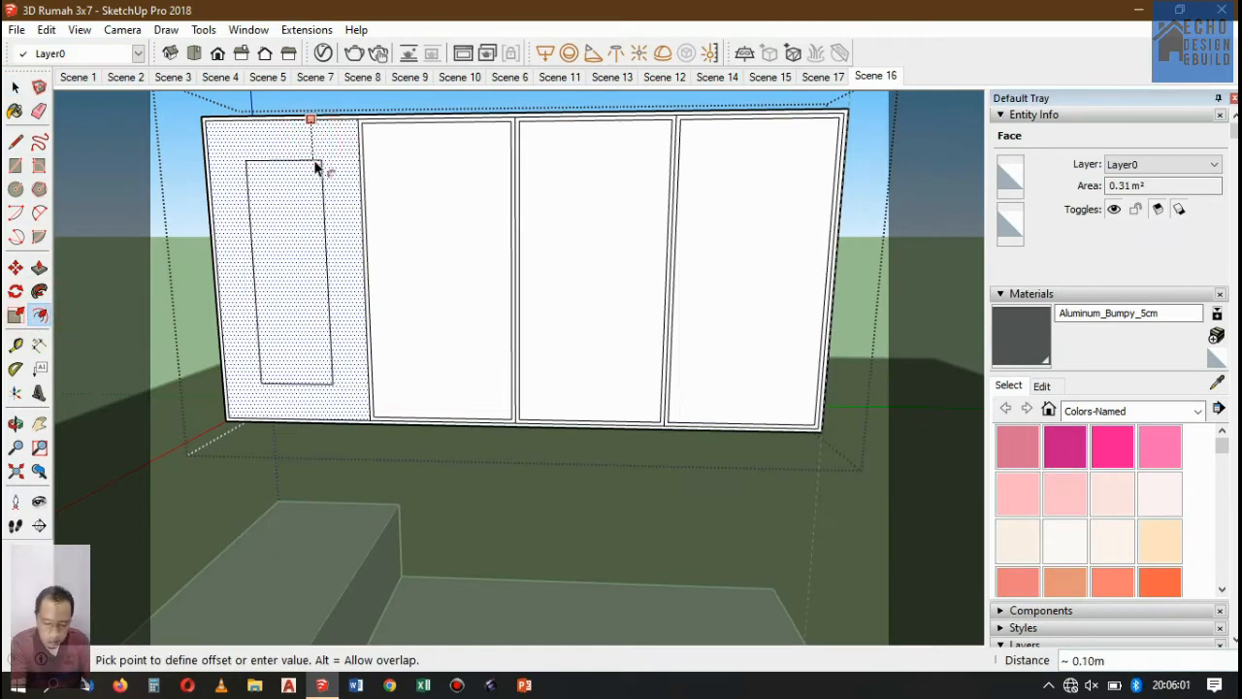
type("0.0")
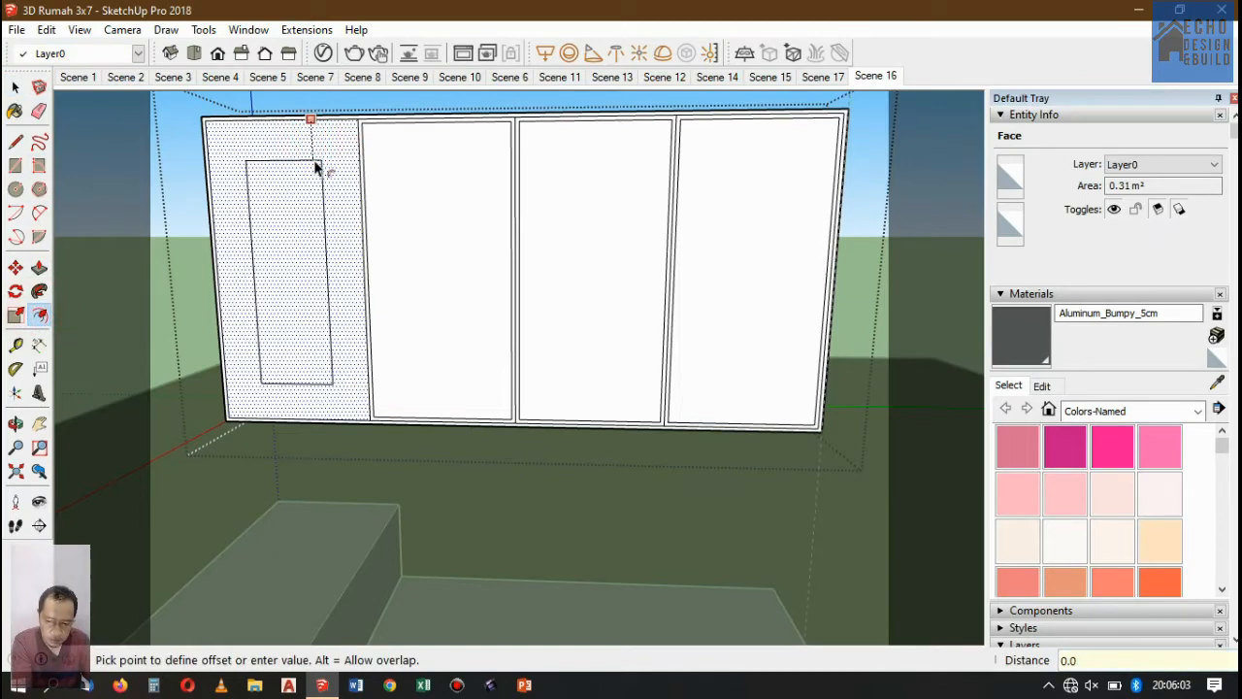
type("1")
key("Return")
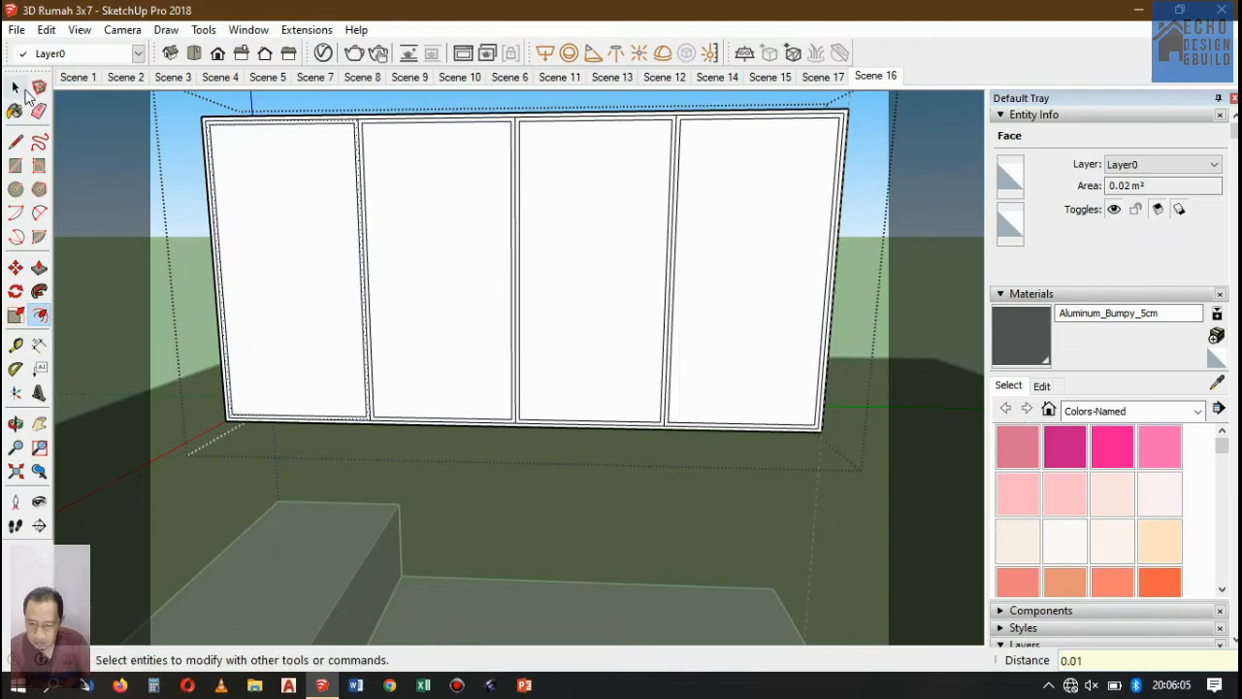
Inspect the offset frame lines where the leftmost and second door panels meet, and the cabinet front as a whole.
left_click(15, 87)
scroll(364, 116, "up", 5)
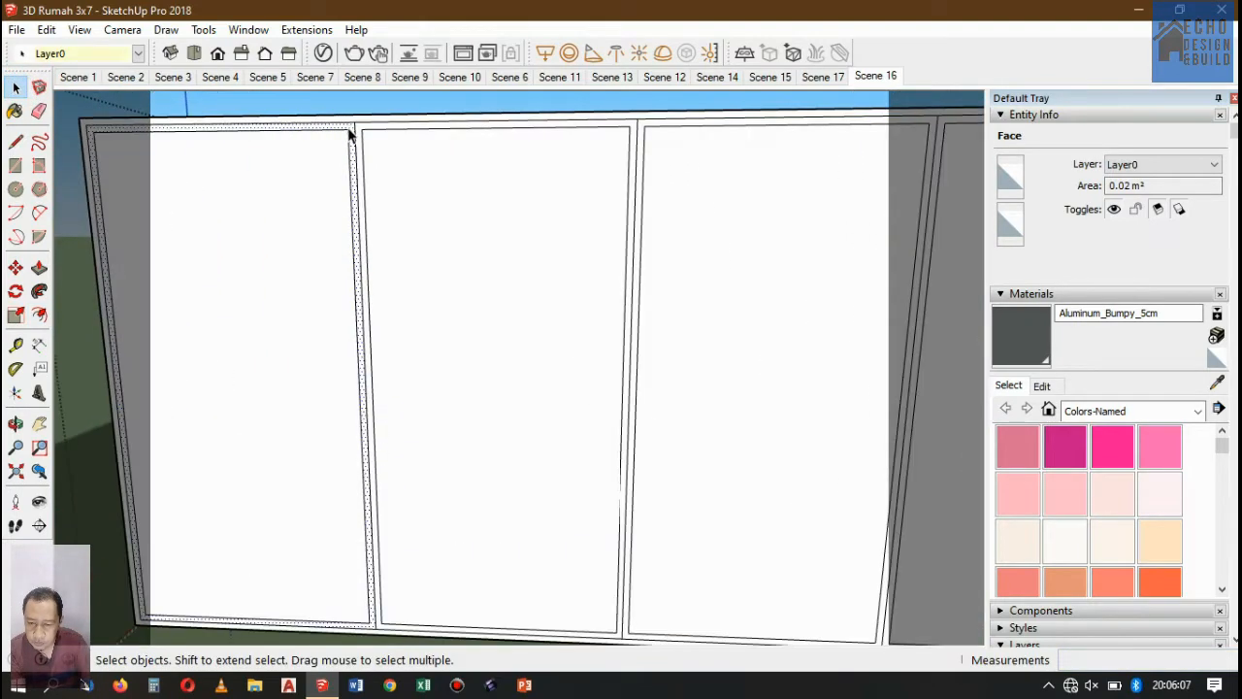
scroll(351, 132, "up", 3)
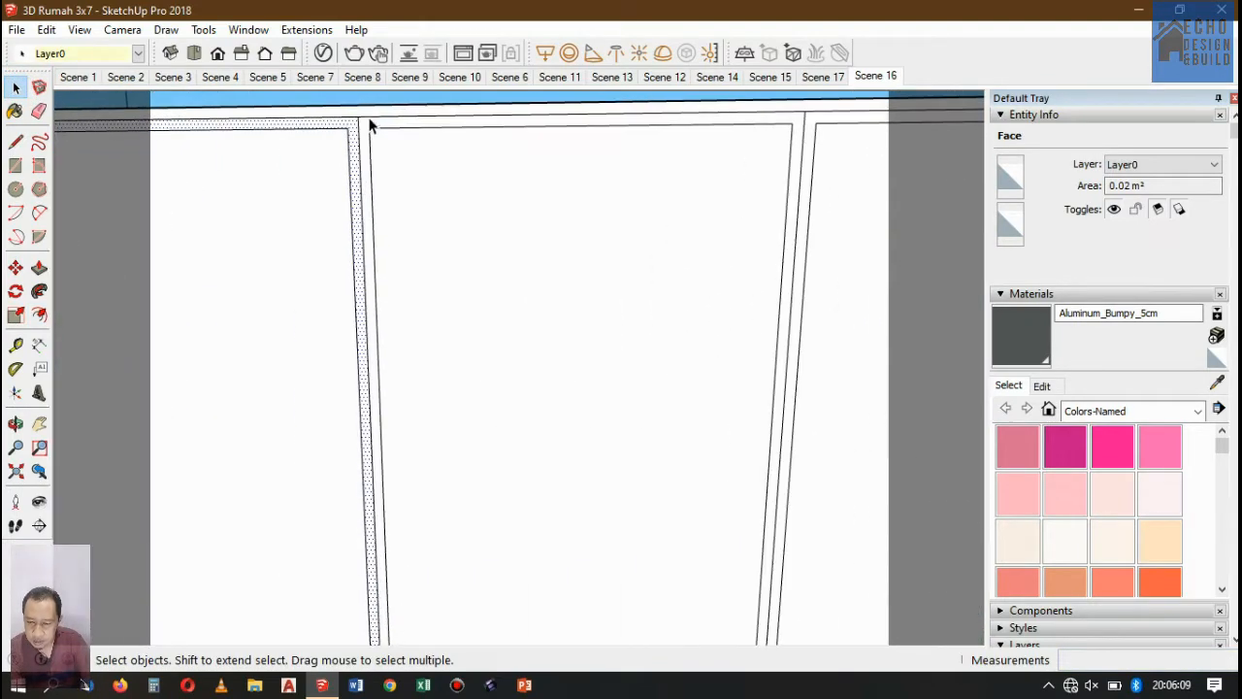
scroll(368, 125, "down", 3)
scroll(369, 124, "up", 3)
scroll(374, 120, "down", 3)
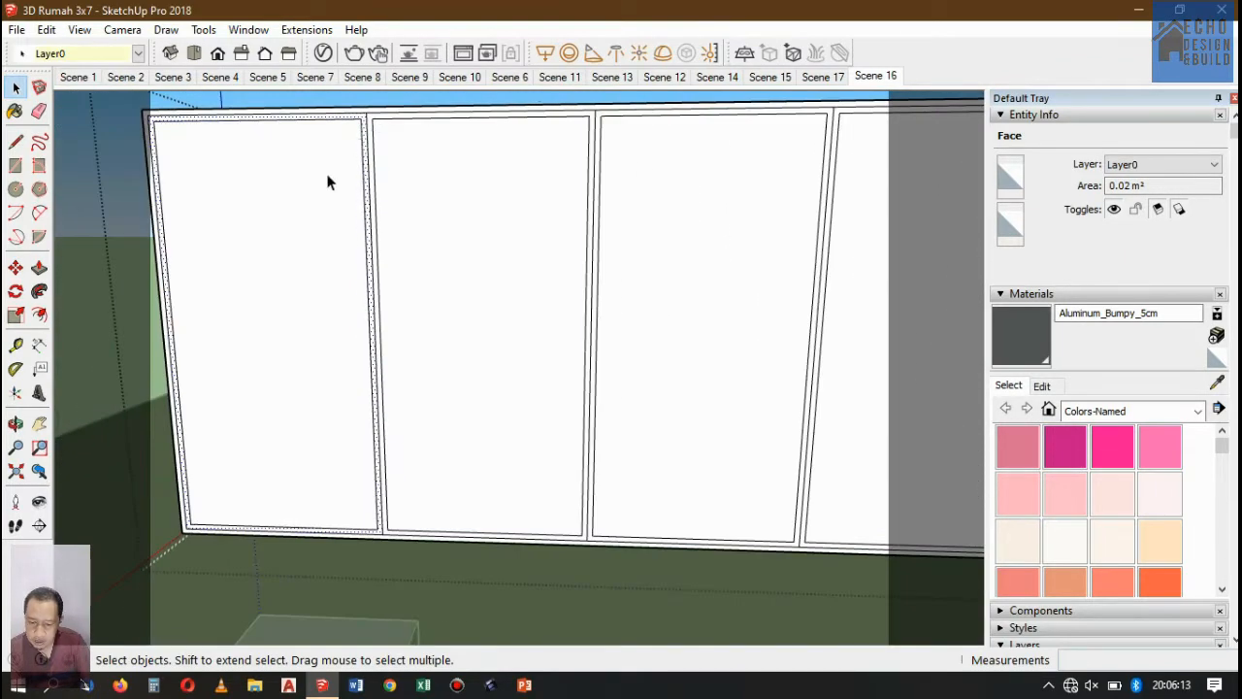
scroll(355, 184, "down", 5)
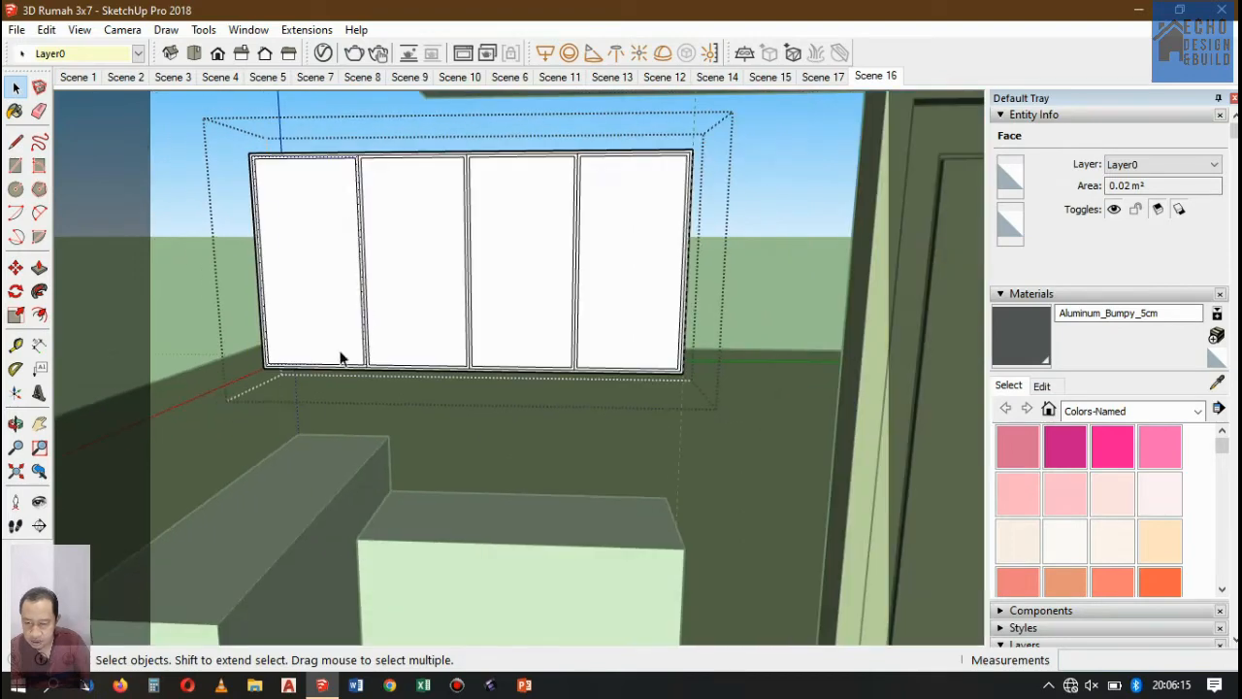
scroll(328, 207, "up", 2)
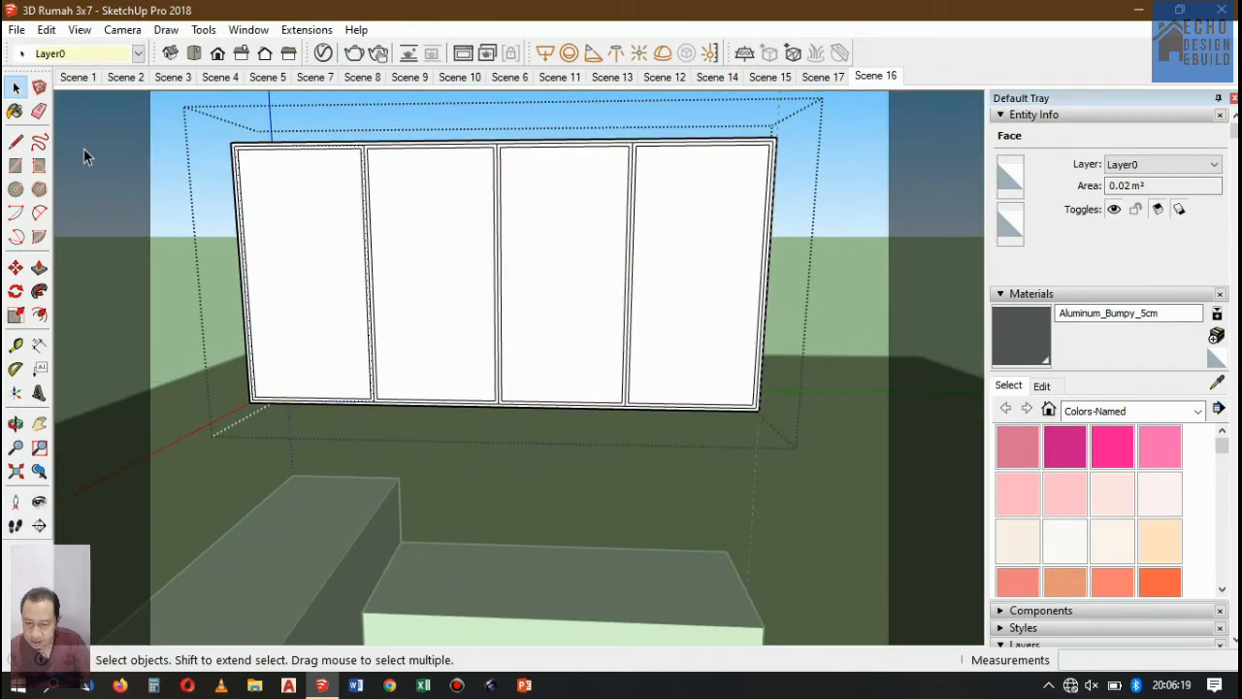
Draw two horizontal lines about 0.37 m long across the leftmost door panel, at mid-height and halfway up its upper half.
left_click(16, 142)
scroll(291, 294, "up", 2)
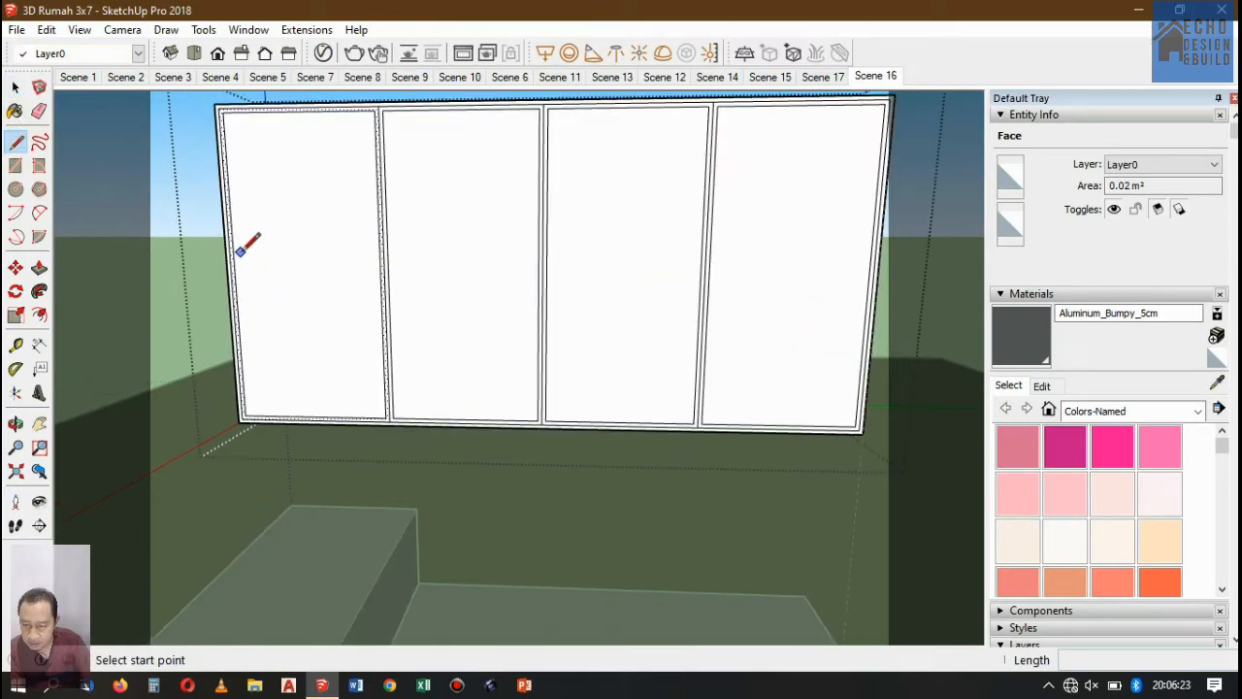
left_click(234, 269)
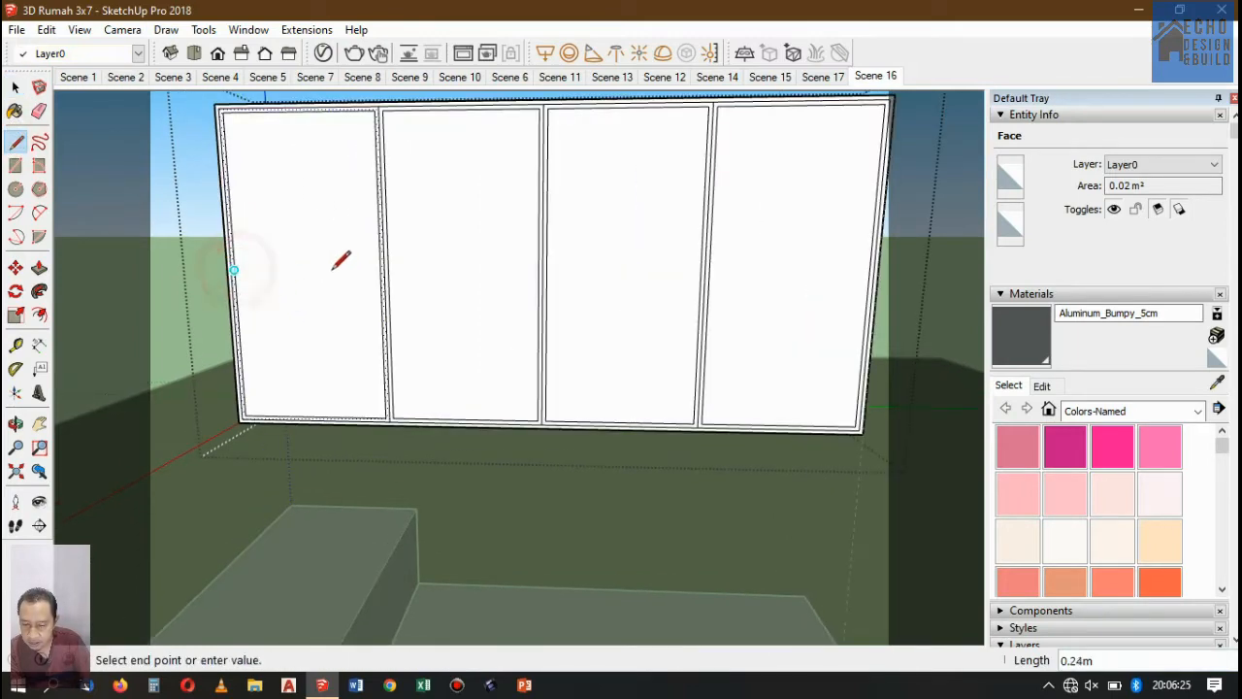
left_click(380, 270)
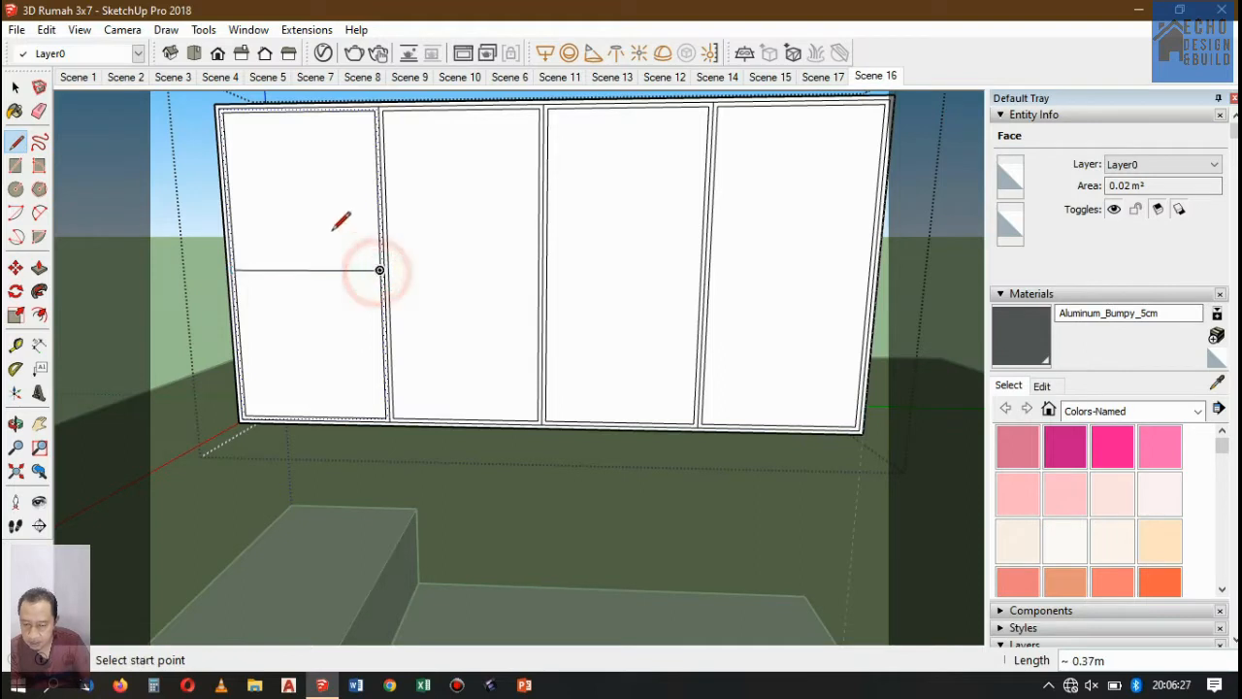
left_click(230, 193)
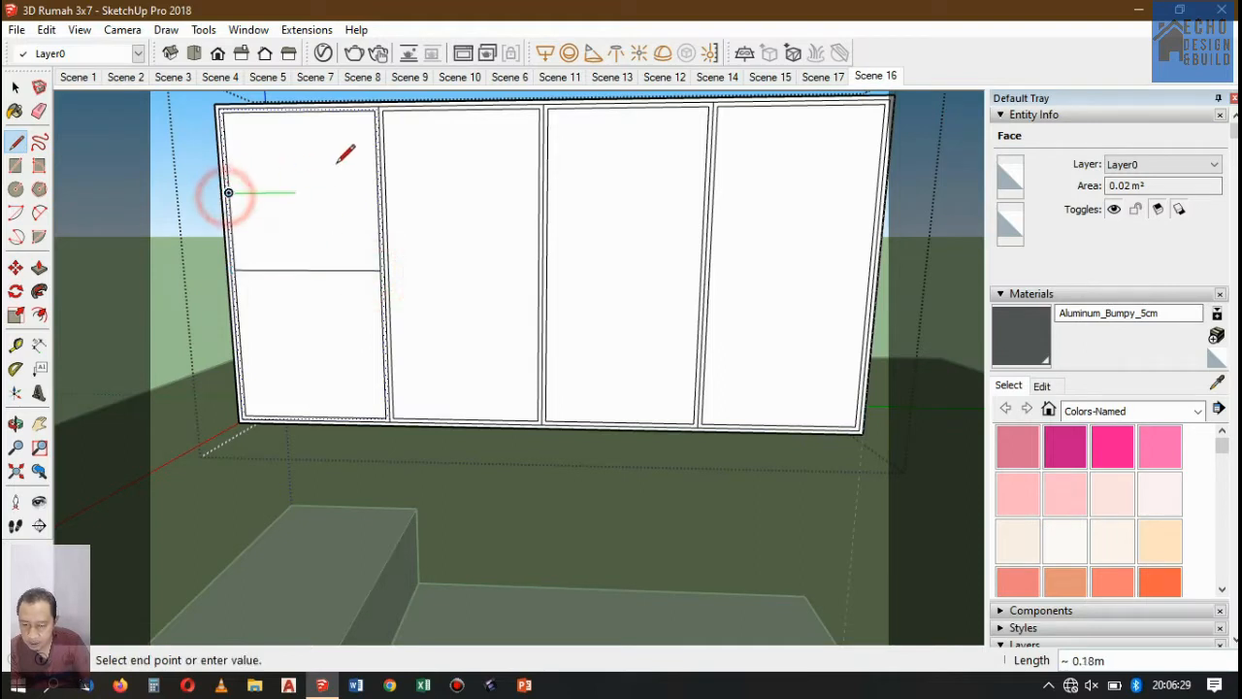
left_click(377, 192)
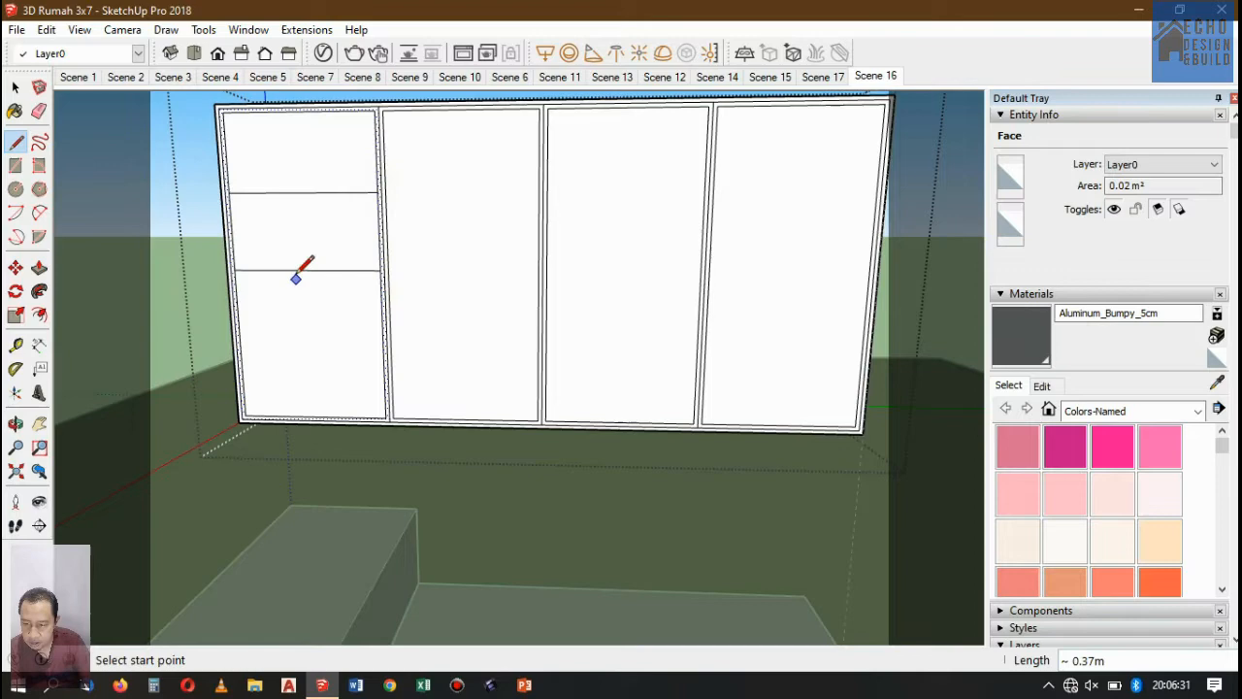
Erase the horizontal dividing lines and the whole inner offset outline of the leftmost door panel, leaving it plain.
left_click(16, 87)
left_click(39, 112)
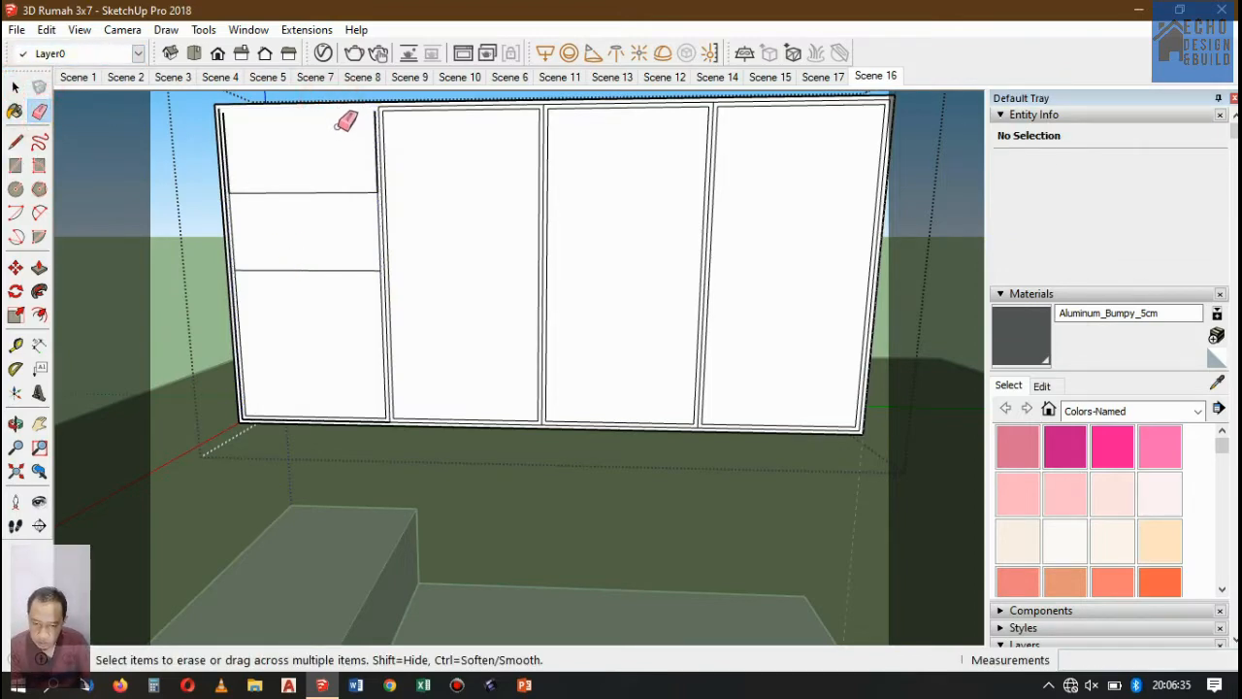
left_click(376, 126)
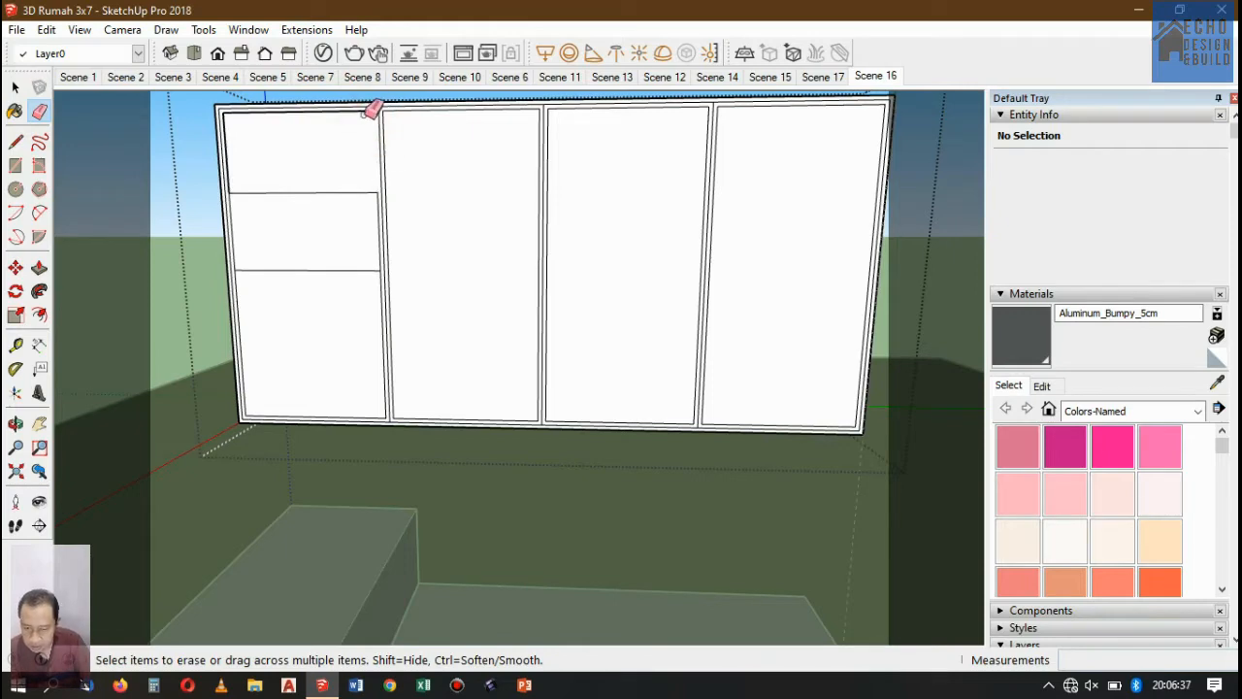
left_click(227, 136)
left_click(276, 193)
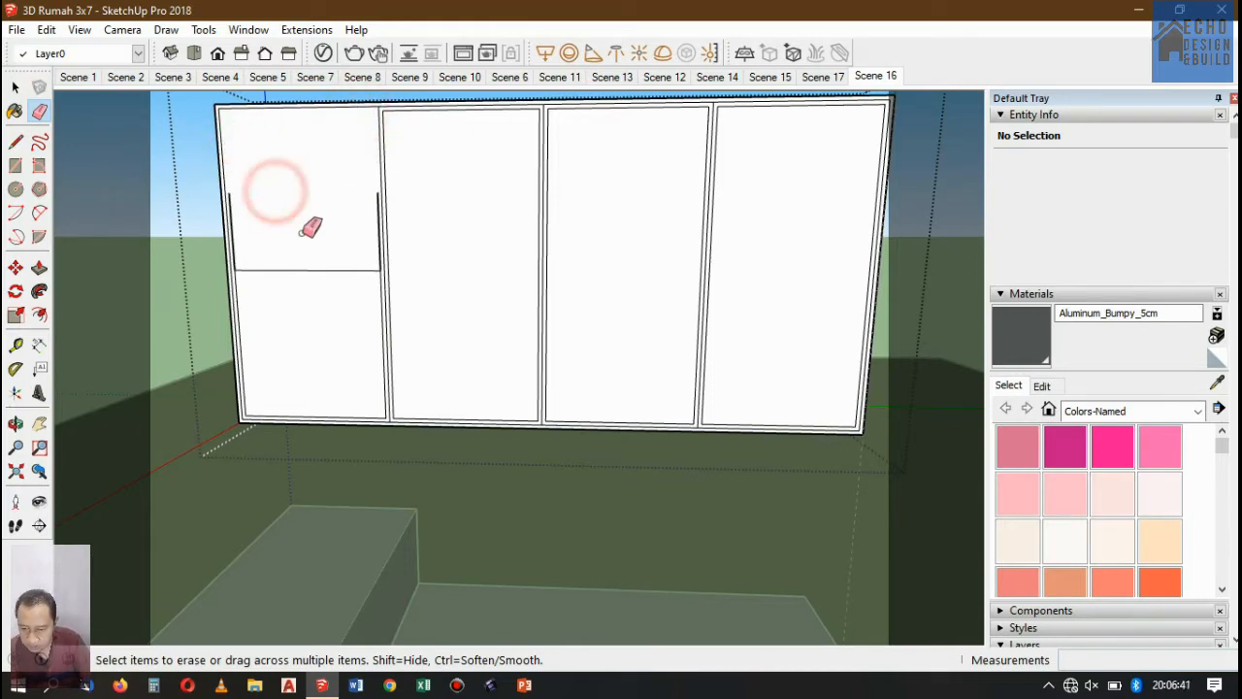
left_click(291, 270)
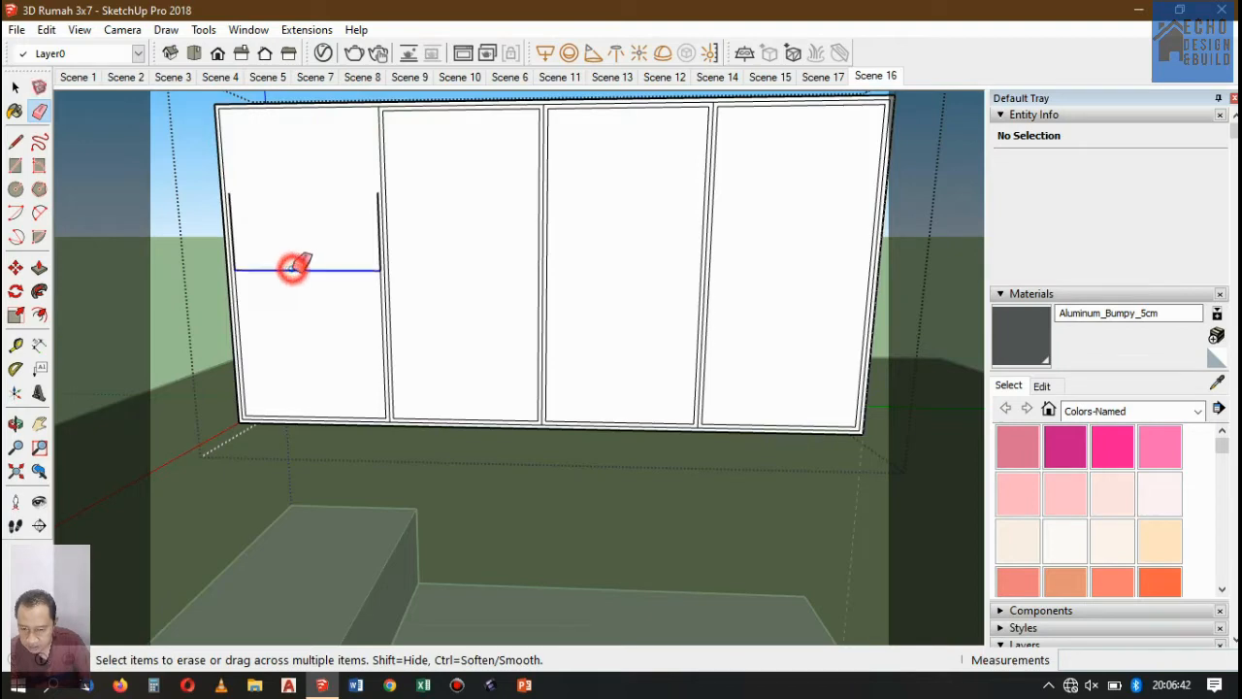
left_click(377, 214)
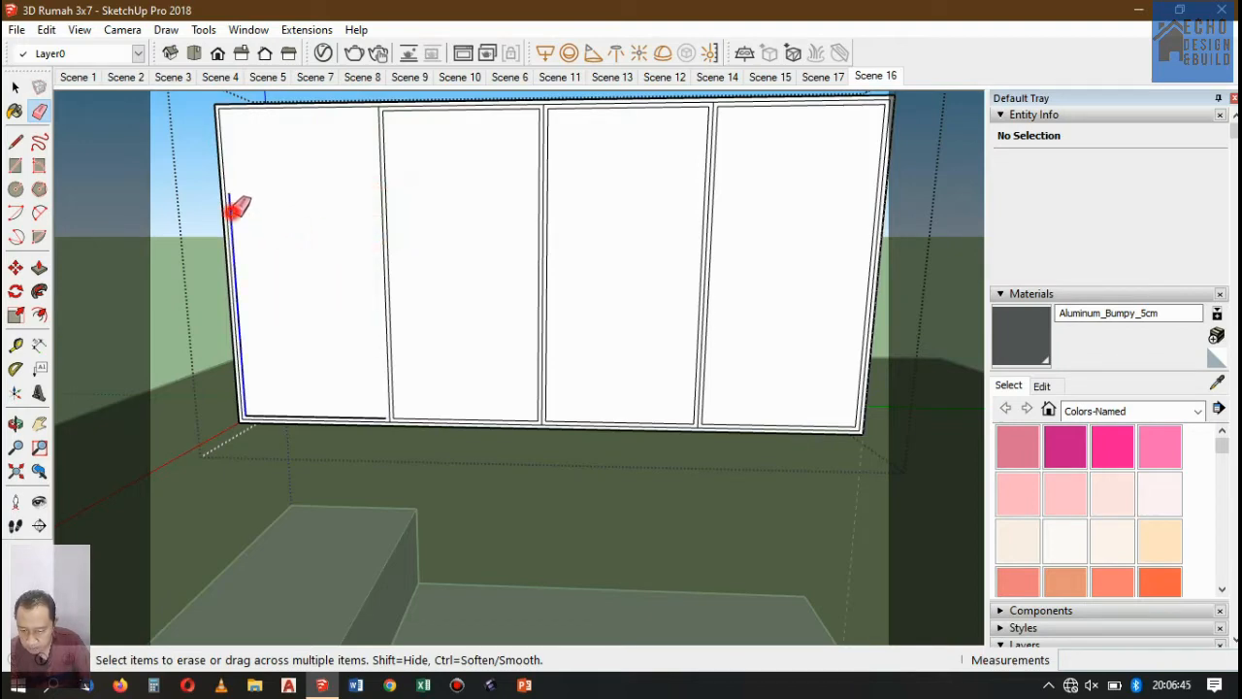
left_click(233, 210)
left_click(281, 415)
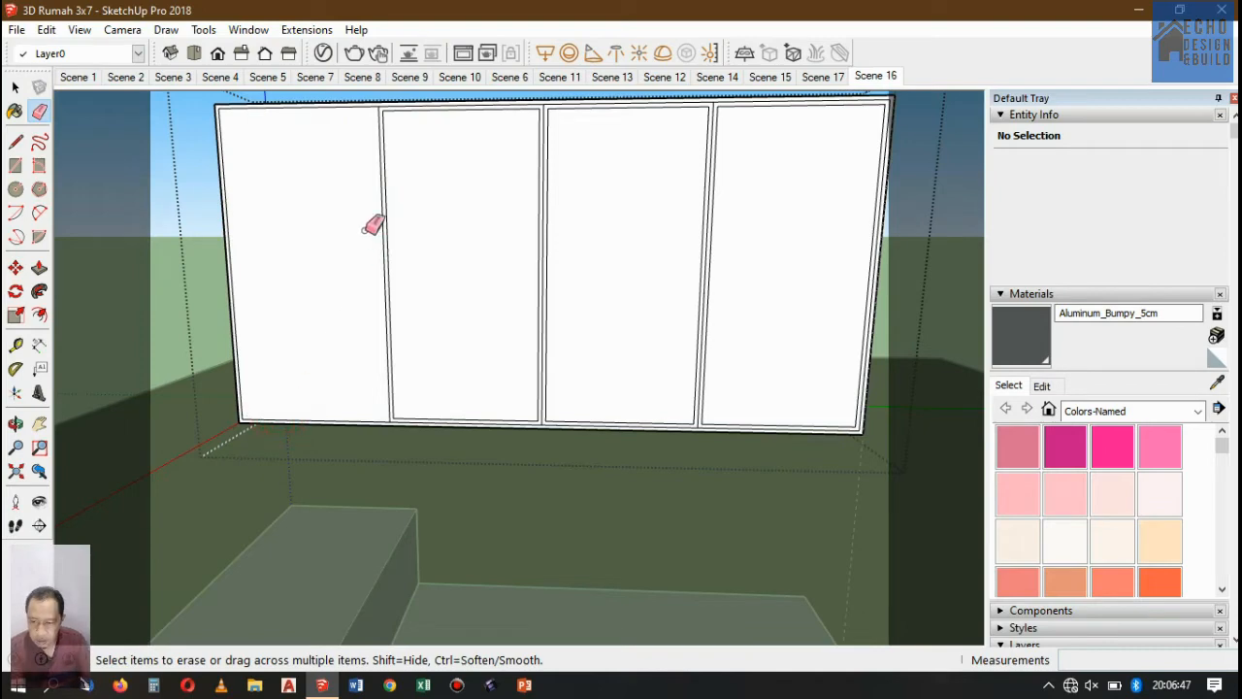
Push the narrow frame face around the second door panel from the left inward by 0.01 m.
left_click(16, 87)
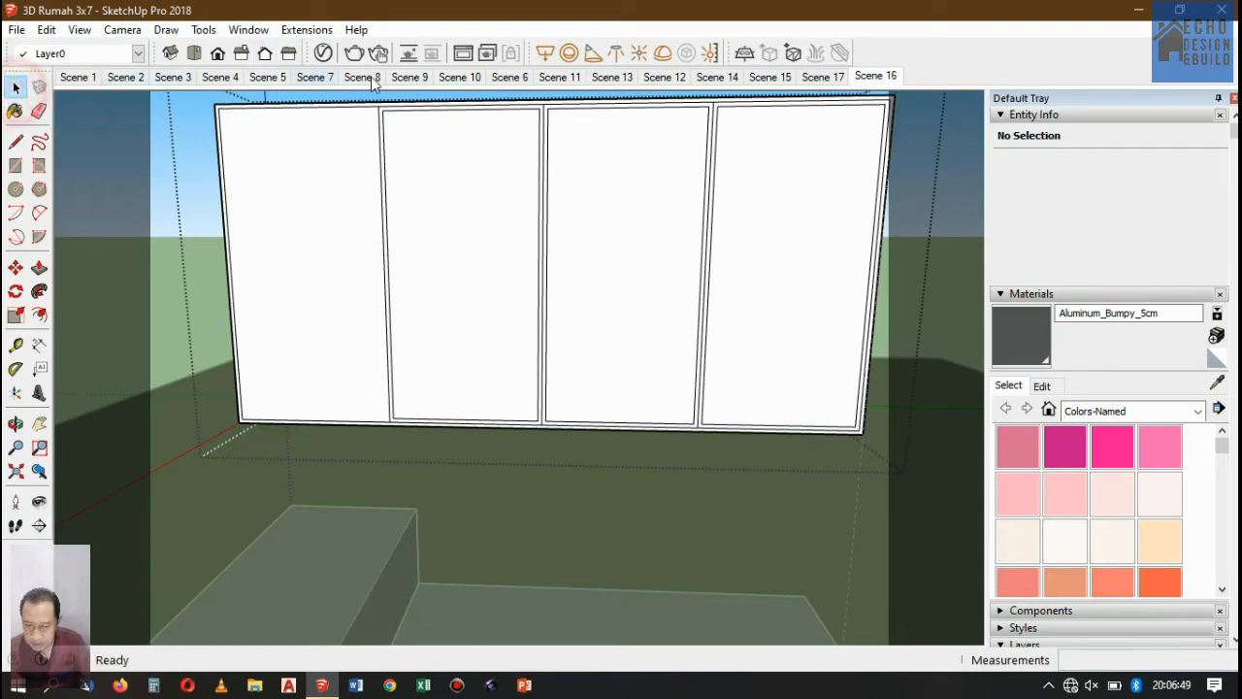
scroll(432, 115, "up", 2)
scroll(432, 112, "up", 3)
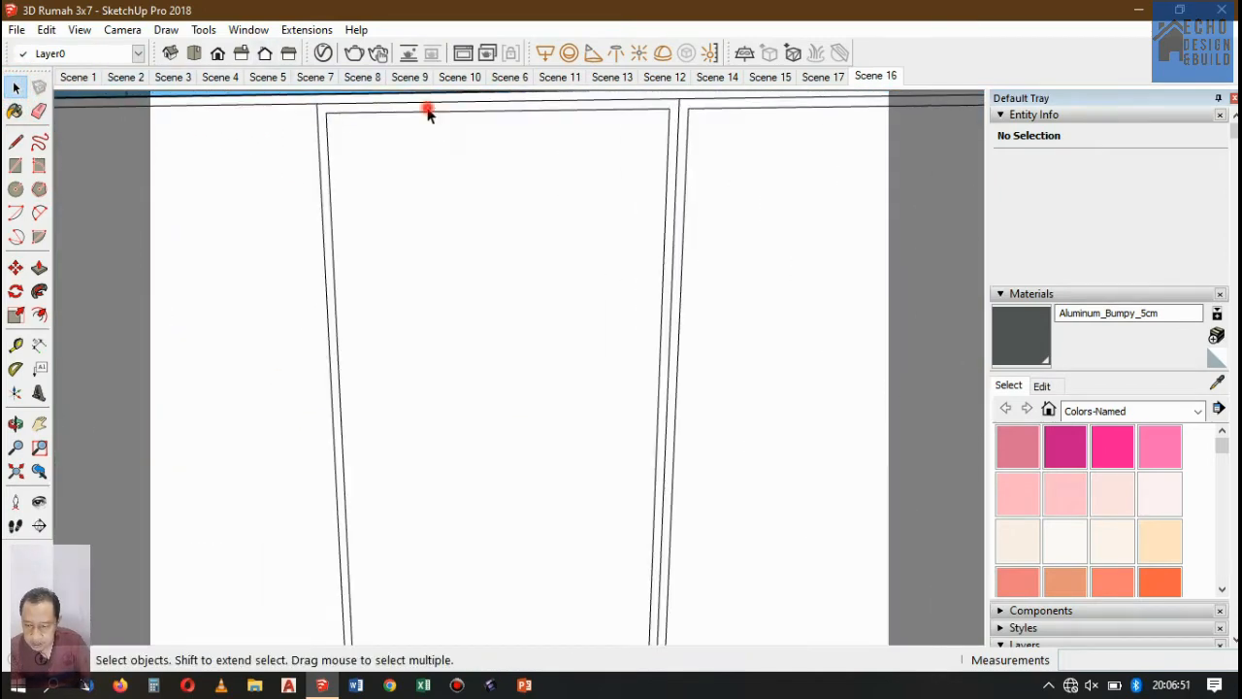
left_click(417, 107)
left_click(38, 267)
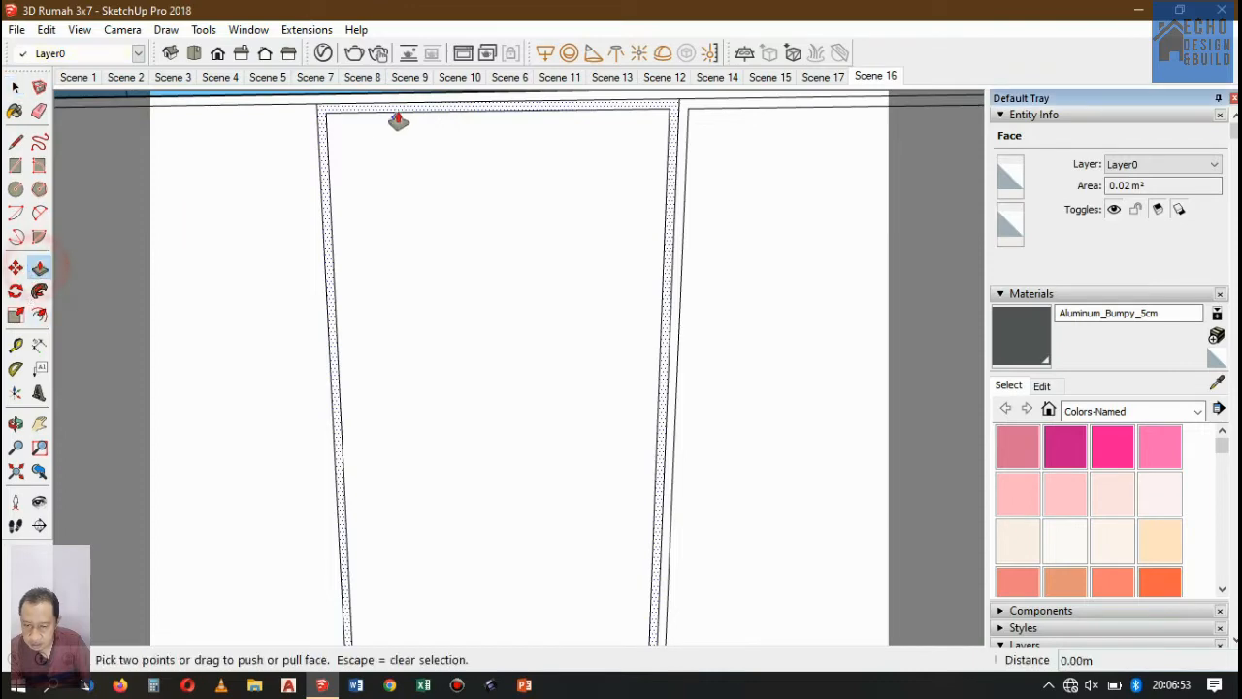
scroll(358, 106, "up", 3)
left_click(313, 112)
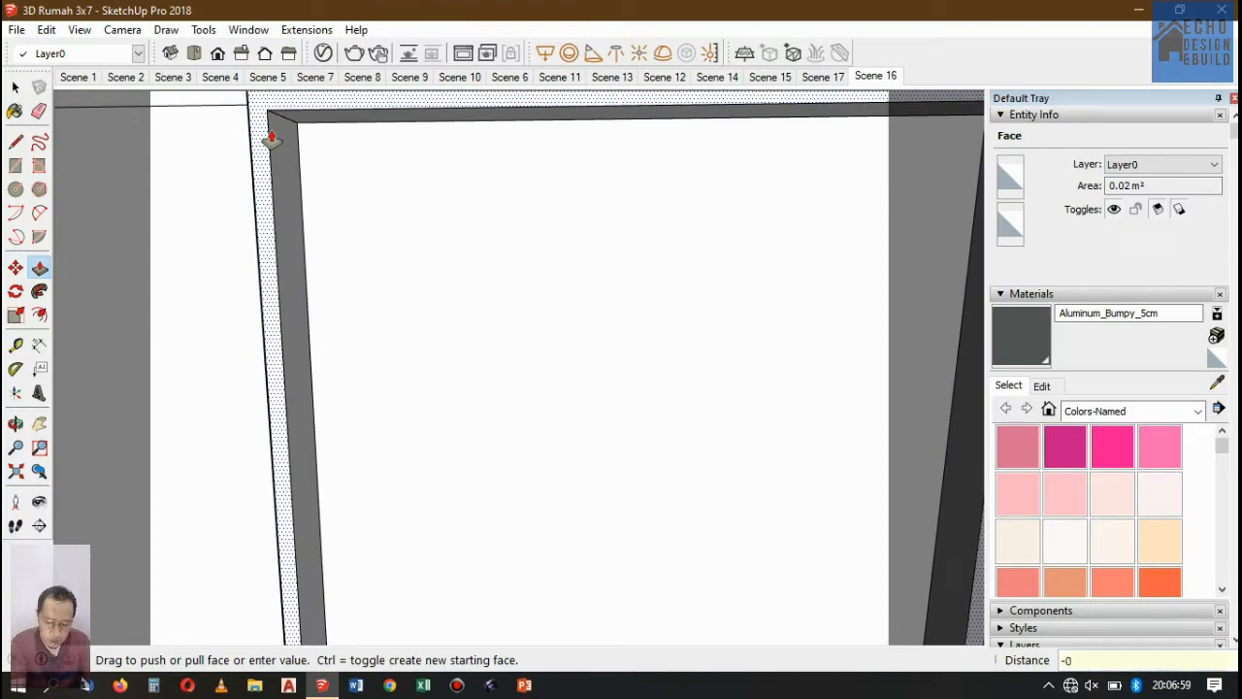
type("-0.01")
key("Return")
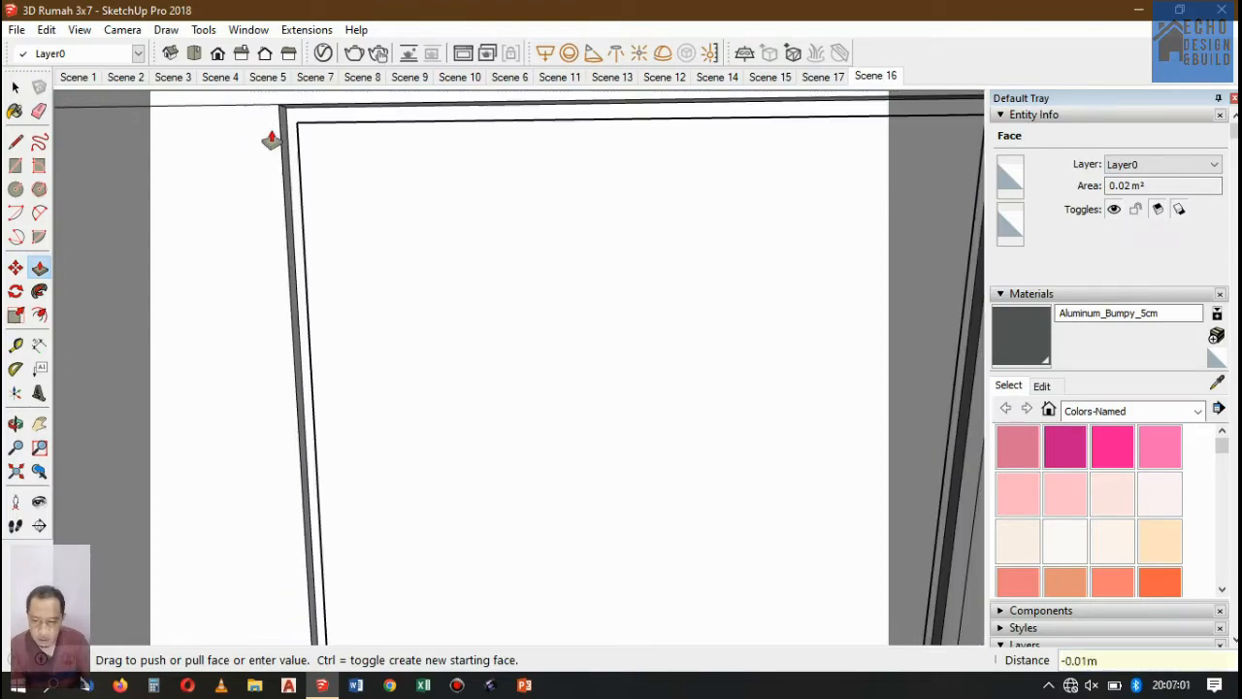
Push the frame face around the third door panel from the left inward to the same 0.01 m depth.
scroll(236, 211, "down", 3)
scroll(738, 141, "up", 4)
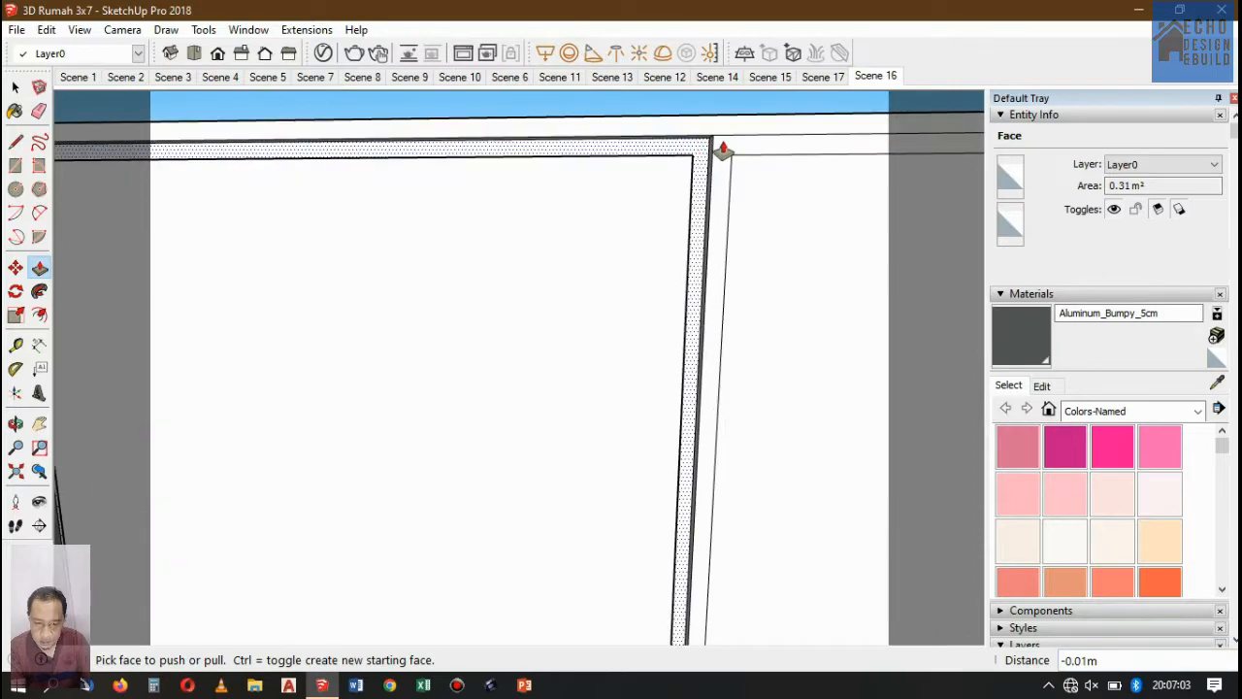
double_click(738, 141)
left_click(661, 153)
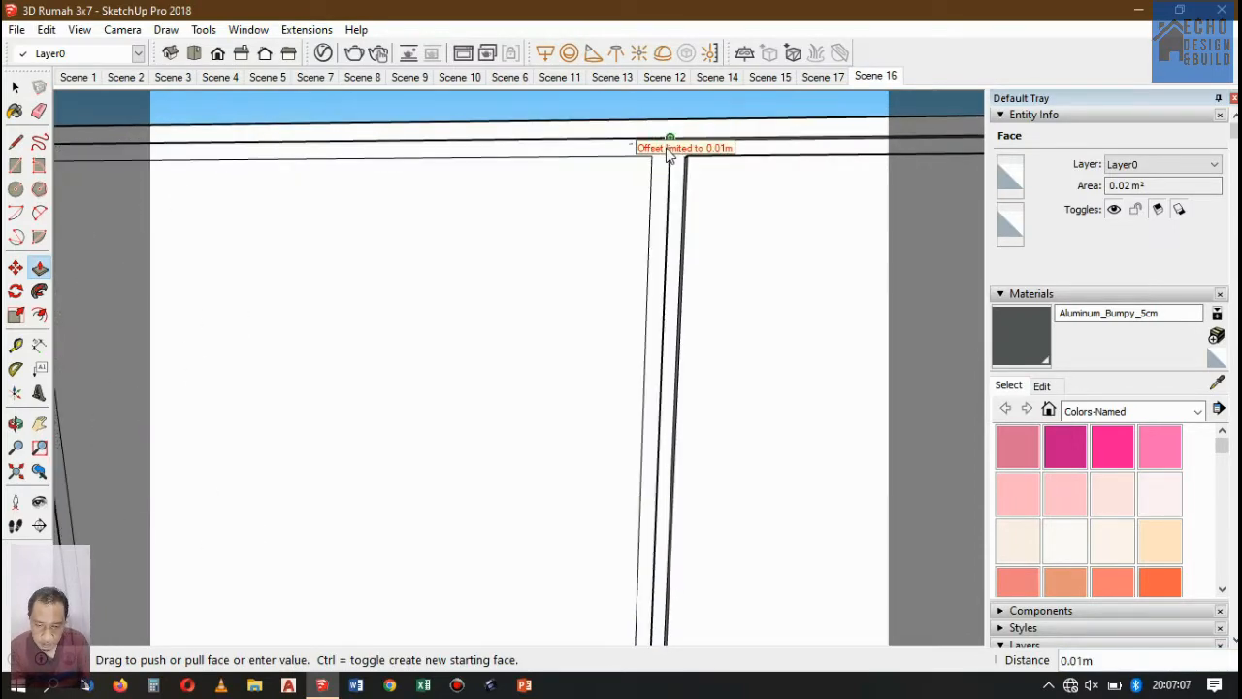
left_click(668, 153)
Push the frame face around the rightmost door panel inward by 0.01 m, level with the neighbouring frame.
scroll(550, 208, "down", 5)
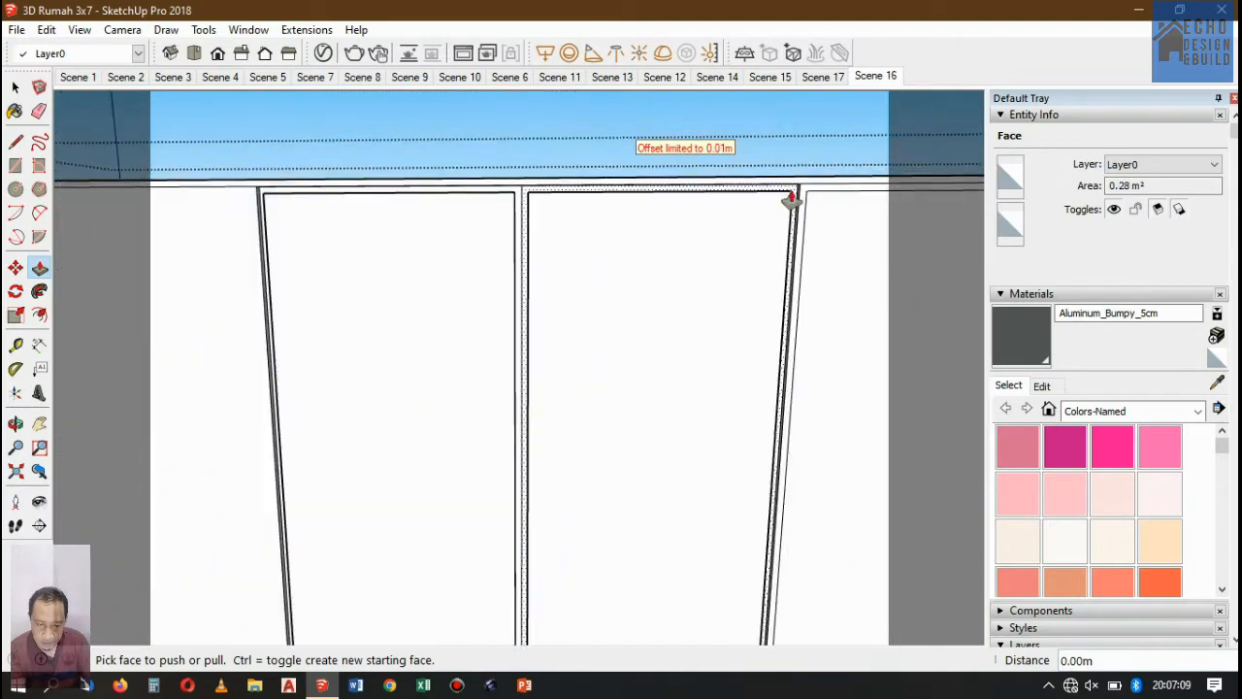
scroll(796, 200, "up", 3)
left_click(806, 191)
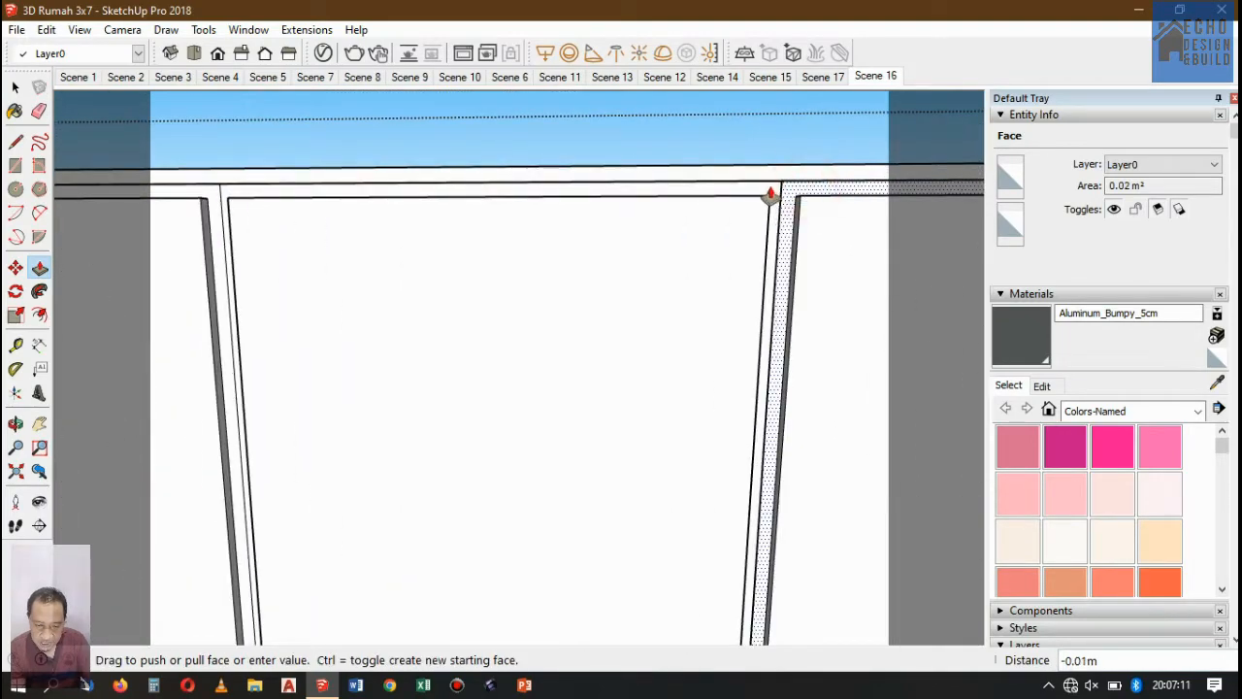
left_click(768, 191)
scroll(718, 136, "down", 3)
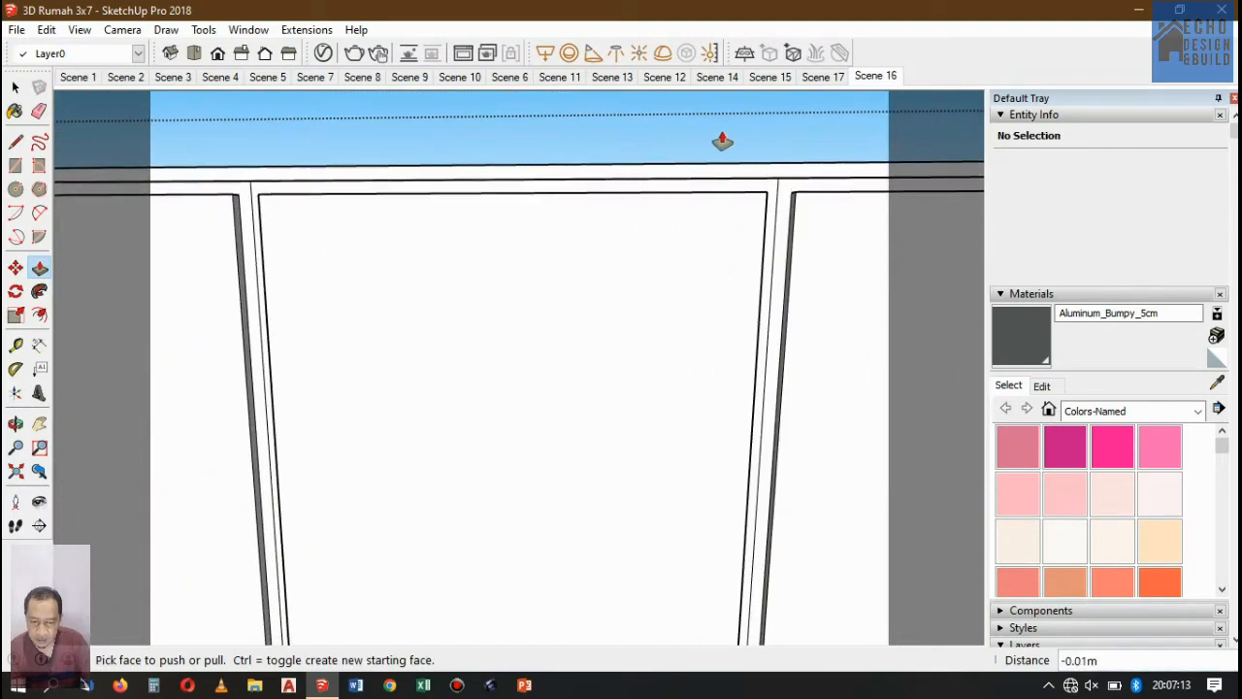
Draw a horizontal line about 0.39 m long across the leftmost door panel at mid-height, splitting it in two.
scroll(722, 141, "down", 6)
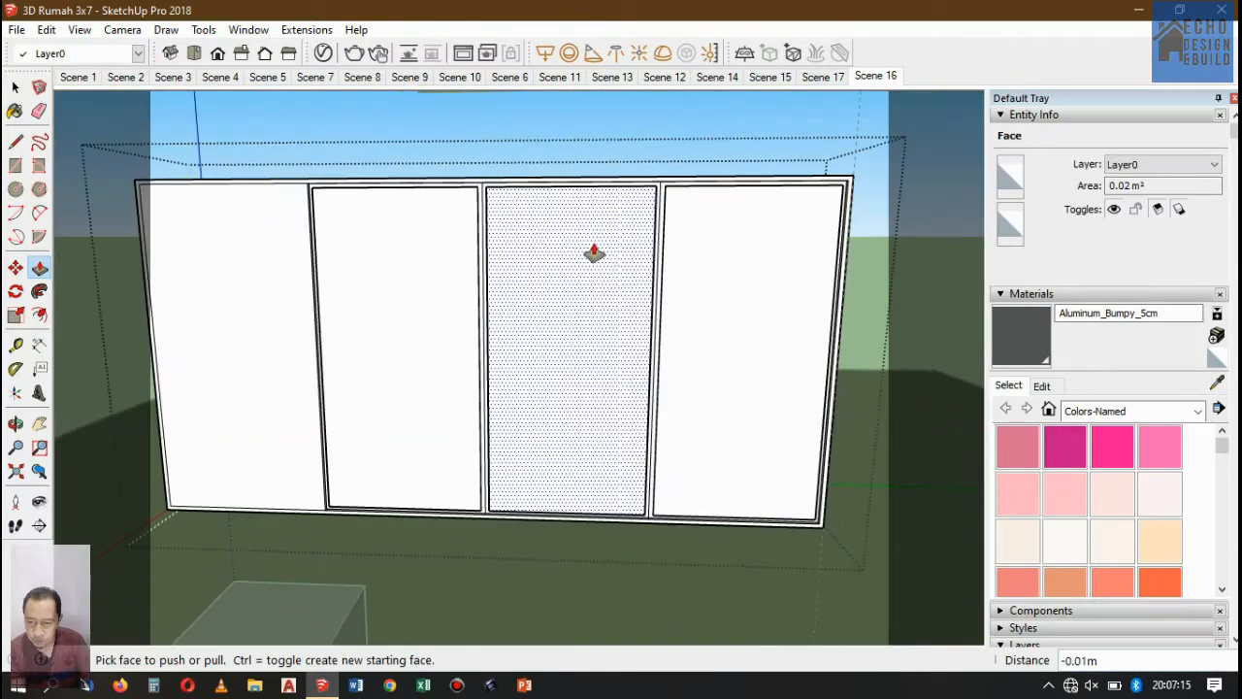
left_click(16, 87)
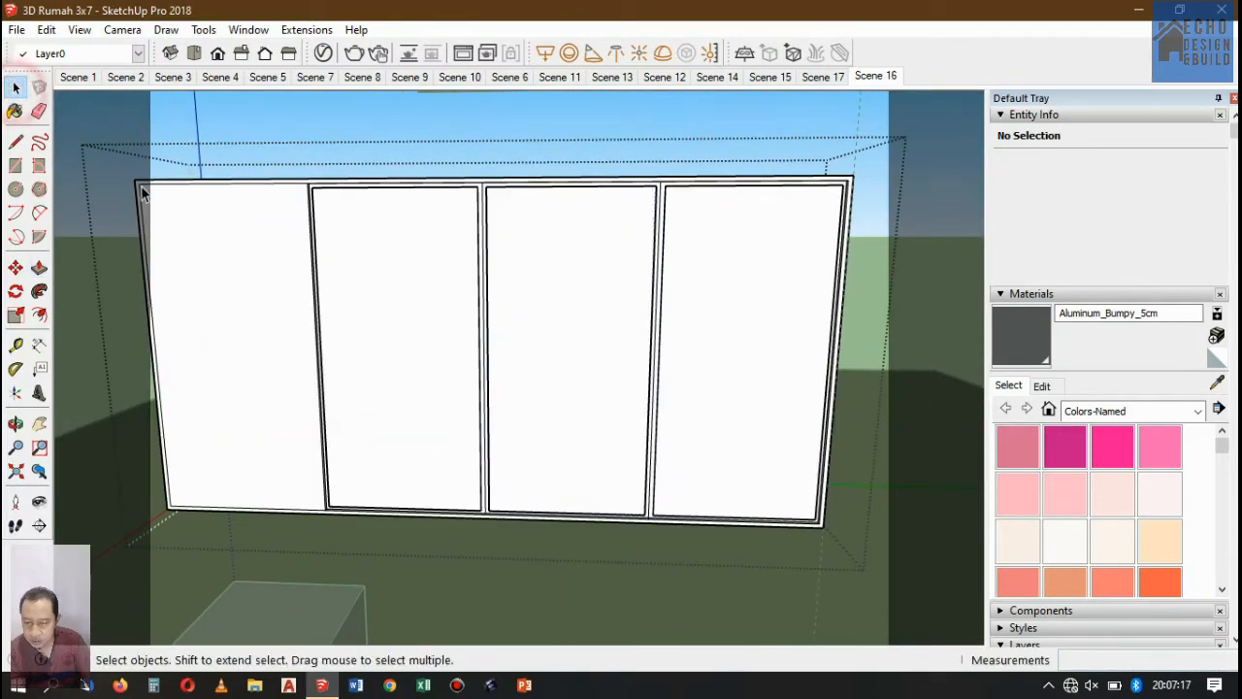
left_click(195, 244)
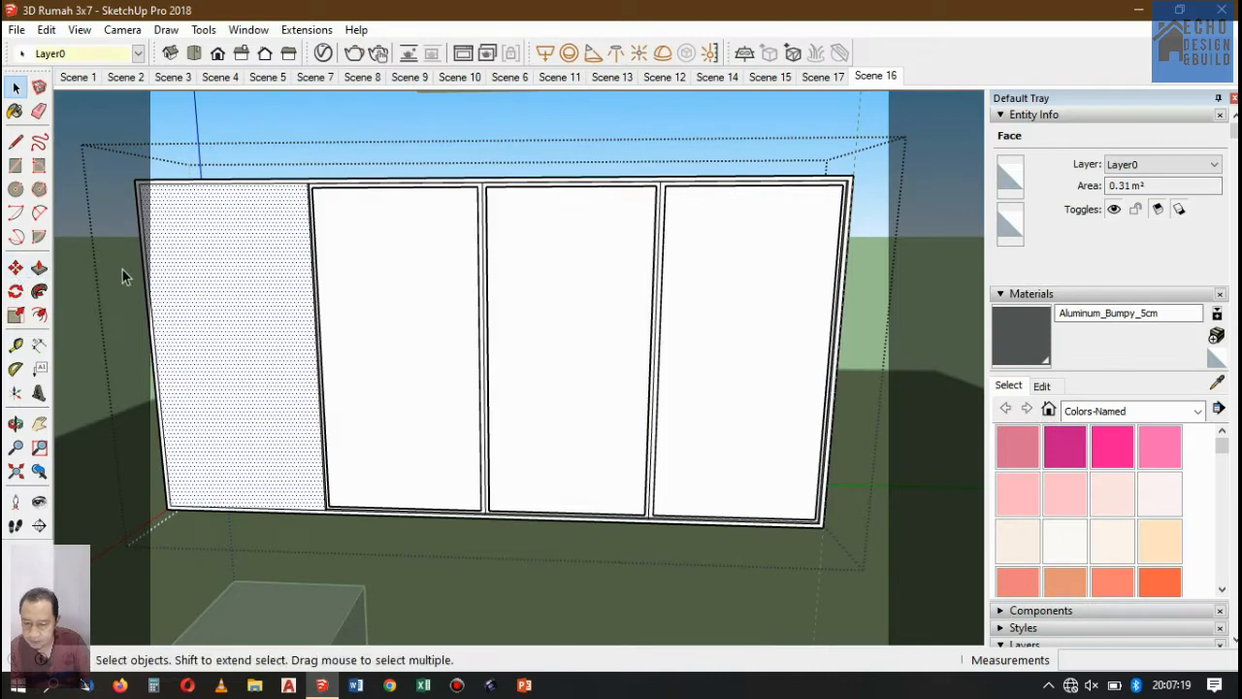
scroll(133, 248, "up", 4)
scroll(238, 211, "down", 1)
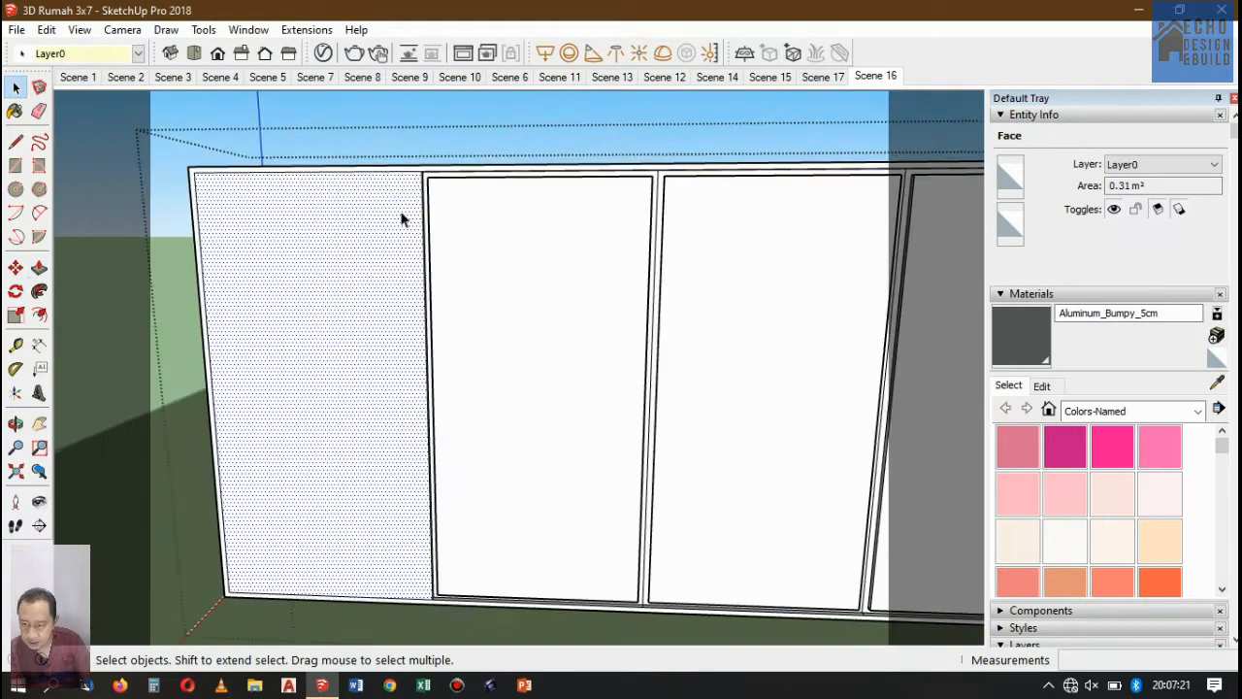
left_click(15, 142)
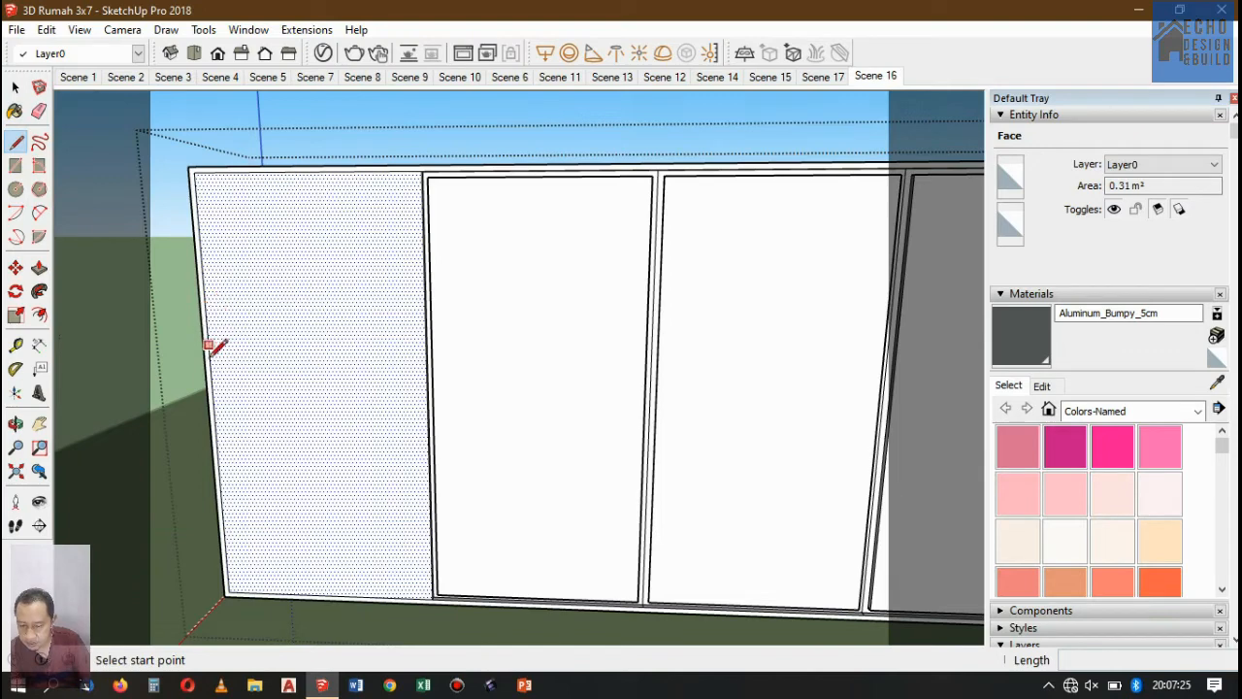
left_click(213, 393)
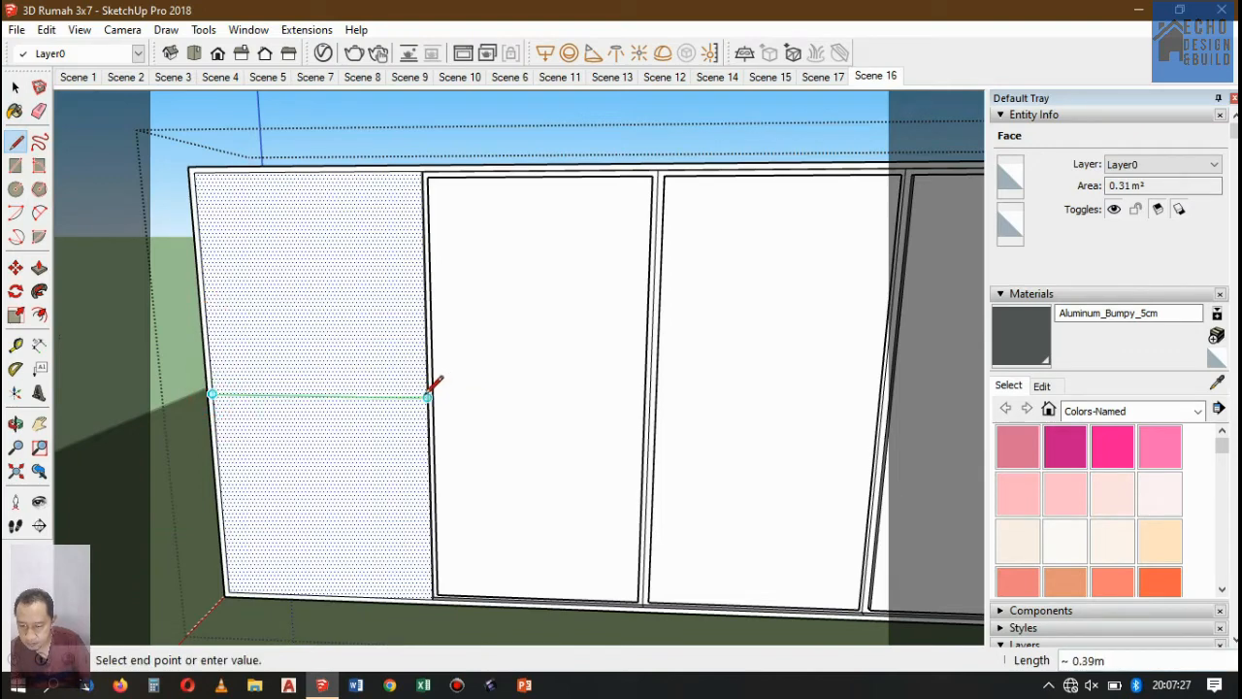
left_click(424, 395)
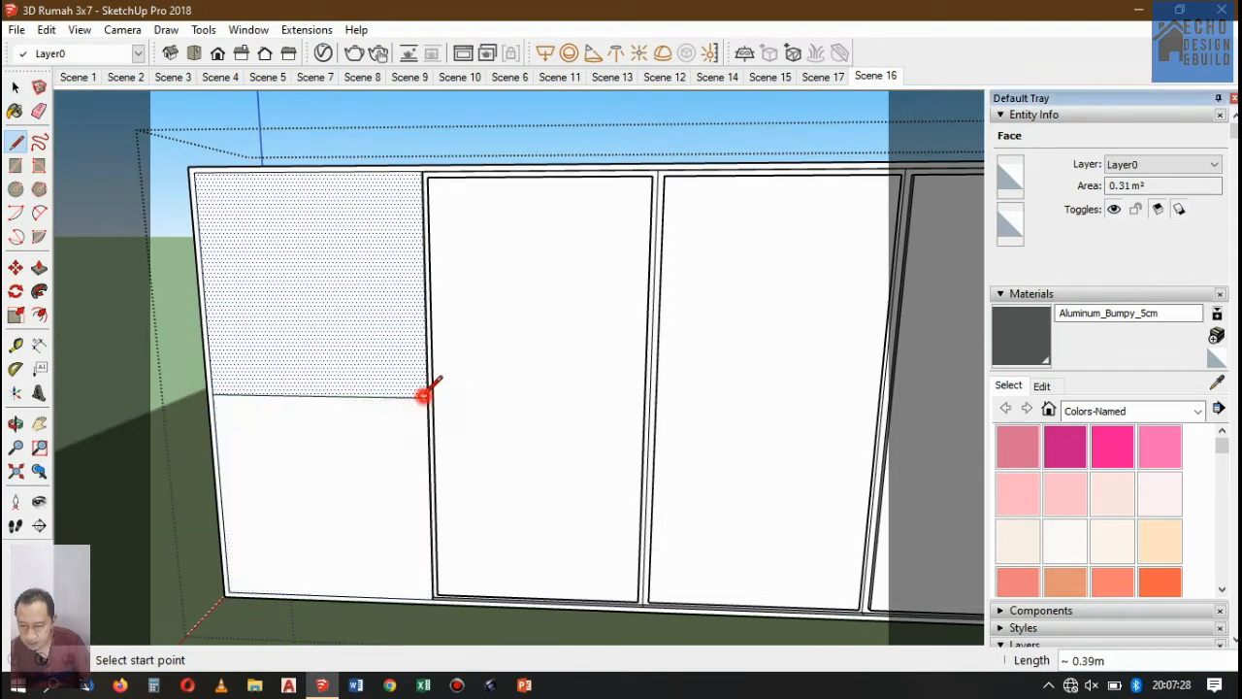
Draw horizontal lines across the middle of the leftmost panel's upper and lower halves, dividing the panel into four sections.
left_click(202, 287)
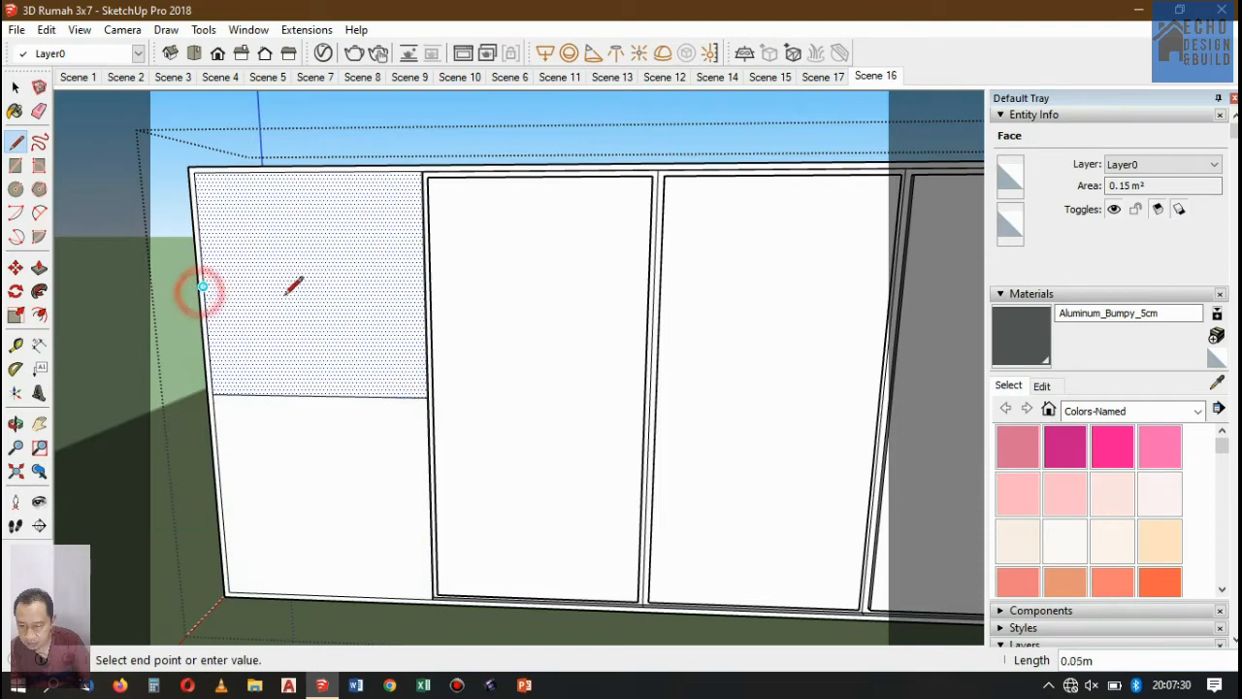
left_click(424, 287)
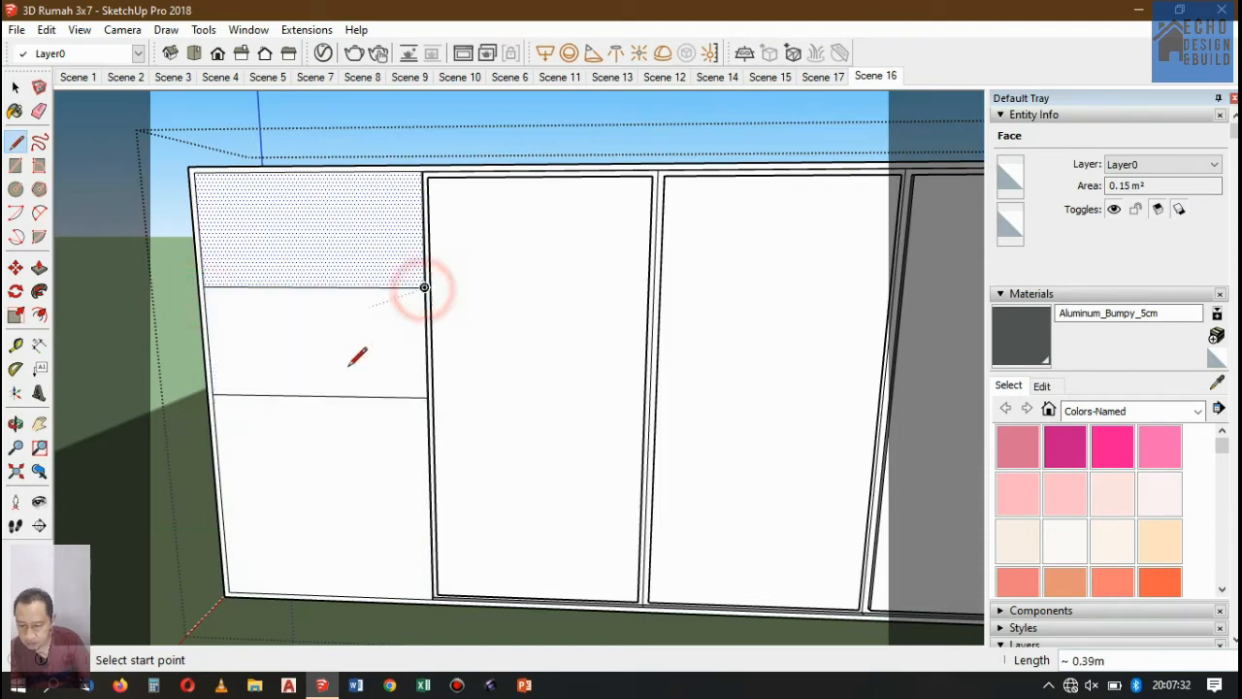
left_click(220, 495)
left_click(427, 497)
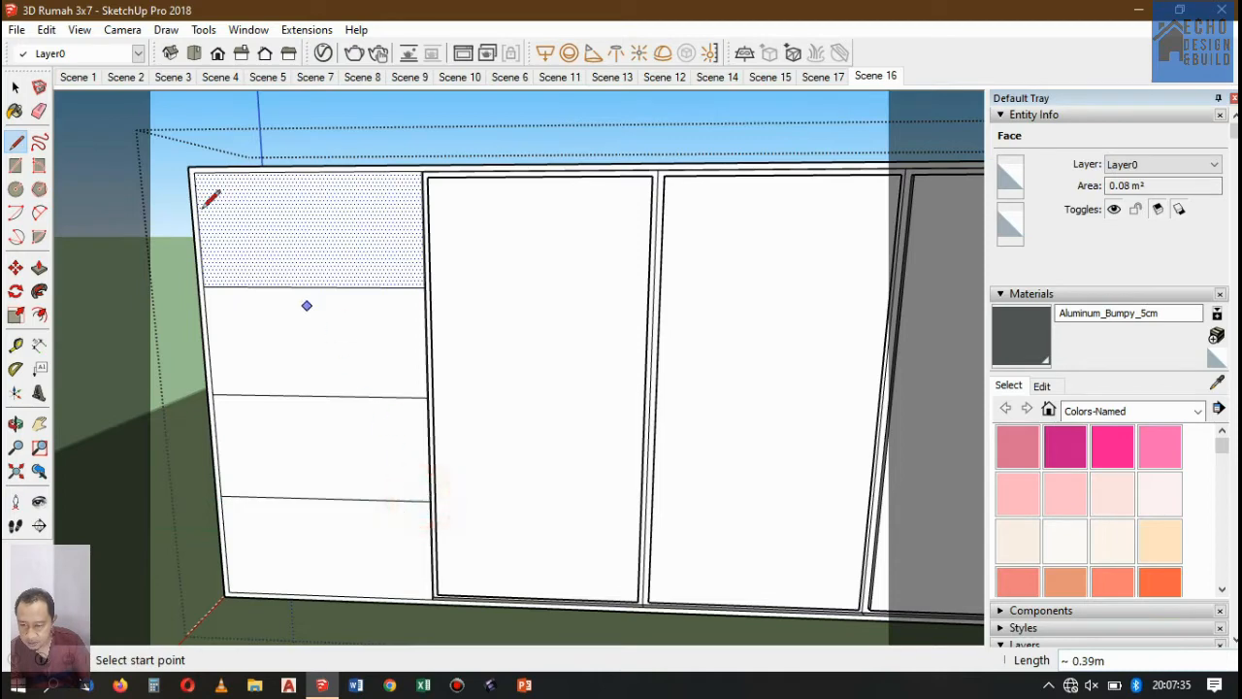
Draw a parallel line 0.01 m below the leftmost panel's uppermost divider to form a thin shelf edge.
left_click(15, 88)
left_click(302, 238)
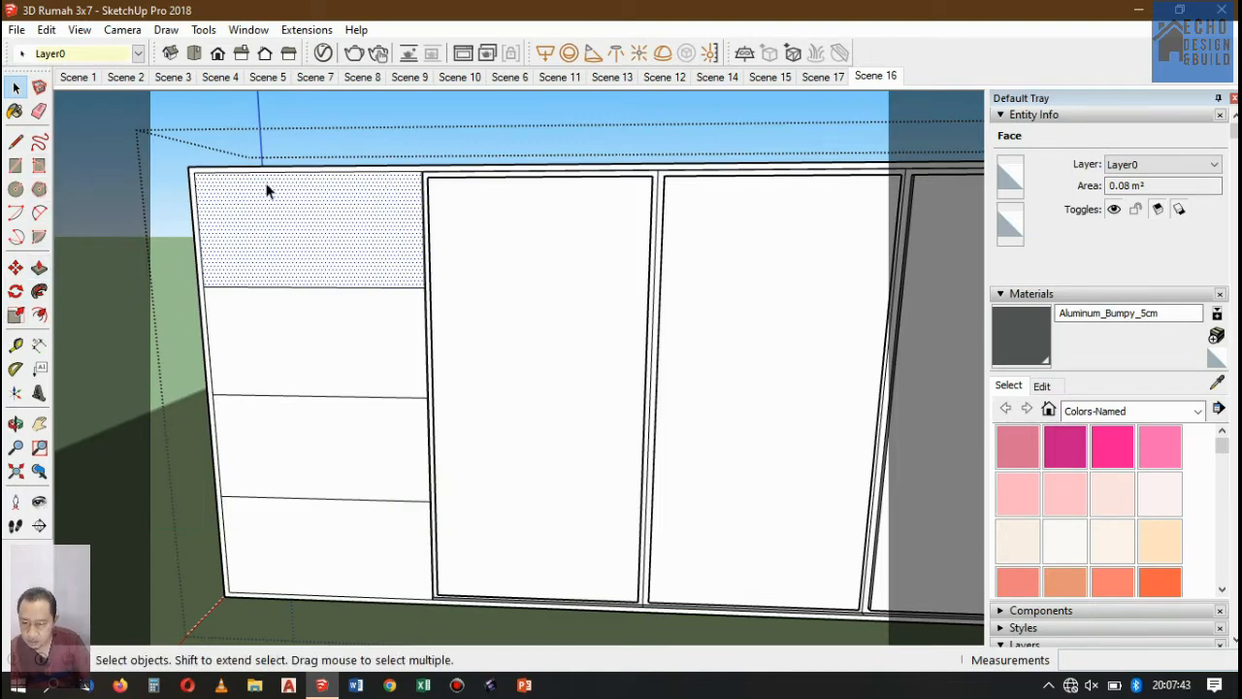
scroll(264, 192, "up", 4)
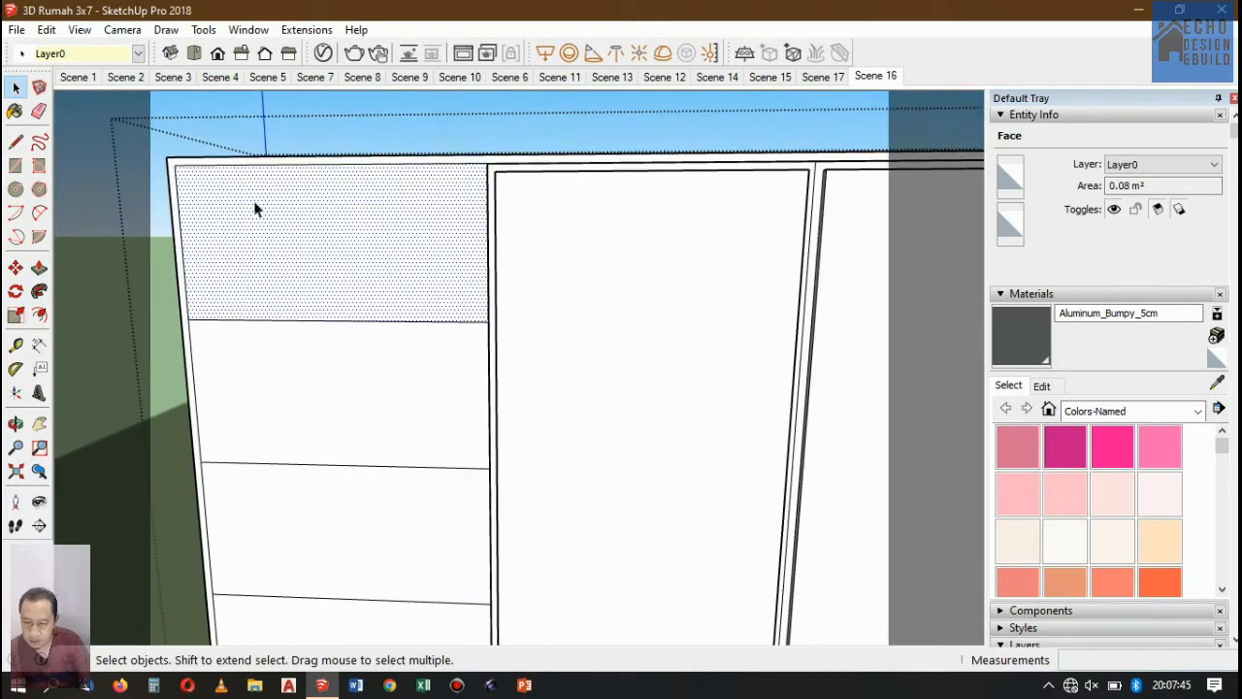
scroll(418, 188, "up", 3)
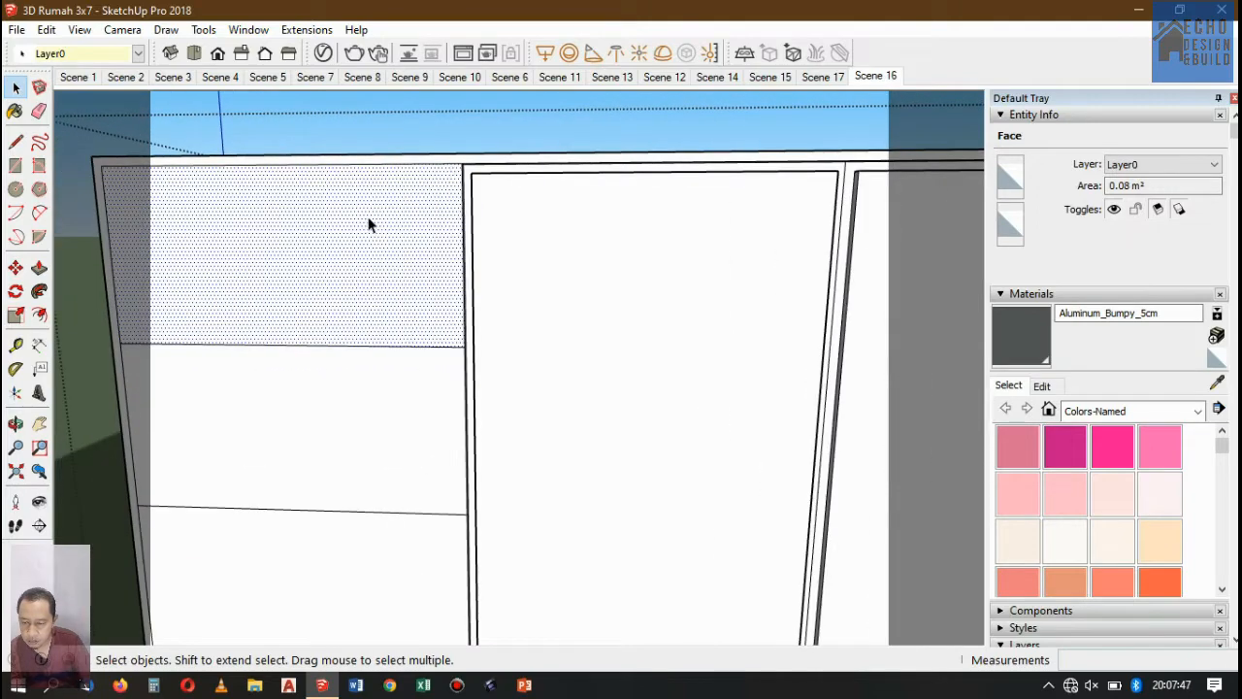
scroll(374, 214, "down", 1)
left_click(15, 141)
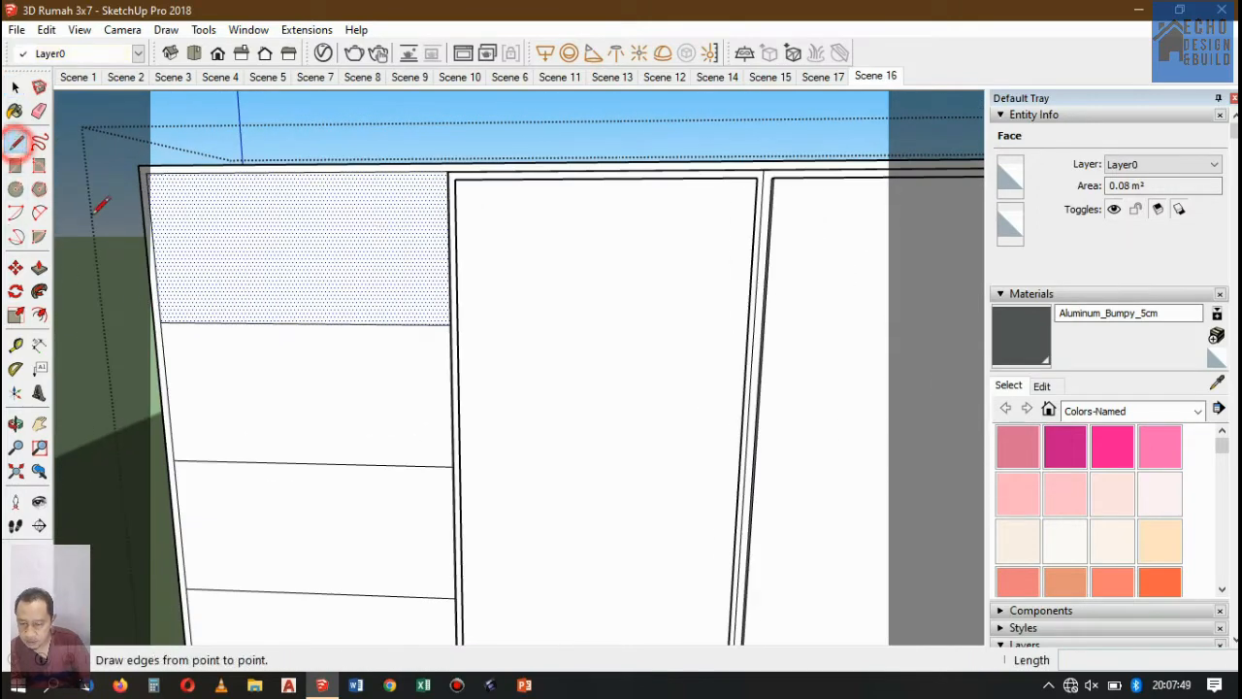
left_click(161, 321)
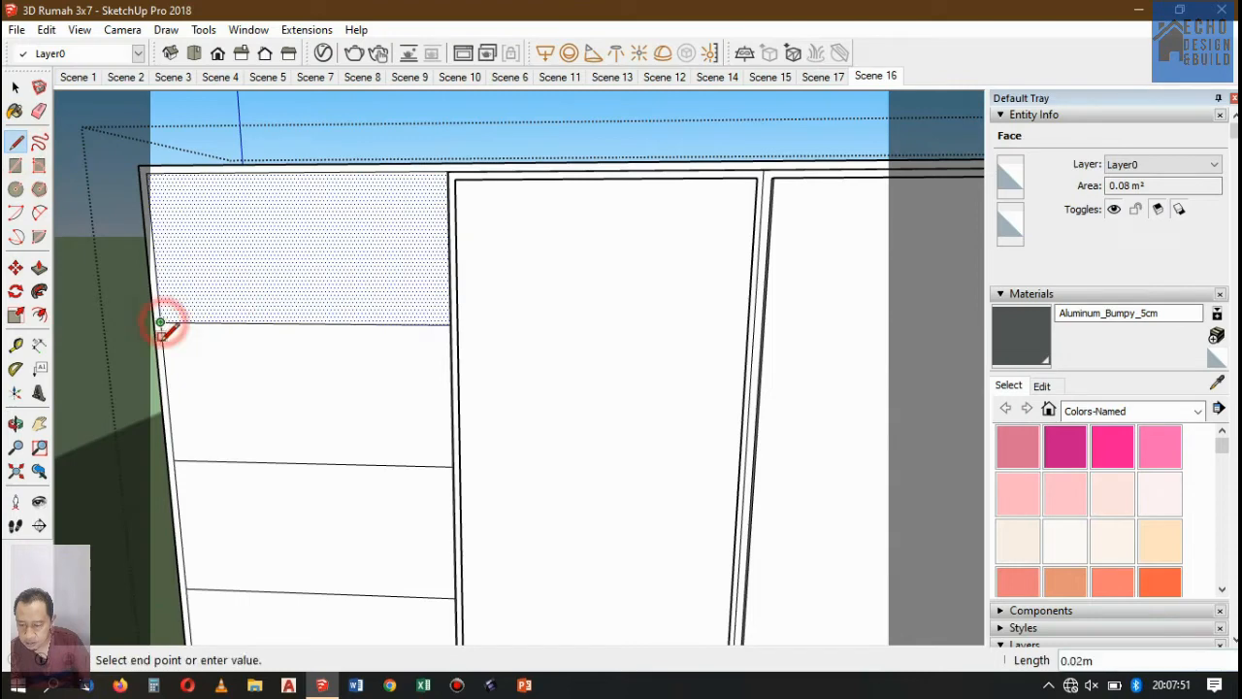
scroll(162, 328, "up", 3)
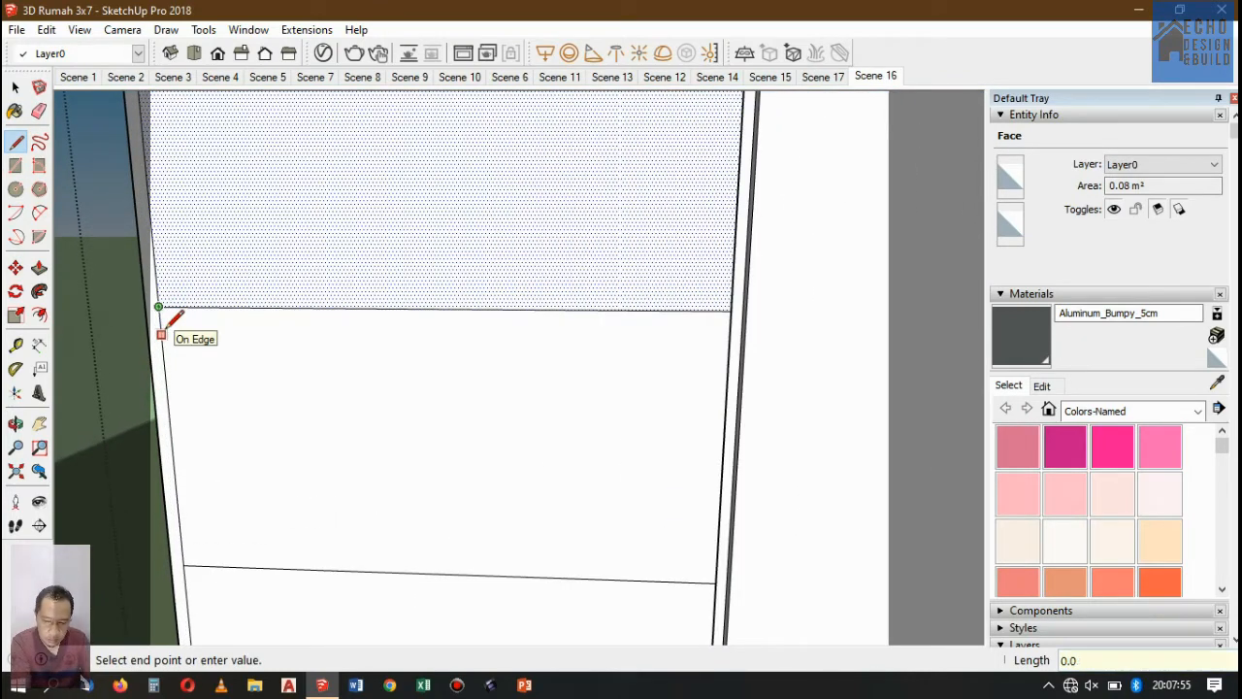
left_click(165, 326)
left_click(159, 320)
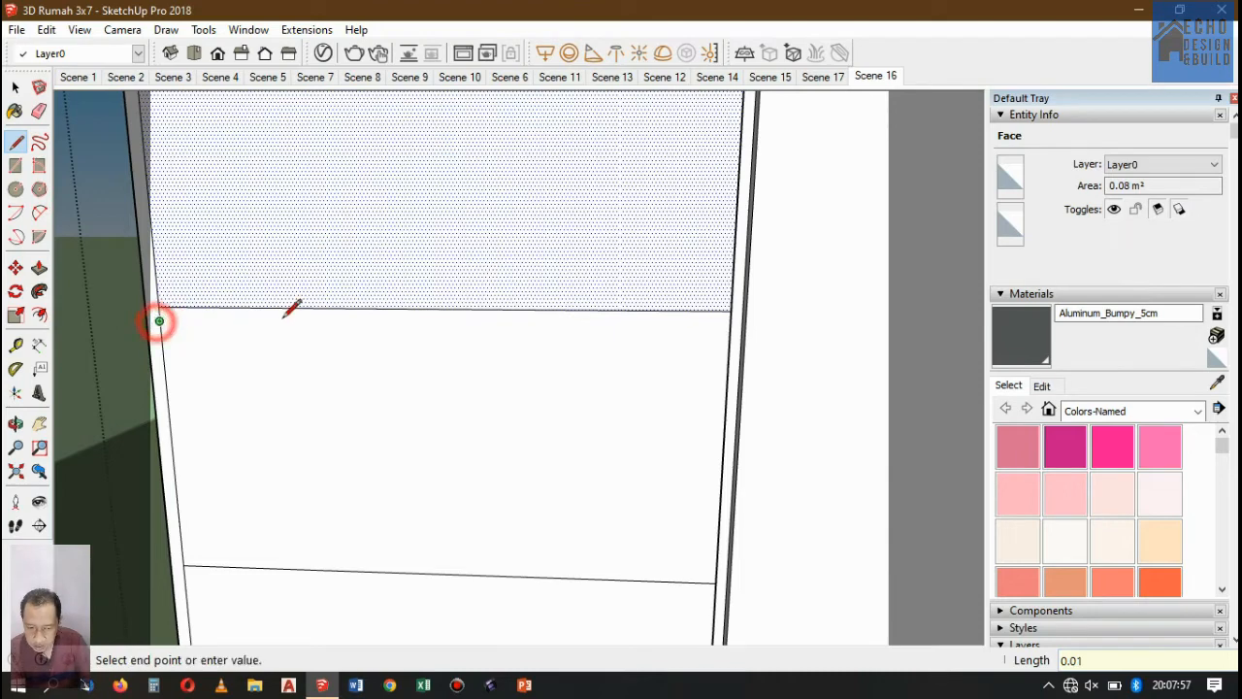
left_click(730, 325)
scroll(554, 211, "down", 5)
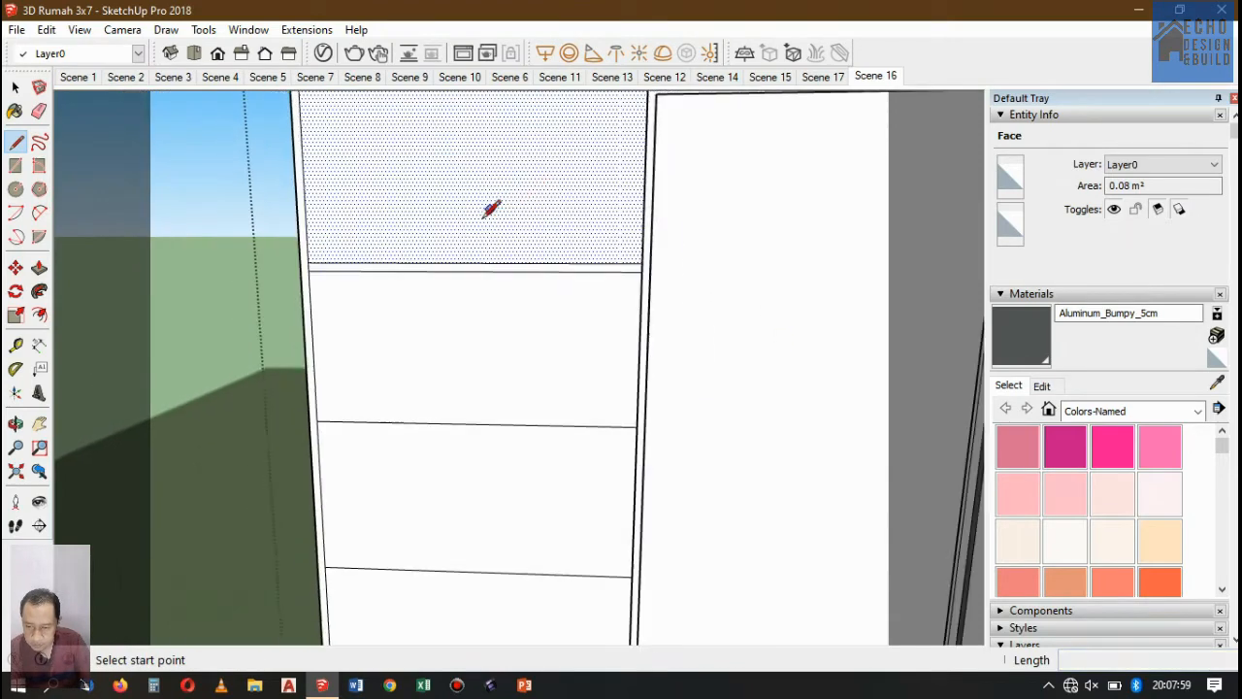
Draw a parallel line 0.01 m below the leftmost panel's middle divider, spanning the panel's full width.
left_click(17, 90)
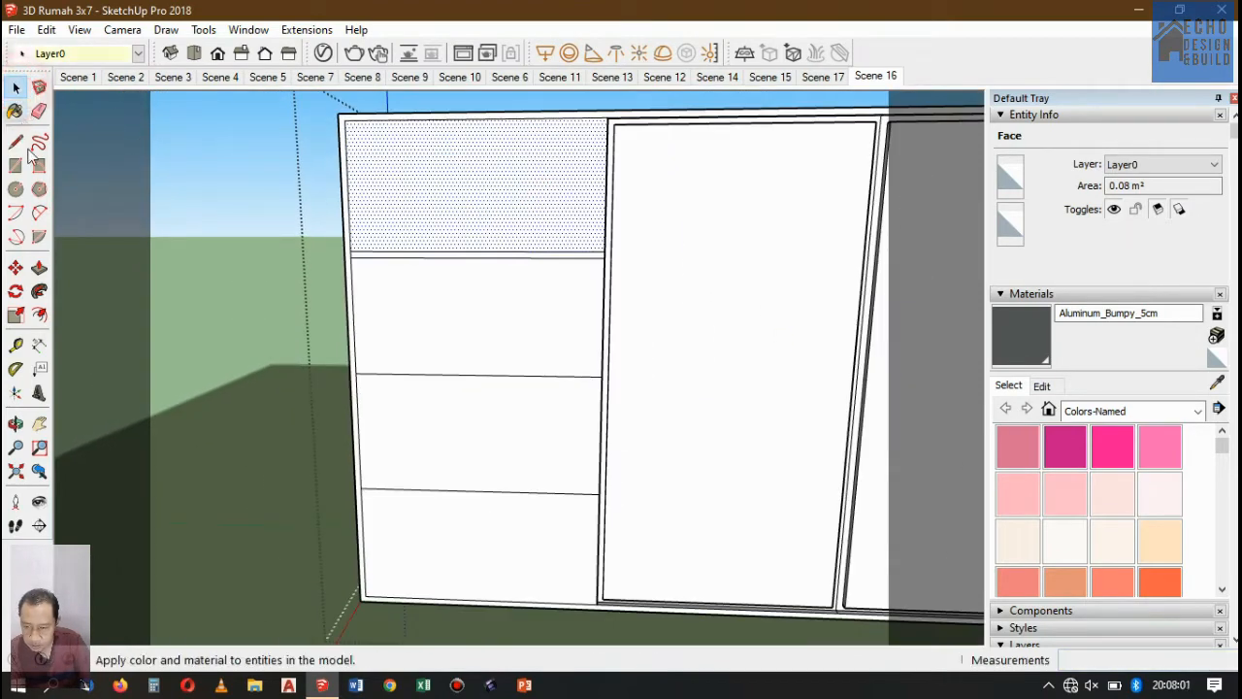
left_click(20, 145)
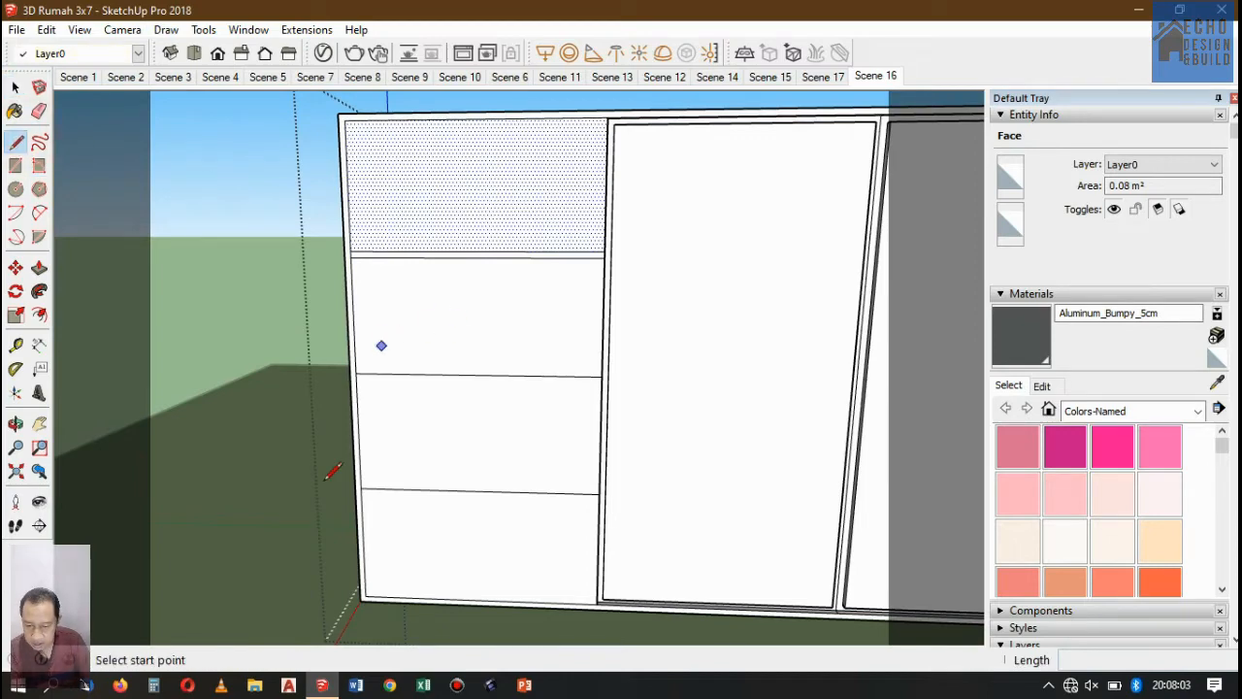
scroll(325, 480, "up", 2)
scroll(336, 425, "down", 3)
scroll(338, 332, "up", 1)
scroll(321, 285, "up", 2)
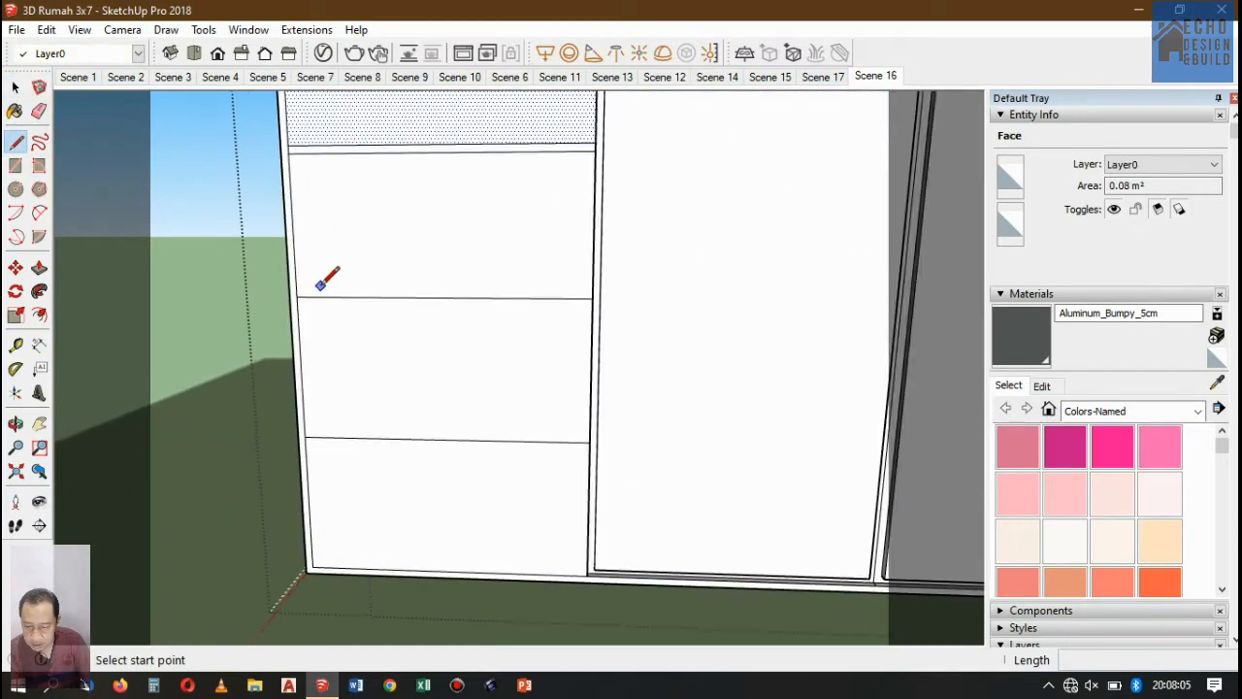
scroll(321, 284, "up", 1)
left_click(288, 300)
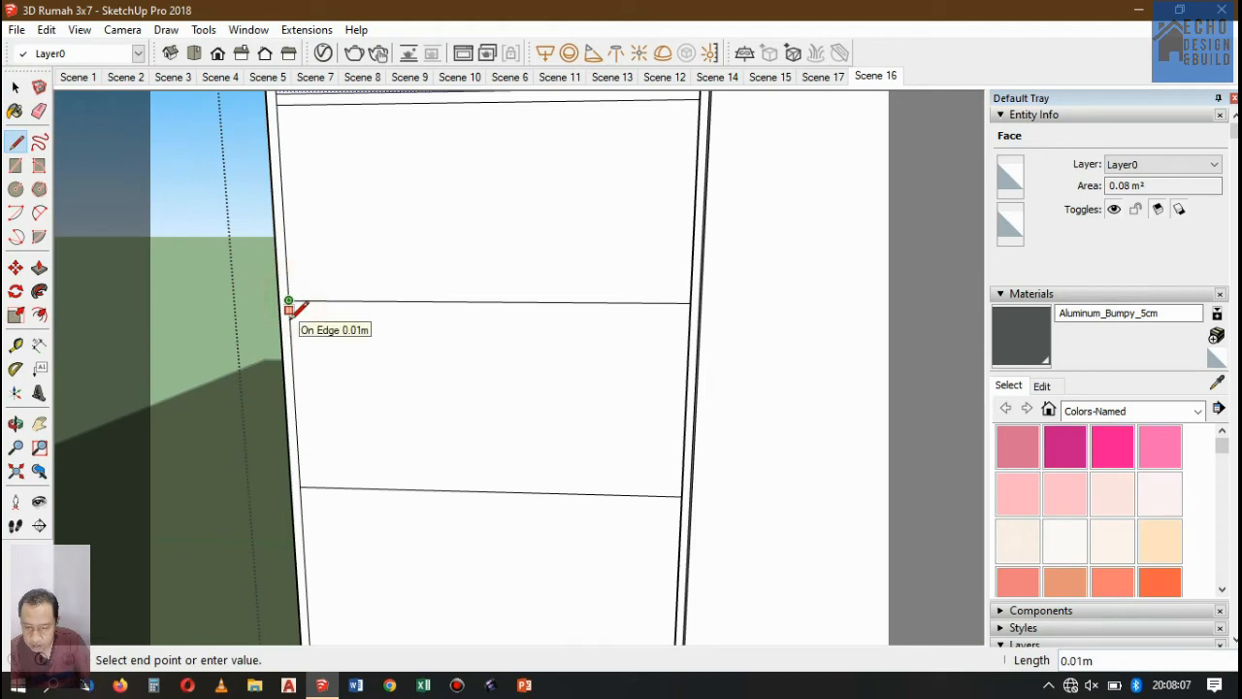
left_click(288, 307)
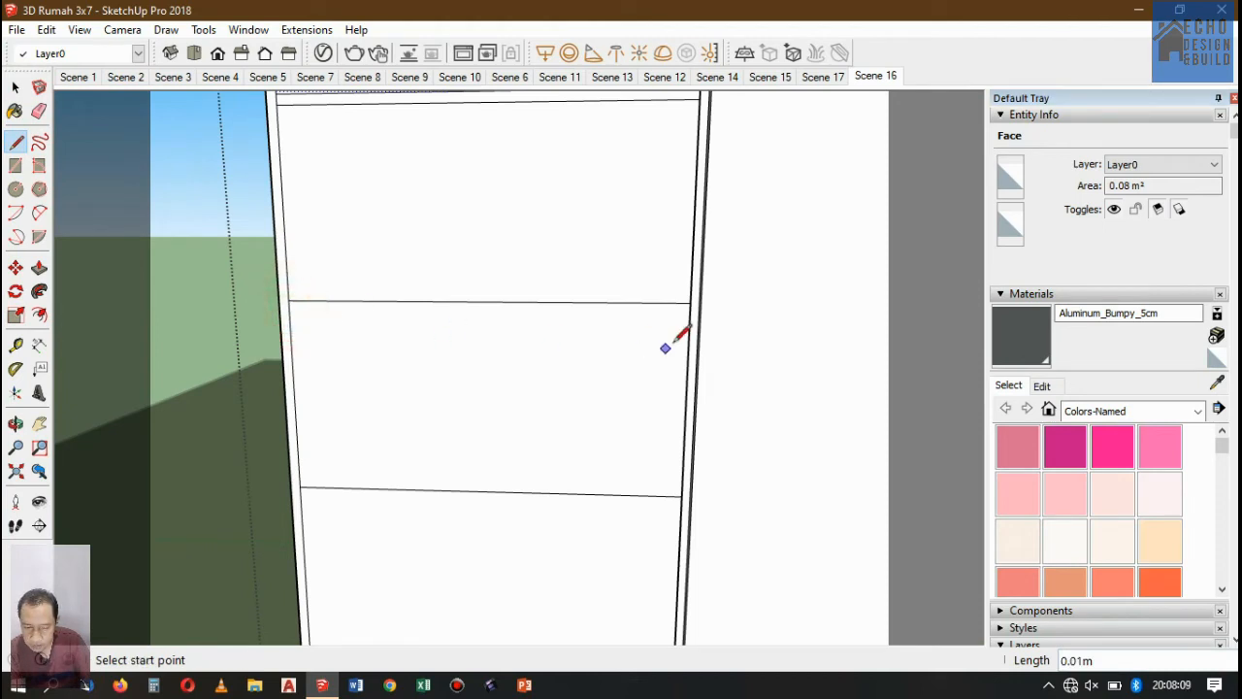
left_click(689, 312)
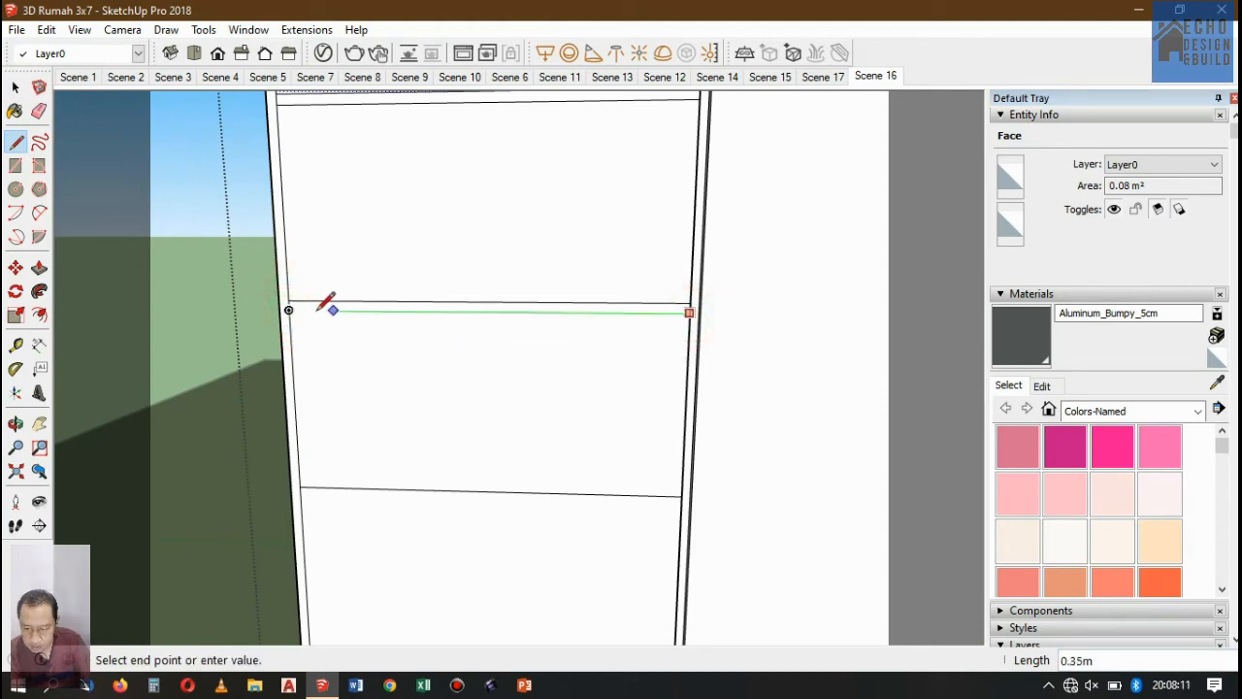
left_click(289, 309)
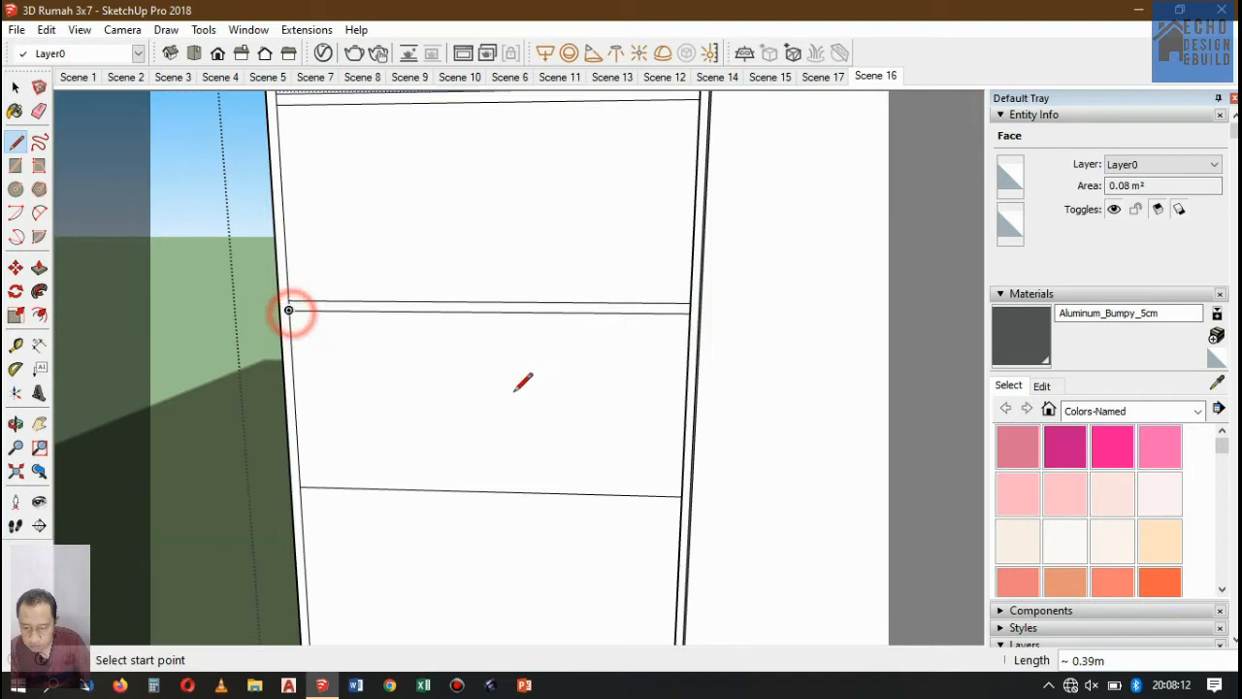
Add the third shelf edge with a parallel line 0.01 m below the leftmost panel's lowest divider.
left_click(289, 484)
left_click(300, 497)
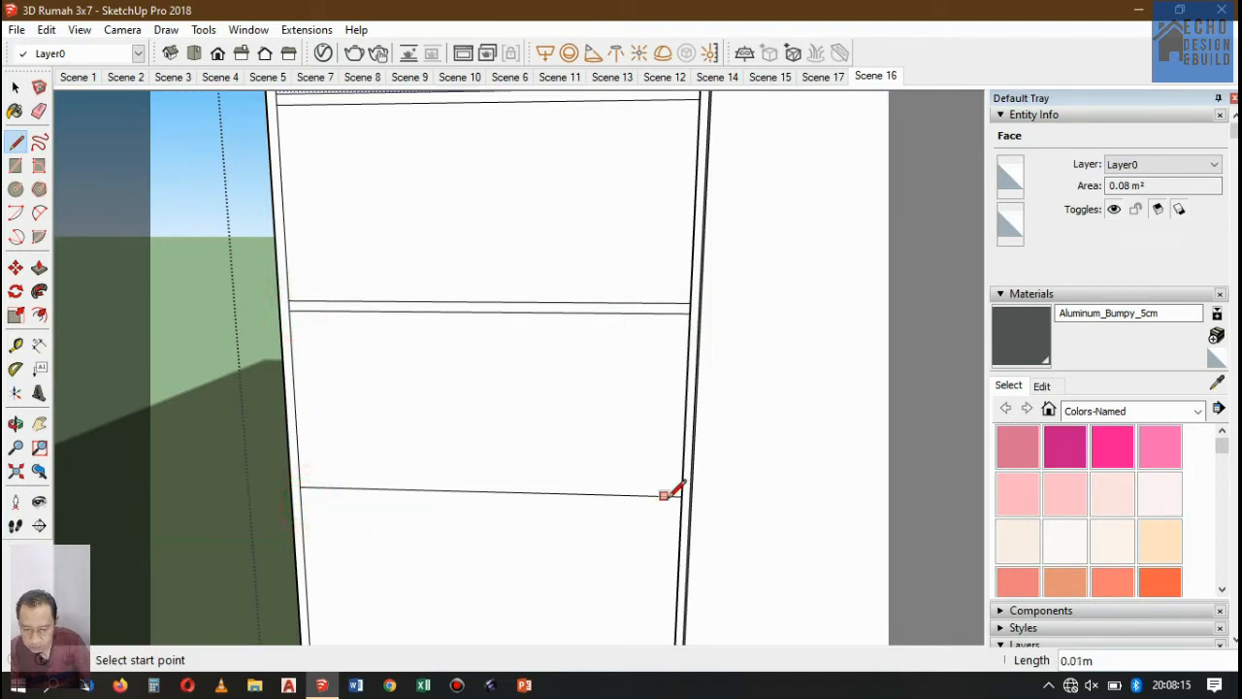
left_click(302, 494)
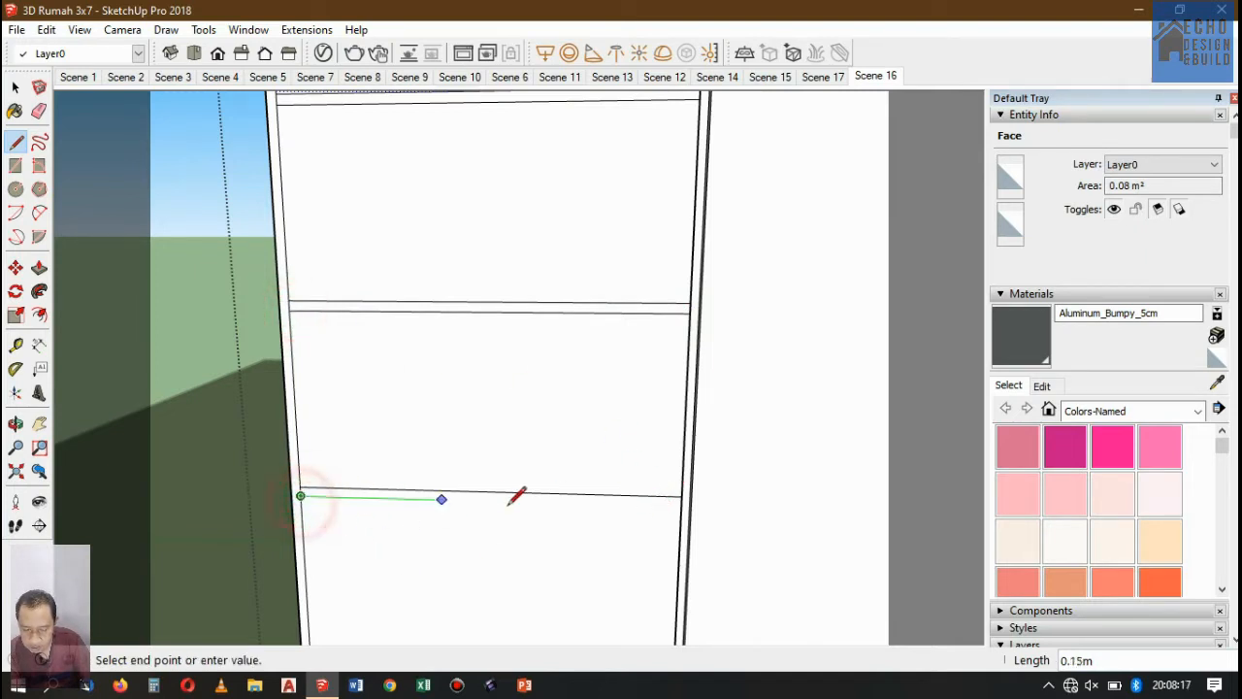
left_click(683, 500)
scroll(463, 355, "down", 8)
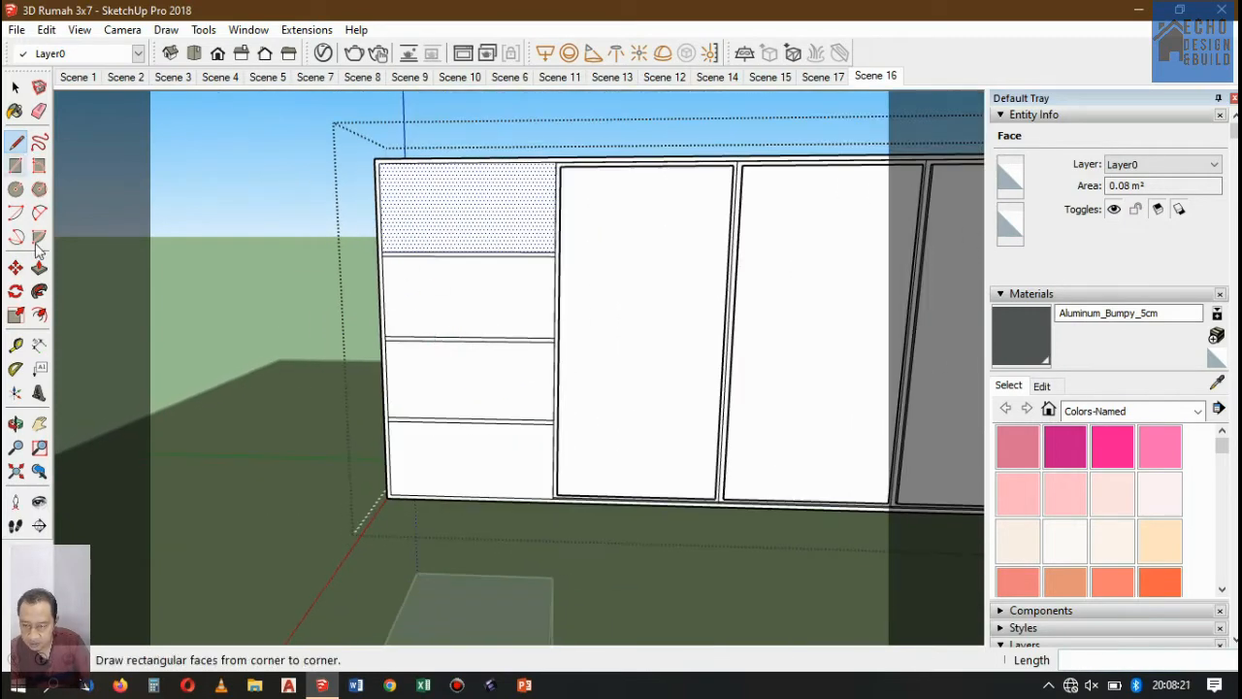
View the cabinet from its open-shelf end and measure its depth along the bottom side edge.
left_click(16, 87)
left_click(15, 423)
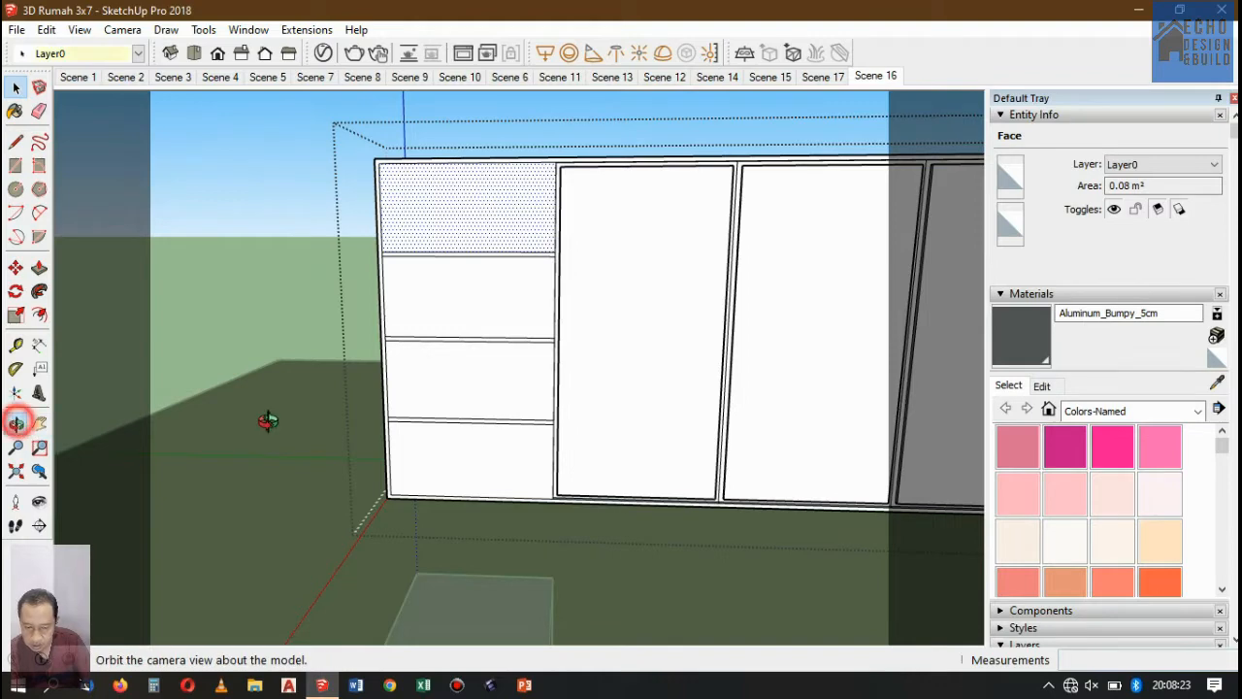
left_click_drag(494, 383, 820, 448)
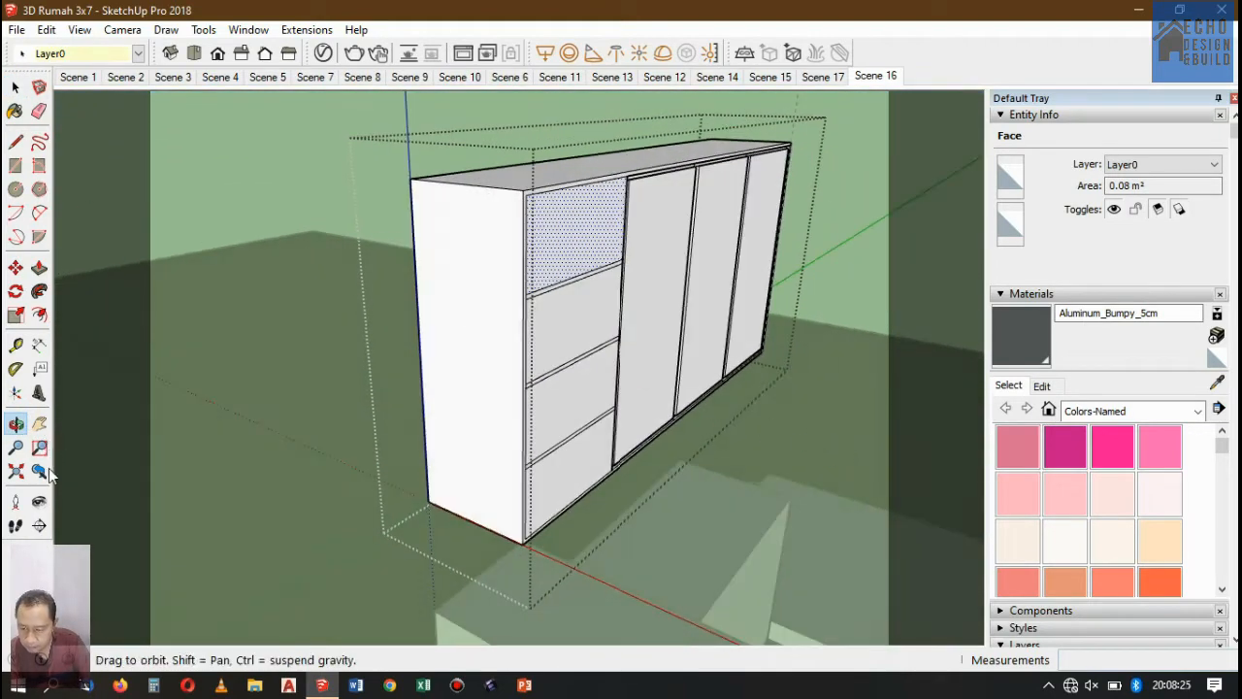
left_click(16, 344)
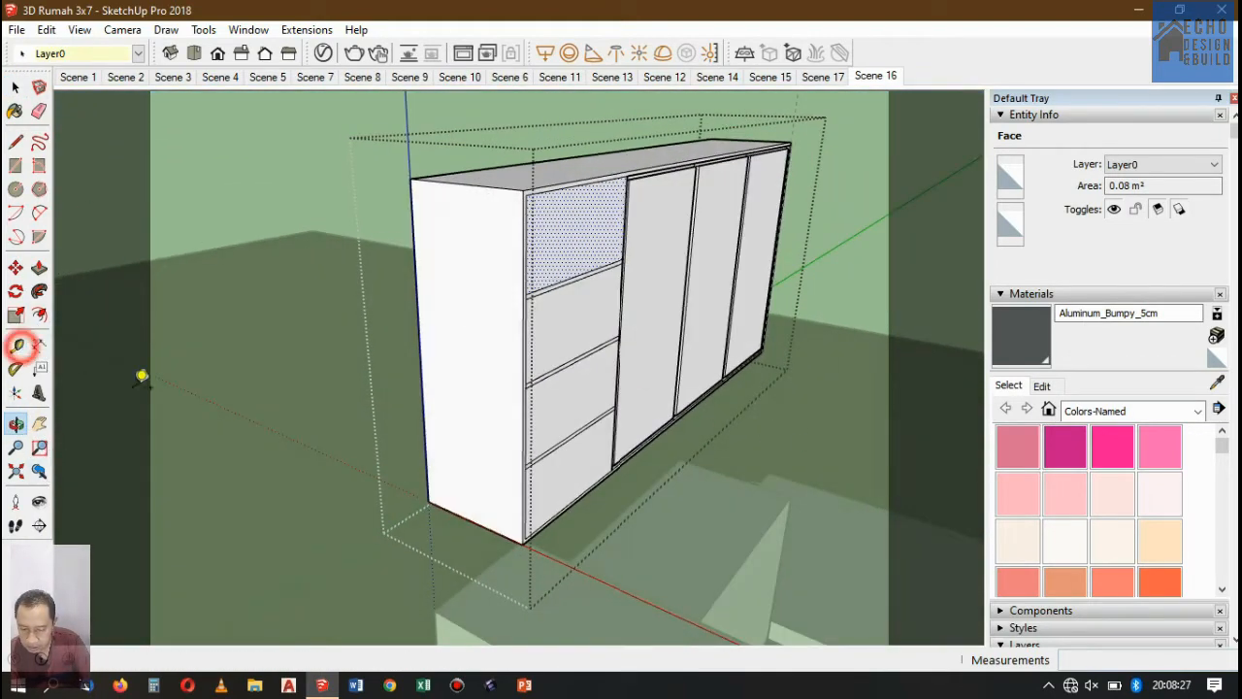
left_click(427, 502)
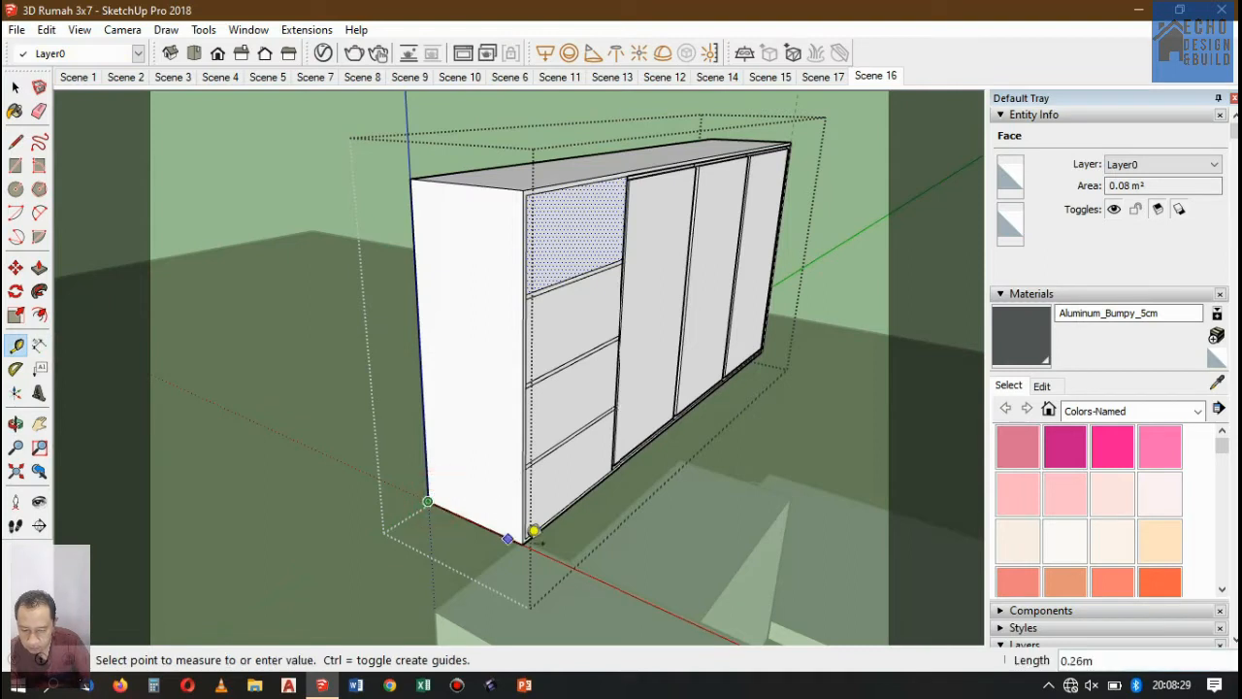
left_click(513, 217)
key("space")
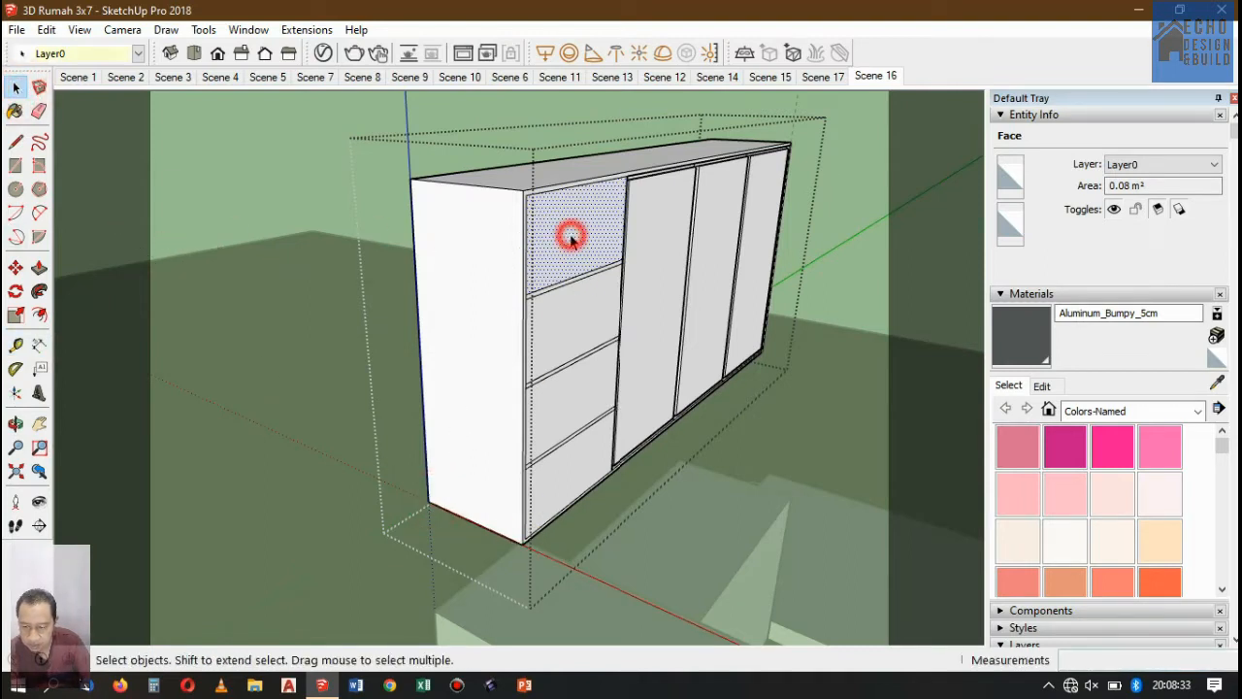
Push the uppermost compartment face of the upper cabinet's leftmost panel 0.28 m inward to open the first shelf.
left_click(39, 268)
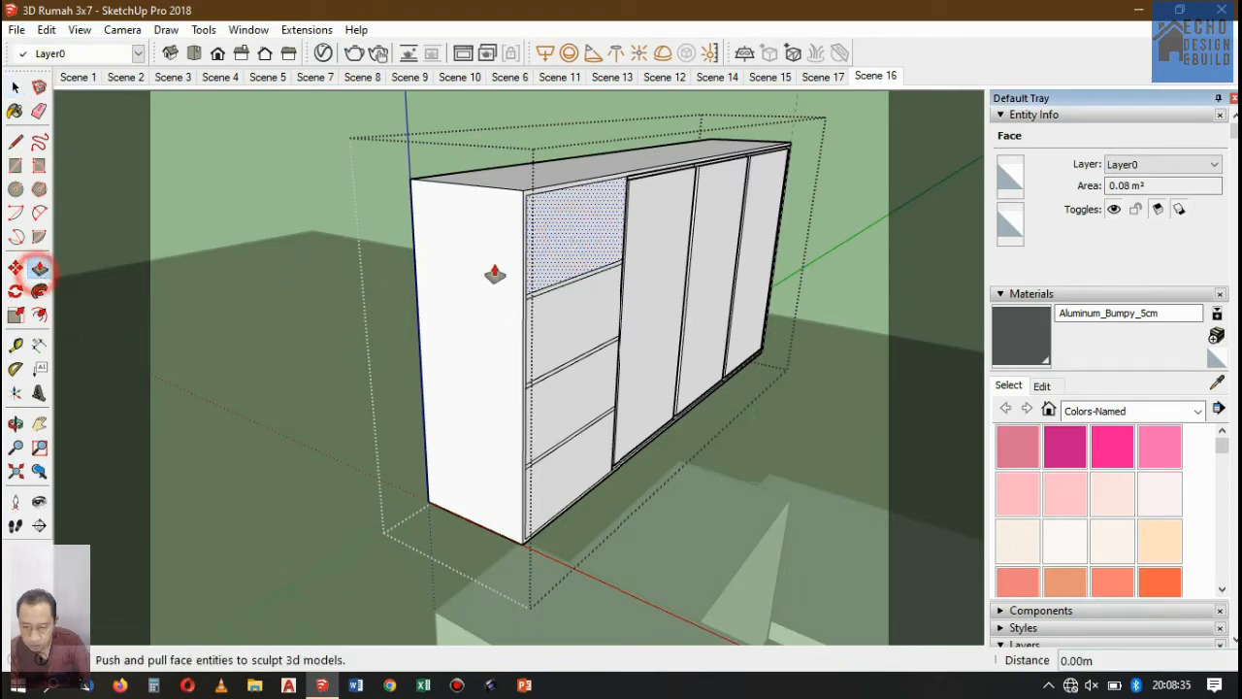
left_click(511, 250)
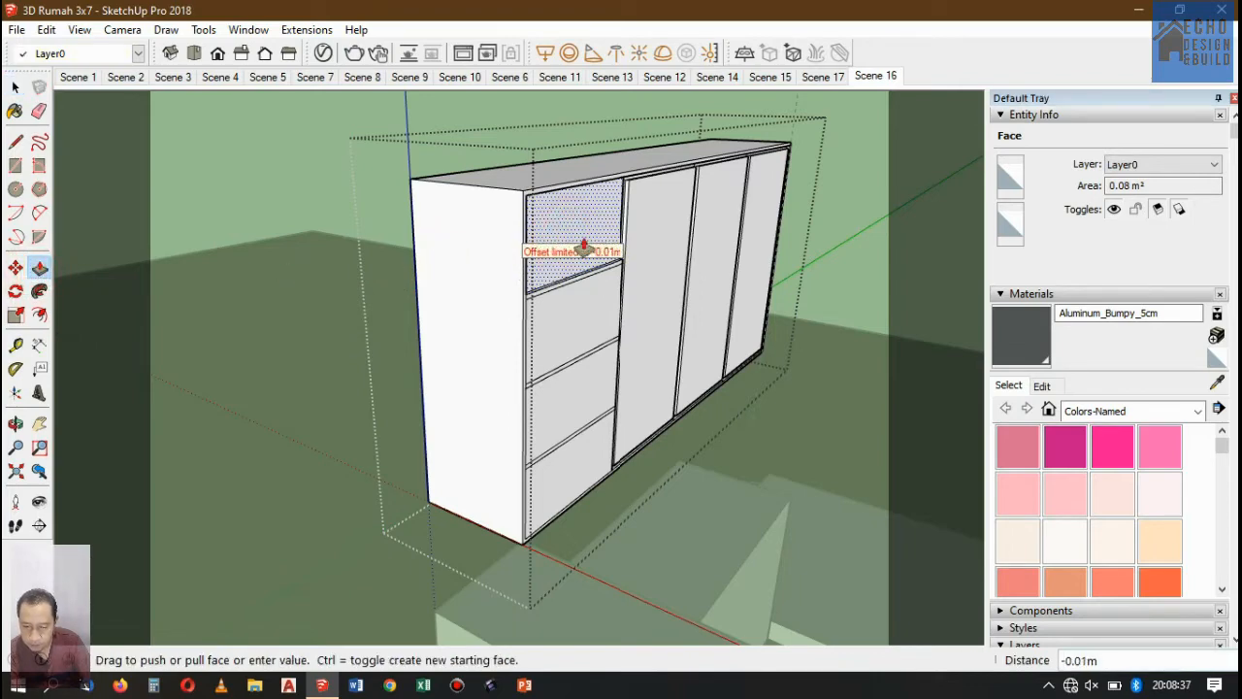
left_click_drag(573, 247, 637, 266)
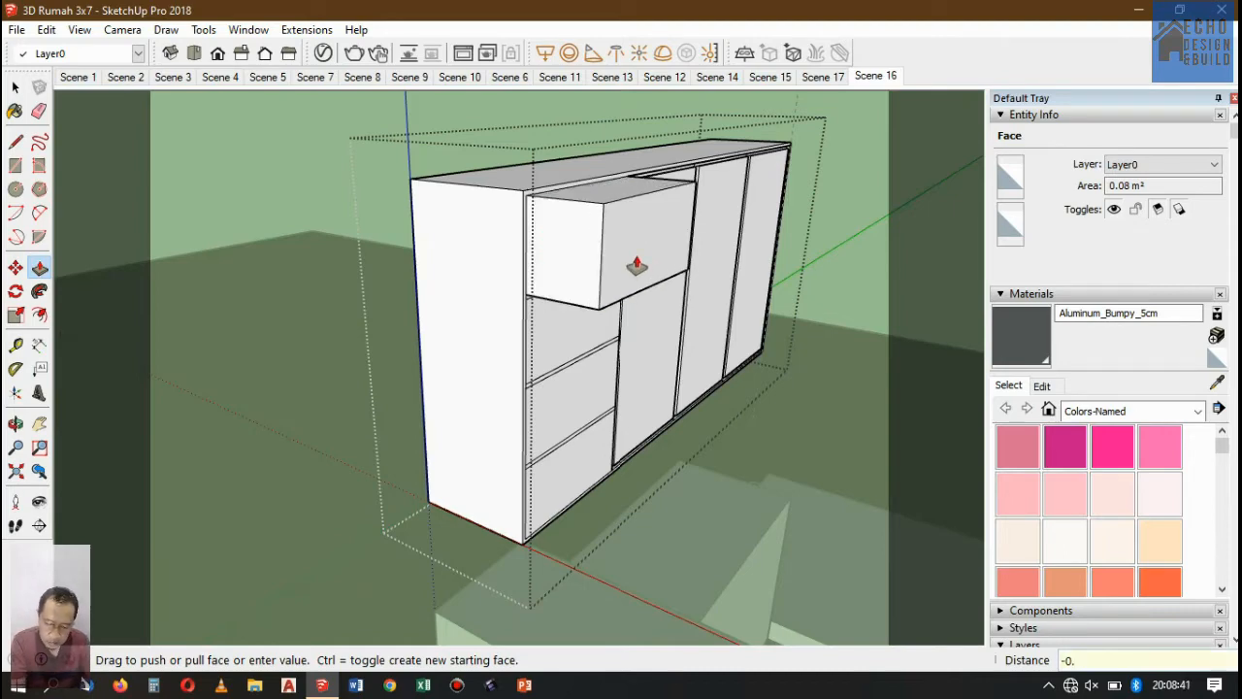
key("Return")
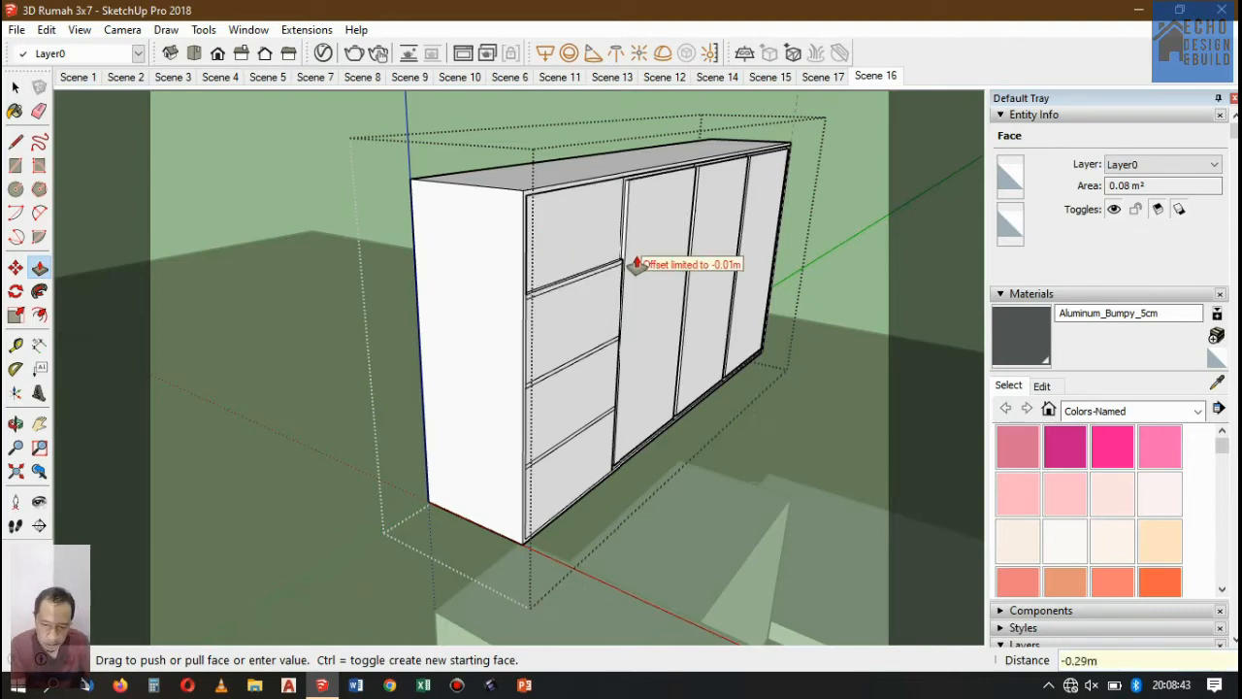
scroll(602, 209, "up", 3)
left_click(602, 210)
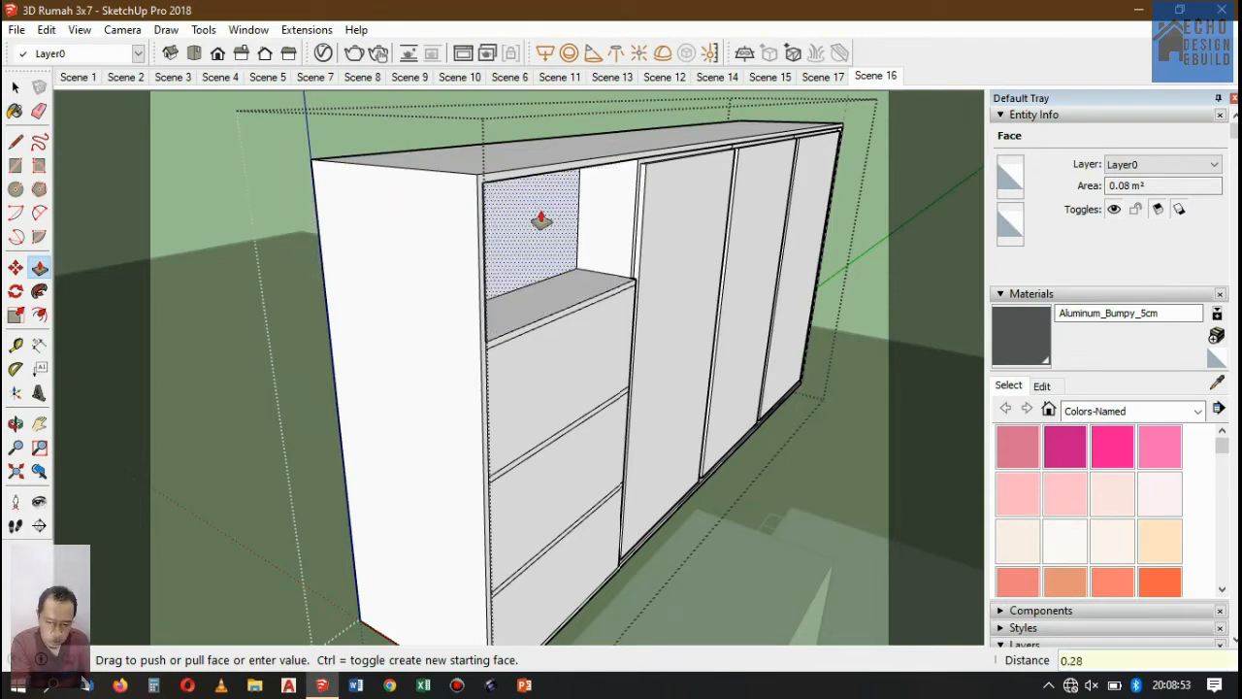
Push the second compartment face inward to the same depth as the uppermost compartment.
left_click(573, 361)
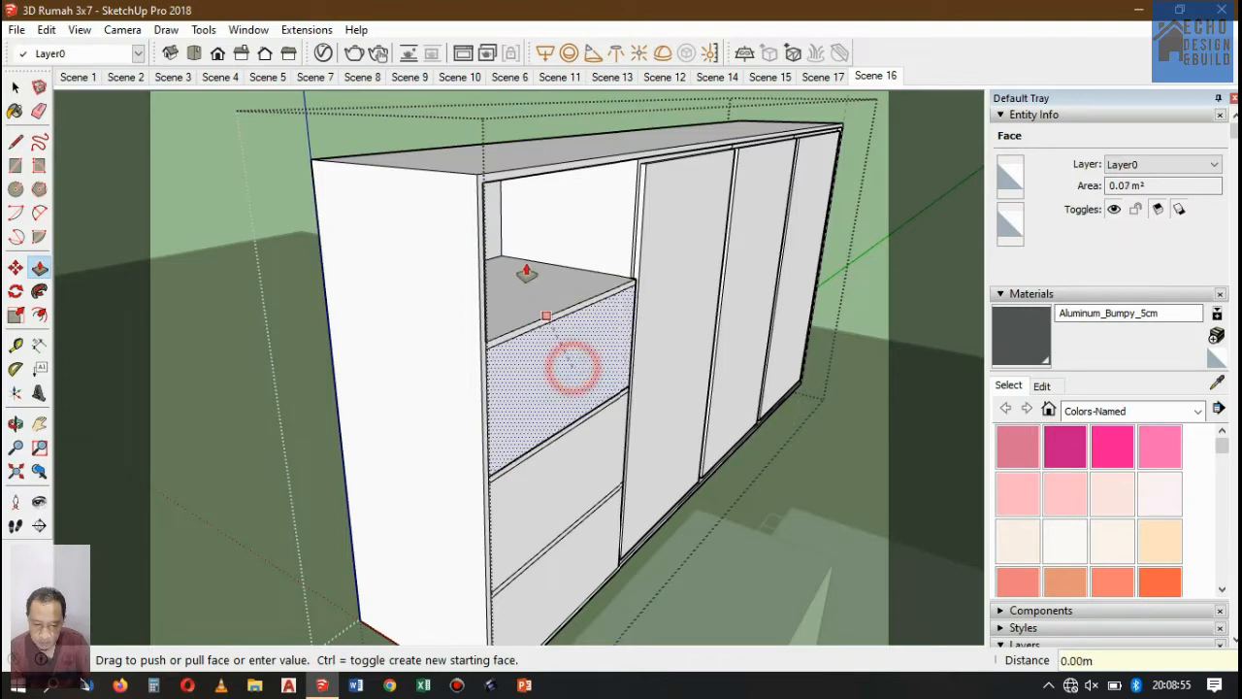
left_click(563, 368)
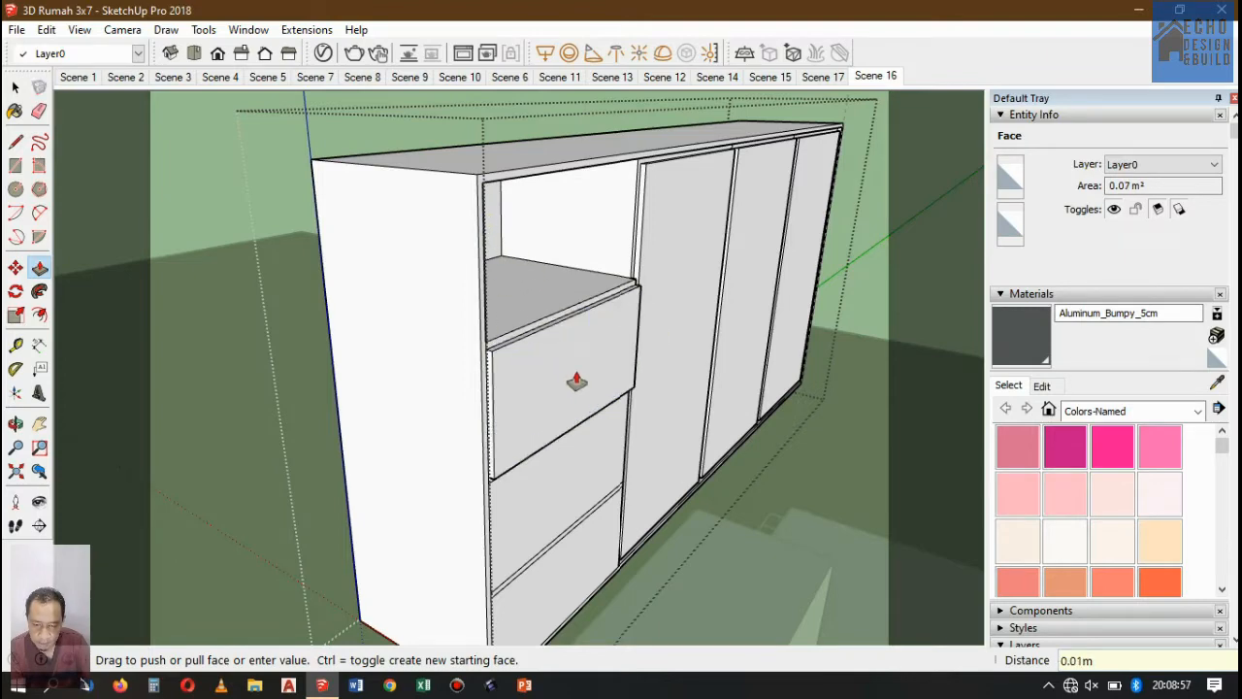
left_click(569, 359)
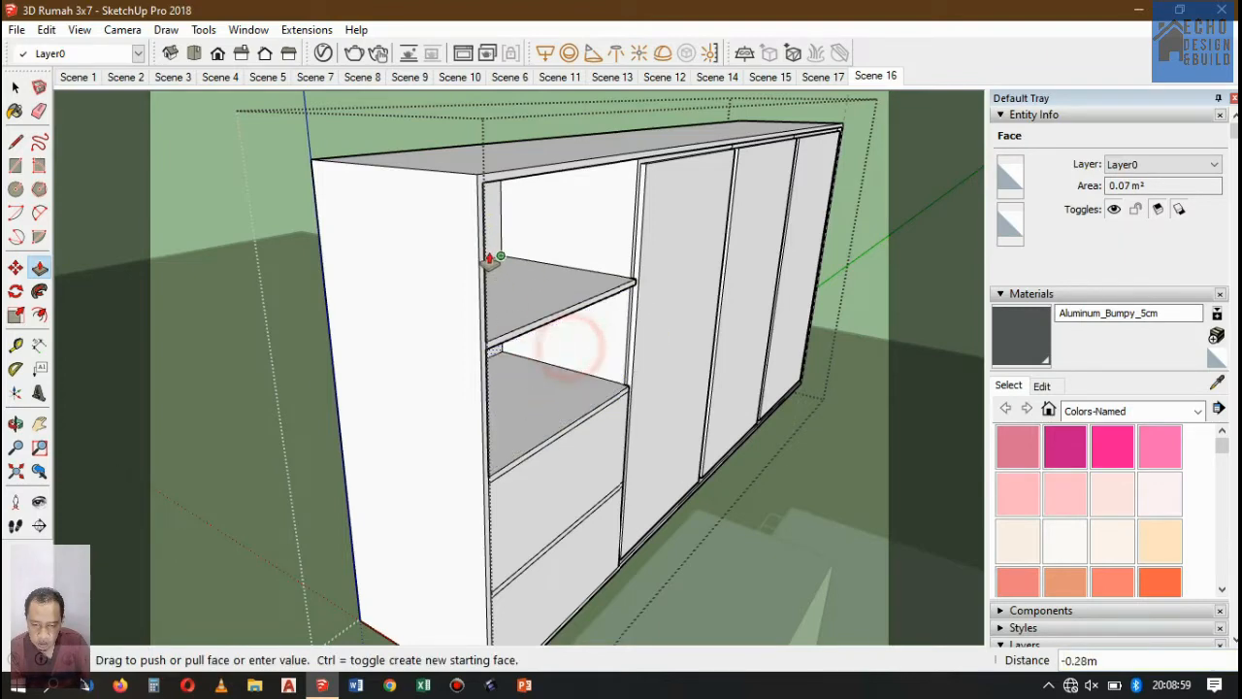
left_click(499, 219)
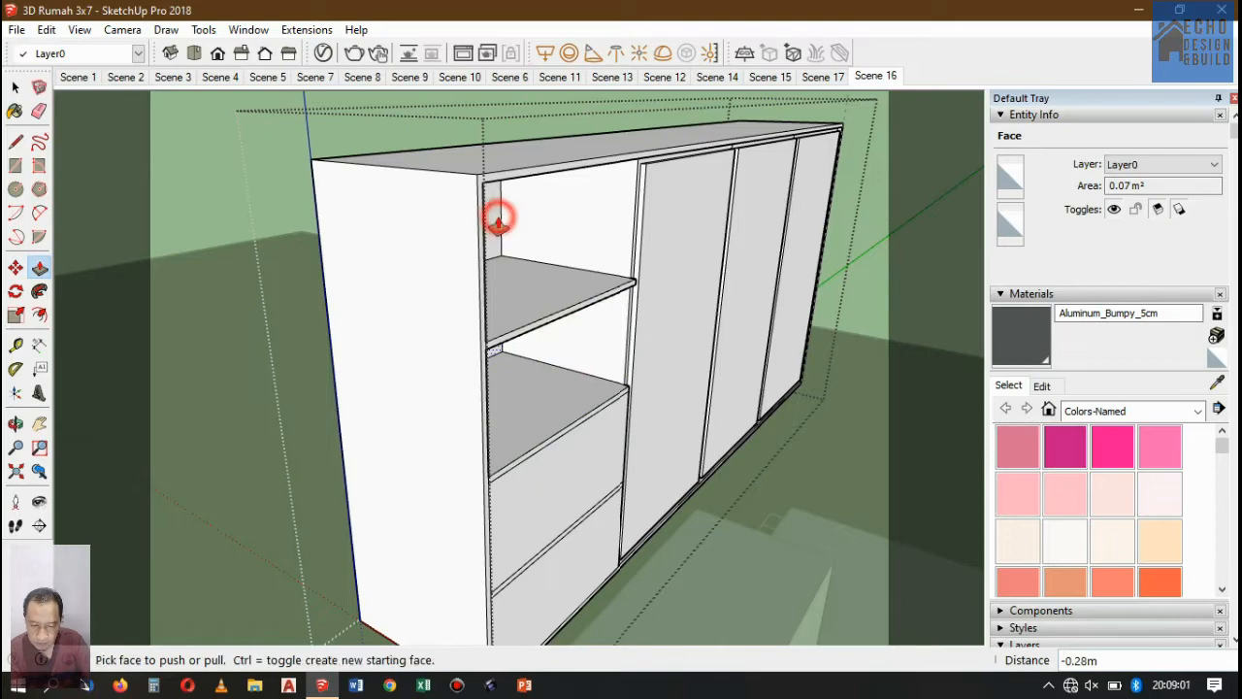
Recess the third compartment face to the depth of the uppermost compartment.
left_click(582, 466)
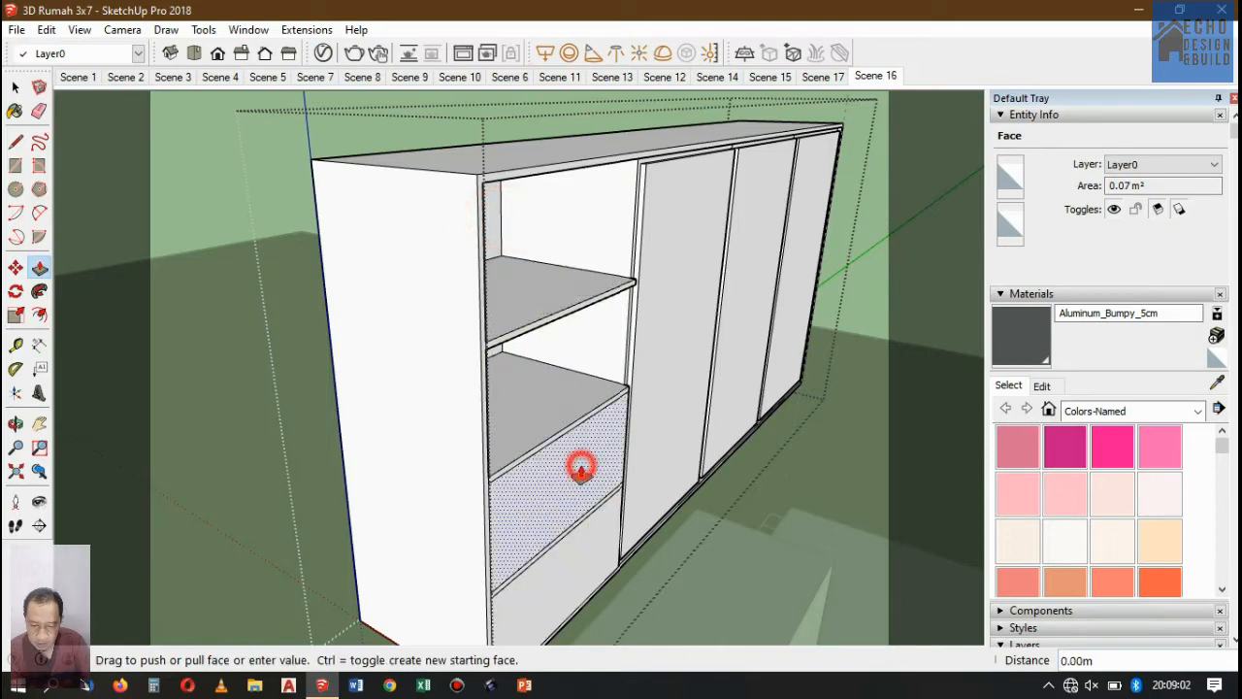
left_click(497, 229)
left_click(592, 429)
left_click(495, 229)
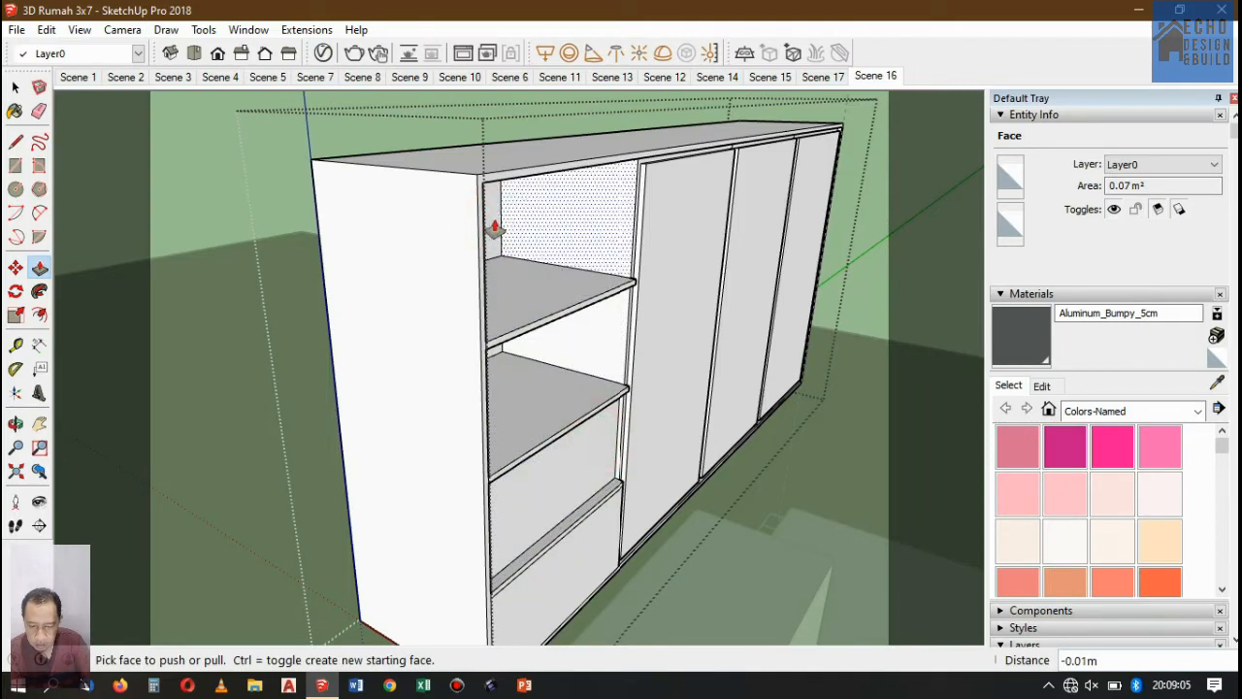
left_click(579, 476)
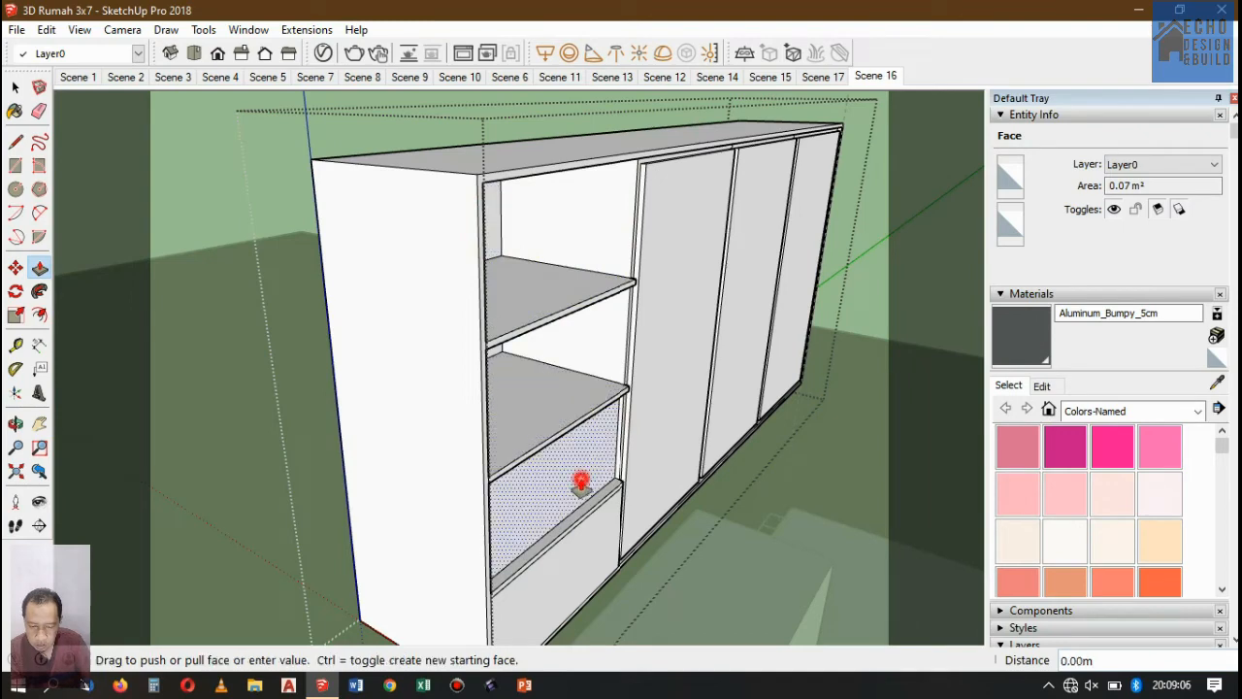
left_click(493, 233)
Recess the lowest compartment face until it lines up with the back of the uppermost compartment.
left_click(585, 563)
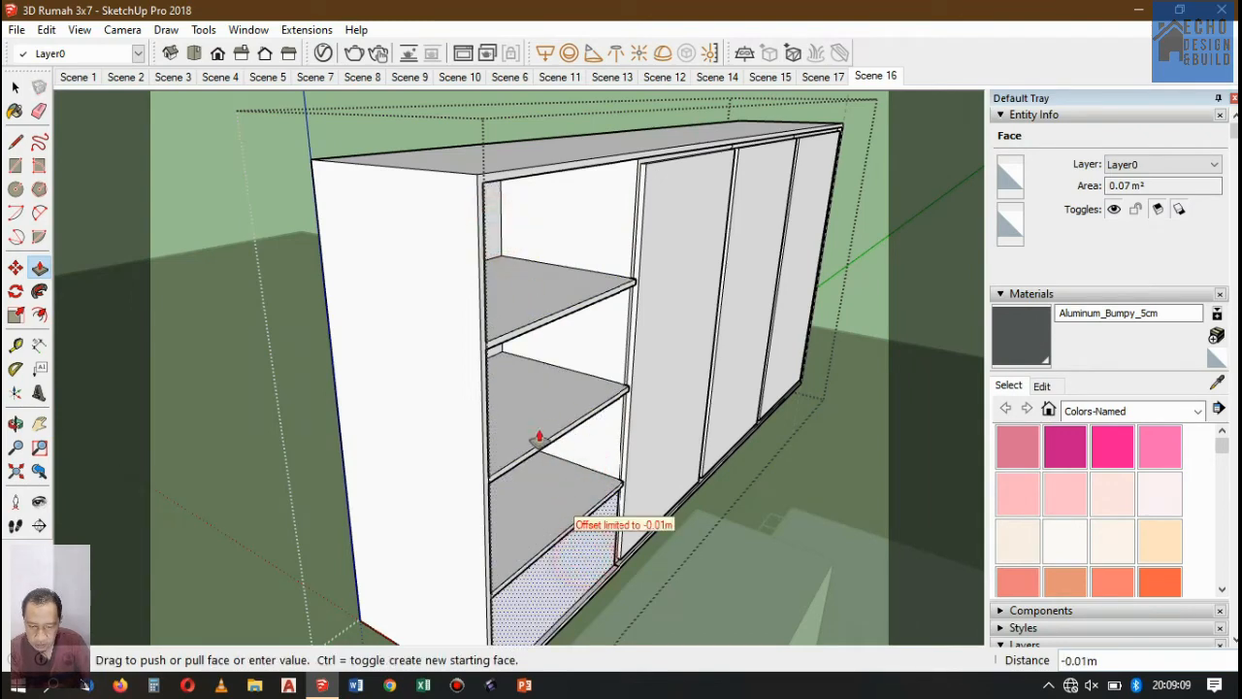
left_click(491, 232)
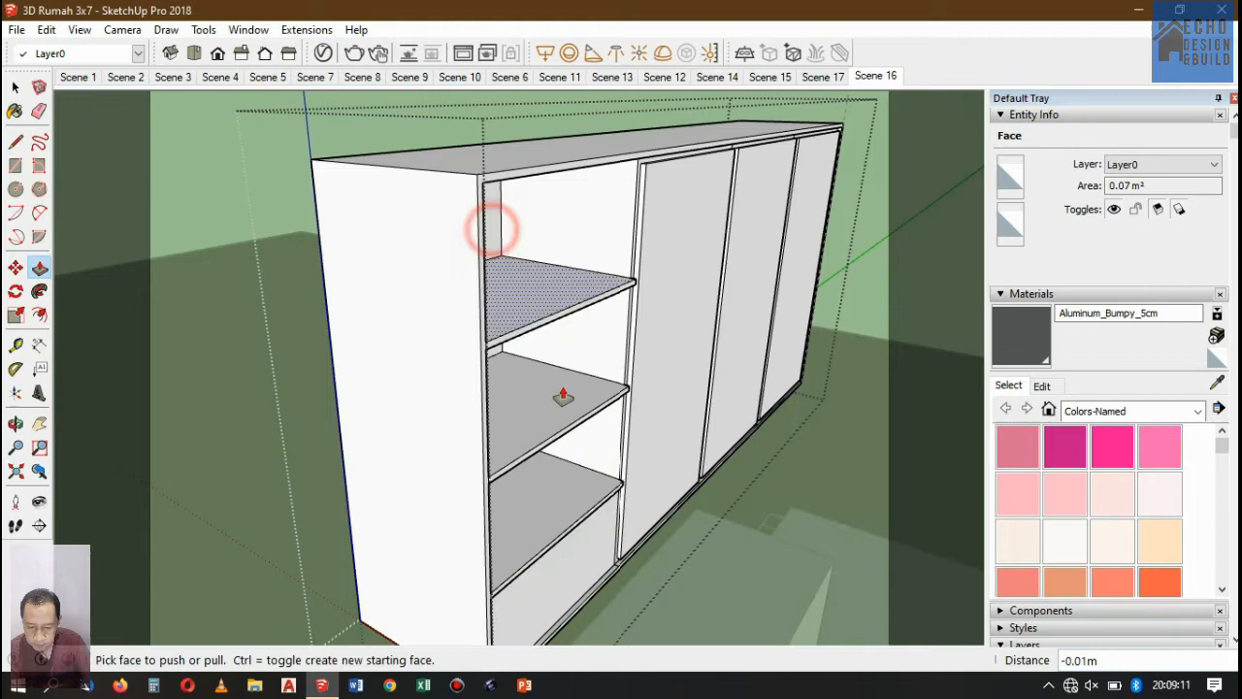
left_click(591, 563)
left_click(500, 222)
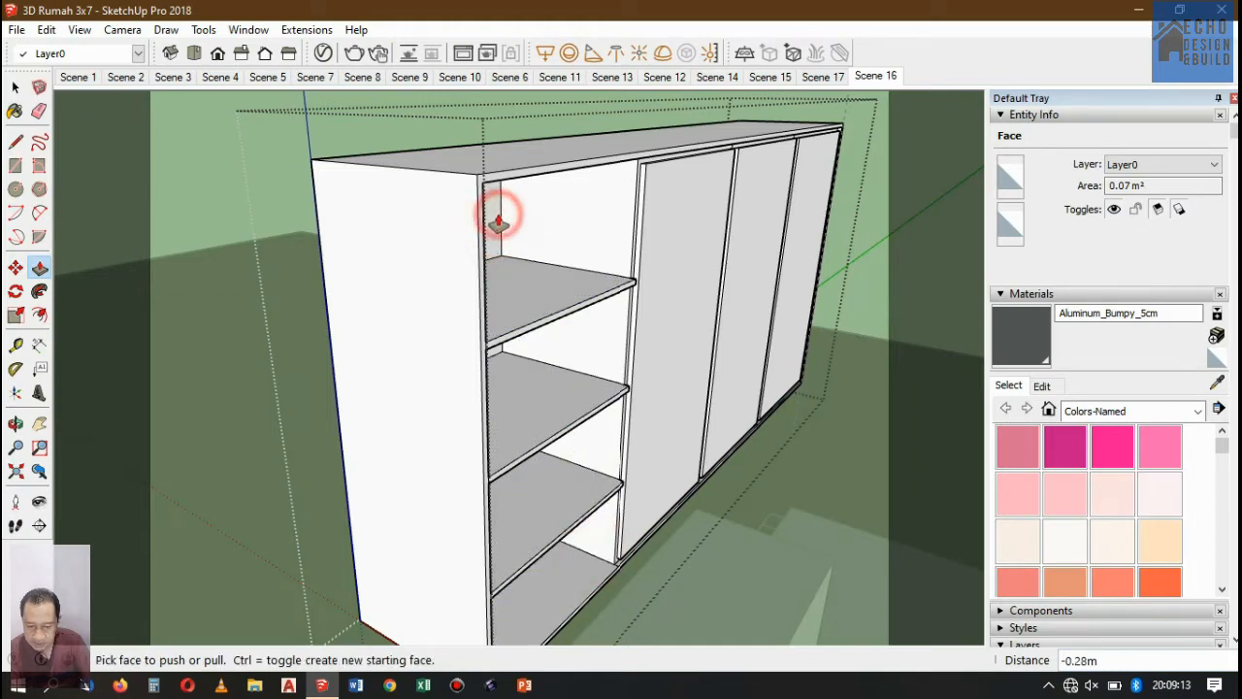
Leave the upper cabinet's group and examine its open shelves and doors in relation to the kitchen and stairs.
scroll(529, 311, "down", 6)
scroll(621, 585, "up", 1)
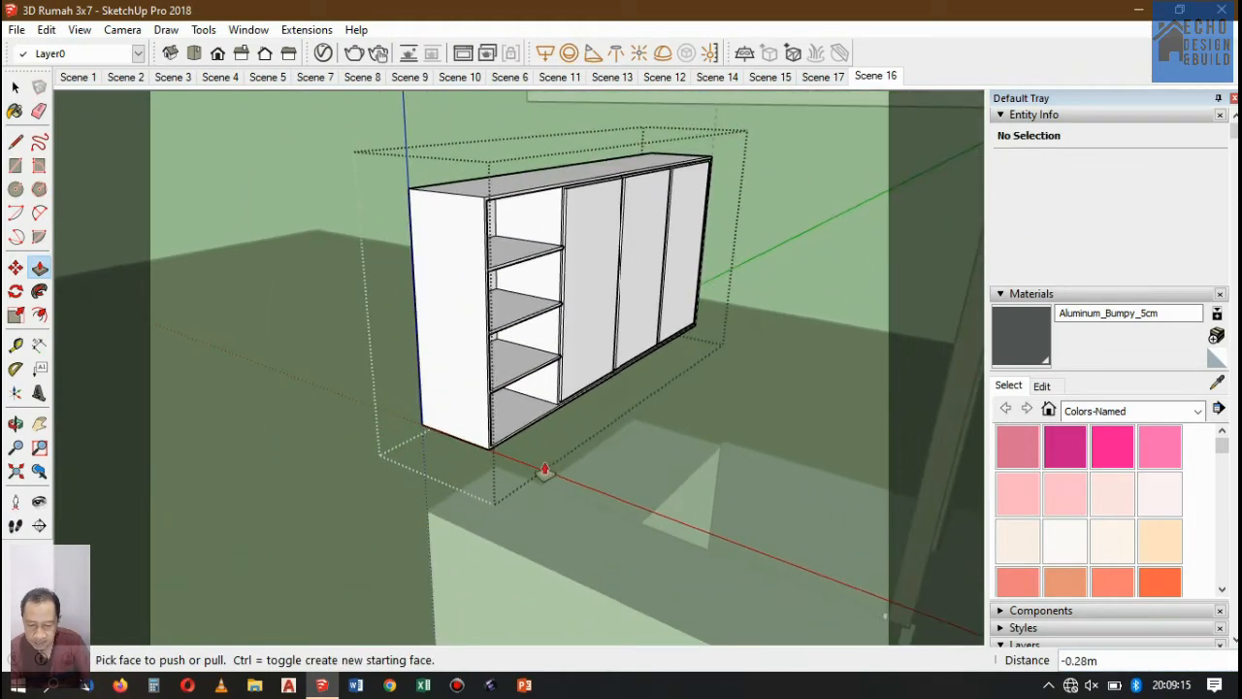
middle_click_drag(492, 456, 443, 244)
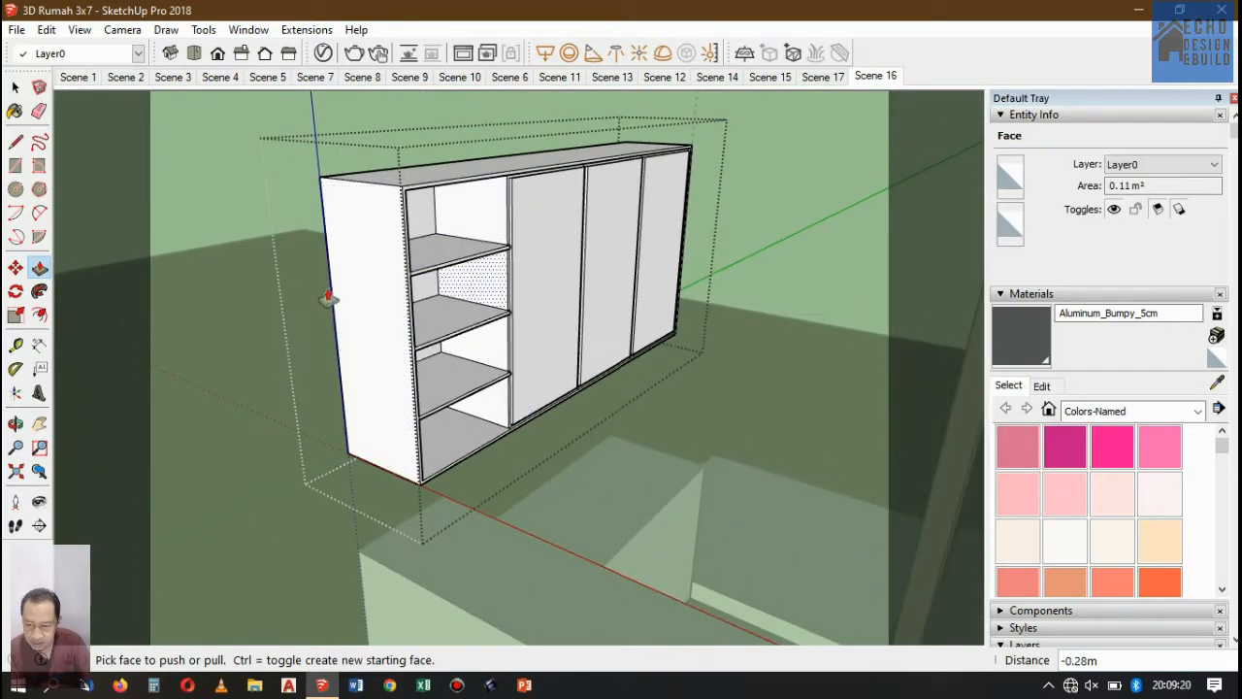
left_click(14, 87)
left_click(582, 115)
scroll(351, 300, "down", 4)
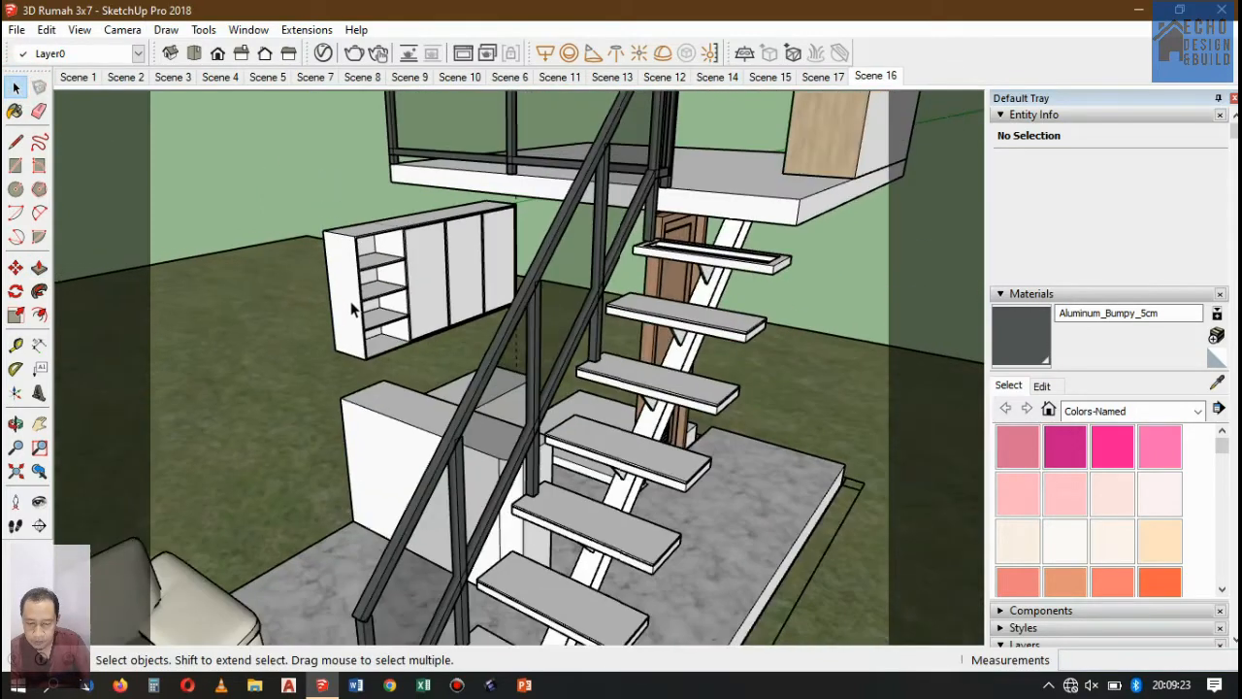
middle_click_drag(351, 302, 432, 241)
scroll(385, 298, "up", 4)
scroll(385, 298, "up", 1)
scroll(453, 272, "down", 2)
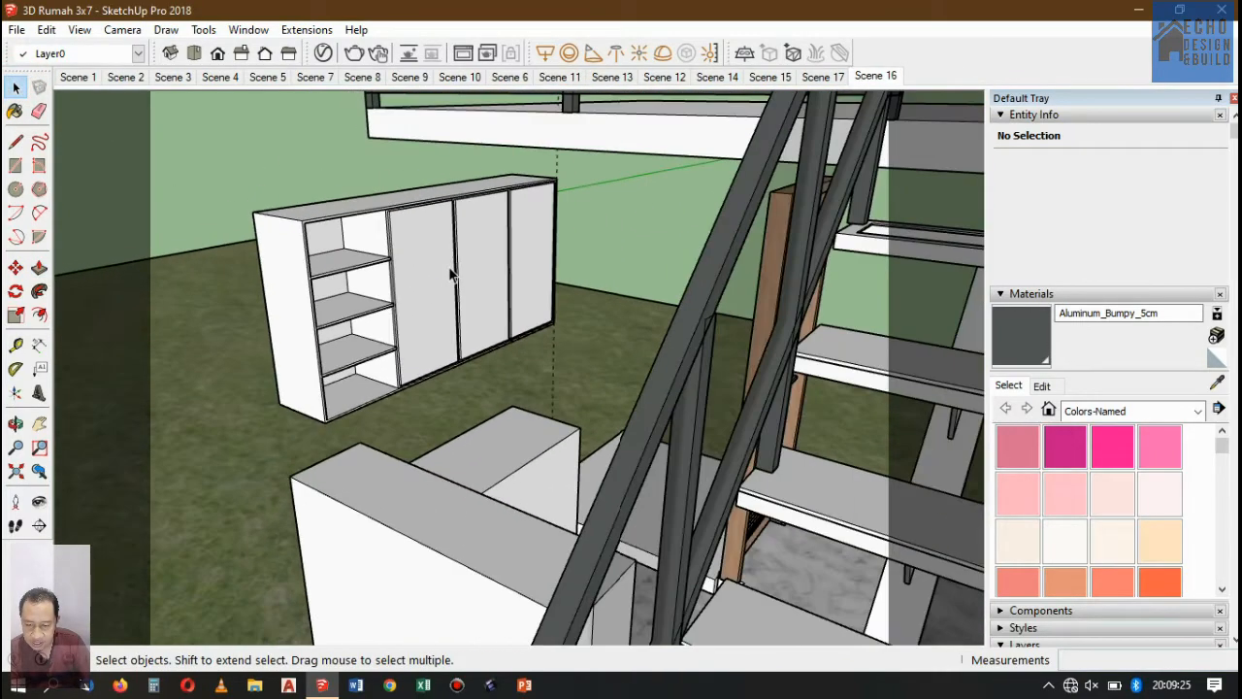
scroll(457, 235, "up", 3)
scroll(466, 254, "down", 3)
scroll(408, 364, "up", 2)
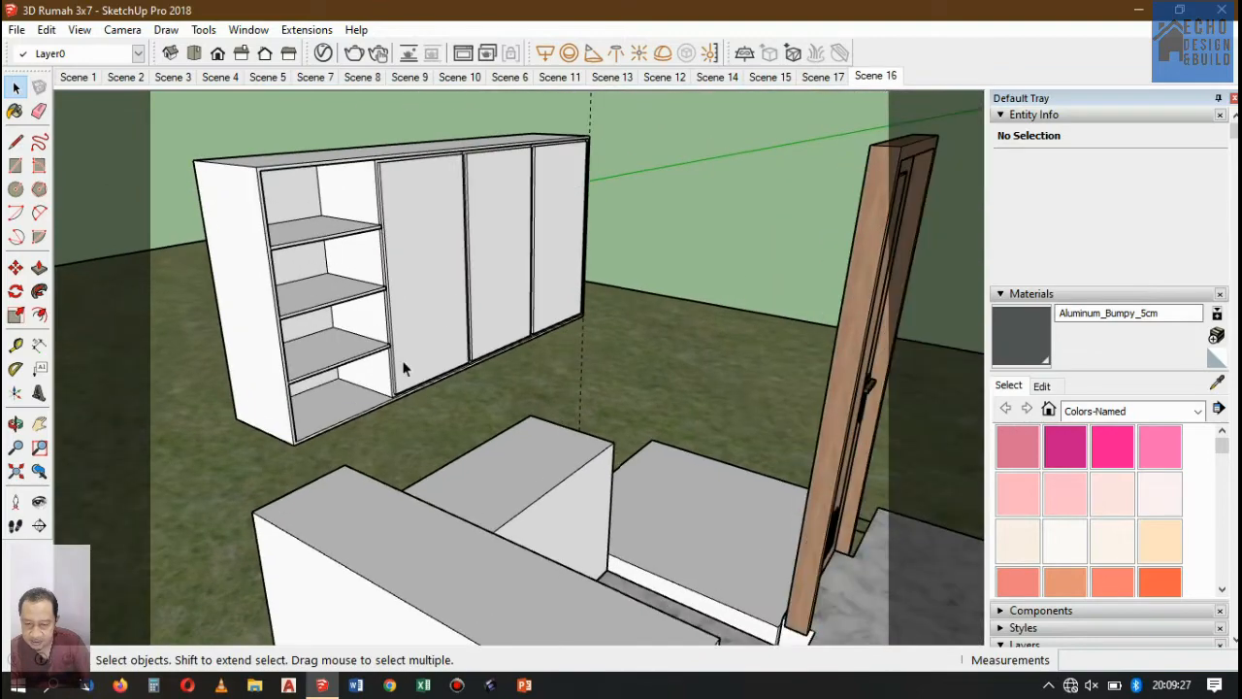
scroll(418, 383, "down", 3)
scroll(399, 386, "down", 2)
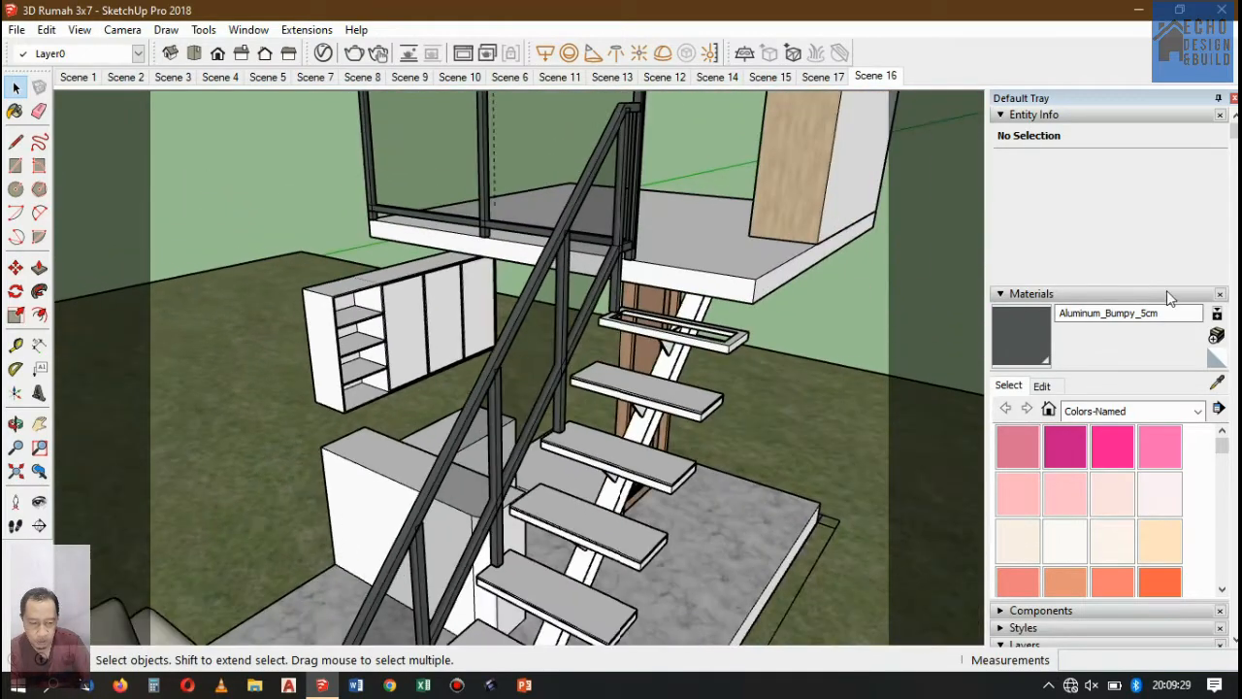
Sample the Laminate_C02_120cm material from the wooden panel upstairs, and open the upper cabinet for editing.
left_click(1218, 384)
left_click(813, 117)
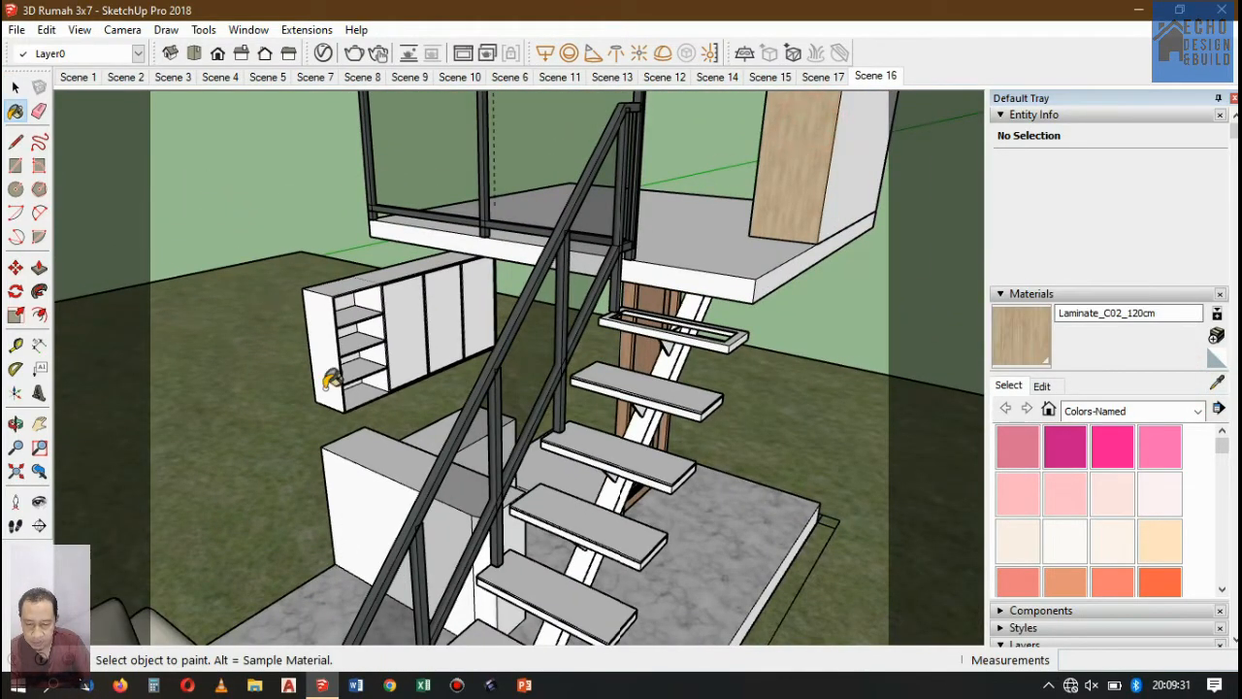
scroll(323, 288, "up", 1)
scroll(323, 289, "up", 2)
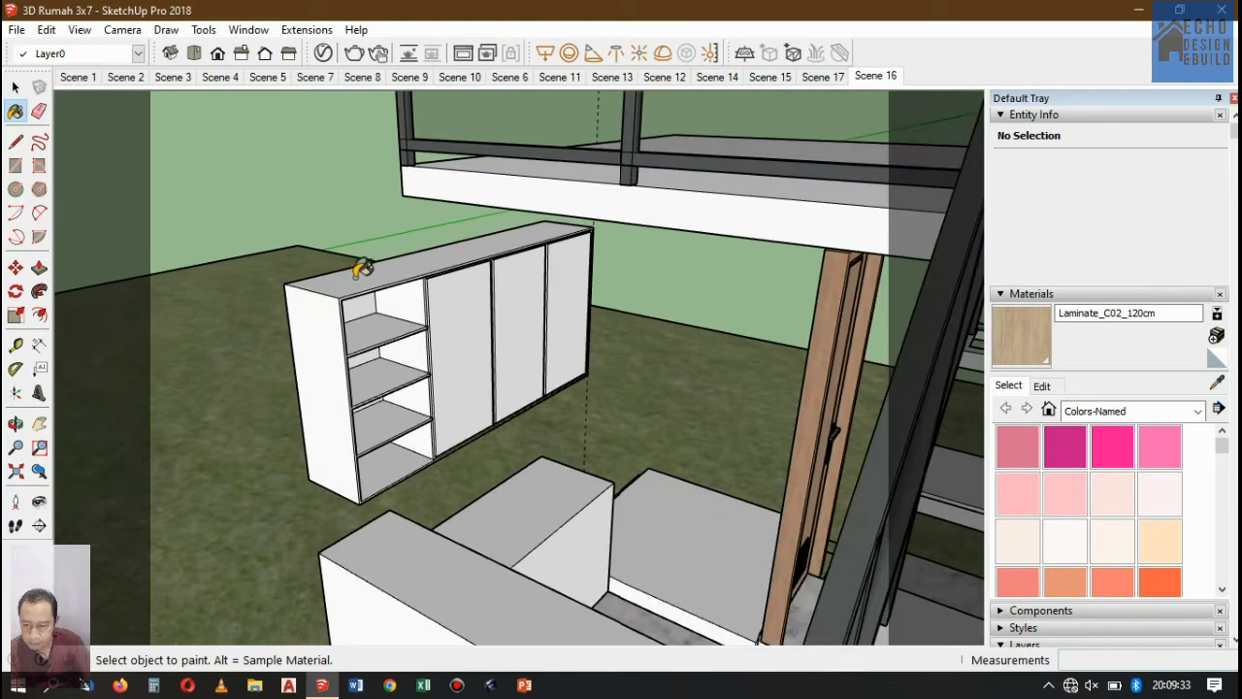
left_click(15, 87)
left_click(364, 283)
double_click(364, 283)
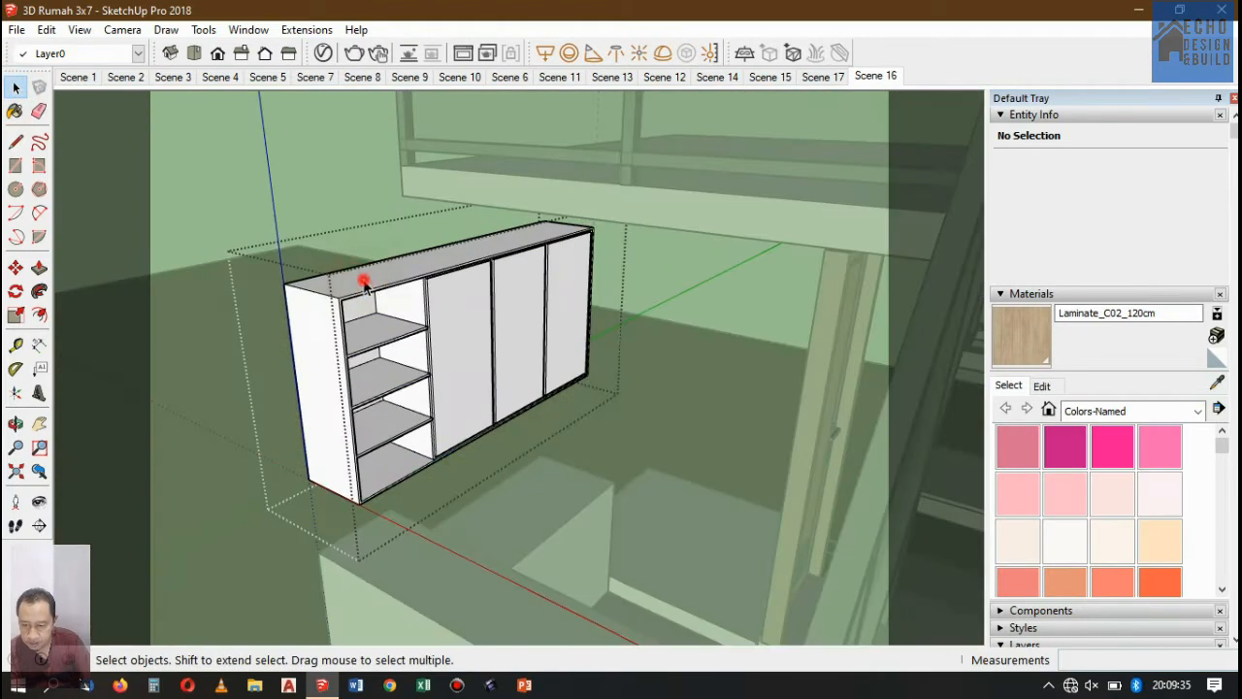
triple_click(369, 288)
left_click(384, 277)
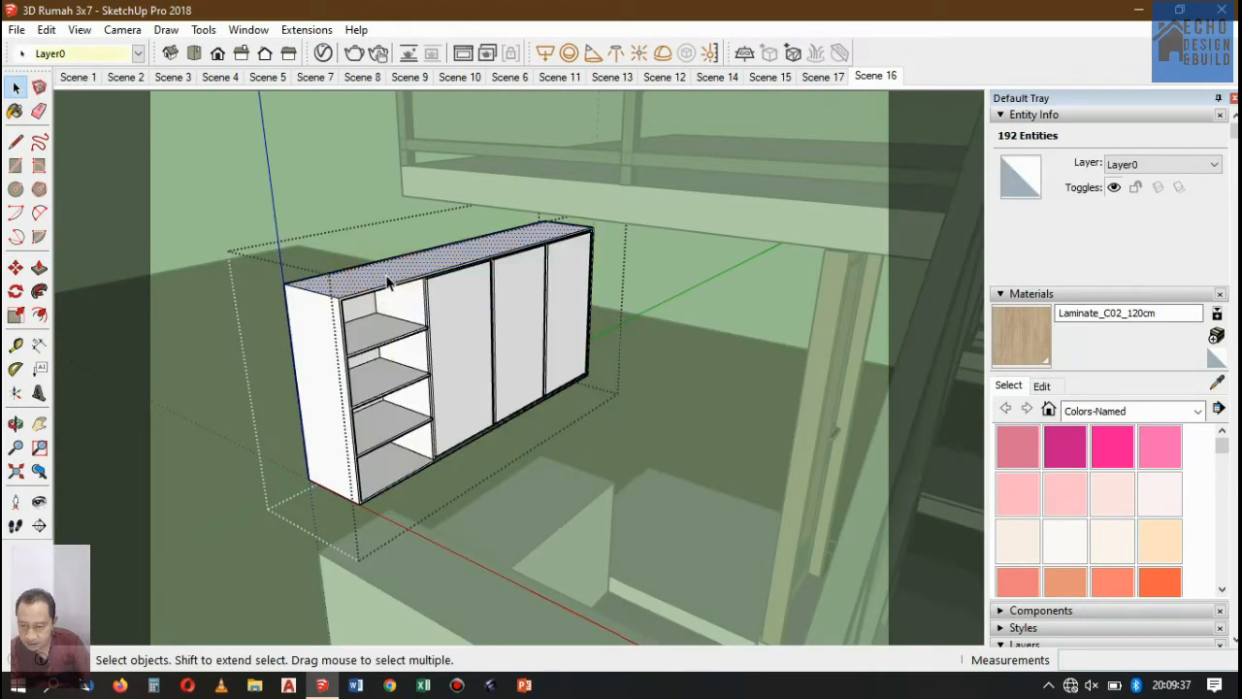
Paint the upper cabinet's top, its open-shelf end side and the three door fronts with Laminate_C02_120cm.
left_click(16, 111)
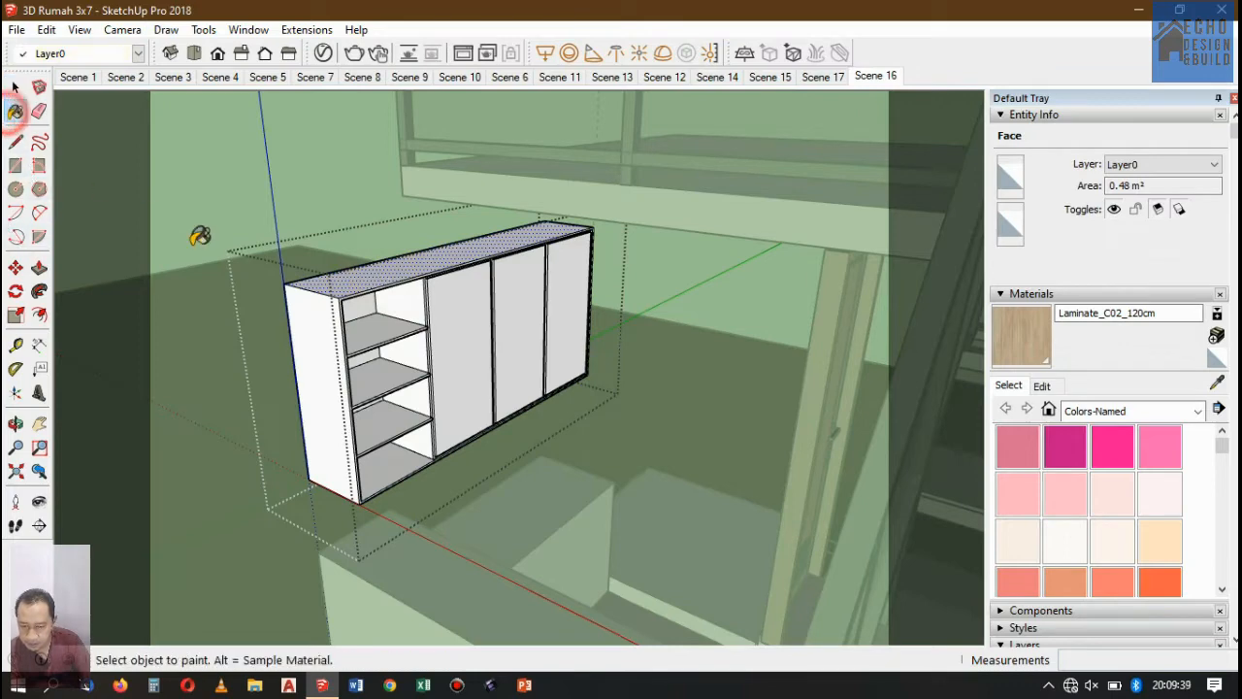
left_click(367, 274)
left_click(314, 335)
left_click(462, 323)
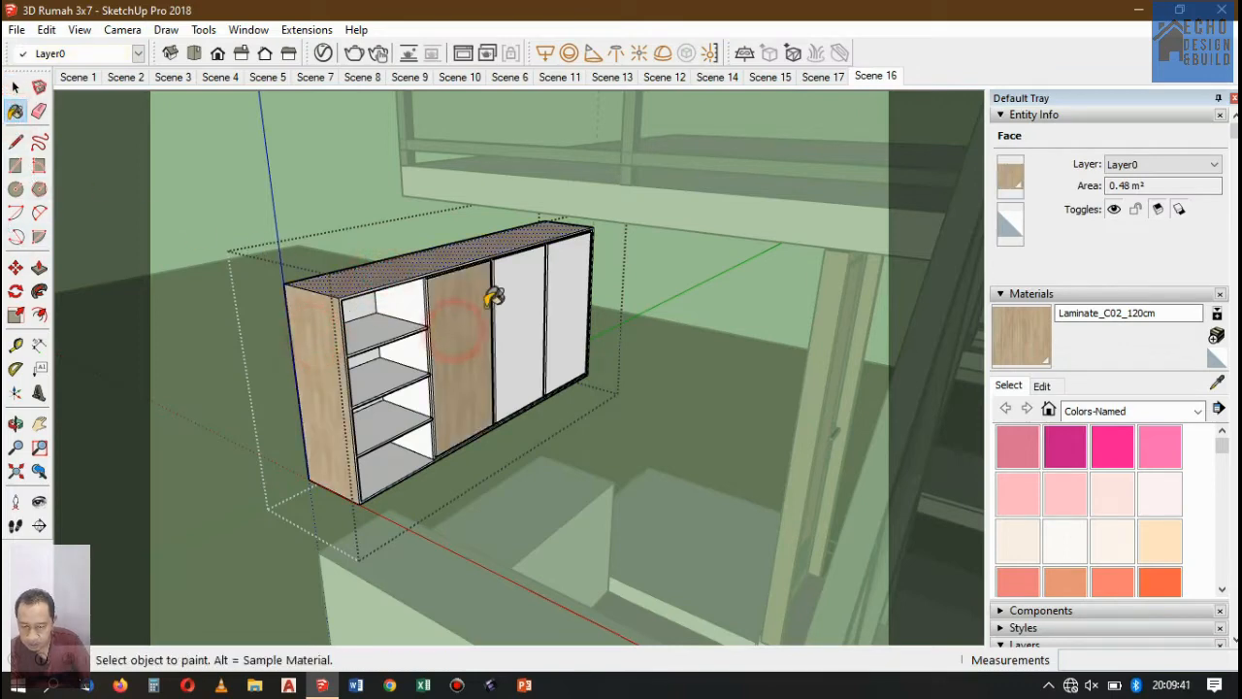
left_click(527, 277)
left_click(568, 270)
Paint the underside of the upper cabinet with Laminate_C02_120cm.
scroll(408, 456, "up", 5)
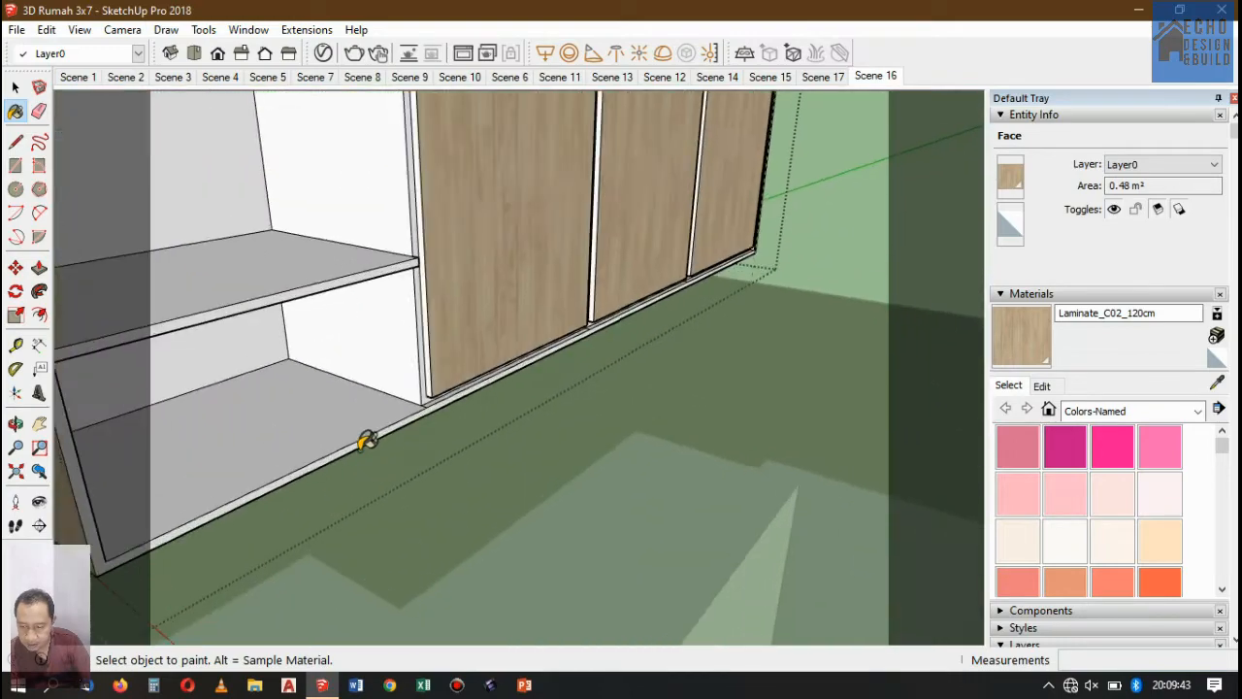
scroll(430, 397, "down", 4)
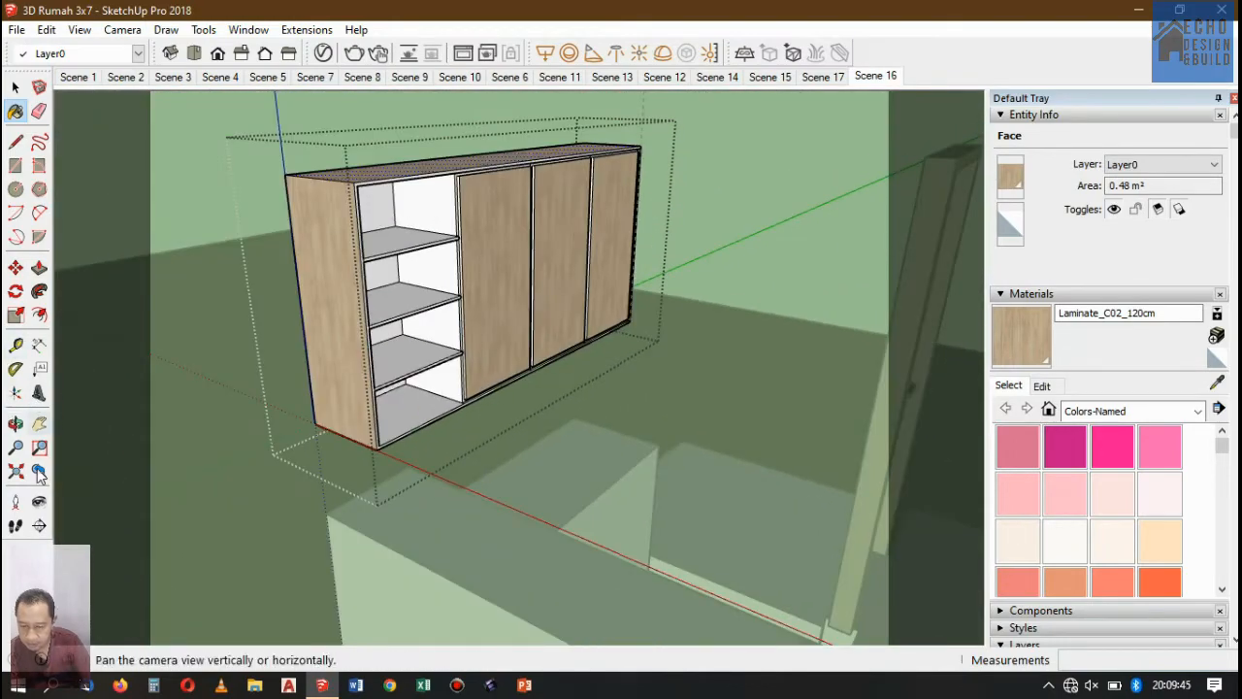
left_click(16, 424)
left_click_drag(457, 397, 493, 298)
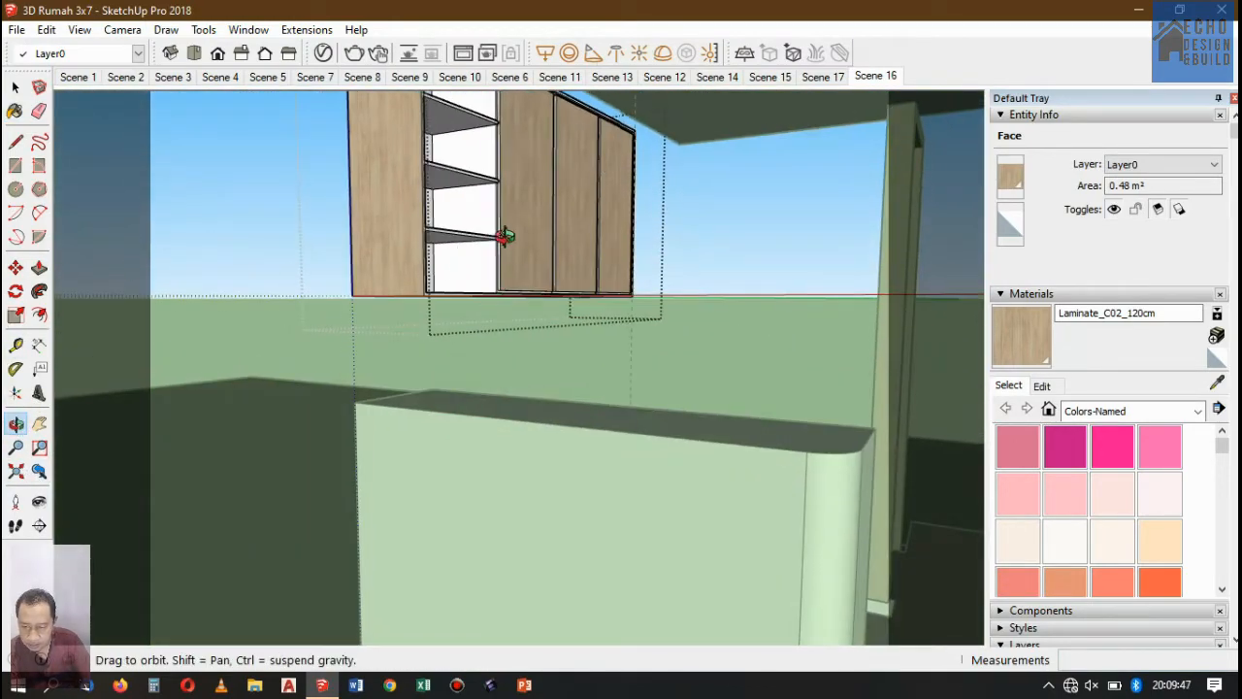
left_click_drag(498, 222, 513, 203)
left_click(16, 111)
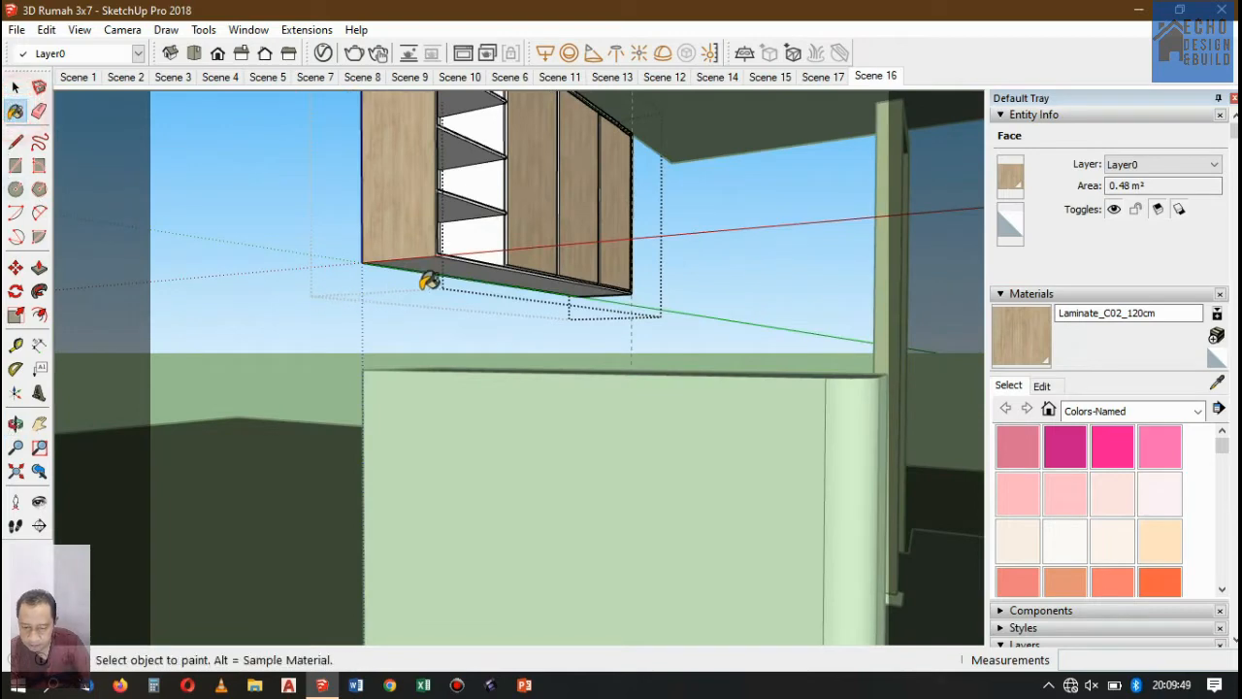
scroll(465, 272, "up", 2)
left_click(466, 272)
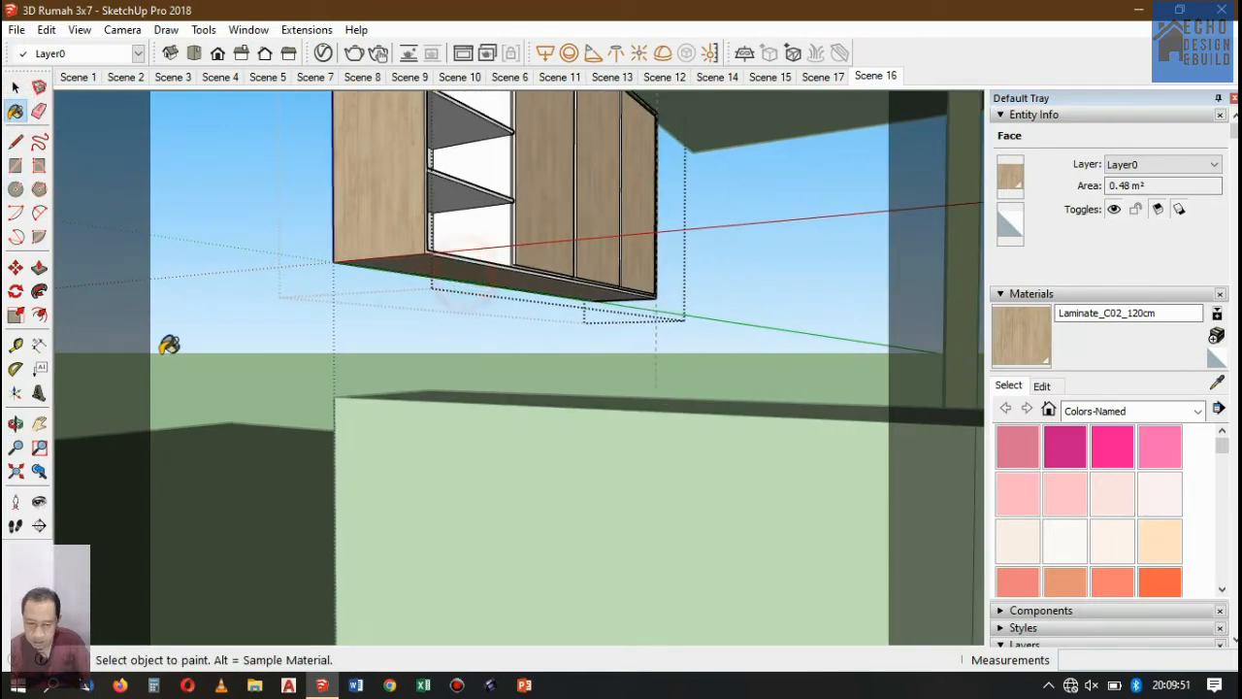
Leave the upper cabinet's group and open the base cabinet beneath it for editing.
scroll(220, 493, "down", 4)
scroll(355, 392, "up", 2)
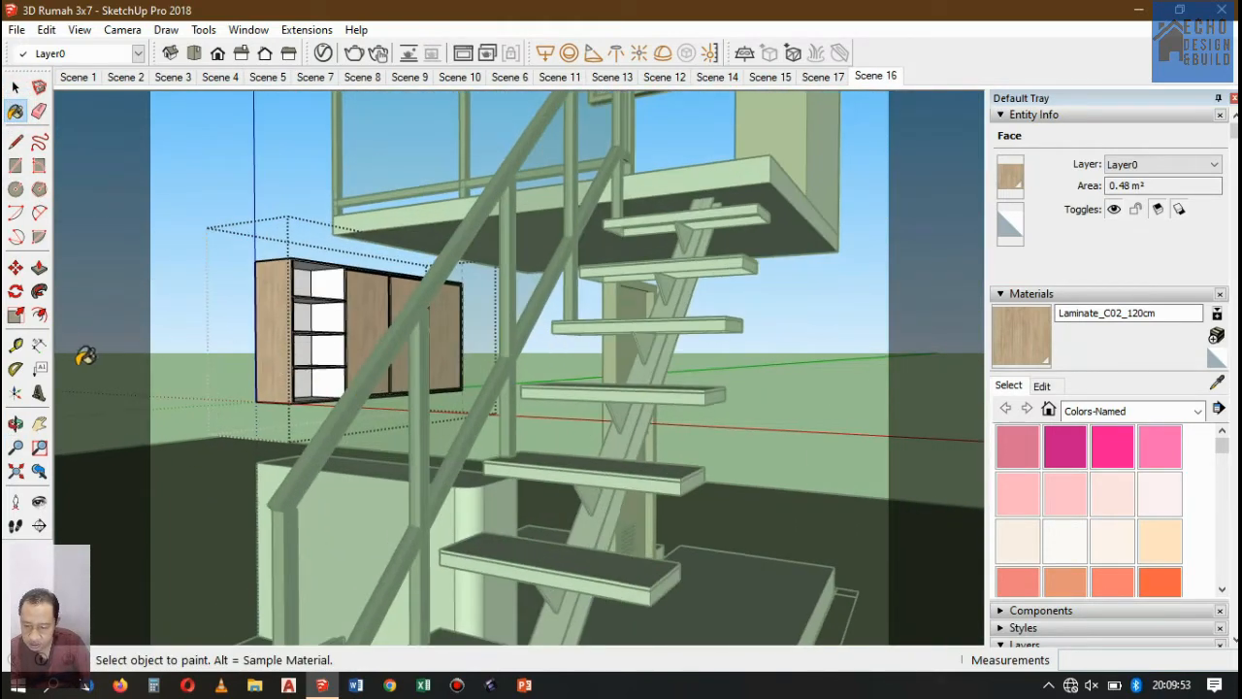
left_click(15, 423)
left_click_drag(146, 417, 380, 443)
scroll(452, 425, "down", 3)
scroll(657, 443, "up", 4)
scroll(602, 405, "up", 3)
left_click(16, 87)
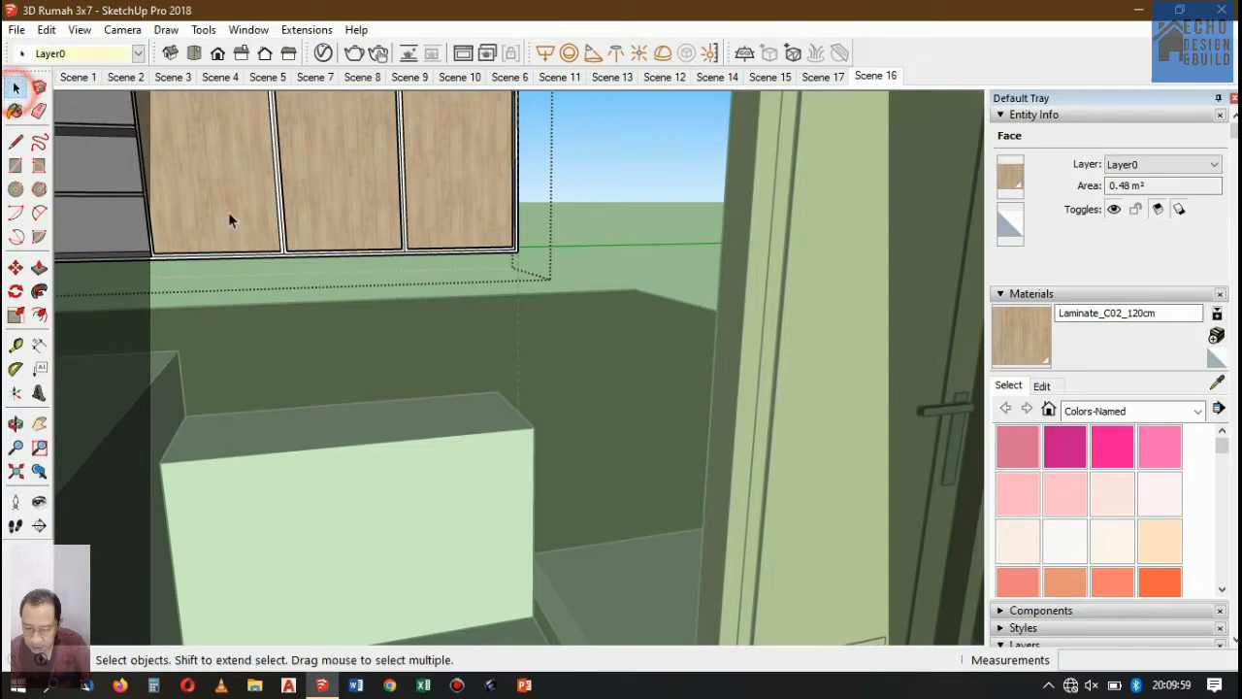
double_click(357, 477)
Offset the outline of the base cabinet's front face inward by 0.01 m.
left_click(356, 478)
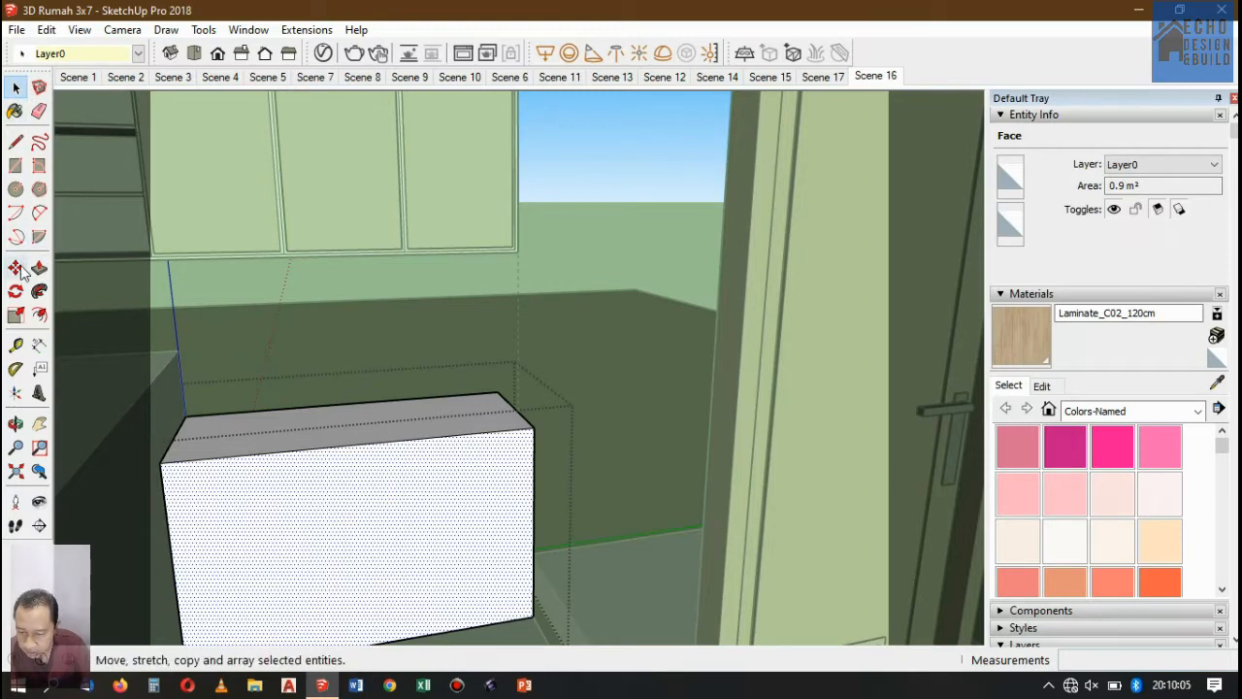
left_click(38, 315)
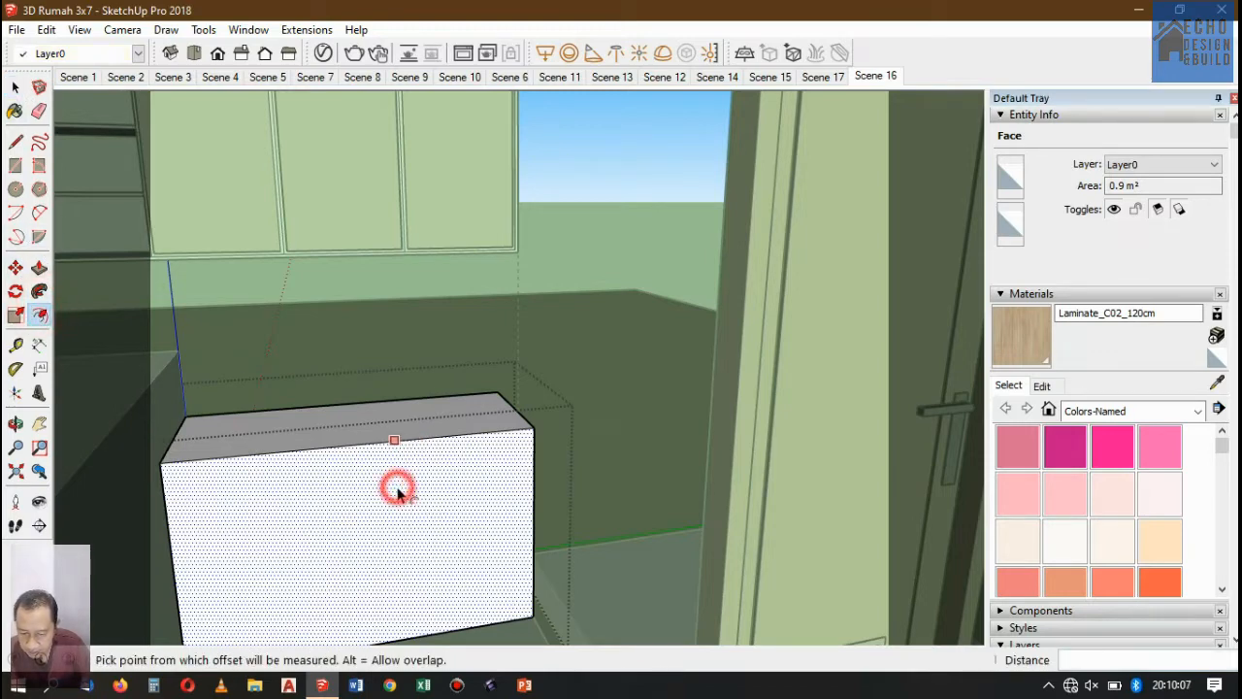
left_click(397, 489)
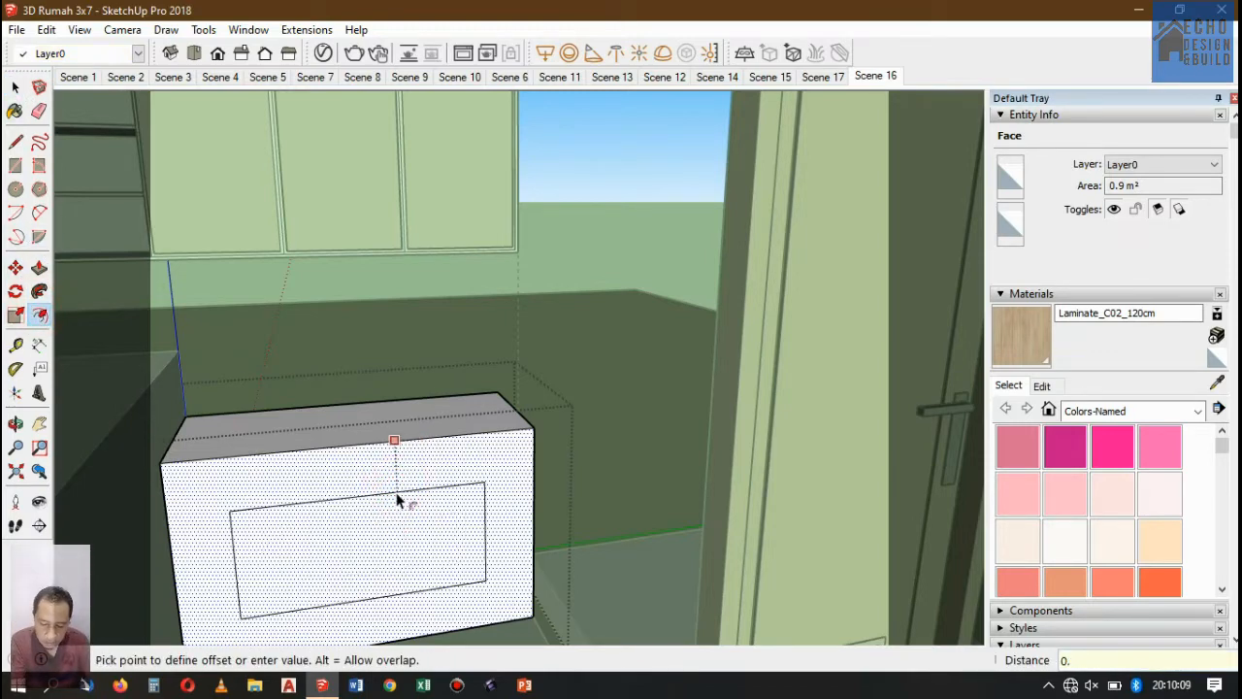
key("Escape")
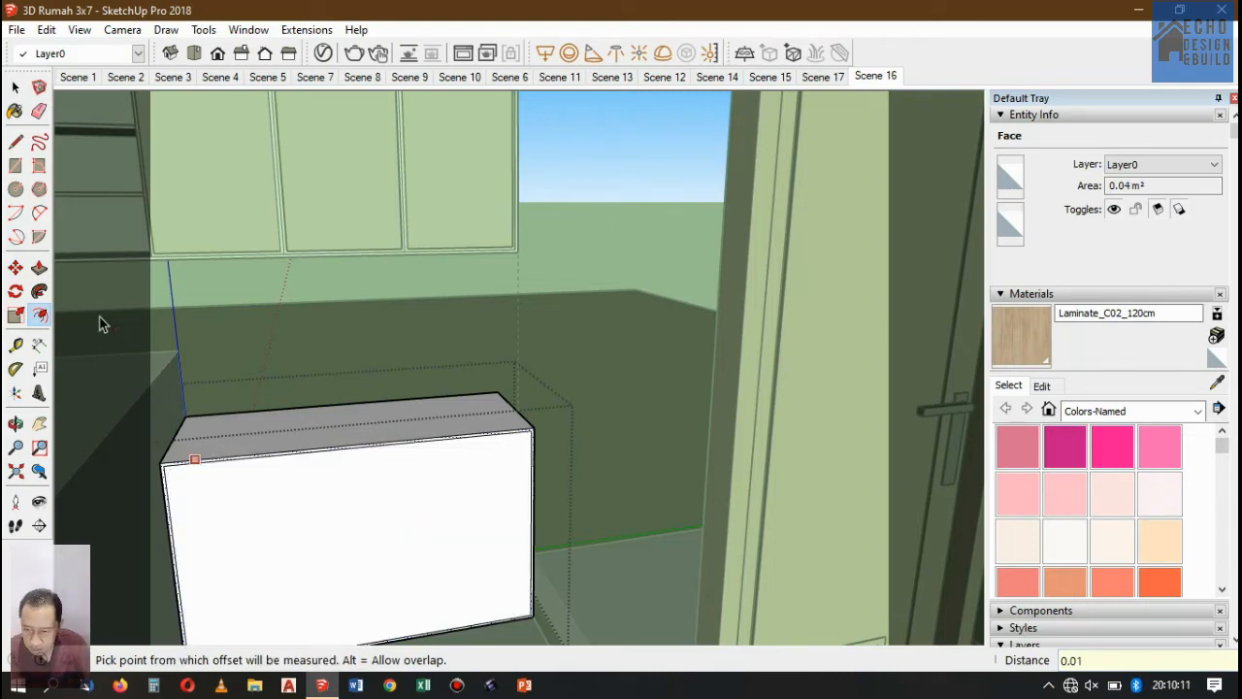
Measure along the upper edge of the base cabinet's inner front face, starting from its left corner.
left_click(16, 87)
left_click(285, 493)
scroll(326, 486, "up", 1)
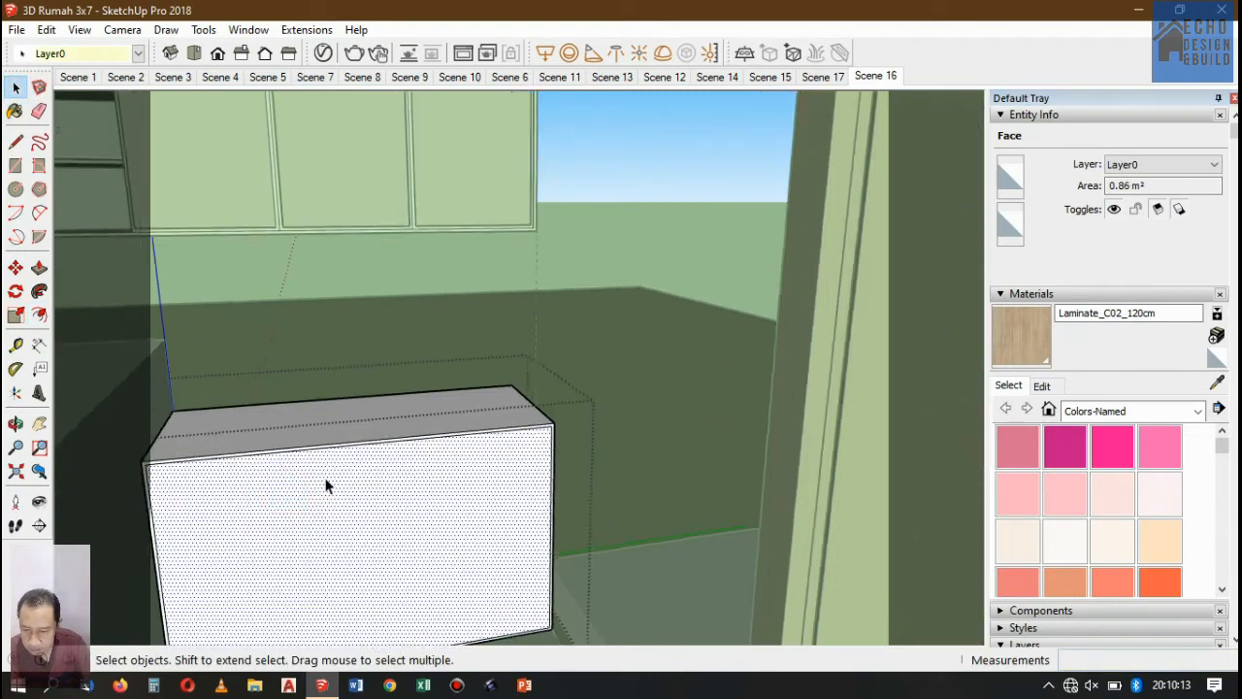
scroll(326, 485, "up", 1)
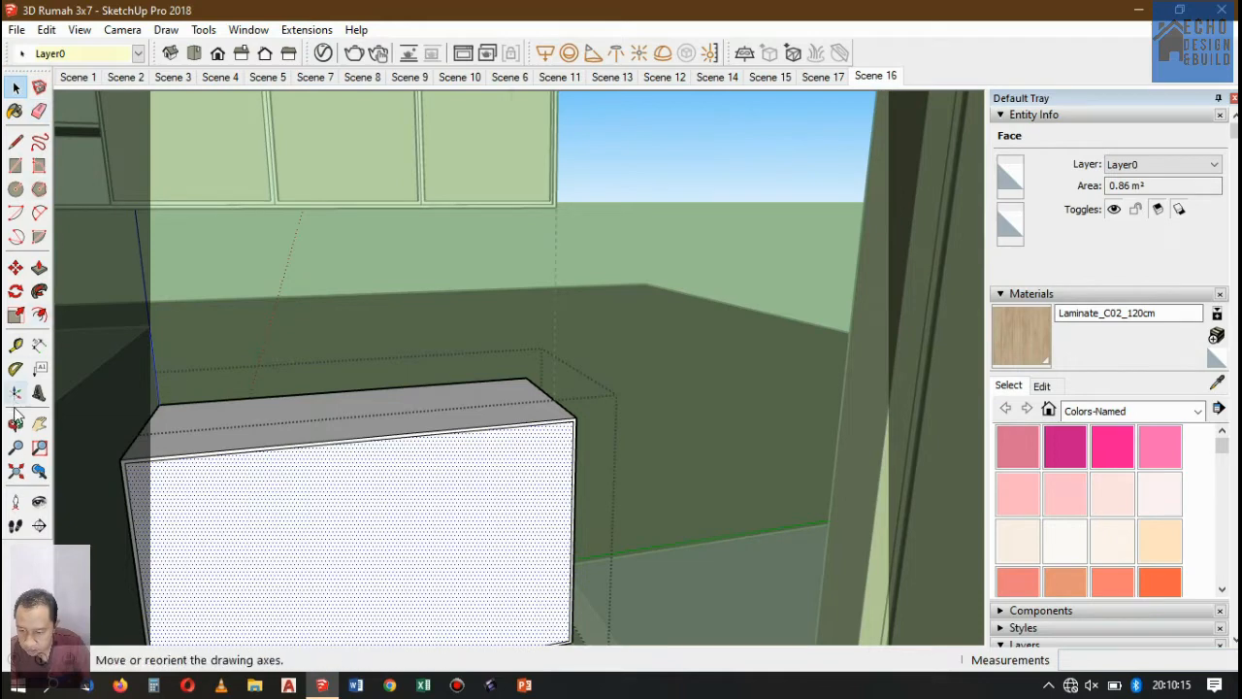
left_click(15, 345)
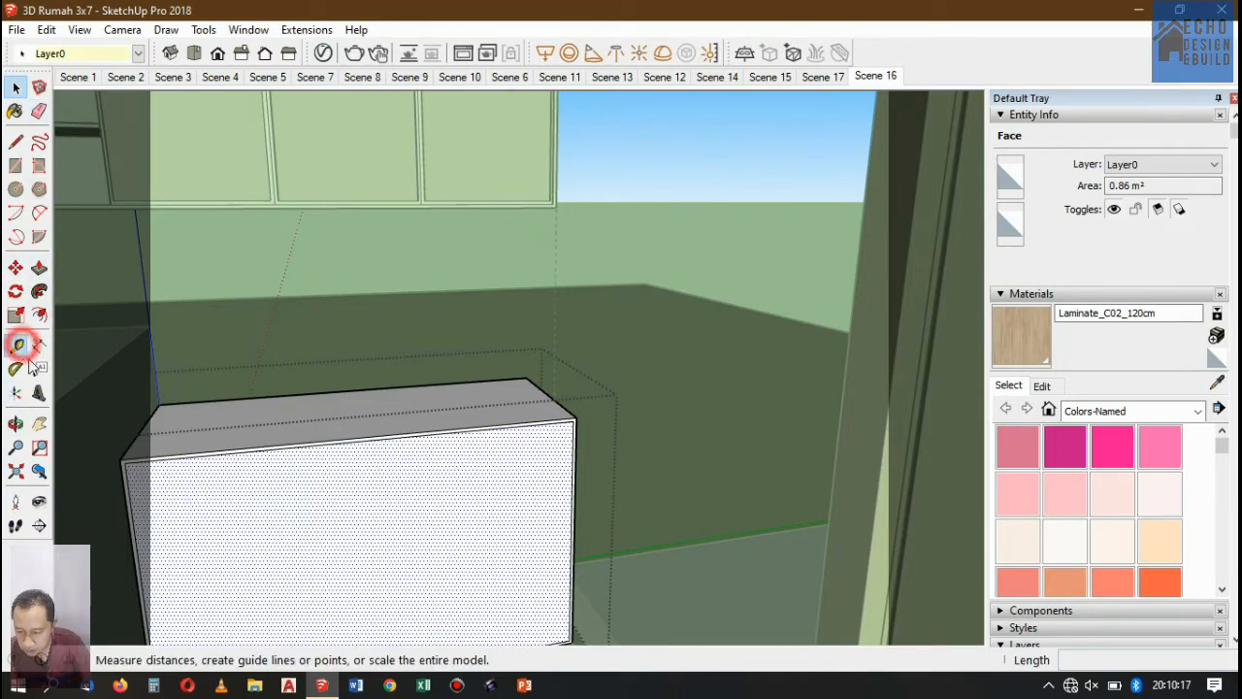
left_click(125, 462)
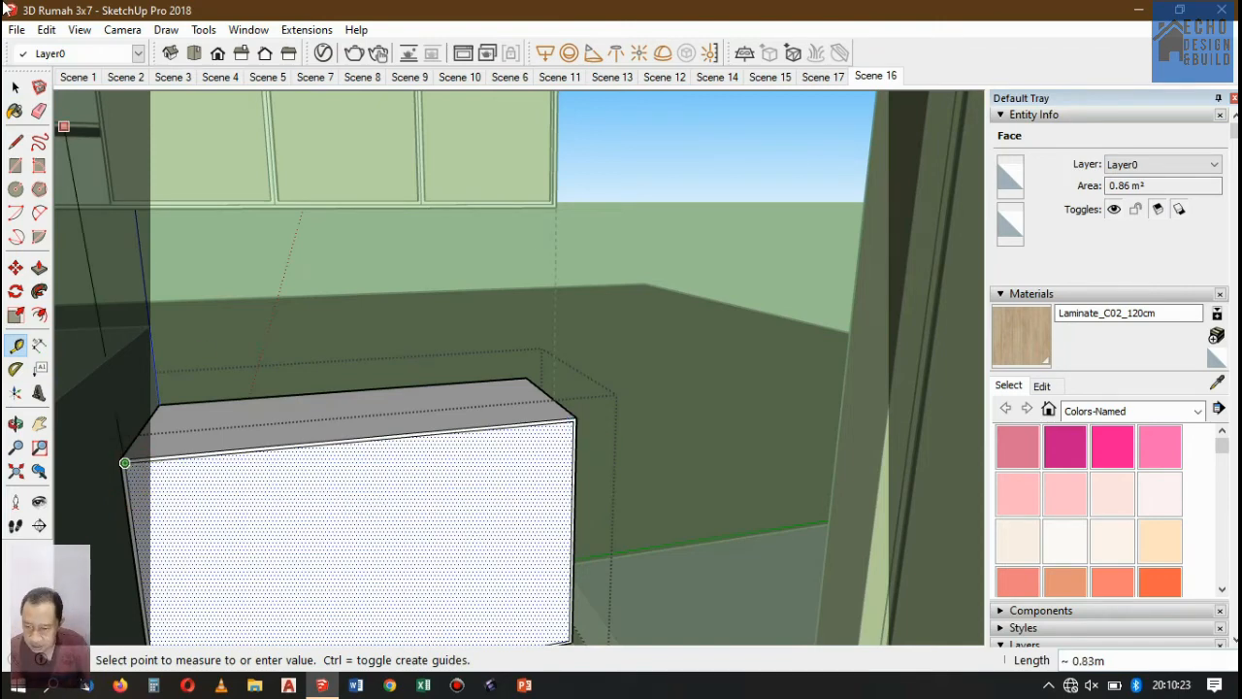
left_click(16, 87)
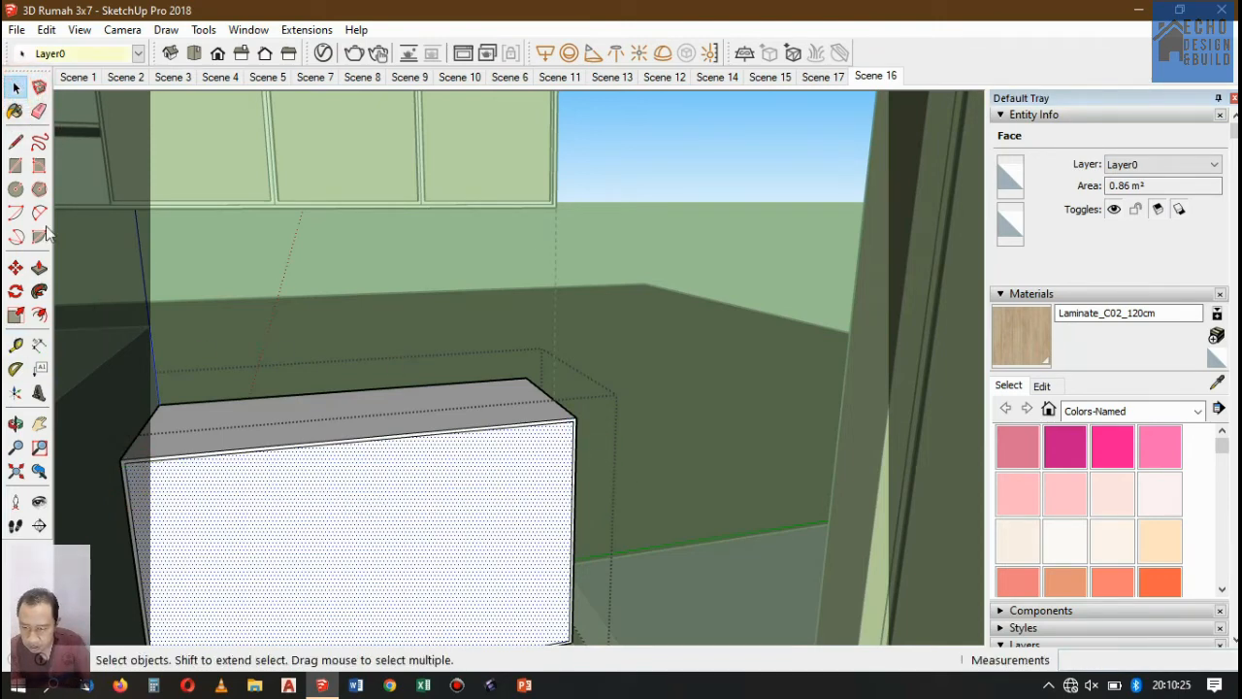
Divide the base cabinet's inner front face with a full-height vertical line 0.4 m from its right corner.
left_click(15, 141)
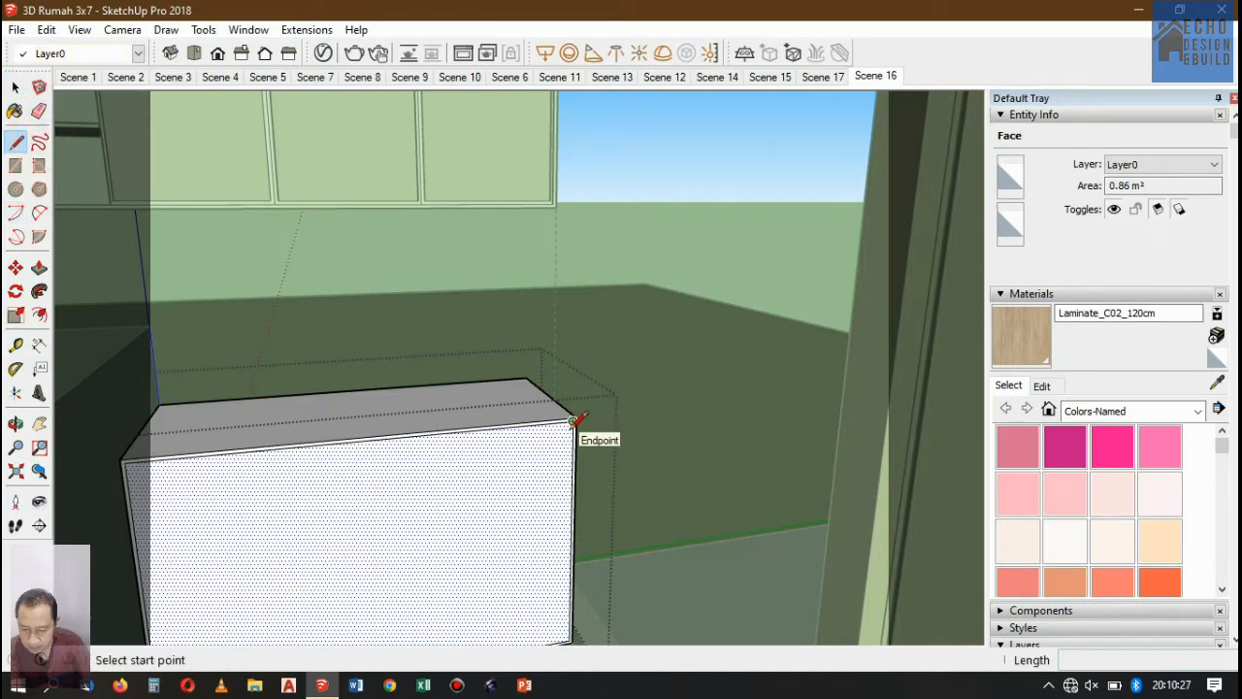
left_click(572, 419)
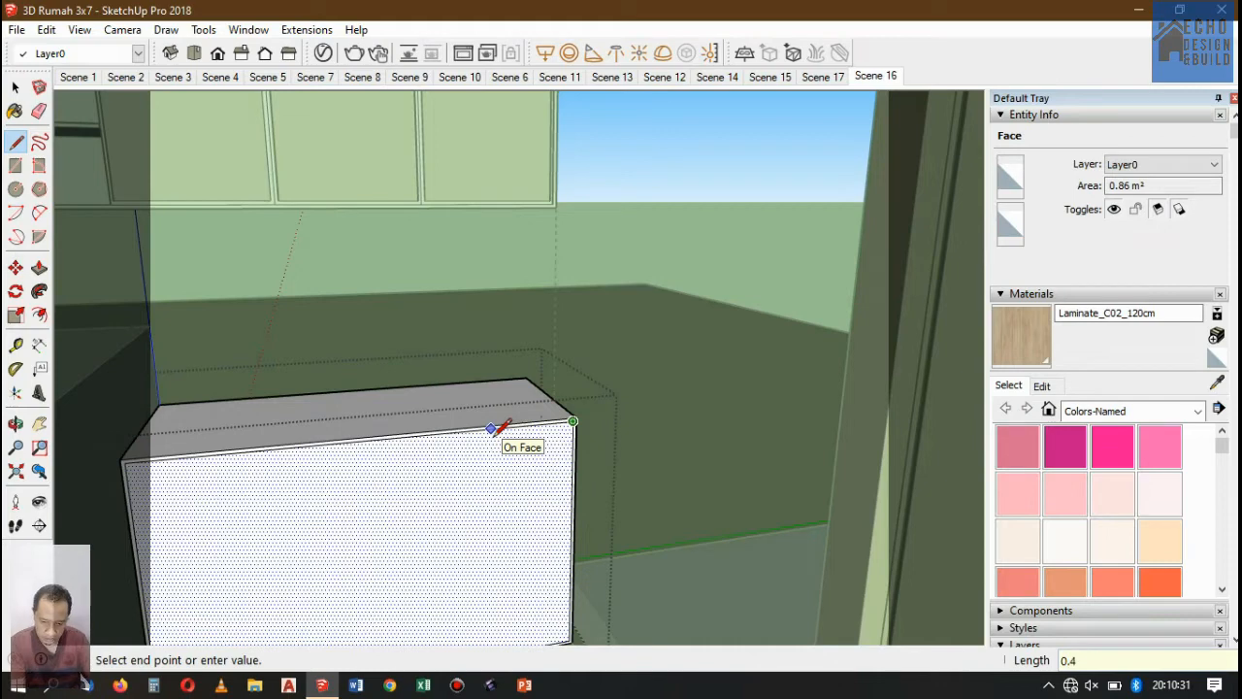
key("Return")
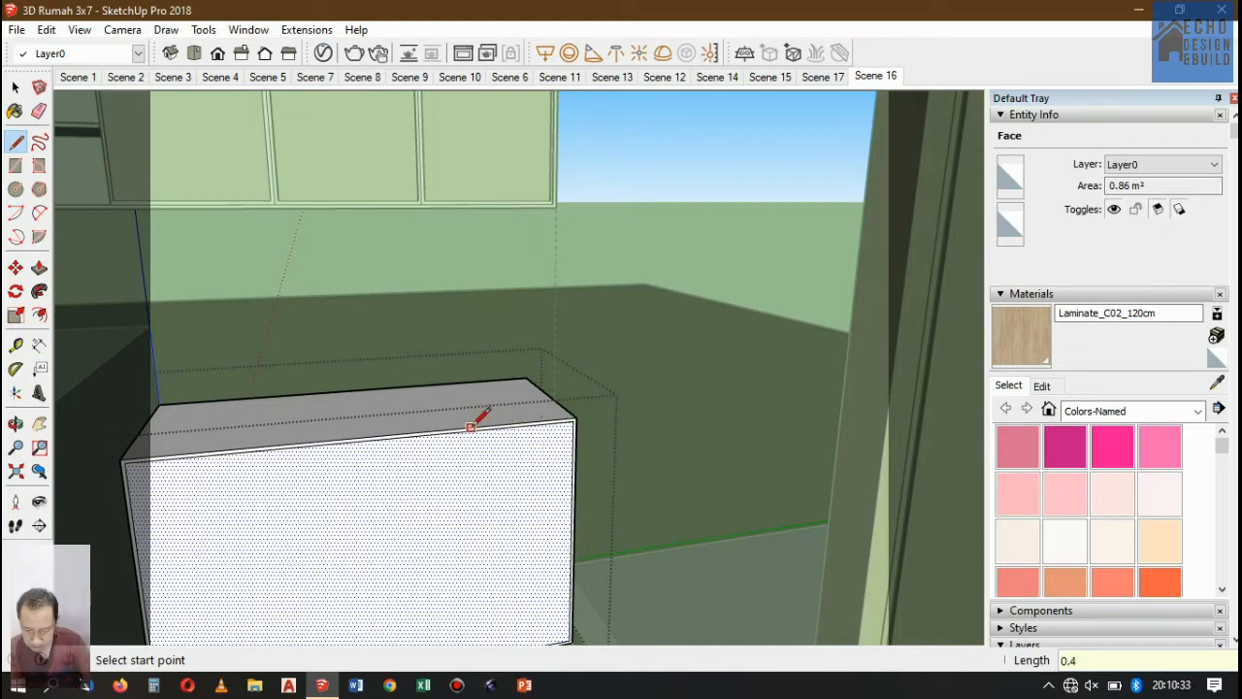
left_click(439, 433)
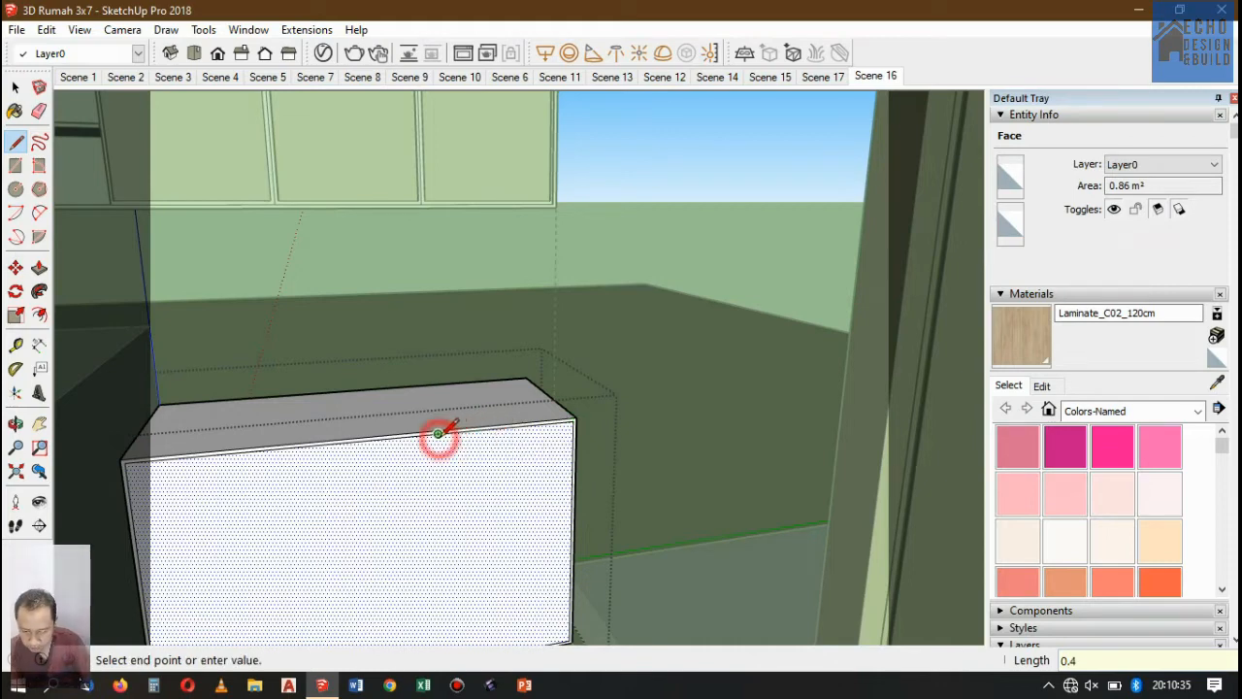
scroll(448, 438, "down", 3)
left_click(446, 580)
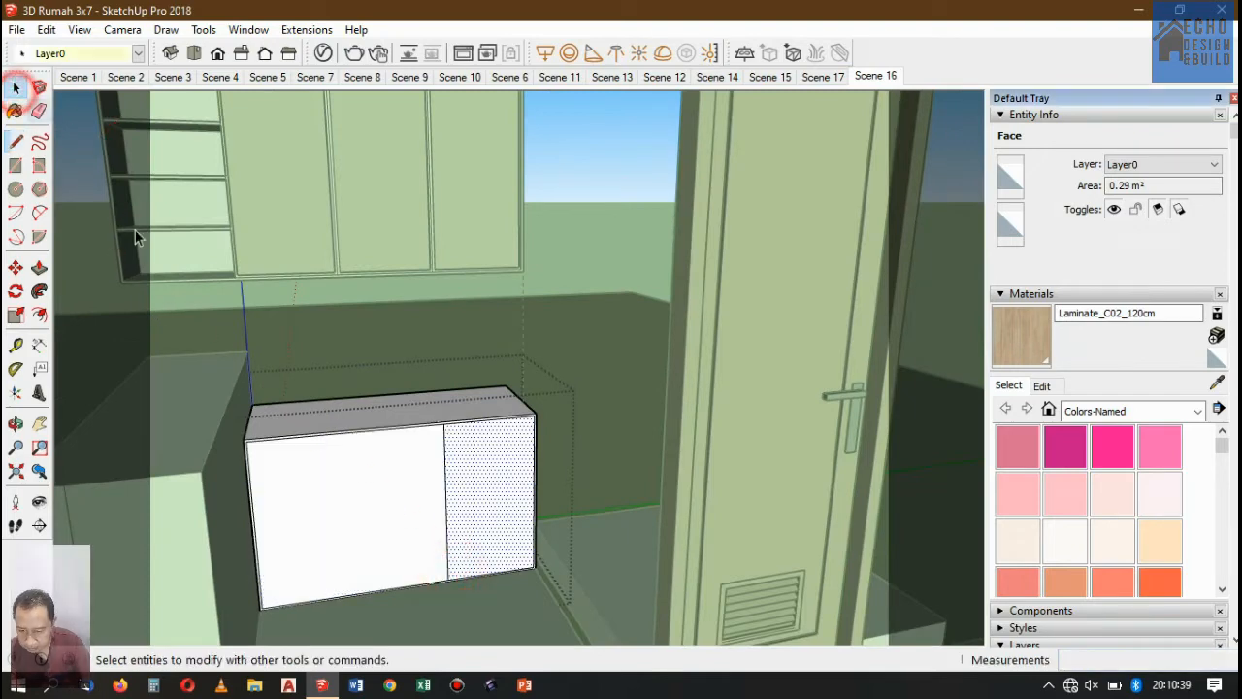
Split the remaining wide front face with a full-height vertical line 0.4 m from its left corner, making three door panels.
left_click(15, 87)
scroll(349, 485, "up", 2)
left_click(348, 475)
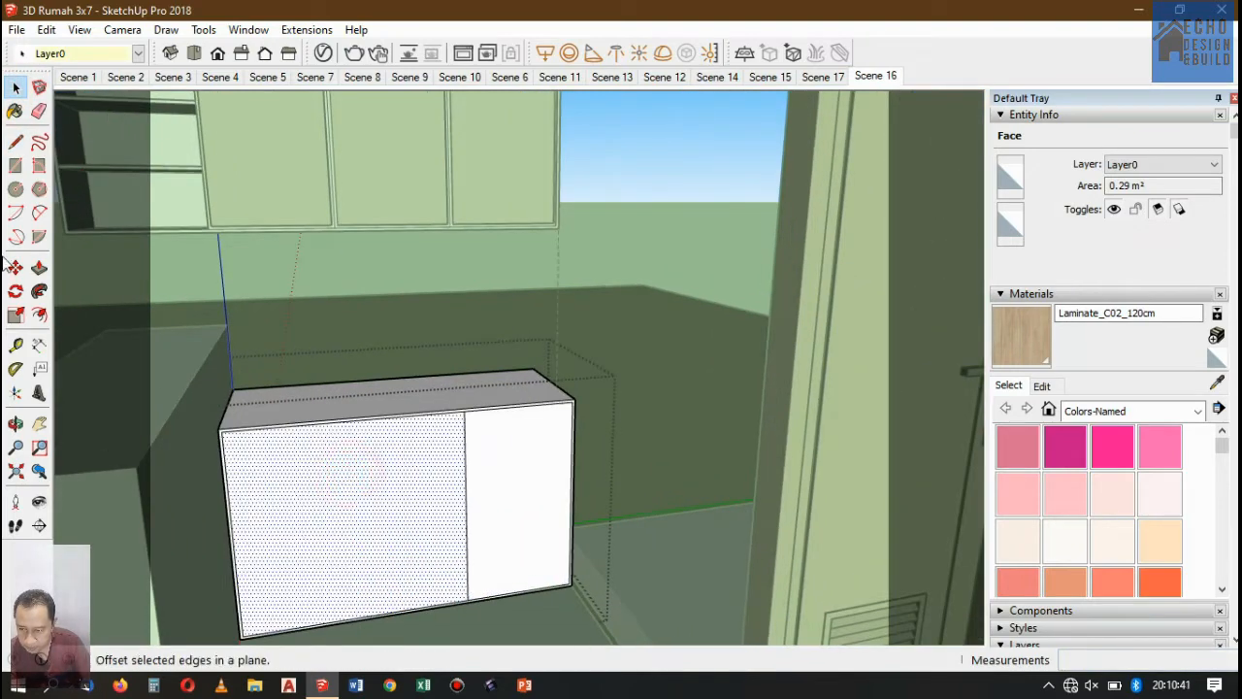
left_click(15, 141)
scroll(249, 442, "up", 3)
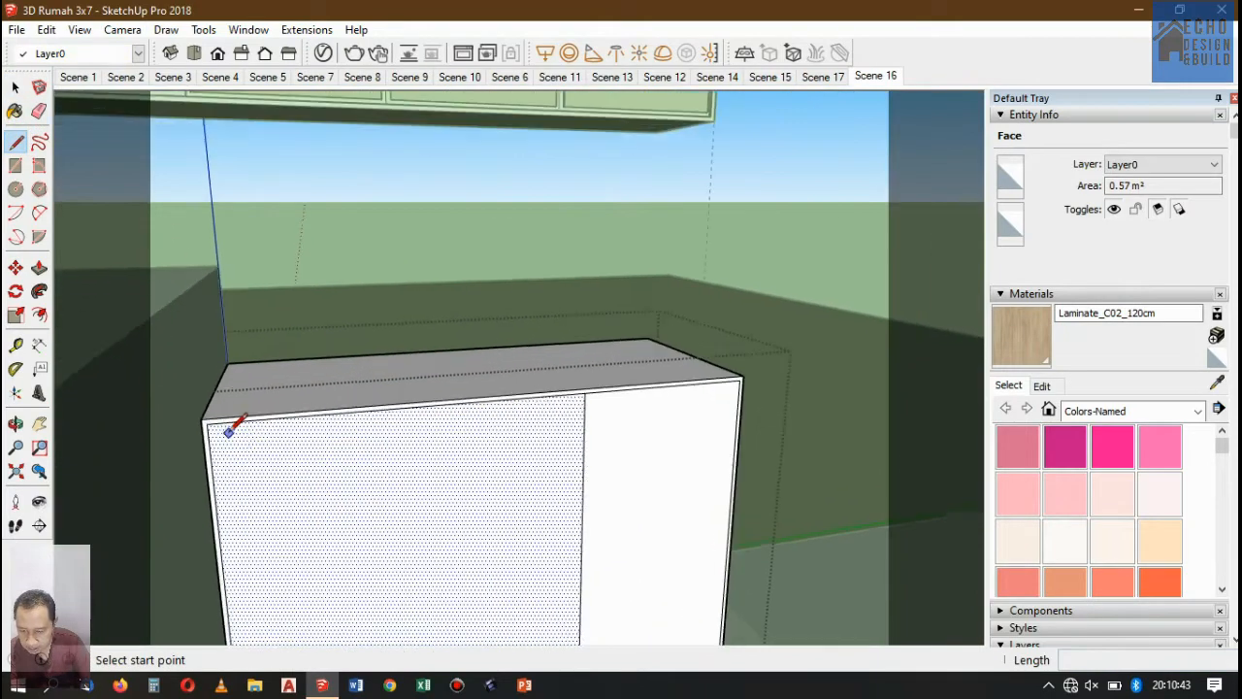
left_click(204, 424)
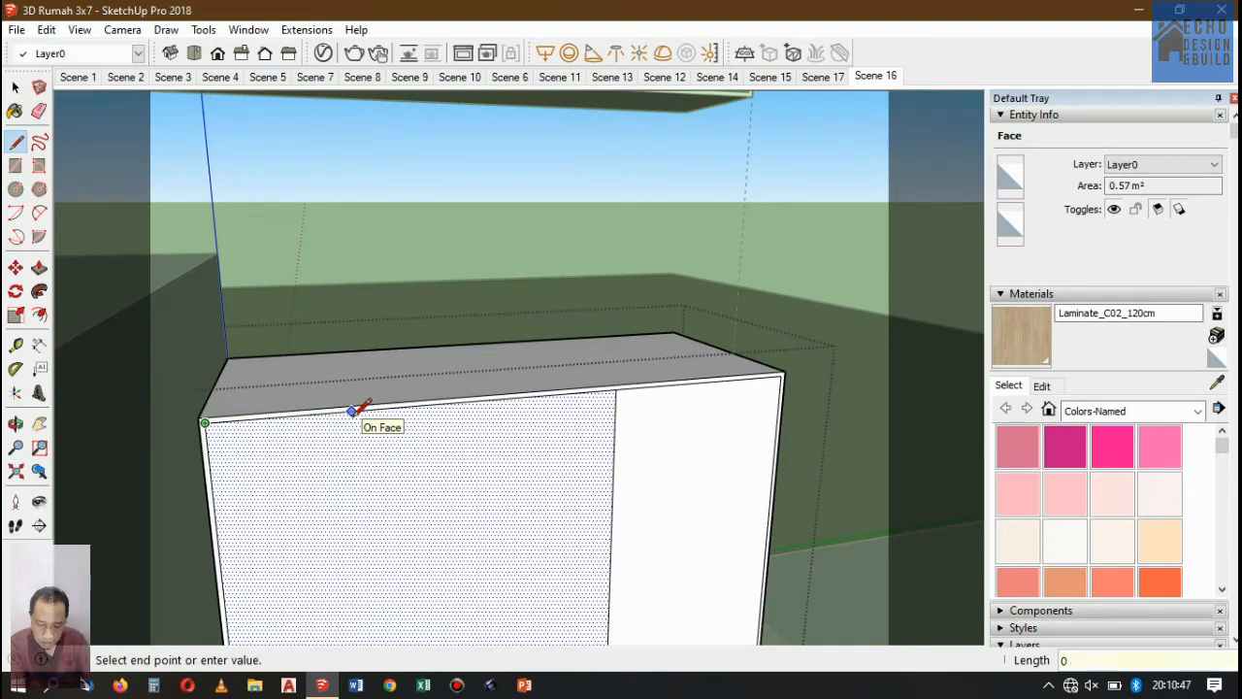
key("Return")
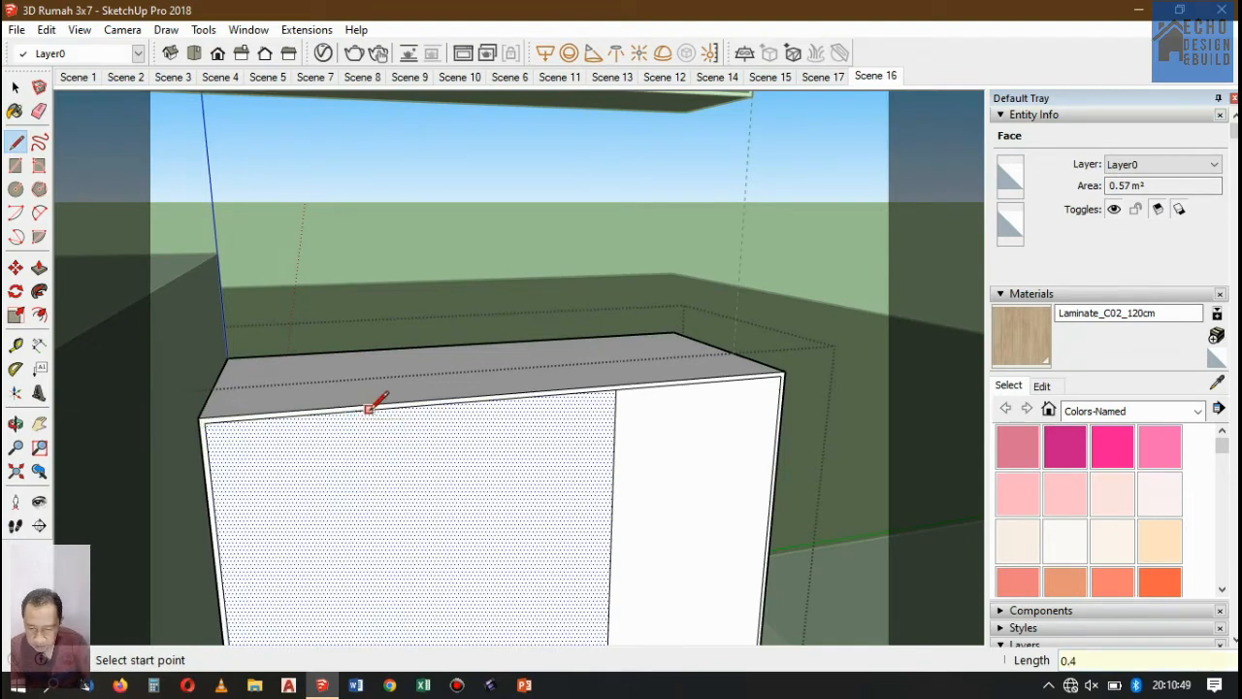
left_click(434, 403)
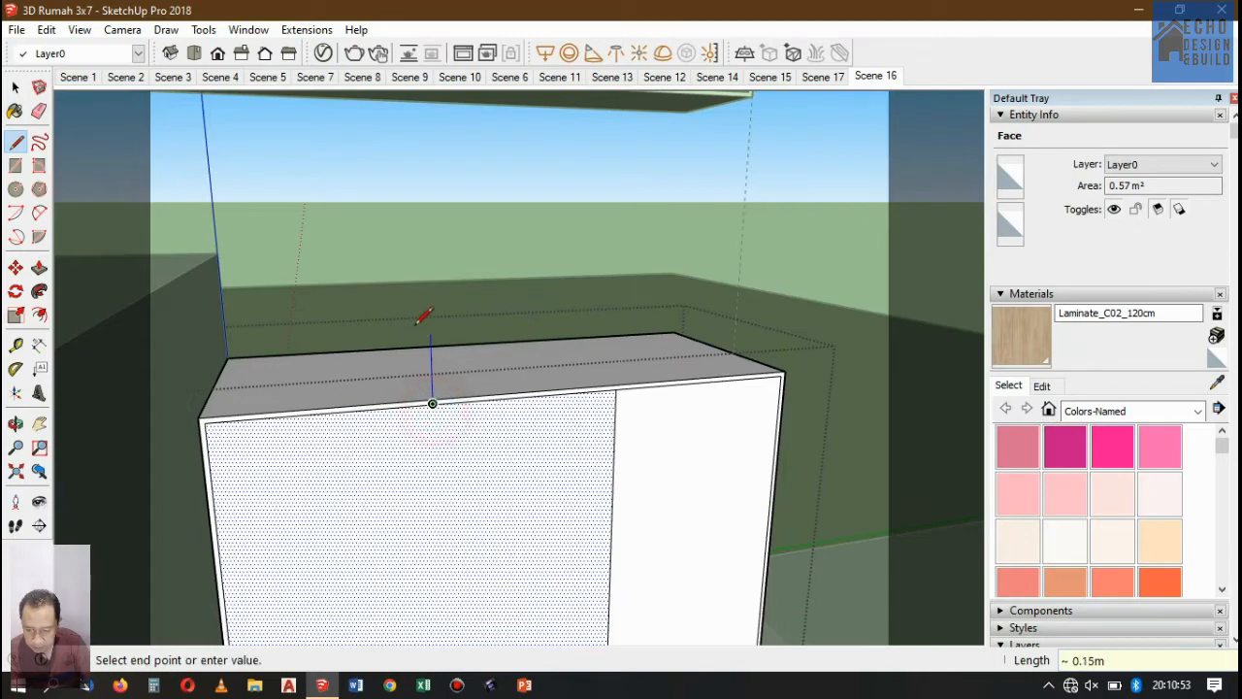
scroll(430, 352, "down", 5)
scroll(430, 380, "up", 3)
scroll(419, 409, "up", 3)
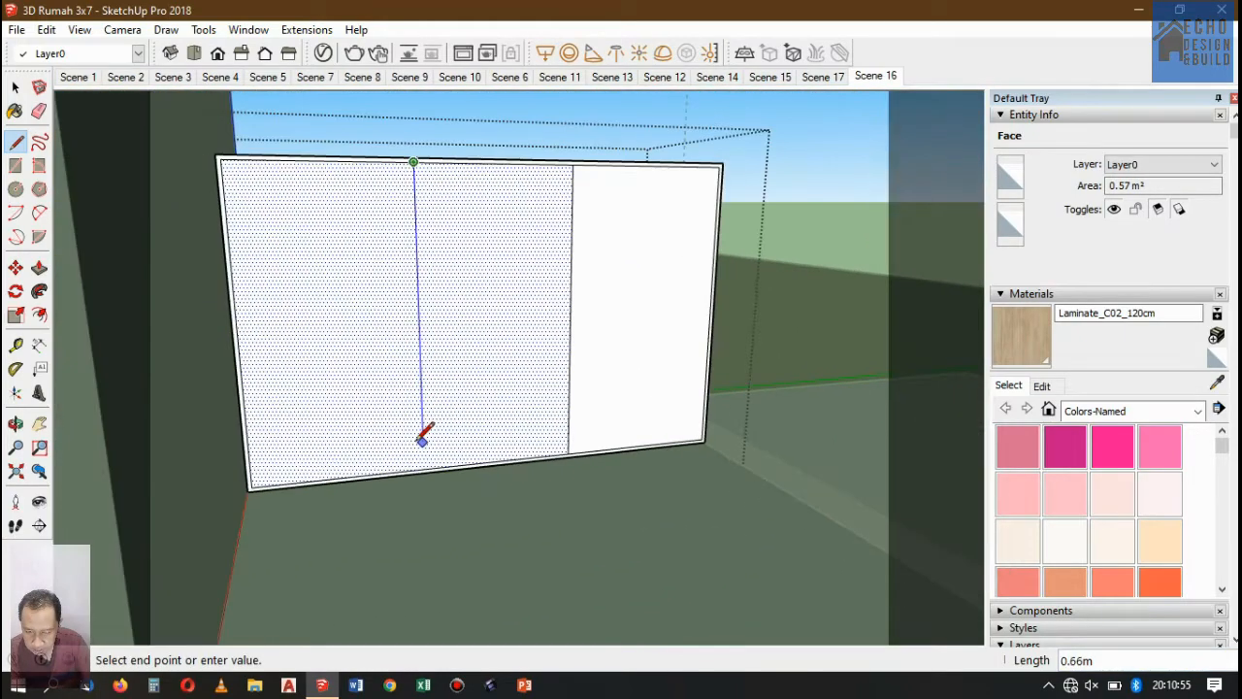
left_click(423, 468)
scroll(398, 344, "down", 5)
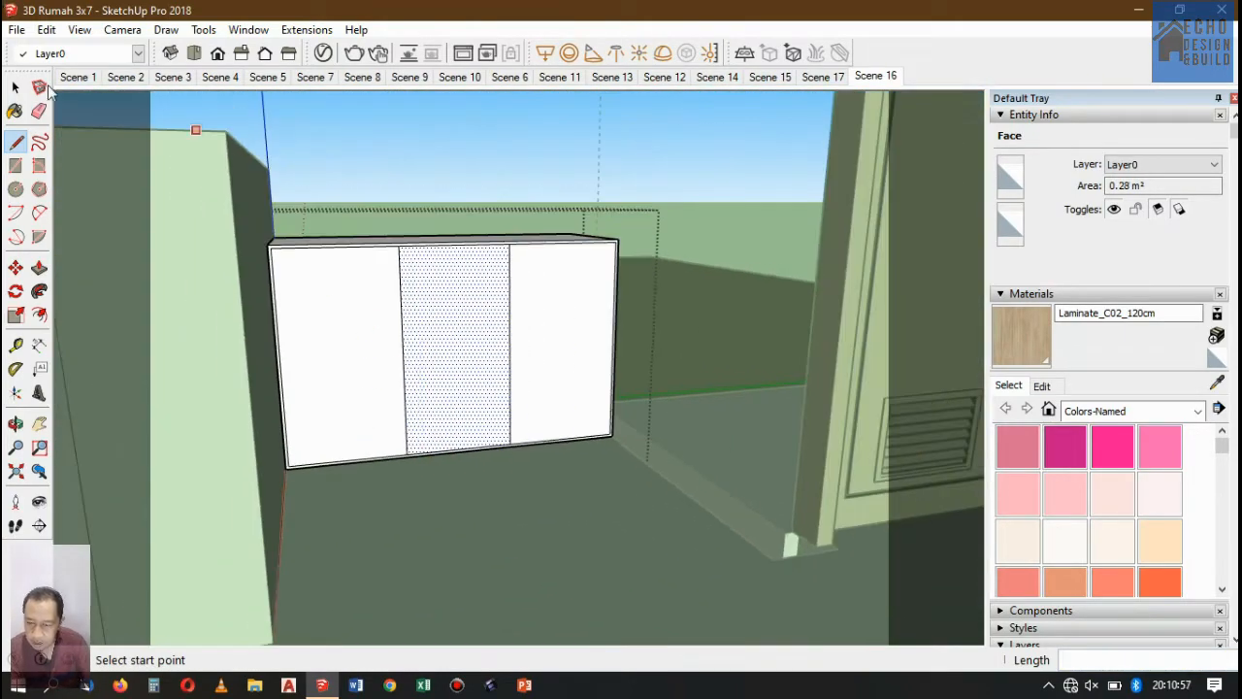
Offset the outline of the base cabinet's left door panel inward by 0.01 m.
left_click(16, 88)
left_click(383, 272)
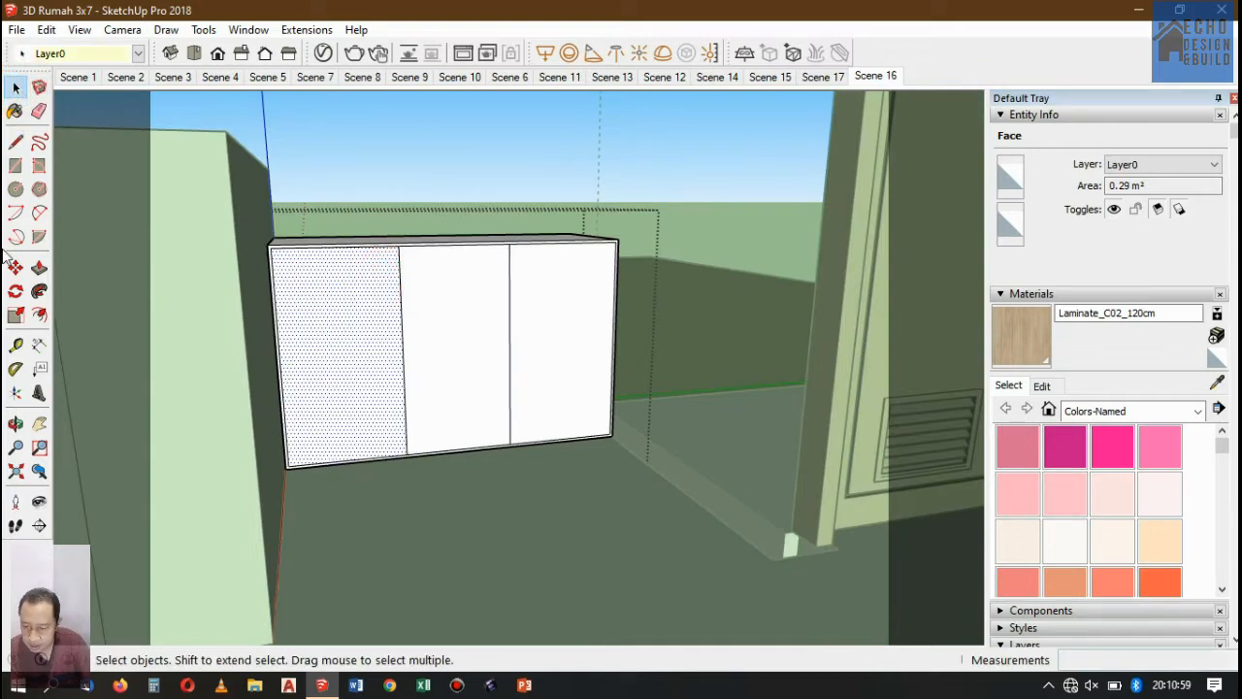
left_click(39, 314)
scroll(361, 289, "up", 5)
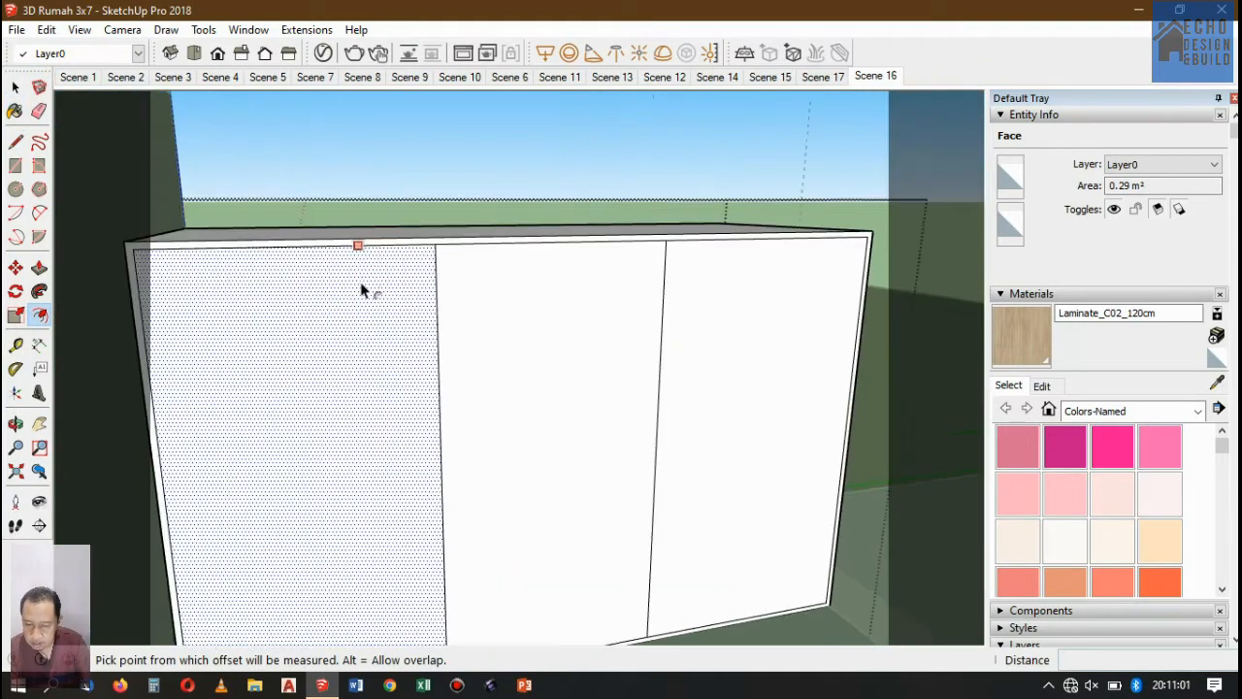
left_click(357, 249)
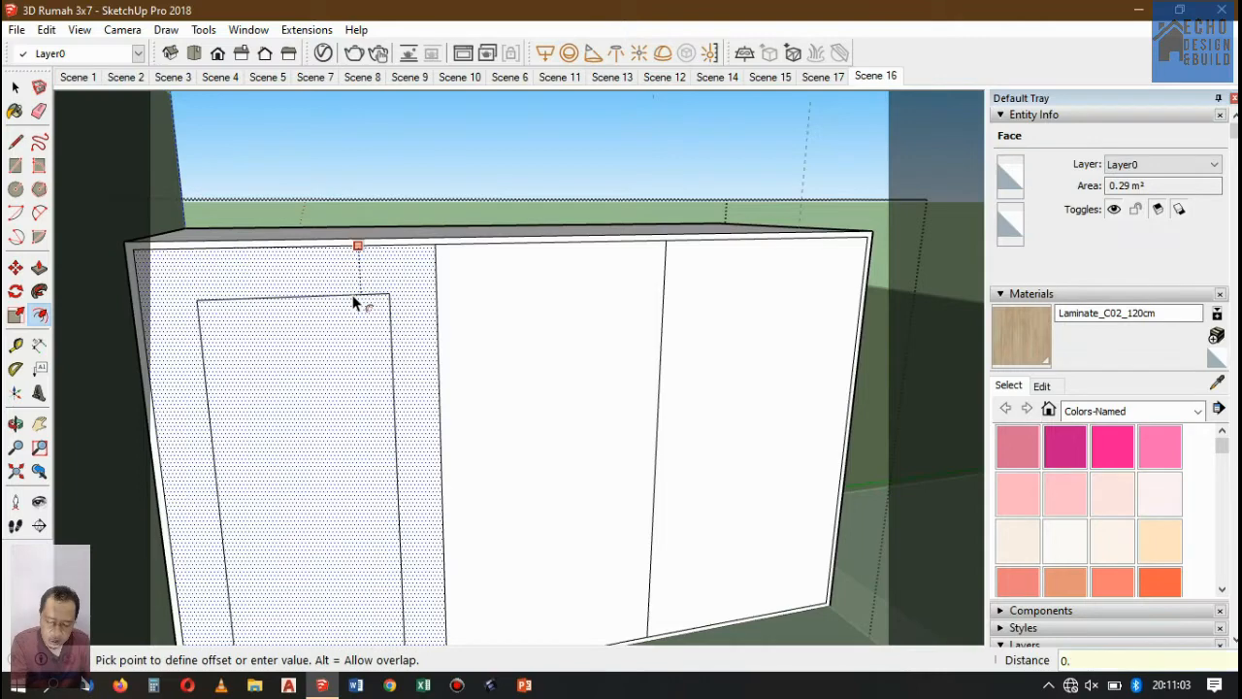
type("0.01")
key("Return")
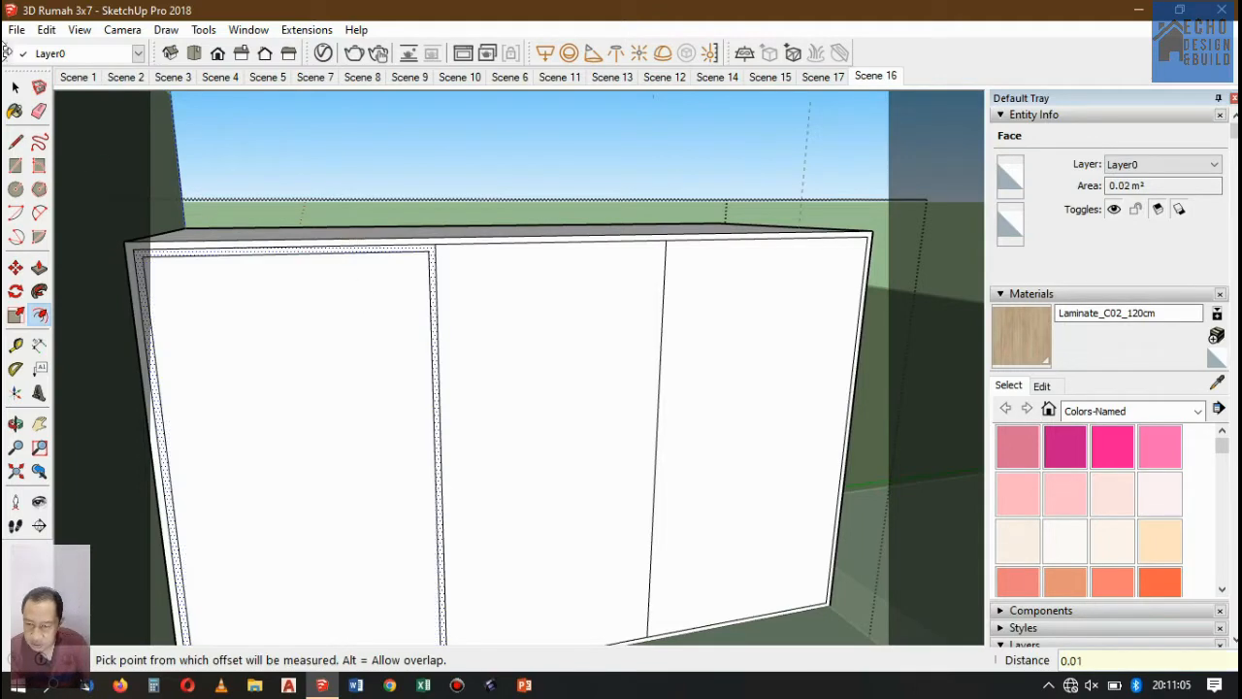
Offset the outline of the base cabinet's middle door panel inward by 0.01 m.
left_click(16, 87)
left_click(502, 281)
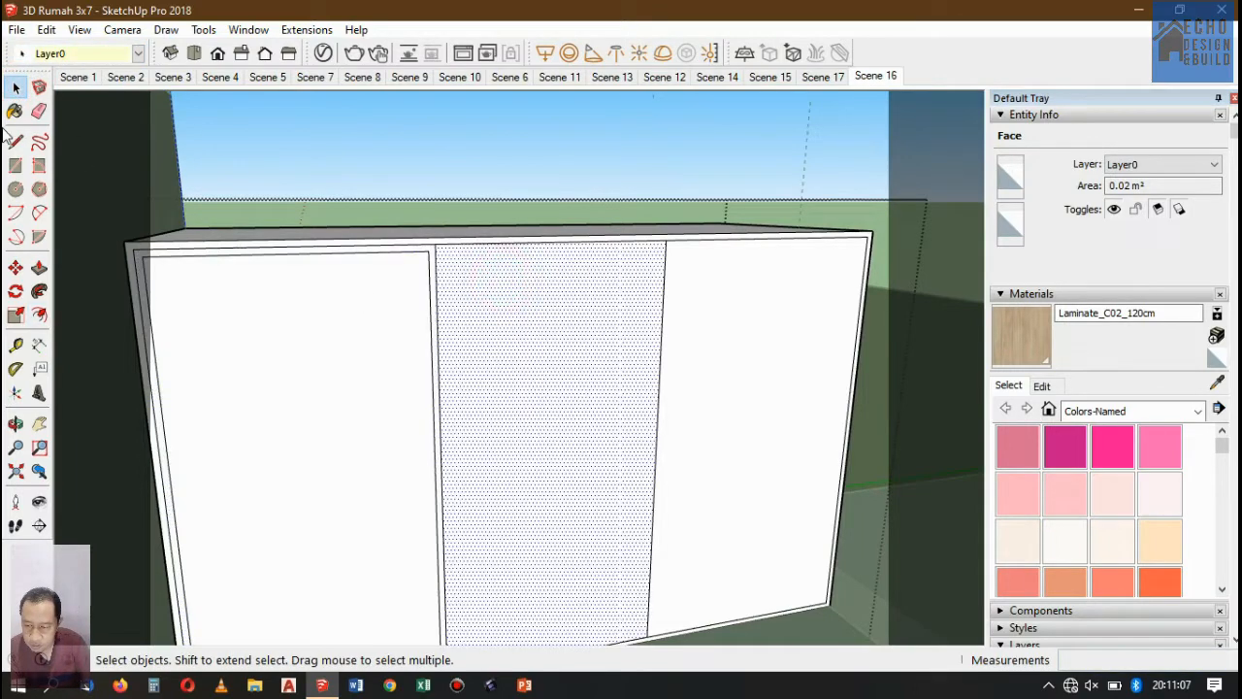
left_click(39, 315)
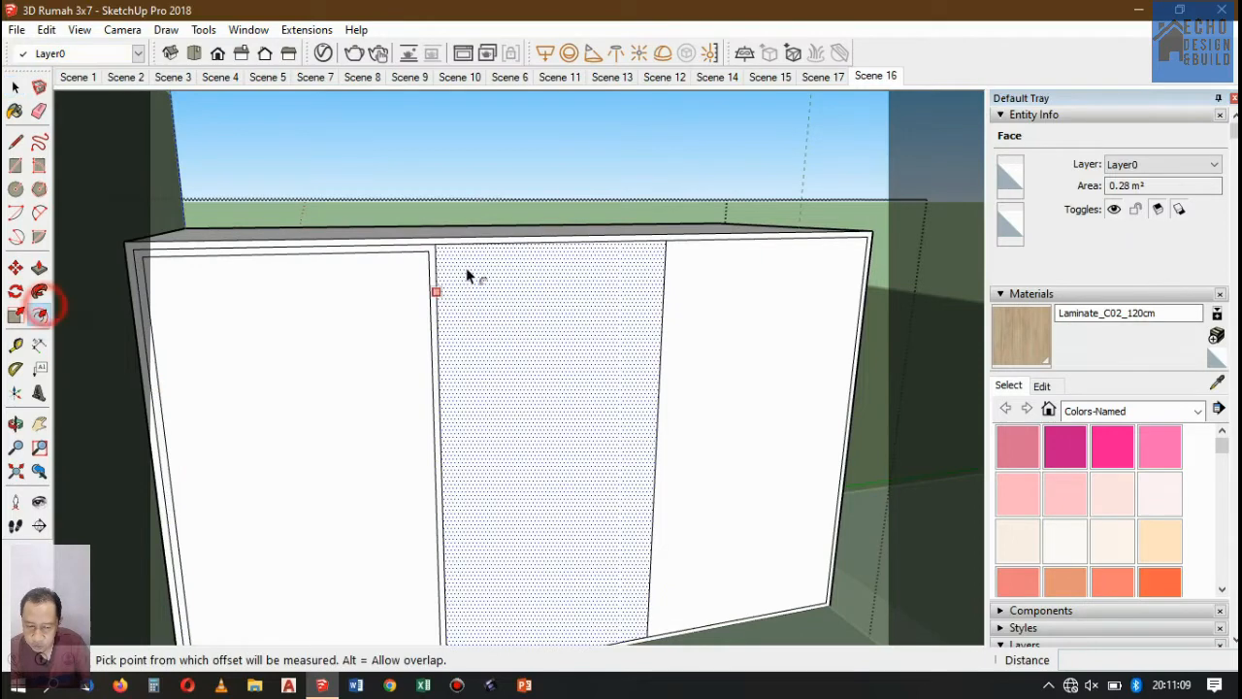
left_click(543, 266)
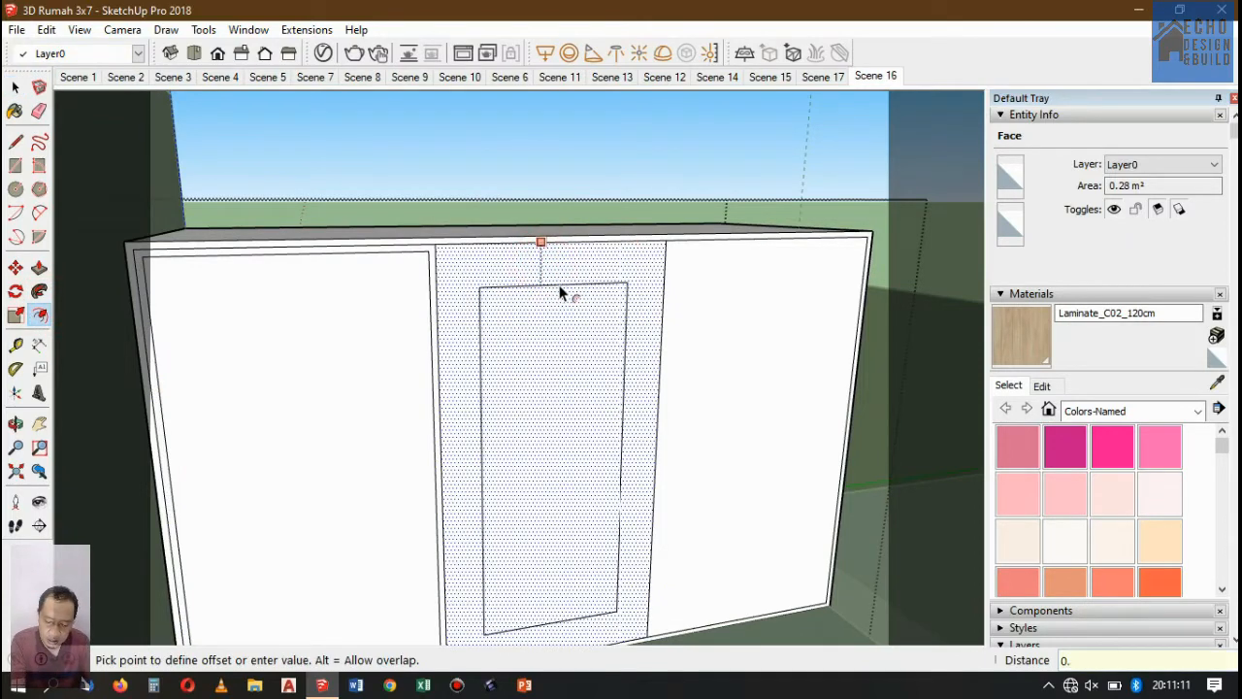
key("Return")
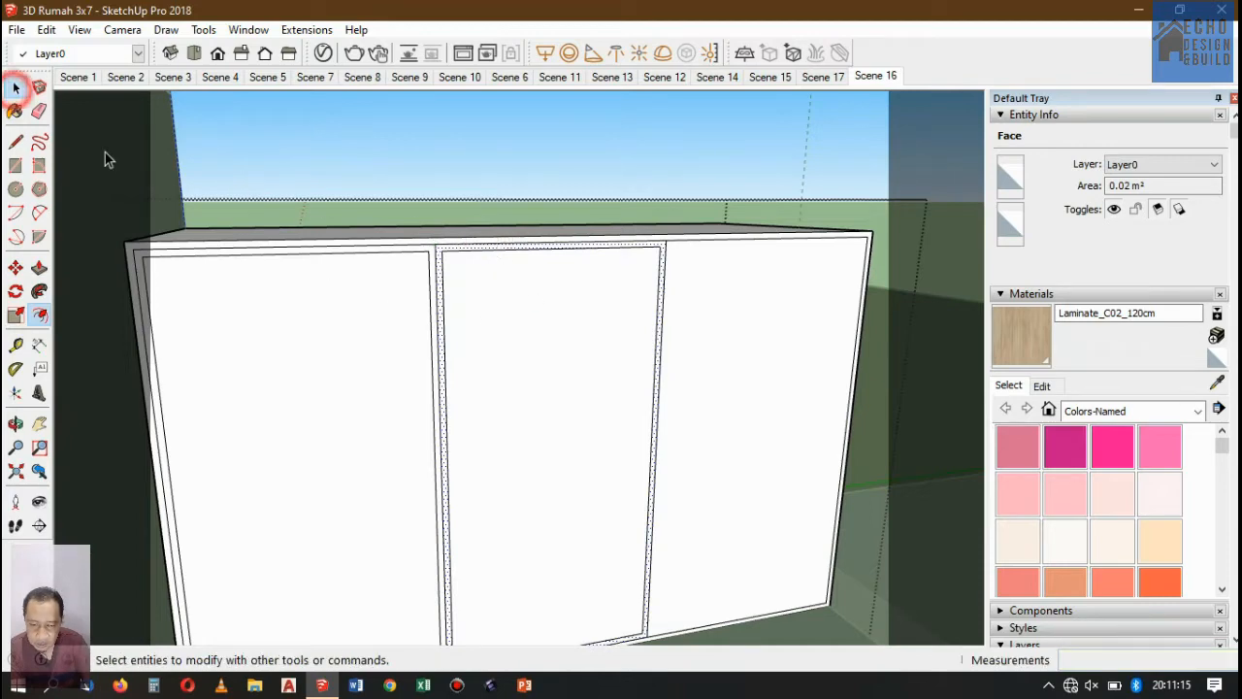
Offset the outline of the base cabinet's right door panel inward by 0.01 m and select its inner face.
left_click(15, 88)
left_click(695, 281)
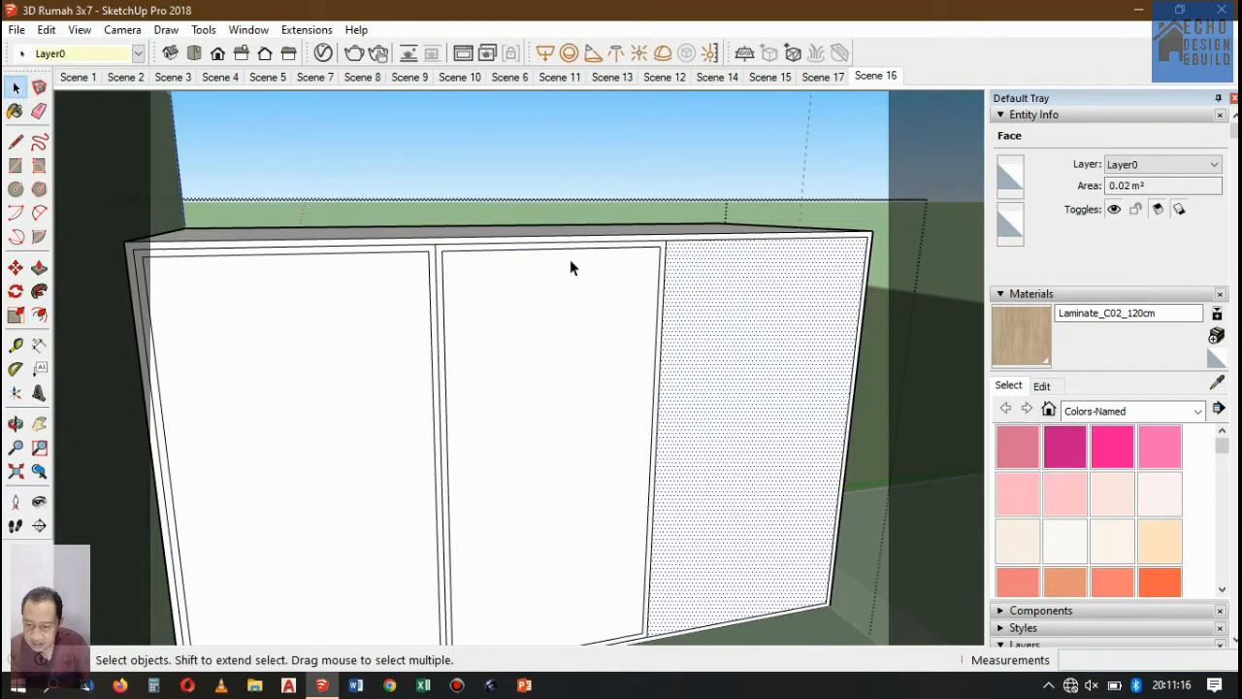
left_click(39, 317)
left_click(724, 243)
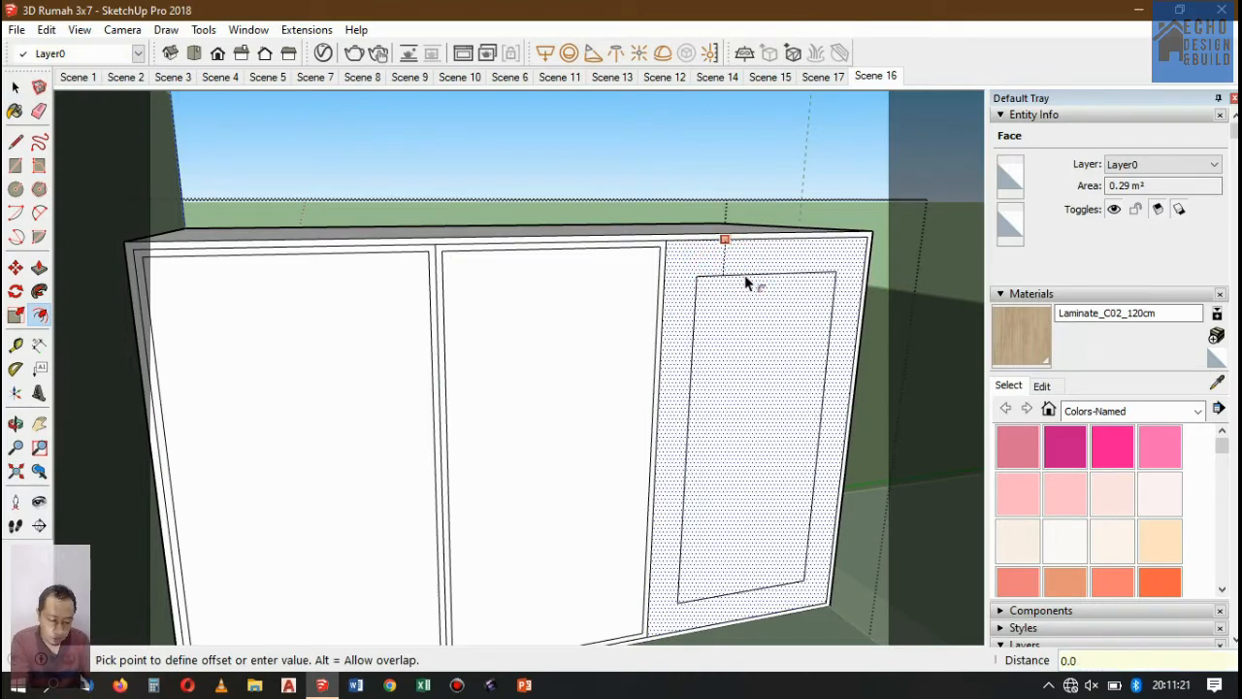
key("Return")
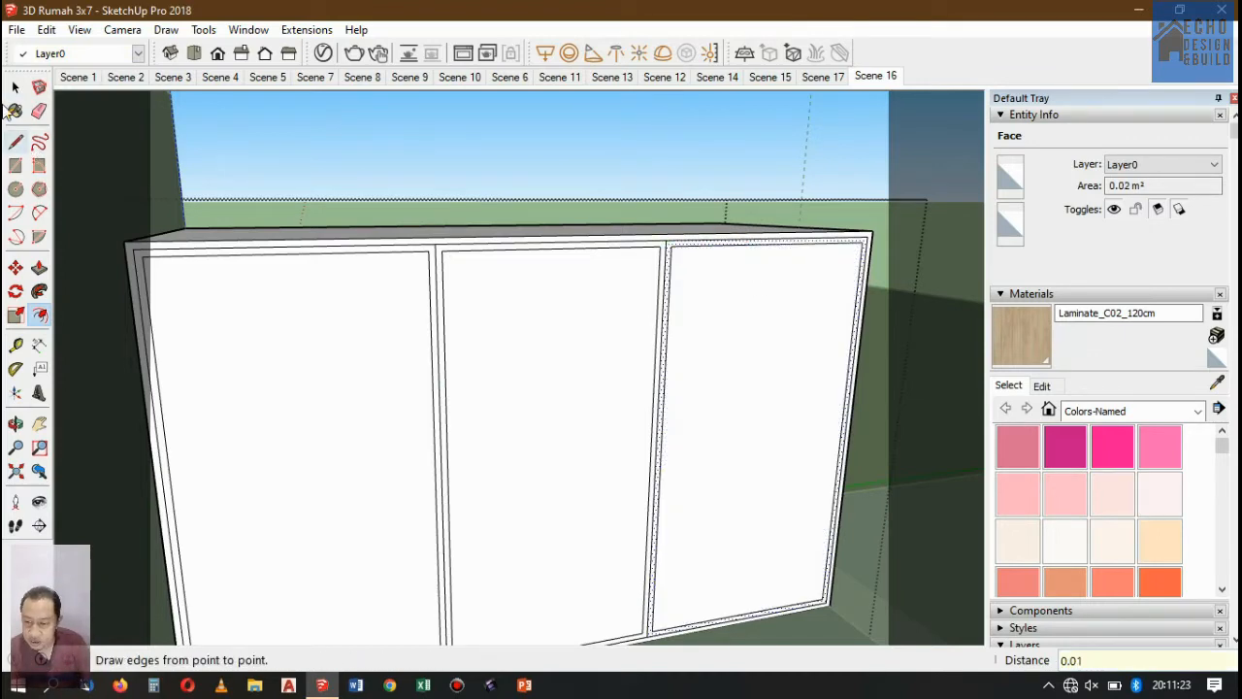
left_click(16, 88)
left_click(711, 301)
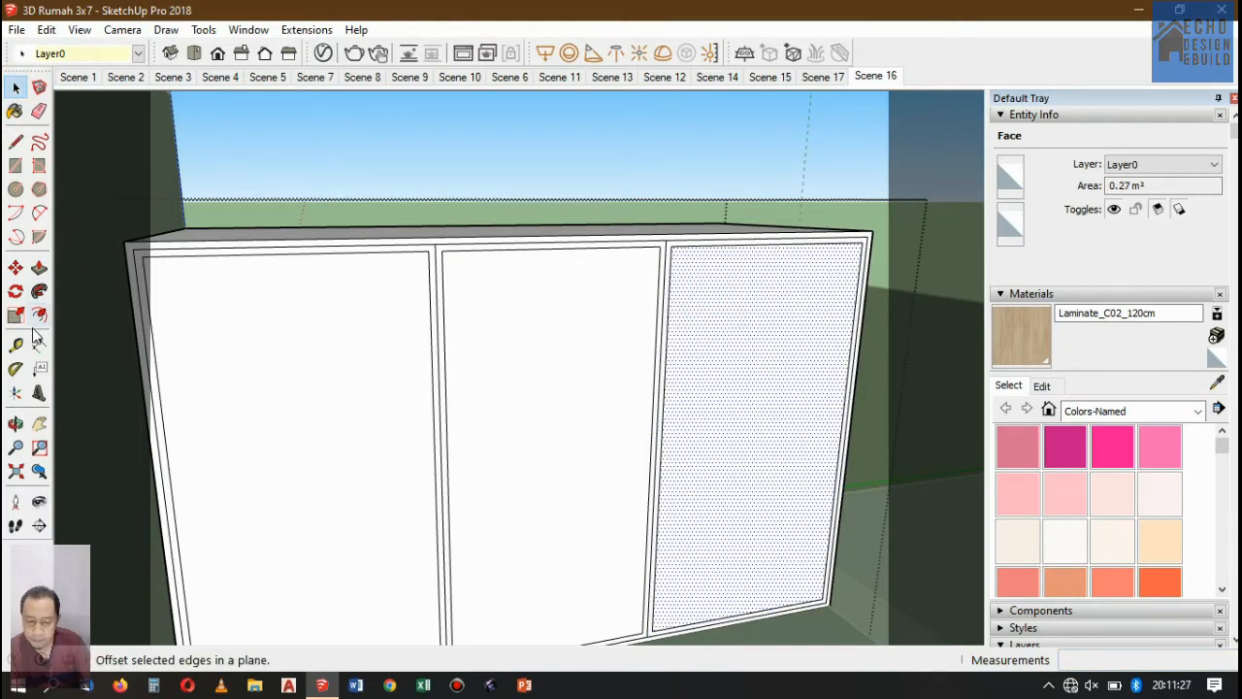
Push the narrow border strip around the base cabinet's right door panel back by 0.01 m.
left_click(39, 268)
left_click(777, 327)
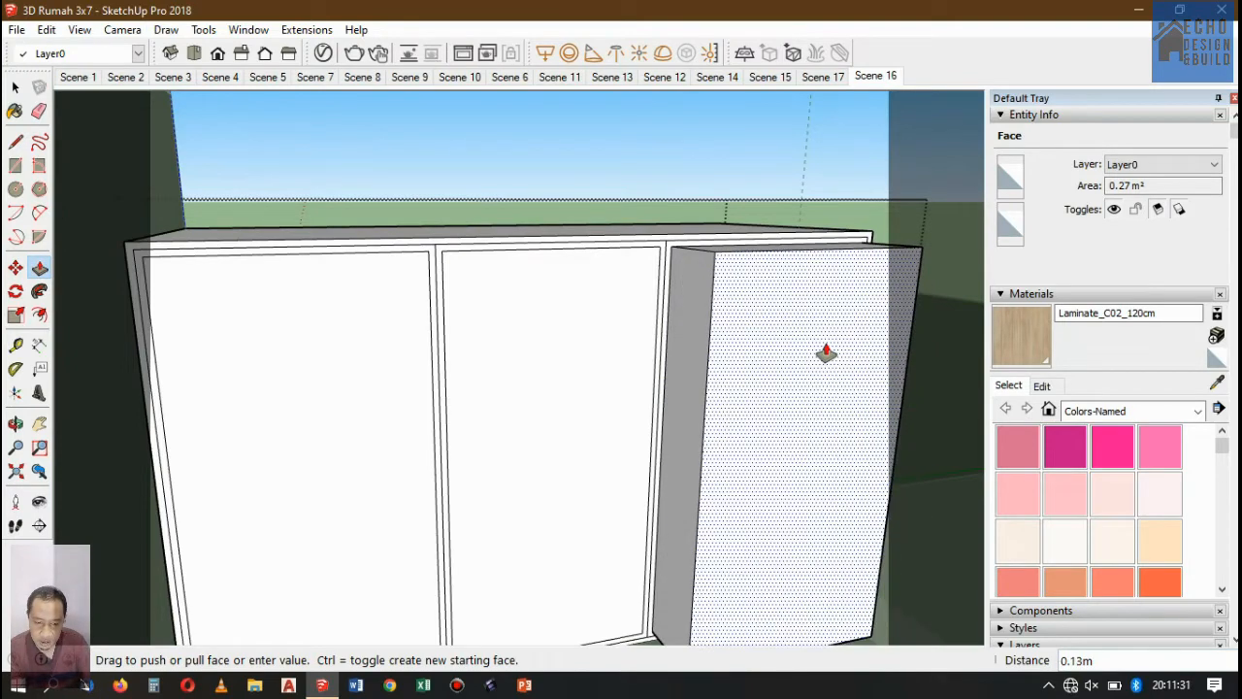
key("Escape")
scroll(655, 243, "up", 3)
left_click(673, 258)
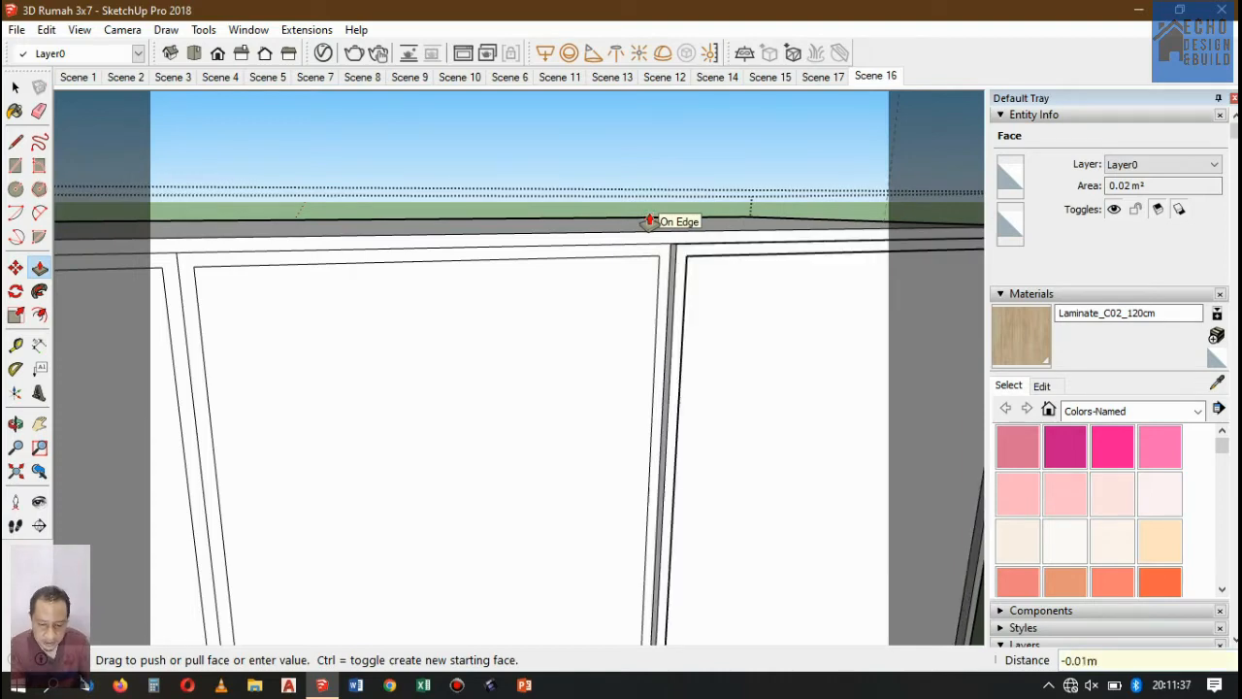
left_click(663, 233)
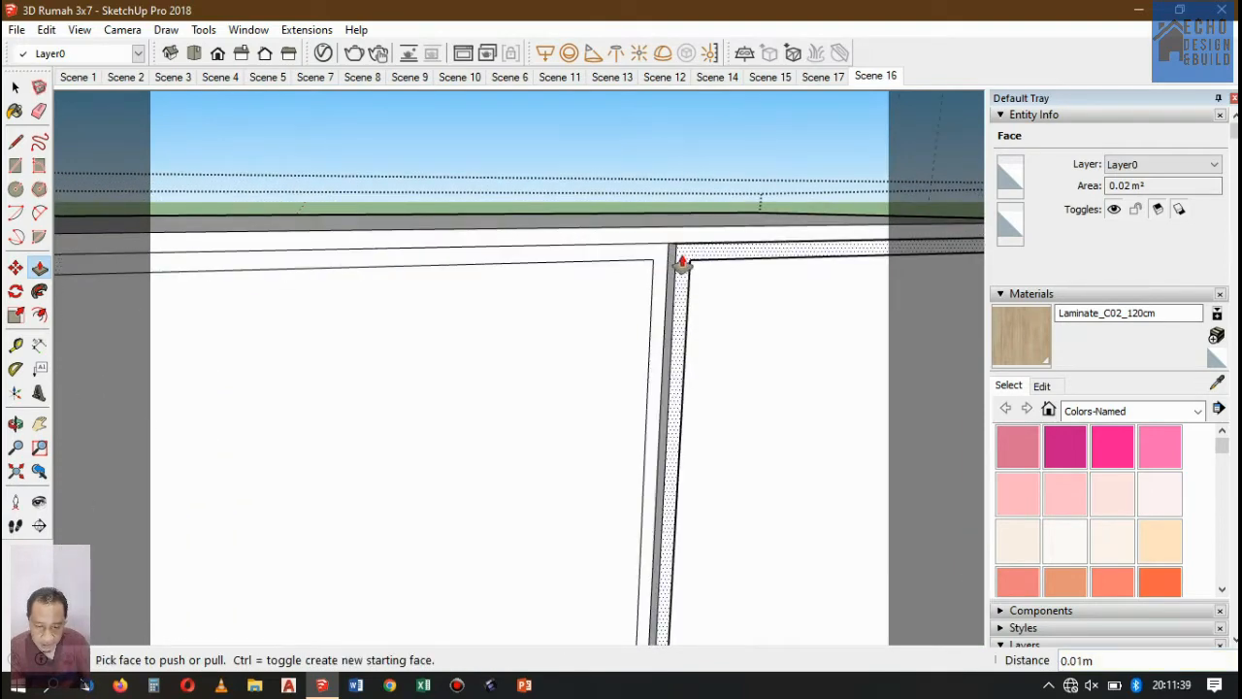
scroll(679, 262, "down", 3)
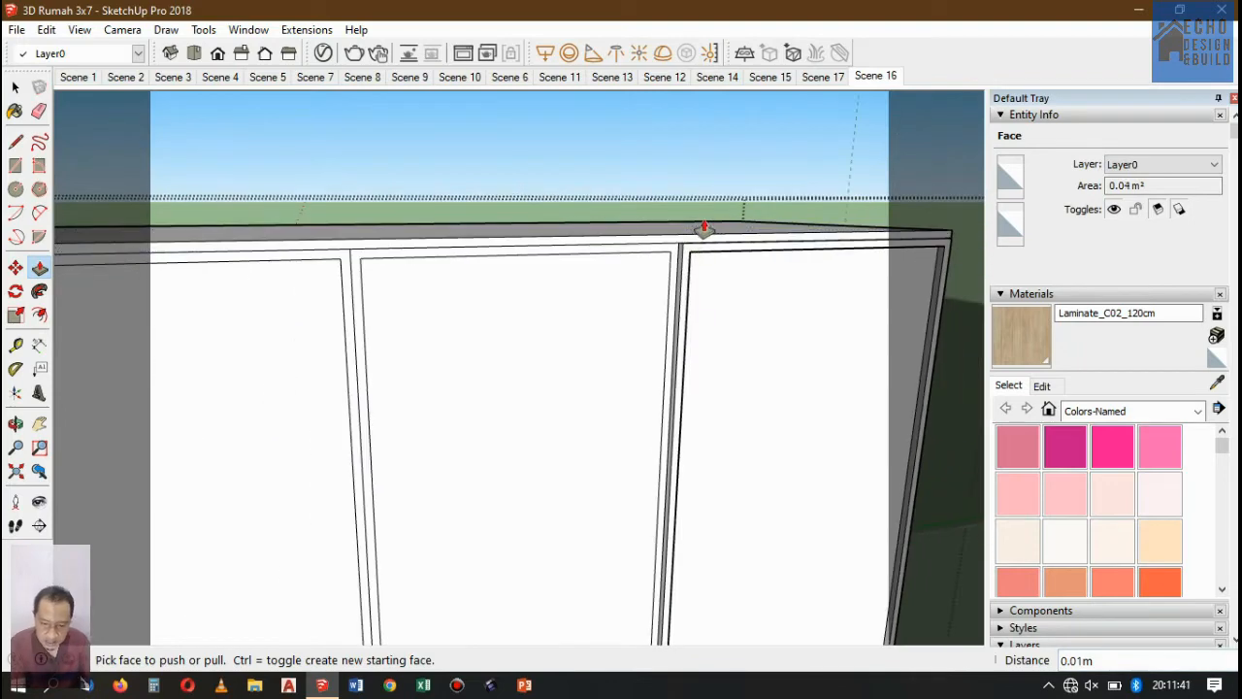
scroll(704, 229, "up", 3)
left_click(692, 252)
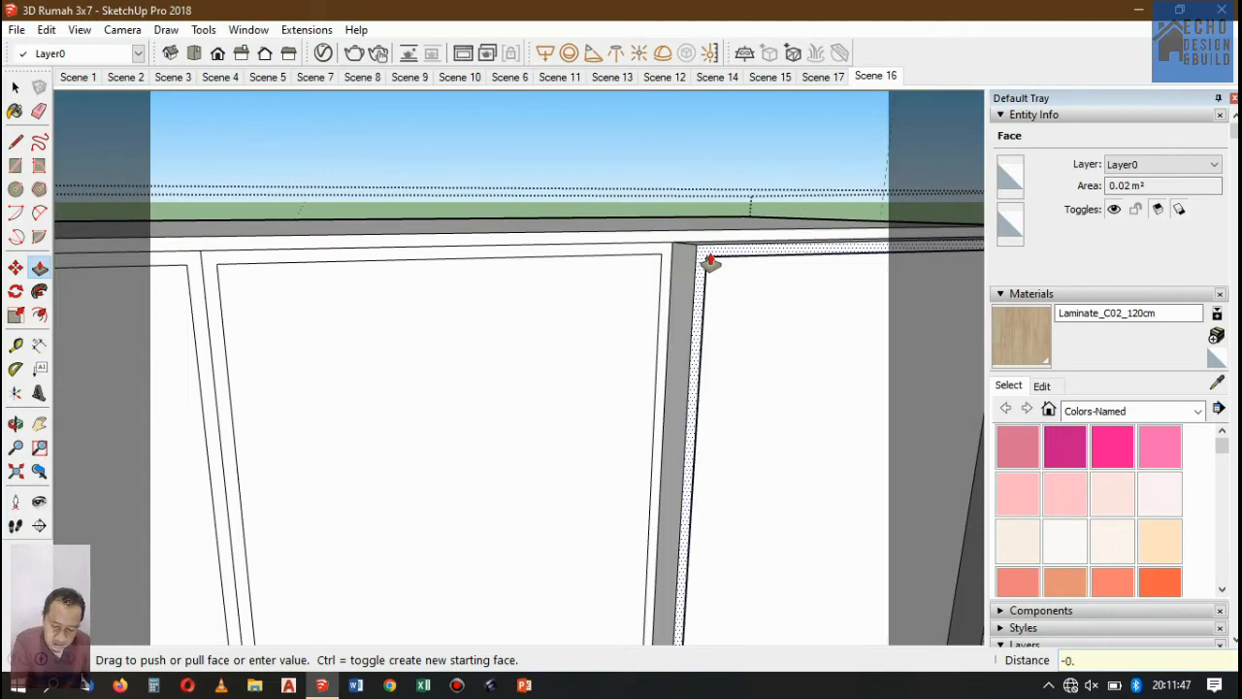
key("Return")
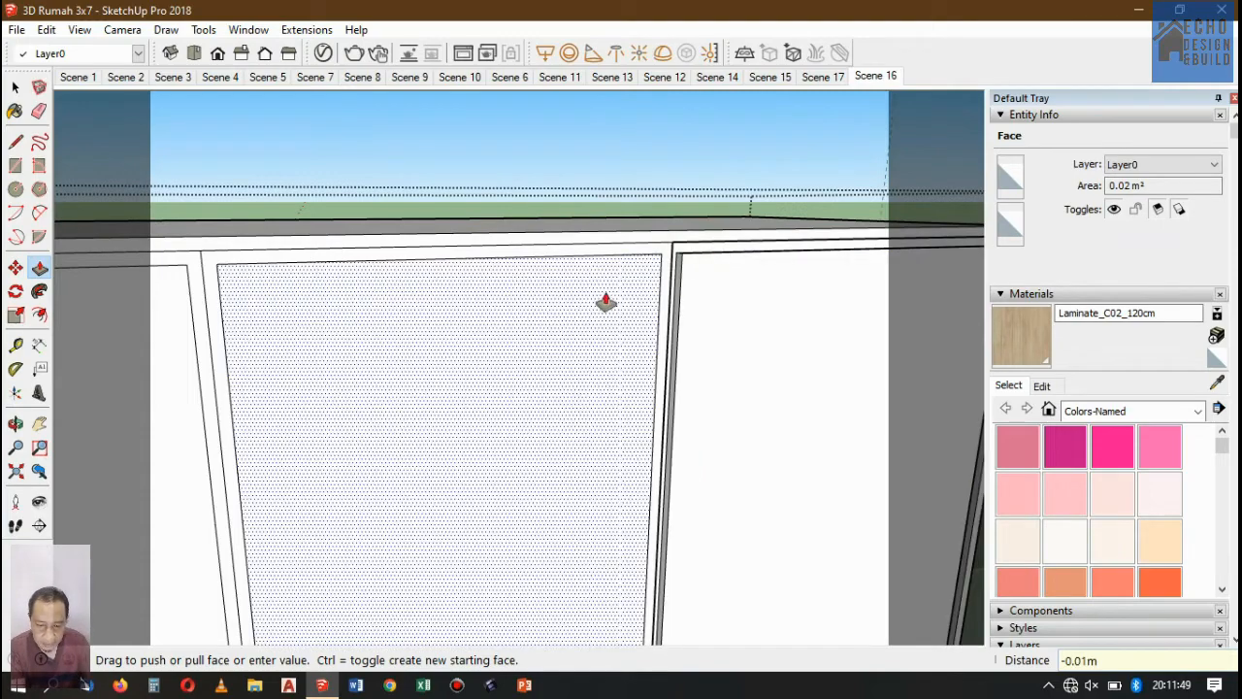
Push the narrow border strip around the base cabinet's middle door panel back by 0.01 m.
scroll(704, 262, "up", 4)
left_click(658, 254)
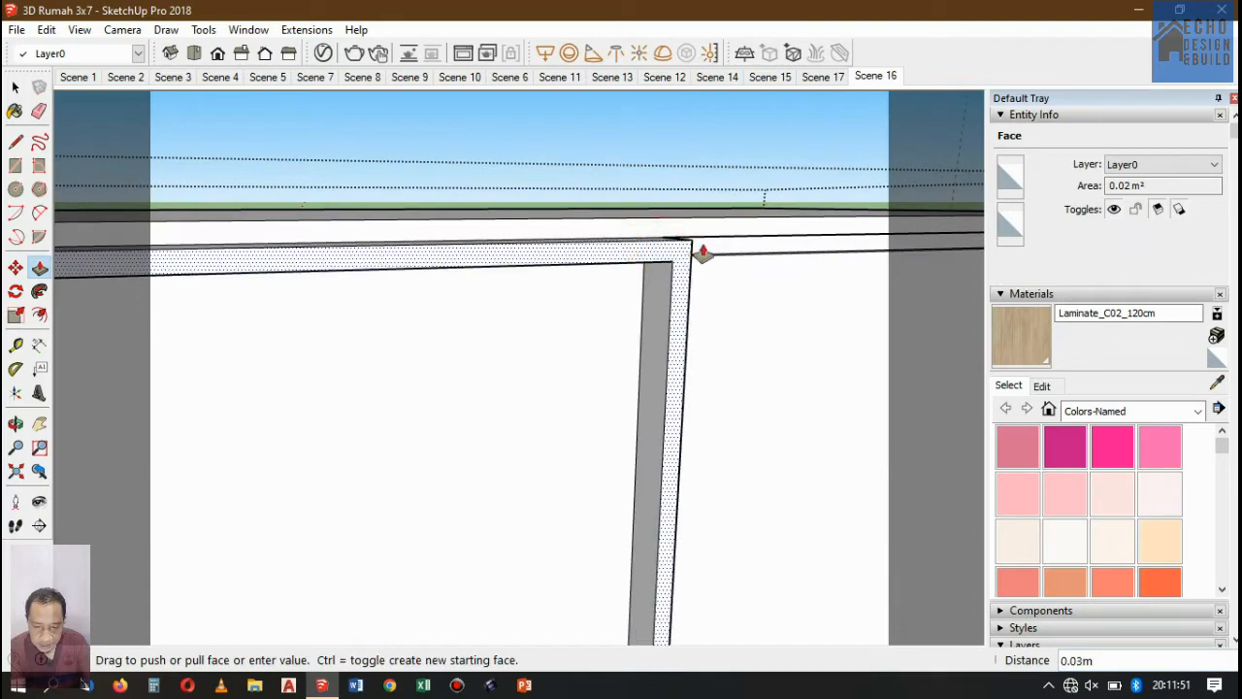
type("-0.01")
key("Return")
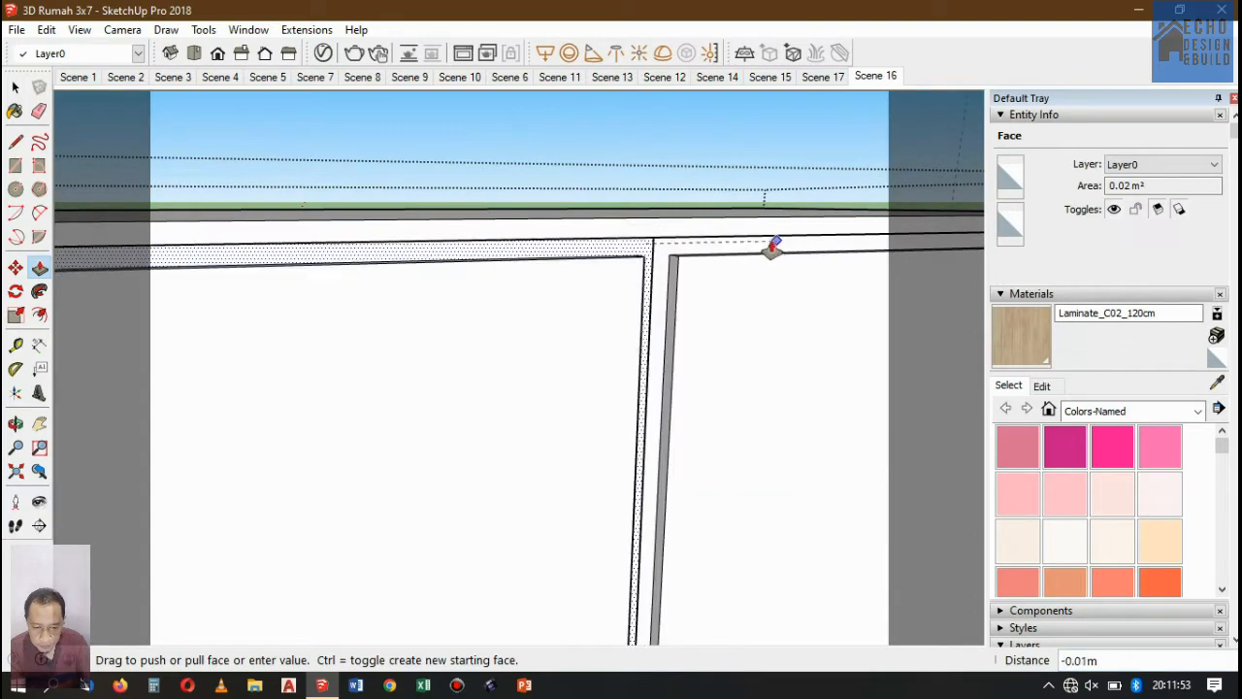
Push the border strip around the base cabinet's left door panel back by the same 0.01 m.
scroll(715, 258, "down", 3)
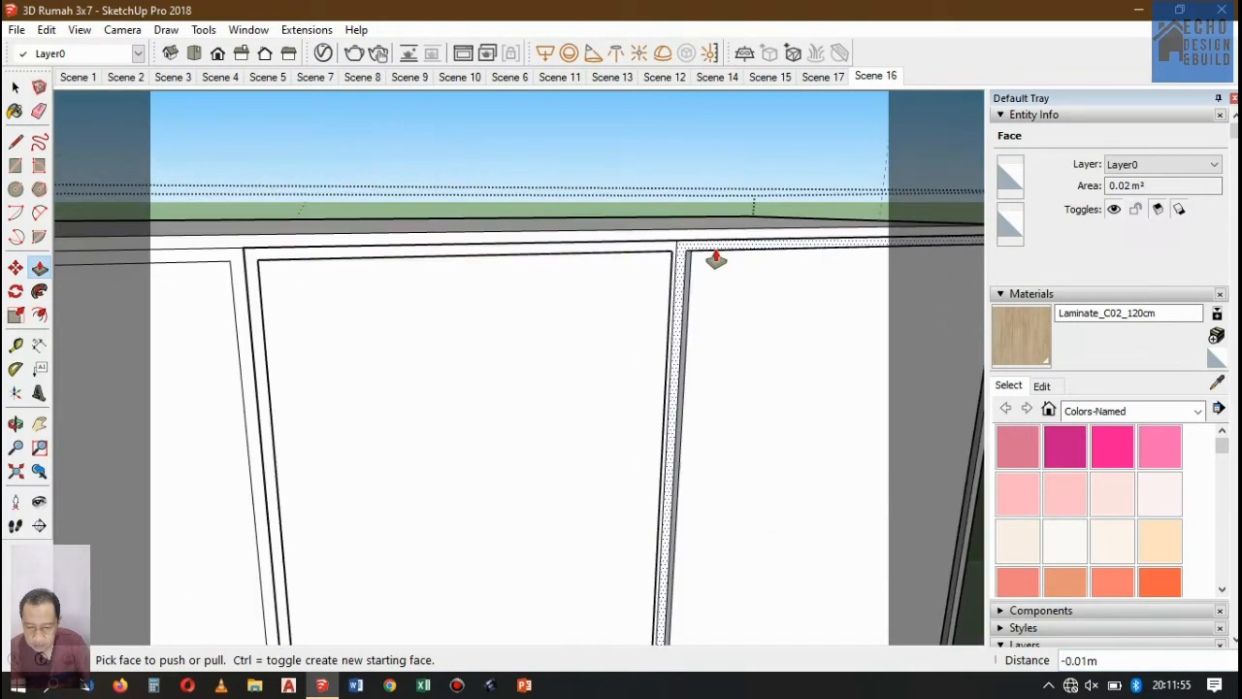
scroll(323, 267, "up", 3)
left_click(323, 267)
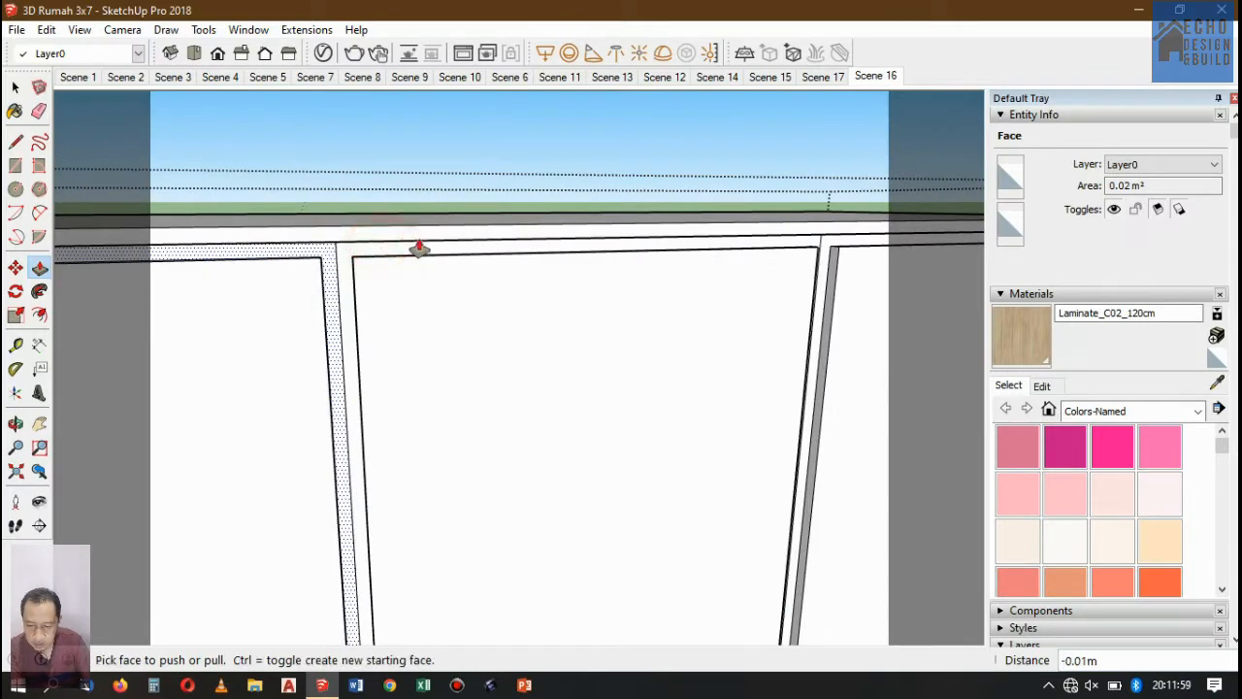
scroll(418, 246, "down", 8)
scroll(609, 215, "up", 3)
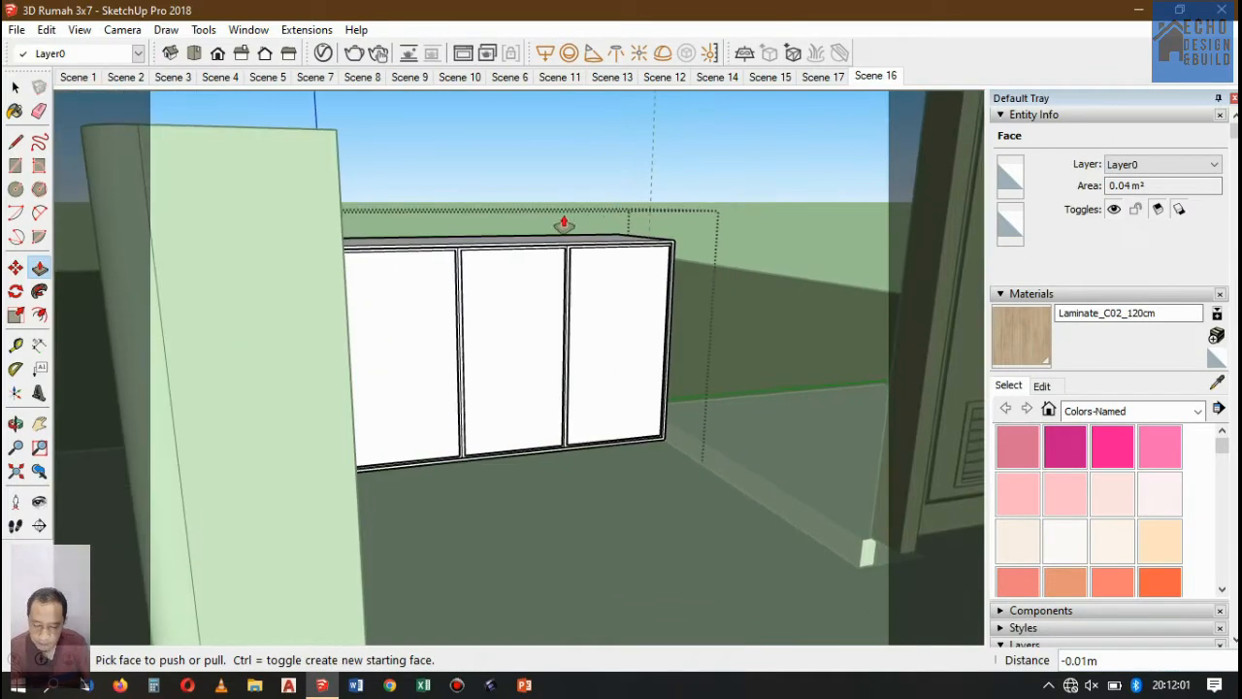
scroll(579, 212, "up", 6)
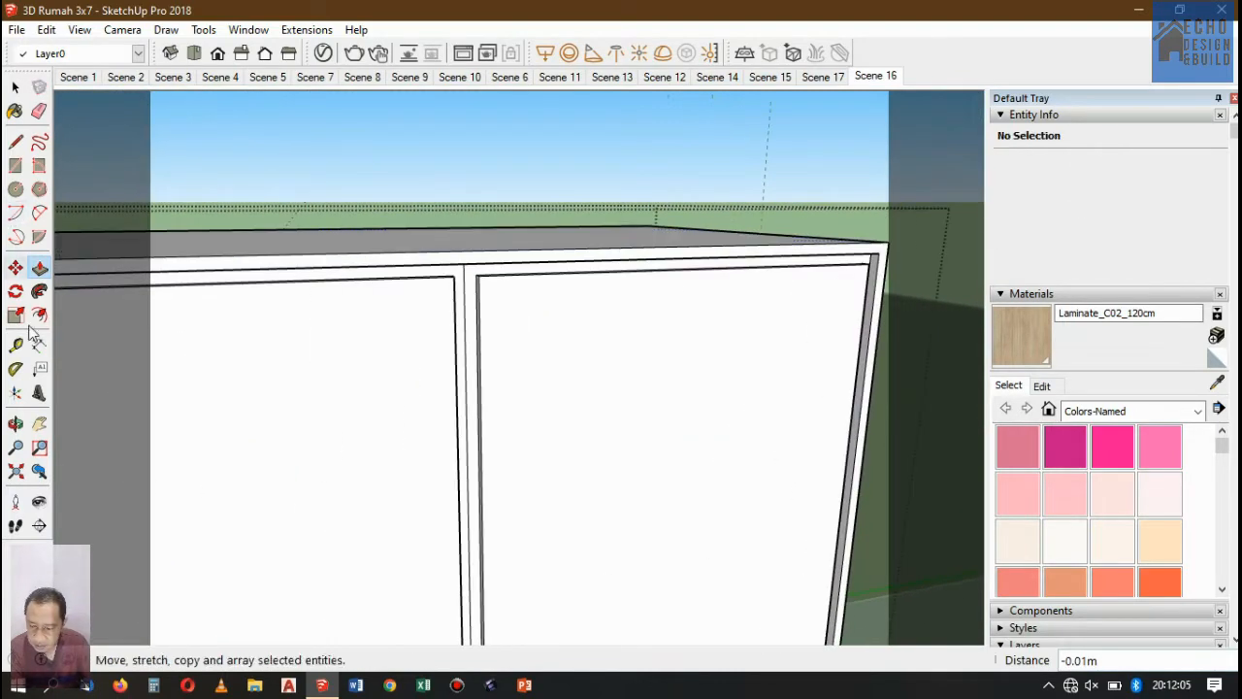
Paint the base cabinet's top face with Stone Marble from the Stone material collection.
left_click(15, 423)
left_click_drag(242, 205, 74, 367)
scroll(75, 368, "up", 2)
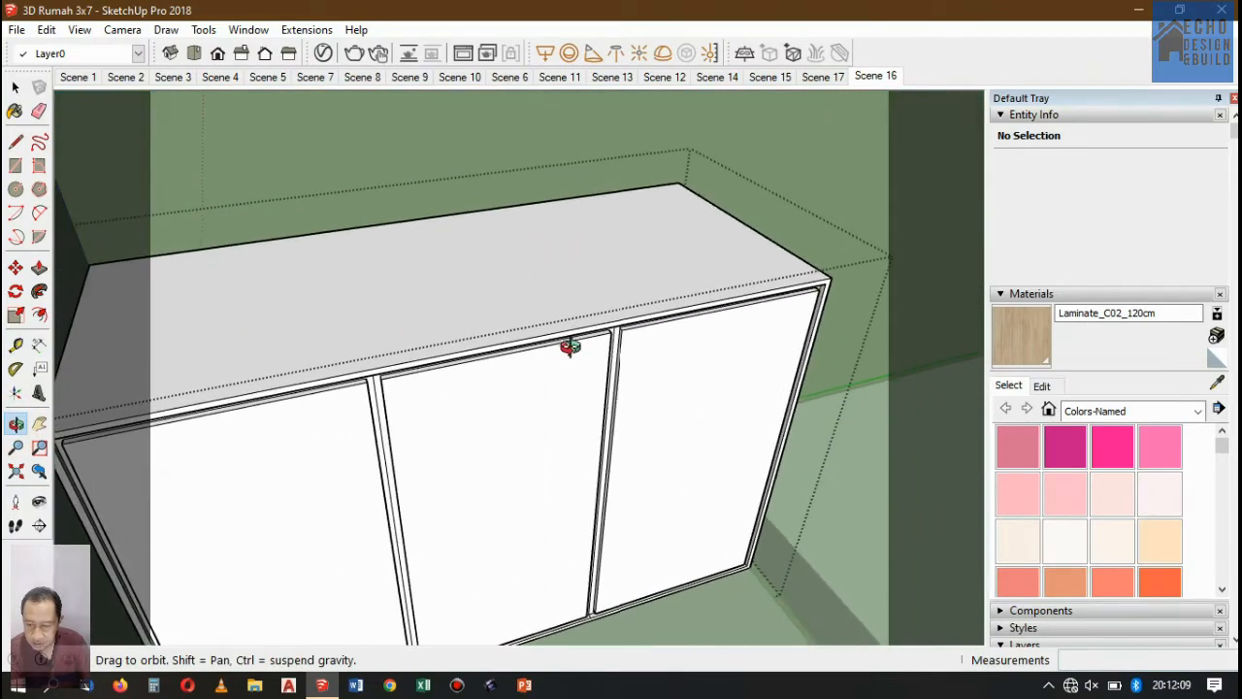
scroll(571, 347, "down", 2)
scroll(214, 421, "up", 4)
scroll(323, 358, "down", 1)
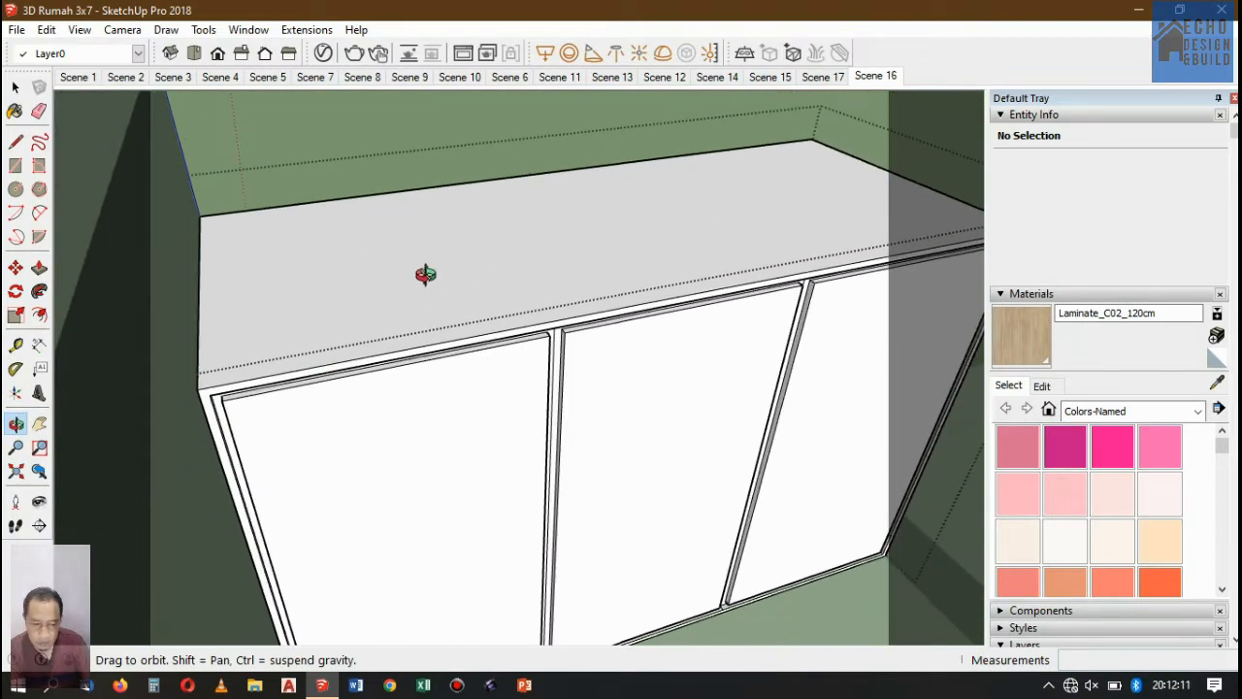
left_click_drag(424, 274, 424, 283)
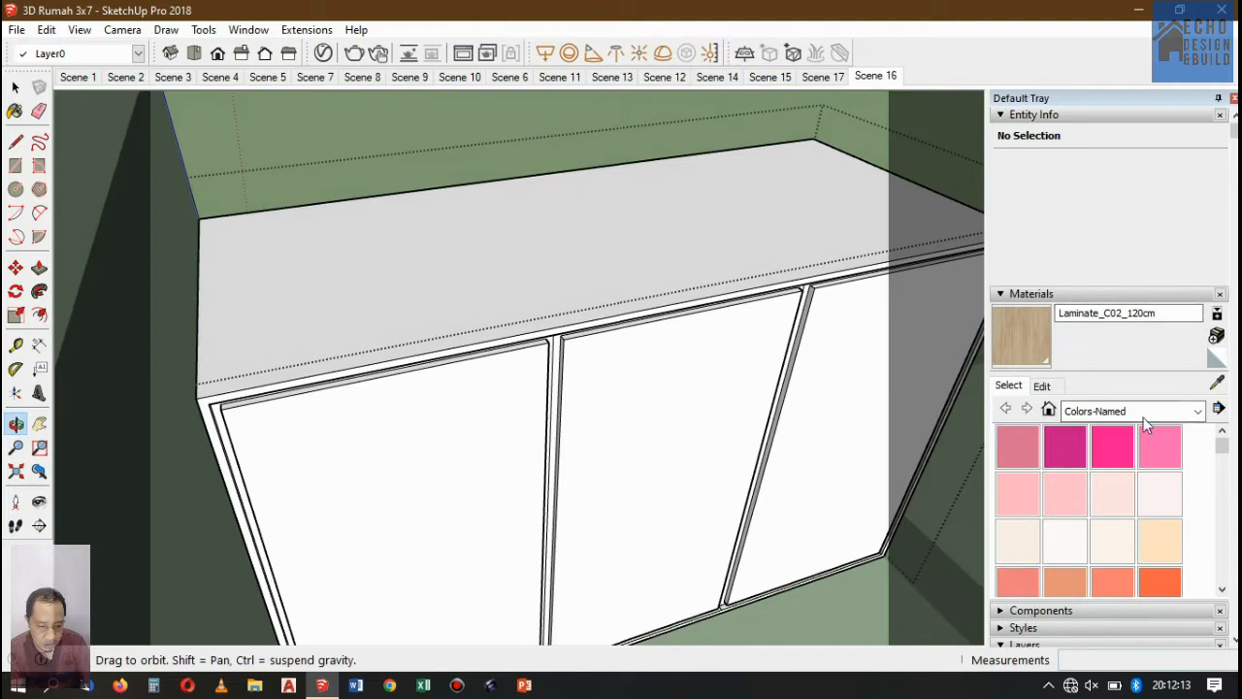
left_click(1197, 411)
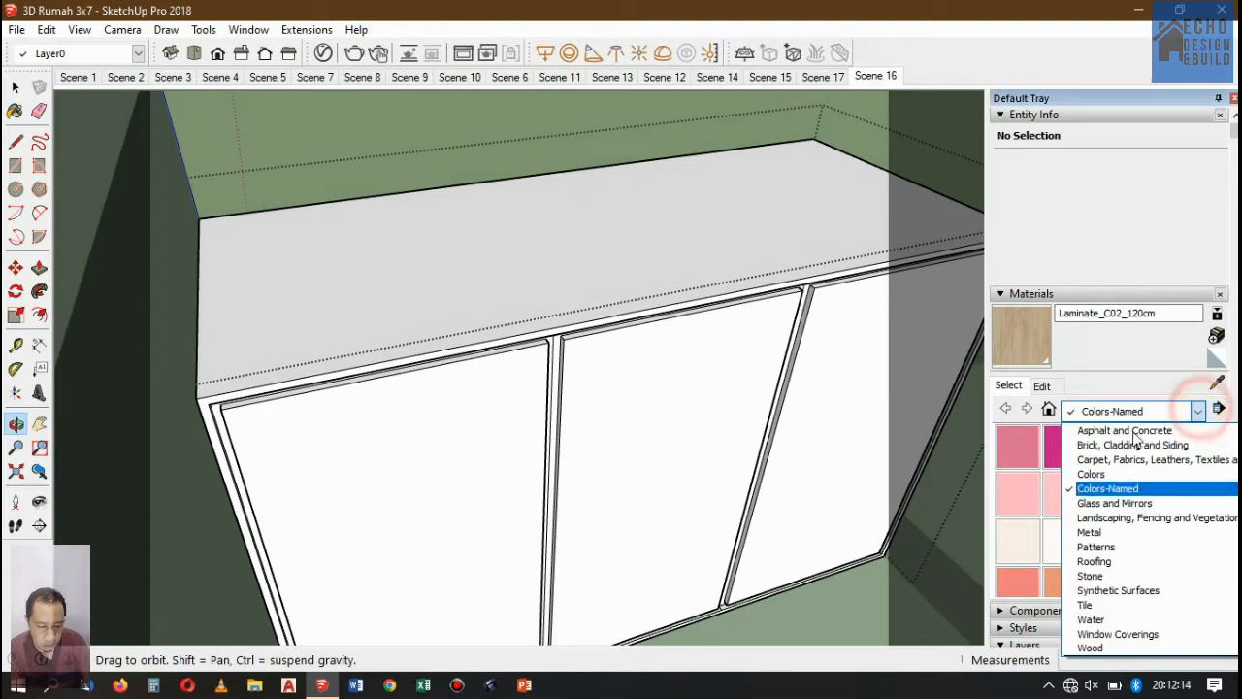
left_click(1091, 575)
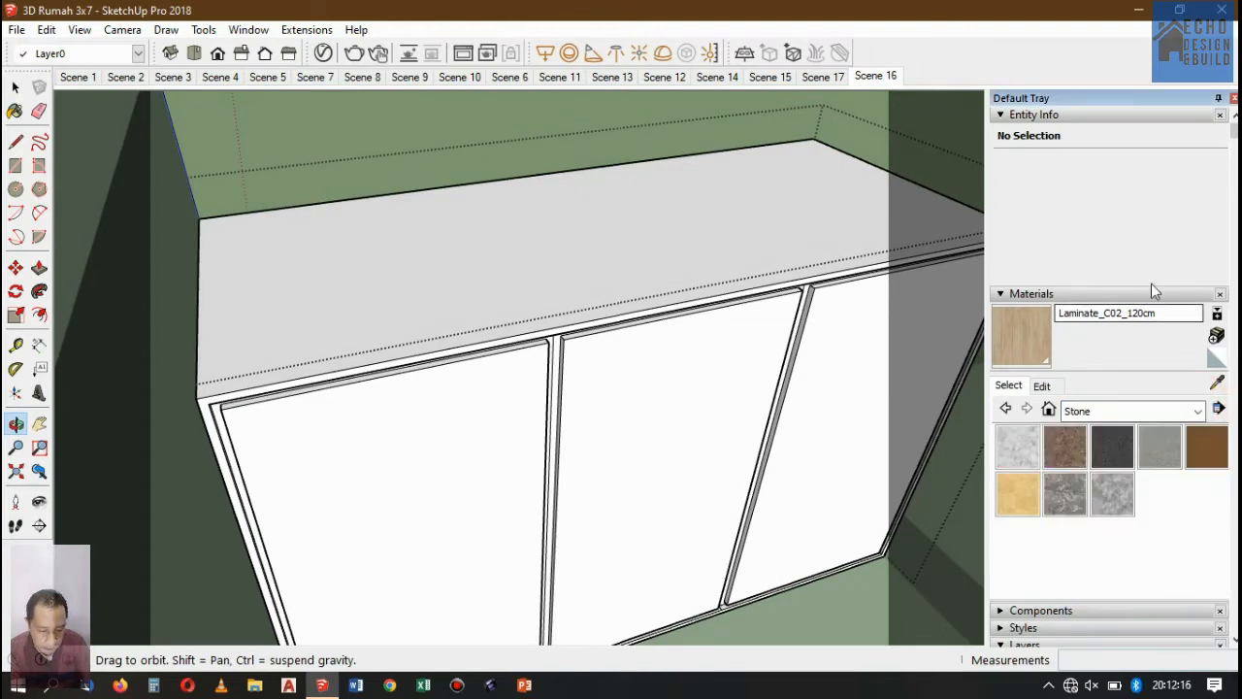
left_click(1072, 487)
left_click(686, 267)
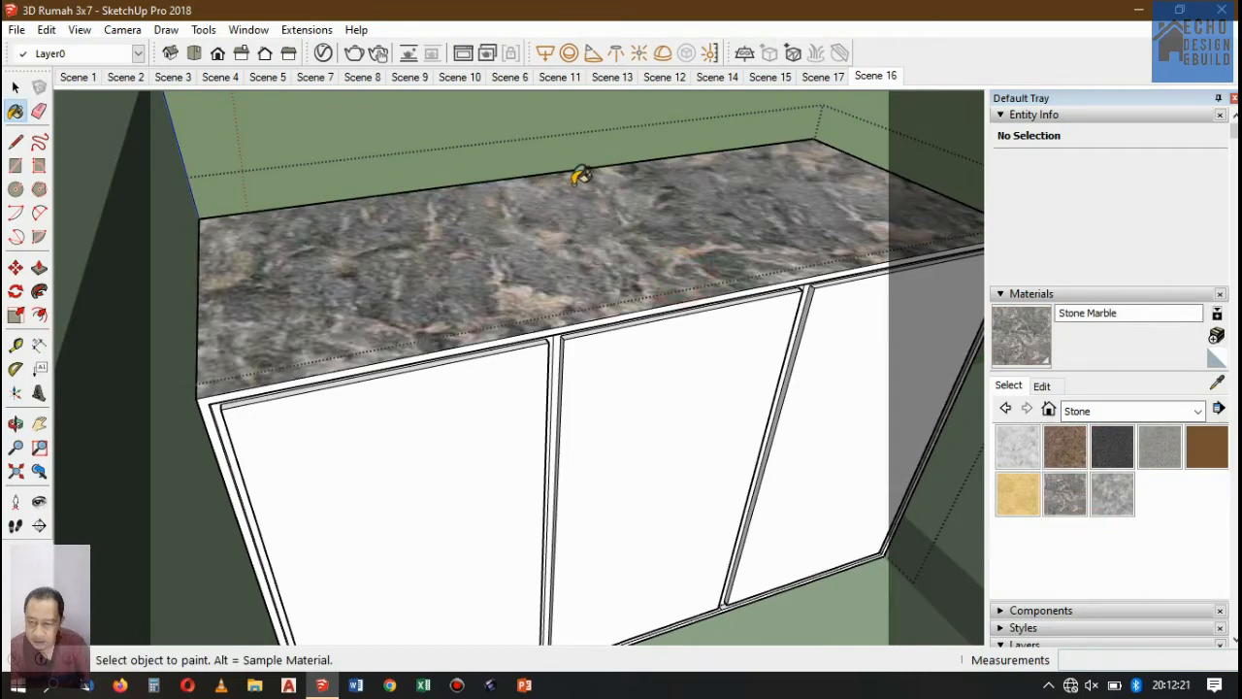
Sample the countertop's Stone Marble material into the V-Ray Asset Editor and expand its material settings.
left_click(15, 87)
left_click(430, 222)
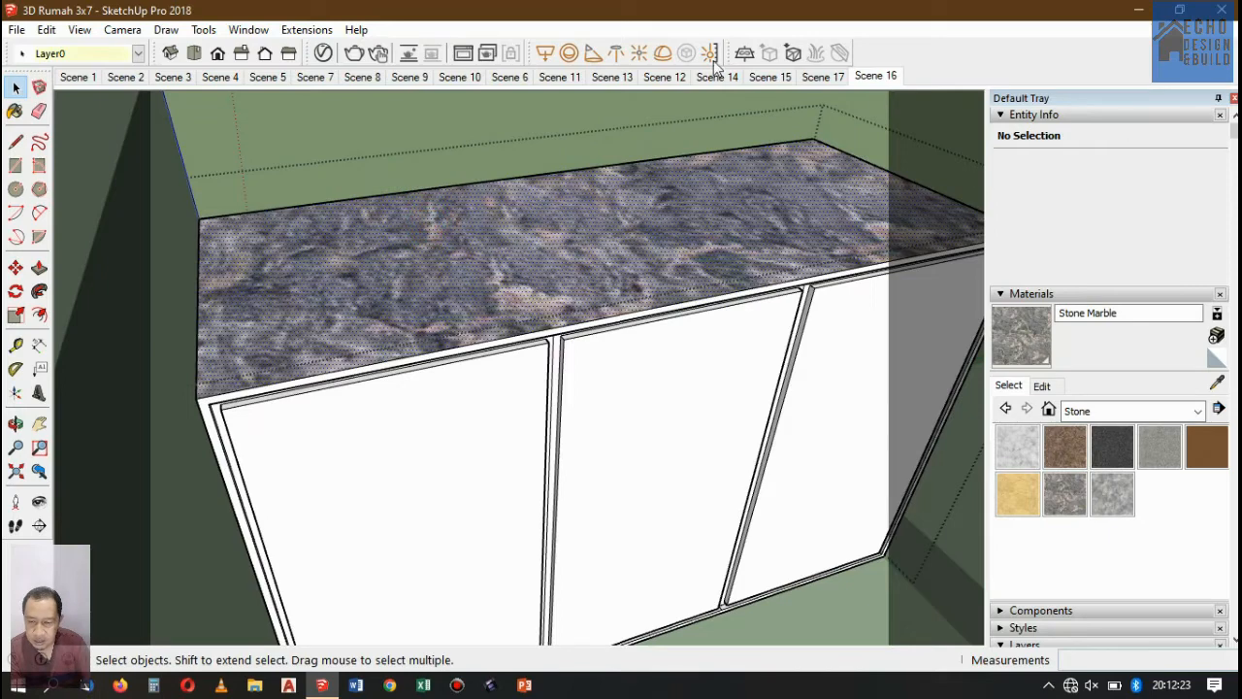
left_click(323, 53)
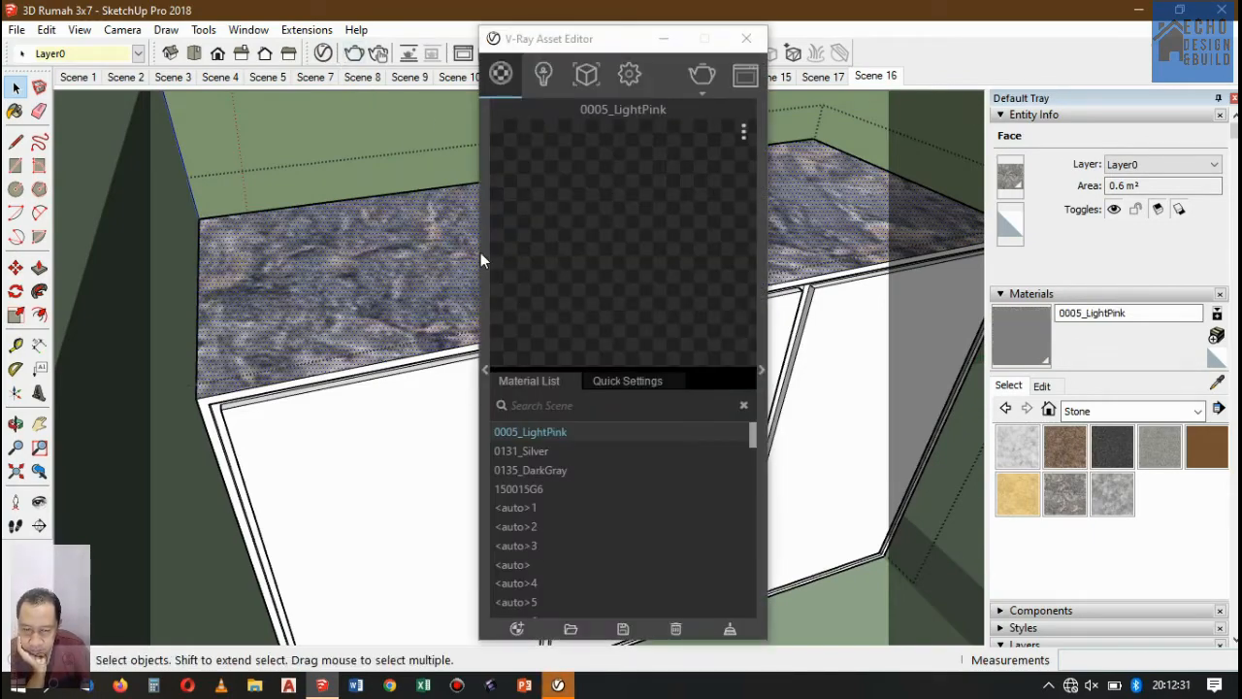
mouse_move(545, 9)
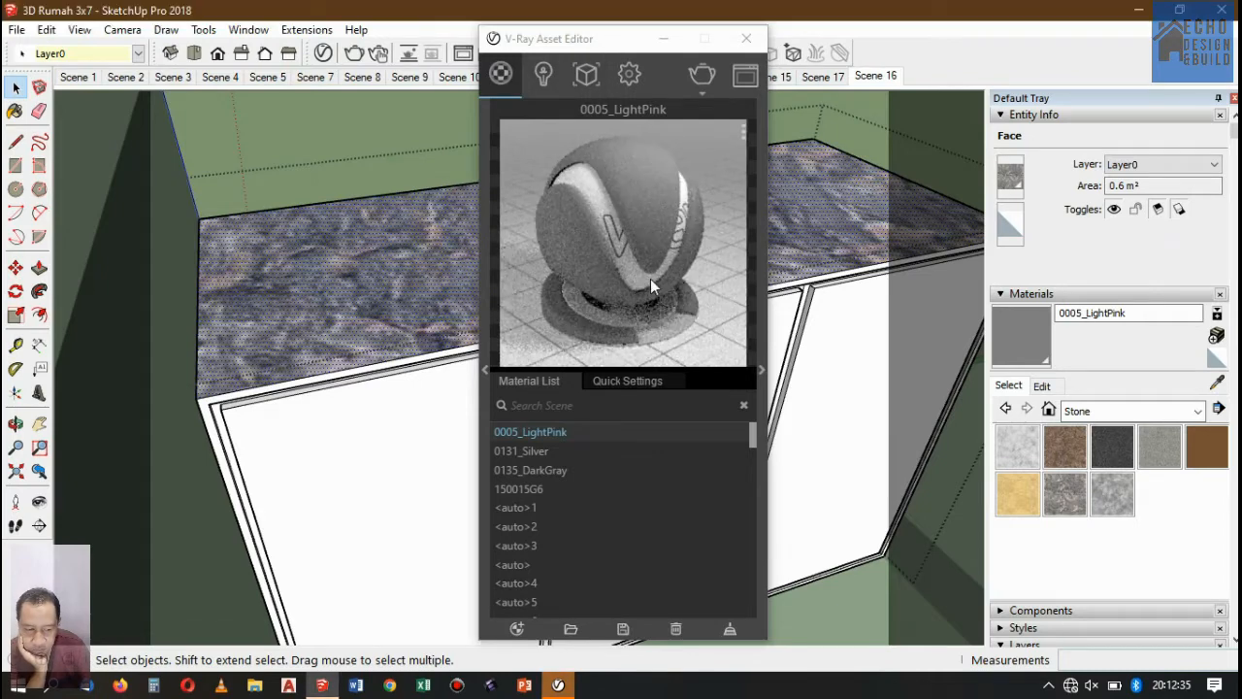
left_click(1218, 382)
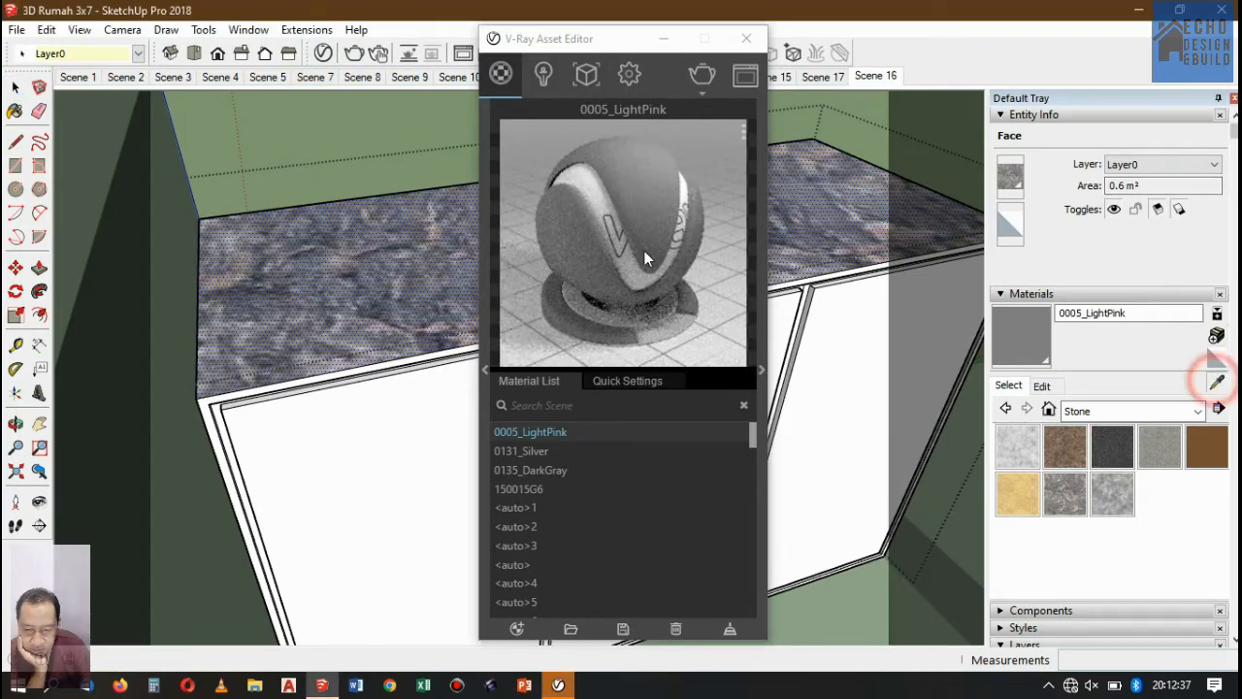
left_click(347, 272)
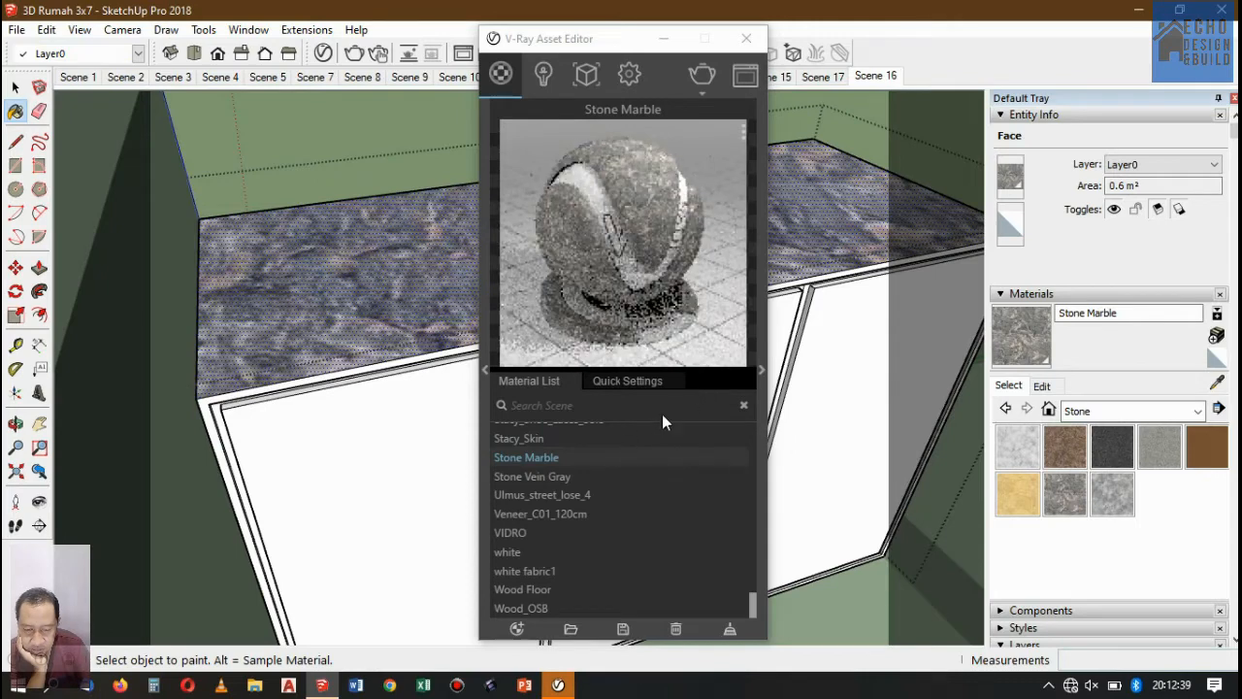
left_click(761, 369)
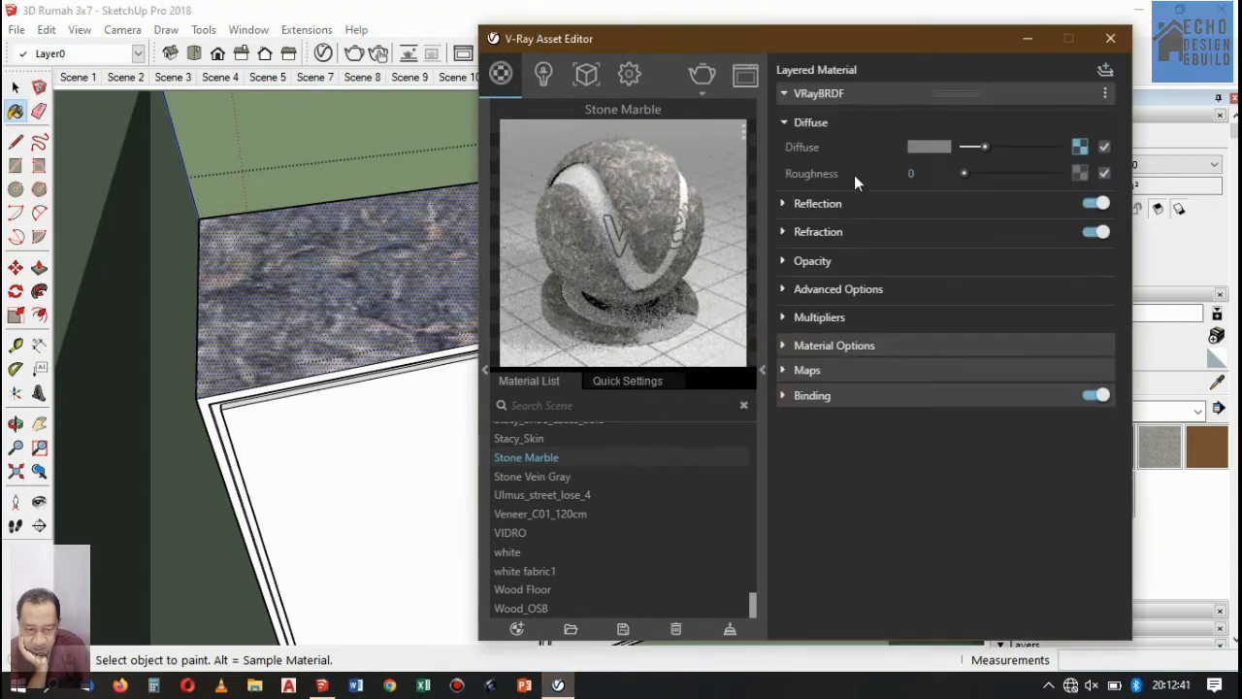
Give the Stone Marble material a near-white reflection color and enable a custom Reflection IOR of 2.
left_click(794, 200)
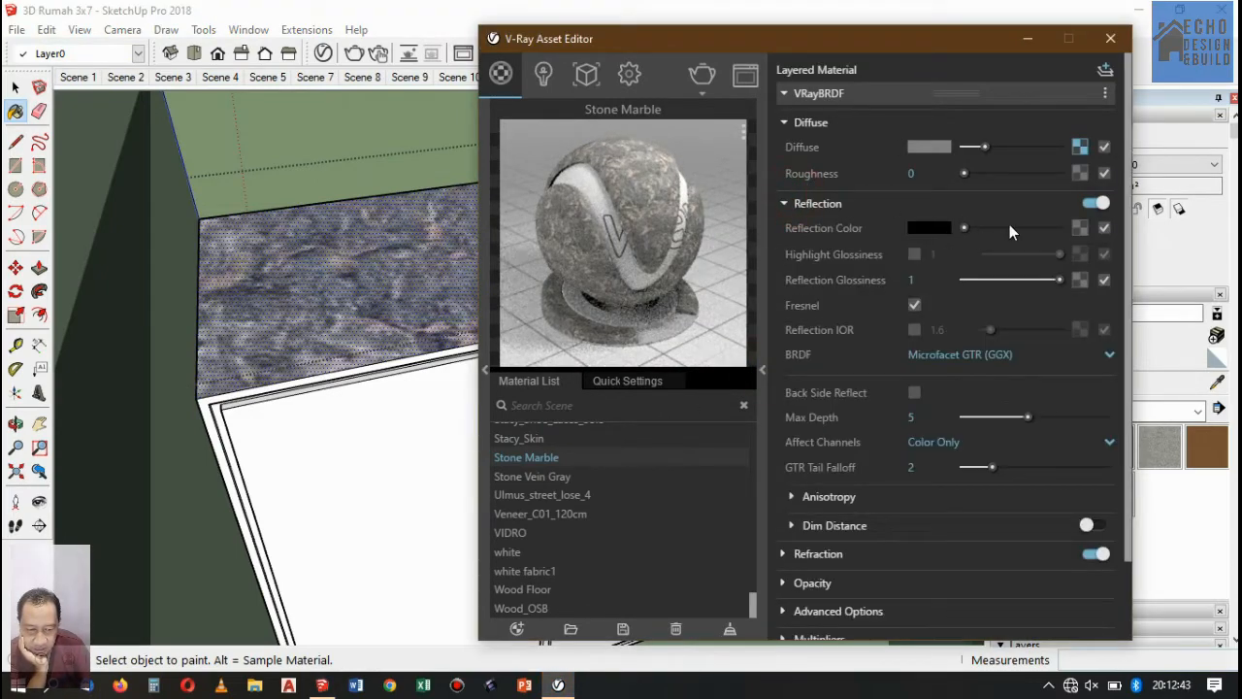
left_click_drag(964, 227, 1040, 227)
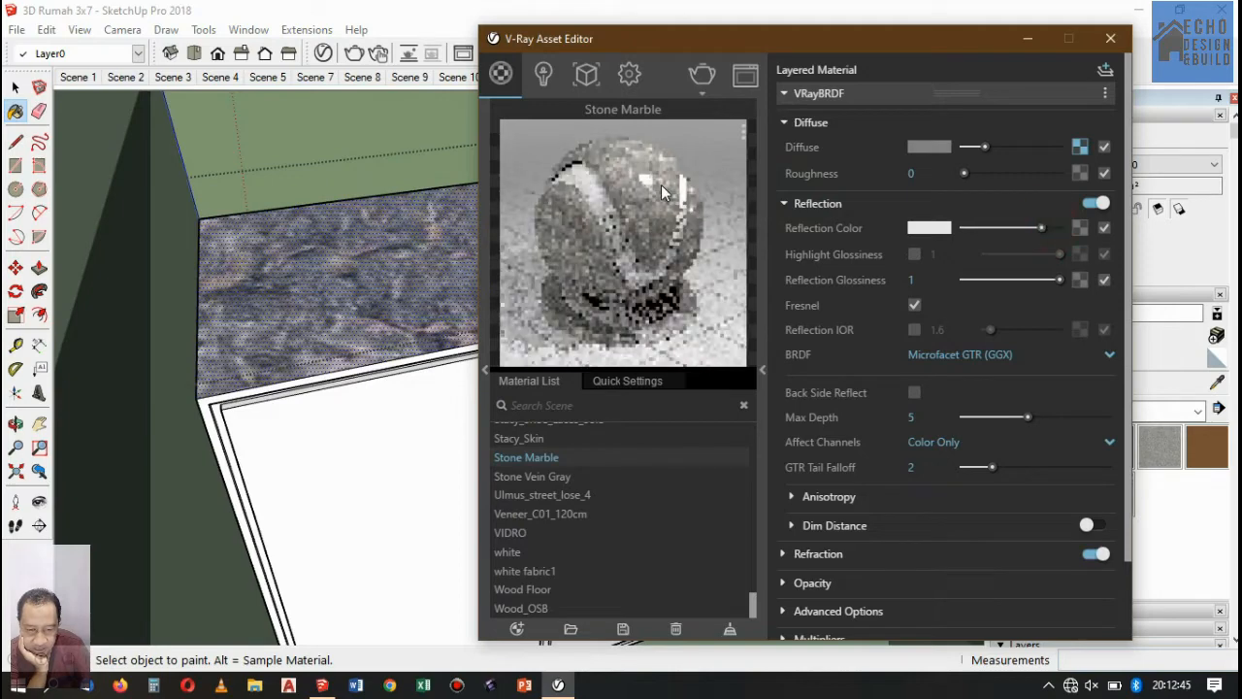
left_click(914, 330)
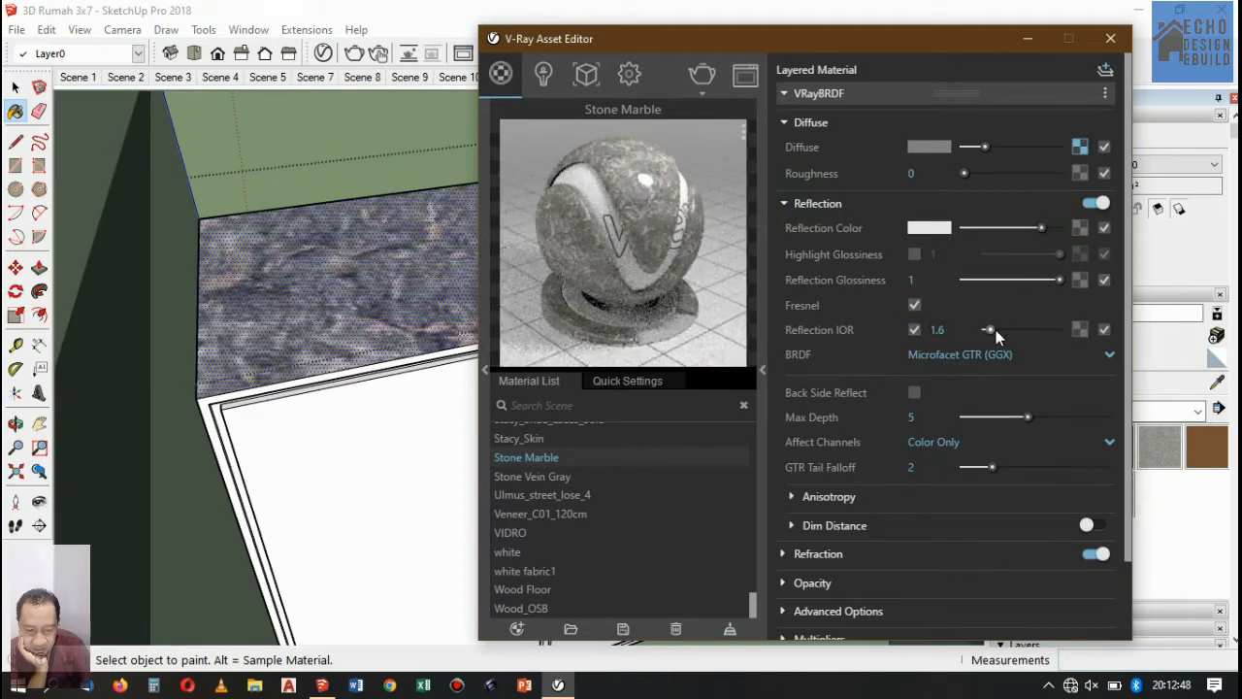
left_click(934, 330)
type("2")
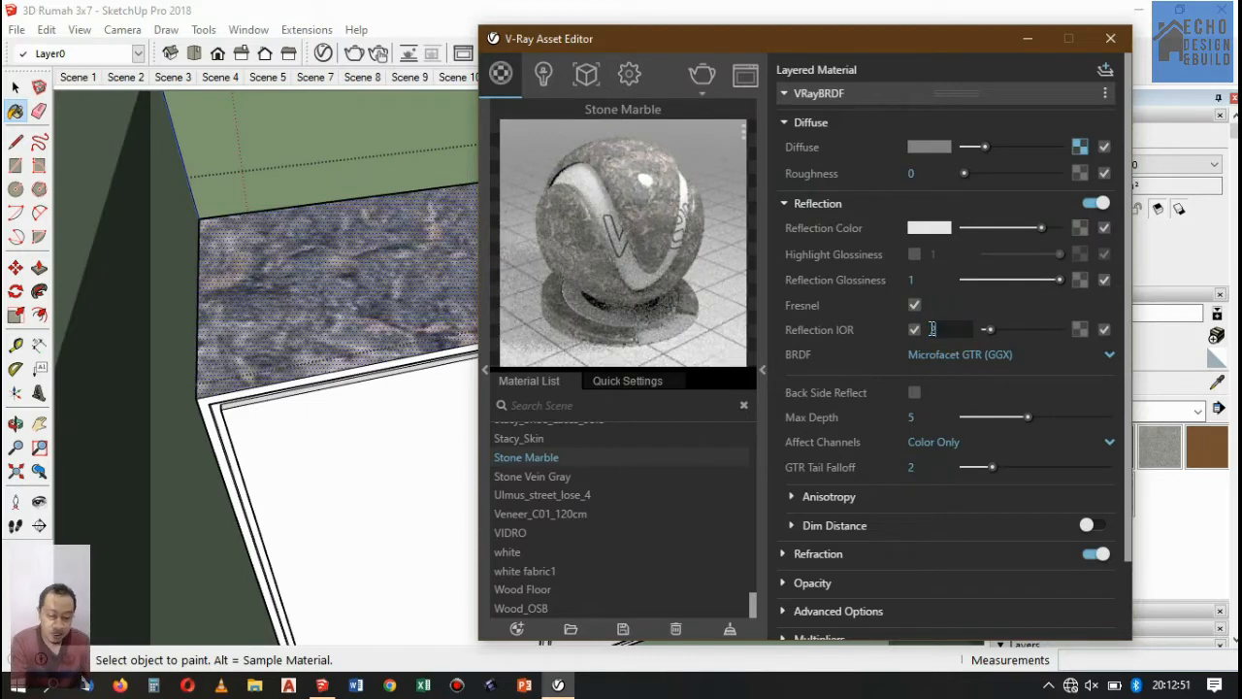
key("Return")
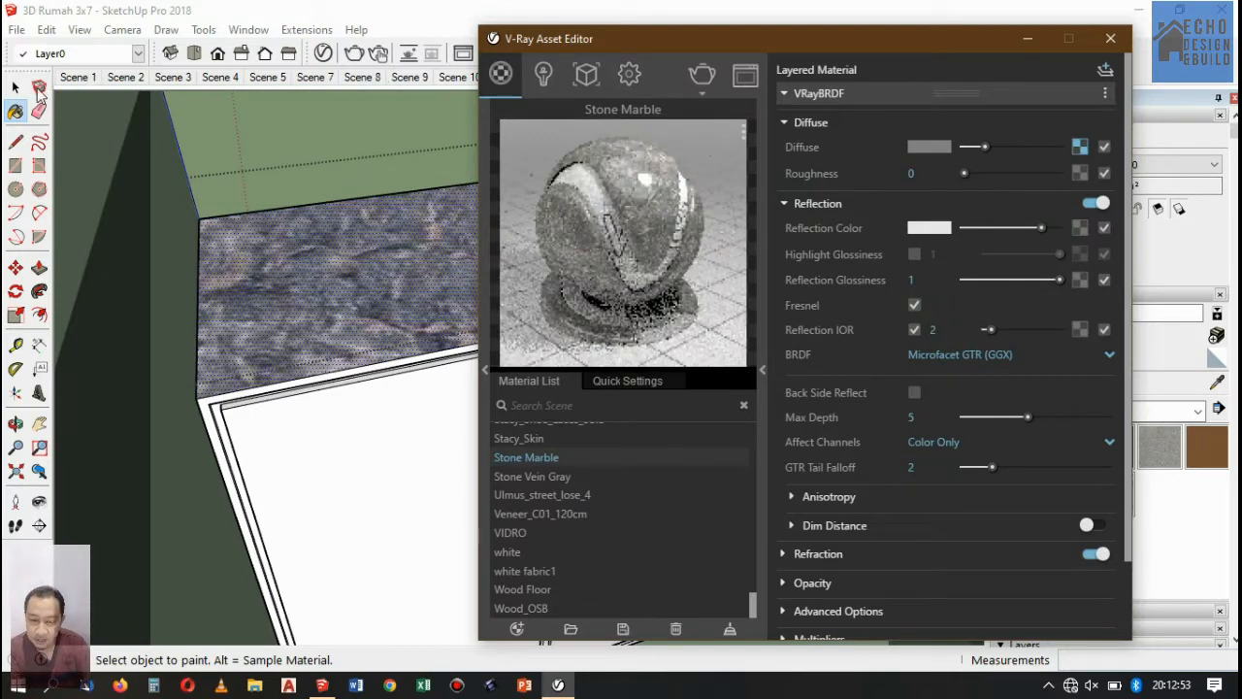
Close the V-Ray Asset Editor and leave the base cabinet's group editing.
left_click(16, 88)
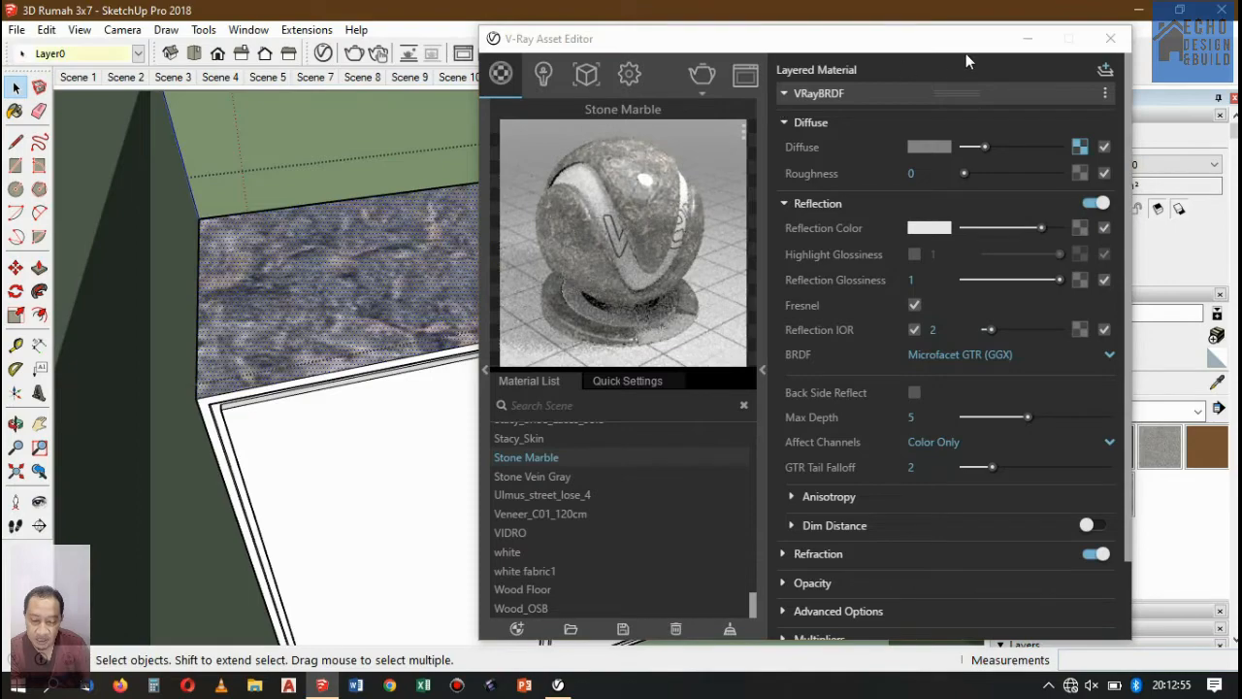
left_click(1110, 38)
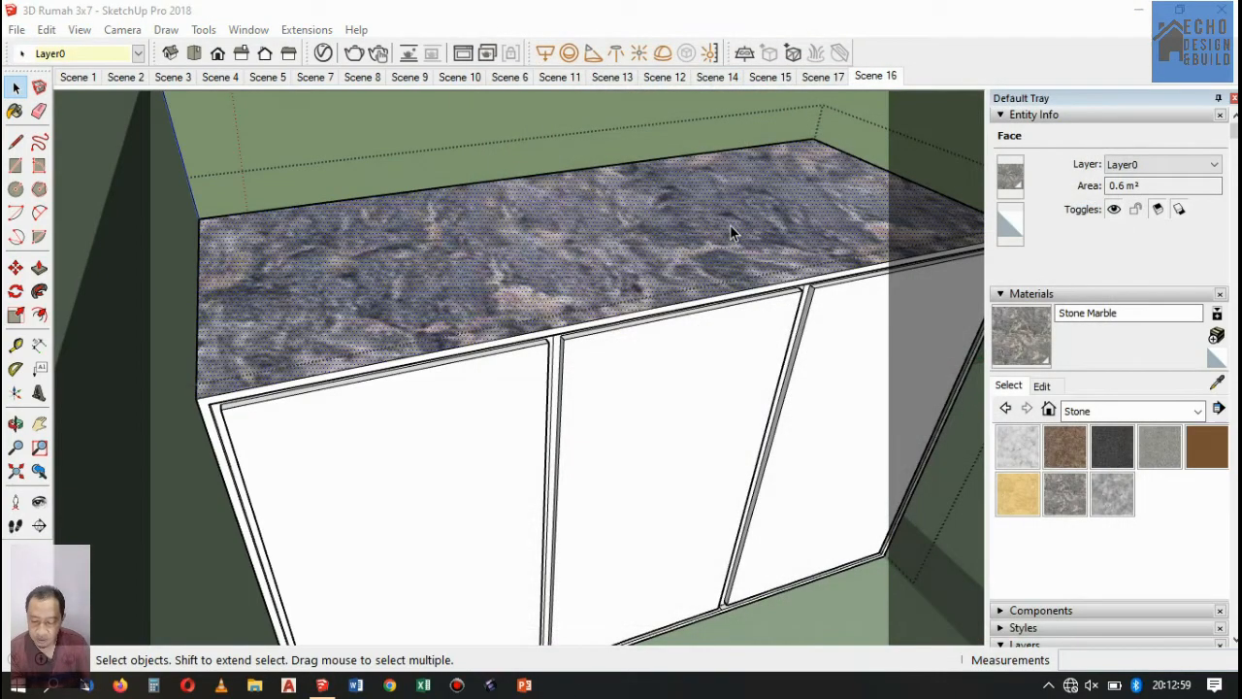
left_click(716, 133)
left_click(719, 127)
Examine the marble countertop and the three door panels of the base cabinet from near and far.
scroll(579, 312, "down", 1)
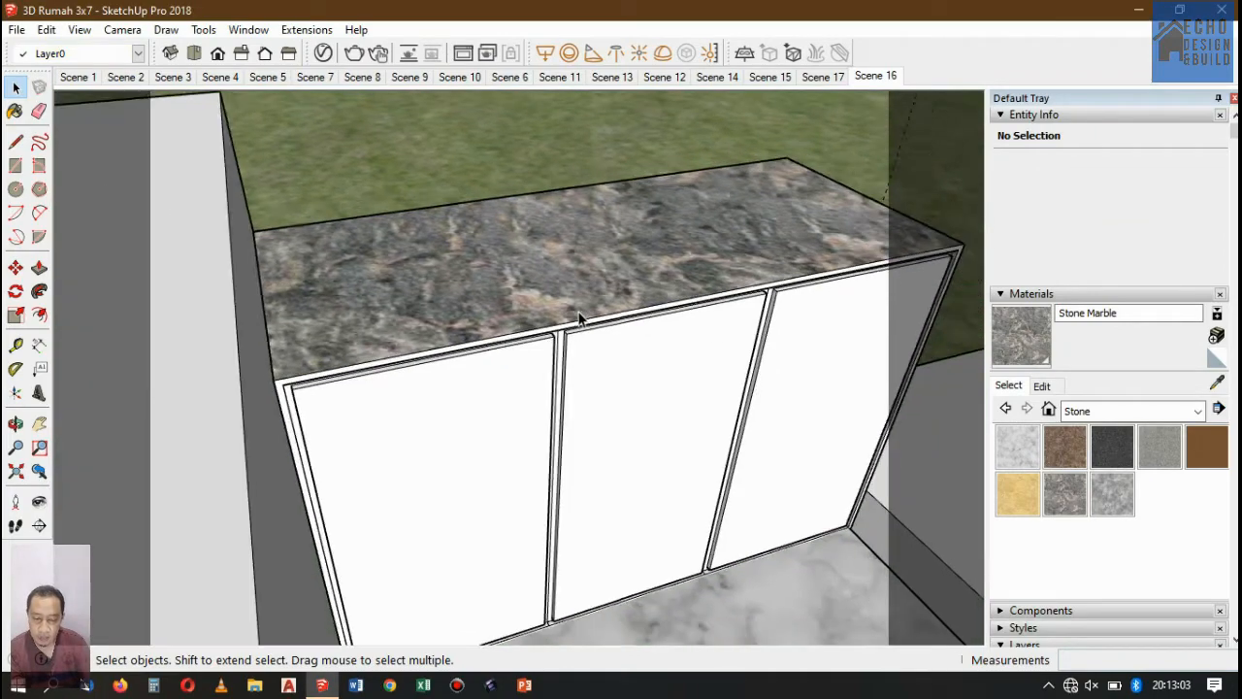
scroll(579, 315, "down", 1)
scroll(703, 205, "up", 1)
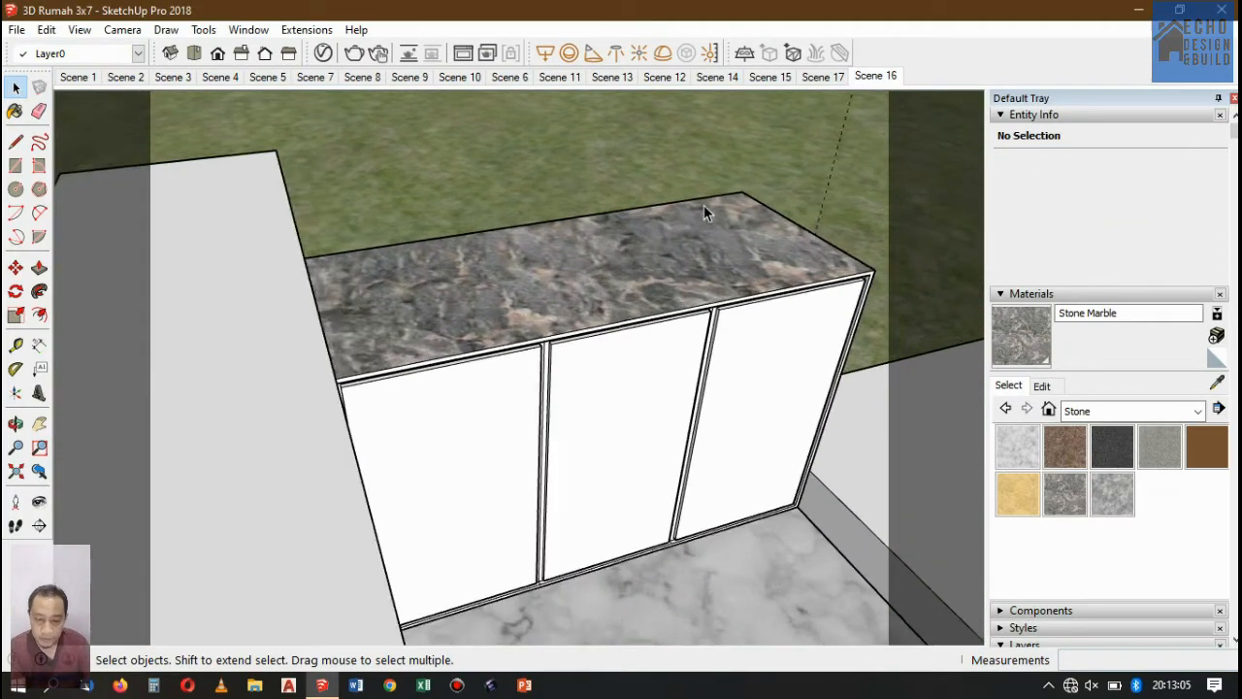
scroll(680, 228, "up", 1)
scroll(601, 316, "down", 2)
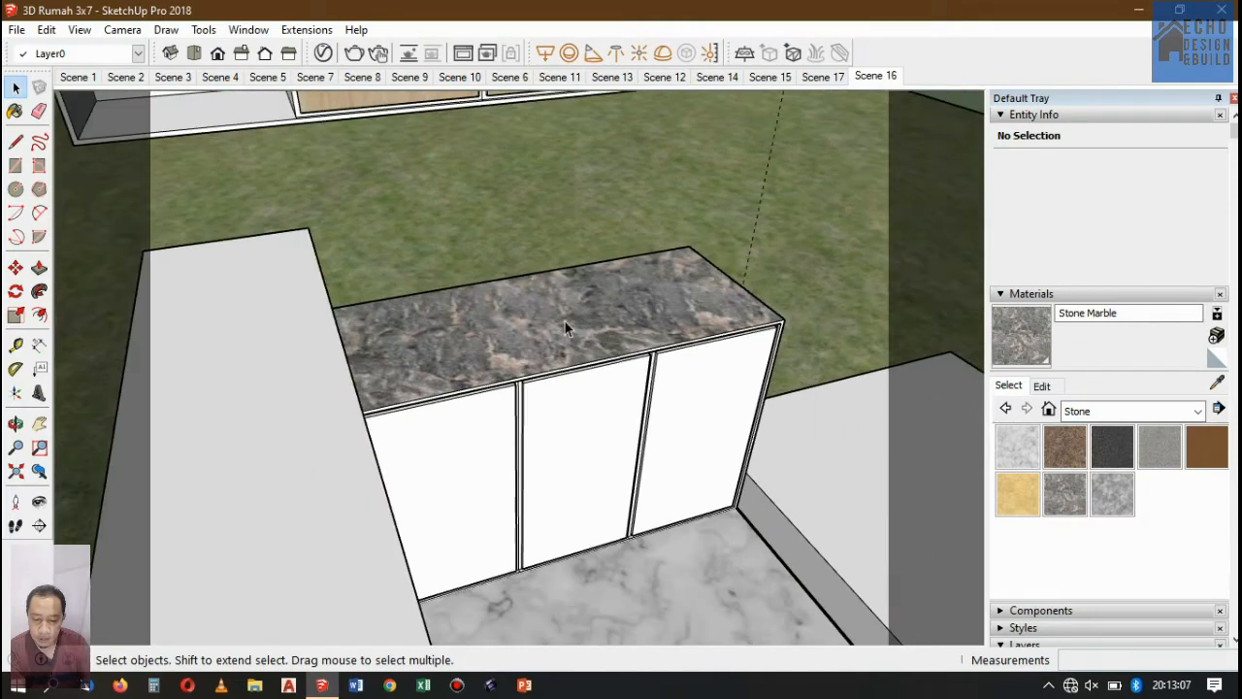
scroll(525, 308, "up", 3)
scroll(621, 350, "down", 2)
scroll(633, 326, "up", 1)
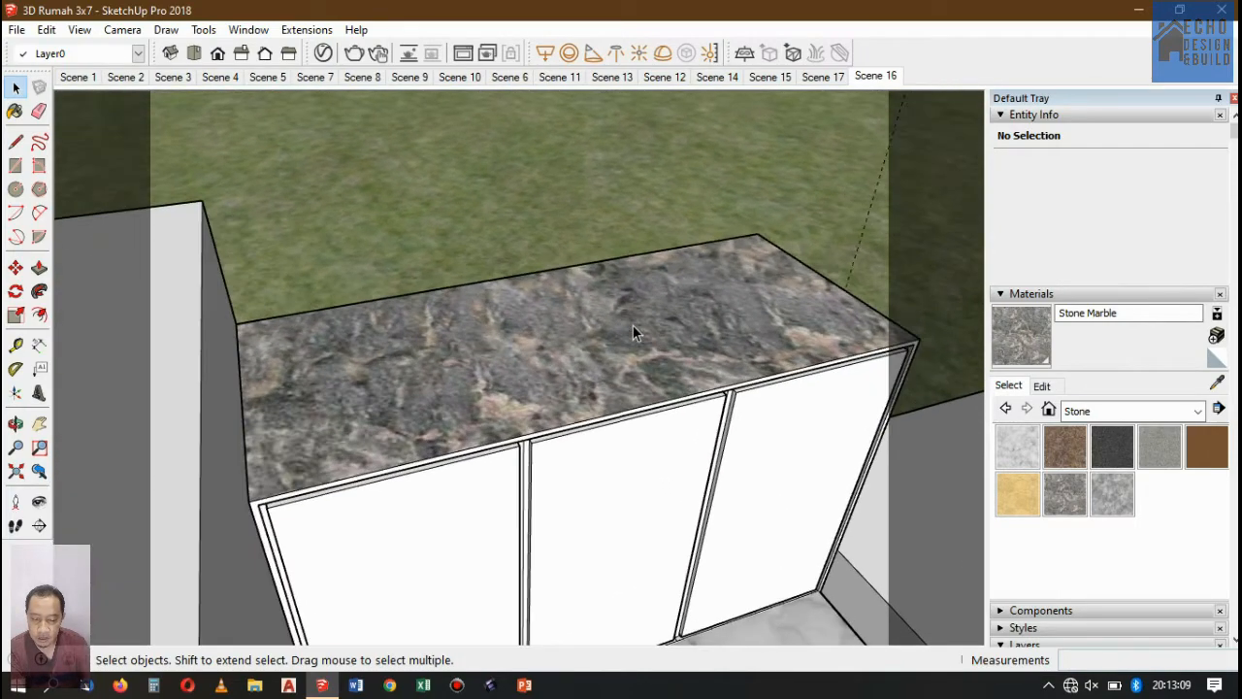
scroll(501, 320, "down", 2)
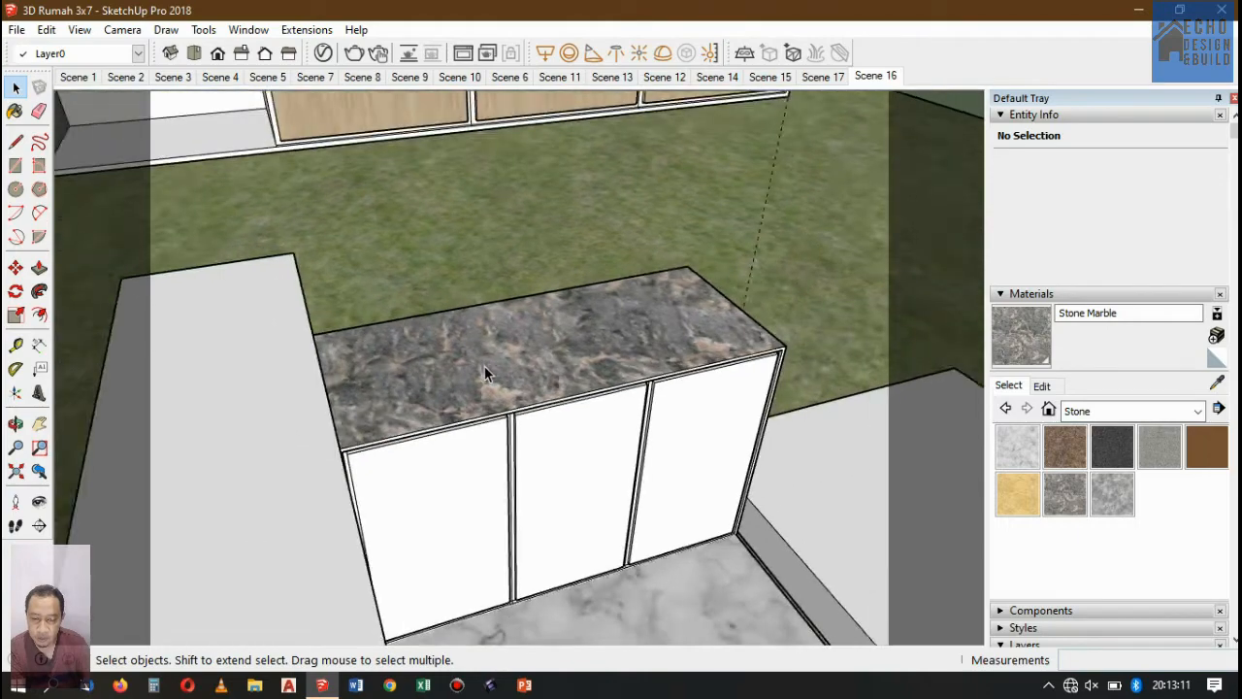
scroll(543, 325, "up", 1)
scroll(545, 330, "down", 1)
scroll(546, 326, "down", 2)
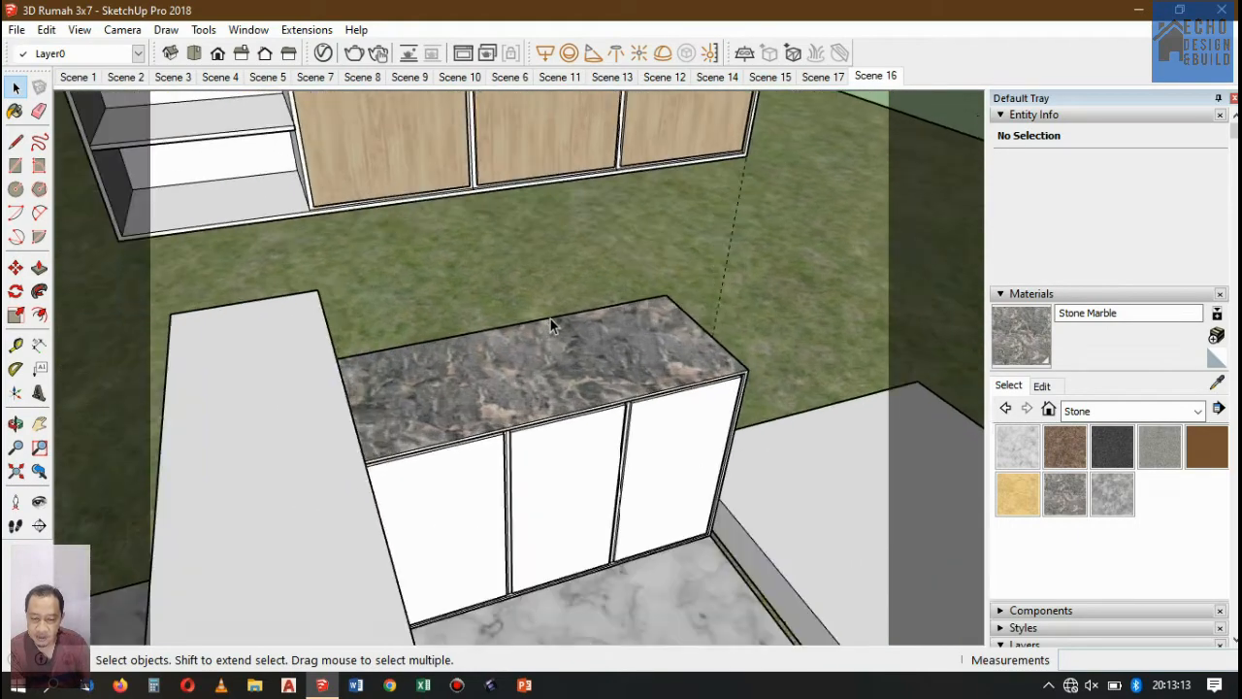
scroll(546, 321, "up", 3)
scroll(558, 351, "down", 1)
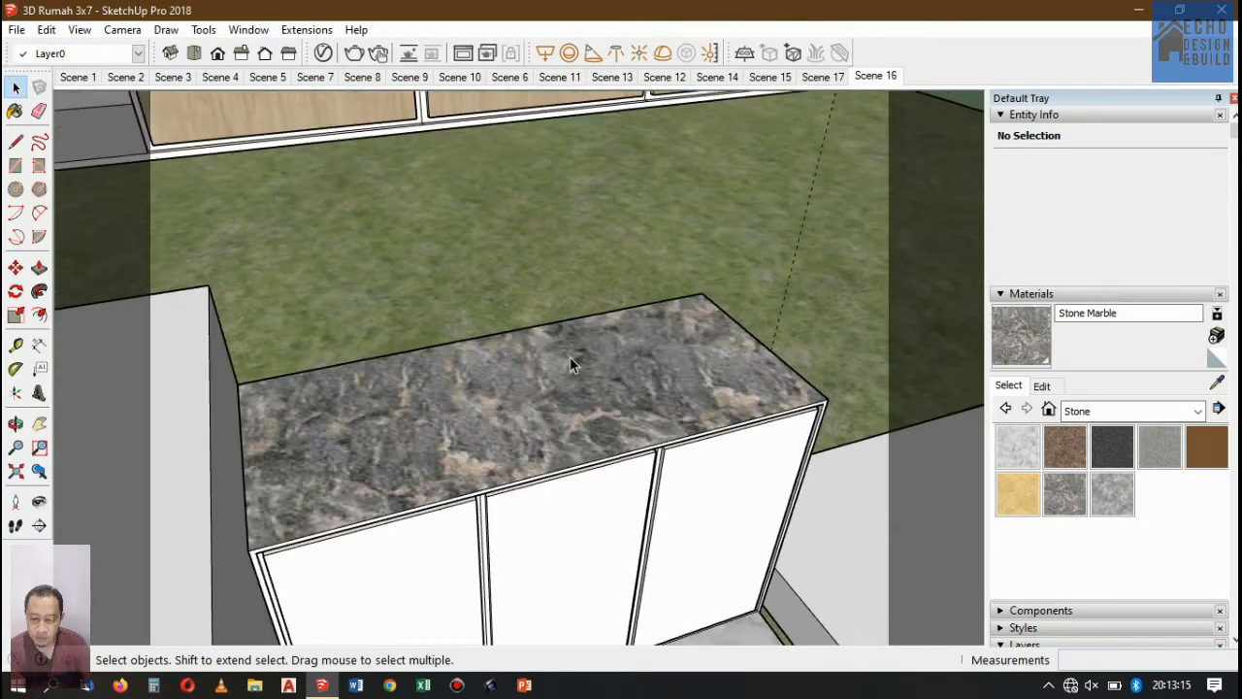
scroll(570, 357, "up", 2)
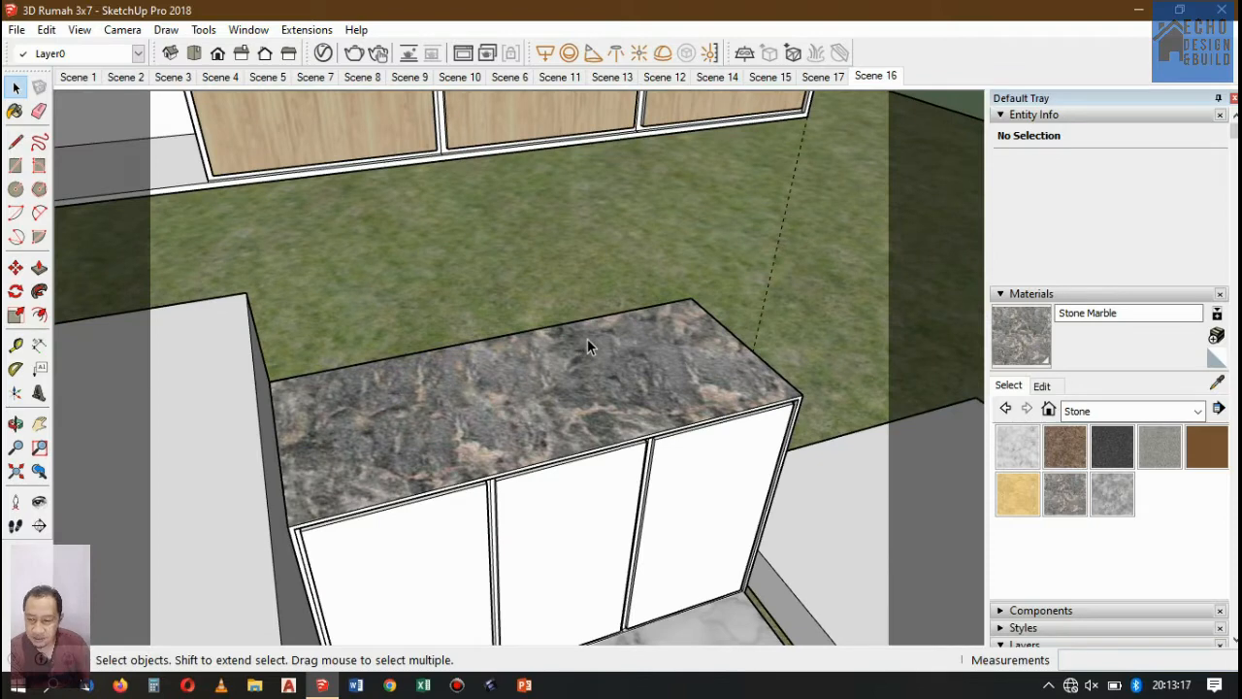
Save the 3D Rumah 3x7 model under its existing file name.
left_click(17, 30)
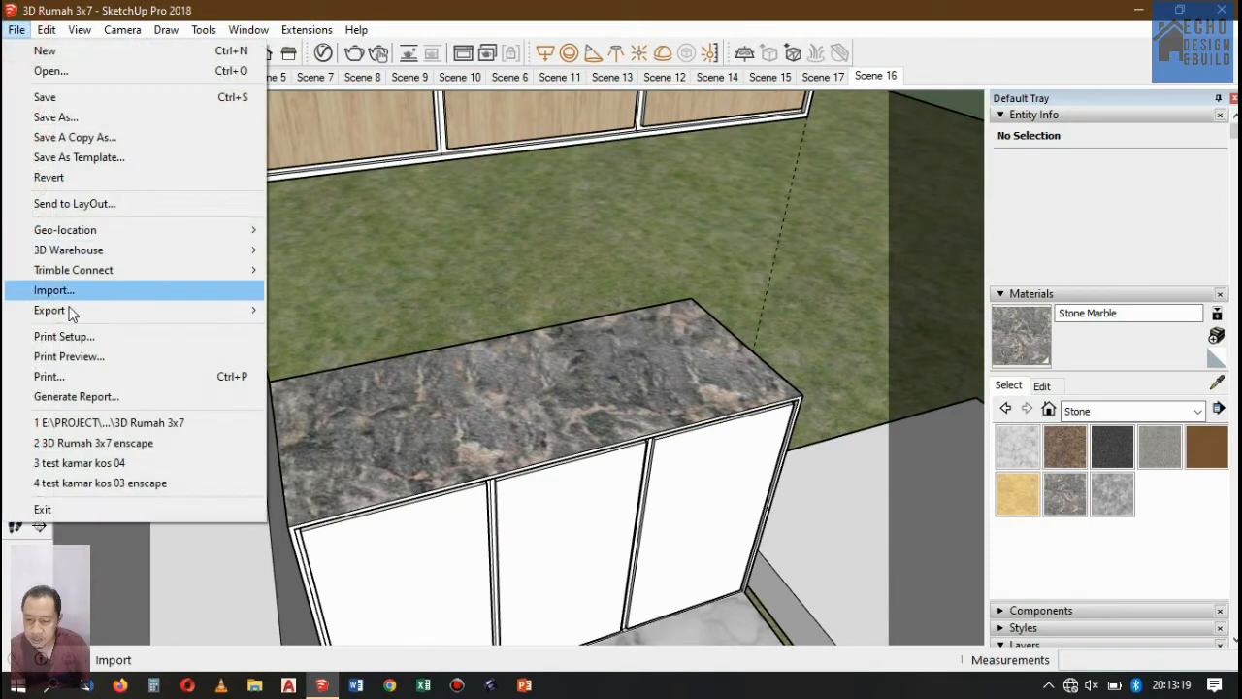
left_click(18, 30)
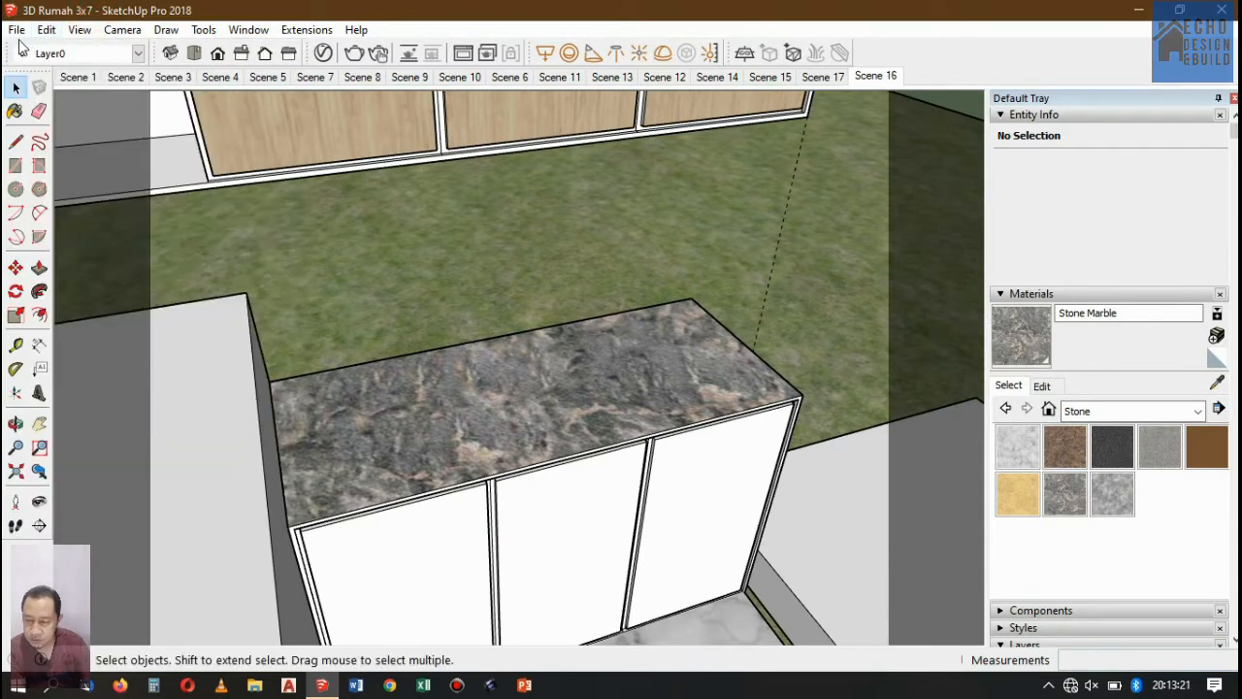
left_click(18, 32)
left_click(45, 96)
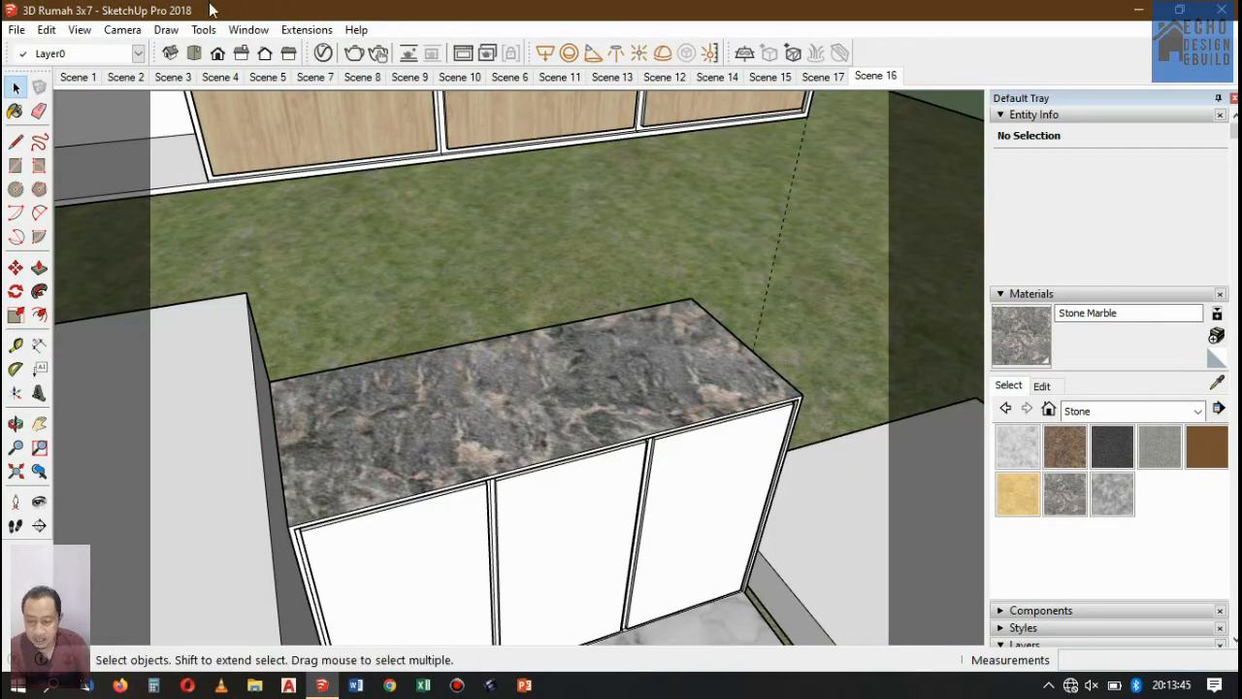
Start importing a SketchUp file and open the KITCHEN folder in the Sketchup2018 LIBRARY.
left_click(17, 30)
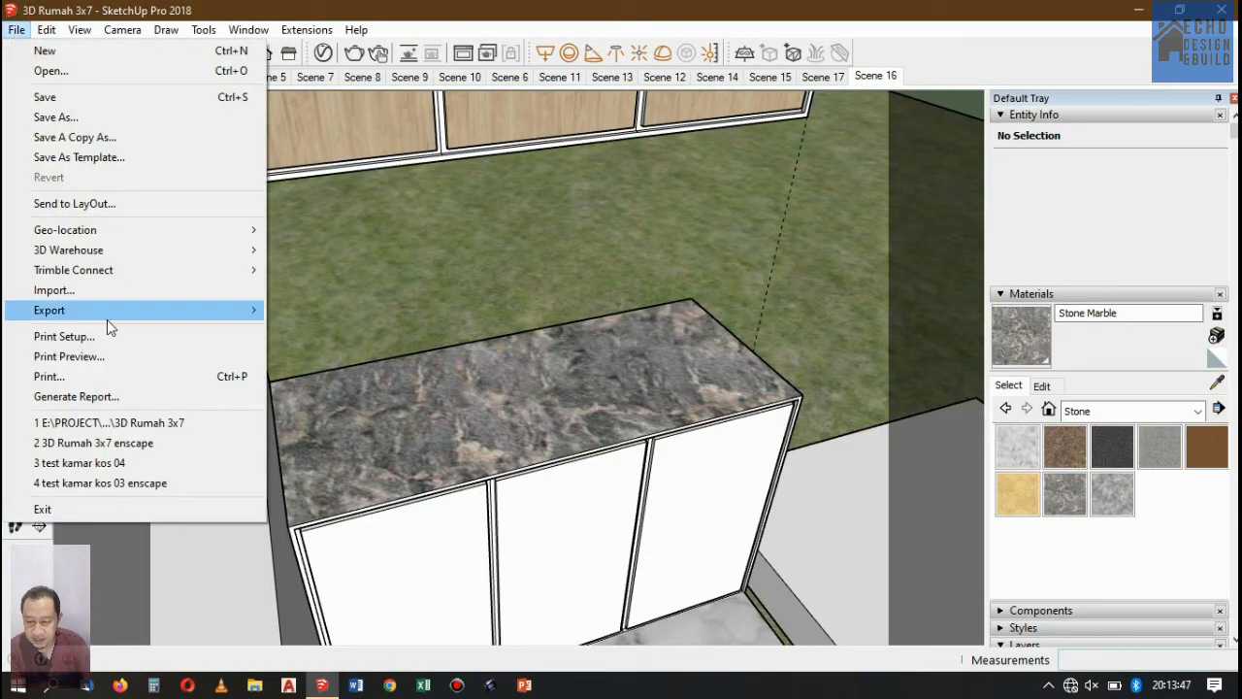
left_click(87, 290)
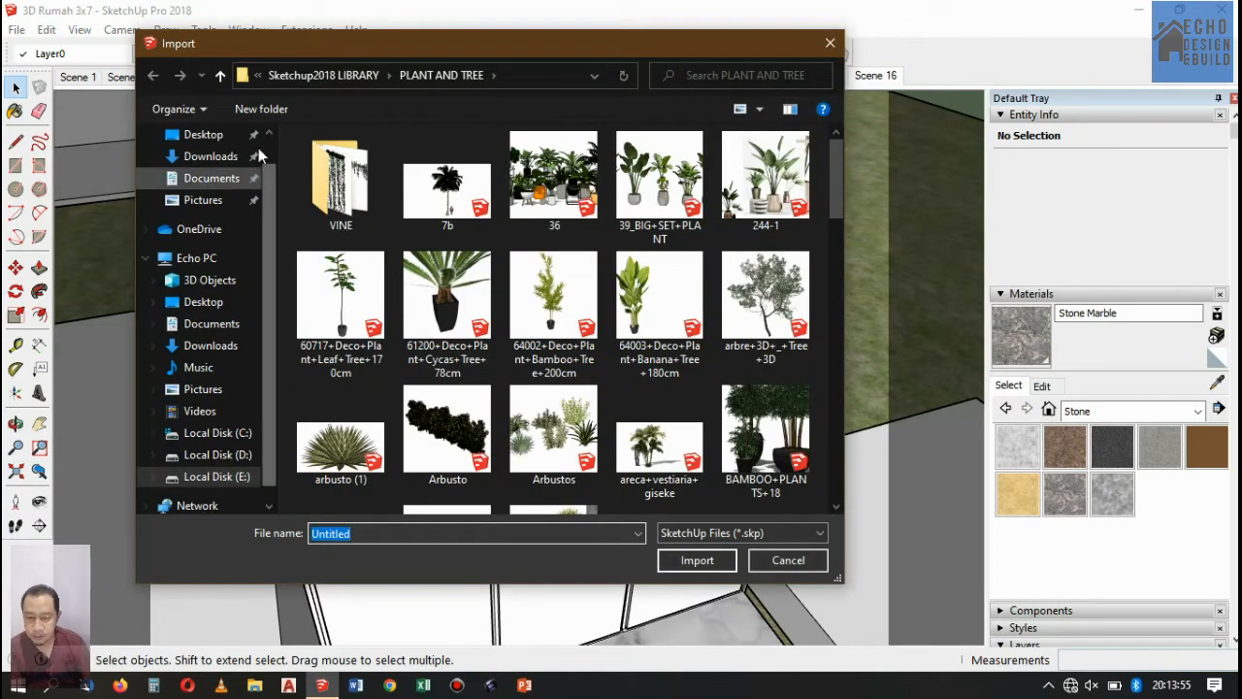
left_click(220, 74)
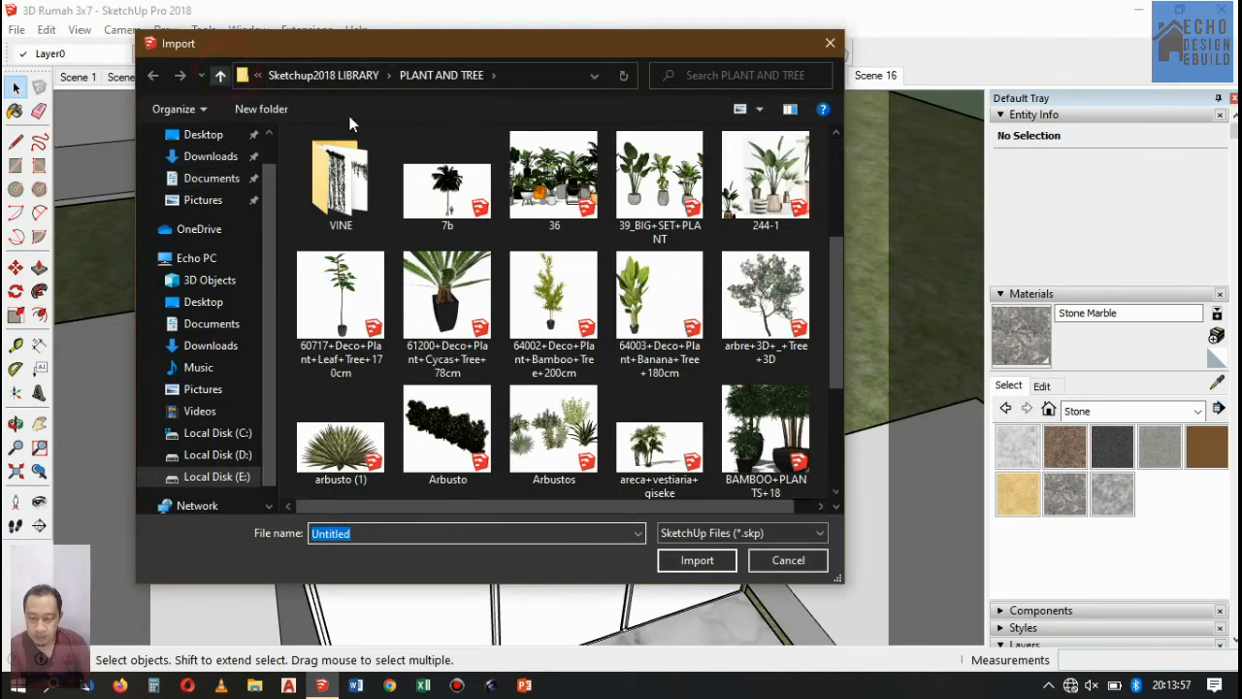
left_click(357, 372)
scroll(383, 320, "down", 3)
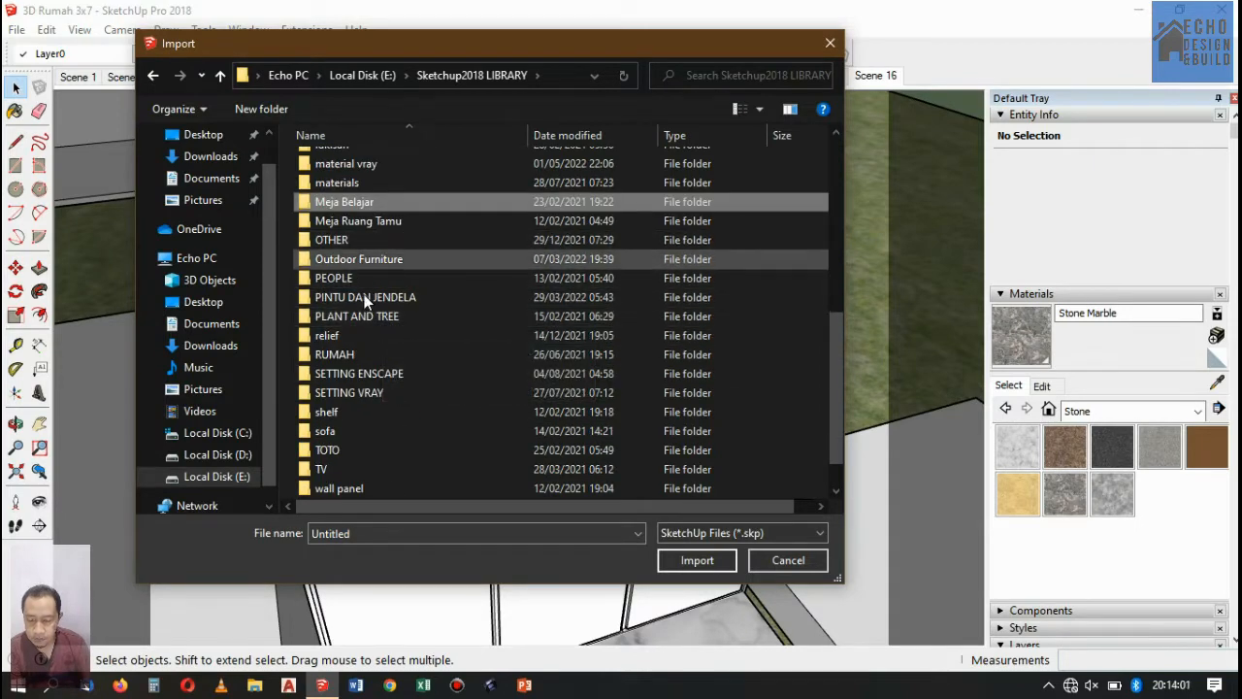
scroll(359, 321, "down", 1)
scroll(348, 451, "up", 2)
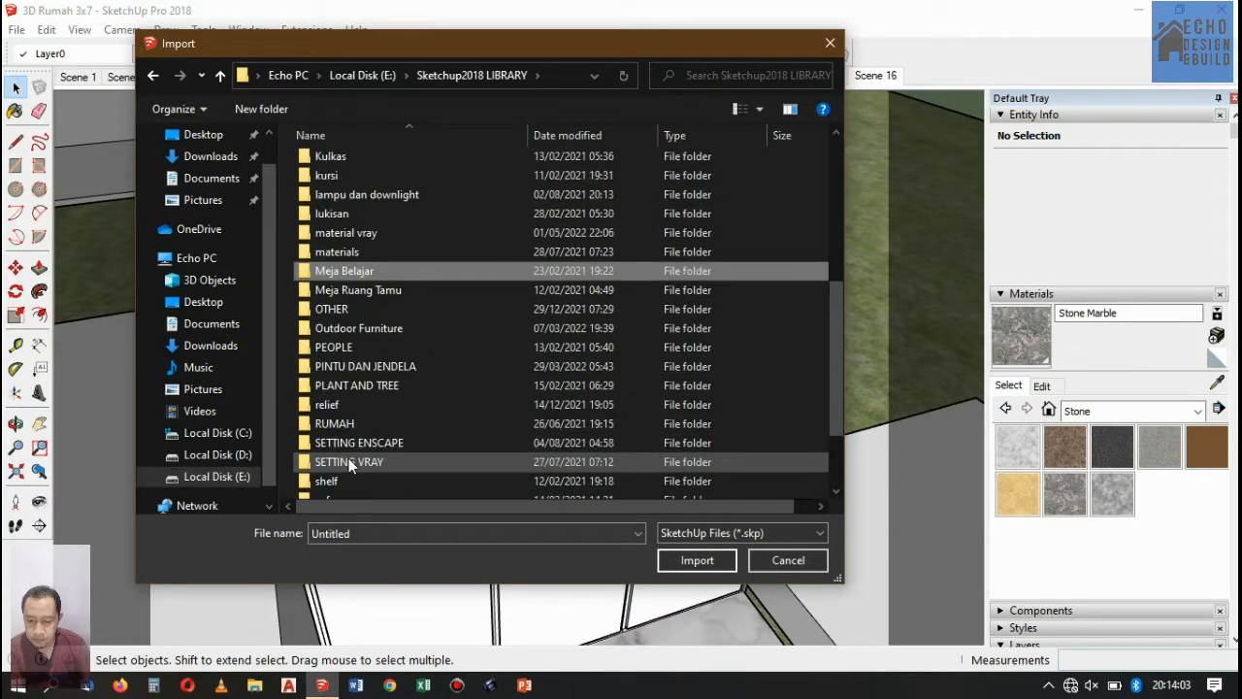
scroll(380, 272, "up", 2)
double_click(367, 213)
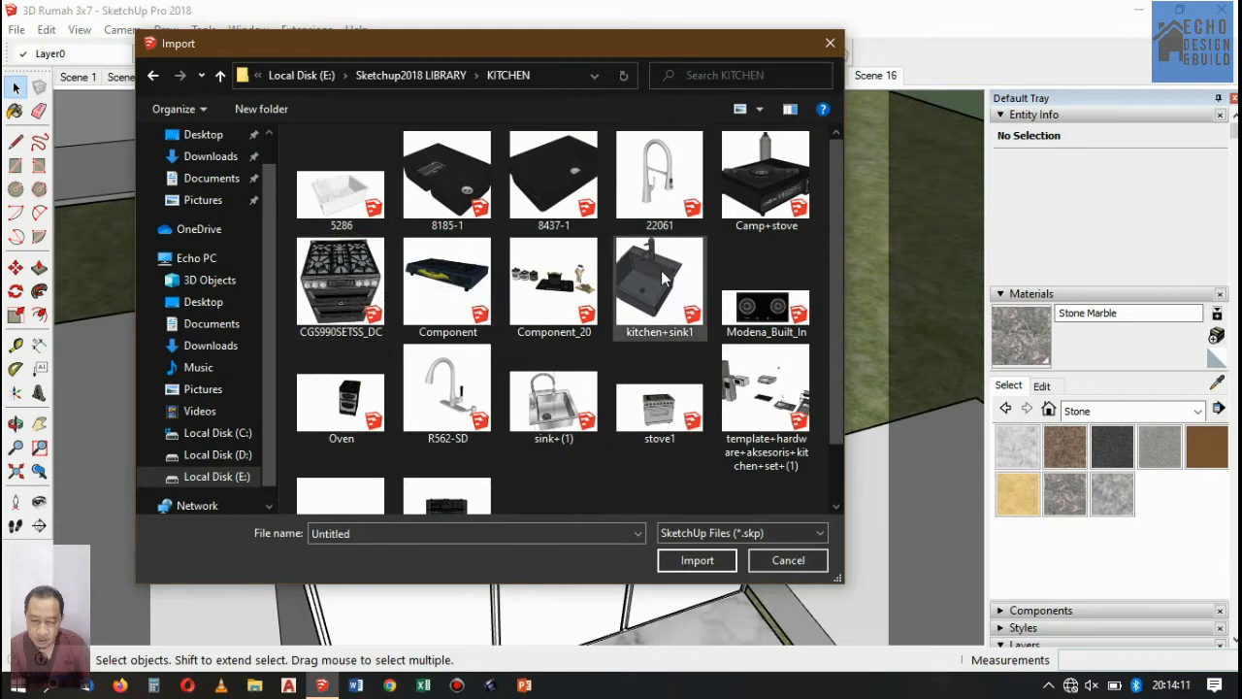
Import the Untitled model showing a black cooktop with a pot.
scroll(653, 268, "down", 1)
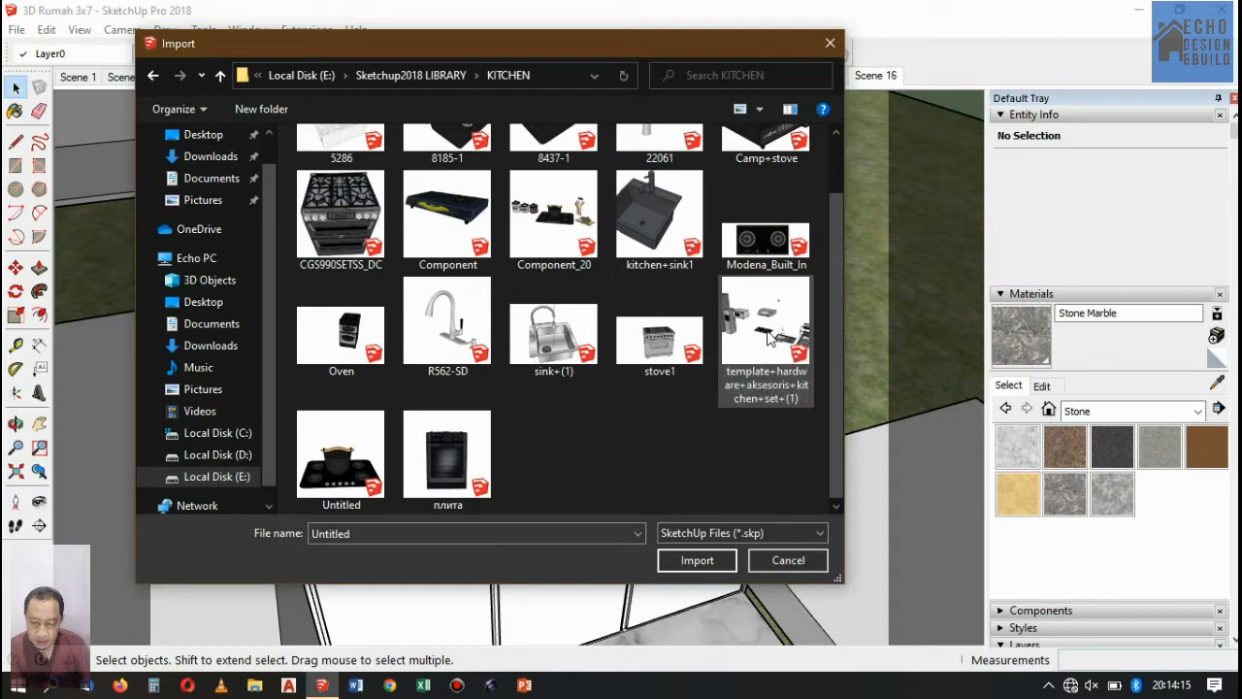
left_click(342, 460)
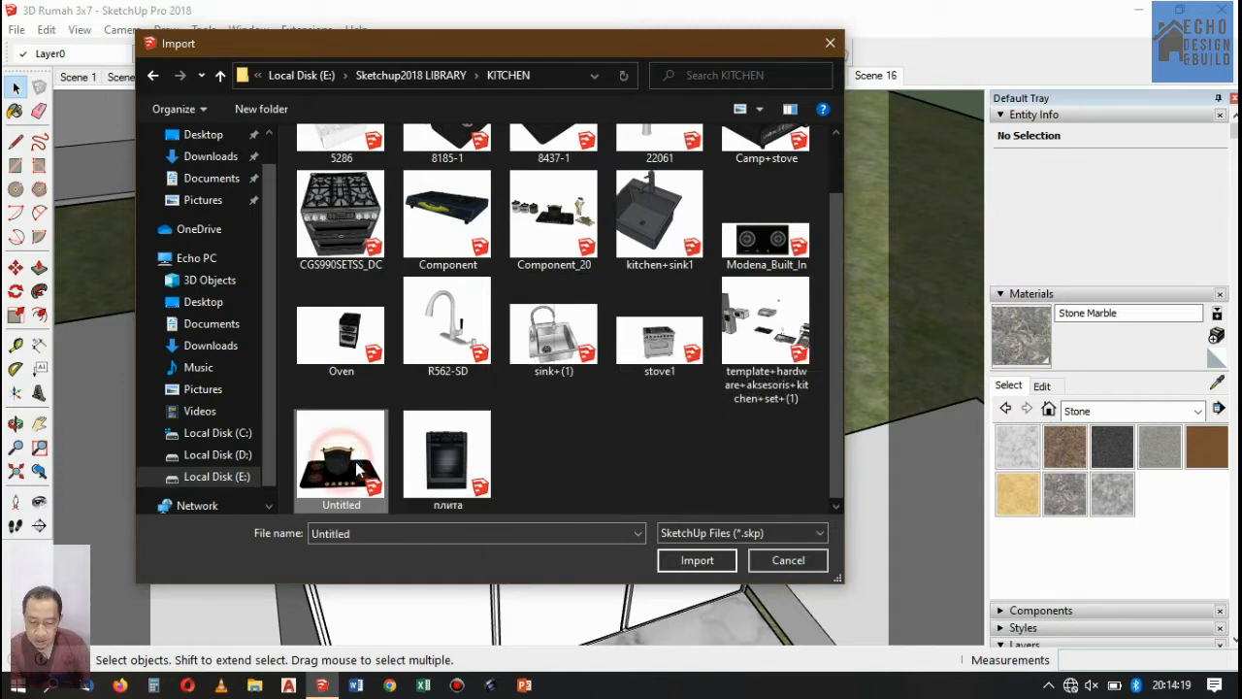
left_click(697, 561)
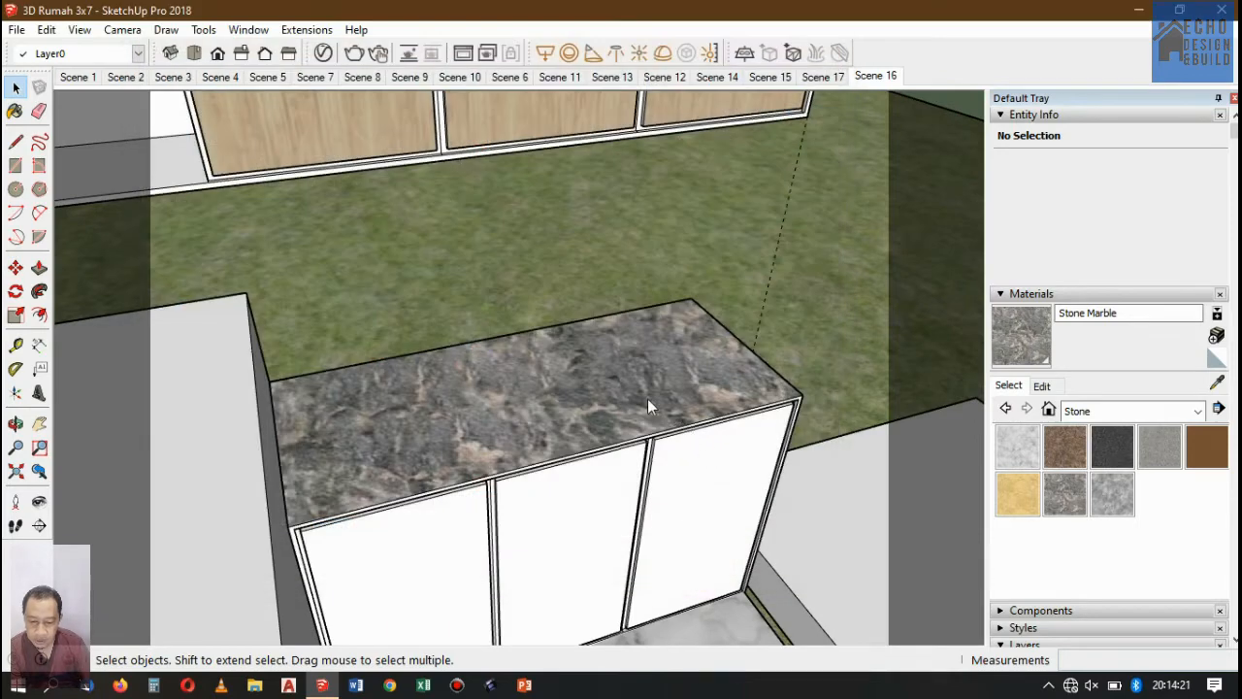
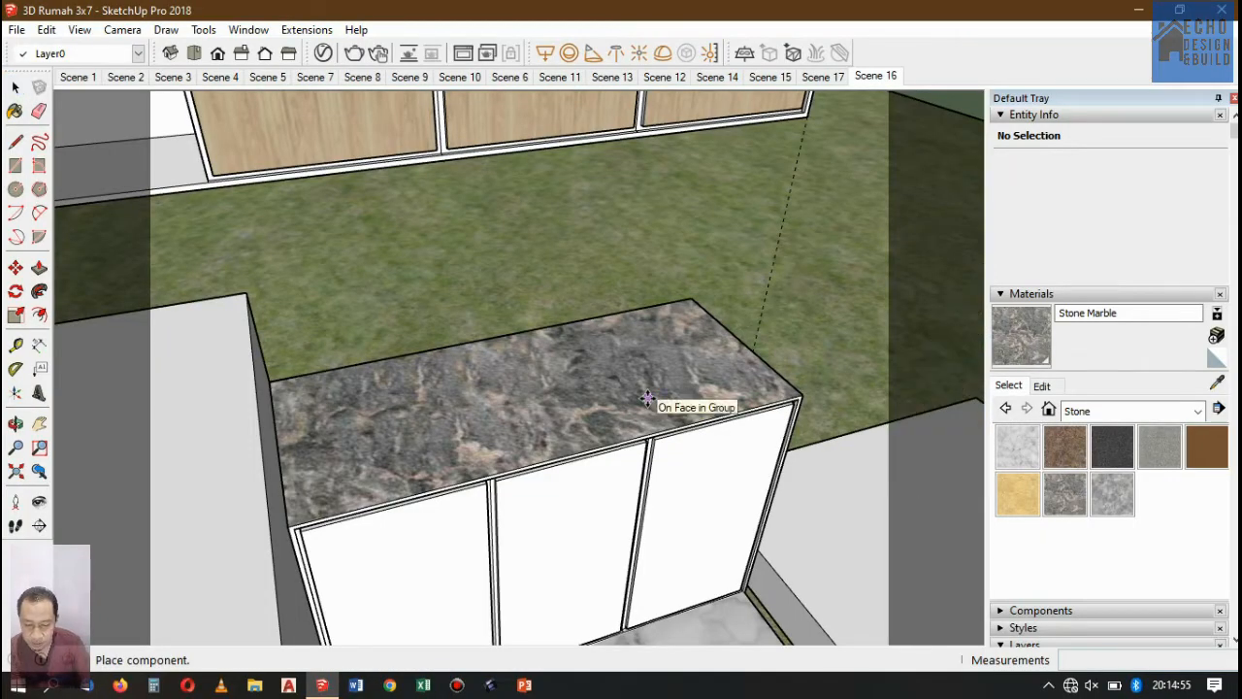
Place the imported cooktop component on the open lawn away from the house.
scroll(573, 393, "down", 3)
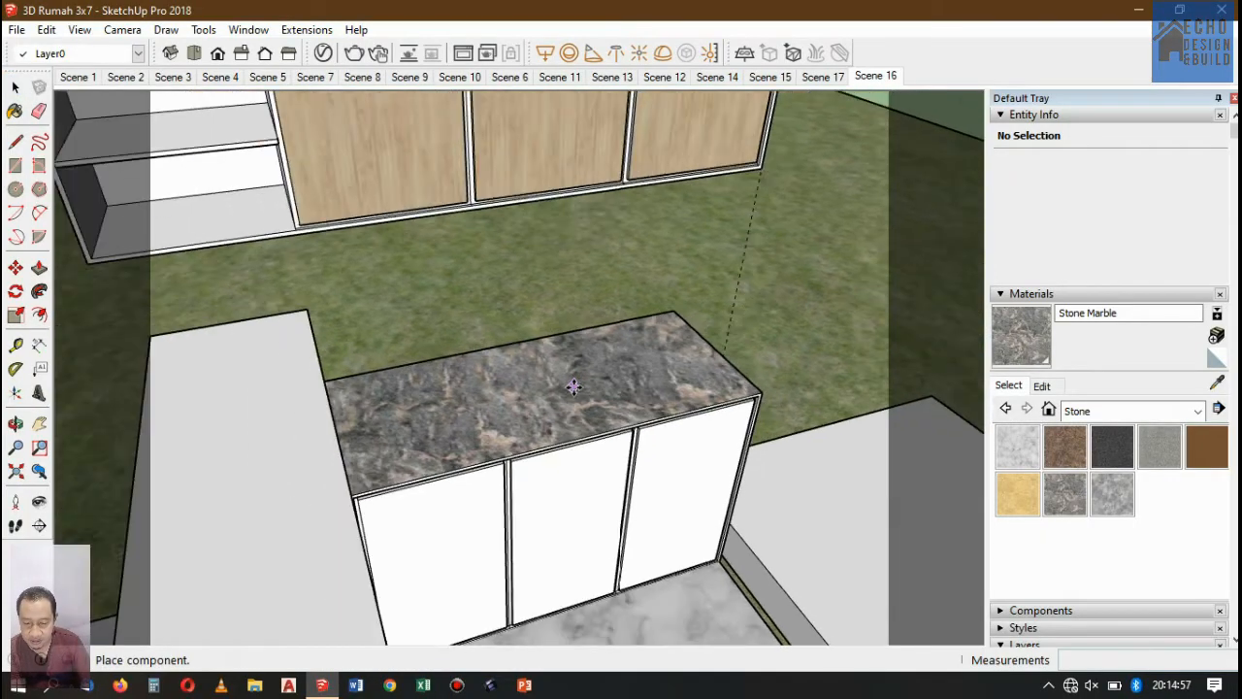
scroll(567, 395, "up", 5)
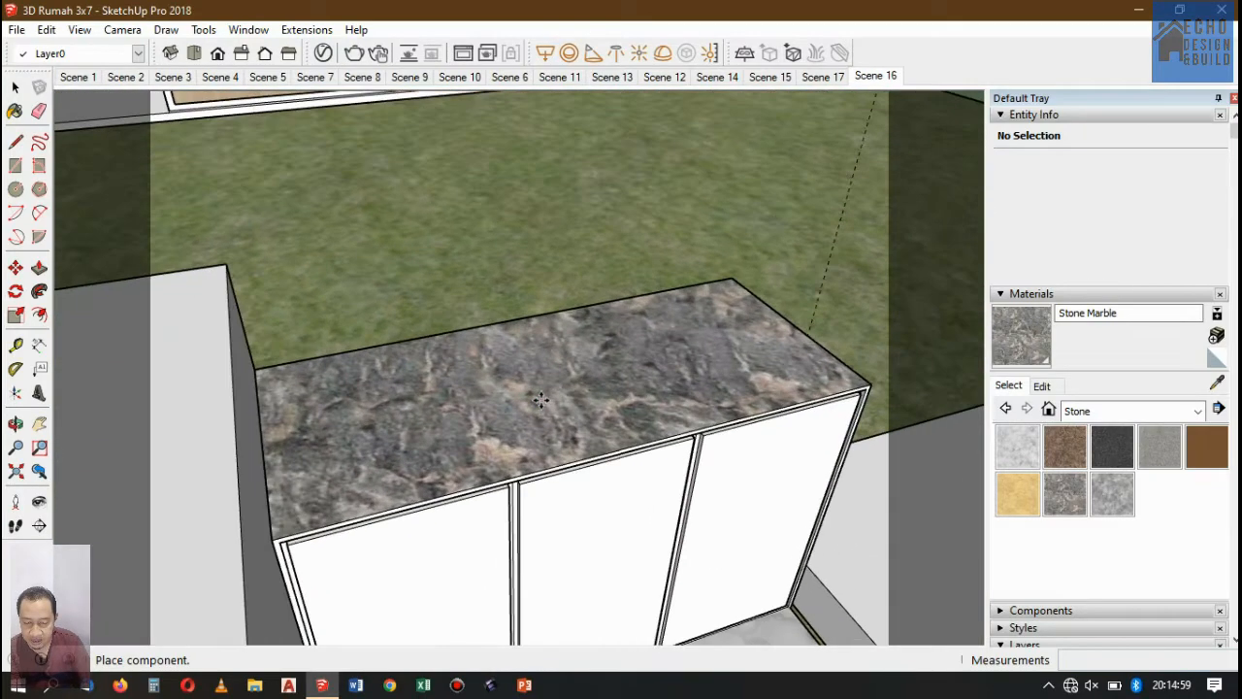
scroll(476, 409, "down", 5)
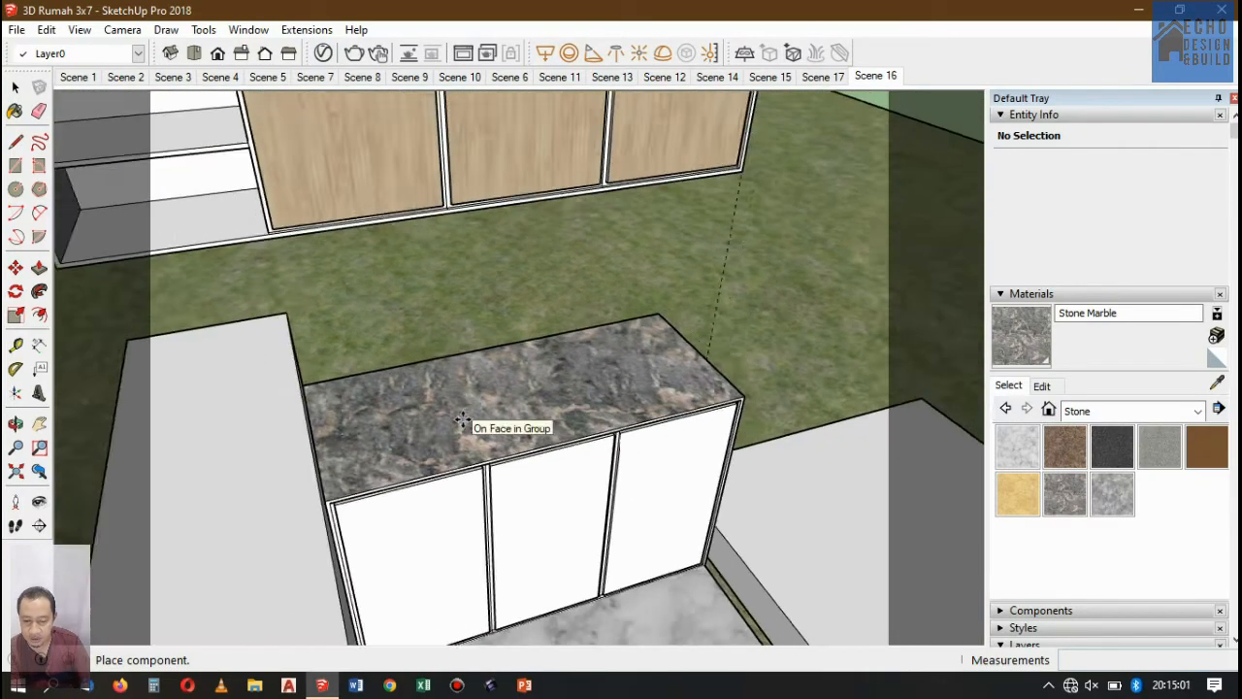
scroll(473, 411, "down", 10)
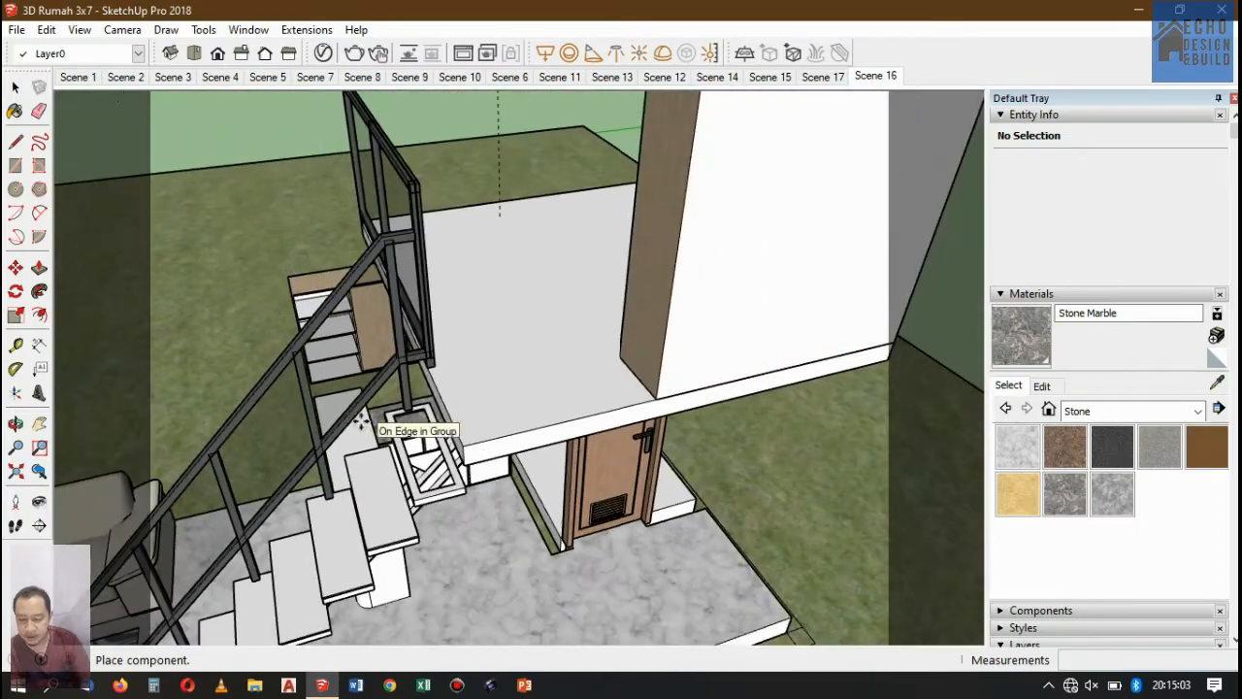
scroll(333, 415, "up", 10)
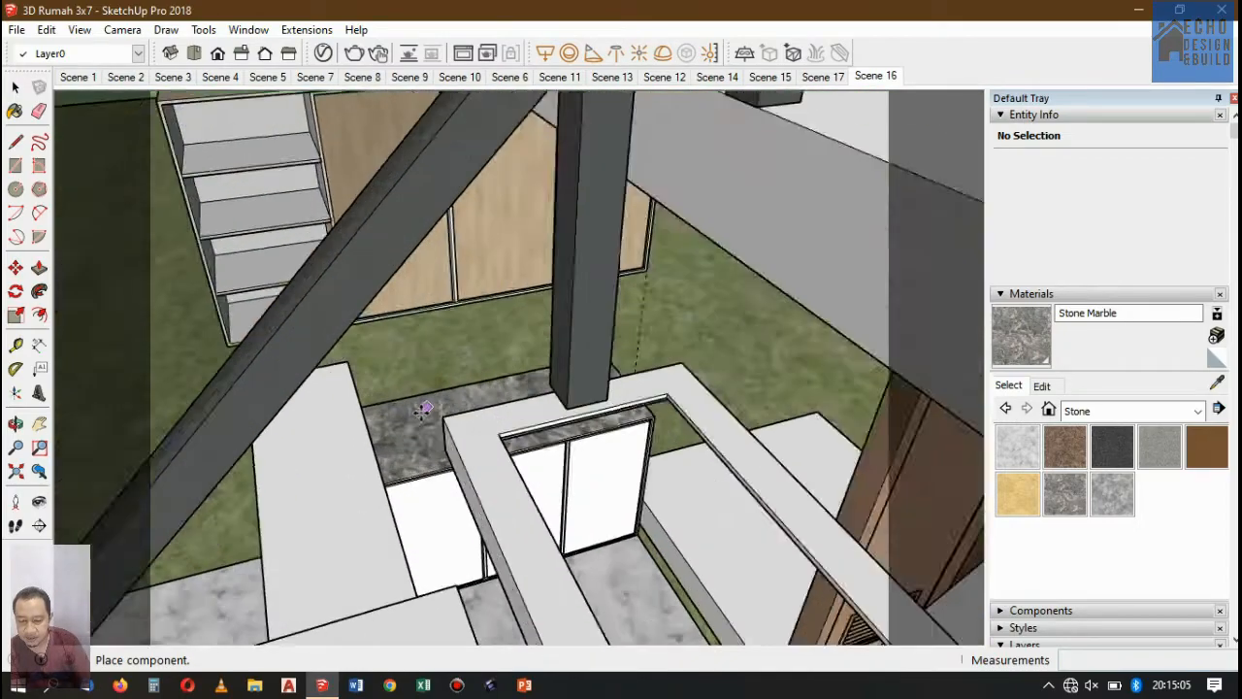
scroll(413, 416, "up", 2)
scroll(452, 408, "down", 4)
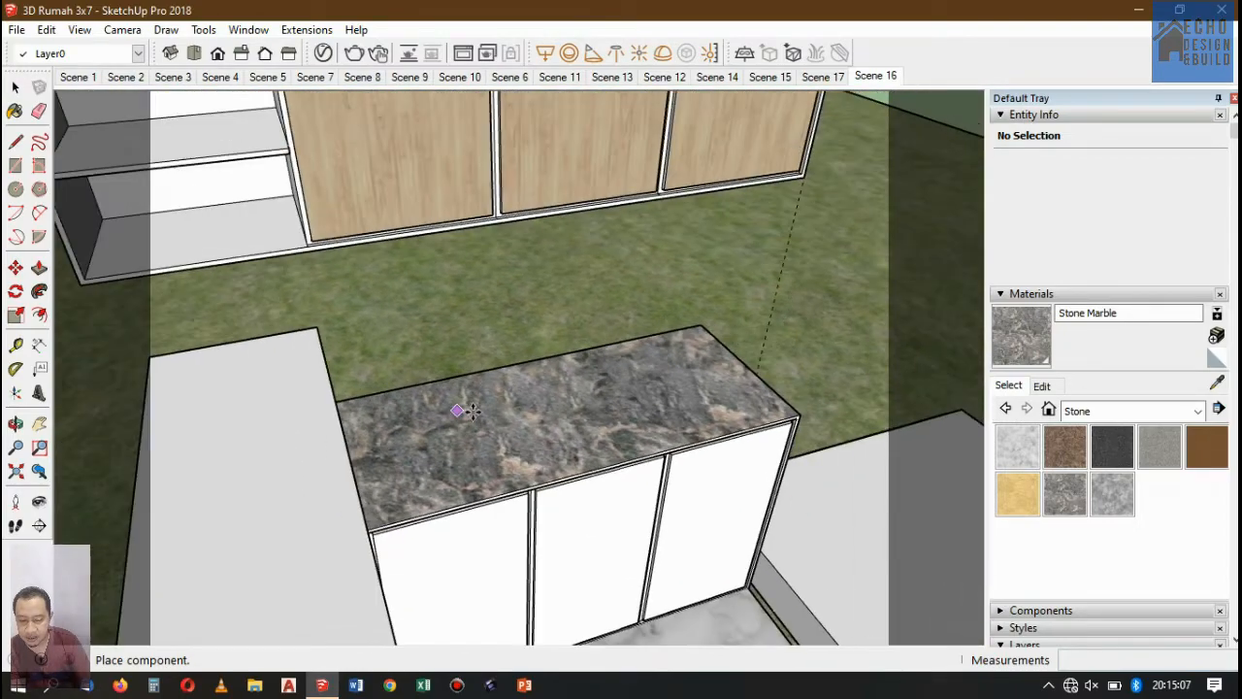
scroll(466, 411, "up", 2)
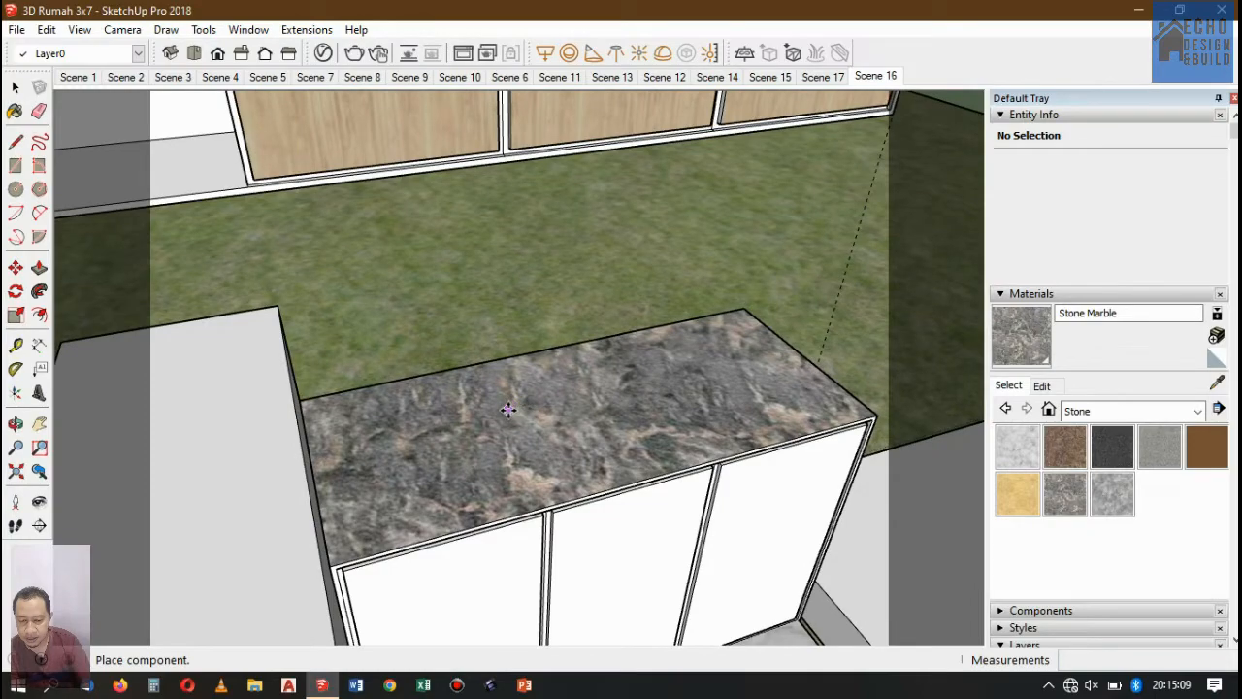
scroll(508, 409, "down", 5)
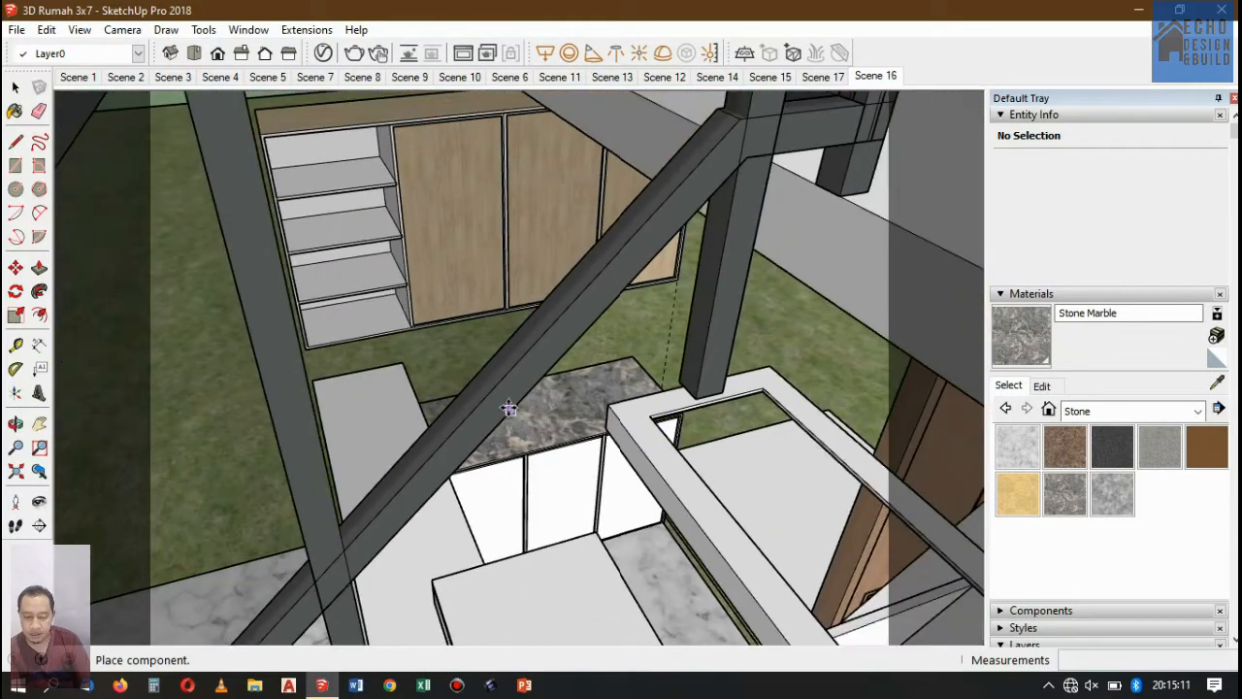
scroll(509, 410, "down", 8)
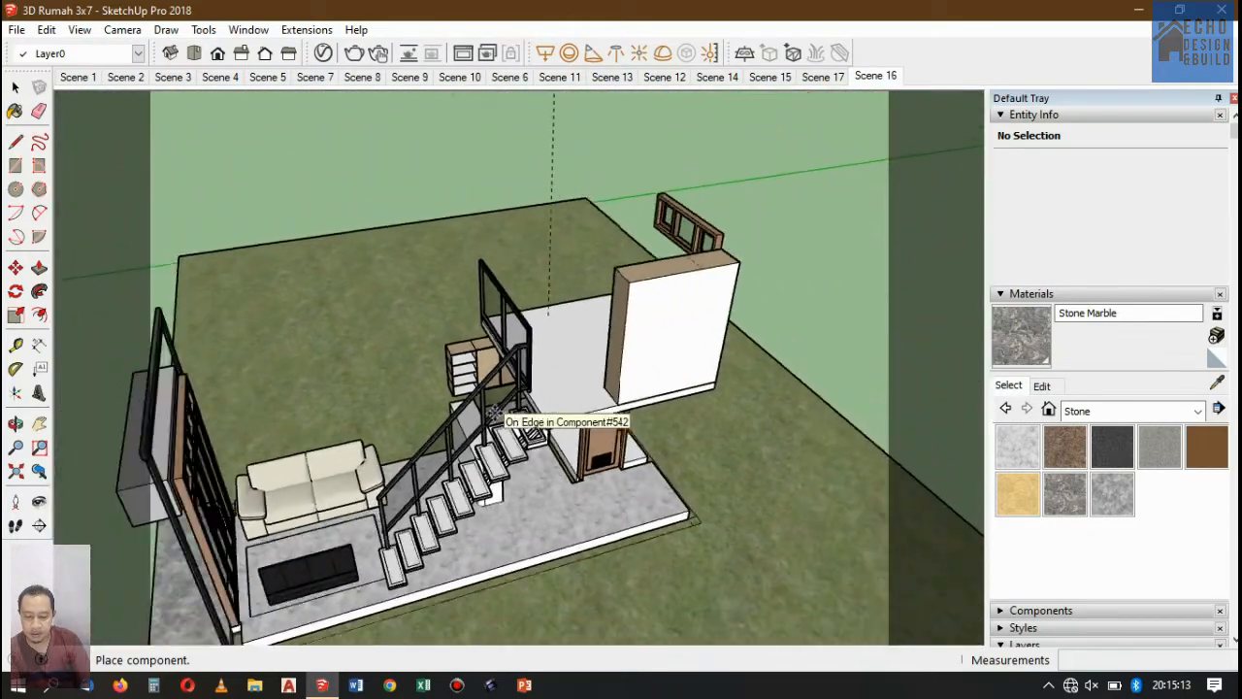
scroll(495, 415, "down", 5)
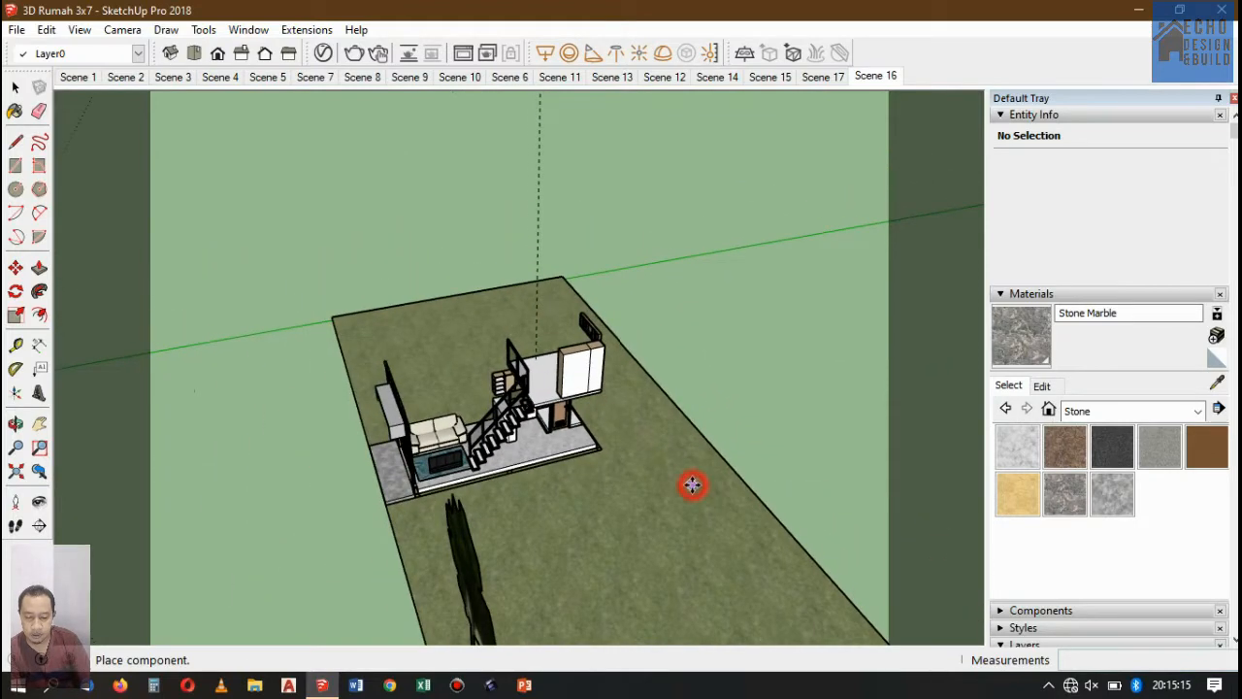
left_click(692, 485)
Delete the human figure inside the imported cooktop component and leave the component's editing.
scroll(623, 419, "down", 1)
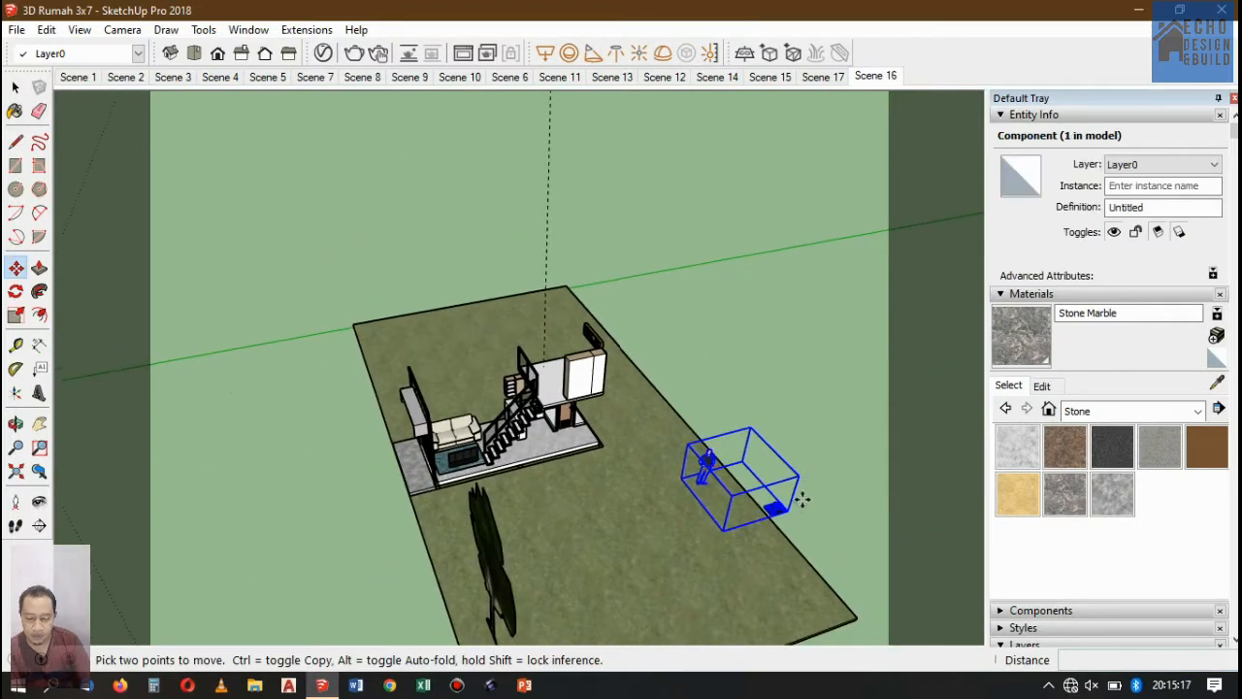
scroll(791, 509, "up", 1)
scroll(776, 500, "up", 1)
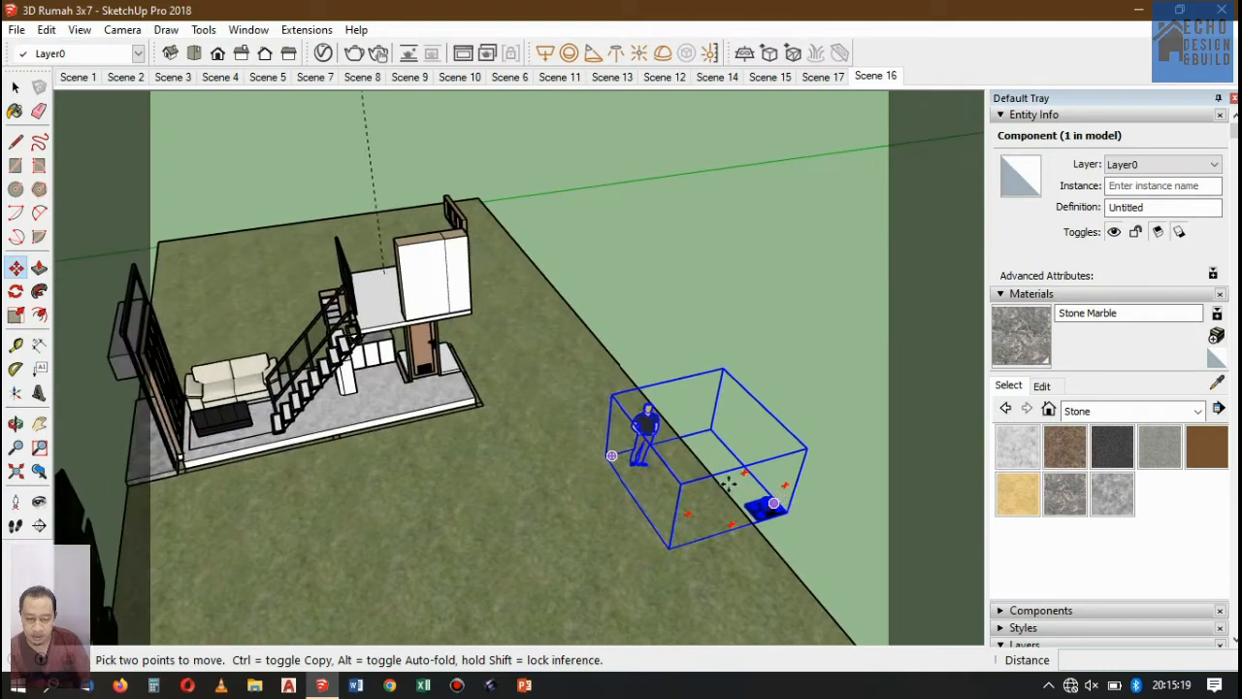
scroll(708, 470, "up", 2)
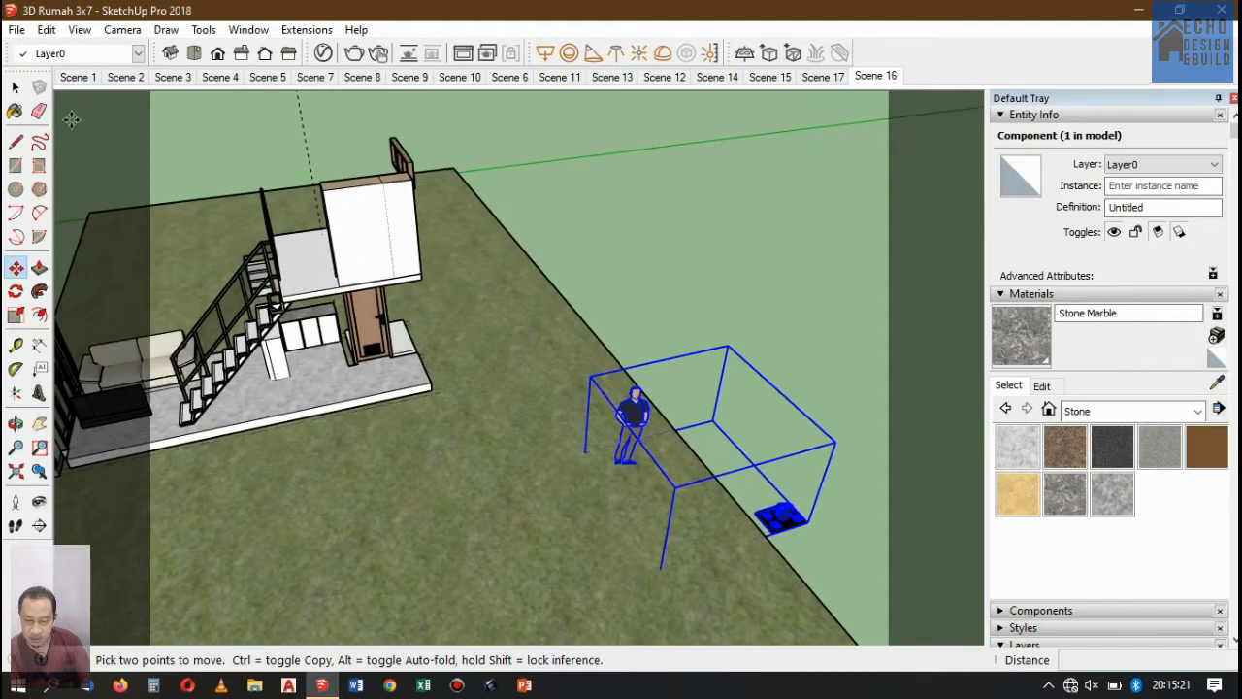
left_click(16, 87)
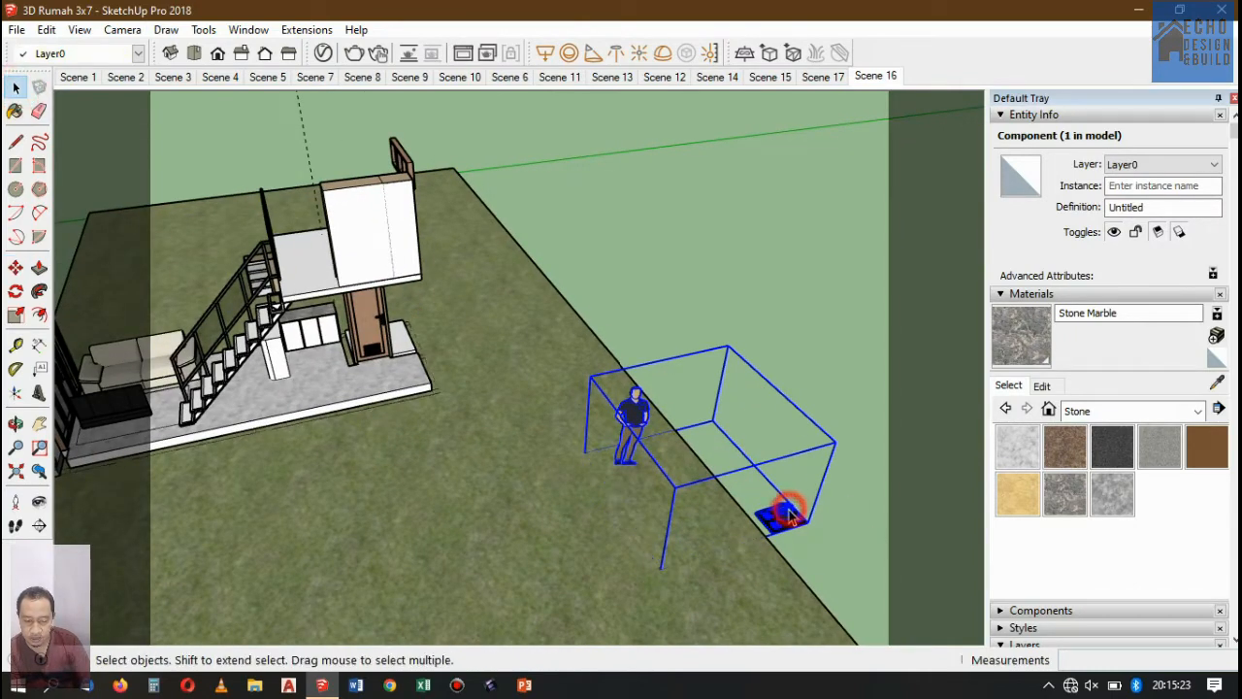
double_click(791, 515)
left_click(630, 412)
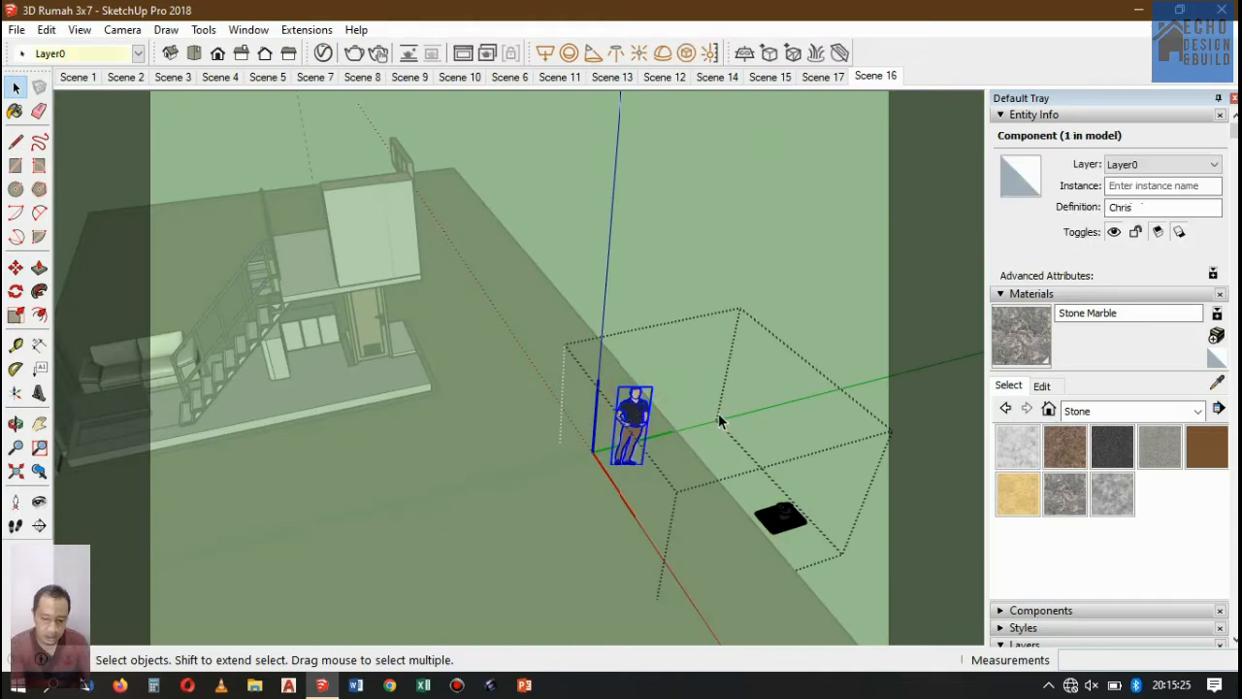
key("Delete")
left_click(781, 521)
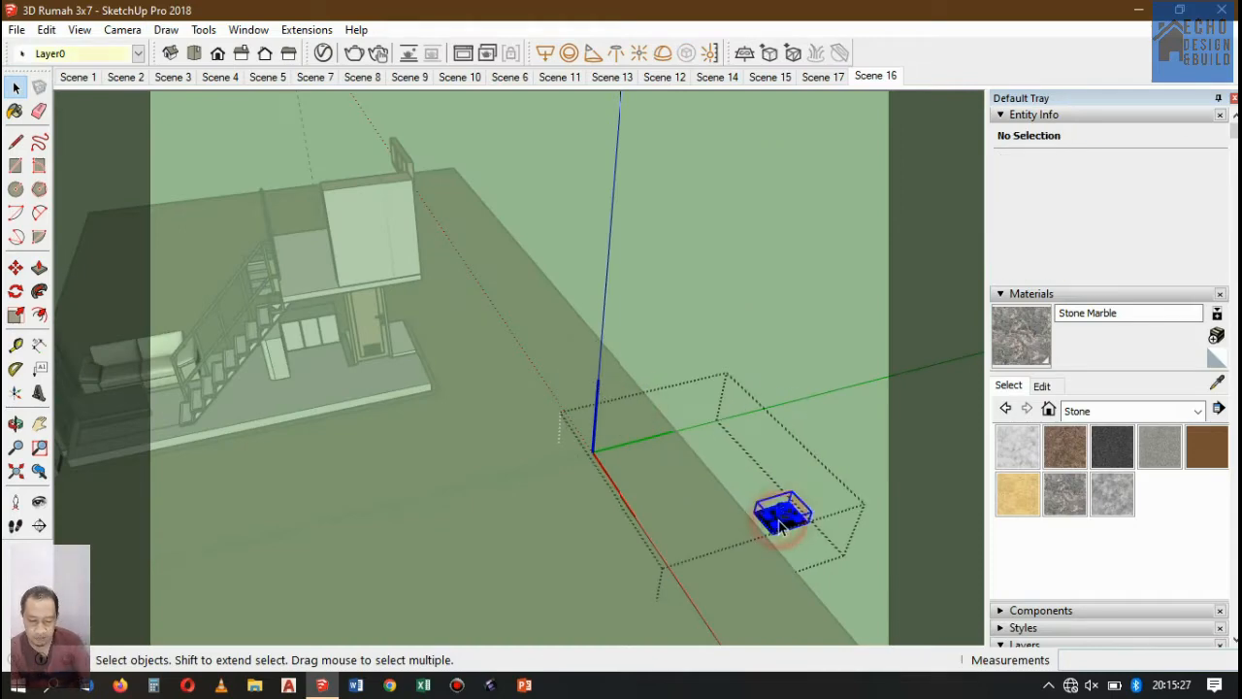
left_click(815, 432)
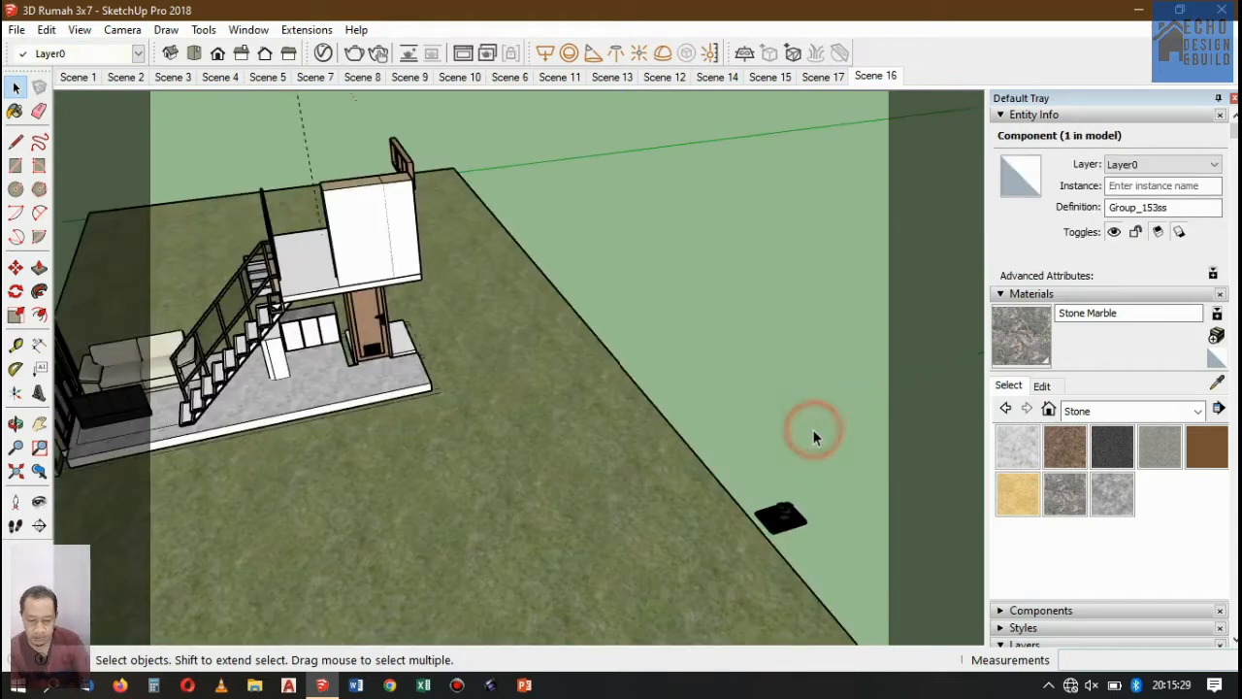
Move the cooktop component from beside the lawn onto the marble-topped base cabinet, at the countertop's front edge.
left_click(782, 516)
scroll(796, 538, "up", 5)
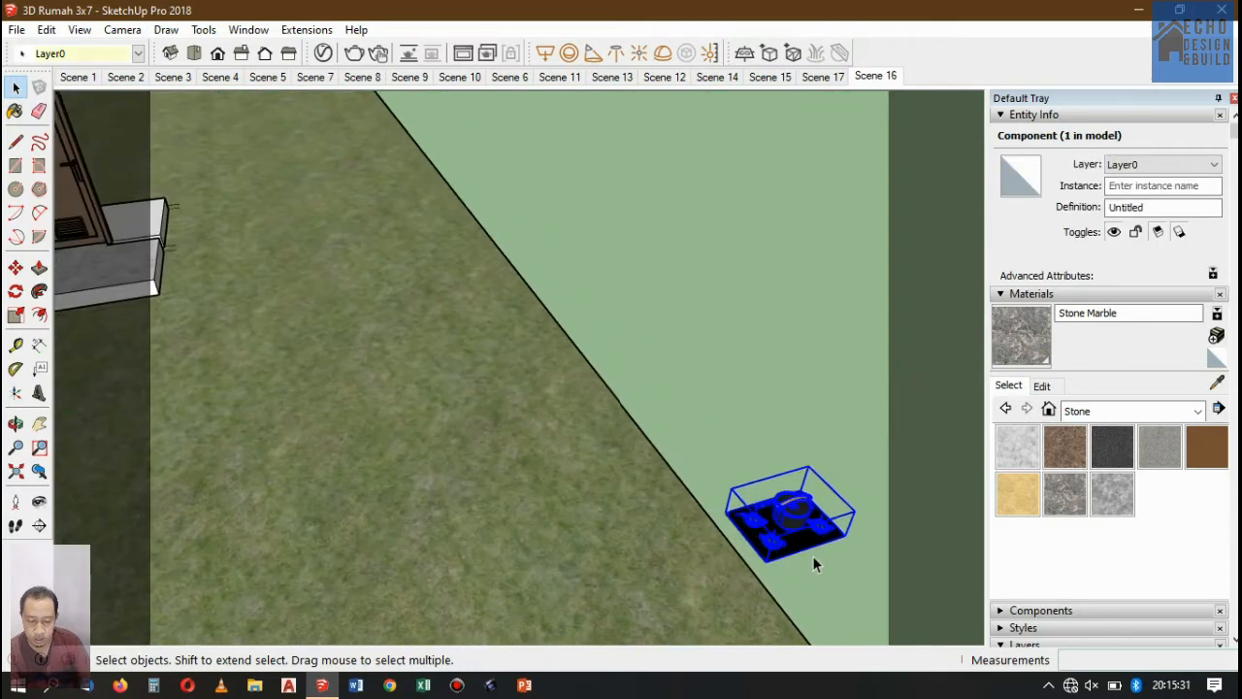
left_click(16, 268)
left_click(678, 527)
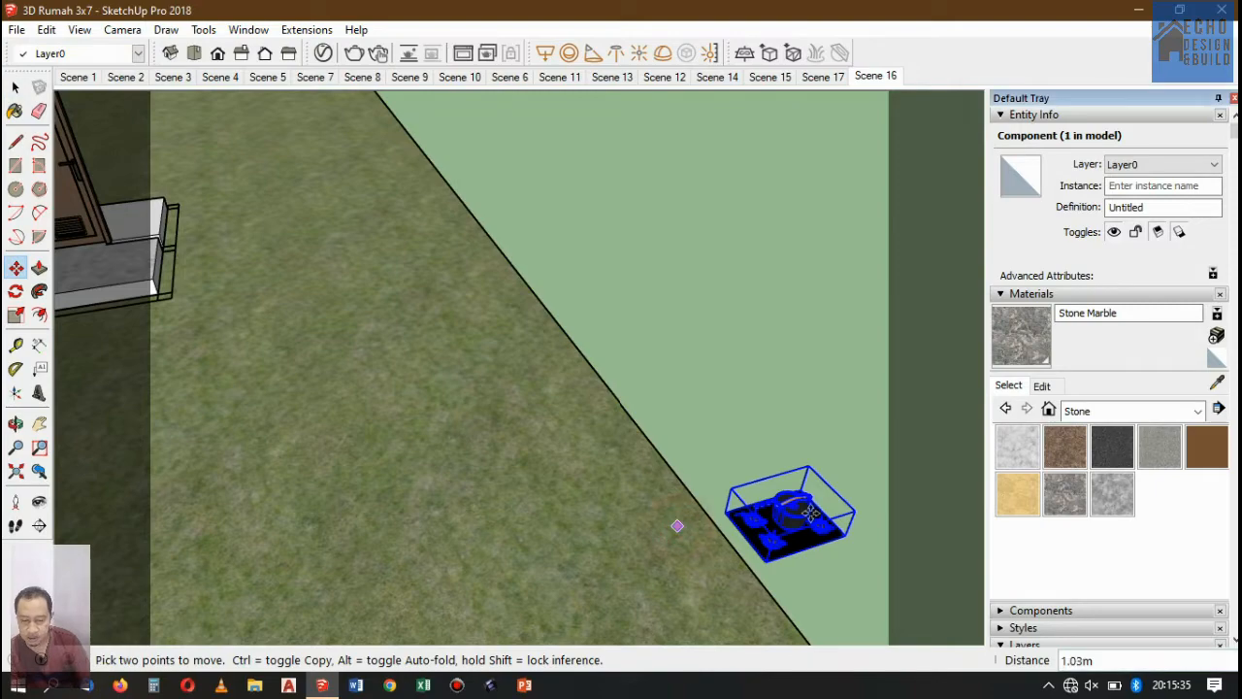
scroll(849, 569, "down", 6)
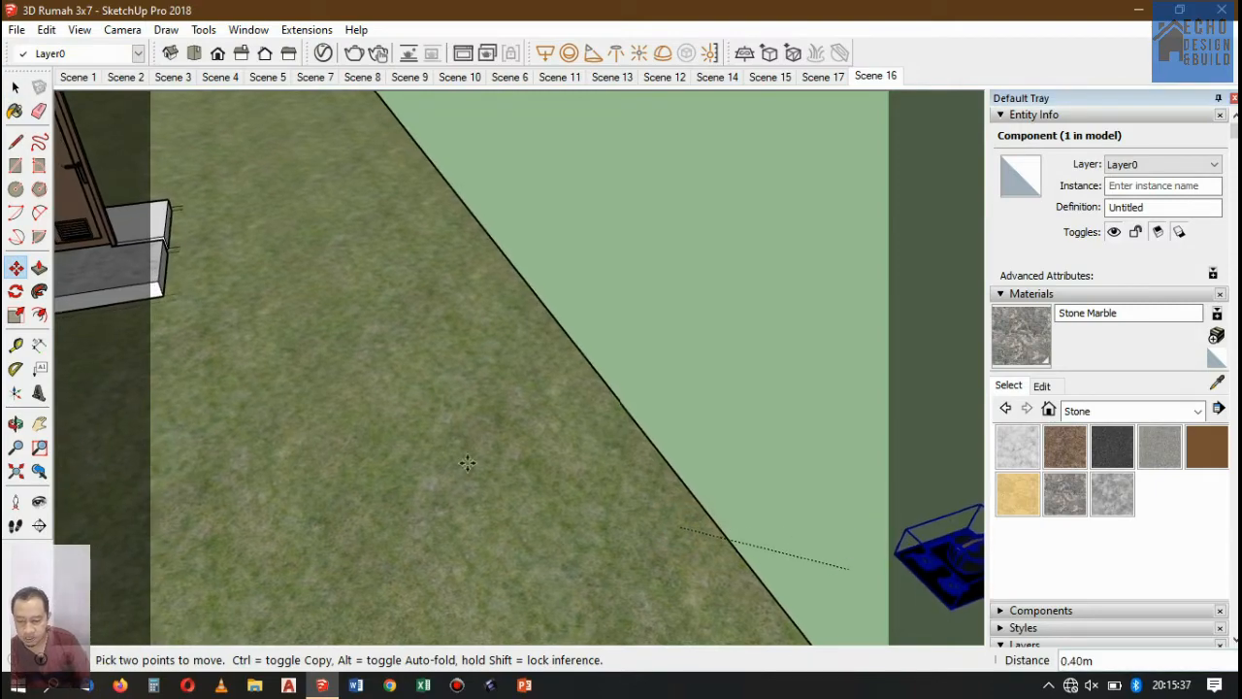
scroll(320, 356, "up", 10)
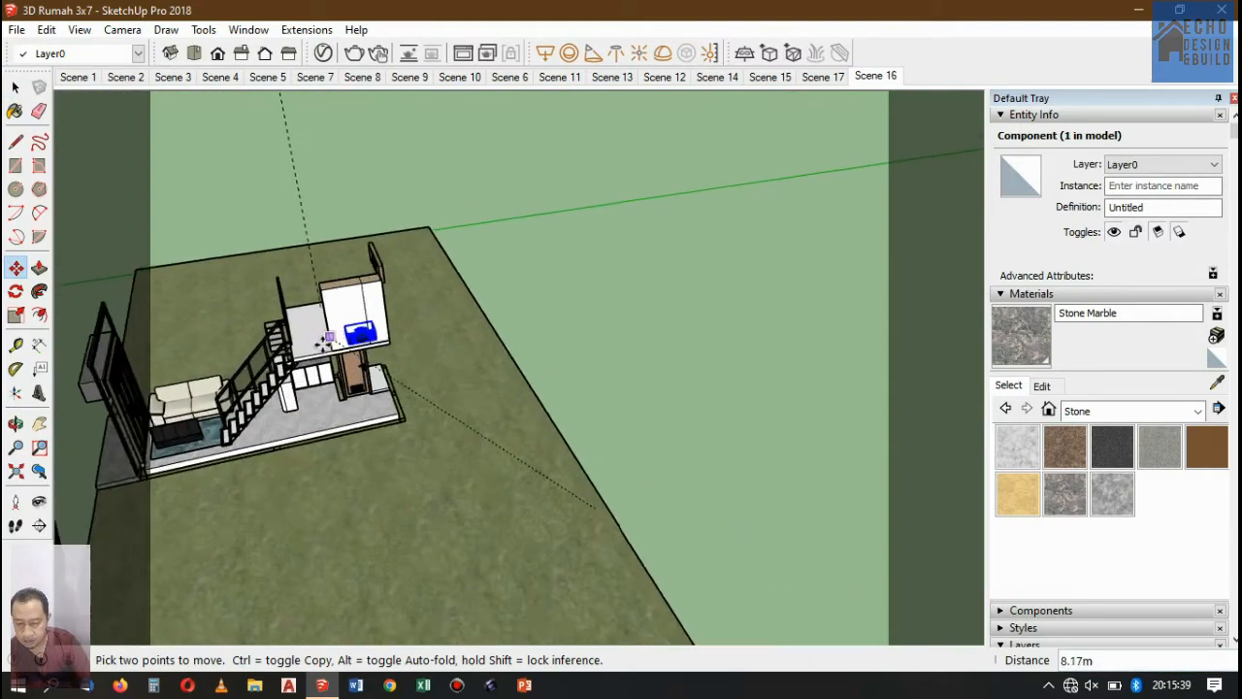
scroll(317, 357, "up", 8)
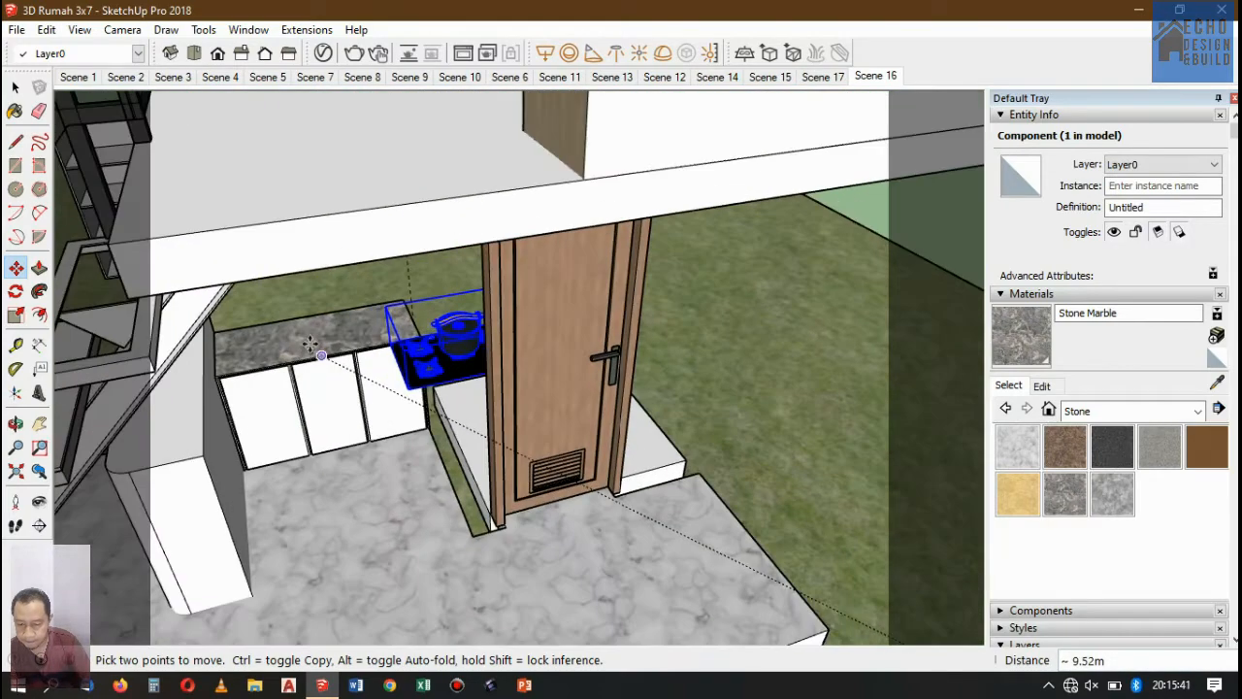
scroll(216, 326, "up", 5)
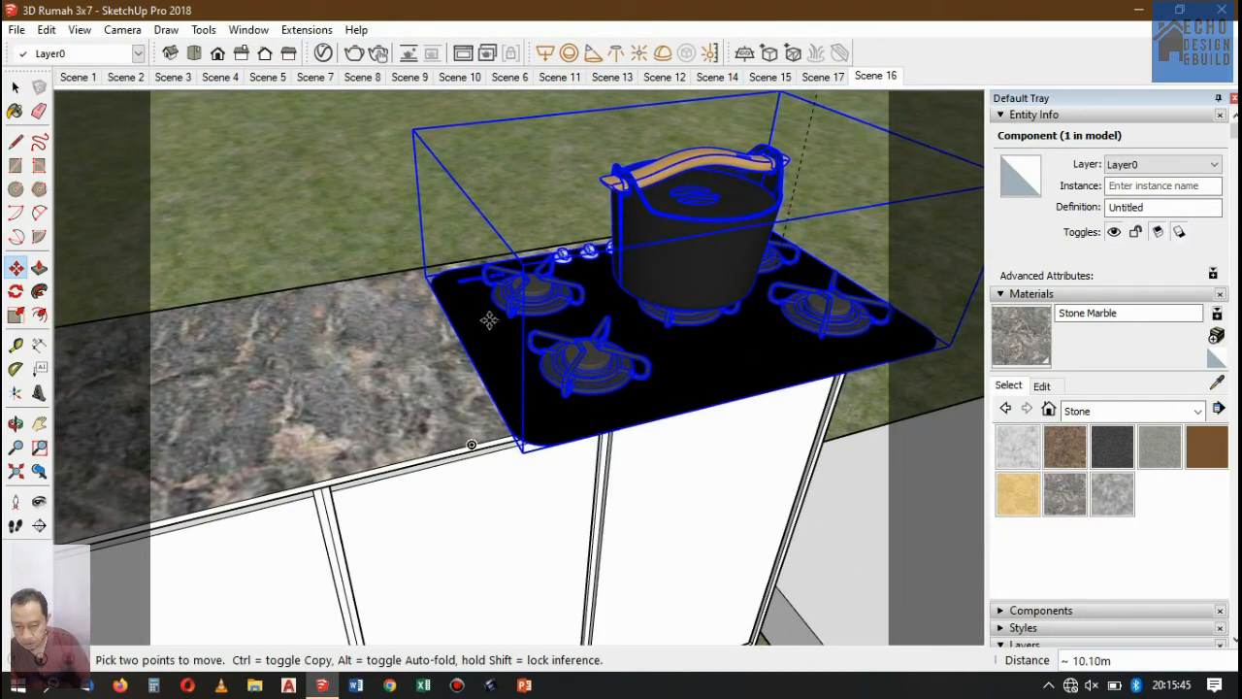
scroll(489, 321, "up", 6)
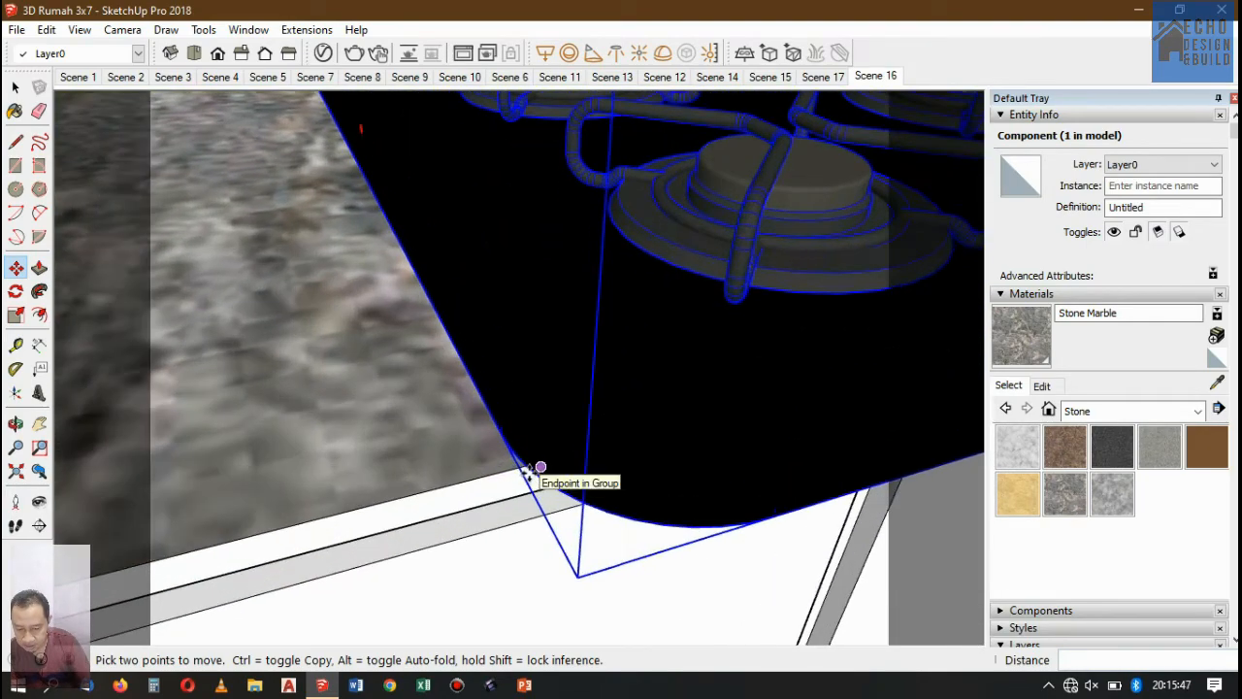
Move the cooktop back onto the marble surface so that its front corner sits behind the cabinet's front edge.
scroll(530, 474, "up", 8)
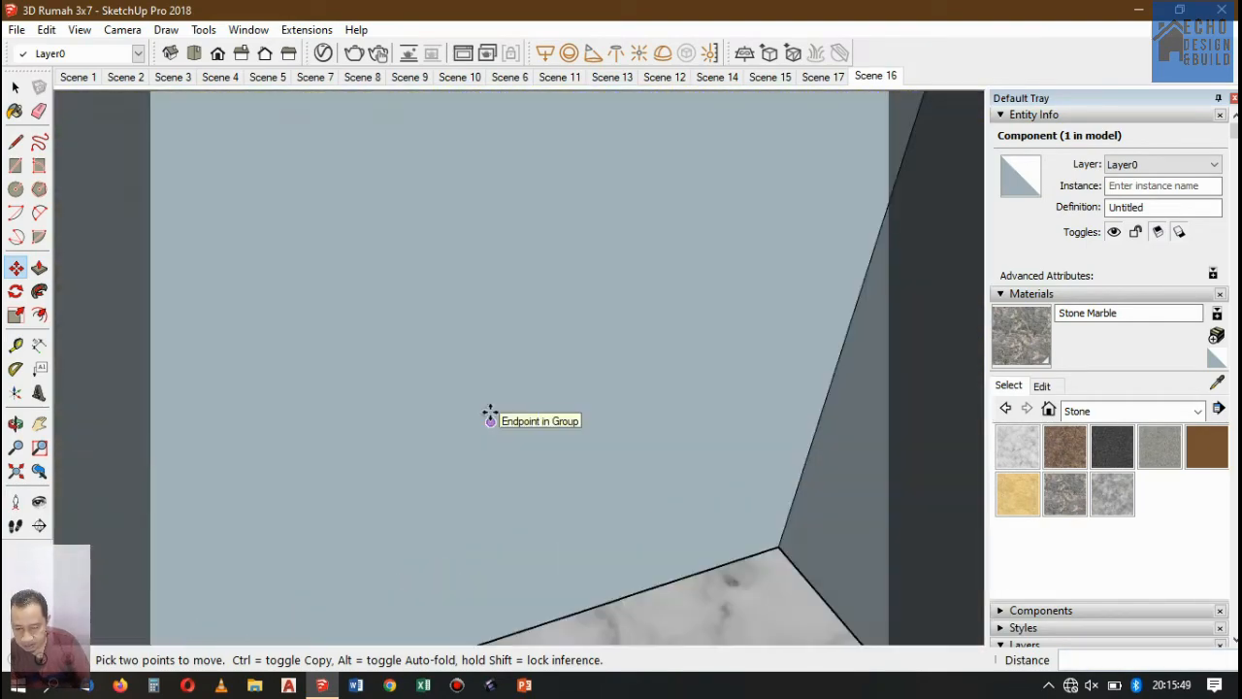
scroll(490, 416, "up", 3)
left_click(485, 407)
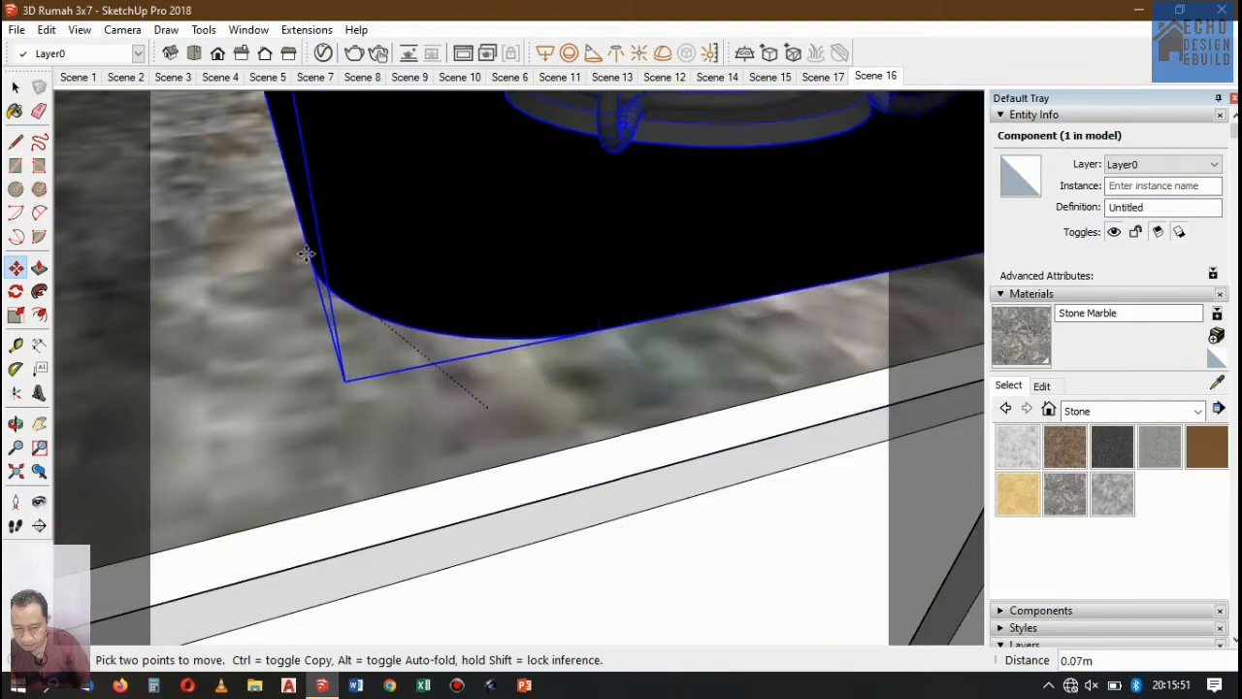
left_click(281, 280)
scroll(365, 335, "down", 6)
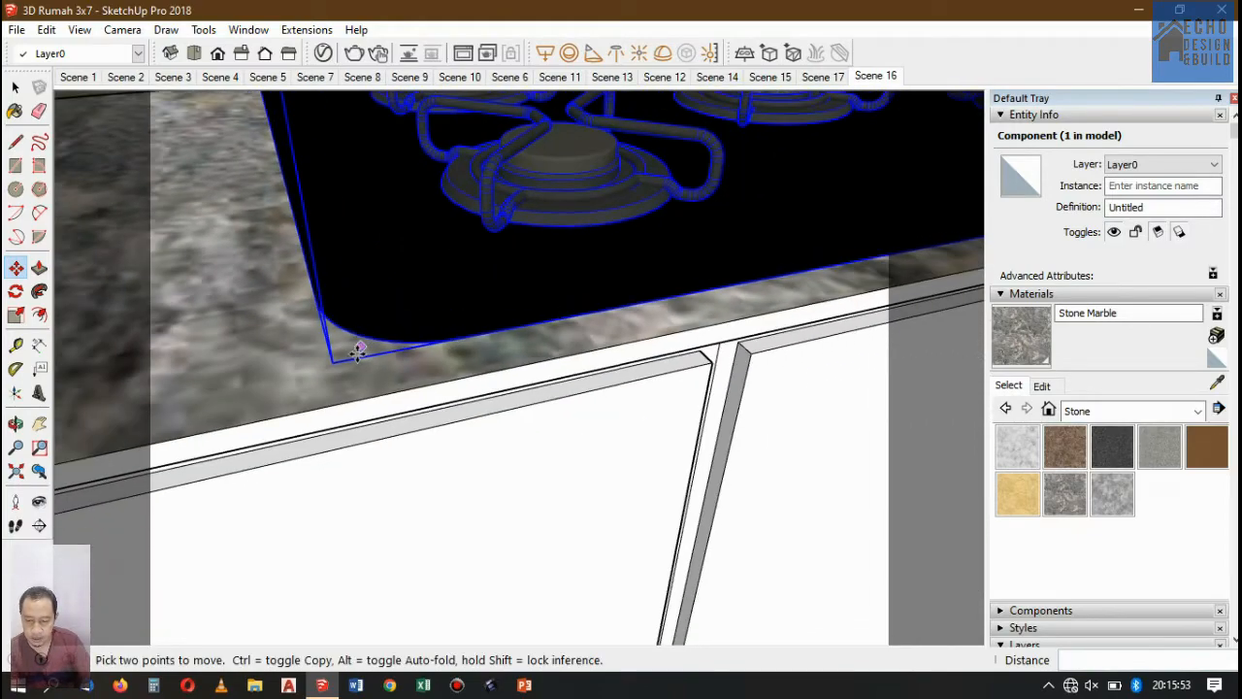
Move the cooktop 0.12 m along the marble countertop, away from the cabinet's free end.
left_click(16, 425)
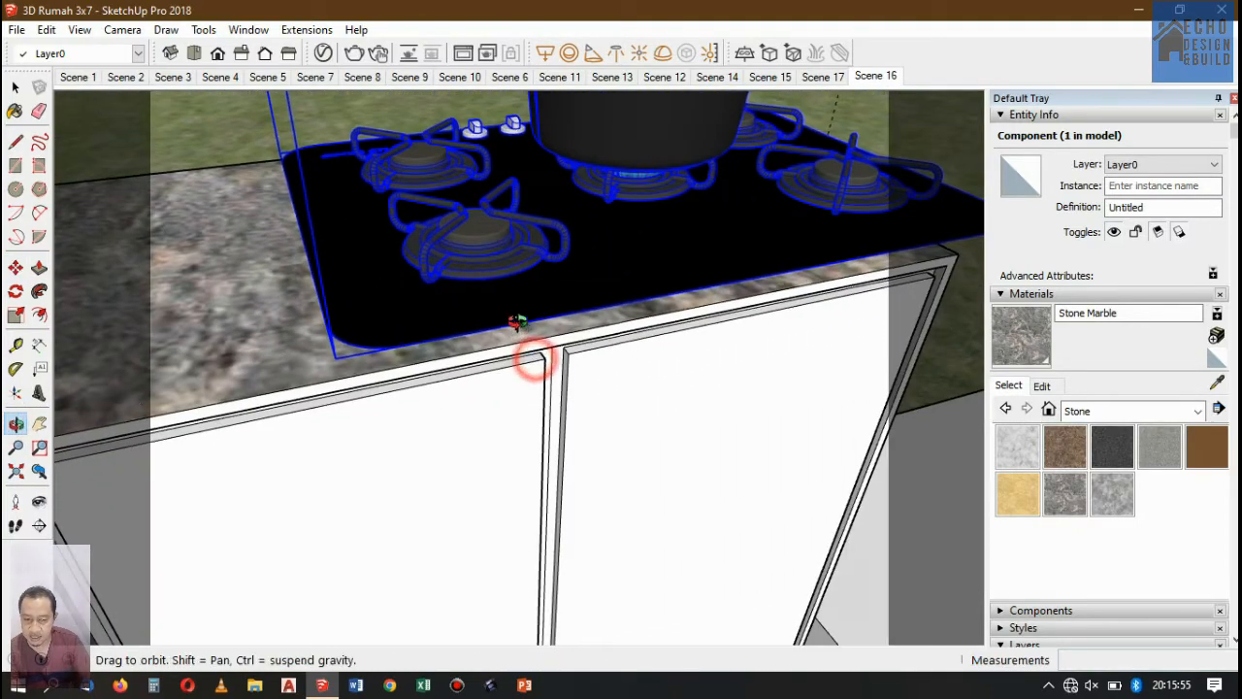
left_click_drag(527, 350, 647, 314)
scroll(640, 354, "down", 4)
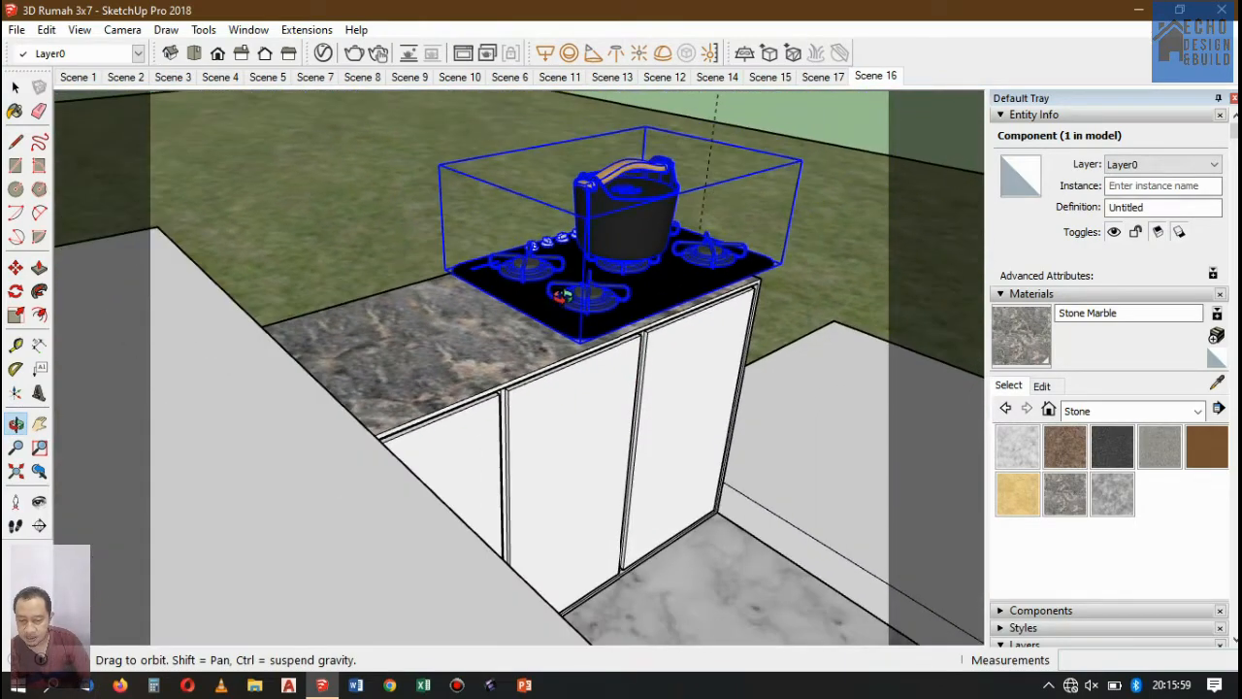
scroll(558, 270, "up", 2)
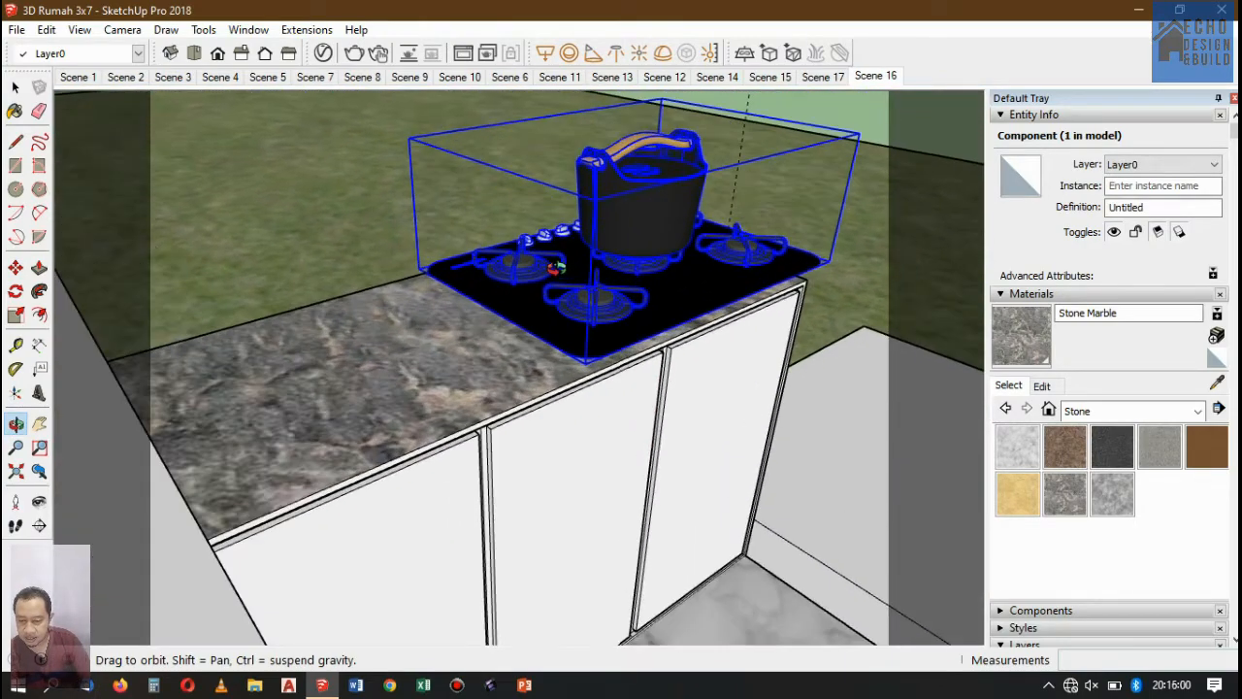
left_click(15, 268)
left_click(498, 343)
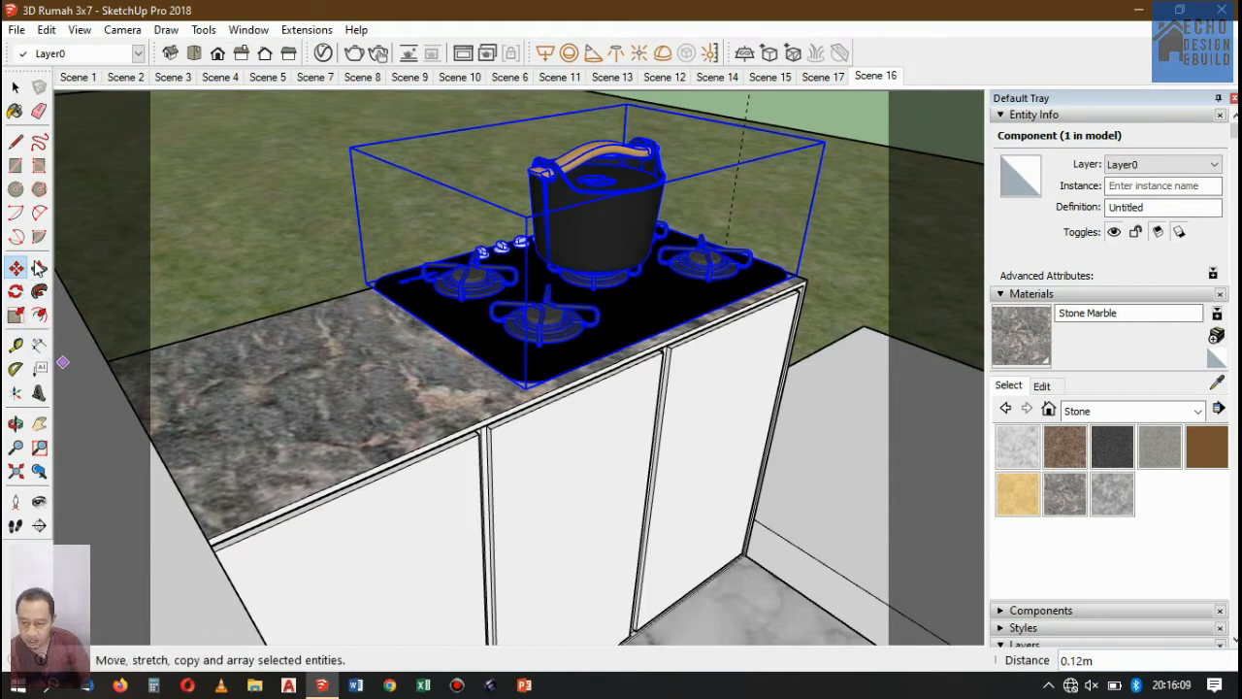
Rotate the cooktop 180 degrees on the countertop plane so that its control knobs face the cabinet doors.
left_click(16, 292)
left_click(389, 349)
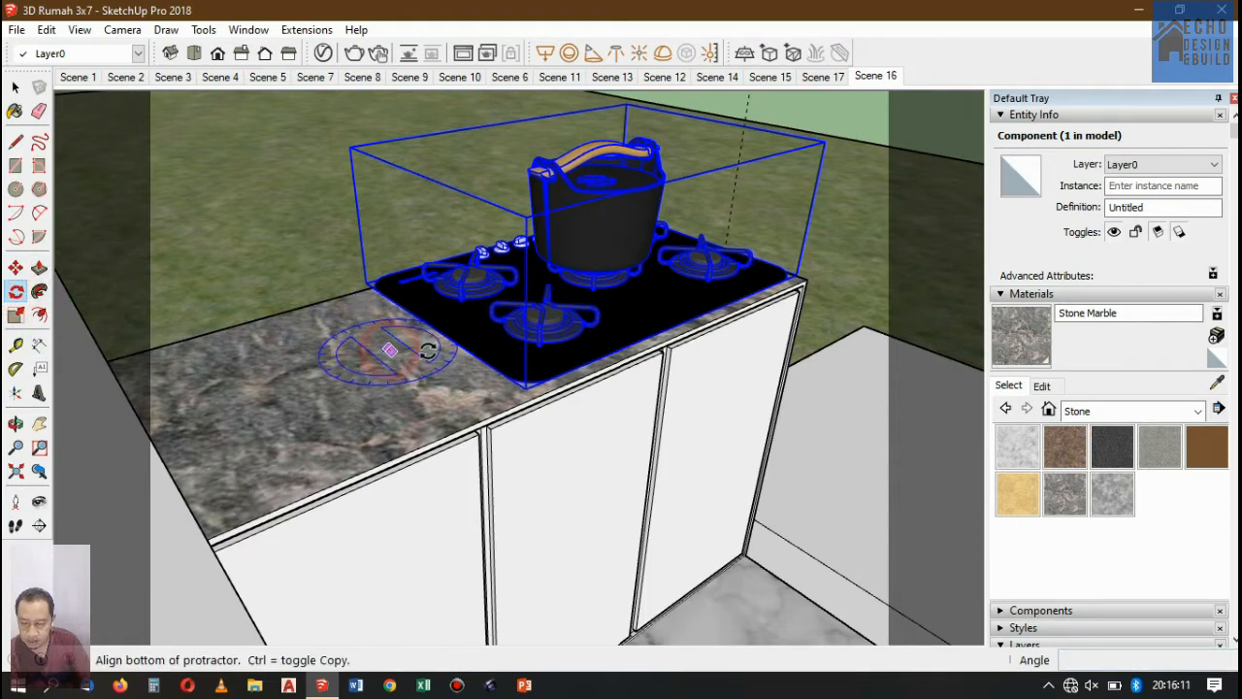
left_click(429, 335)
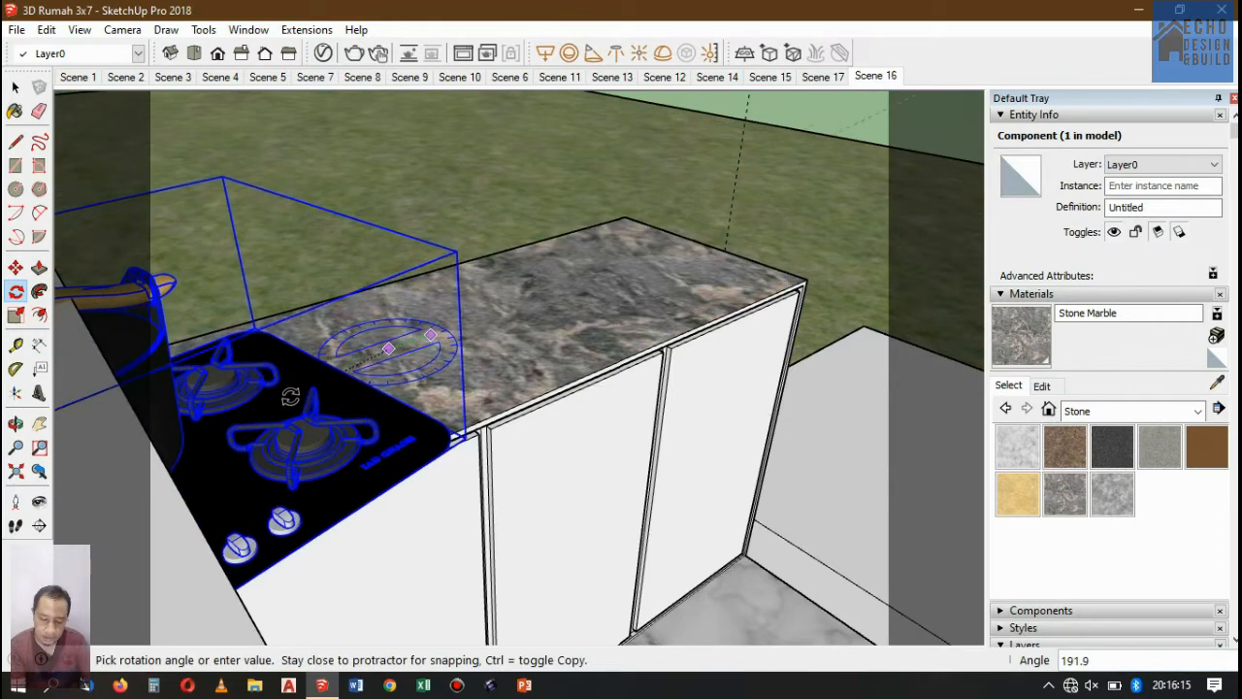
key("Return")
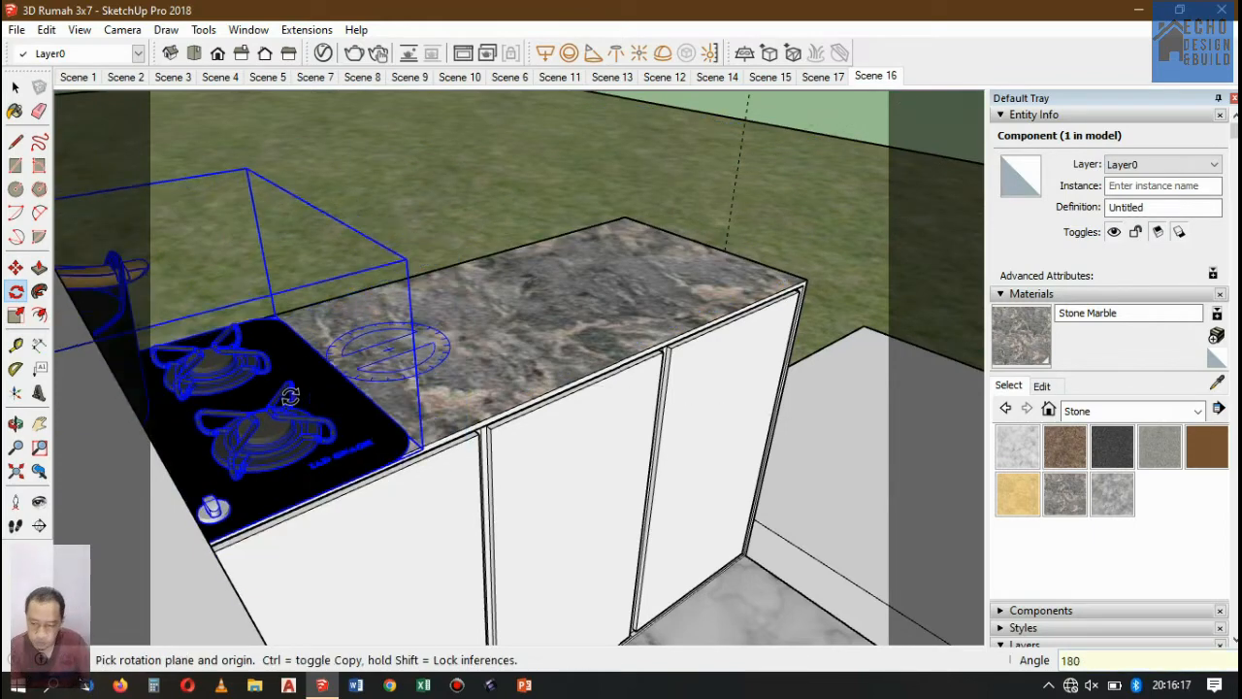
Move the rotated cooktop back along the countertop so that it sits above the doors at the cabinet's free end.
left_click(17, 266)
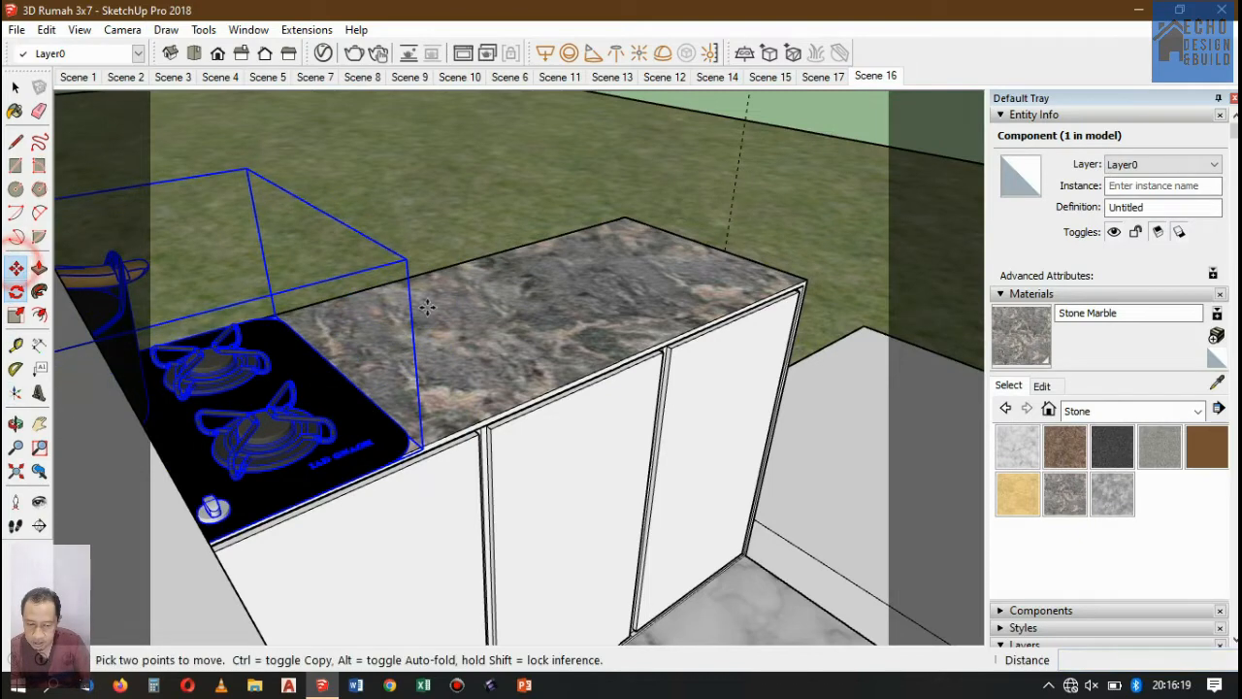
left_click(445, 352)
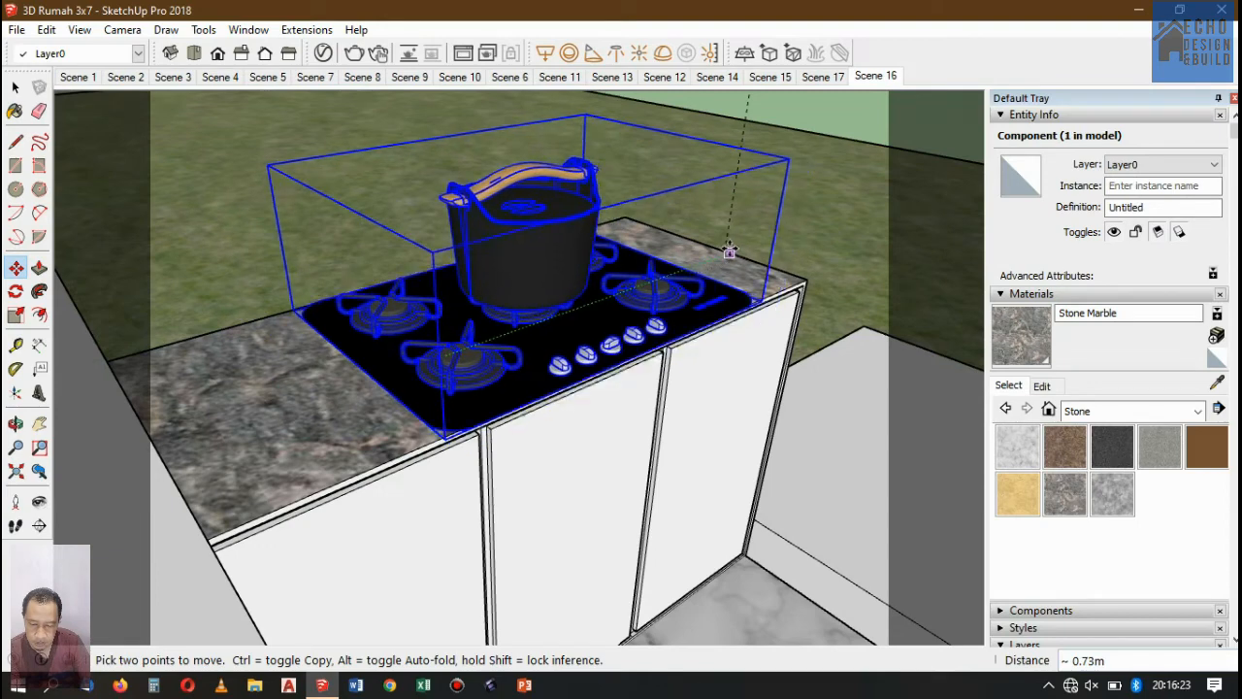
left_click(730, 254)
left_click(254, 438)
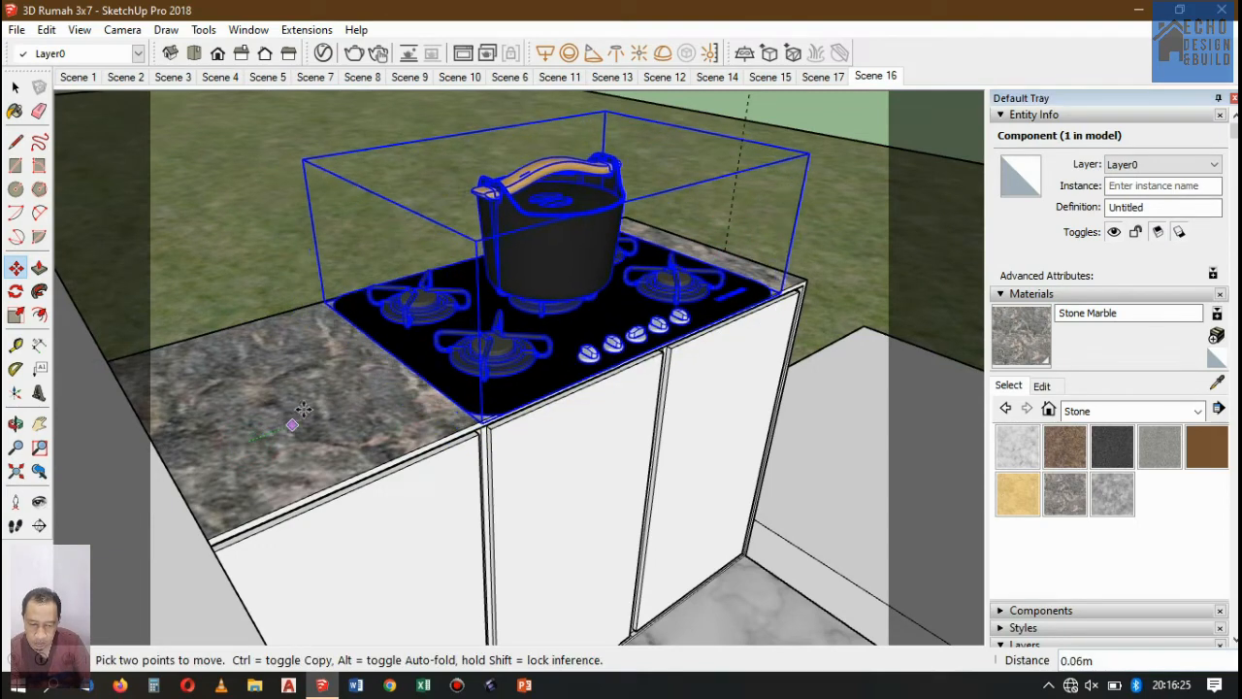
left_click(352, 400)
Shift the cooktop 0.02 m back from the countertop's front edge, leaving a narrow marble strip before the knobs.
scroll(393, 352, "up", 5)
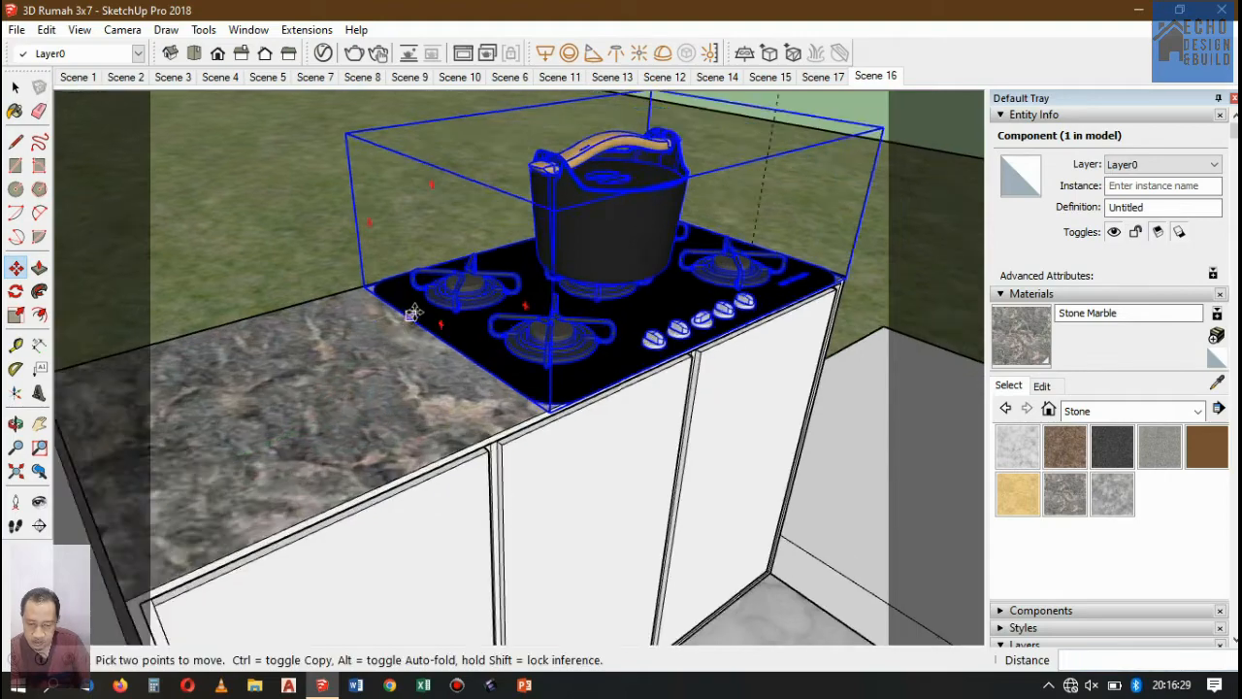
middle_click_drag(372, 346, 499, 375, "shift")
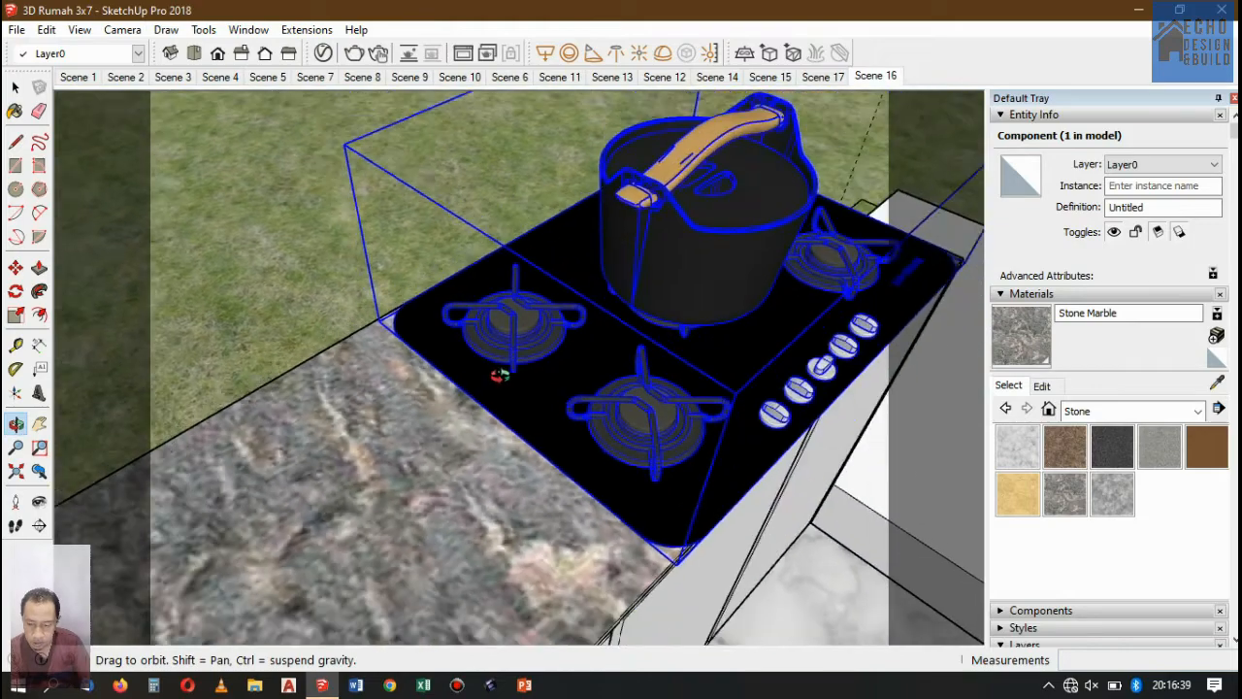
left_click(16, 267)
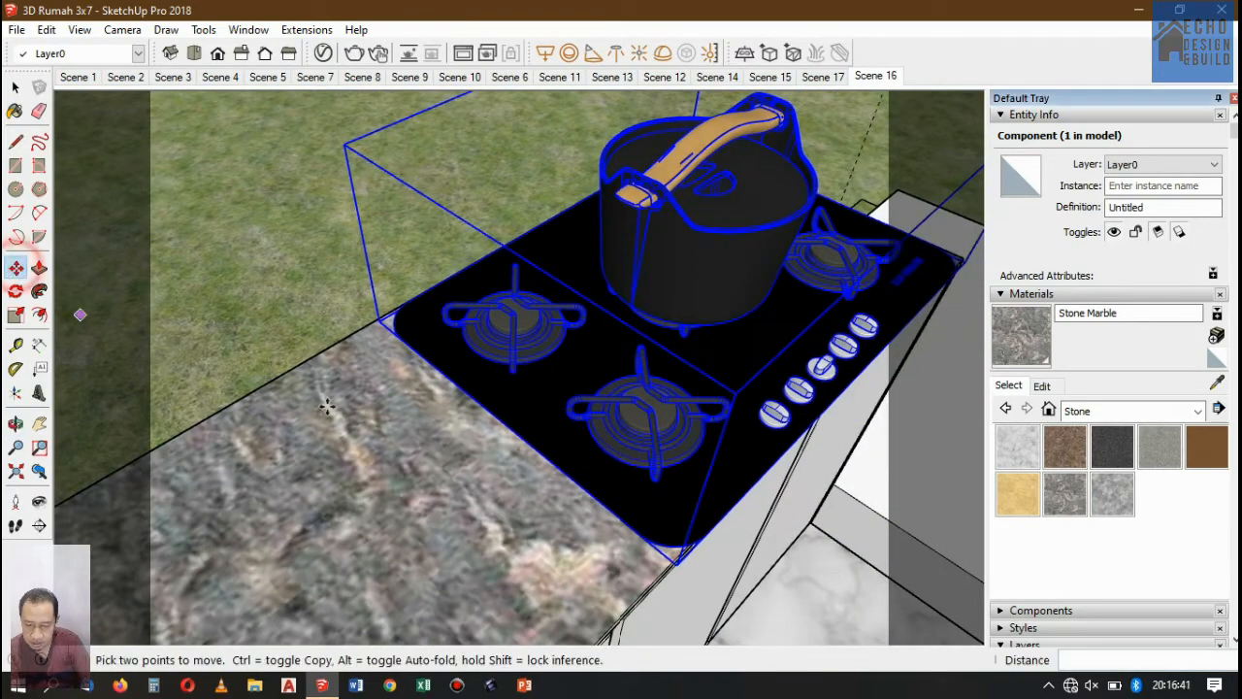
left_click(456, 451)
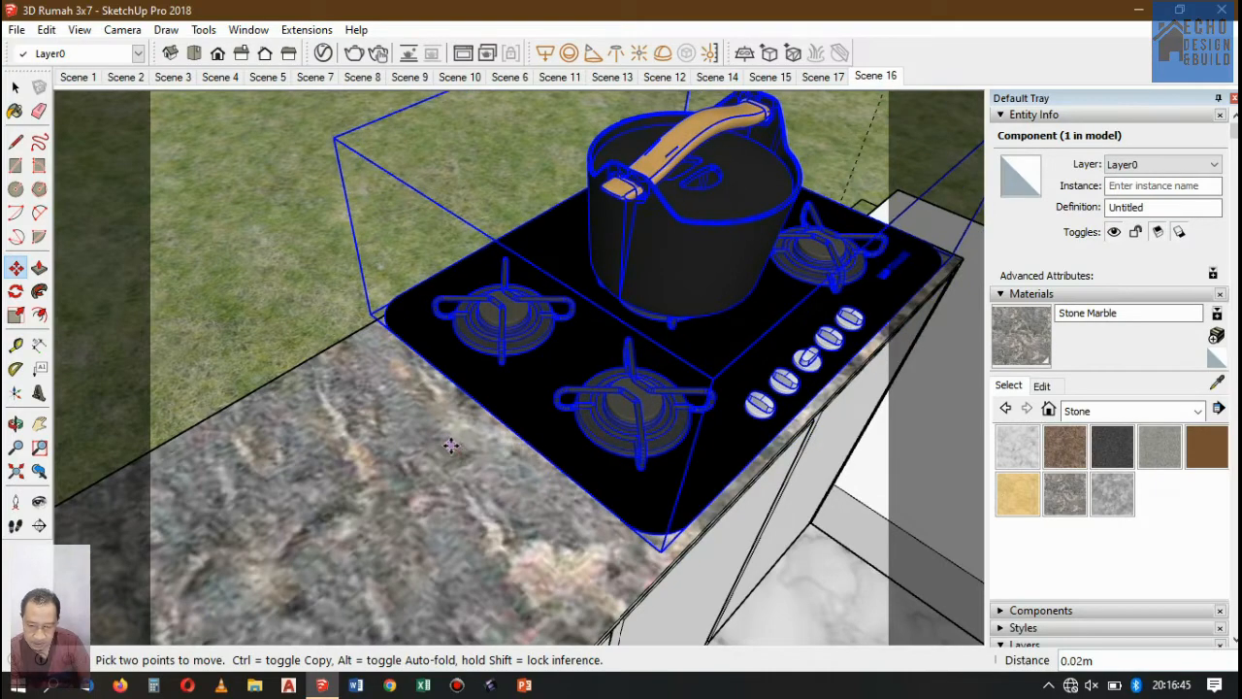
left_click(450, 445)
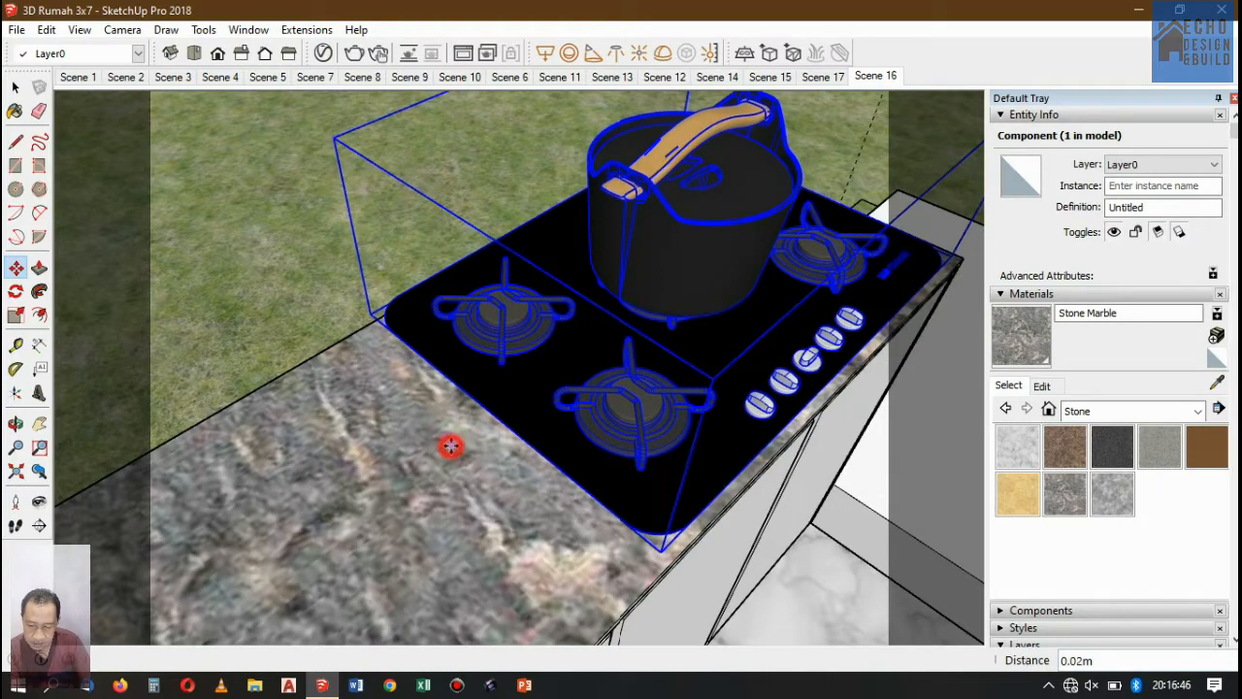
Nudge the cooktop about 0.01 m toward the front edge of the marble countertop.
left_click(16, 423)
left_click_drag(180, 410, 399, 407)
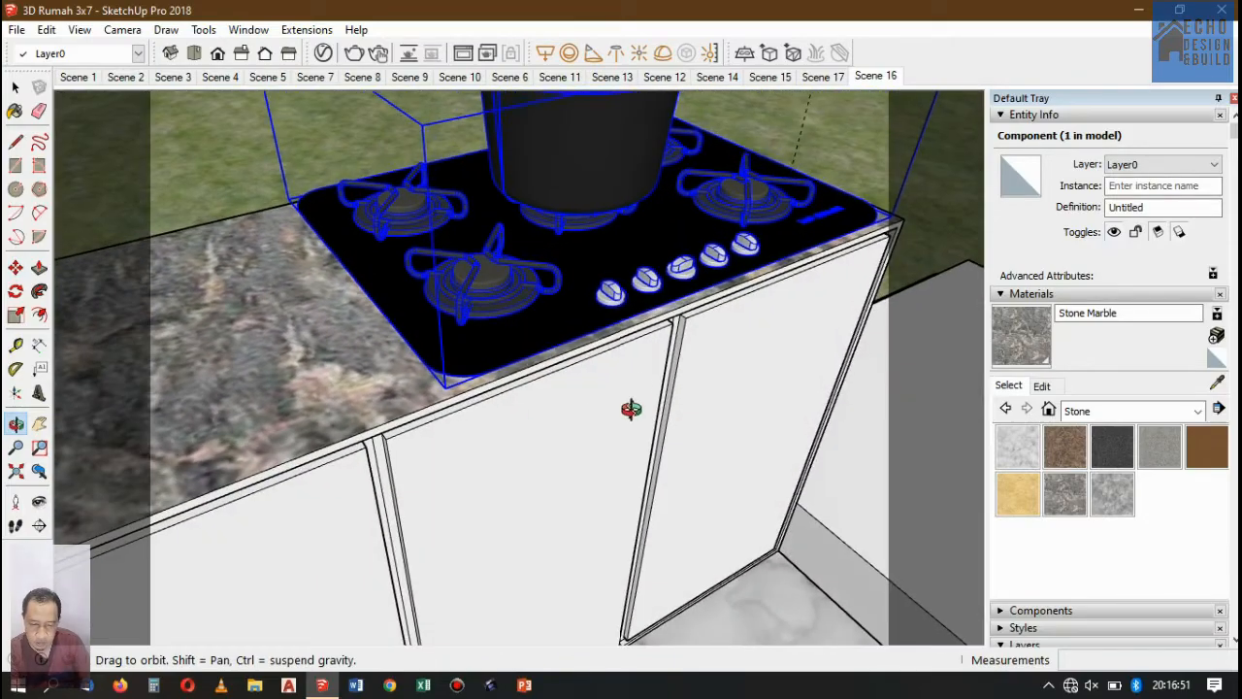
left_click_drag(631, 409, 531, 410)
scroll(349, 377, "up", 4)
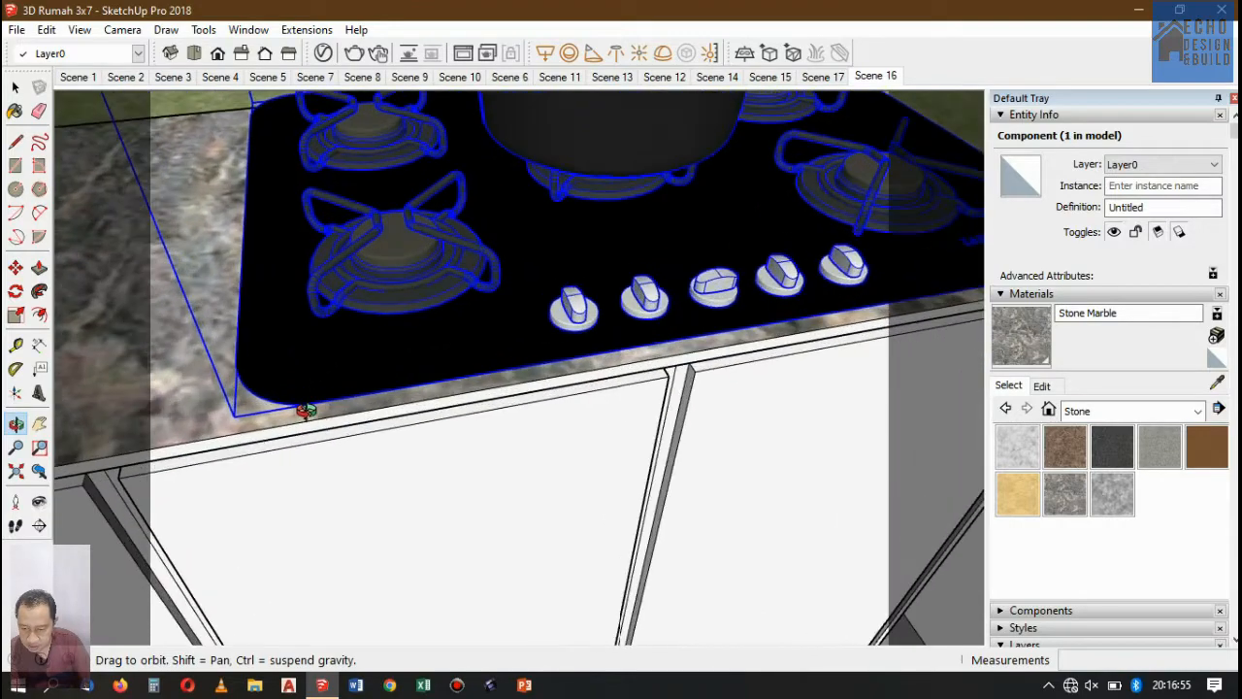
left_click(16, 268)
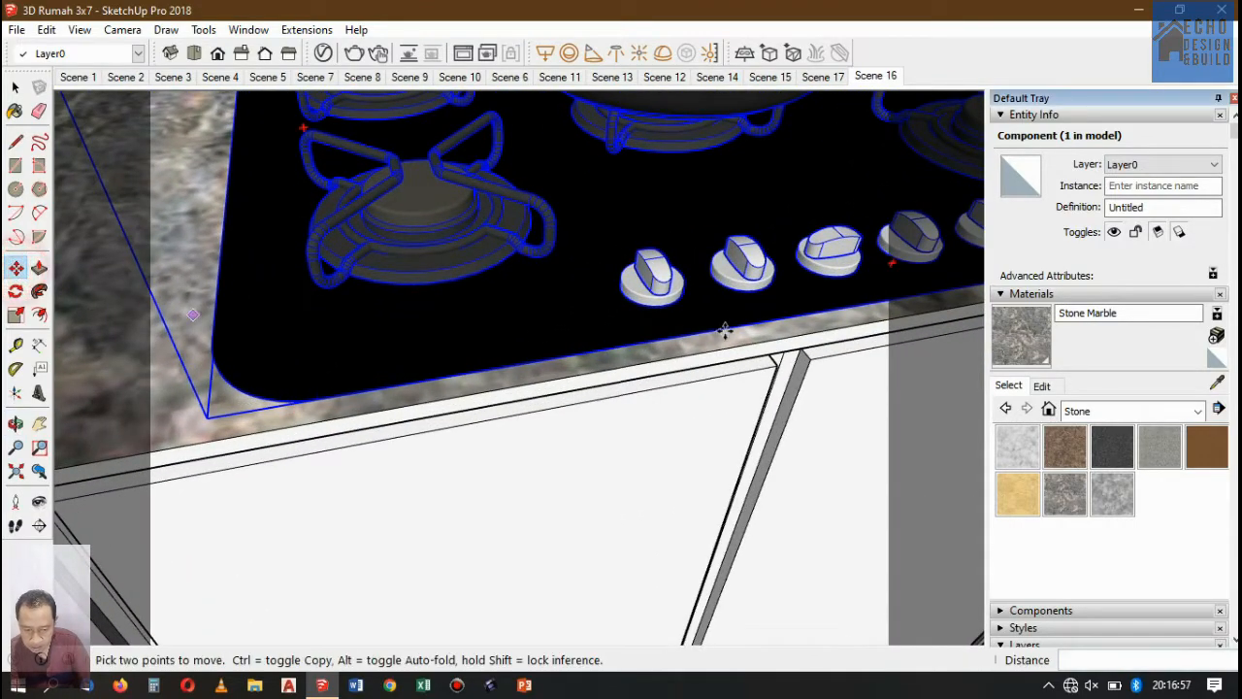
scroll(691, 335, "up", 5)
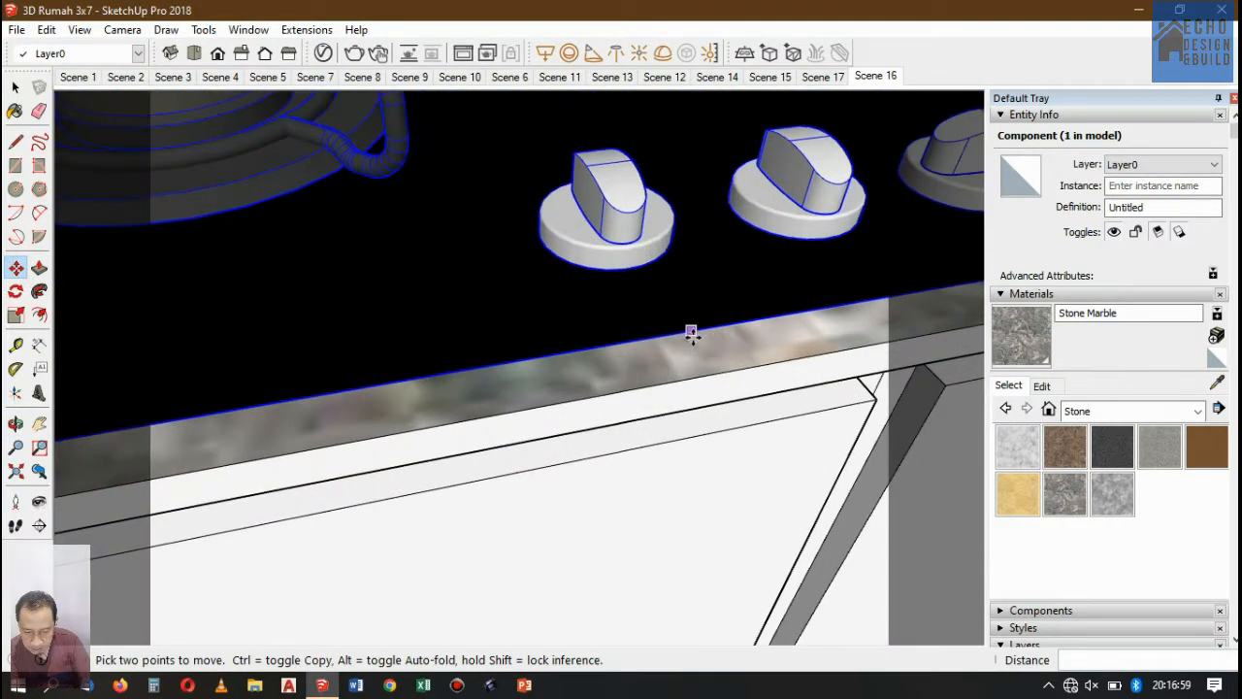
left_click(693, 326)
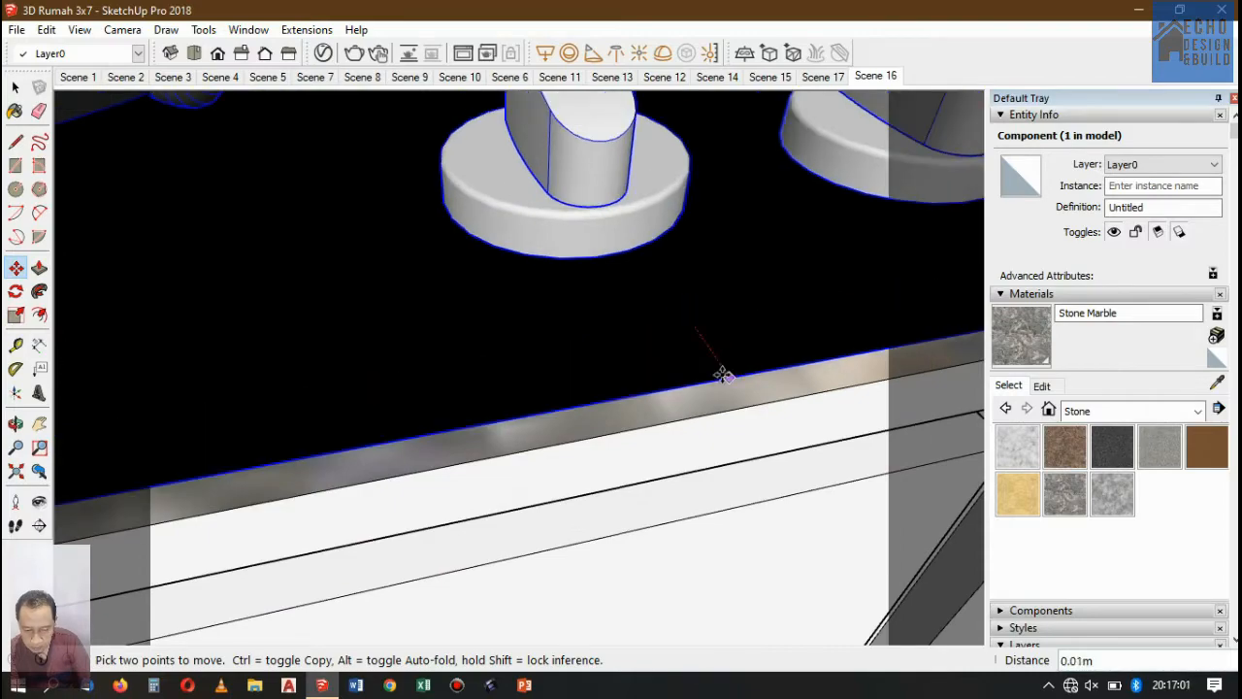
left_click(722, 378)
scroll(773, 338, "down", 2)
scroll(773, 338, "down", 5)
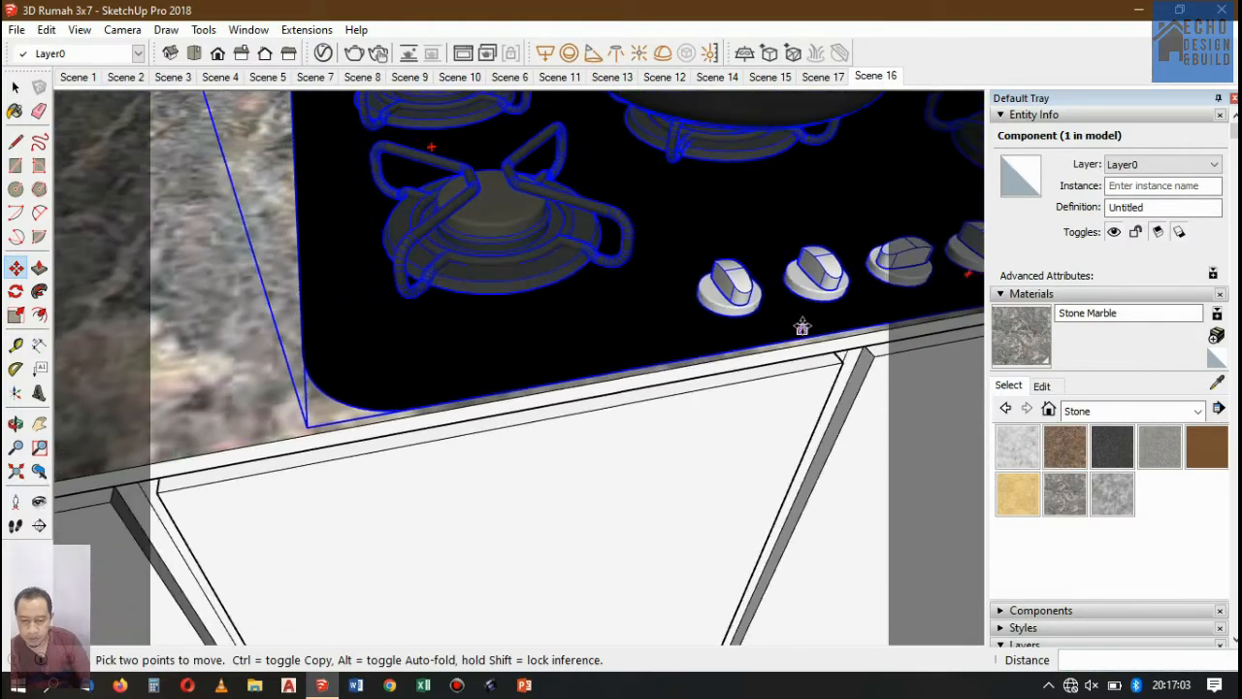
Start scaling the cooktop component on the marble countertop.
scroll(537, 199, "up", 6)
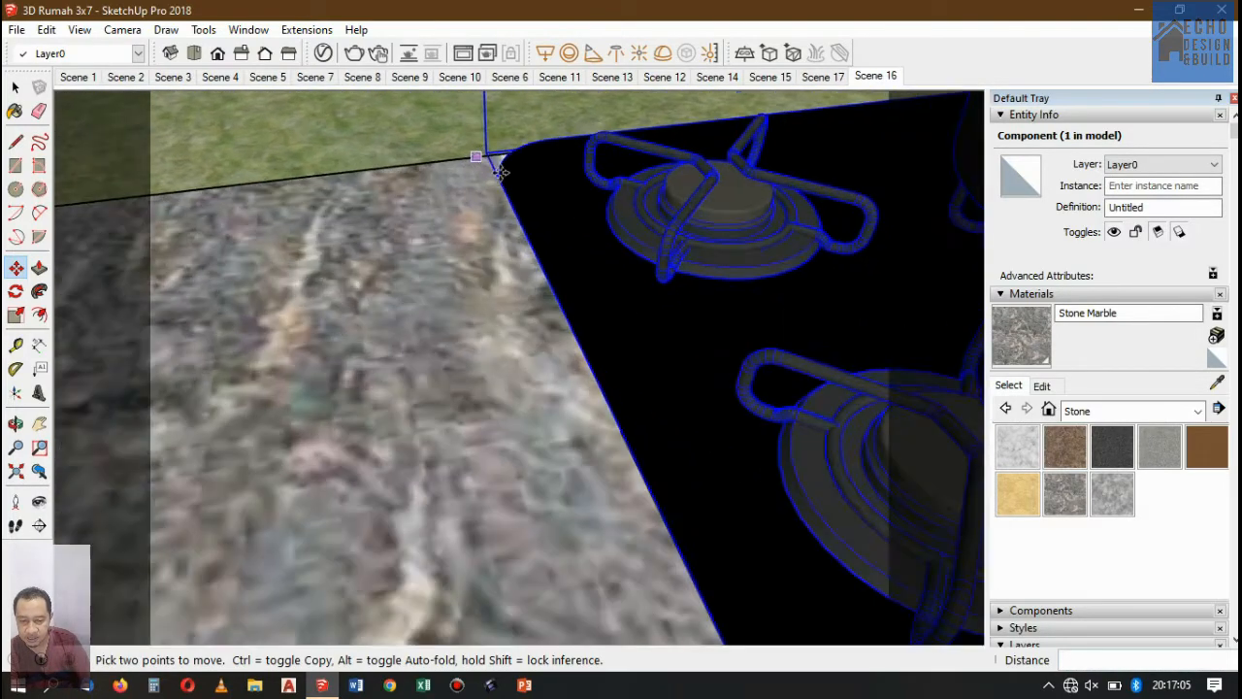
scroll(571, 215, "down", 6)
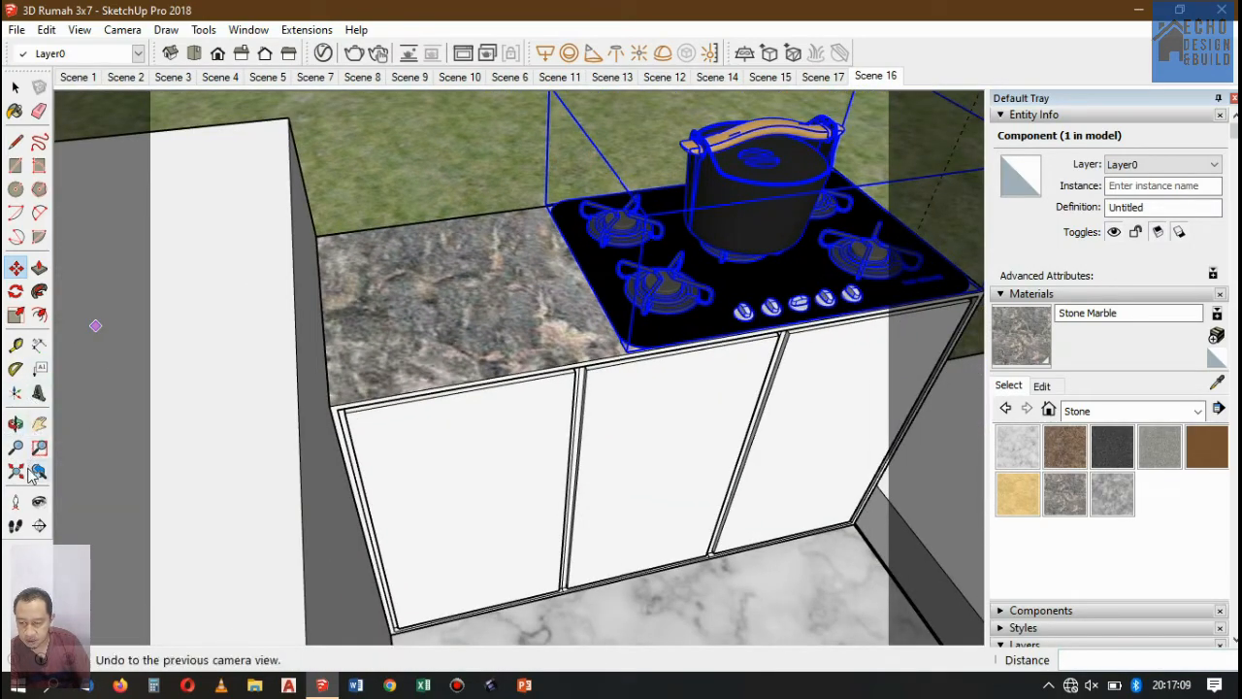
left_click(17, 314)
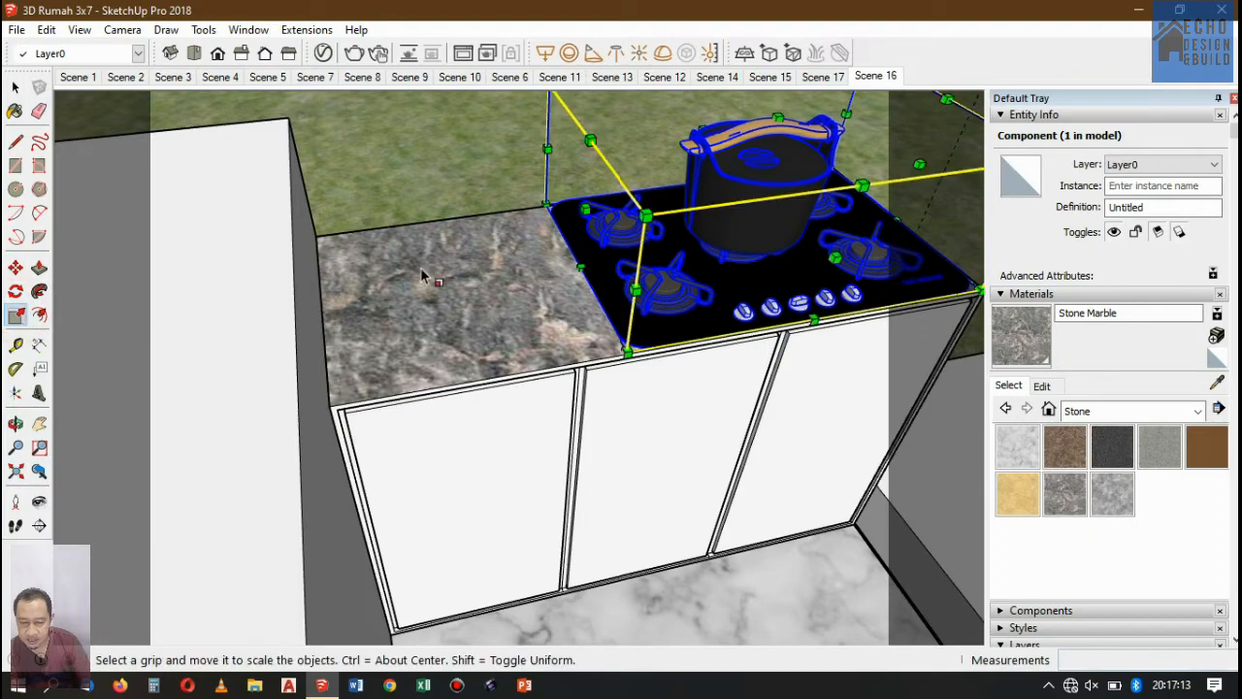
Scale the stove component uniformly to 0.95 from its back corner on the countertop.
scroll(517, 291, "down", 2)
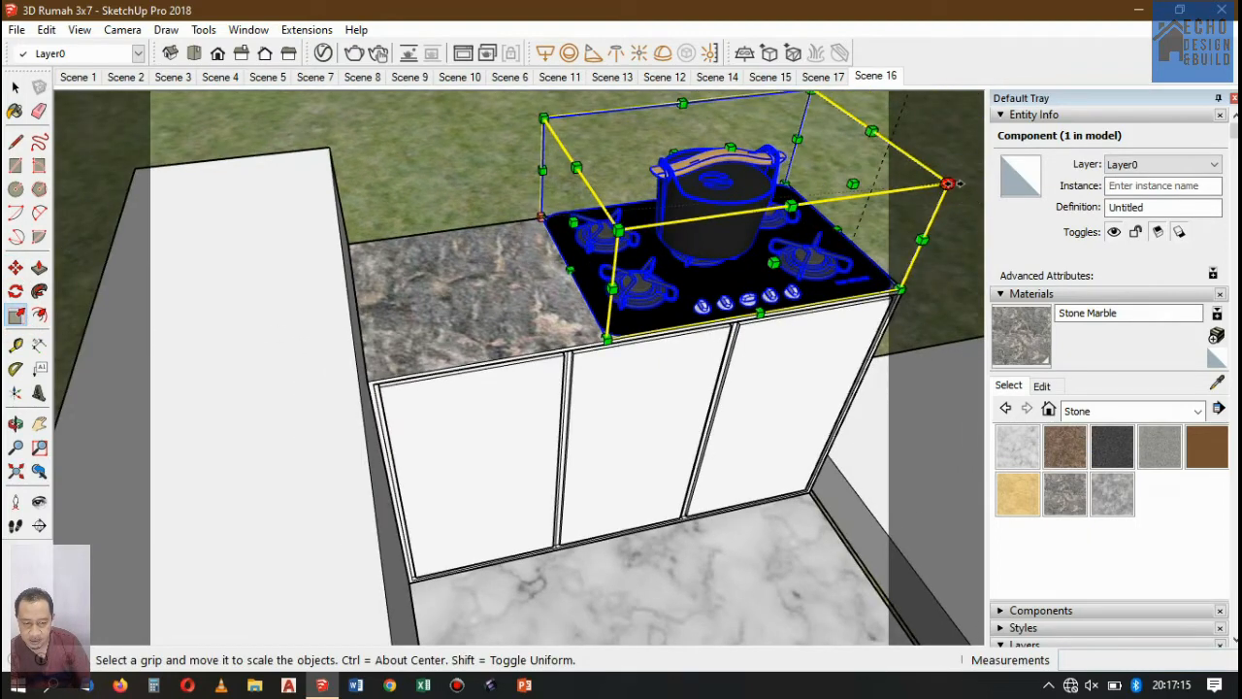
left_click_drag(948, 184, 928, 185)
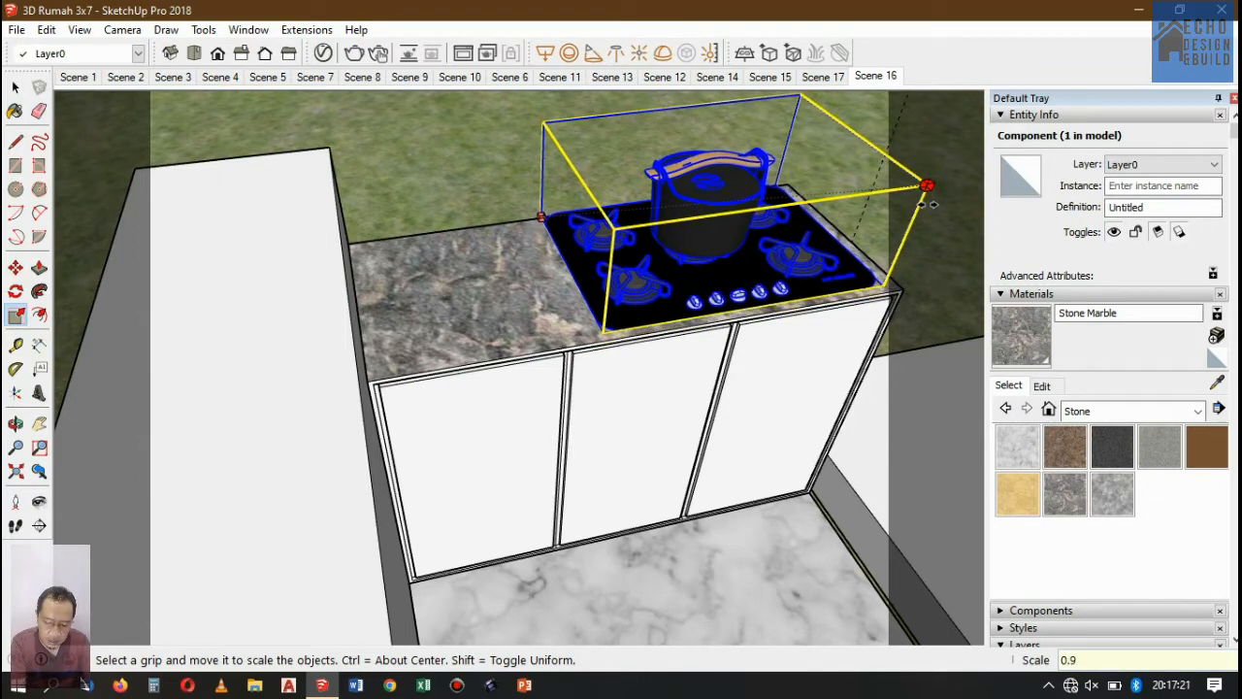
left_click_drag(929, 185, 928, 185)
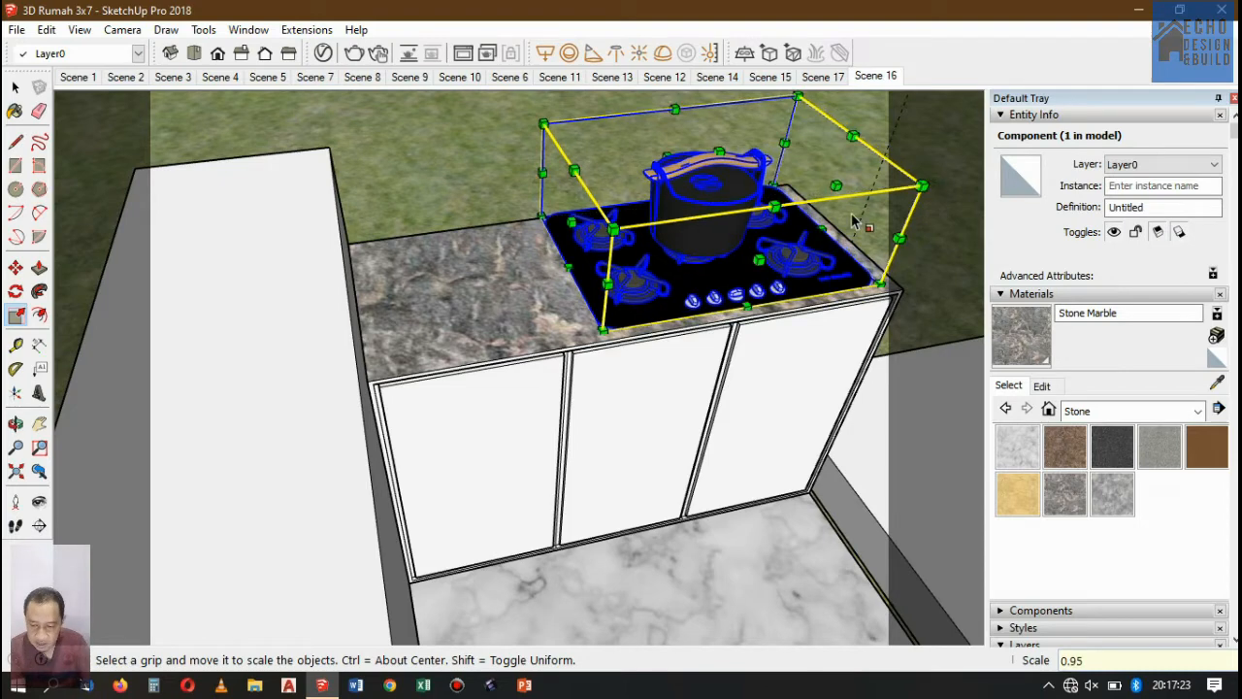
Move the stove about 0.04 m along the countertop so it sits inside the marble edges.
left_click(15, 268)
scroll(446, 282, "up", 3)
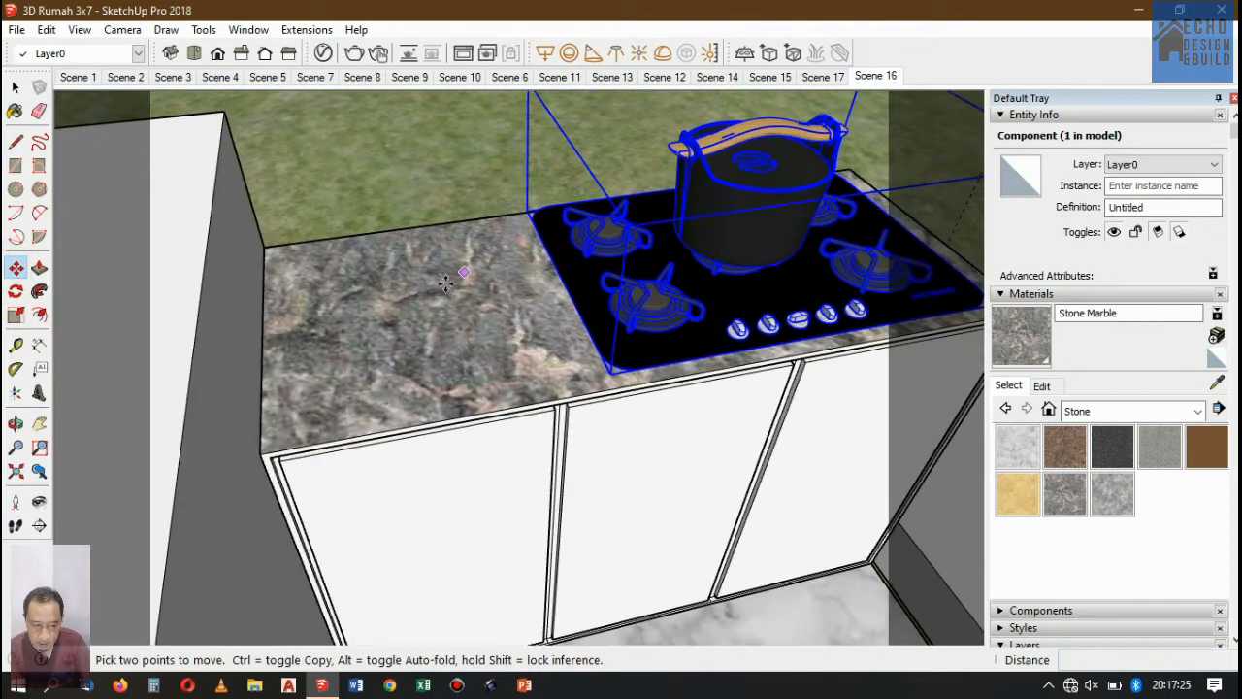
left_click(441, 289)
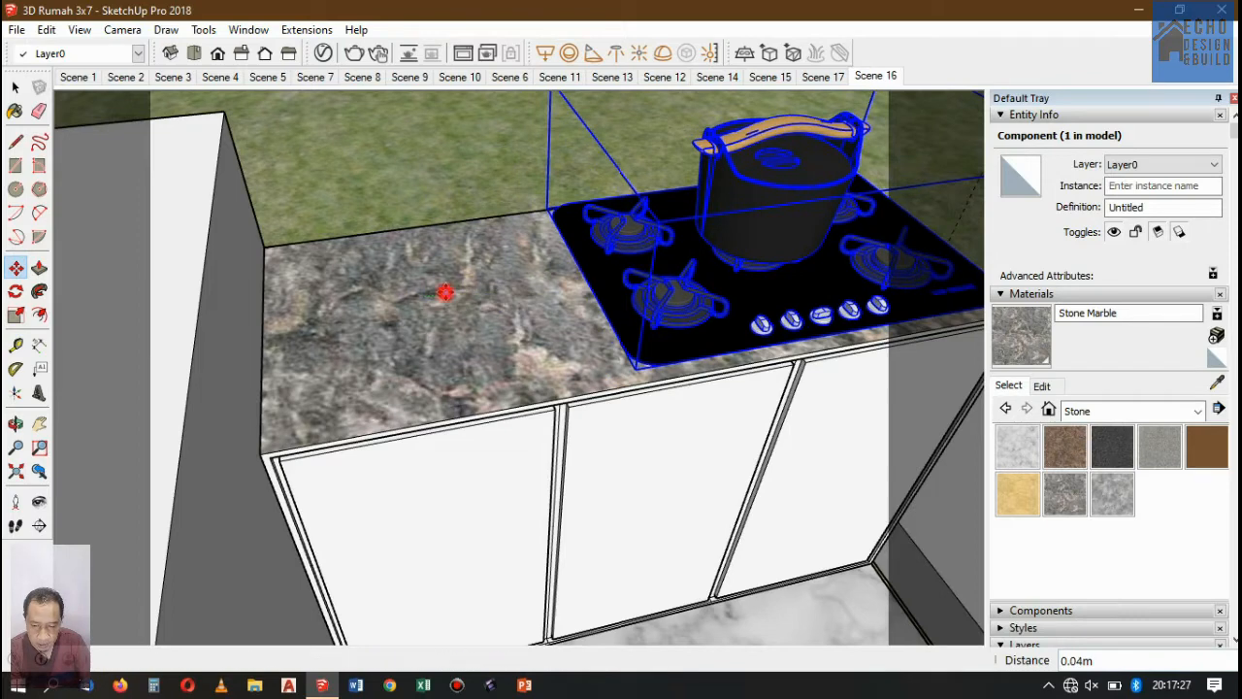
left_click(437, 244)
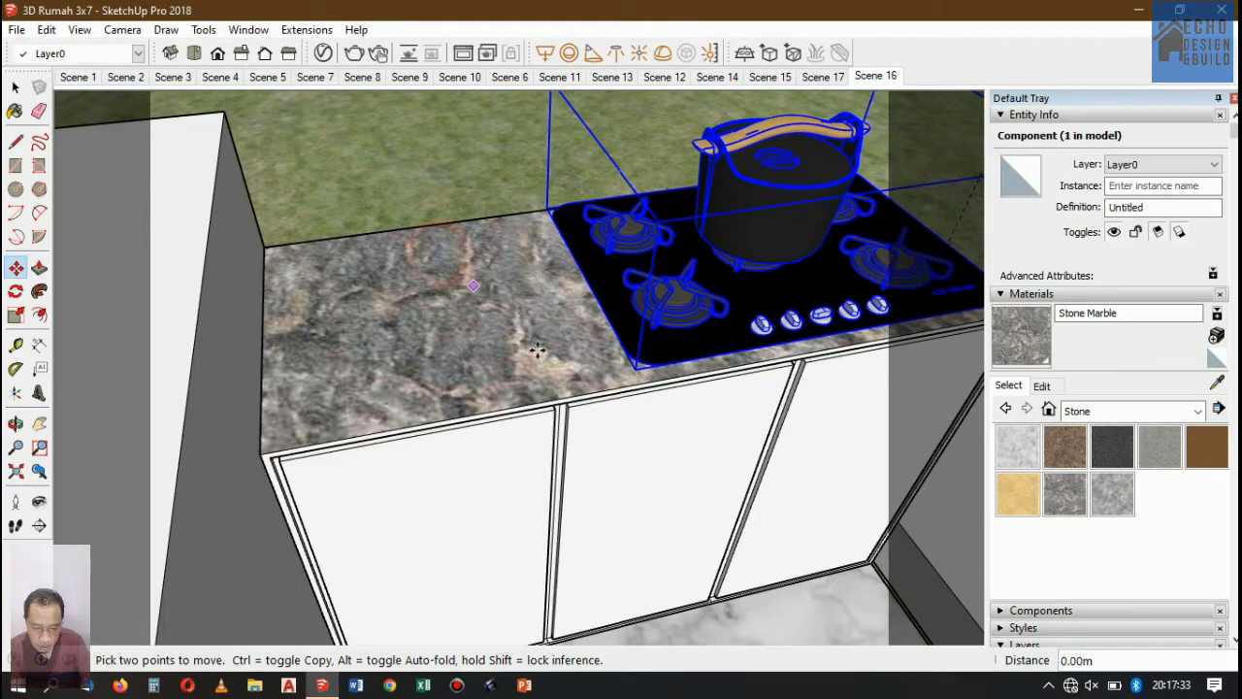
scroll(538, 349, "up", 4)
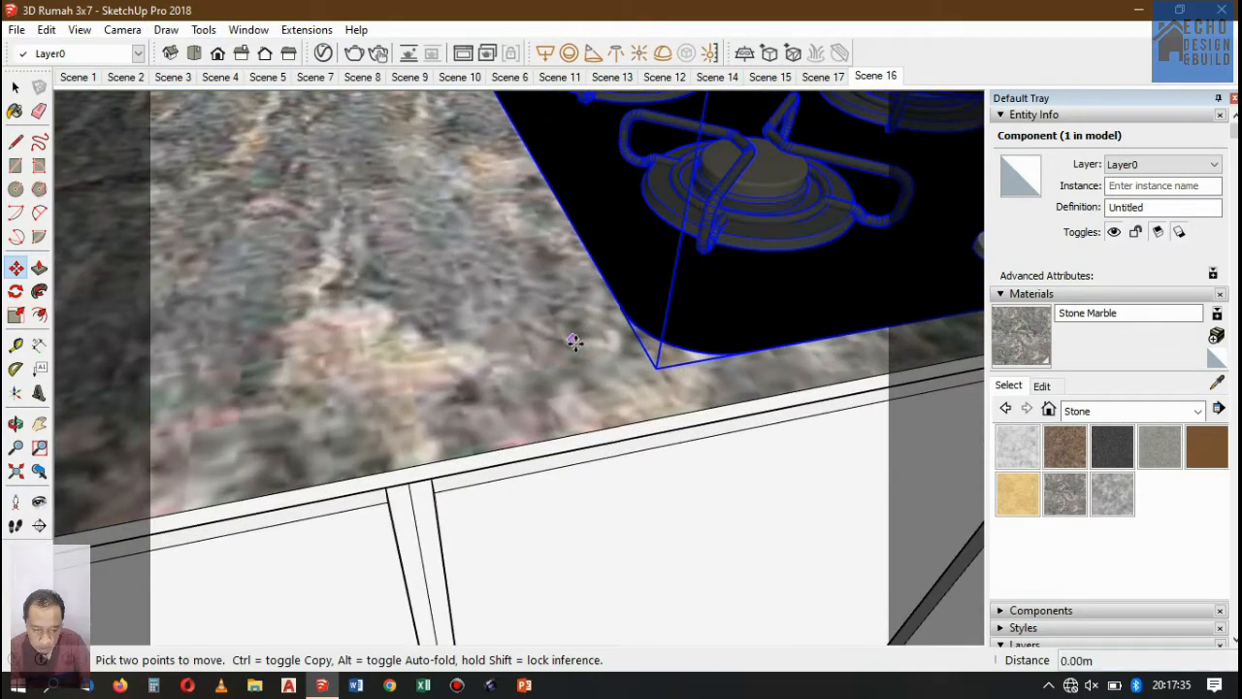
scroll(573, 347, "down", 5)
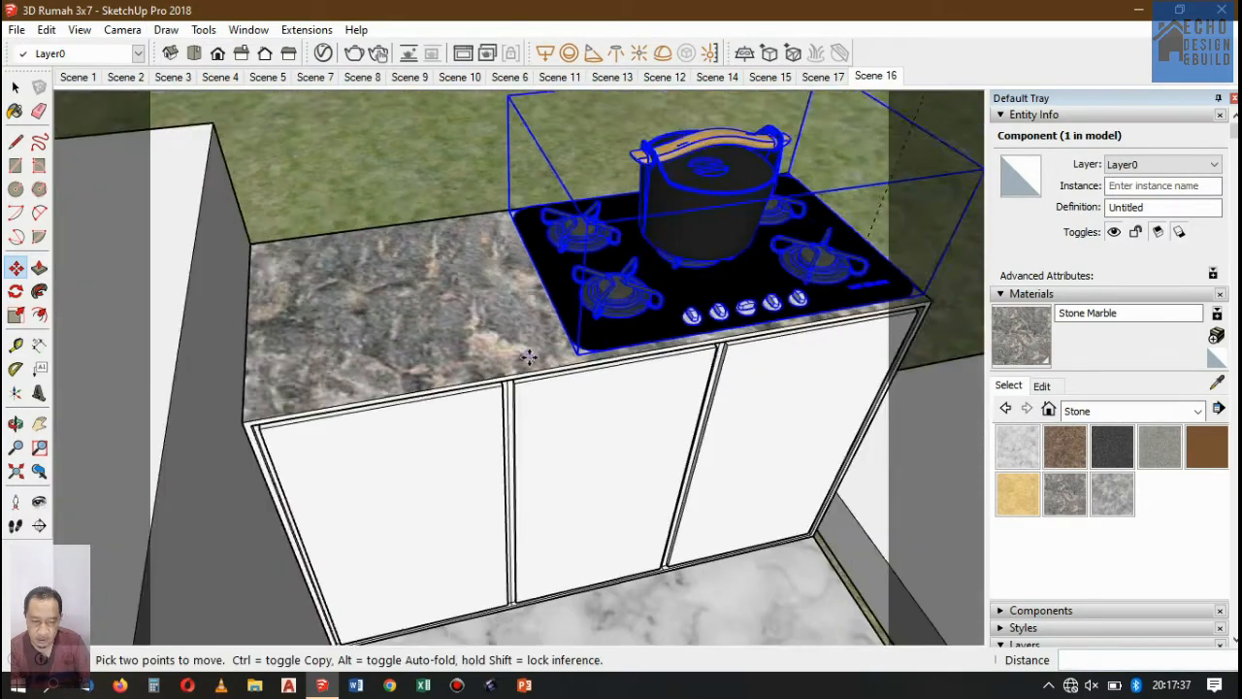
scroll(529, 357, "down", 1)
Sample the black cooktop surface material and examine its V-Ray reflection settings.
left_click(1218, 384)
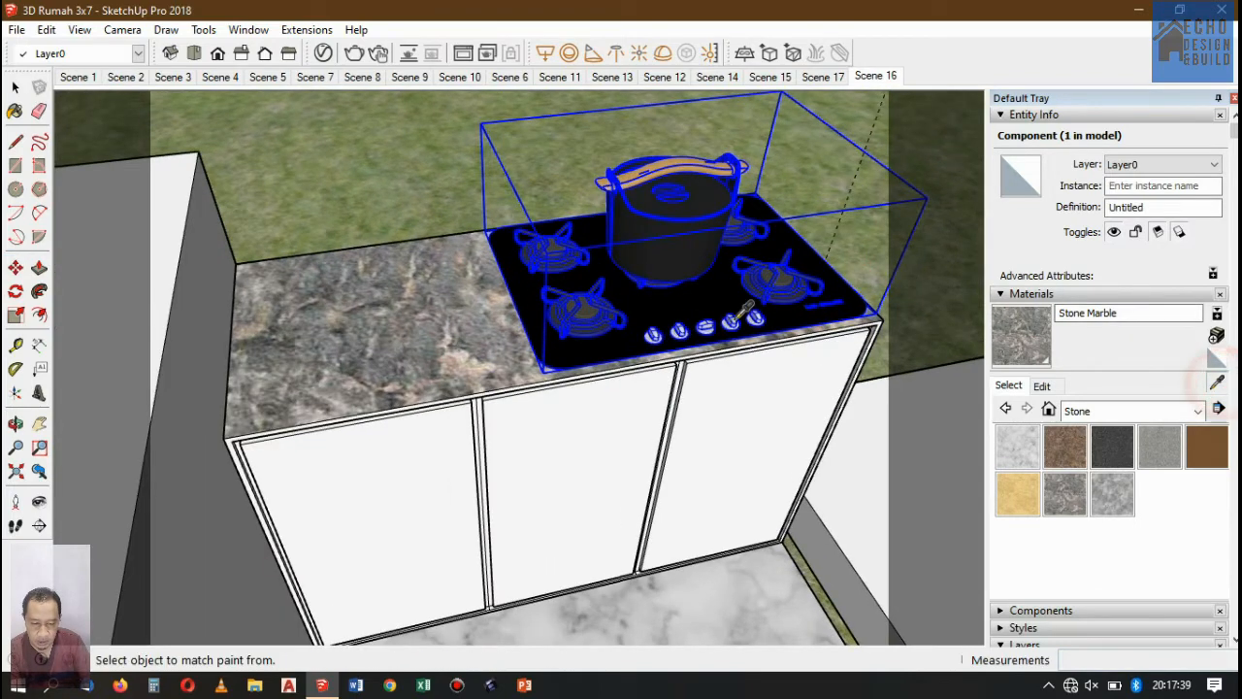
left_click(694, 303)
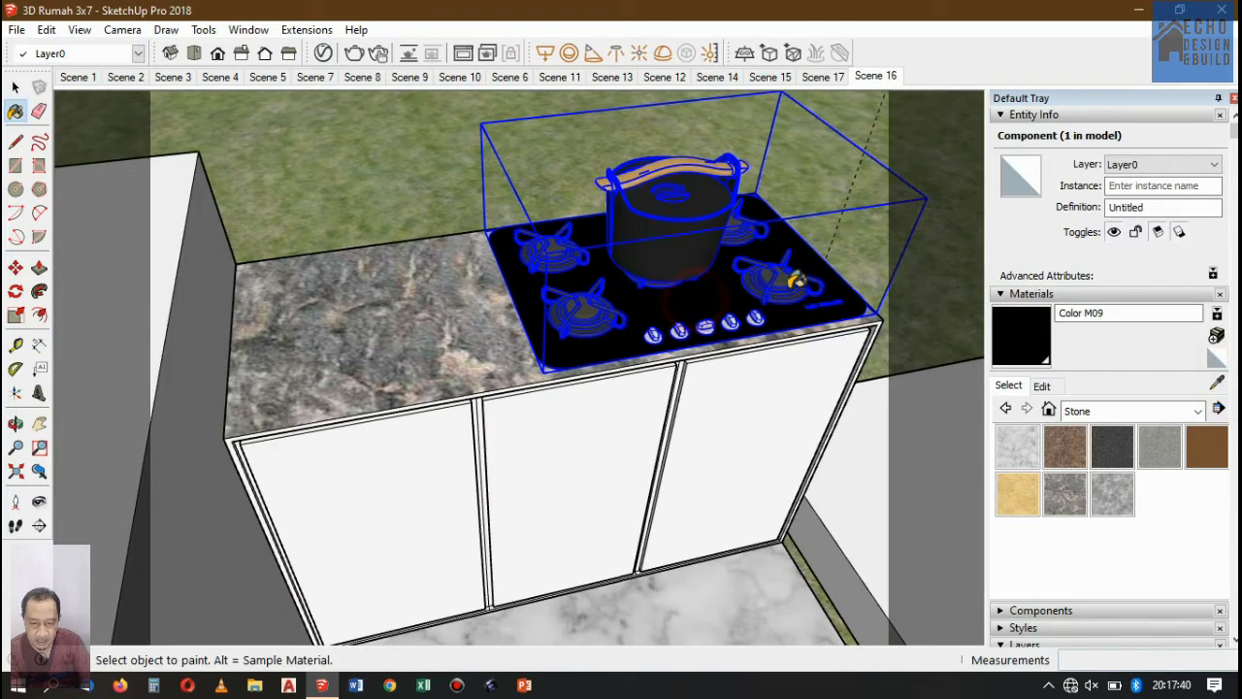
left_click(323, 52)
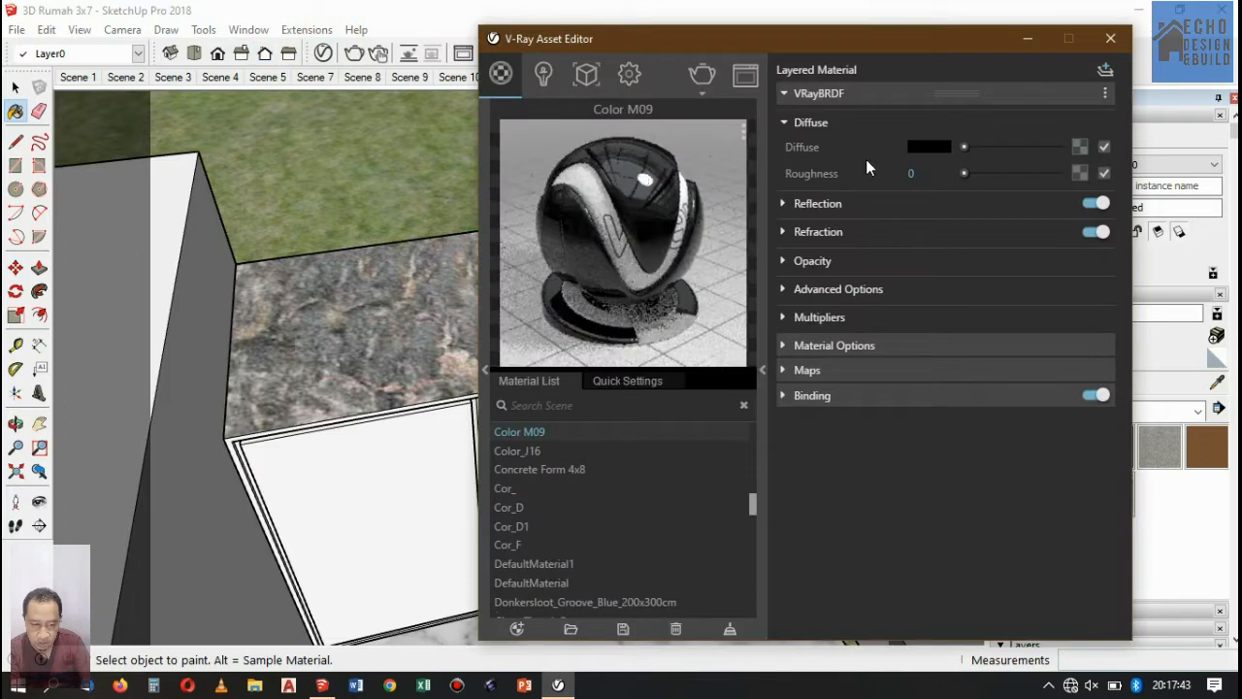
left_click(798, 202)
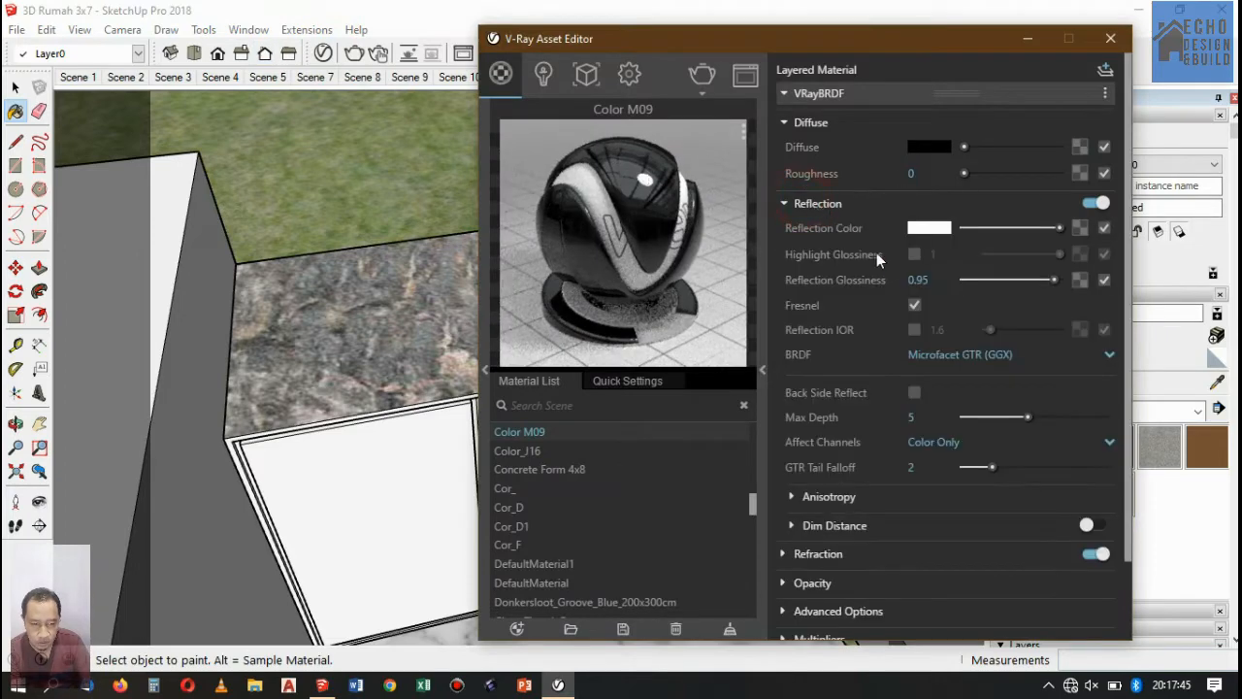
left_click(1109, 39)
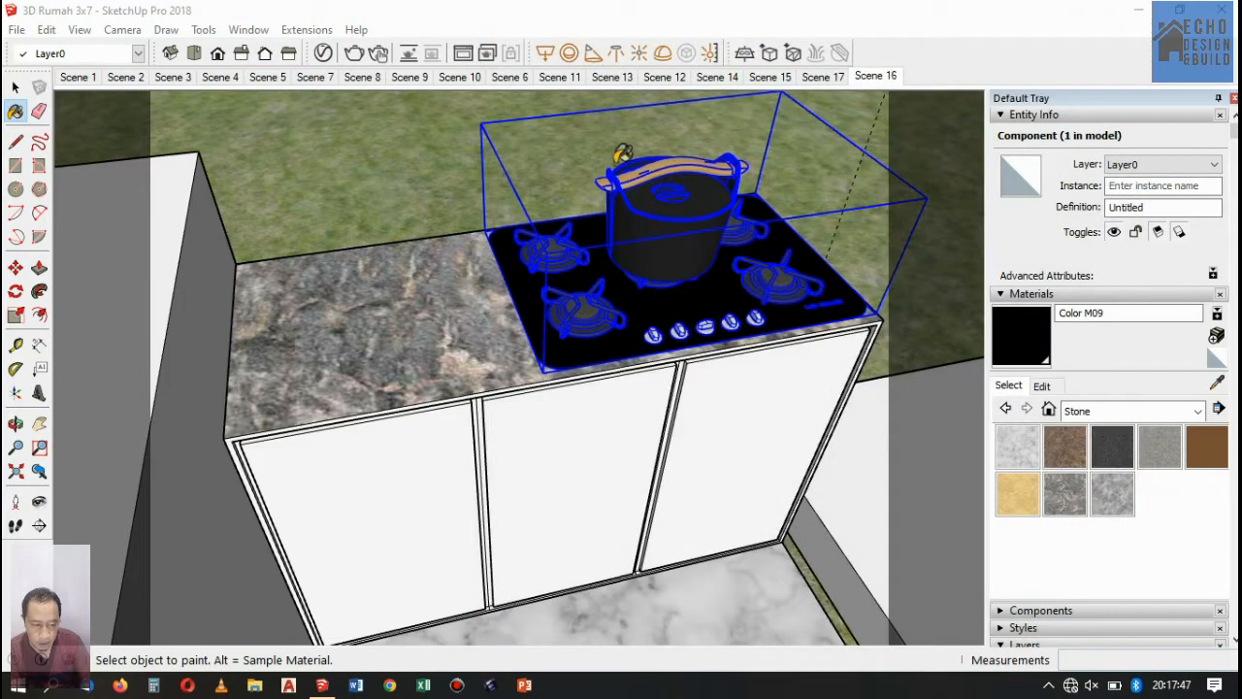
Sample the cooking pot's material and examine its V-Ray diffuse and reflection layers.
left_click(1217, 382)
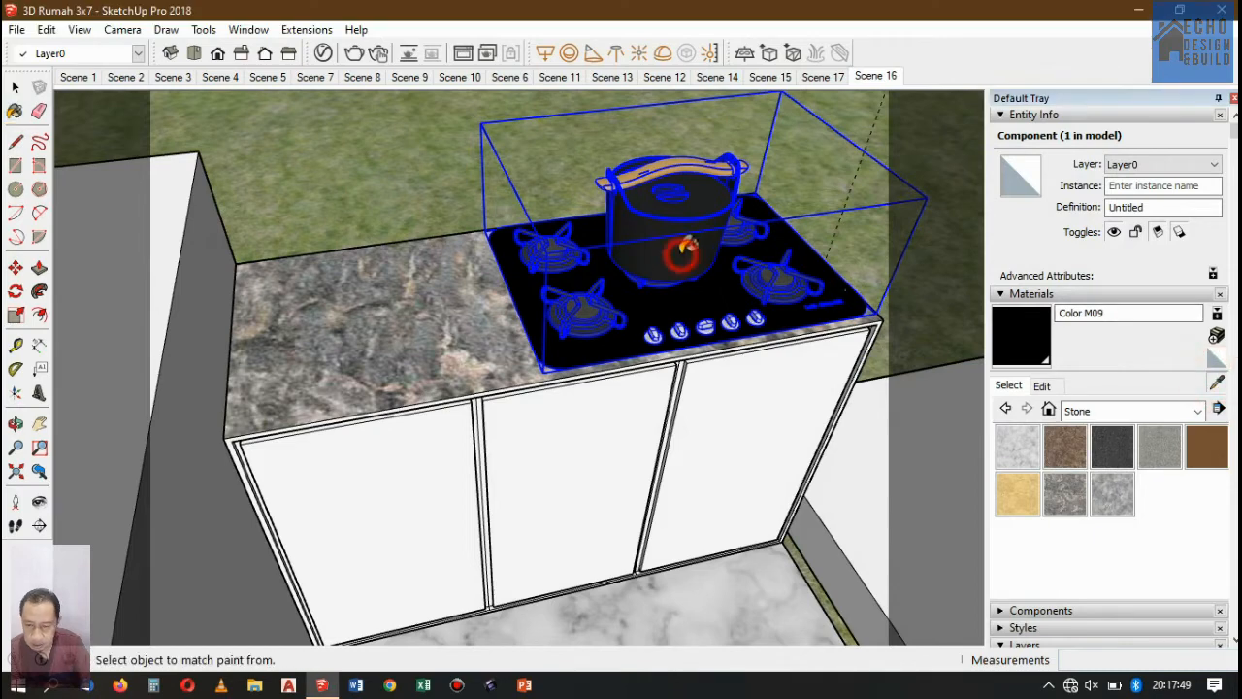
left_click(682, 253)
left_click(324, 52)
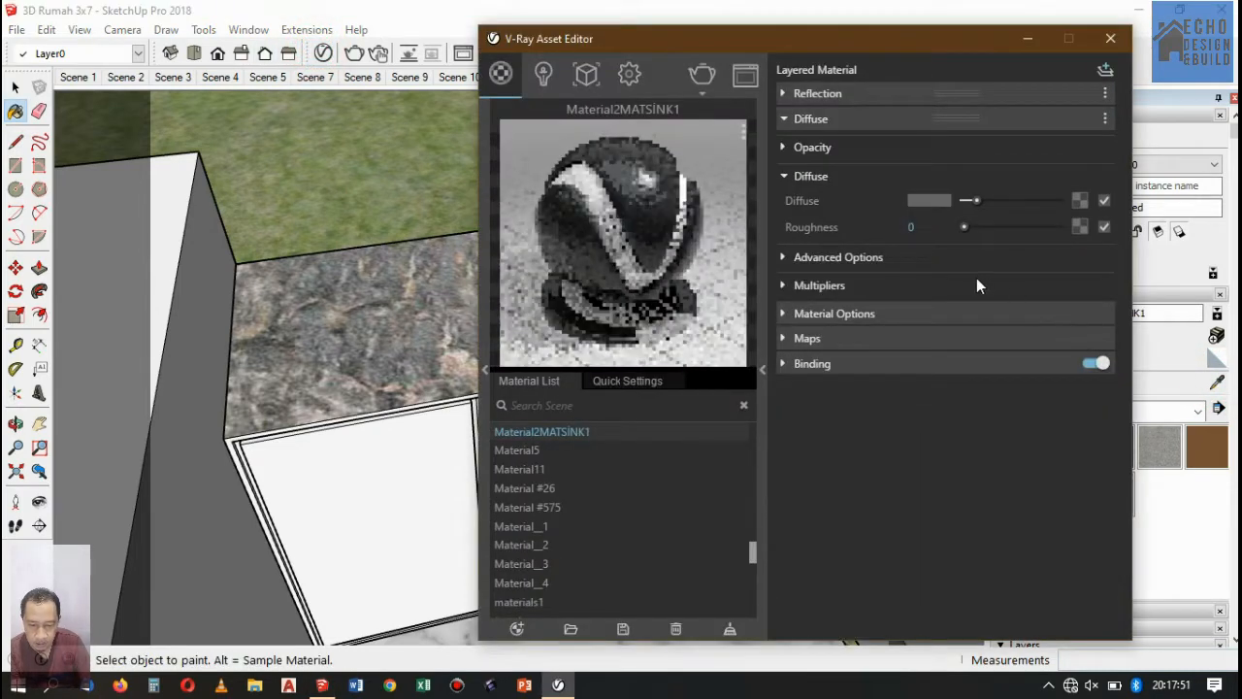
left_click(800, 120)
left_click(798, 97)
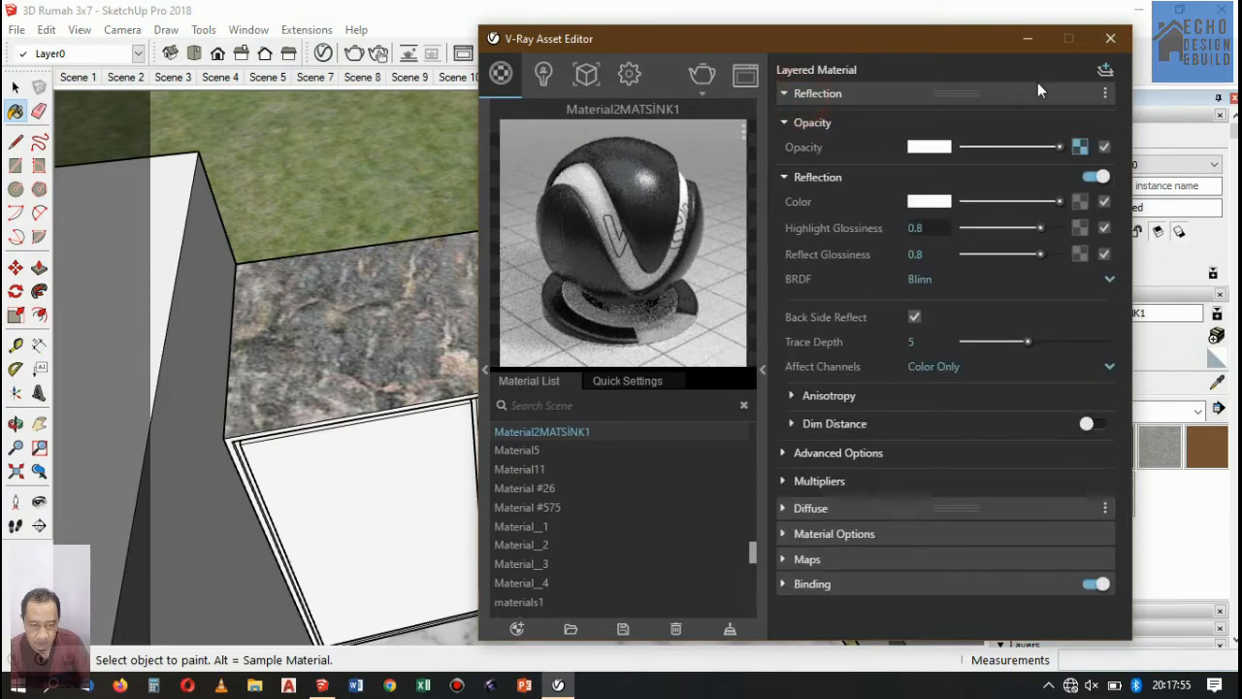
left_click(1112, 38)
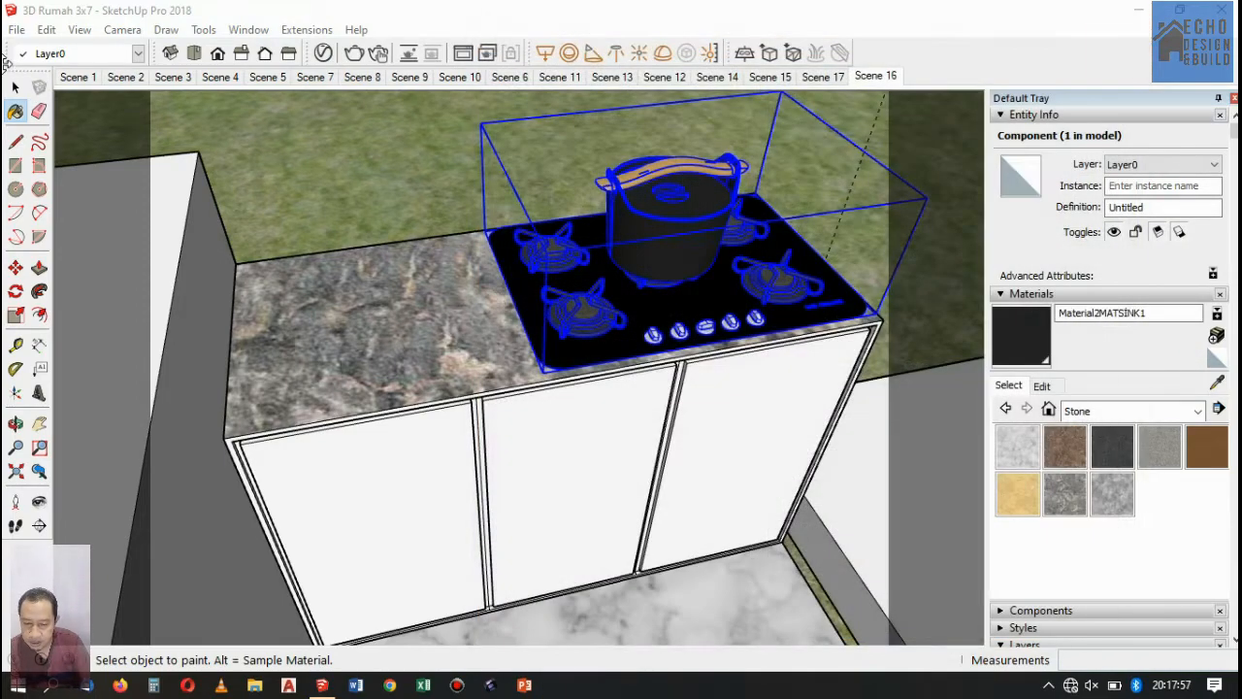
Import the sink+(1) model from the KITCHEN library folder.
left_click(16, 88)
left_click(281, 309)
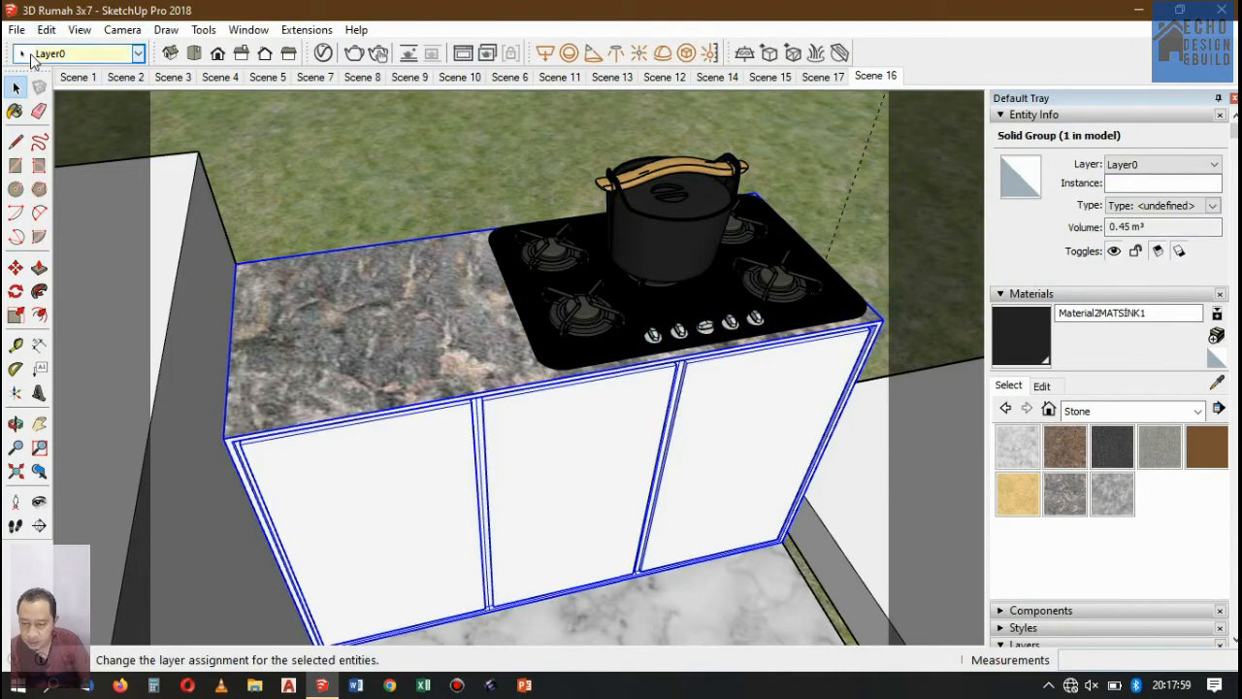
left_click(17, 29)
left_click(569, 253)
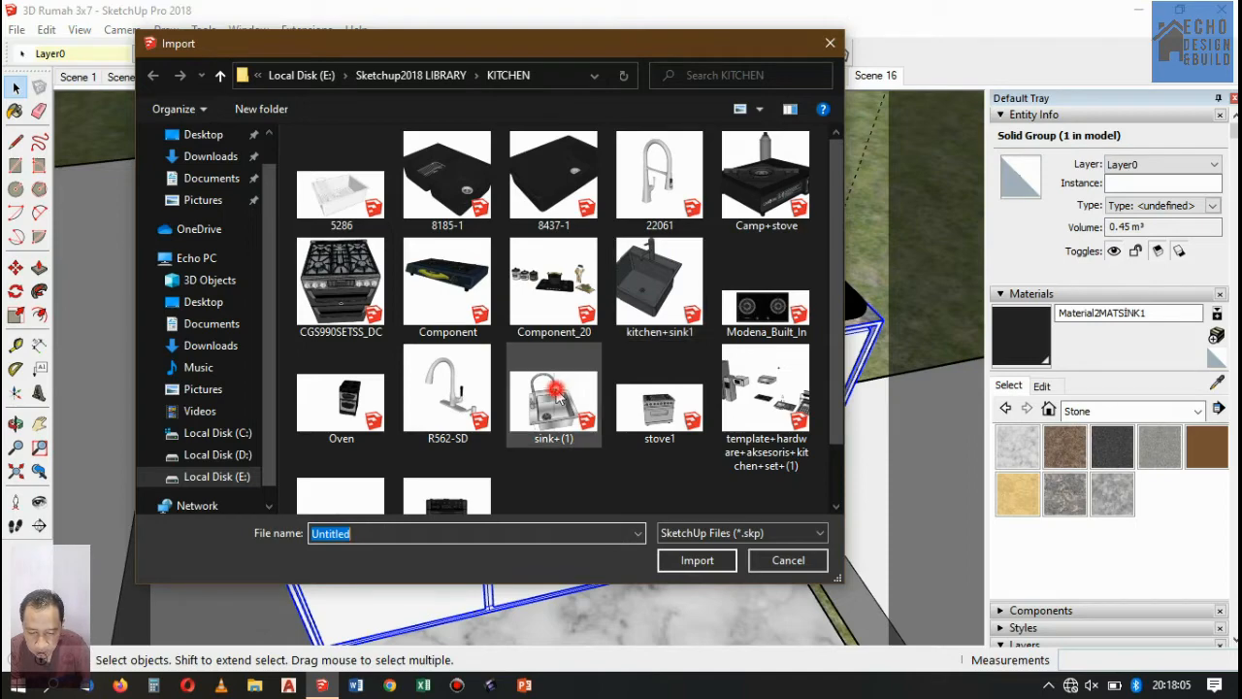
left_click(558, 393)
left_click(697, 560)
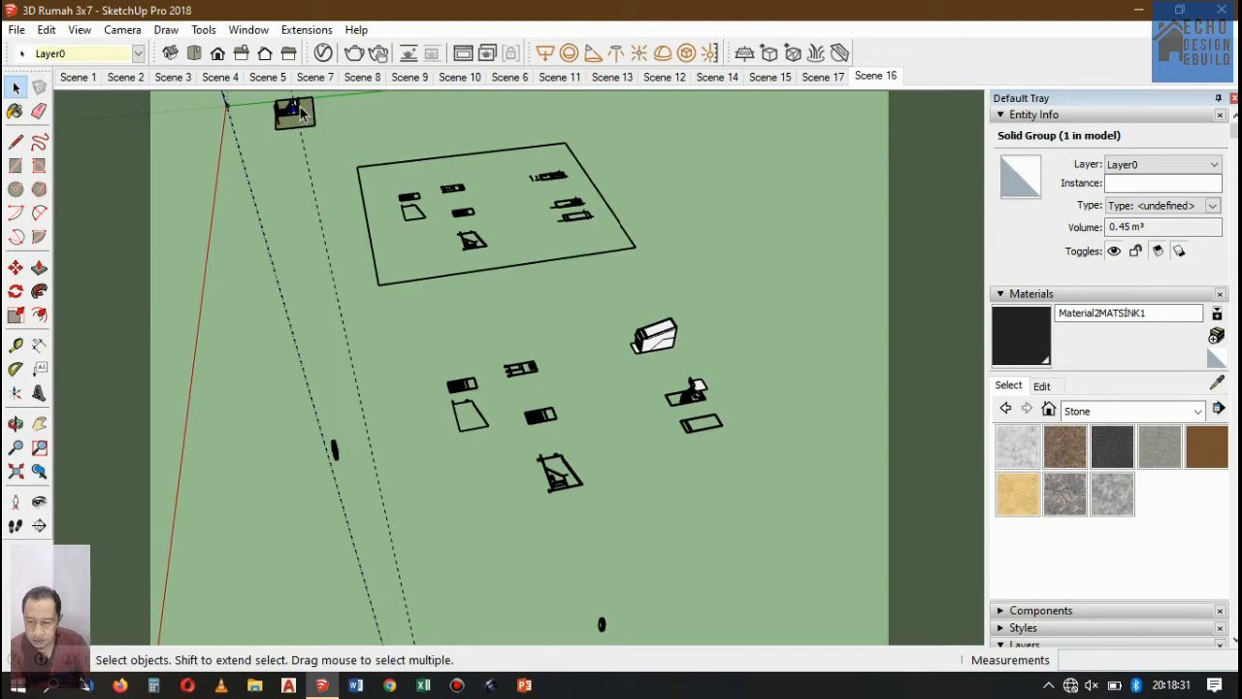
Locate the imported sink at the model origin and view it up close.
scroll(300, 106, "up", 5)
scroll(289, 124, "up", 6)
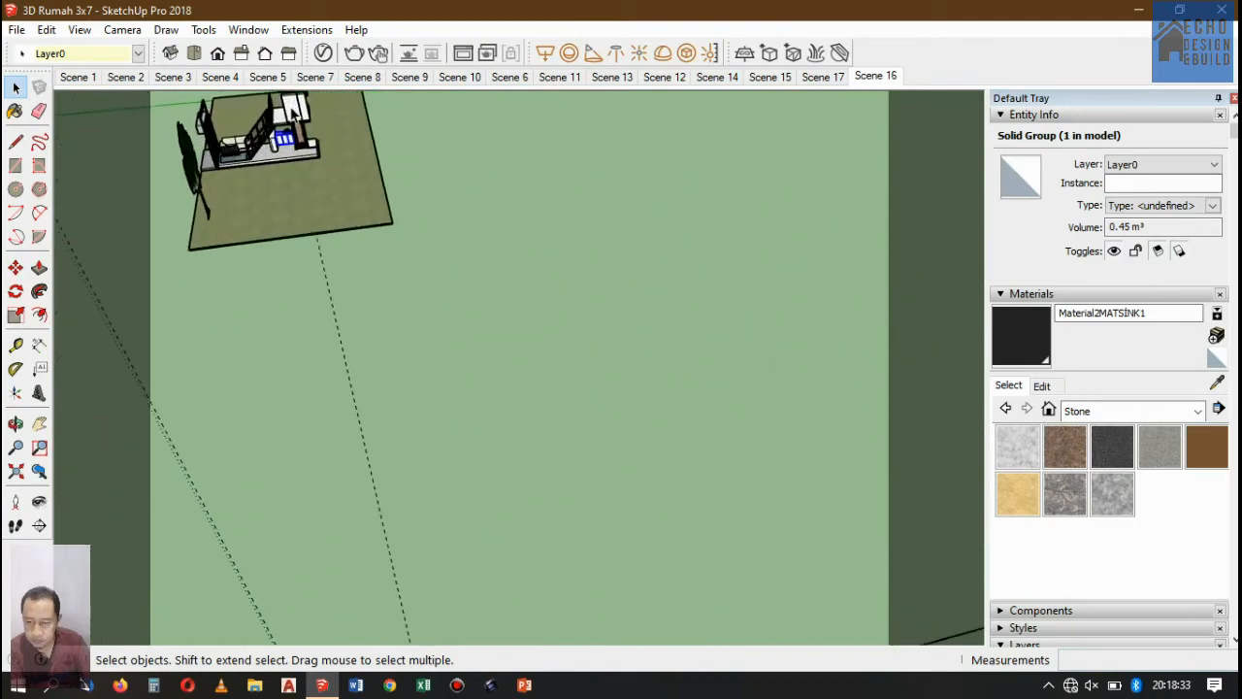
scroll(291, 145, "up", 4)
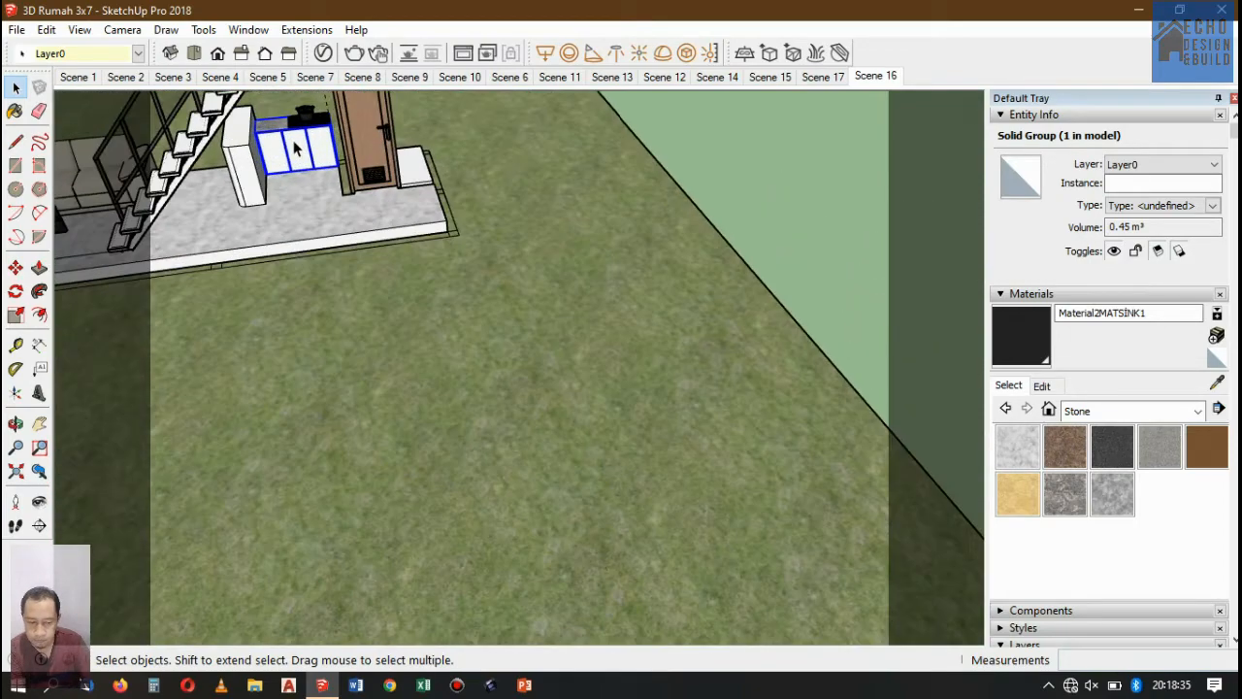
scroll(524, 254, "down", 6)
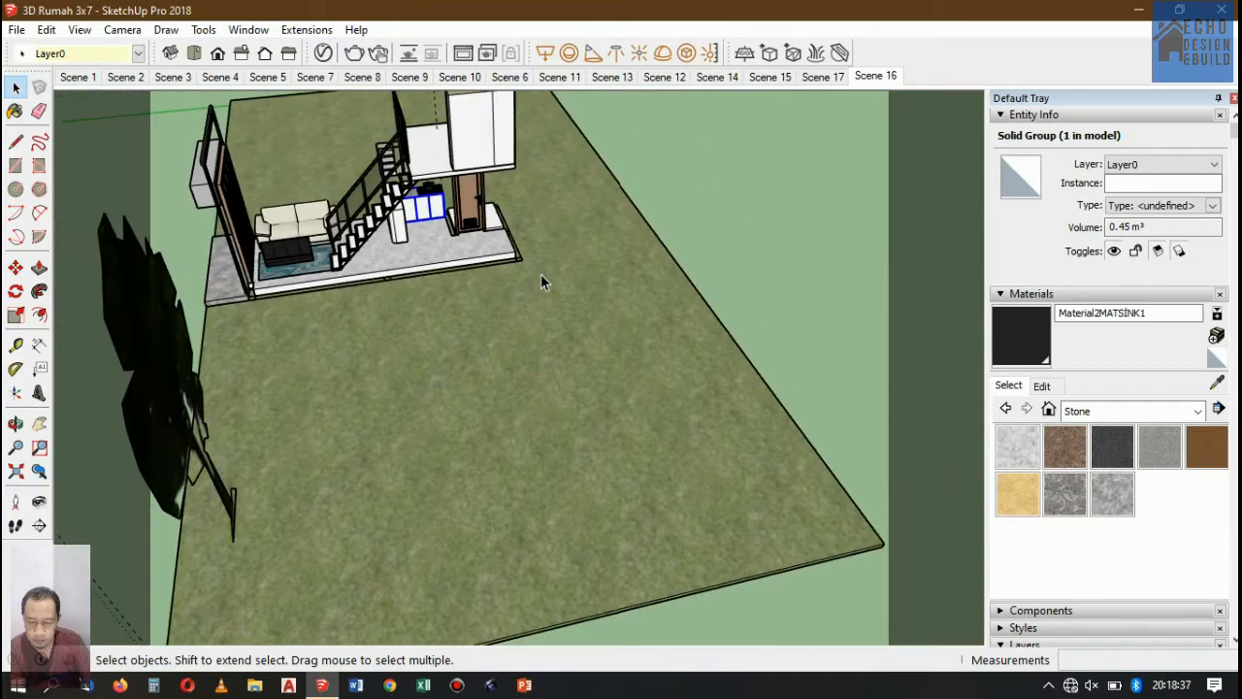
scroll(541, 302, "down", 4)
scroll(537, 295, "down", 3)
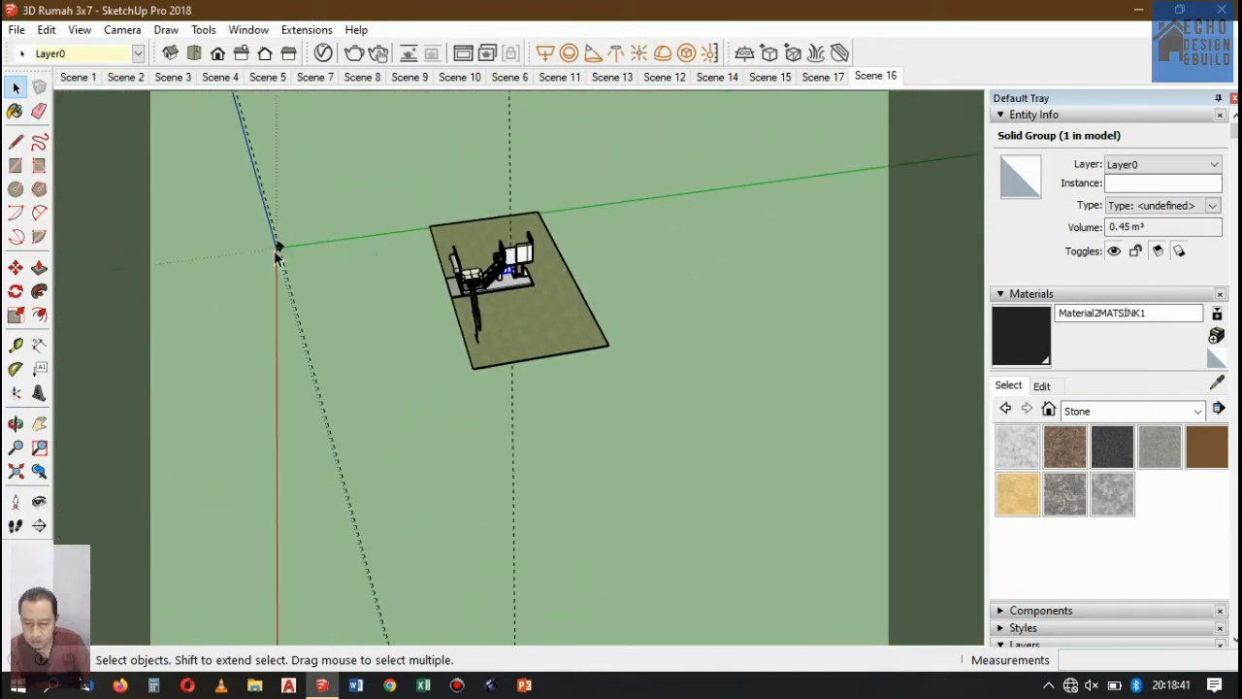
scroll(280, 249, "up", 2)
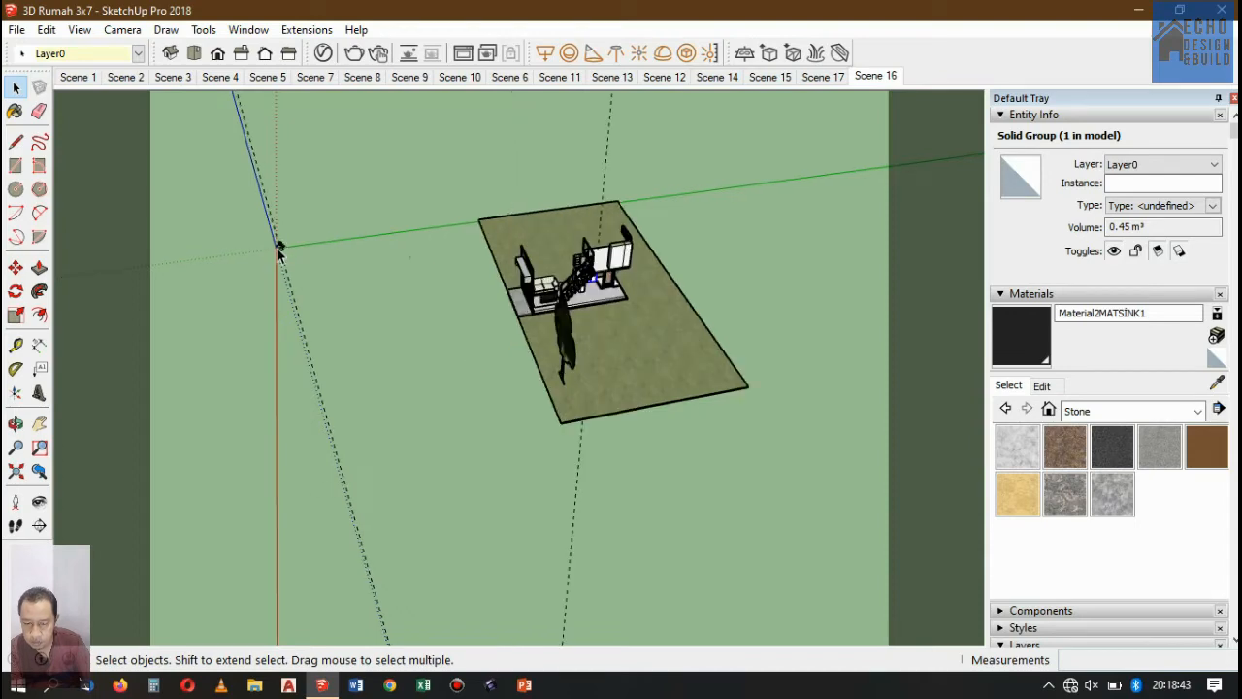
scroll(281, 245, "up", 2)
scroll(450, 273, "up", 1)
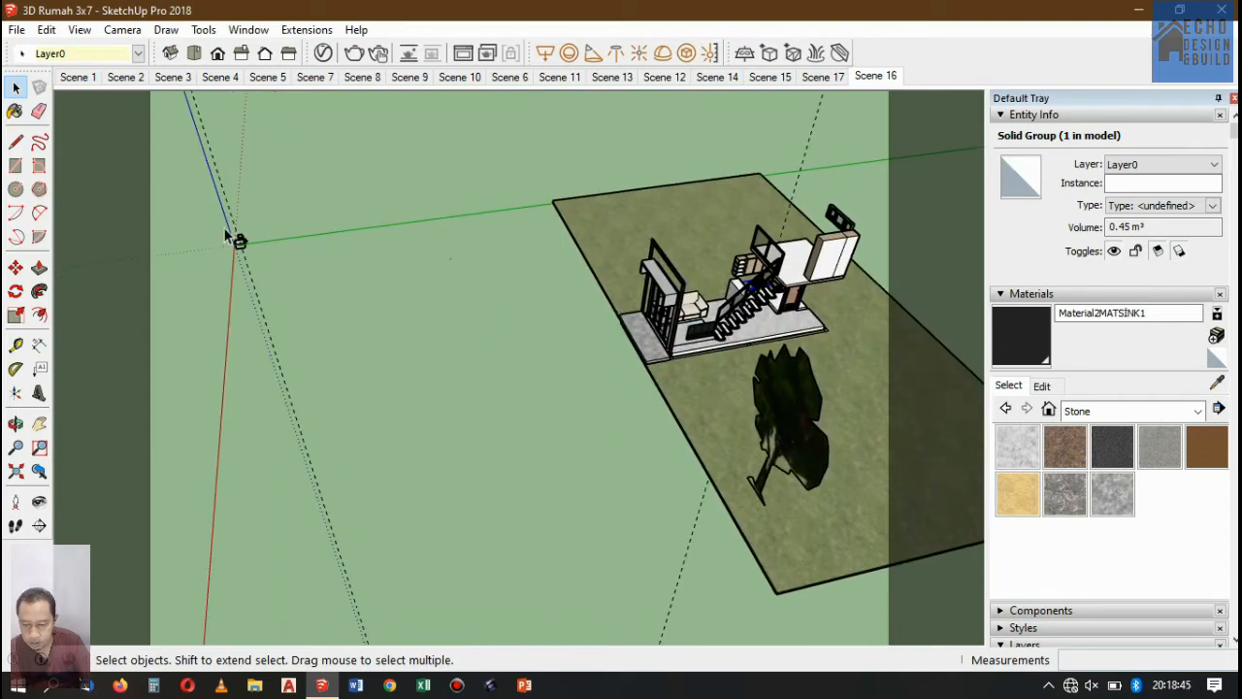
scroll(239, 246, "up", 2)
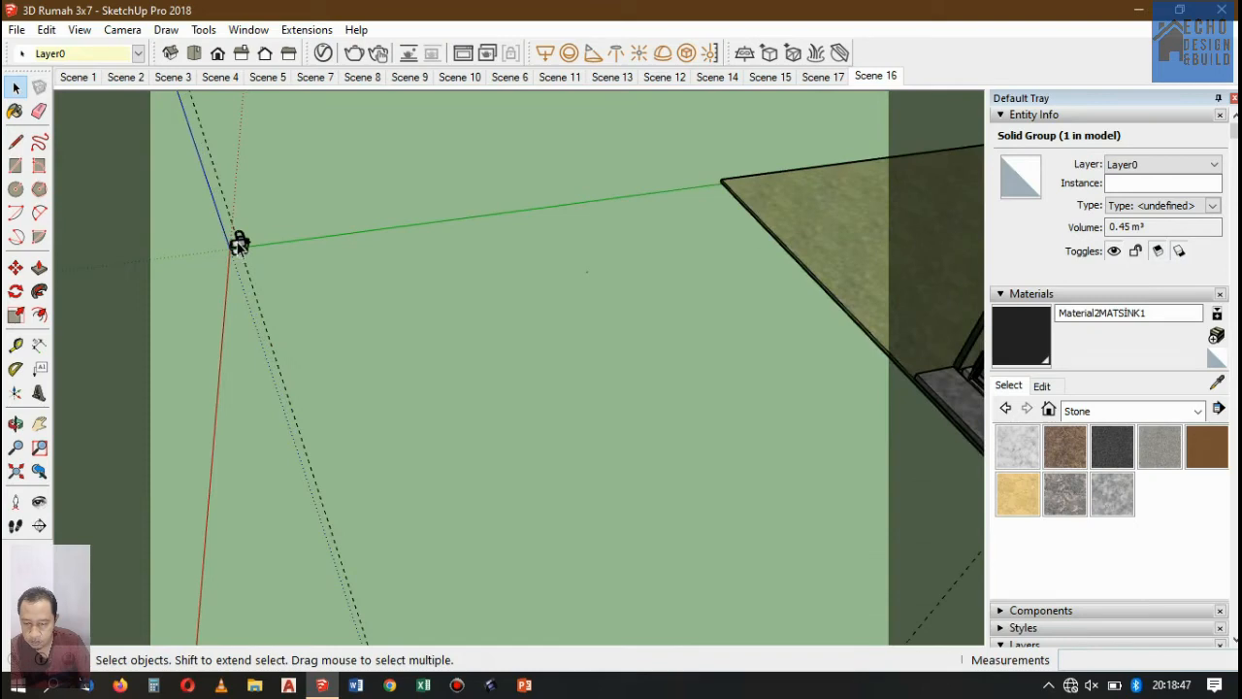
scroll(240, 246, "up", 6)
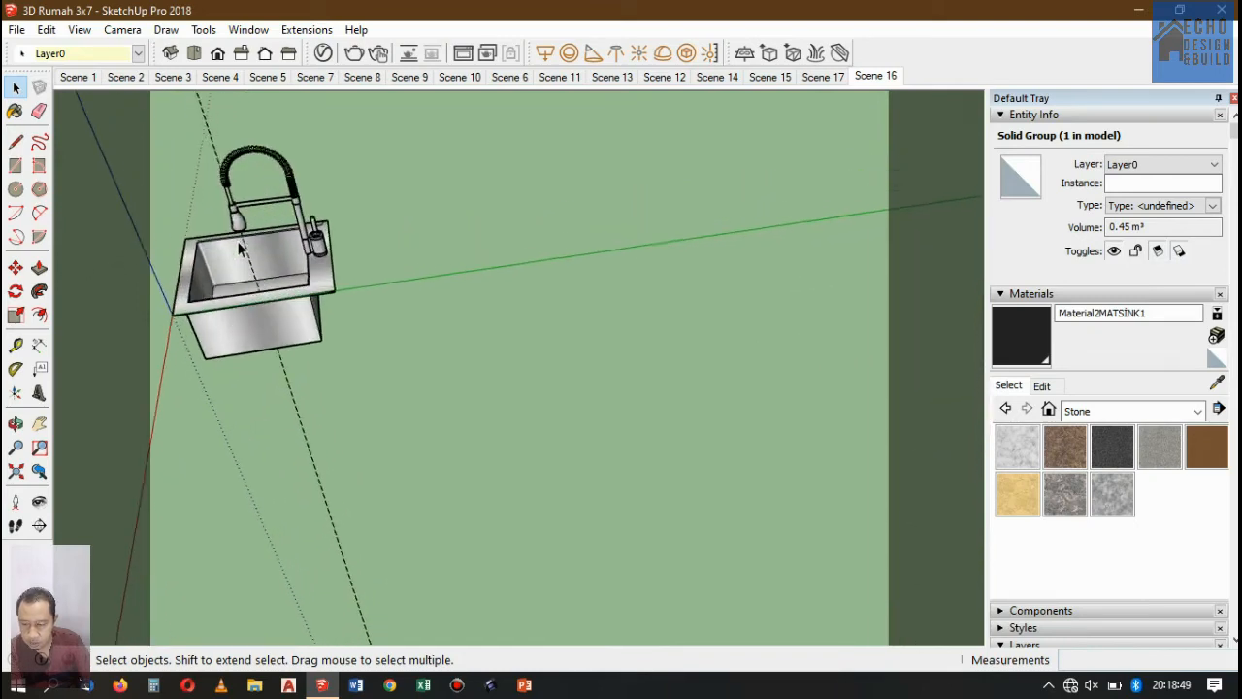
scroll(240, 246, "up", 2)
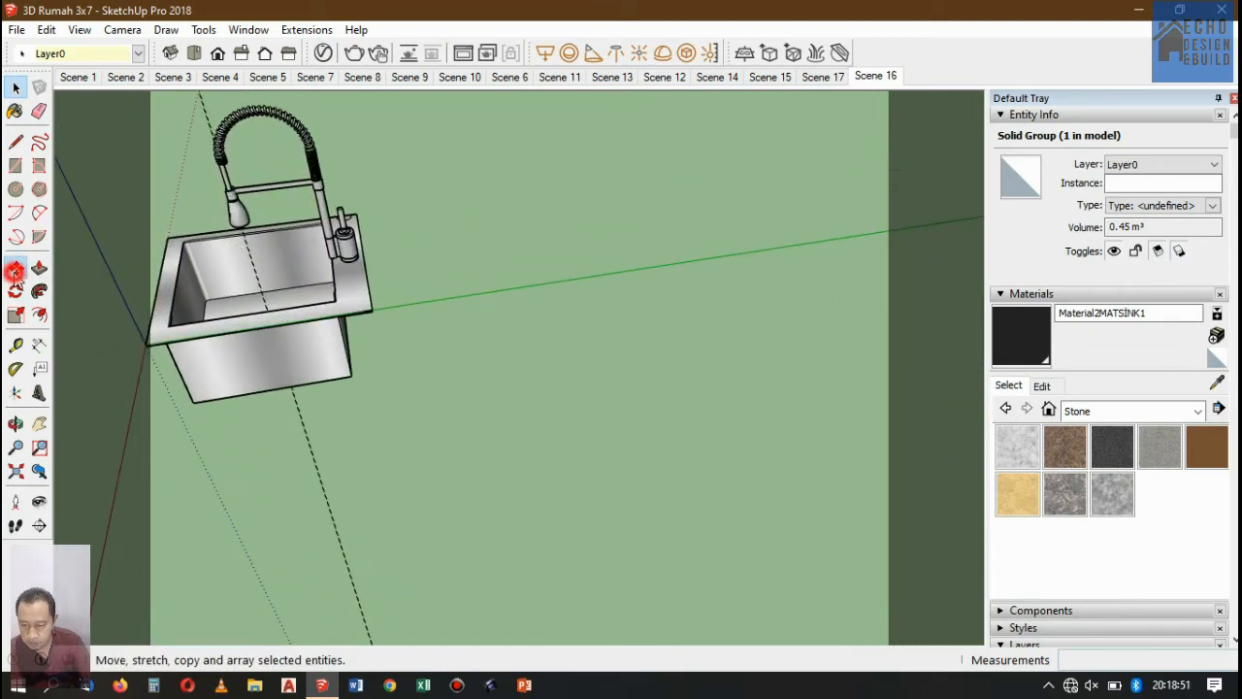
left_click(15, 271)
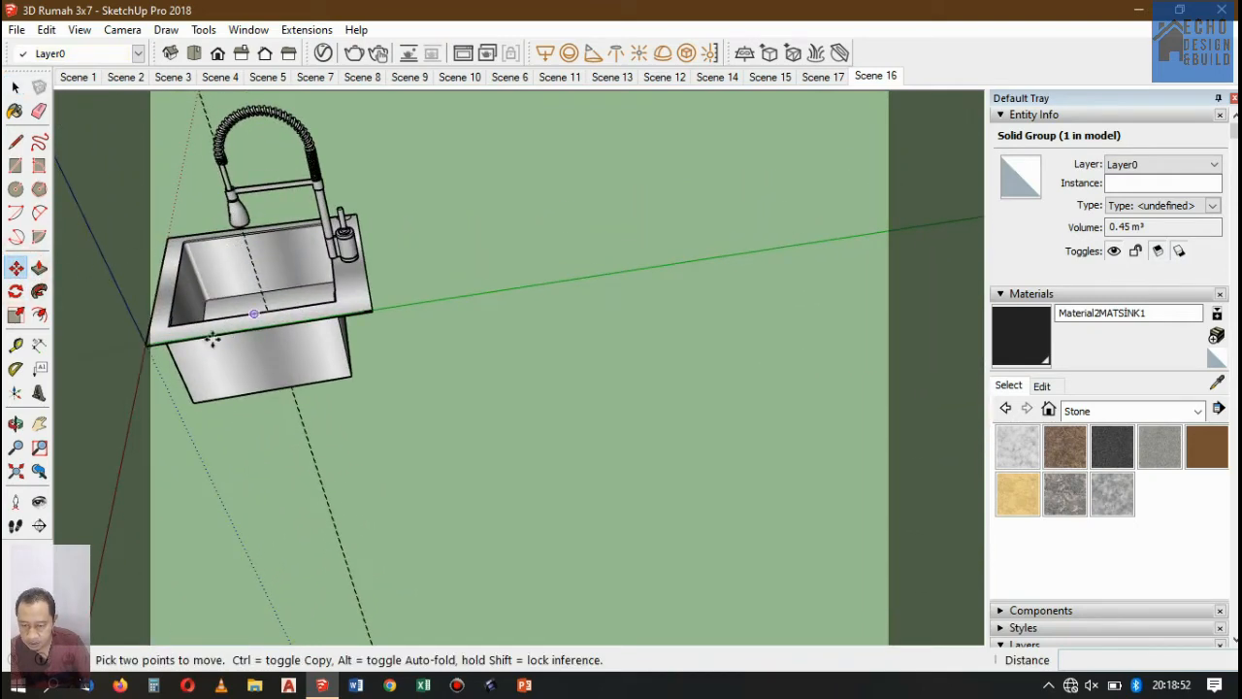
left_click(370, 308)
scroll(142, 341, "down", 3)
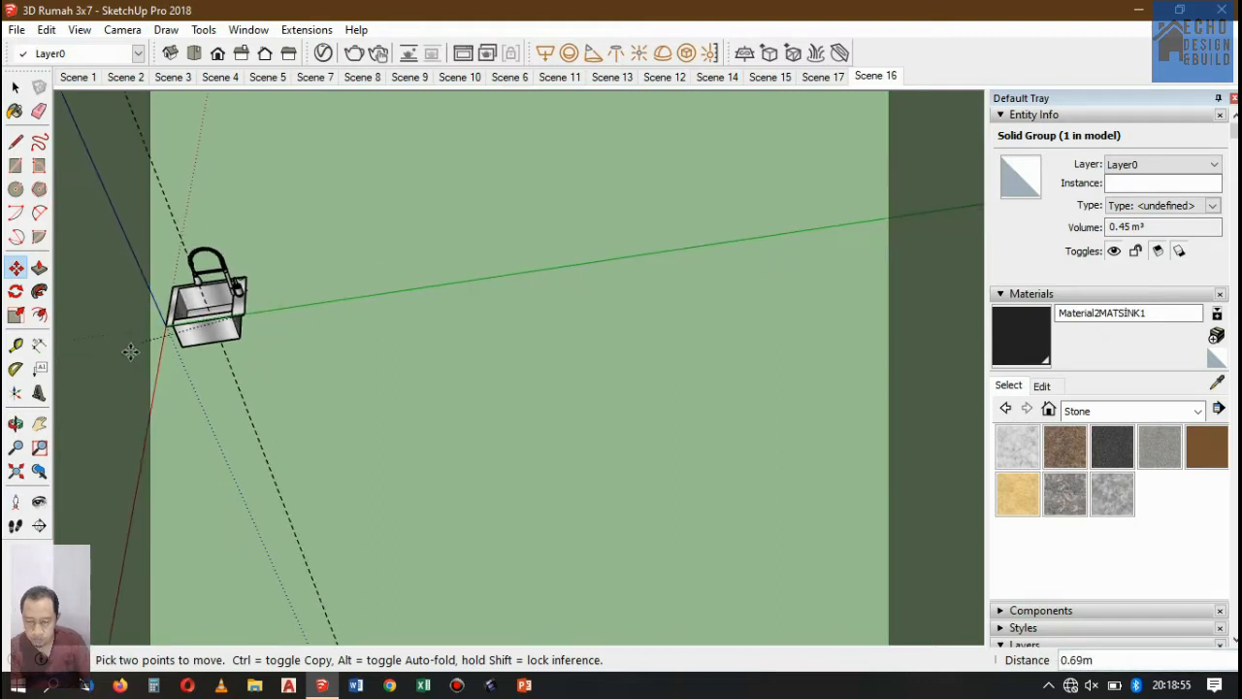
scroll(194, 291, "down", 4)
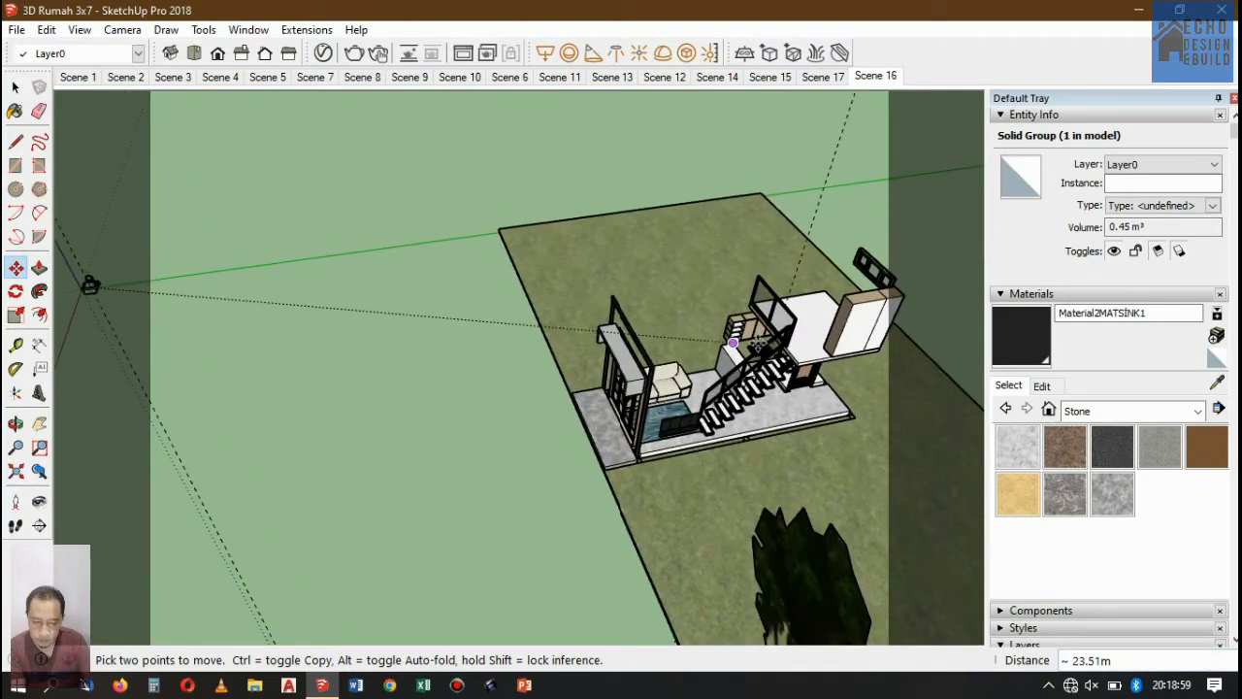
scroll(747, 351, "up", 5)
scroll(748, 355, "up", 4)
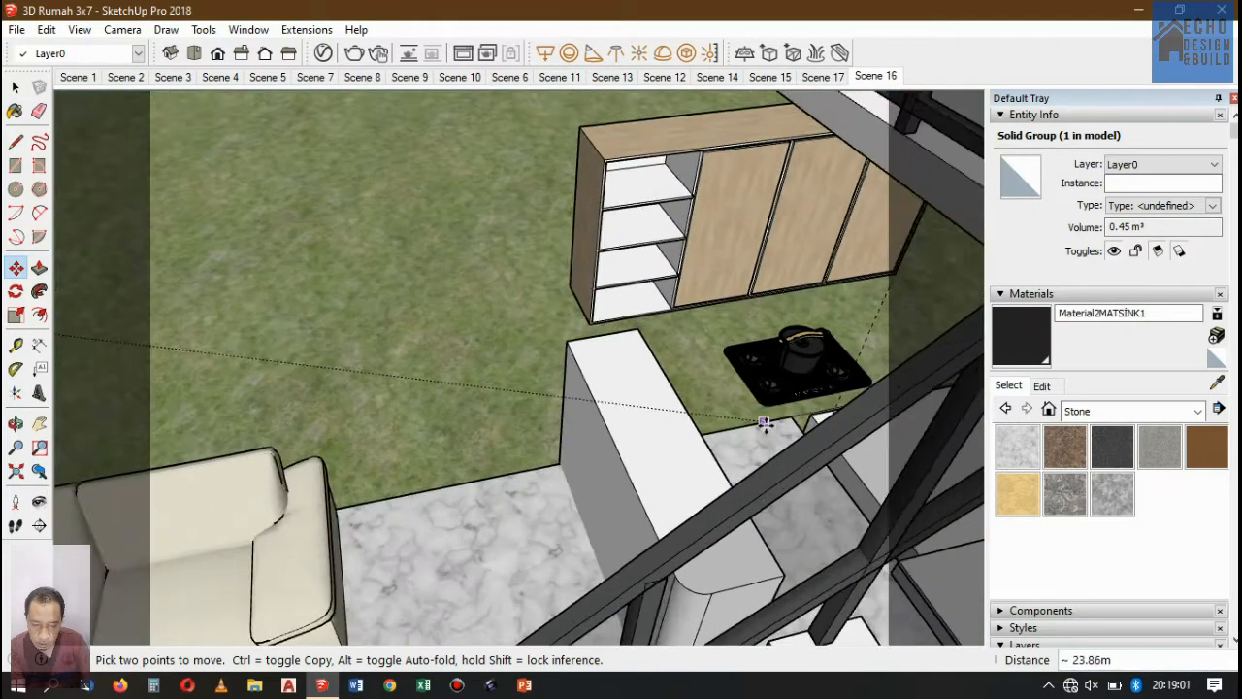
scroll(686, 351, "down", 3)
scroll(685, 351, "up", 5)
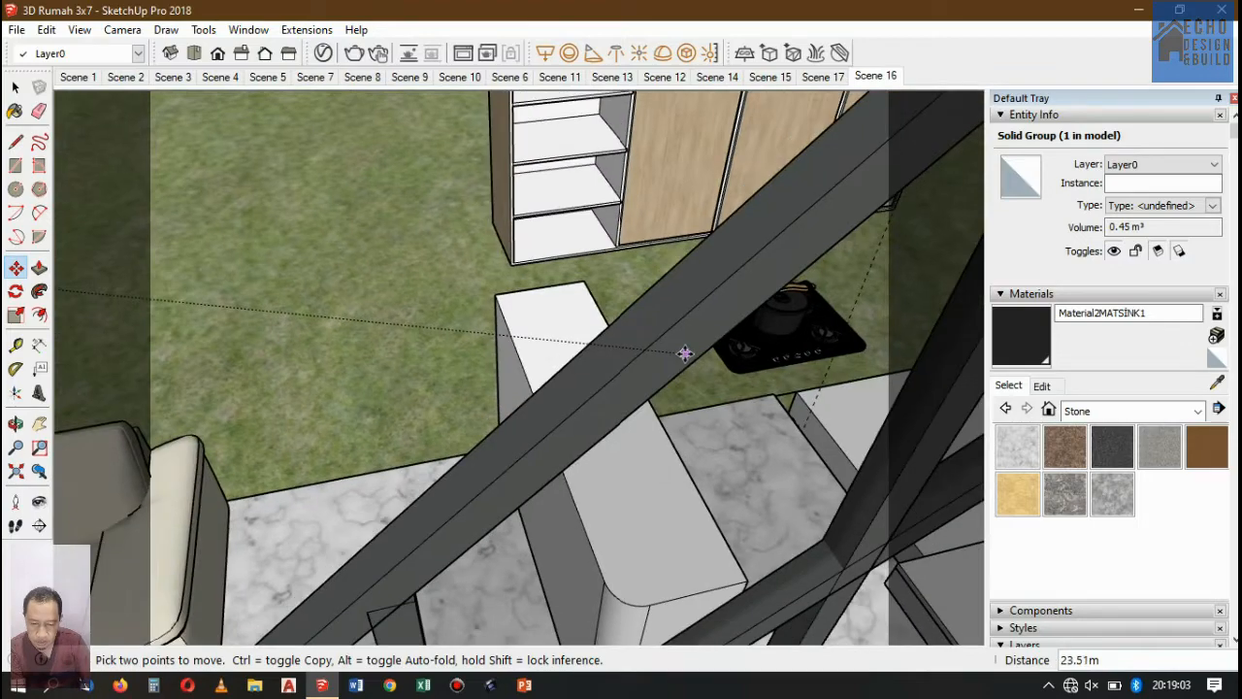
scroll(646, 294, "down", 5)
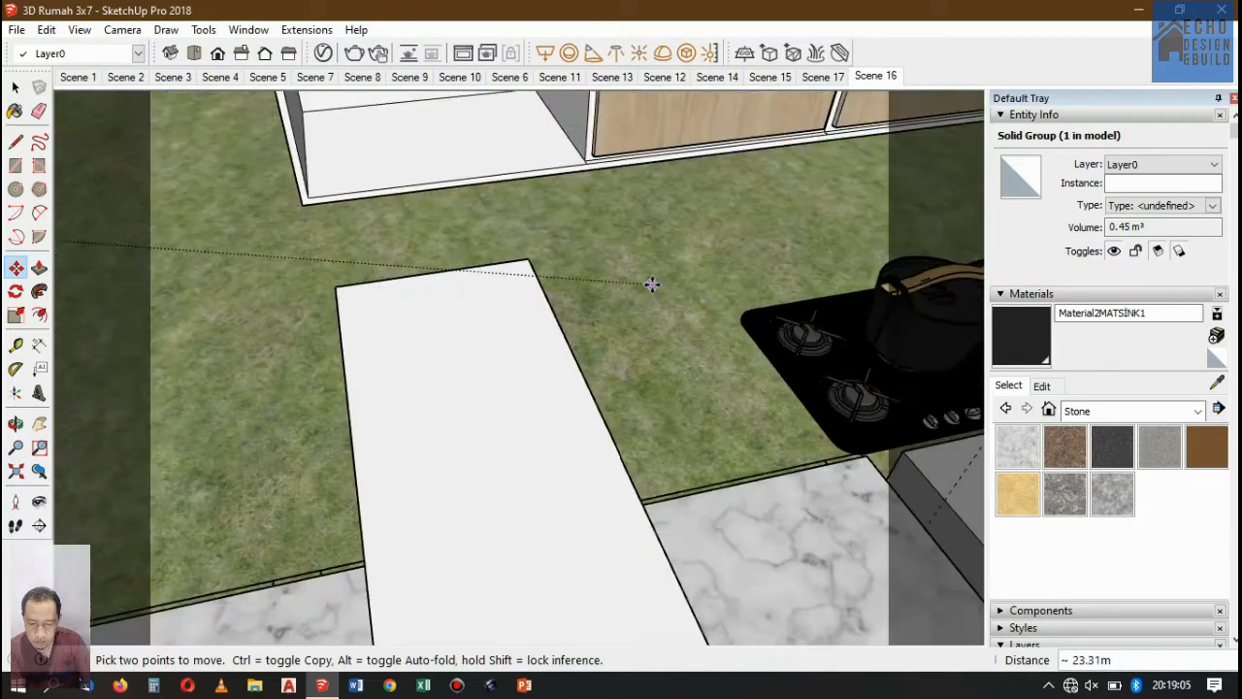
scroll(606, 272, "up", 3)
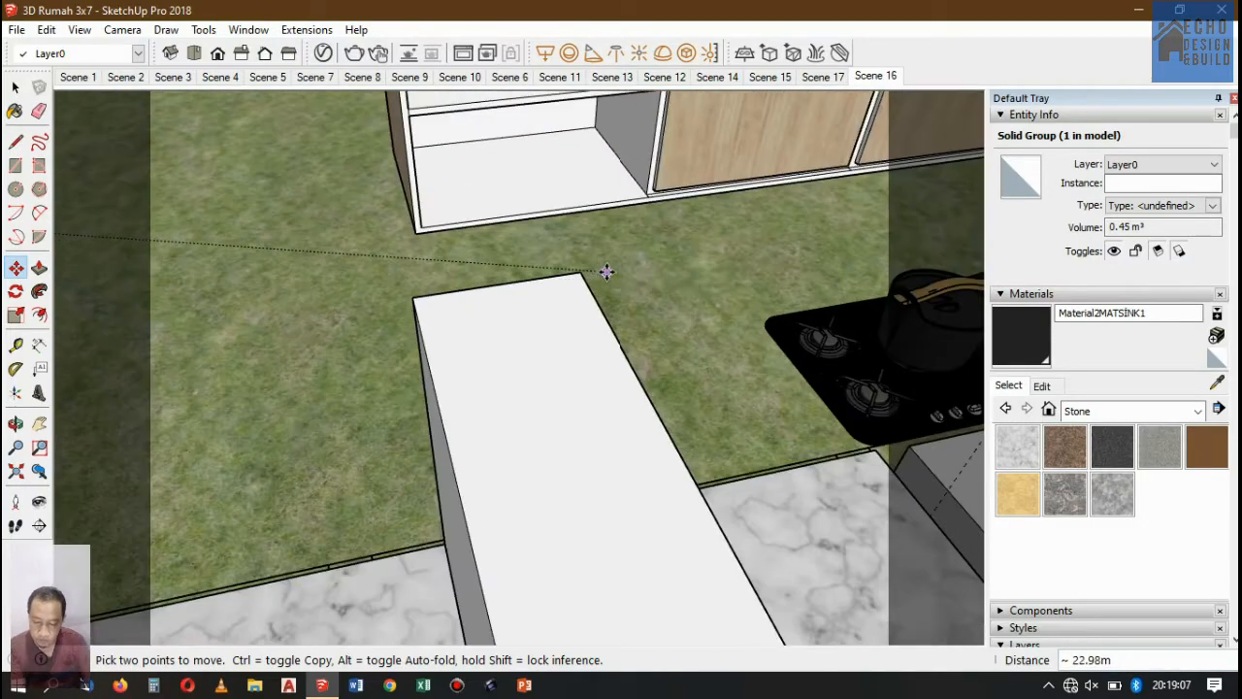
key("Escape")
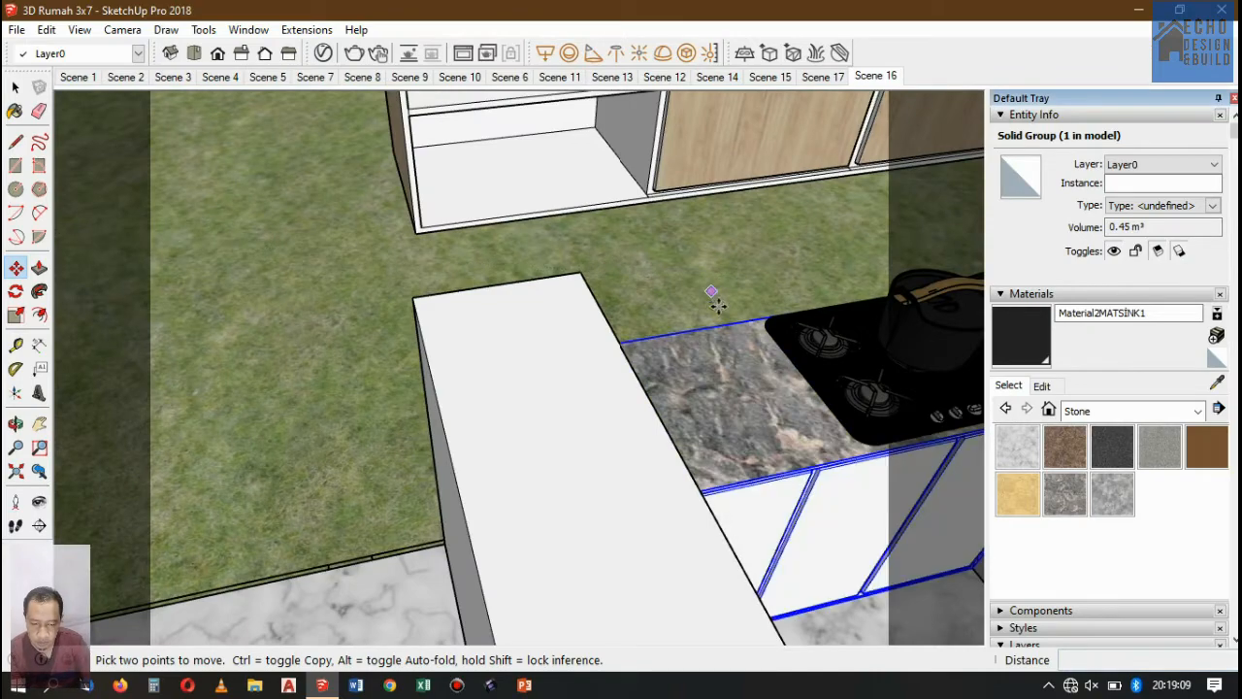
Select the whole sink component and move it from the model origin onto the marble countertop, between the white partition and the cooktop.
scroll(750, 295, "down", 6)
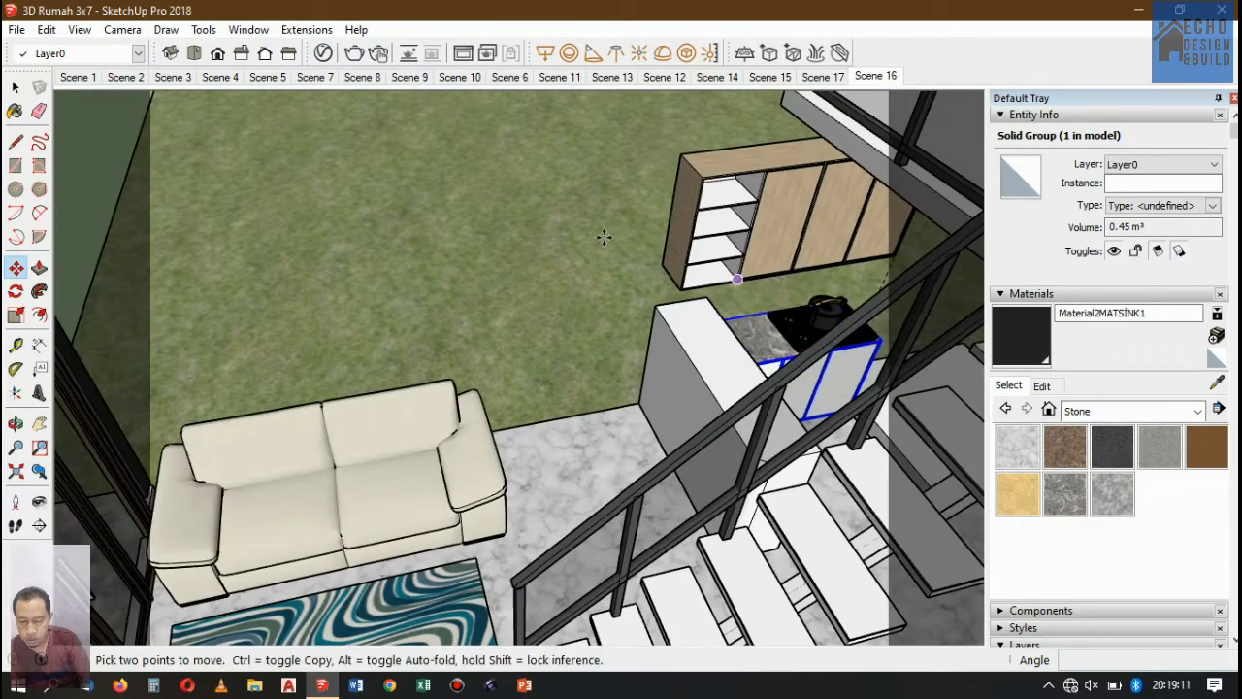
scroll(686, 274, "down", 10)
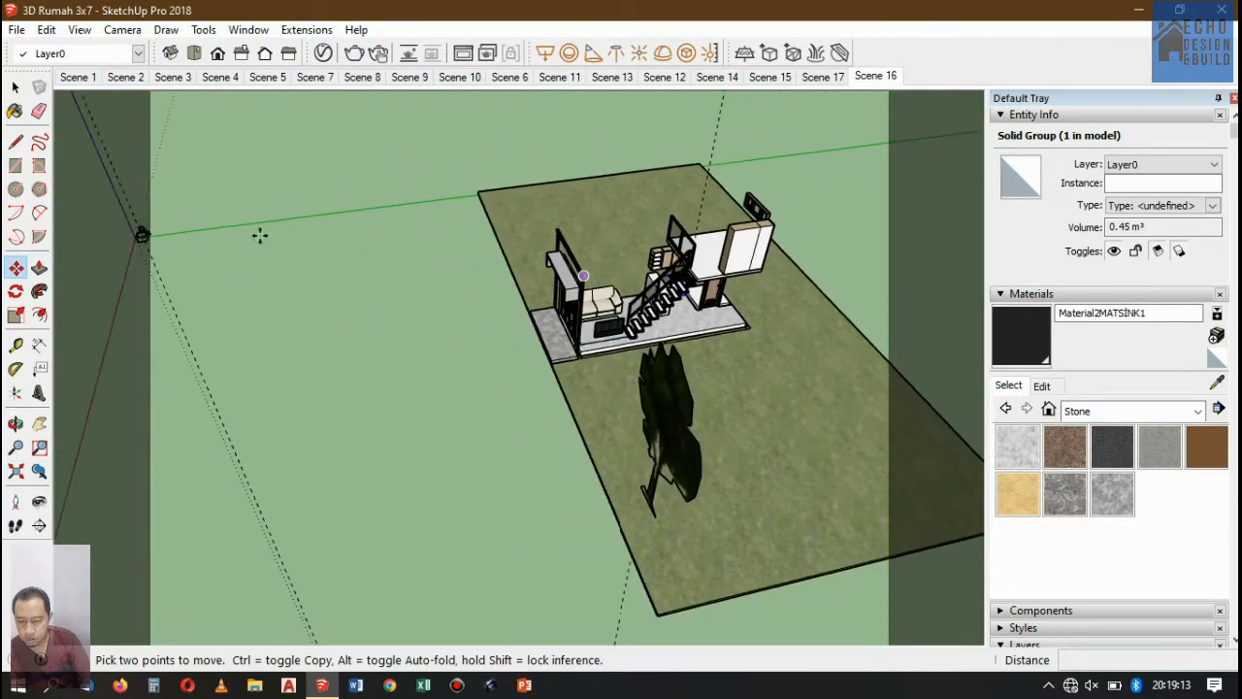
left_click(143, 240)
left_click(15, 267)
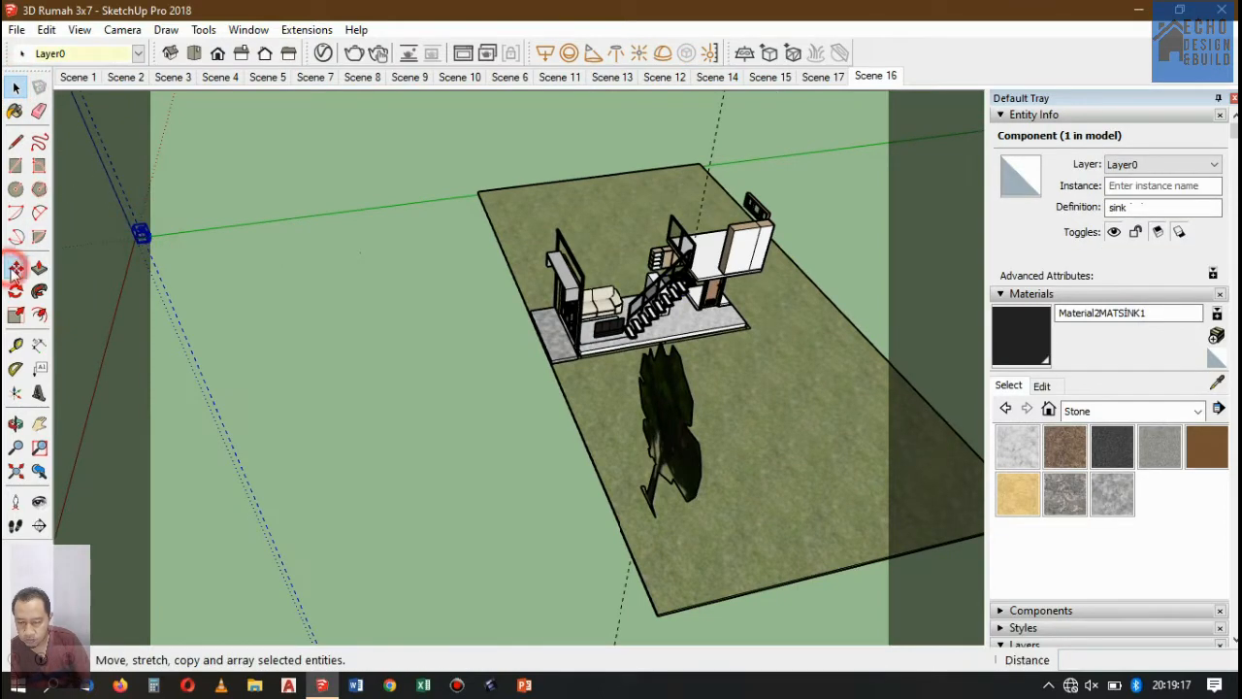
left_click(138, 240)
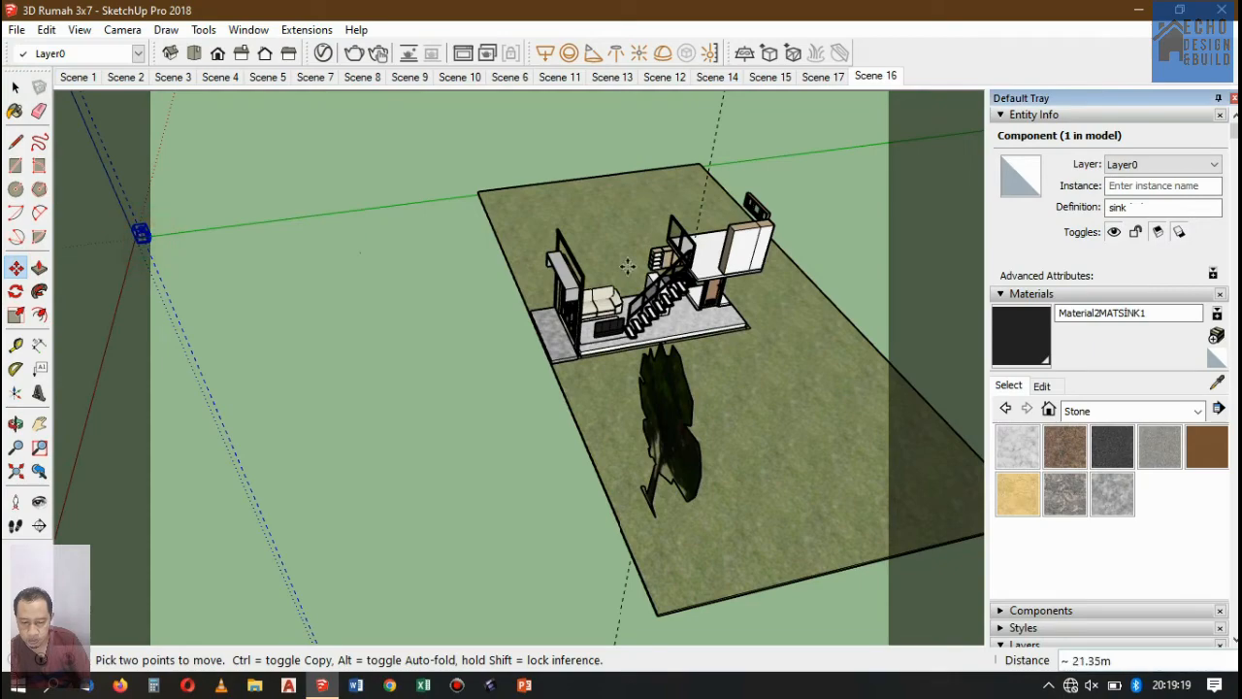
scroll(640, 260, "up", 5)
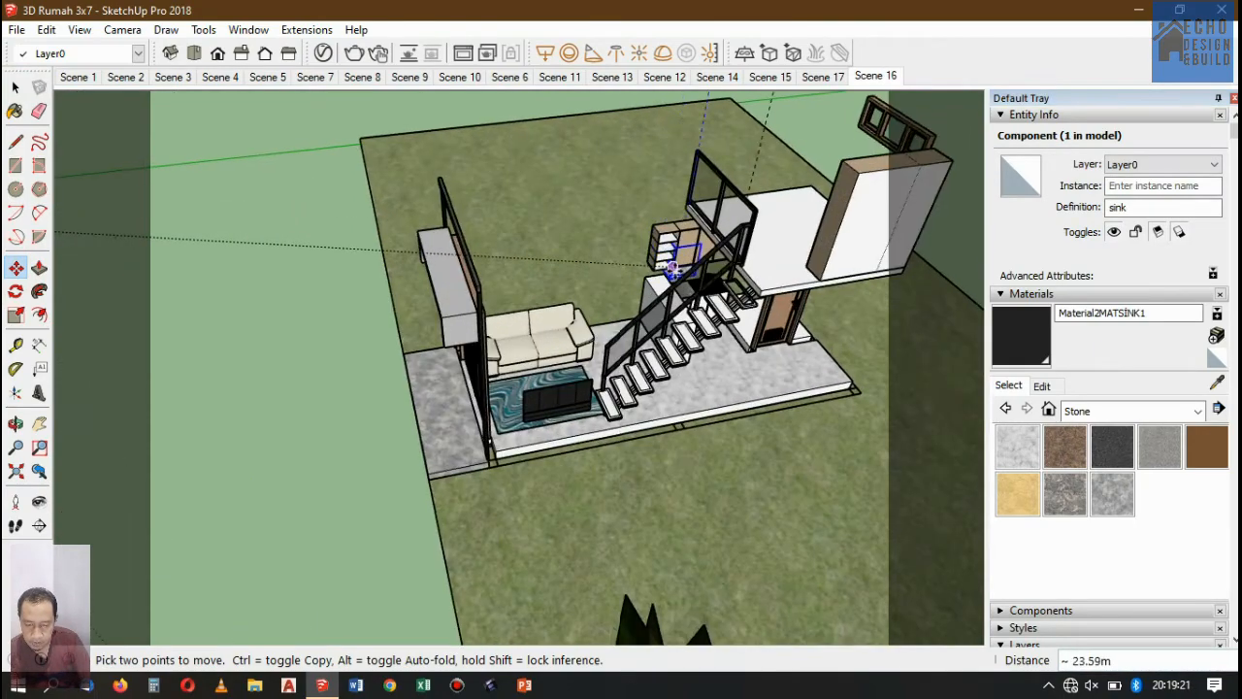
scroll(676, 277, "up", 6)
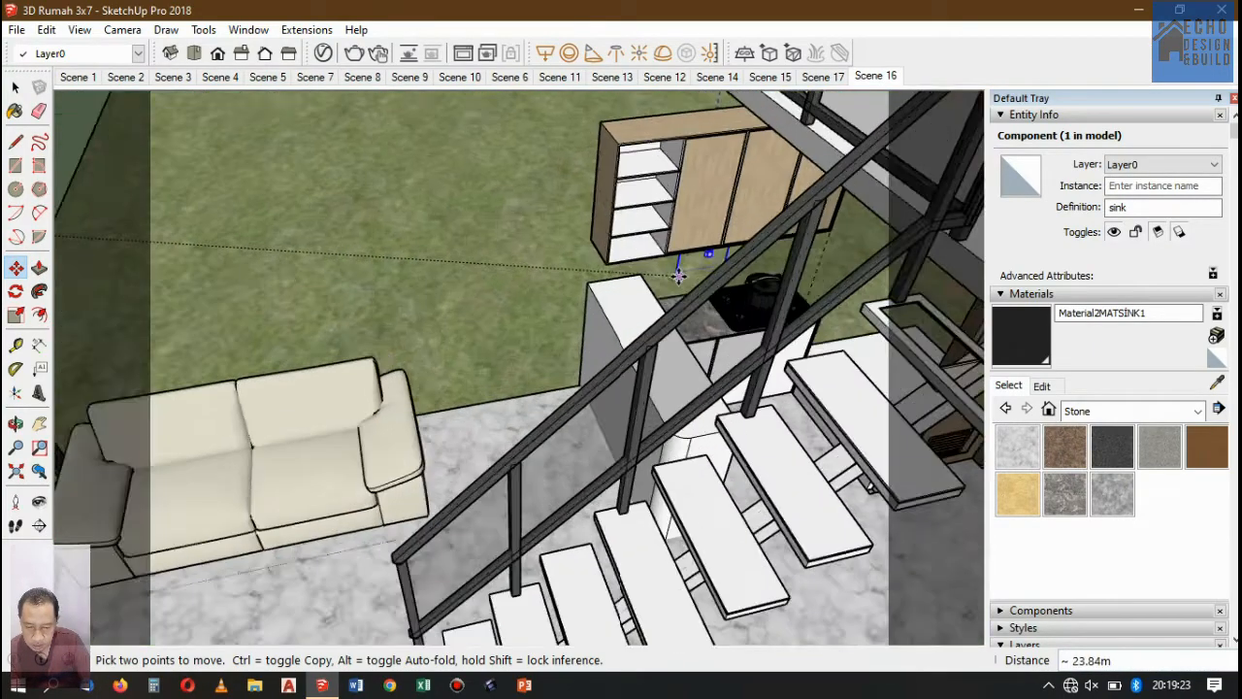
scroll(676, 296, "up", 5)
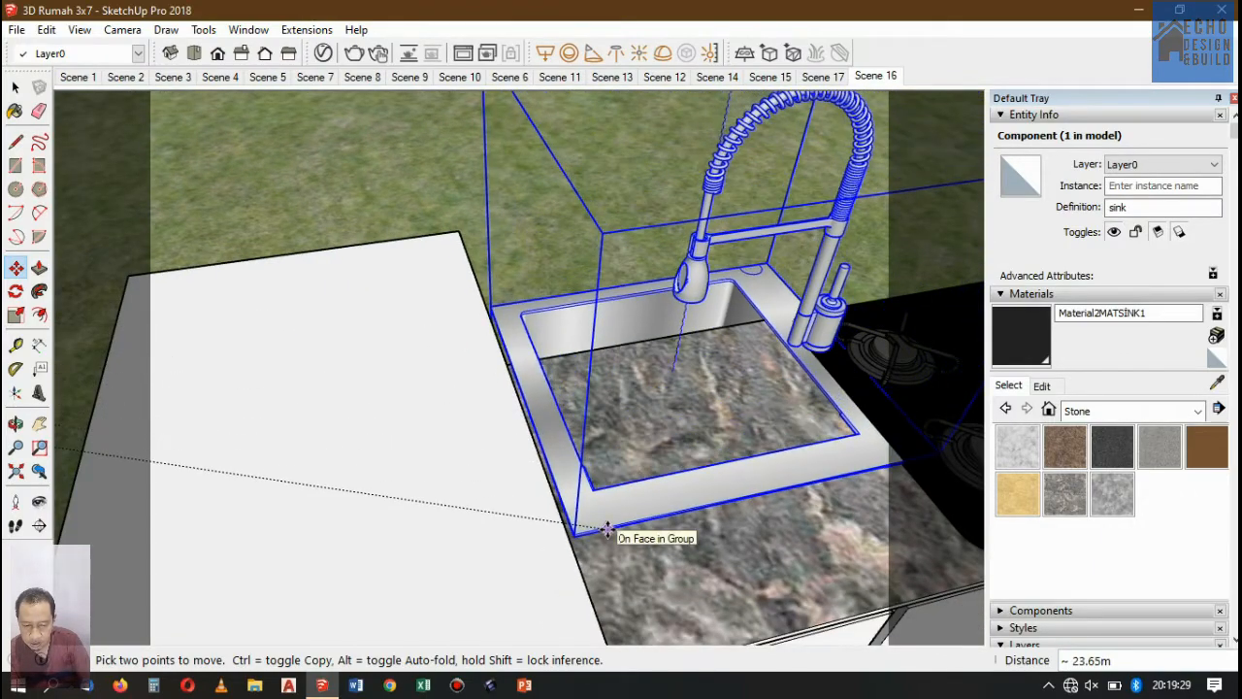
left_click(607, 529)
Rotate the sink a quarter turn horizontally so its faucet stands on the back side of the countertop.
scroll(602, 411, "down", 3)
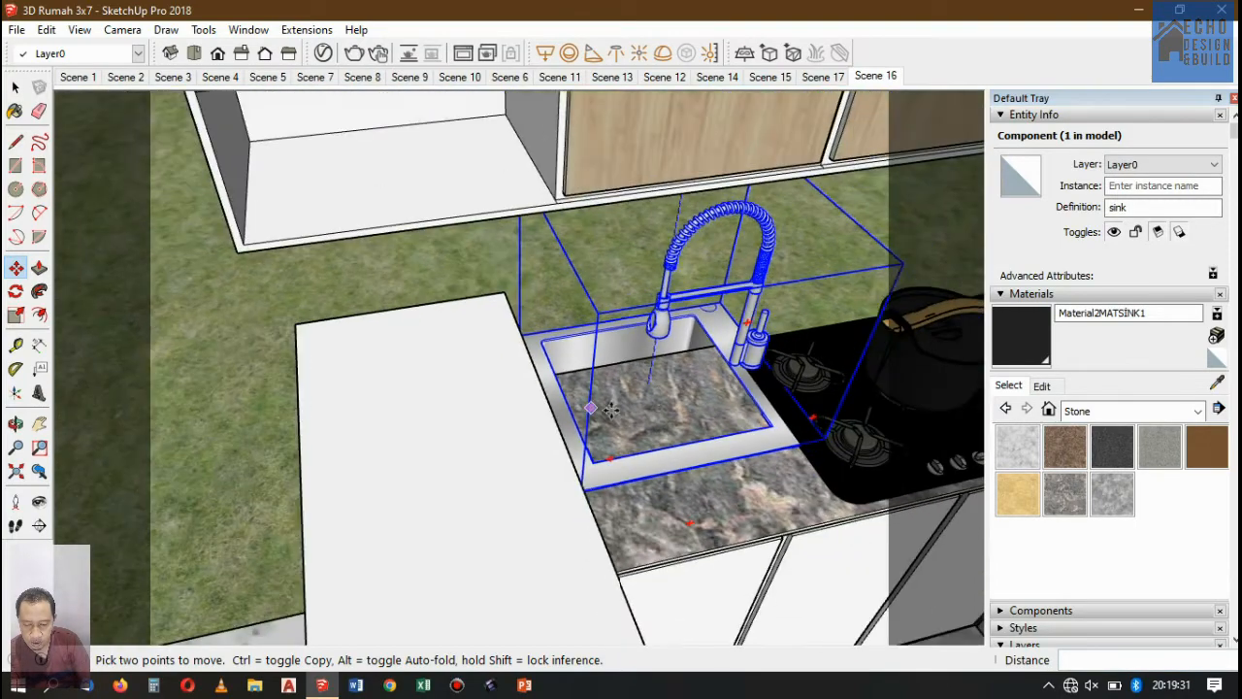
scroll(661, 415, "up", 1)
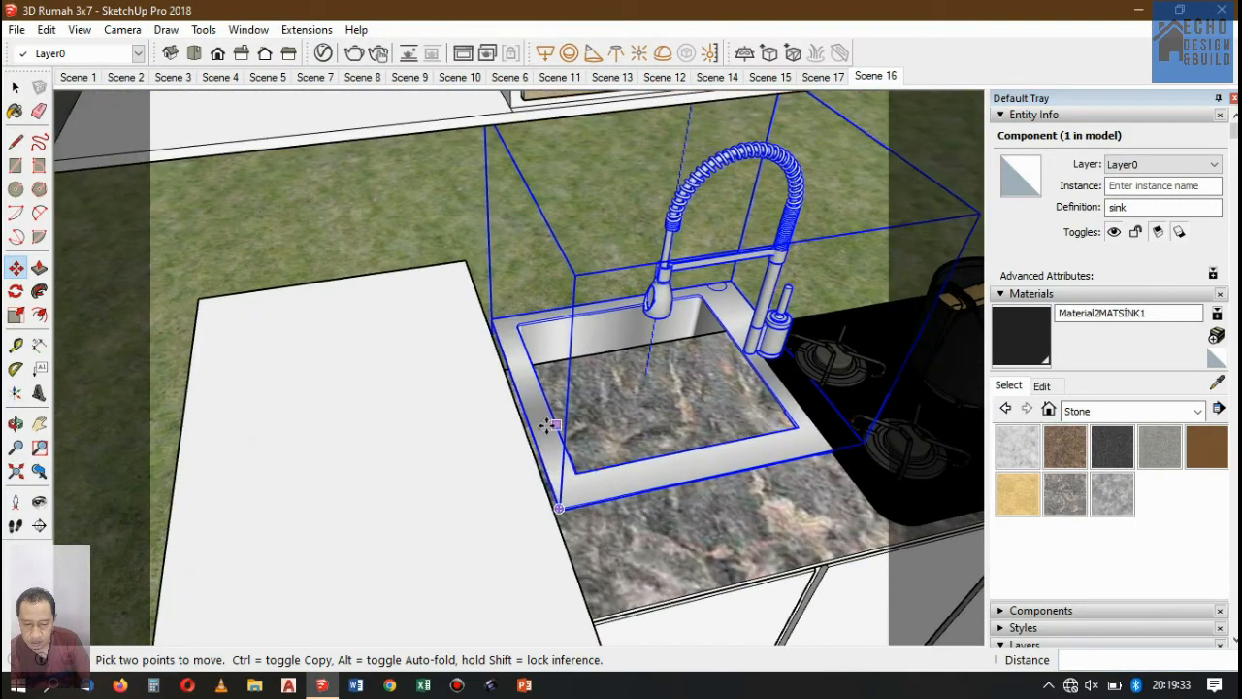
left_click(16, 292)
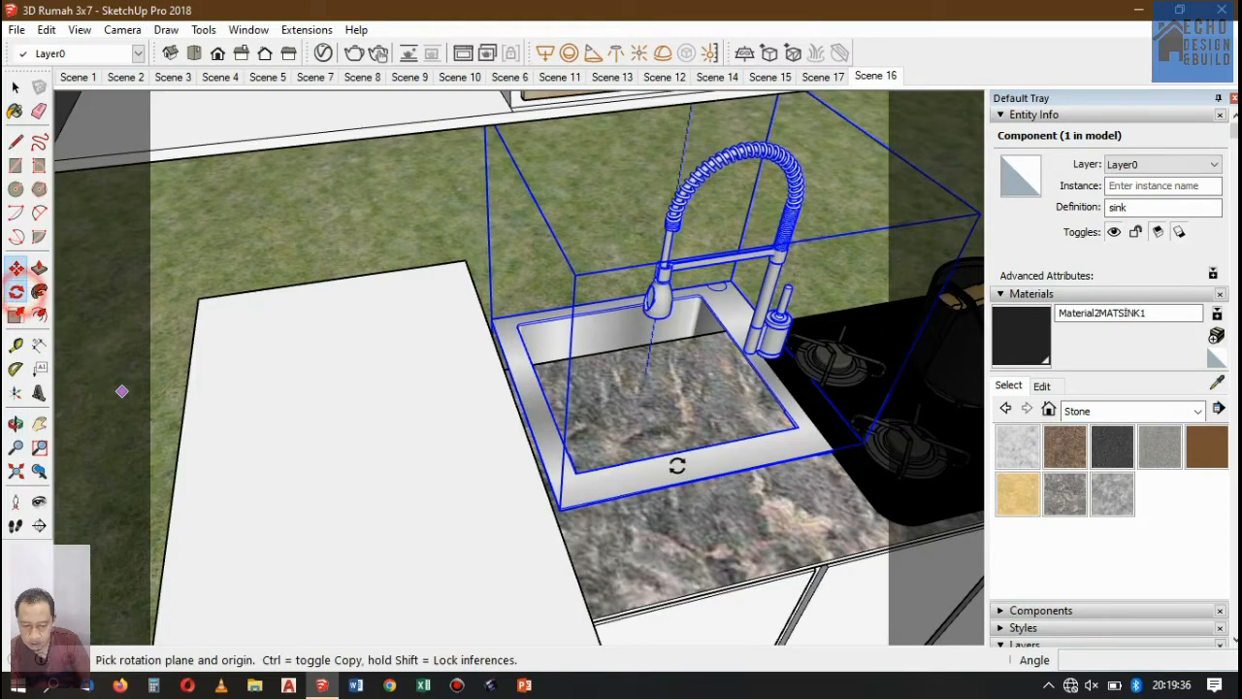
left_click(703, 522)
left_click(788, 503)
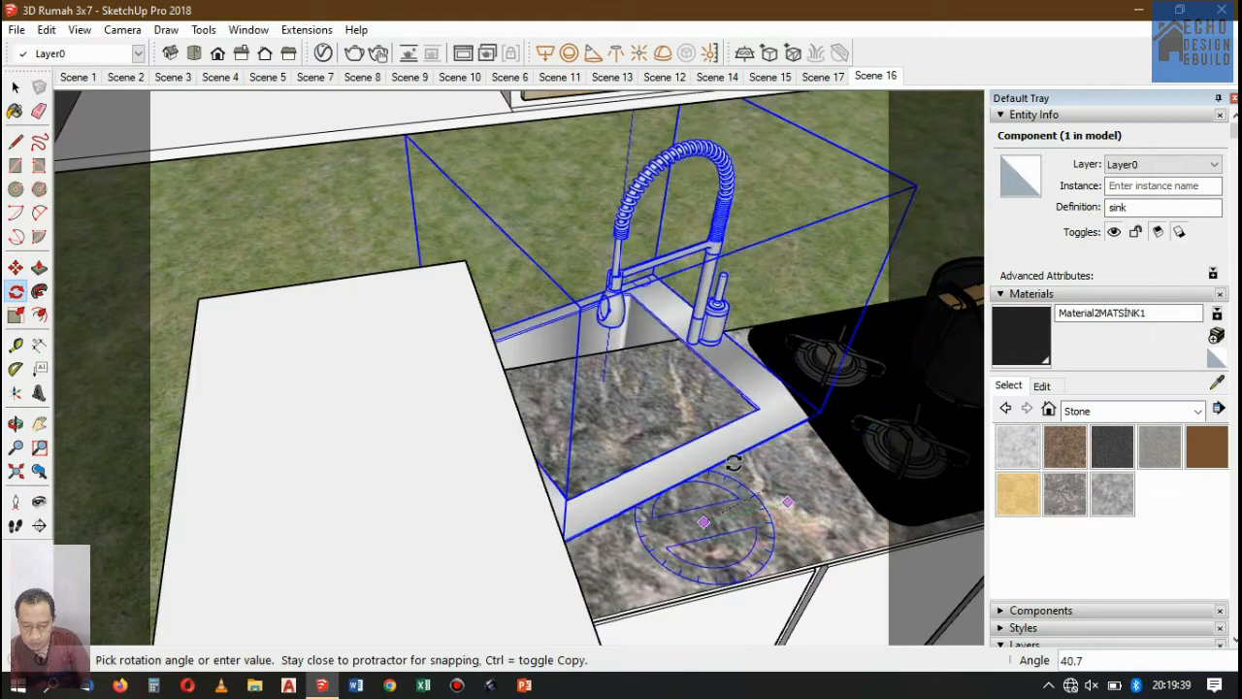
left_click(651, 415)
Move the rotated sink back between the white partition and the cooktop and shift it about 0.03 m toward the countertop's front edge.
left_click(16, 268)
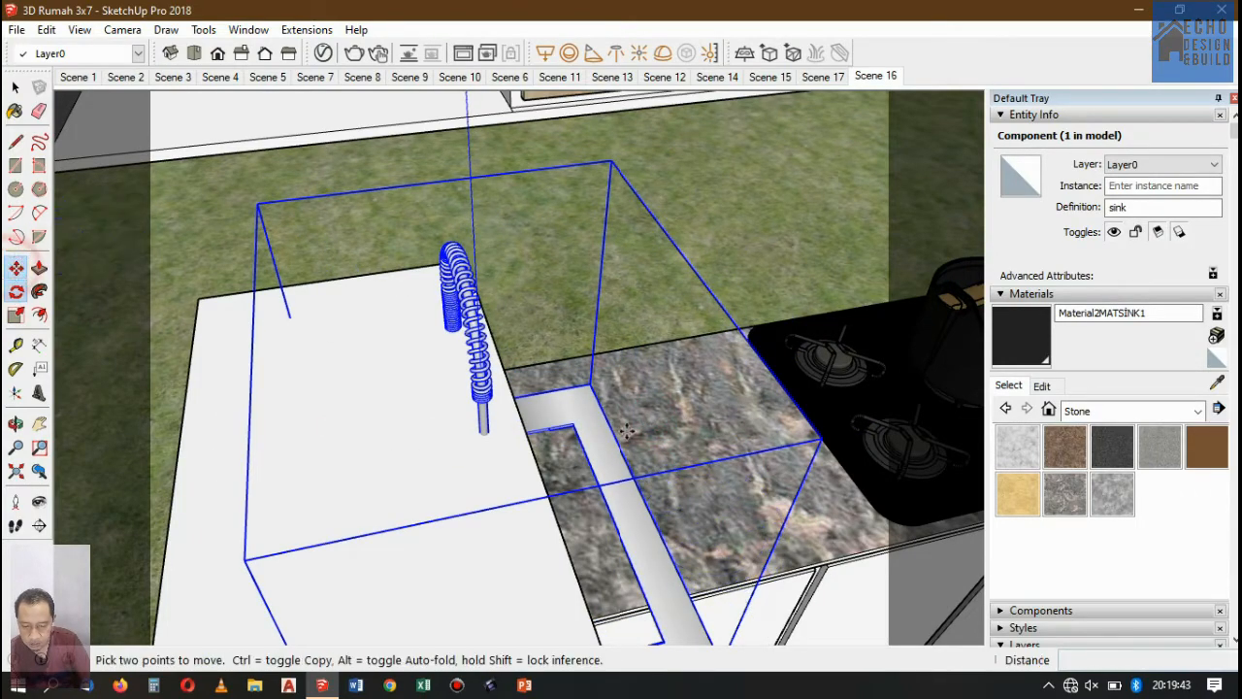
left_click(665, 474)
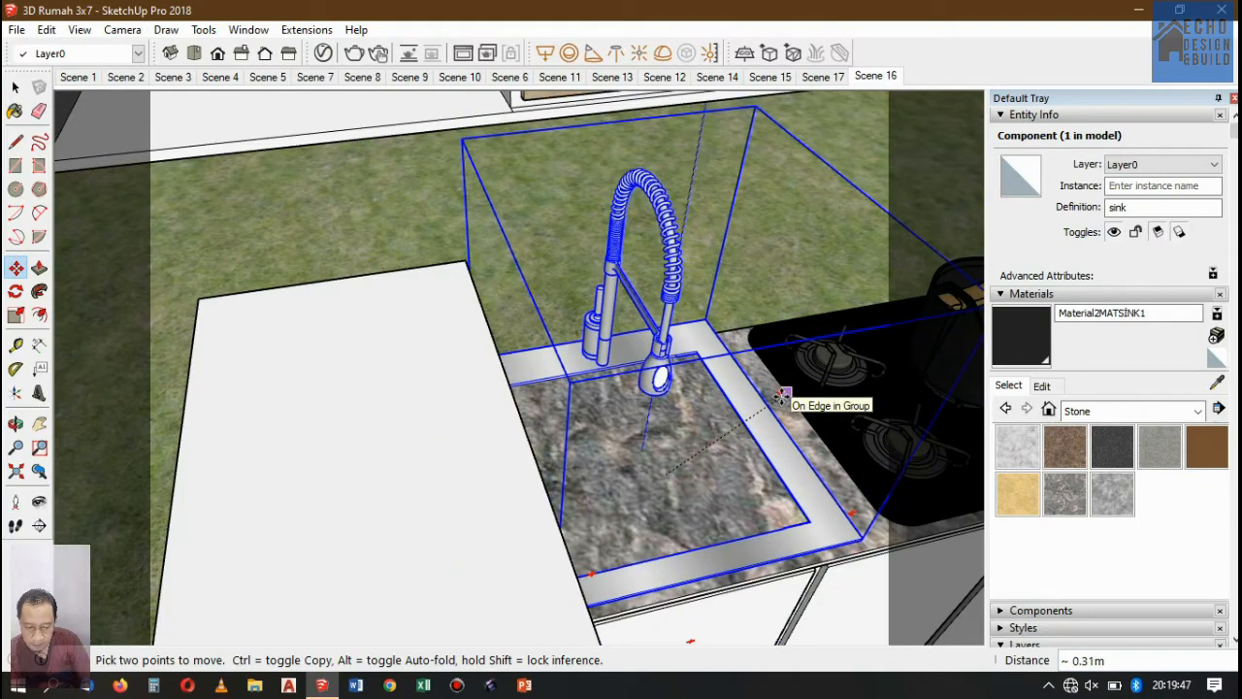
left_click(781, 398)
scroll(888, 538, "up", 2)
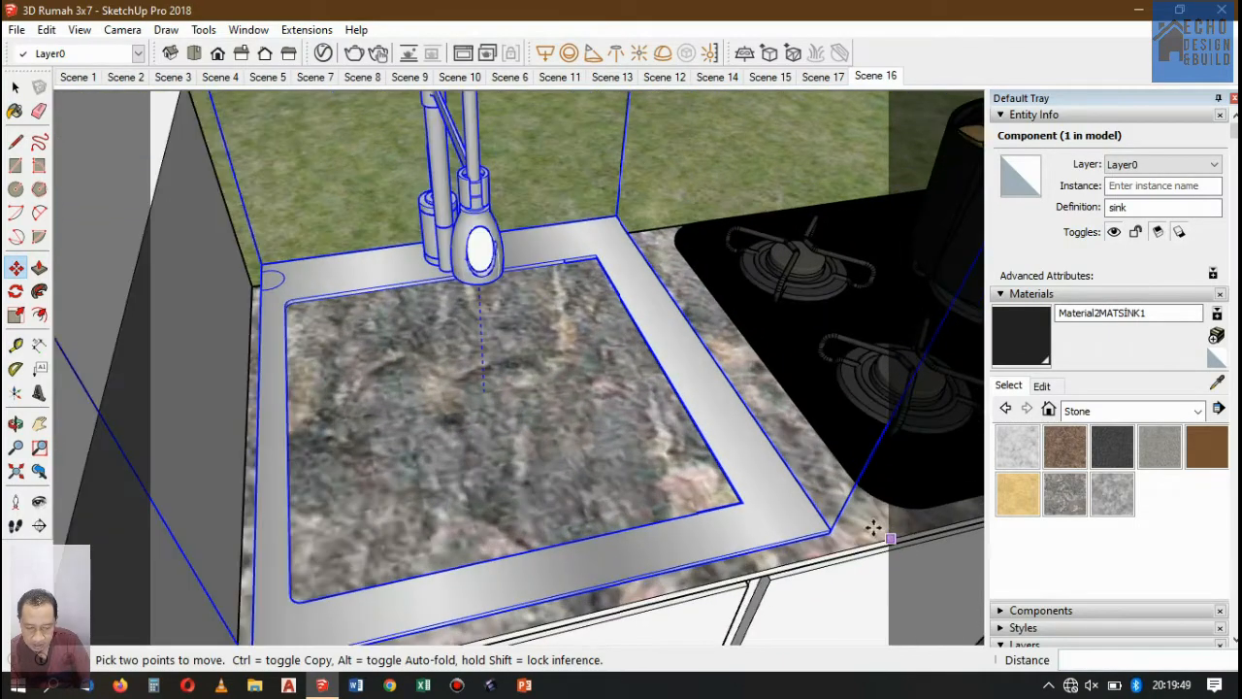
left_click(868, 527)
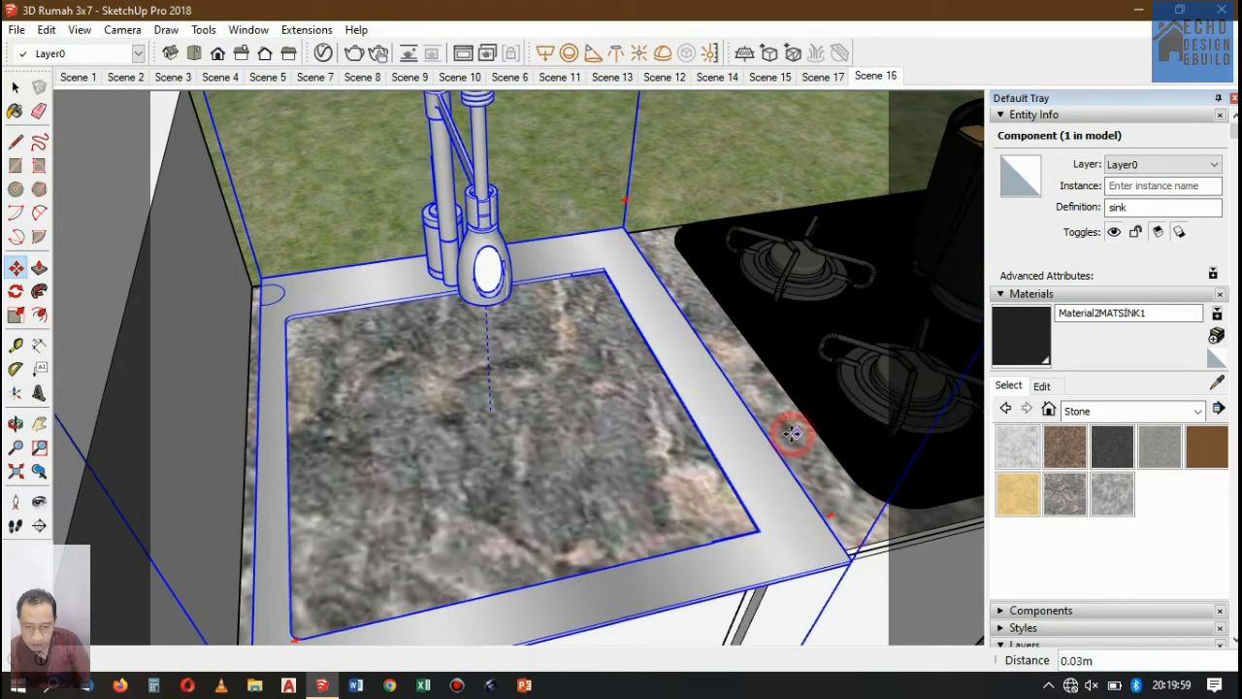
Scale the sink down uniformly from its upper front corner to about 0.9.
scroll(793, 433, "down", 5)
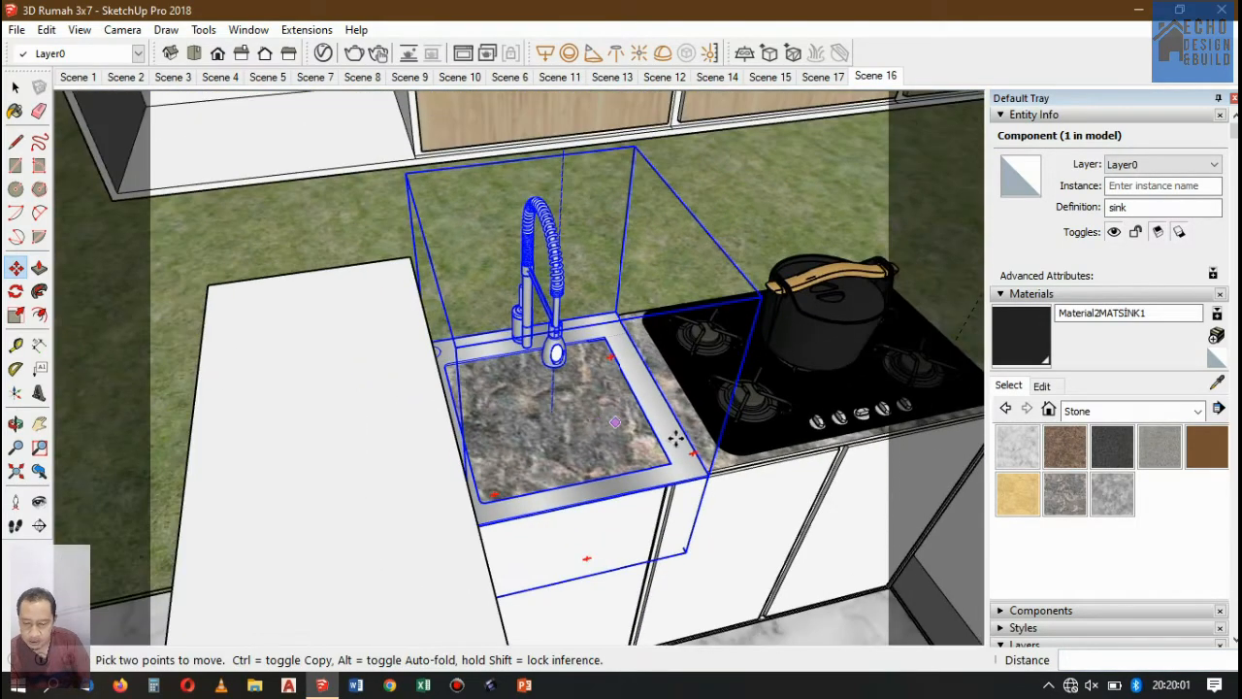
left_click(14, 316)
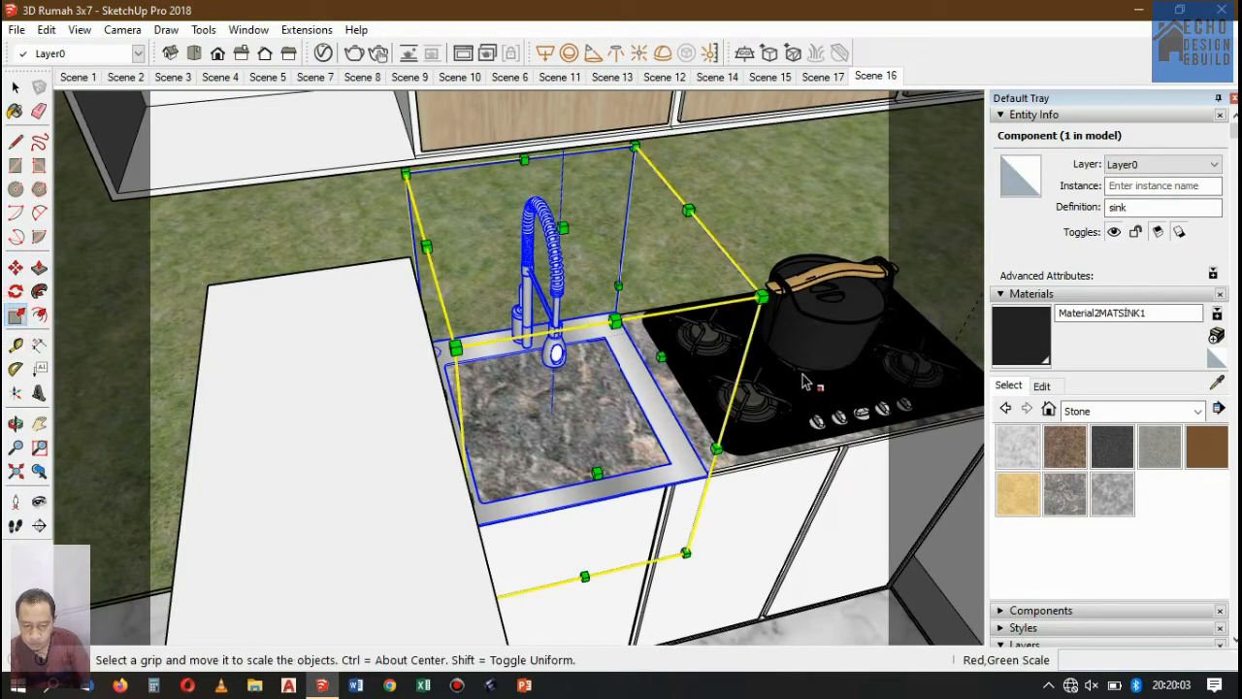
left_click_drag(761, 296, 745, 303)
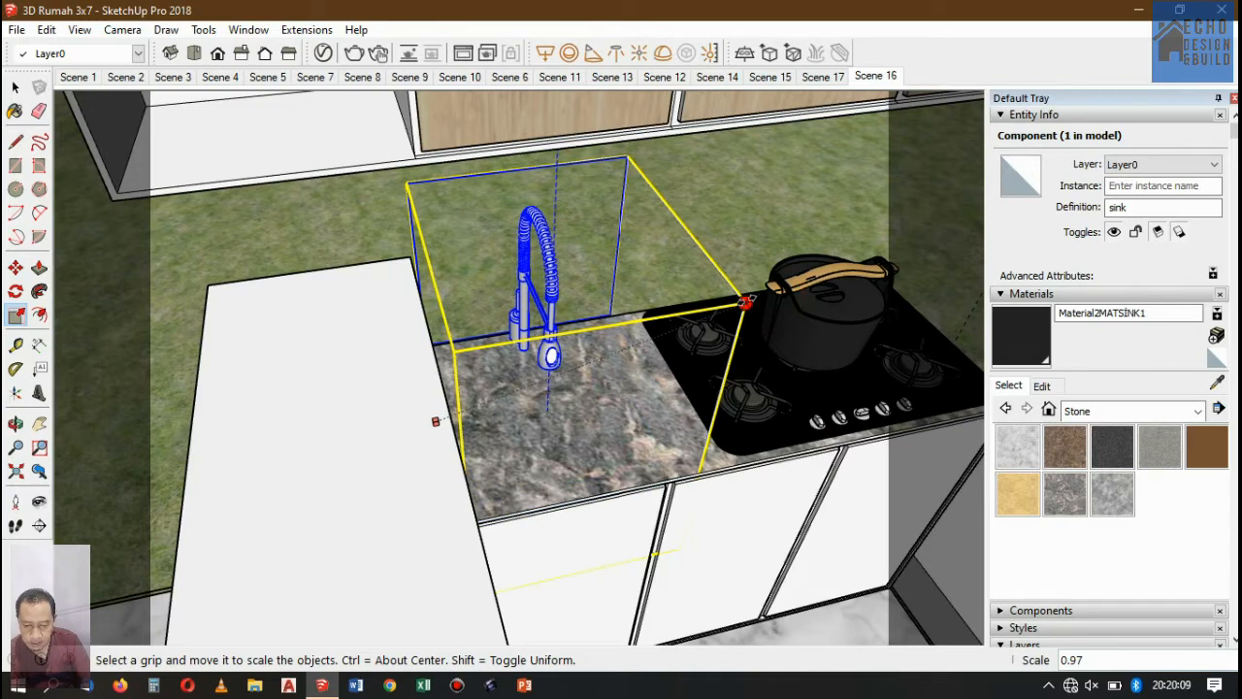
left_click_drag(746, 303, 739, 307)
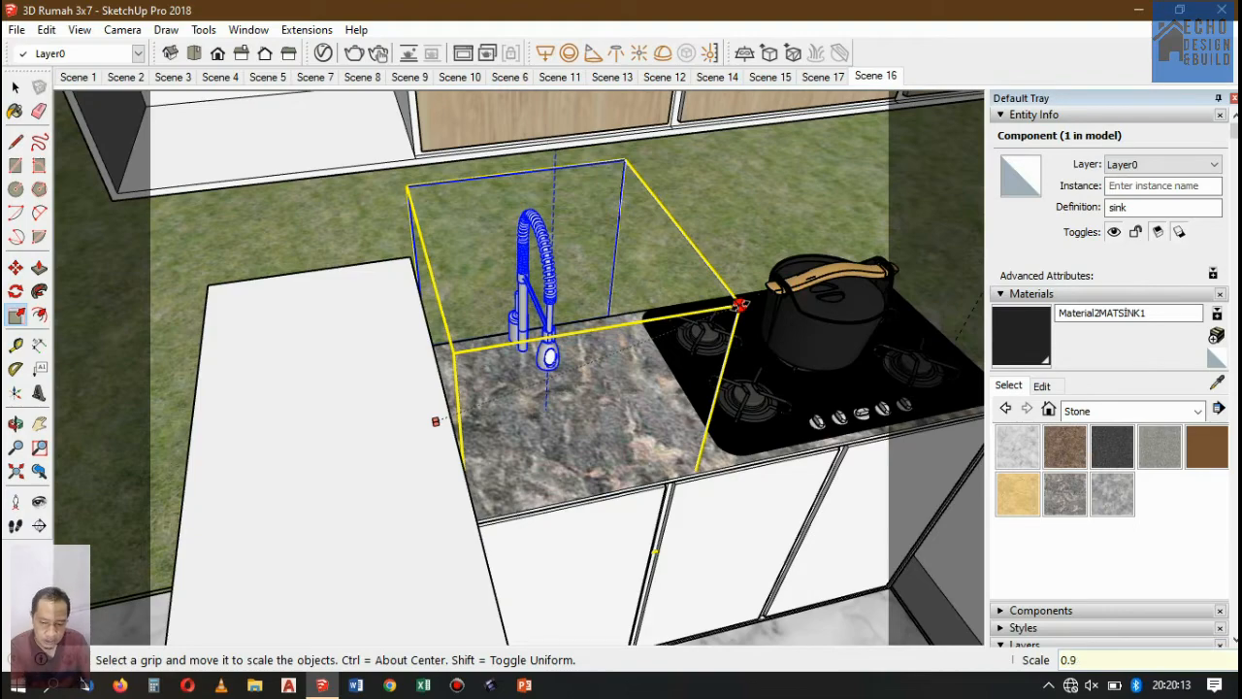
left_click_drag(740, 306, 709, 317)
scroll(625, 403, "up", 2)
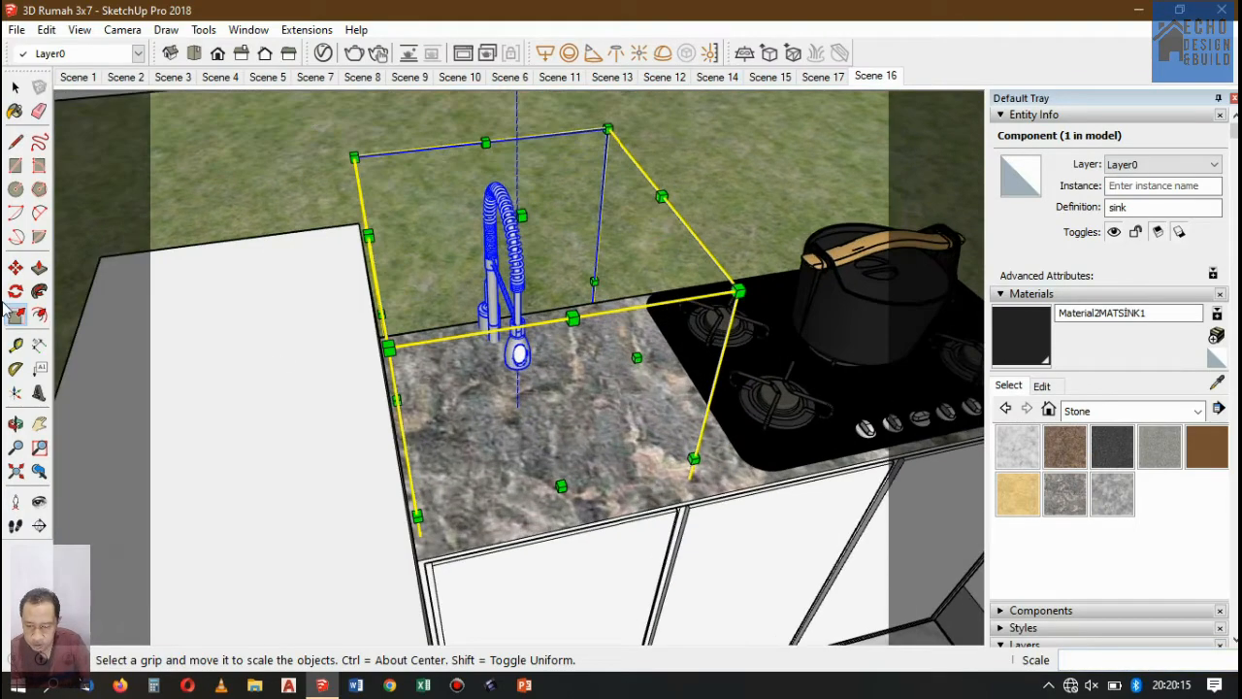
Raise the scaled sink about 0.07 m vertically so its rim sits above the marble countertop.
left_click(15, 267)
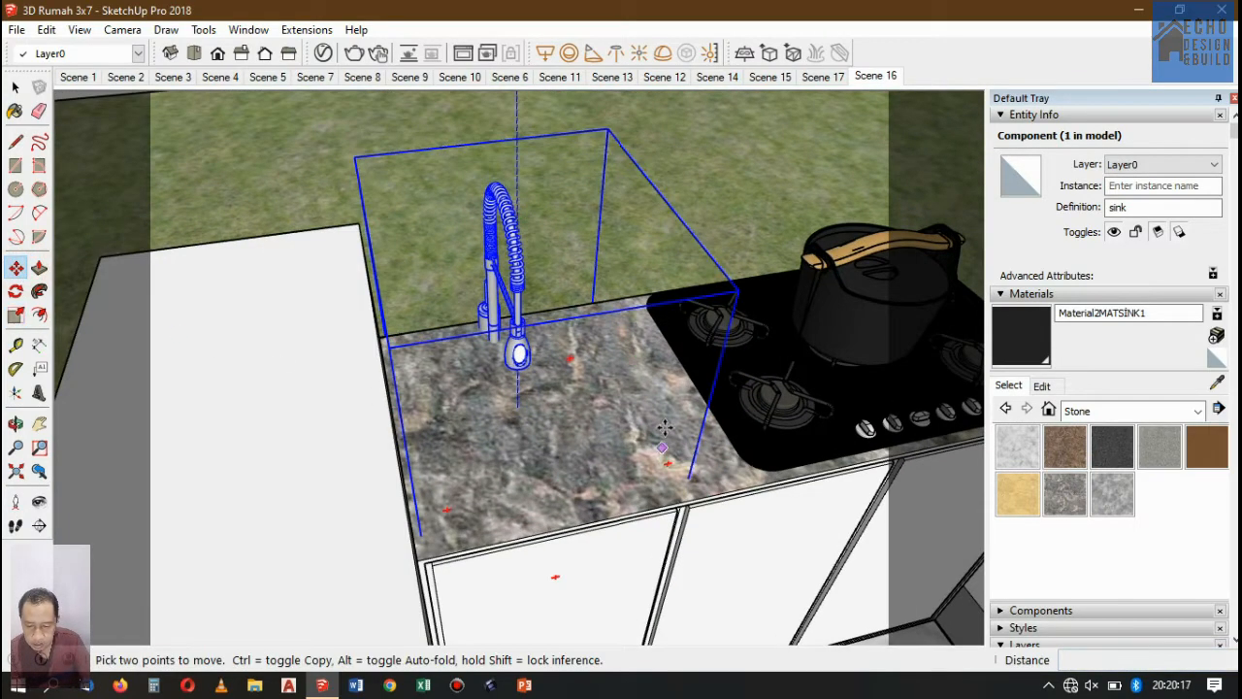
left_click(321, 458)
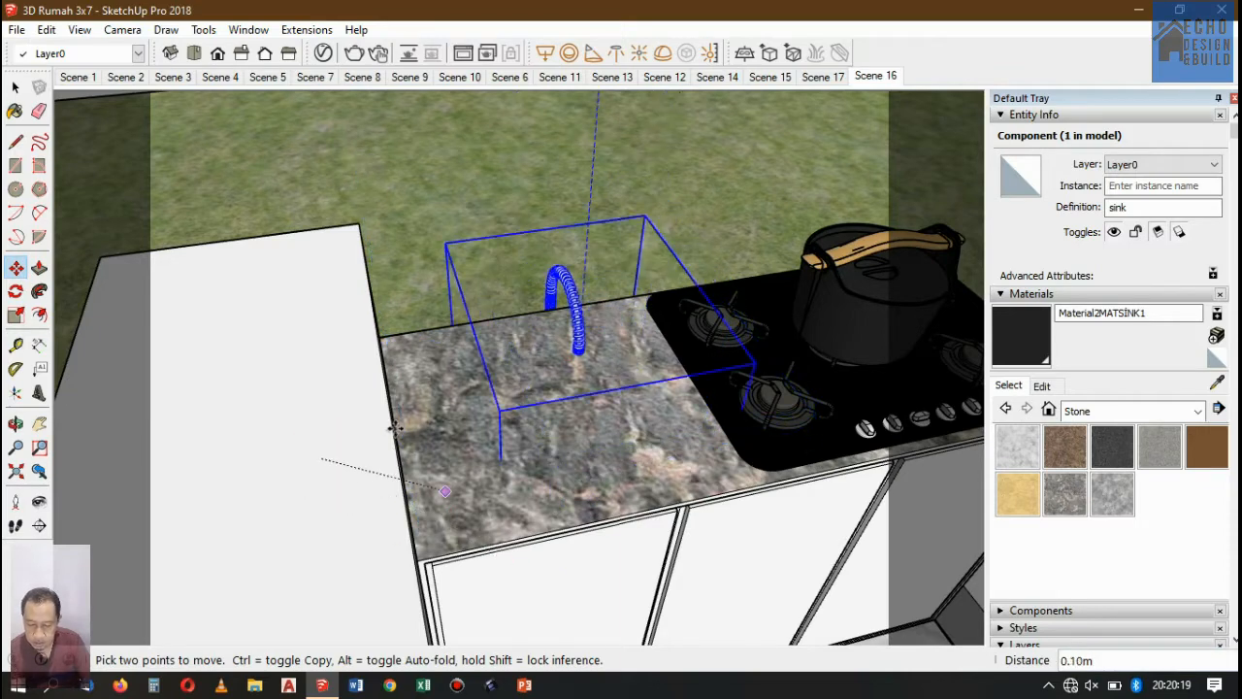
left_click(512, 571)
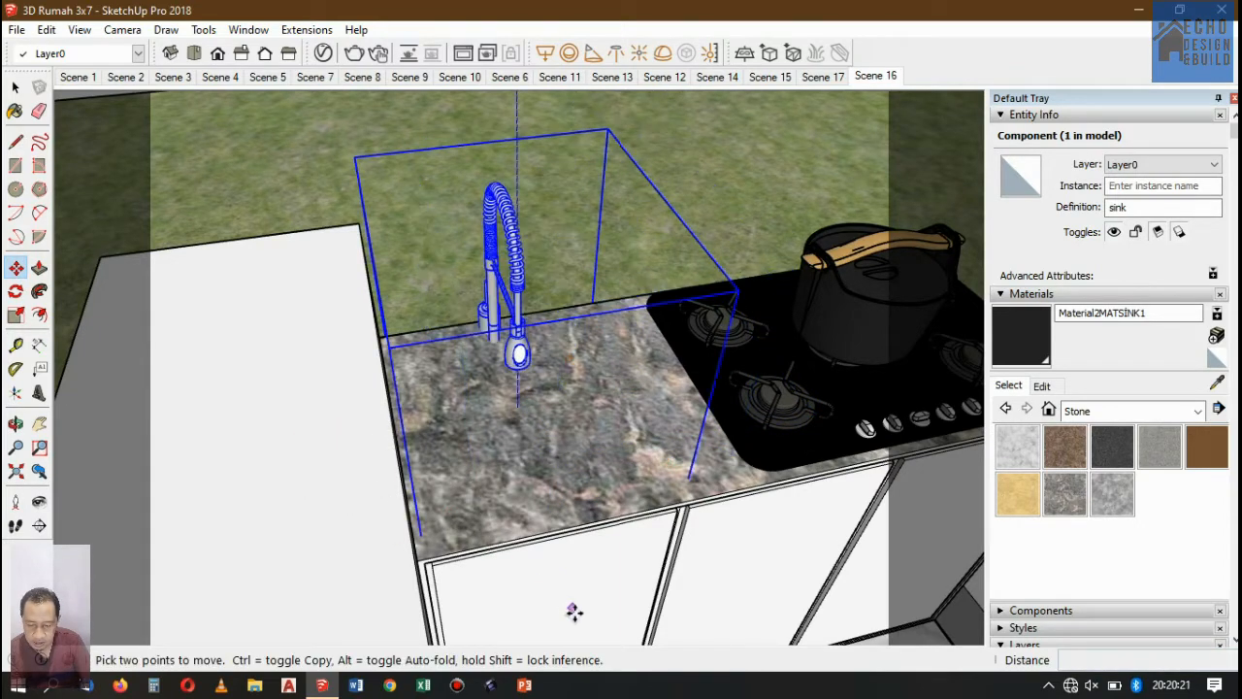
left_click(574, 614)
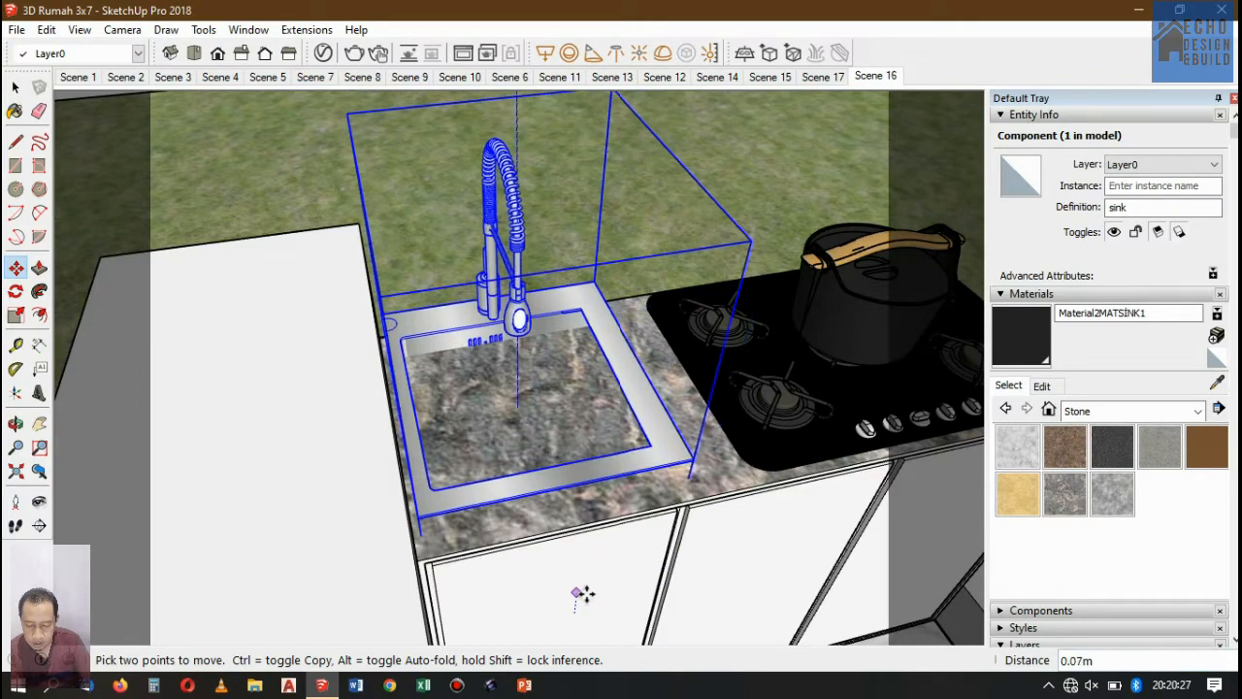
left_click(580, 594)
Move the sink forward from its front corner near the cooktop until its rim reaches the countertop's front edge.
scroll(691, 468, "up", 5)
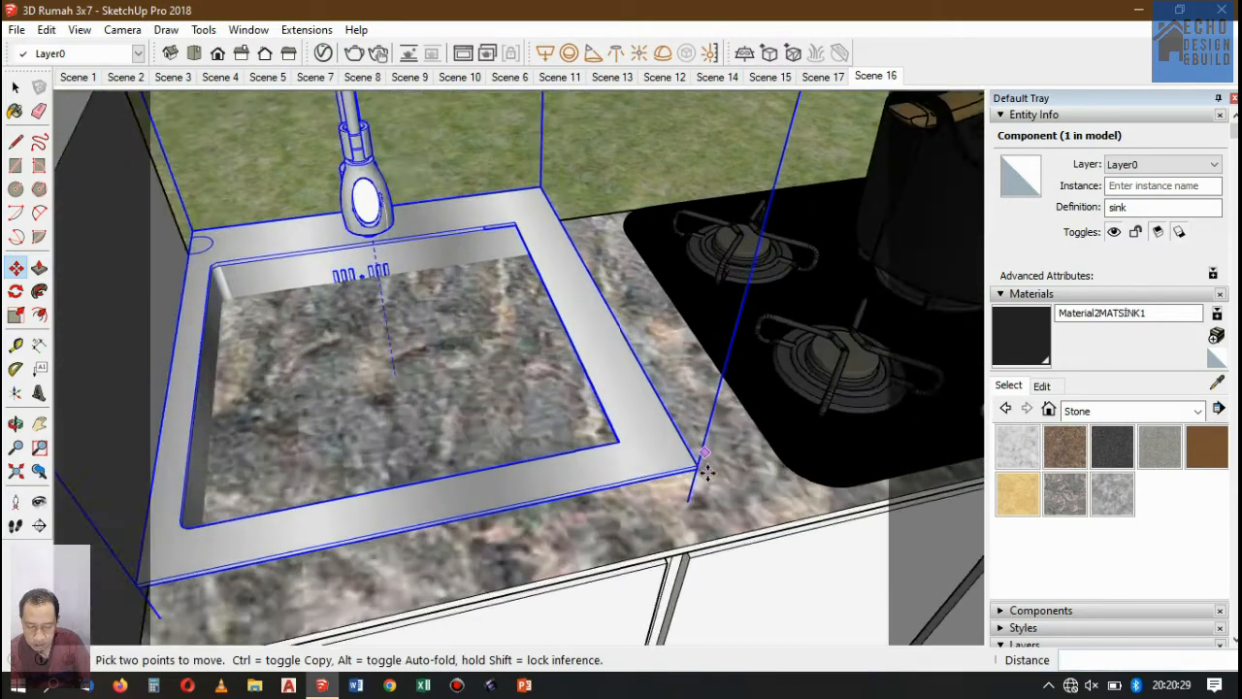
scroll(698, 471, "up", 3)
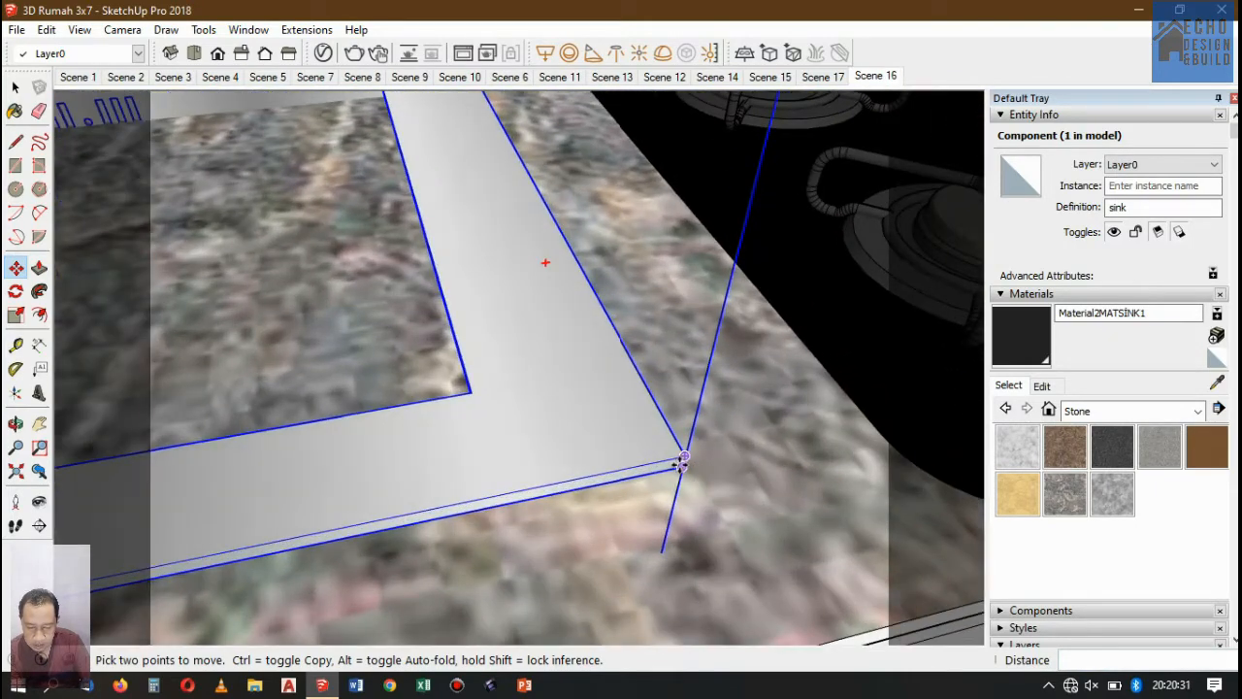
scroll(683, 469, "up", 3)
left_click(685, 463)
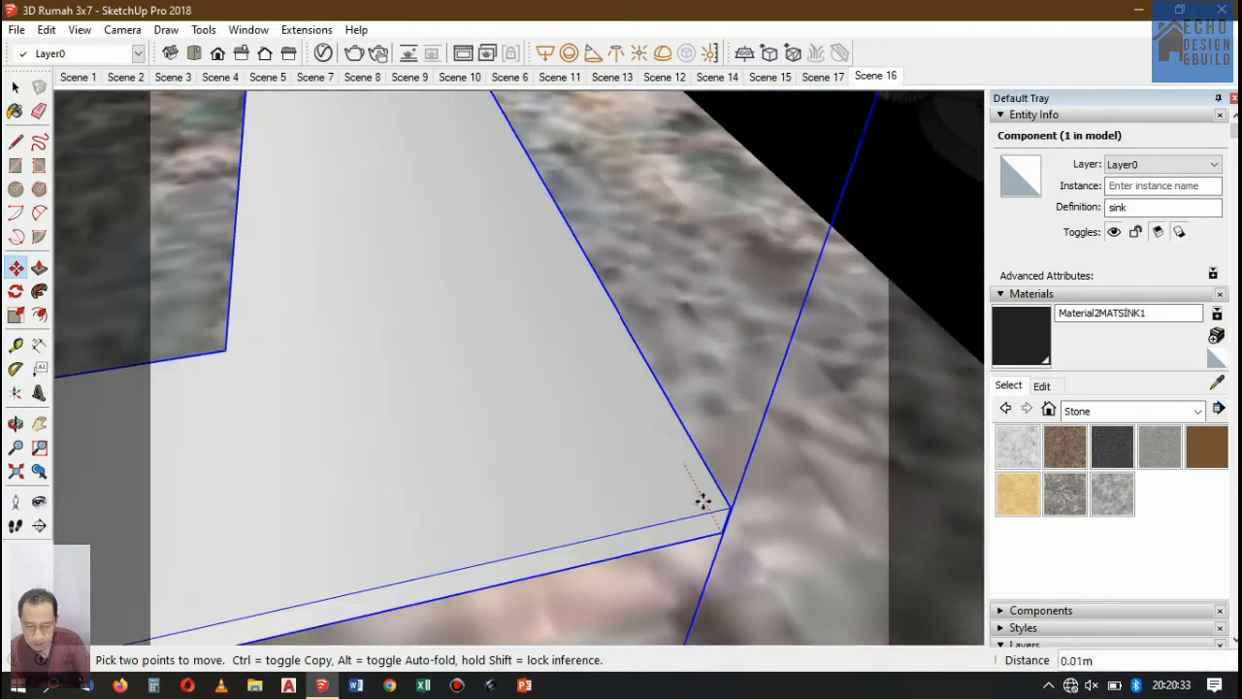
scroll(619, 392, "down", 4)
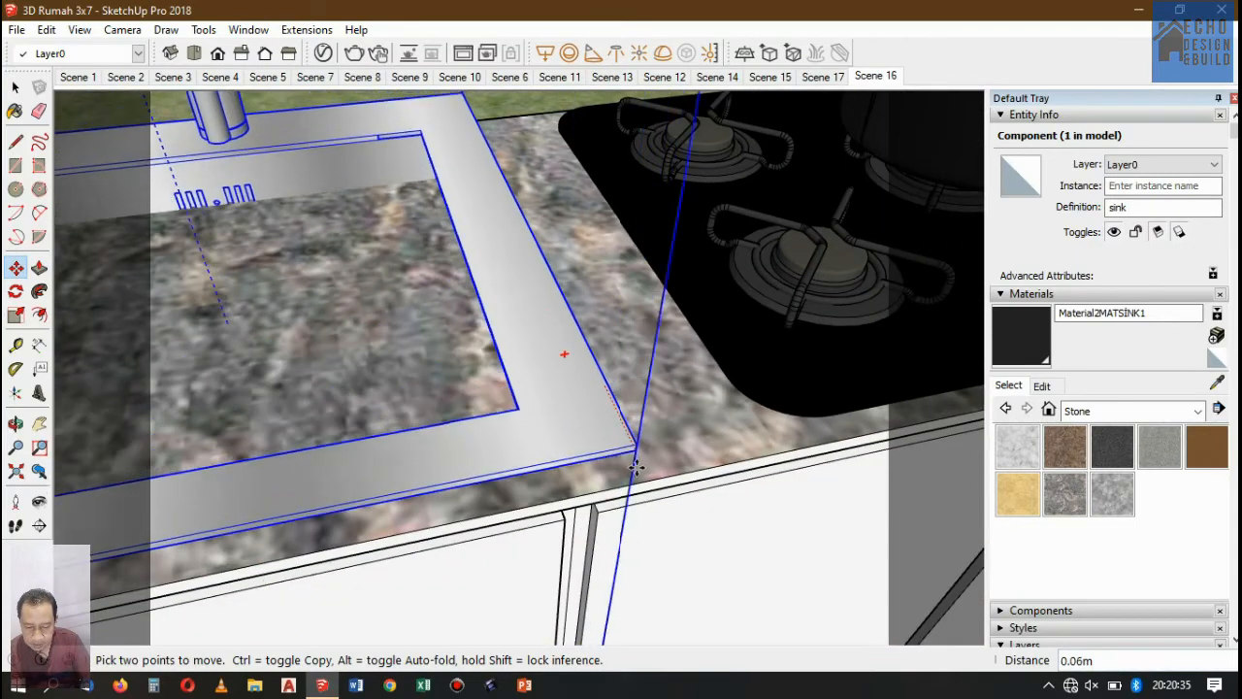
left_click(627, 489)
scroll(655, 414, "down", 5)
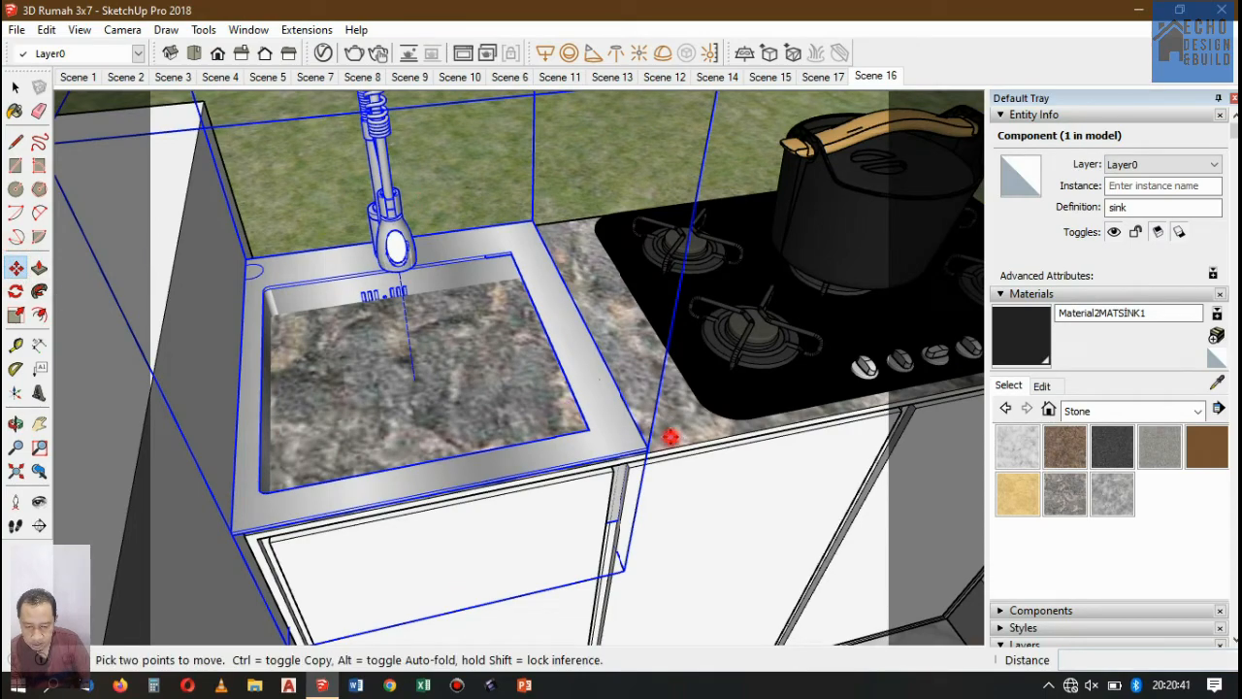
Shift the sink about 0.05 m toward the cooktop and about 0.02 m back from the countertop's front edge.
left_click(671, 437)
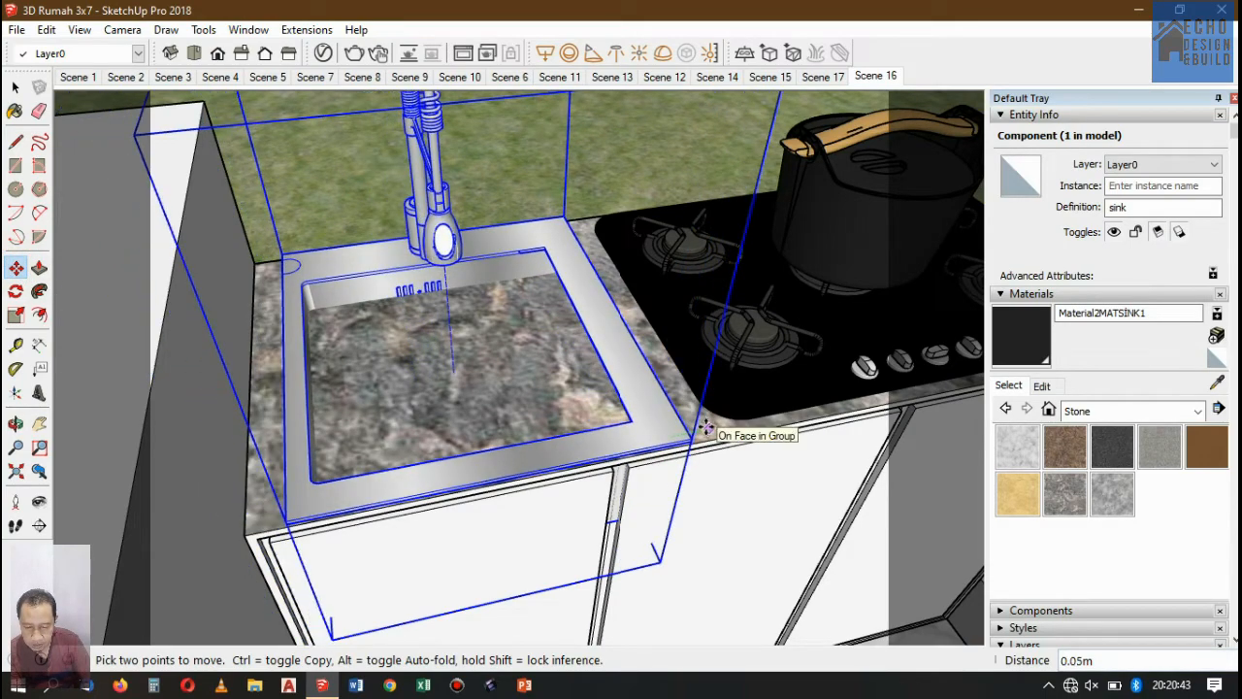
left_click(706, 428)
scroll(693, 434, "up", 3)
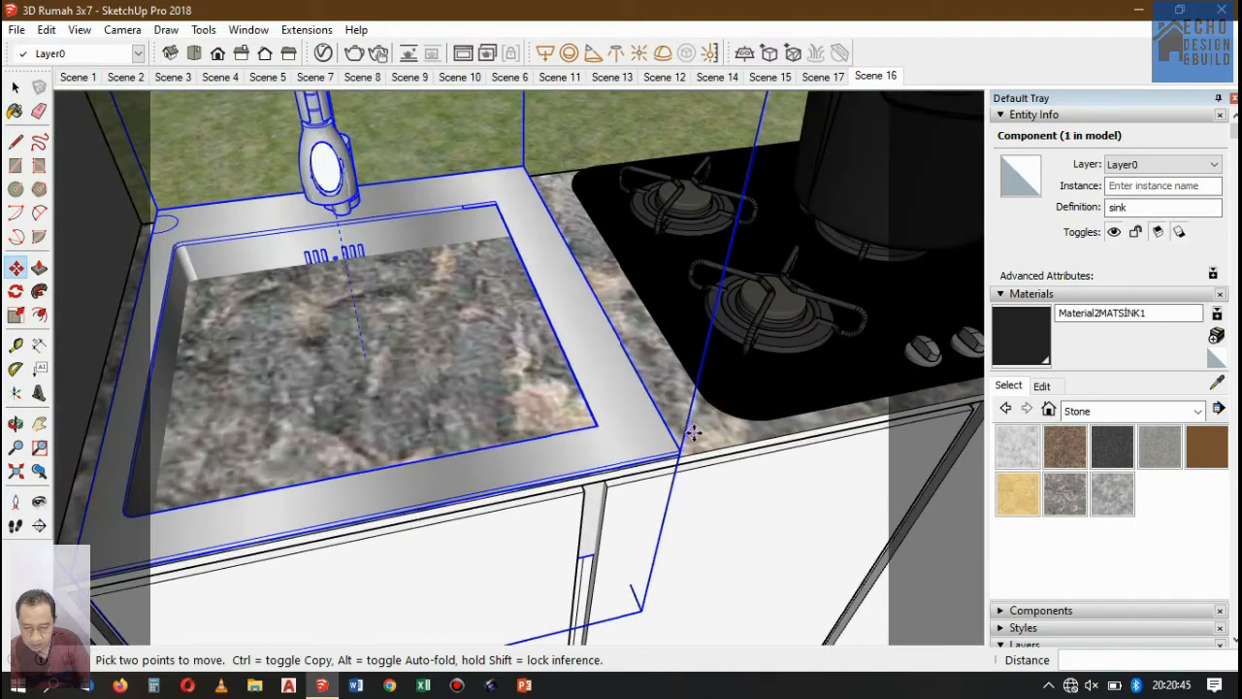
left_click(693, 434)
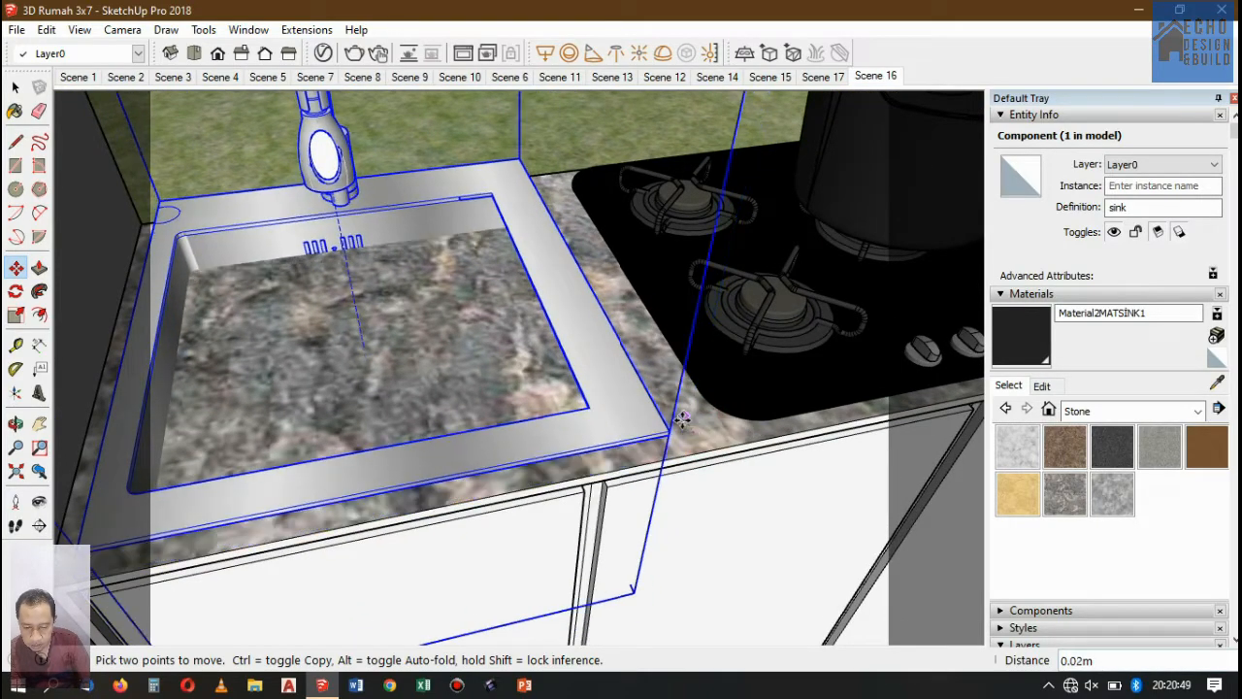
left_click(681, 422)
scroll(562, 401, "down", 5)
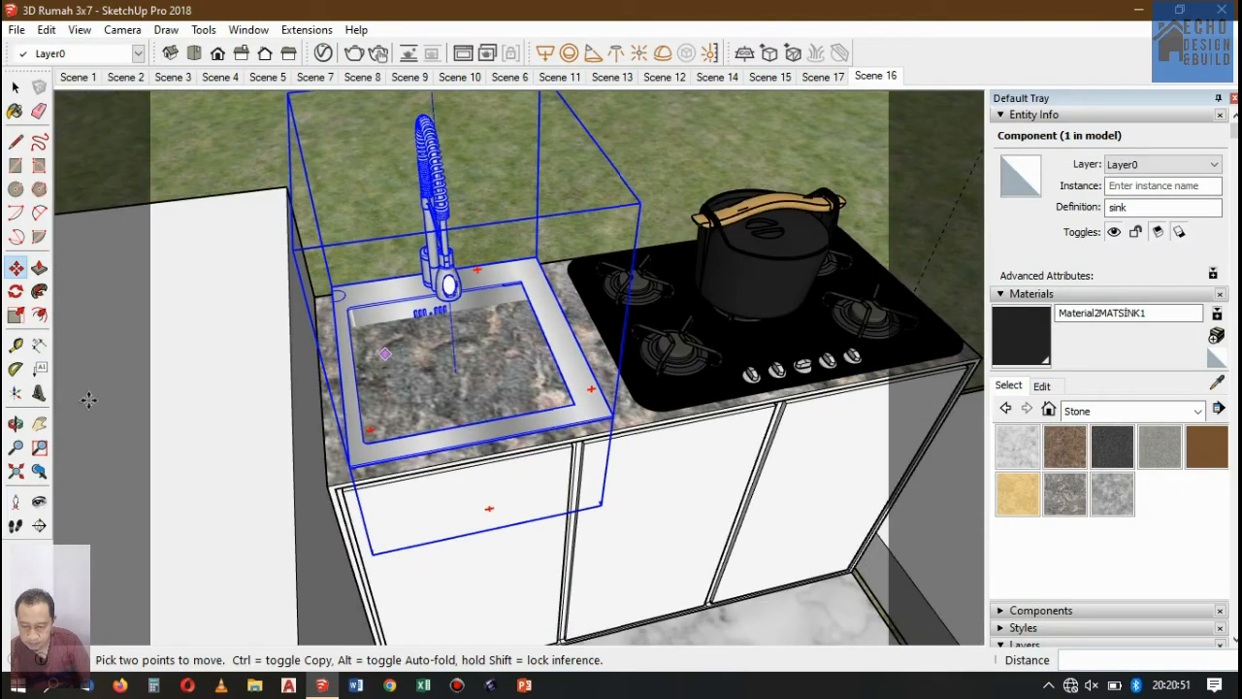
Lower the sink about 0.01 m vertically from its front rim corner toward the marble countertop.
left_click(15, 424)
left_click_drag(363, 281, 303, 260)
scroll(505, 287, "up", 2)
scroll(604, 333, "up", 5)
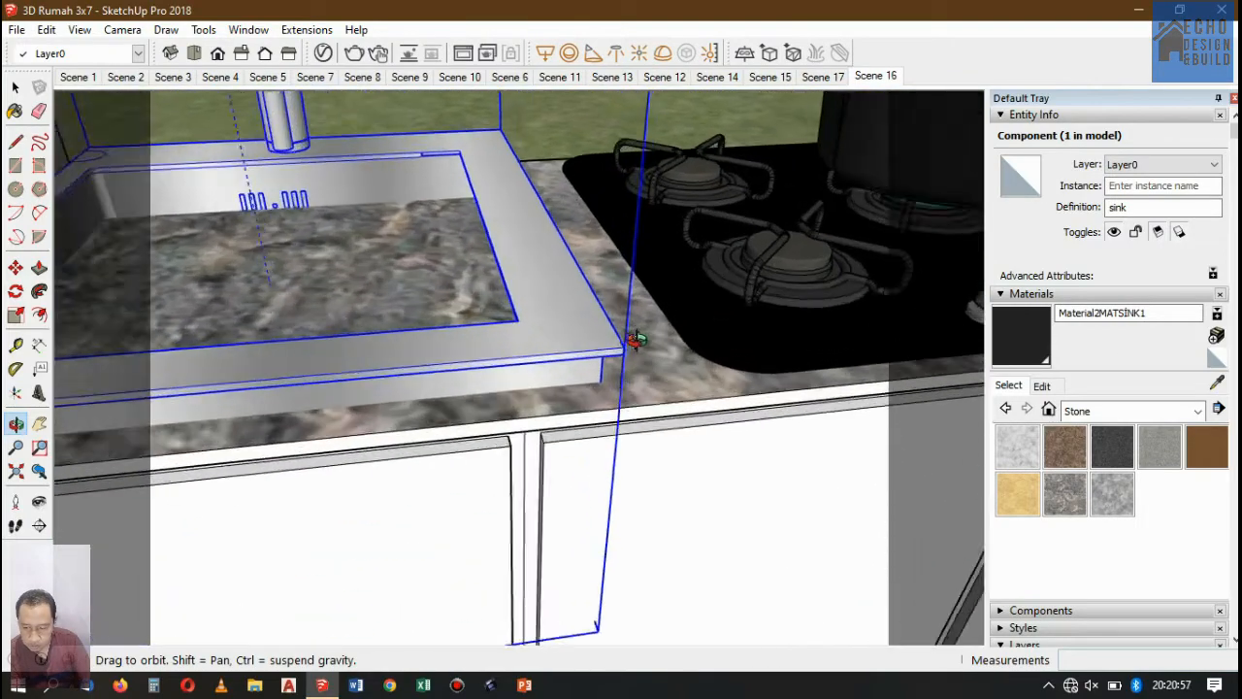
left_click(15, 268)
scroll(621, 352, "up", 3)
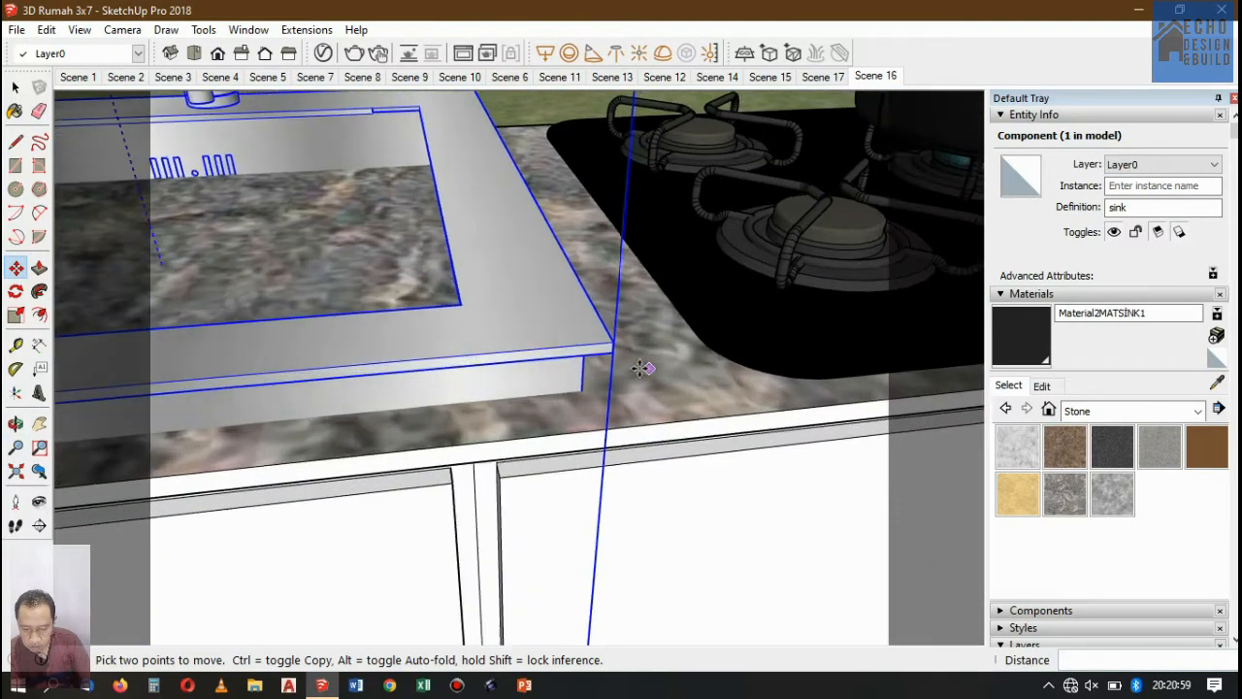
left_click(607, 341)
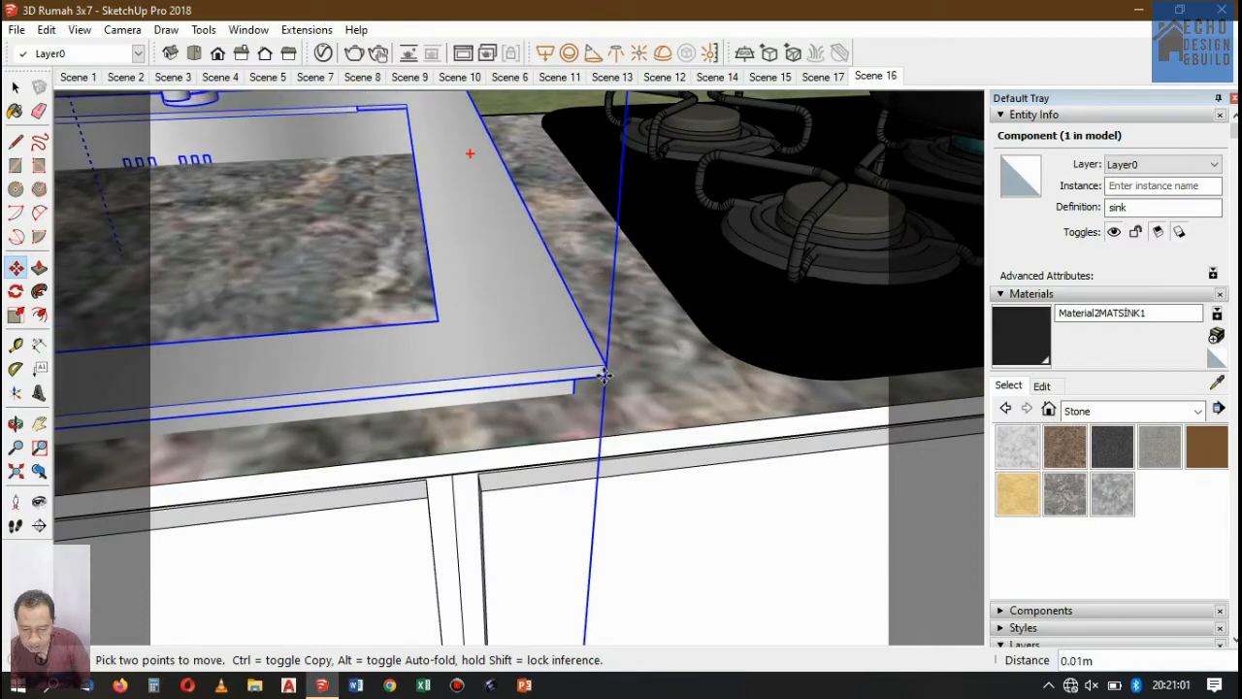
left_click(597, 392)
scroll(616, 354, "down", 4)
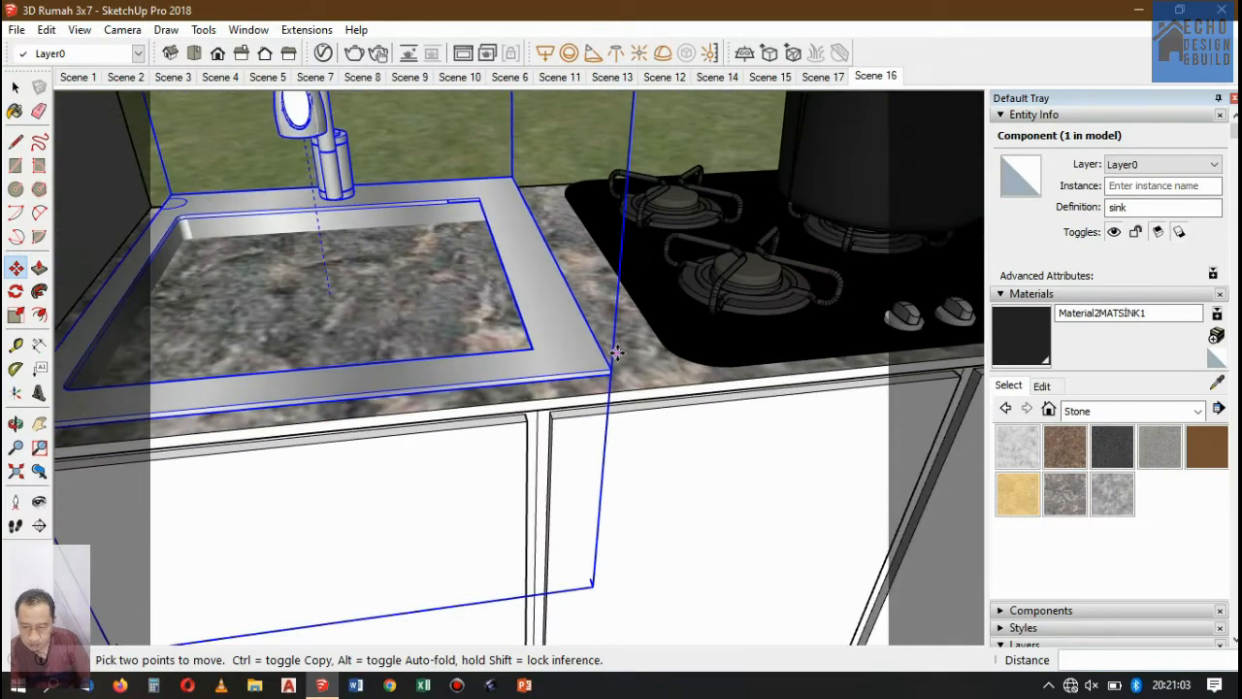
scroll(505, 335, "up", 2)
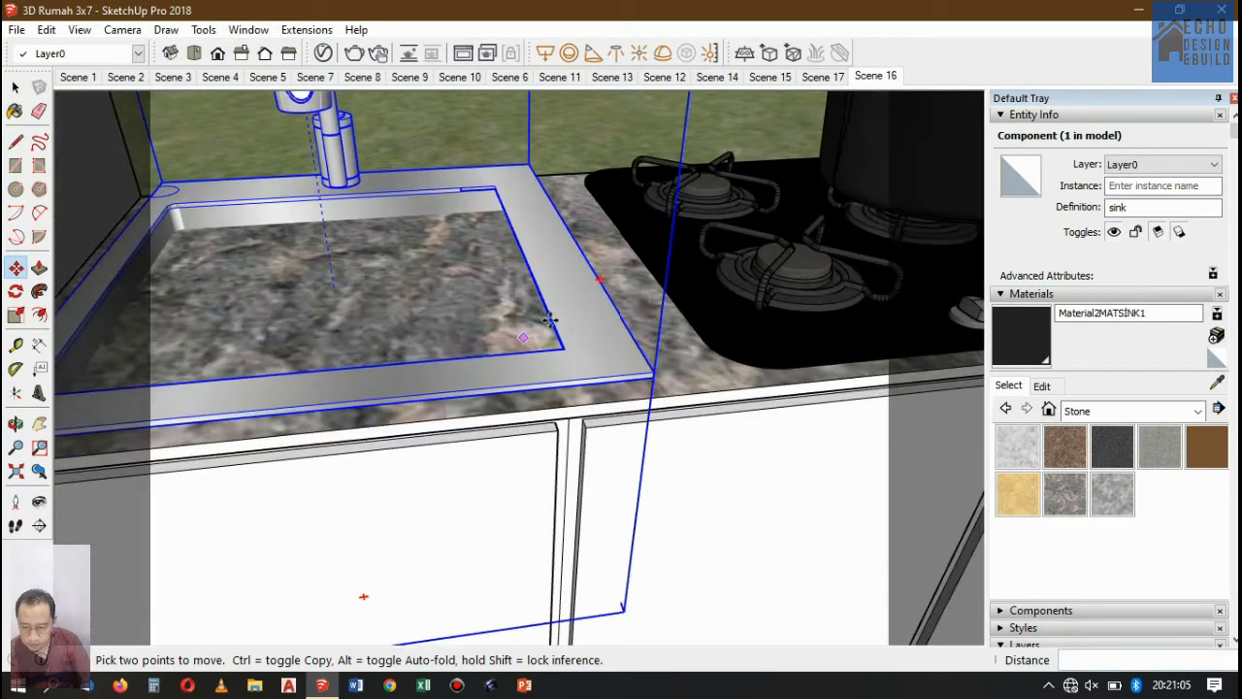
Move the sink by the lower front corner of its rim onto the upper front edge of the countertop.
left_click(15, 425)
left_click_drag(452, 368, 399, 248)
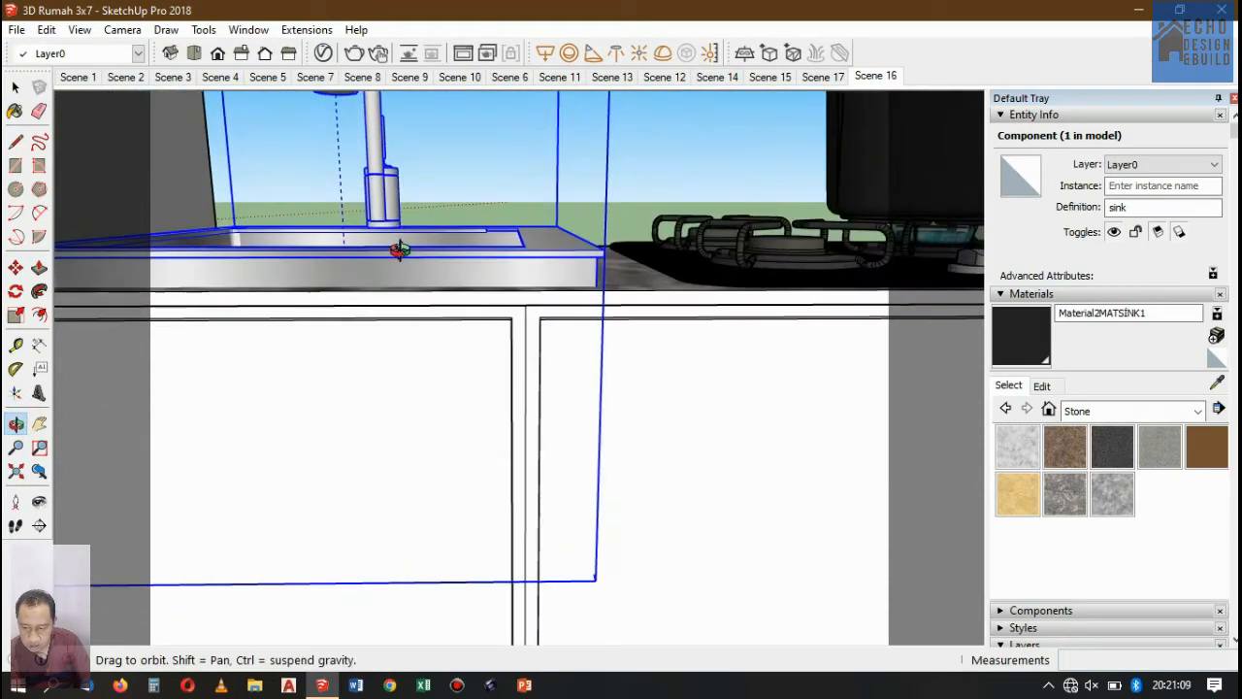
left_click(15, 268)
scroll(582, 242, "up", 4)
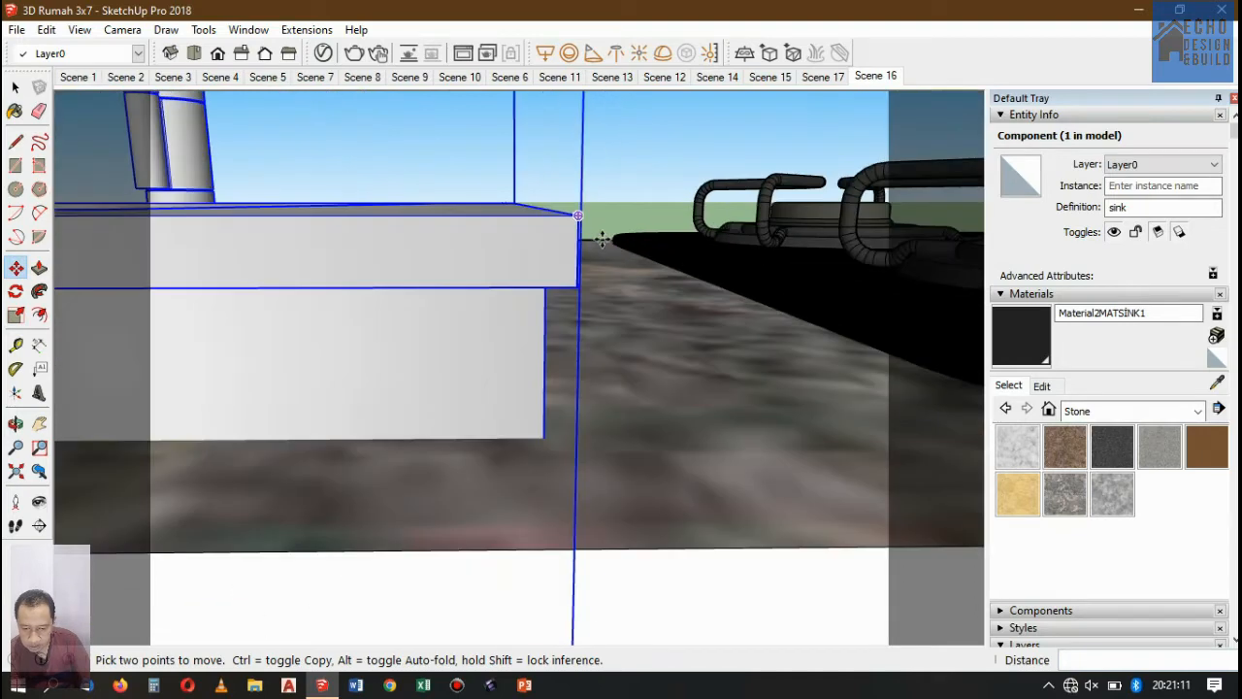
left_click(576, 284)
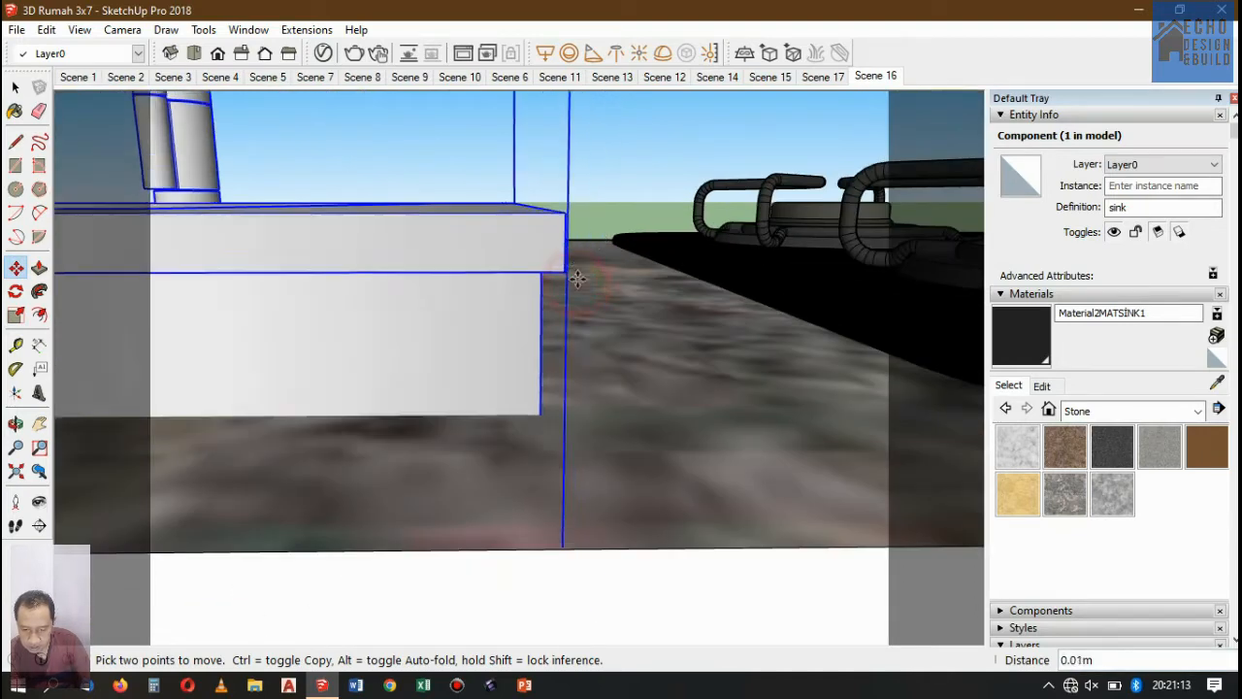
middle_click_drag(574, 277, 579, 334)
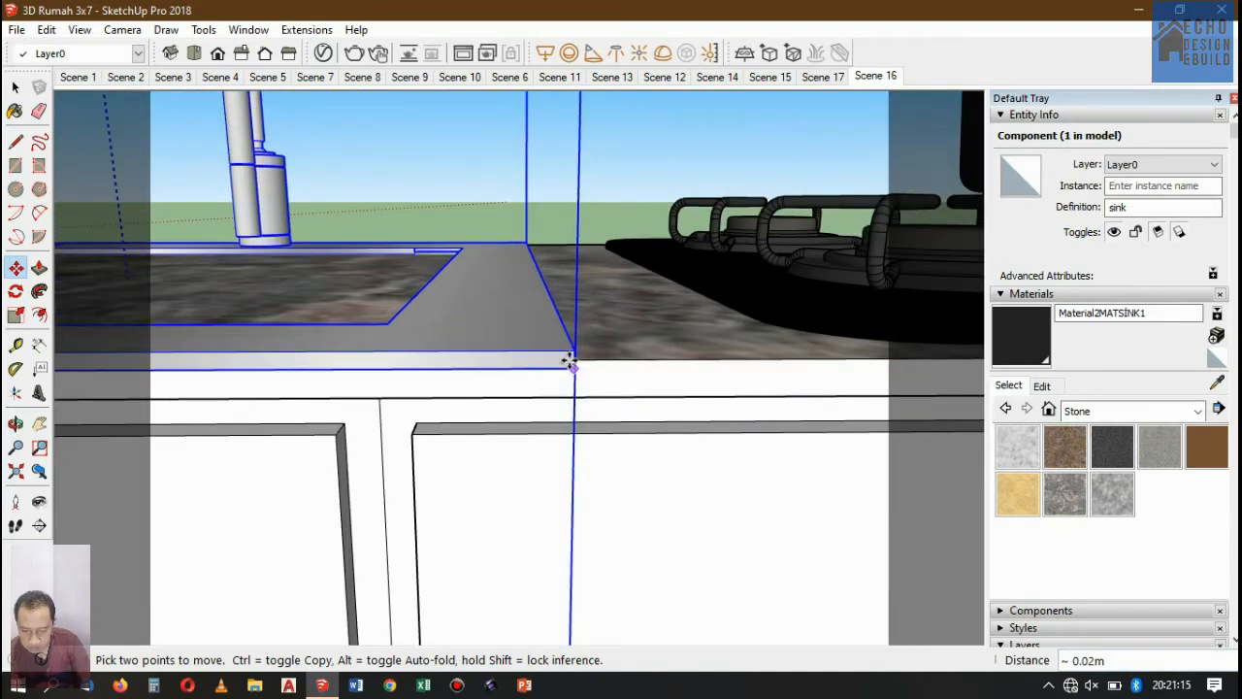
scroll(570, 361, "up", 5)
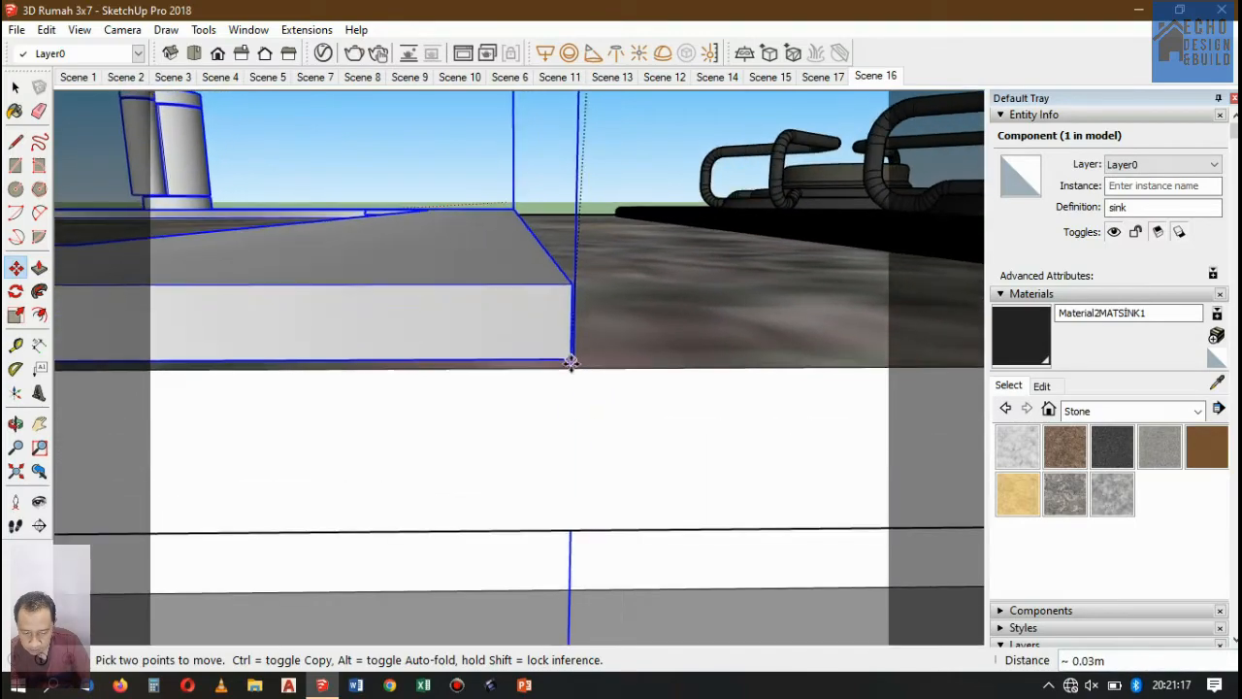
scroll(573, 356, "down", 5)
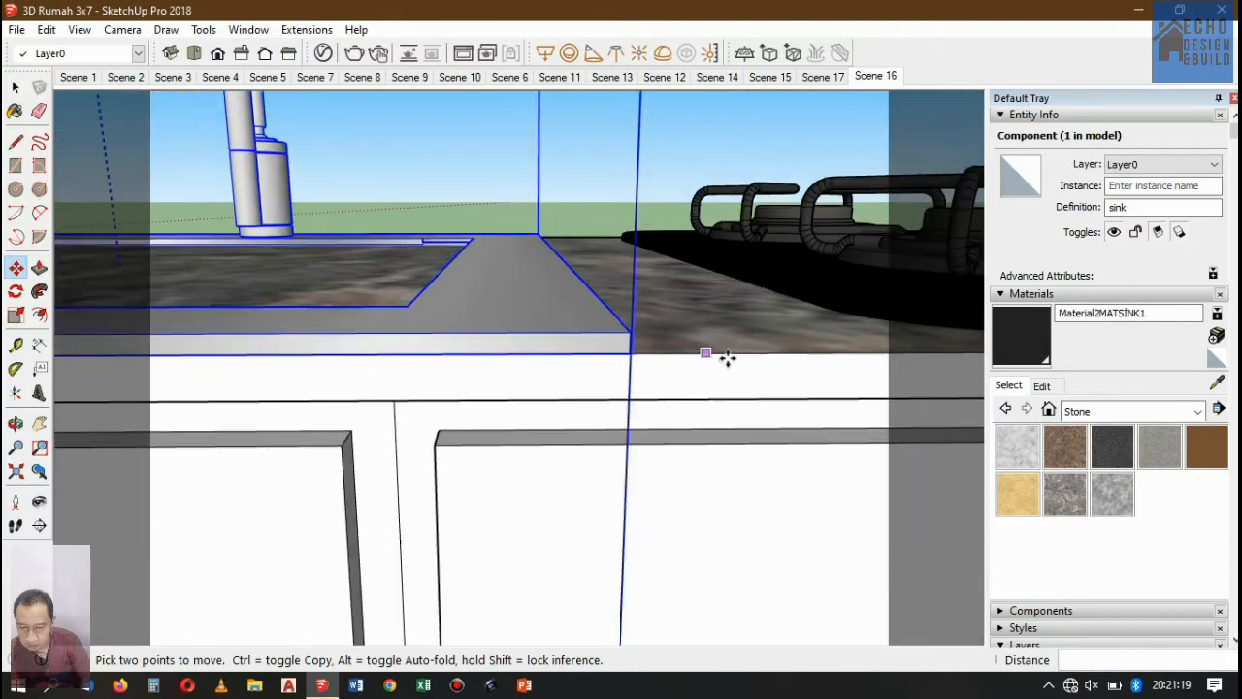
scroll(741, 357, "down", 5)
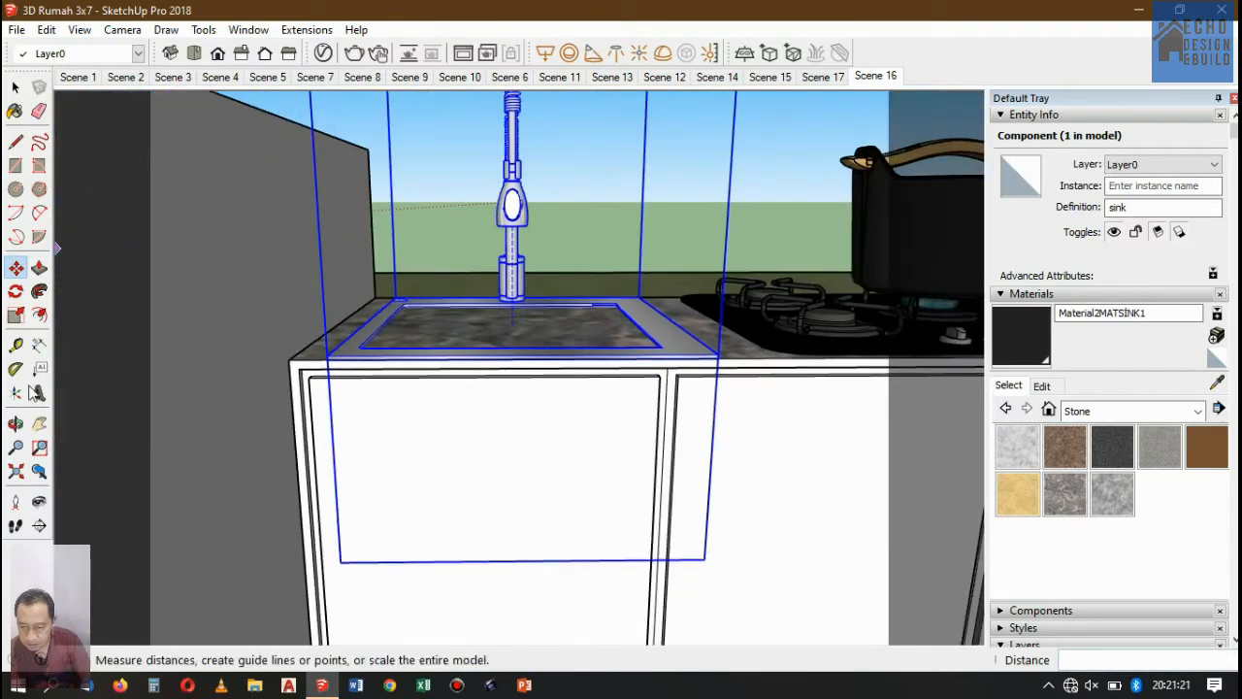
Move the seated sink about 0.02 m back from the countertop's front edge.
left_click_drag(647, 177, 615, 347)
left_click(15, 267)
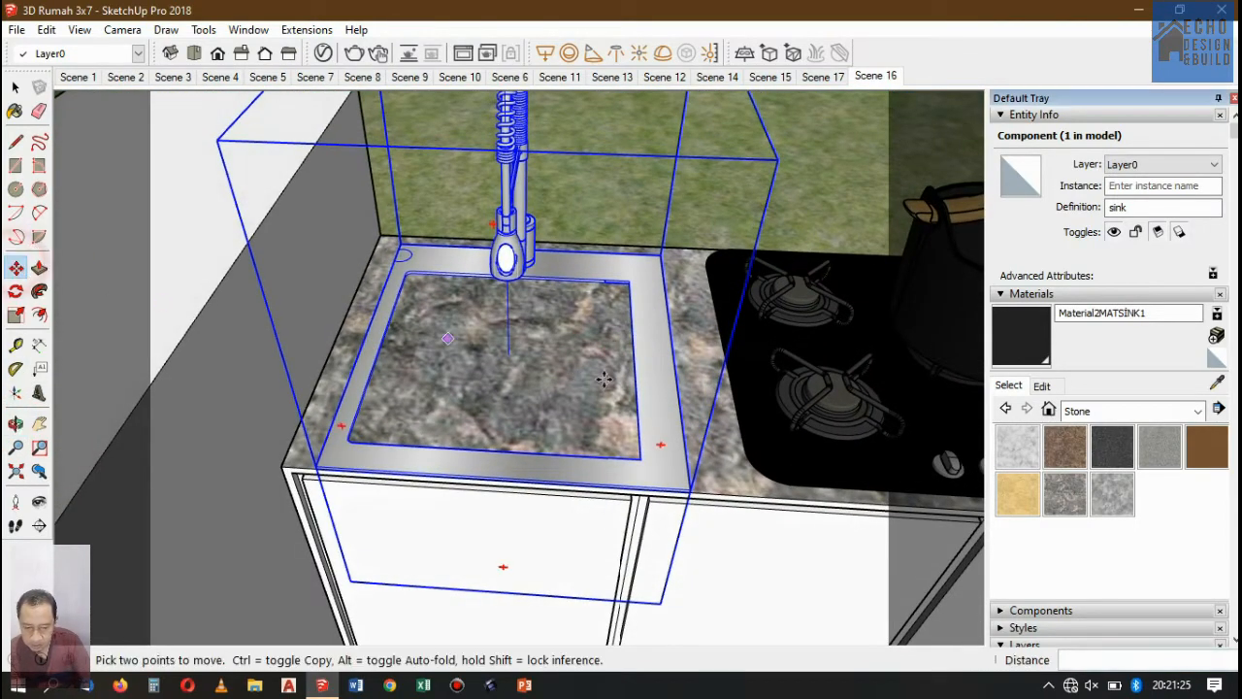
scroll(705, 387, "up", 4)
left_click(704, 387)
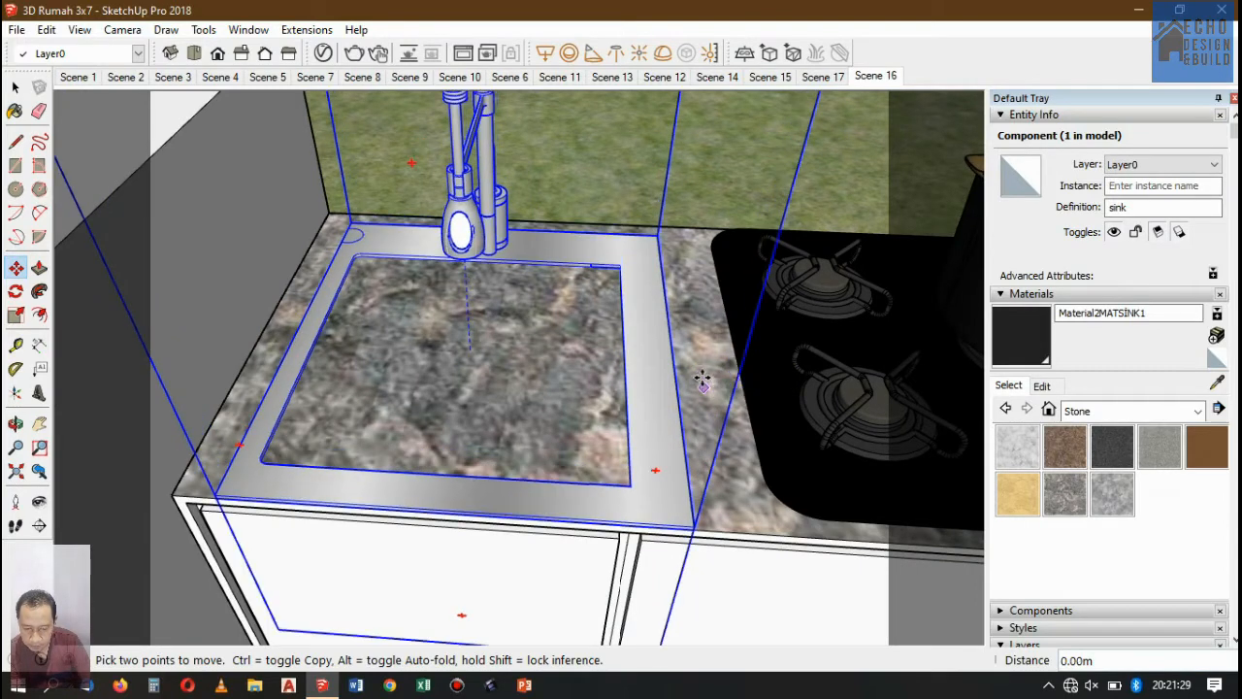
left_click(702, 377)
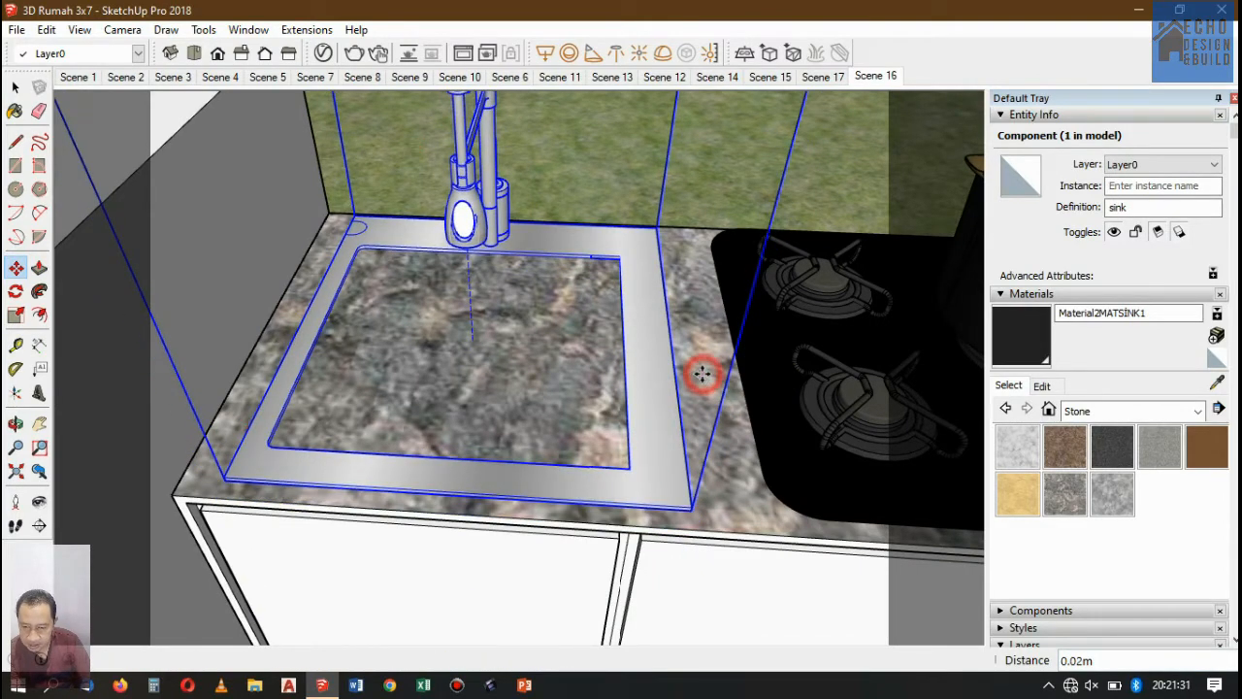
Open the kitchen cabinet and countertop group beneath the sink for editing.
left_click(13, 86)
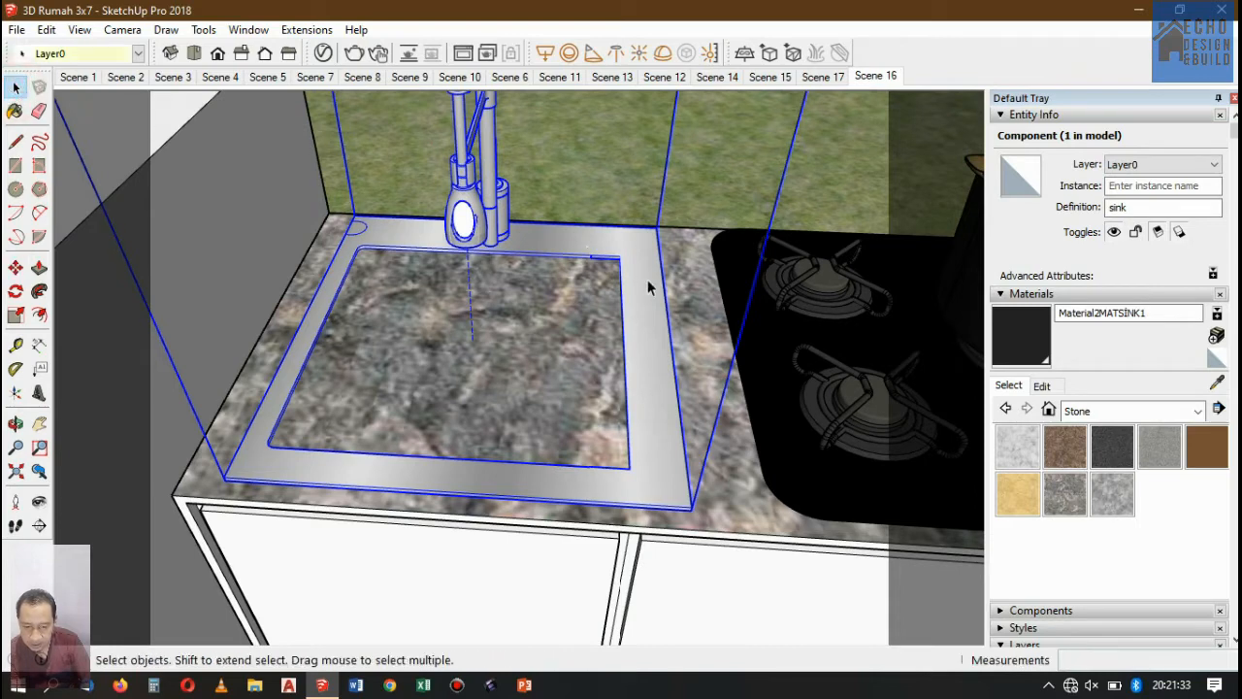
left_click(538, 311)
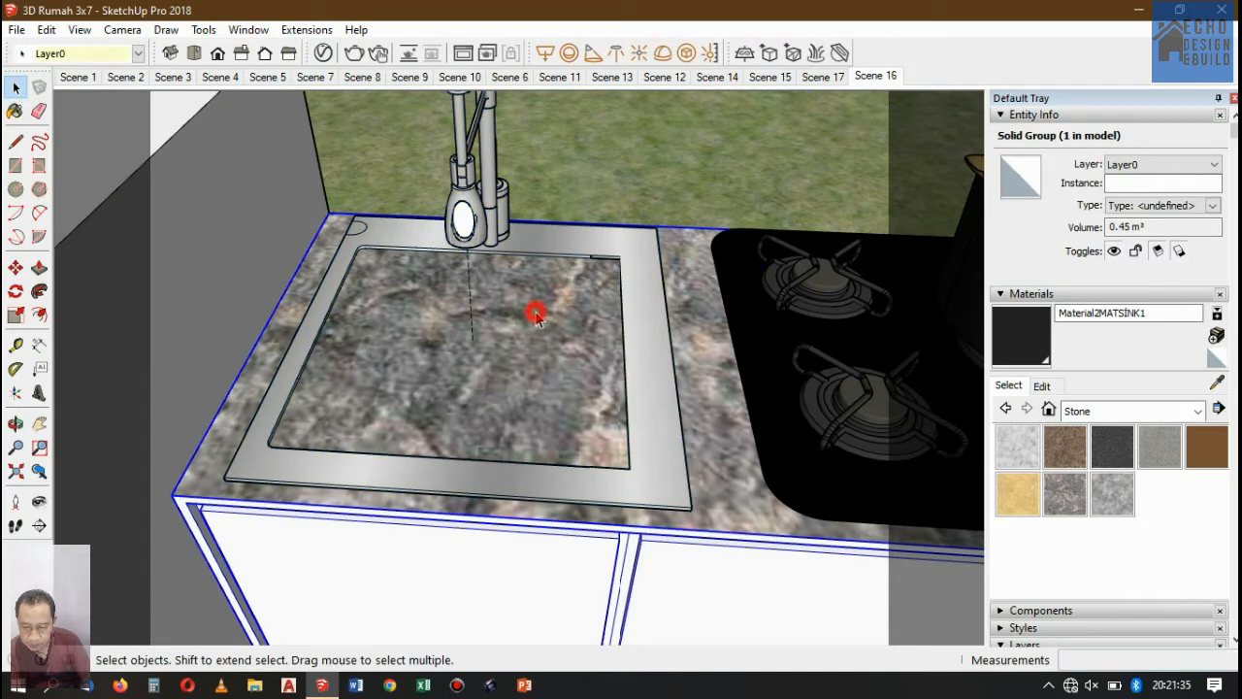
left_click(535, 311)
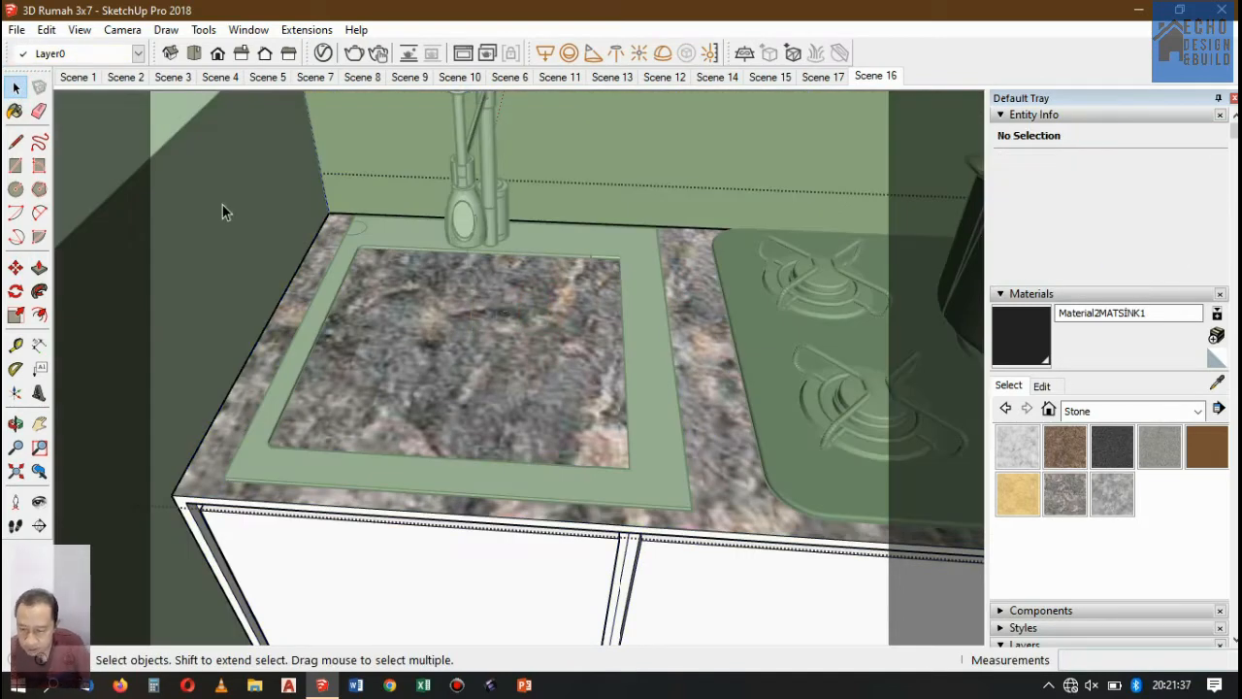
Draw a rectangle of about 0.47 by 0.42 m on the marble top between opposite outer corners of the sink rim.
left_click(17, 168)
scroll(348, 209, "up", 5)
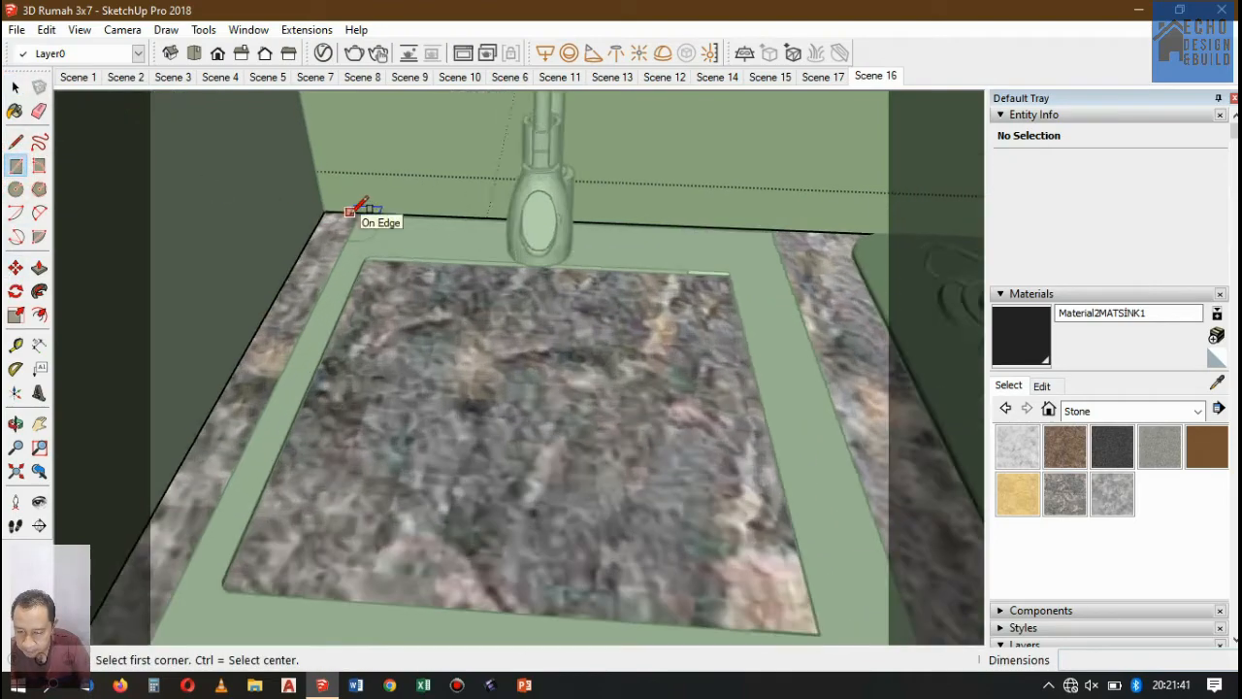
scroll(349, 209, "up", 3)
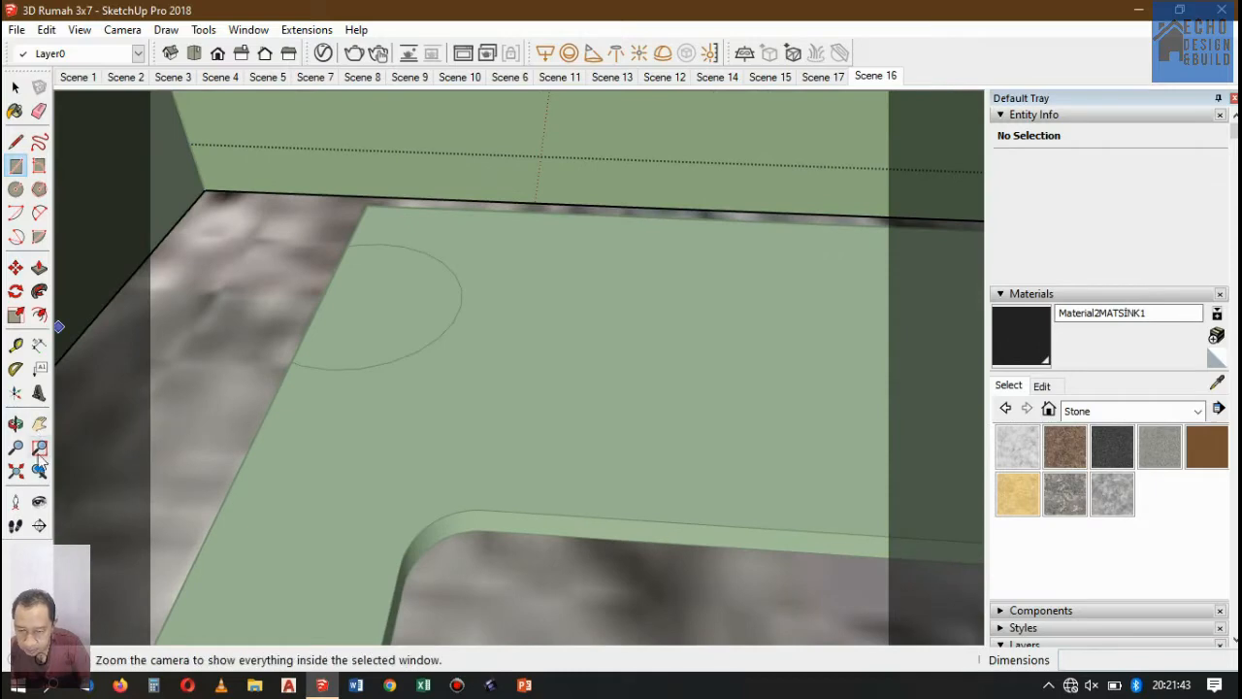
left_click(17, 424)
left_click_drag(430, 281, 667, 300)
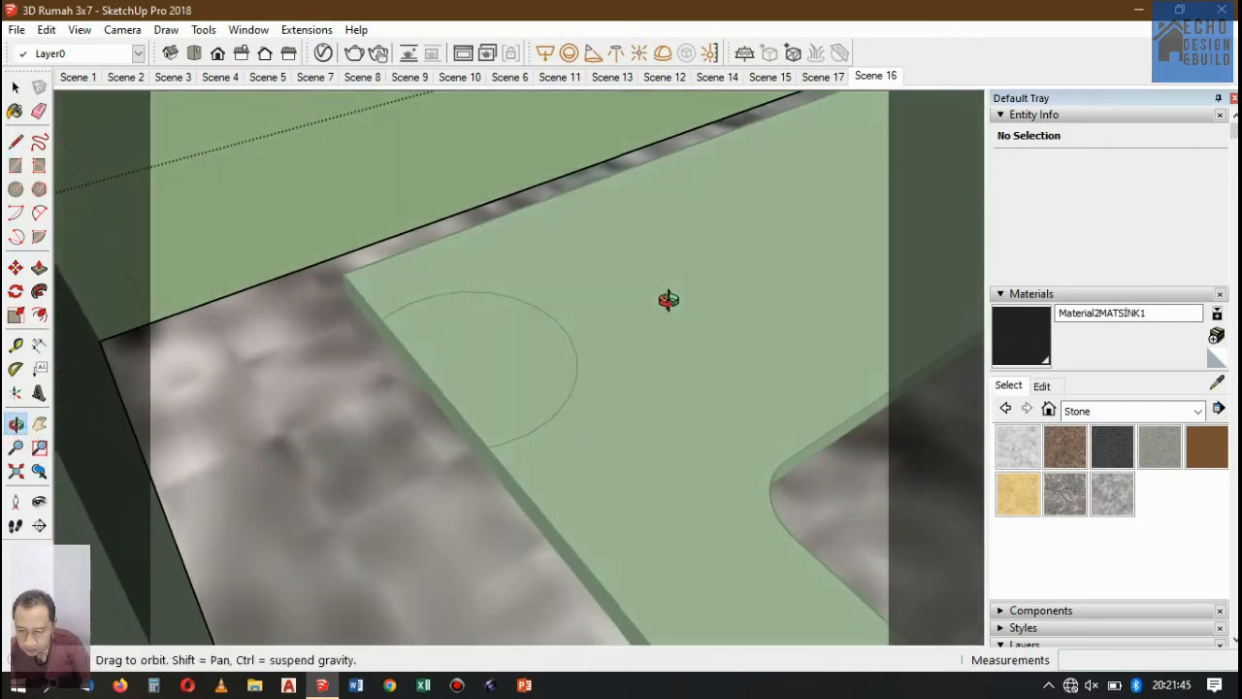
left_click(15, 166)
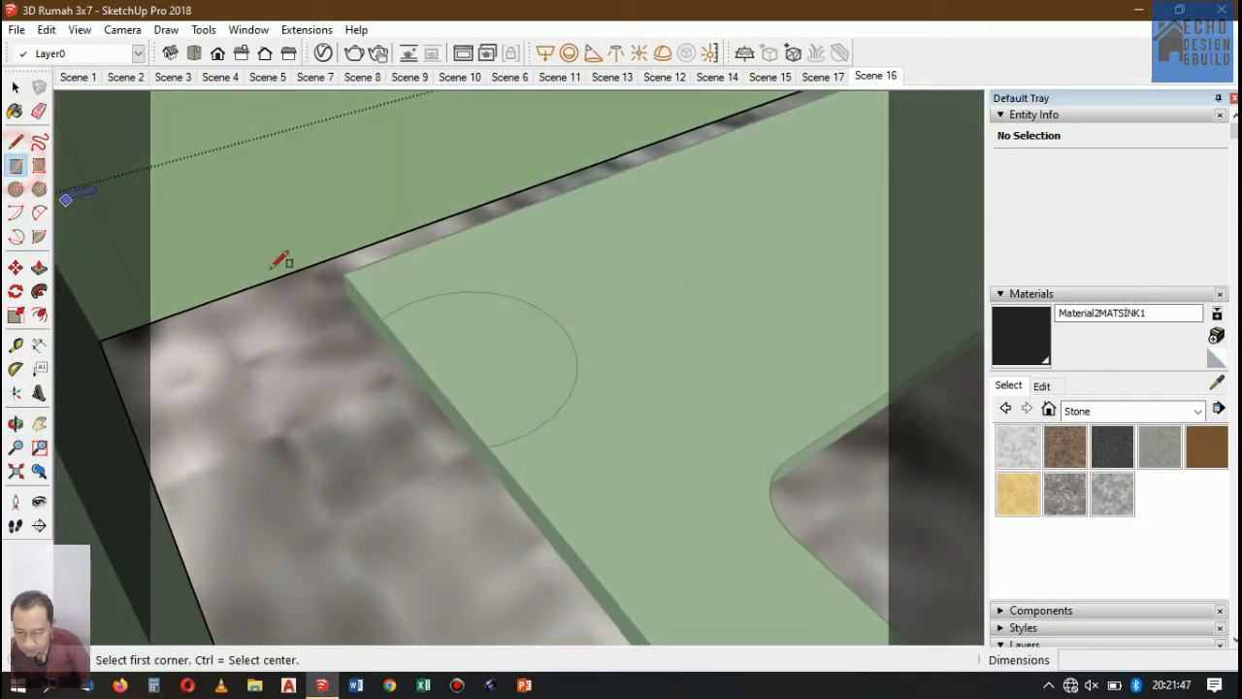
left_click(348, 289)
scroll(72, 255, "down", 5)
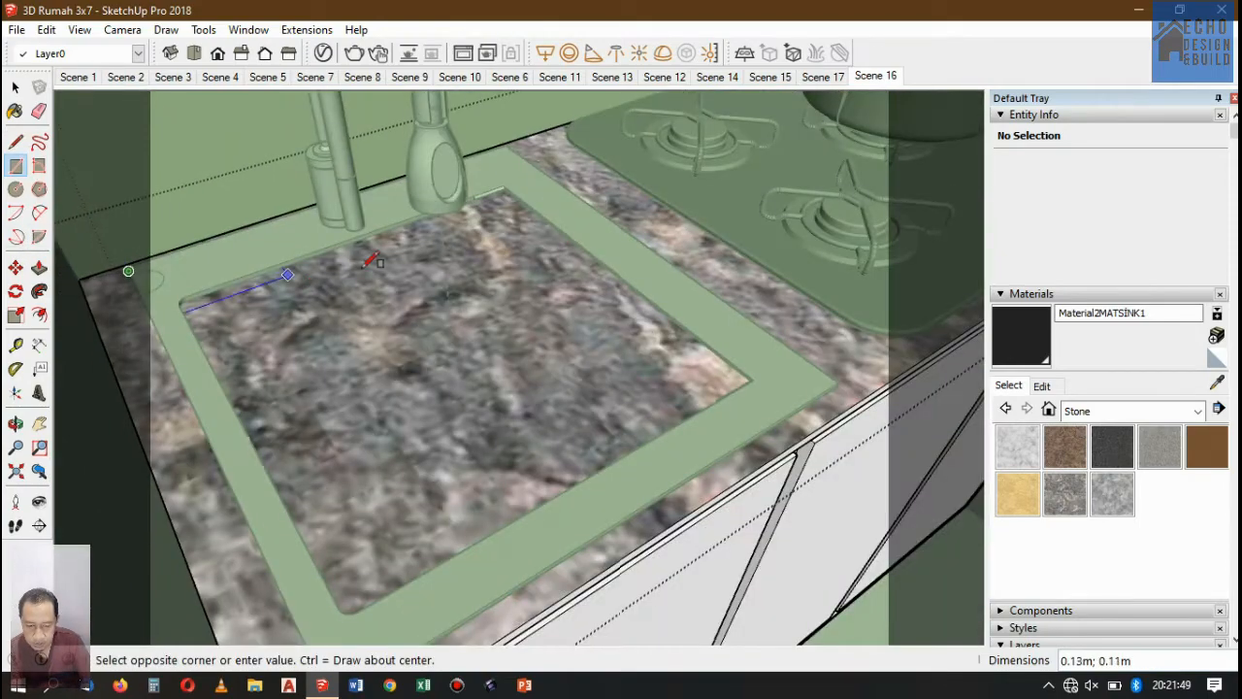
scroll(854, 379, "up", 5)
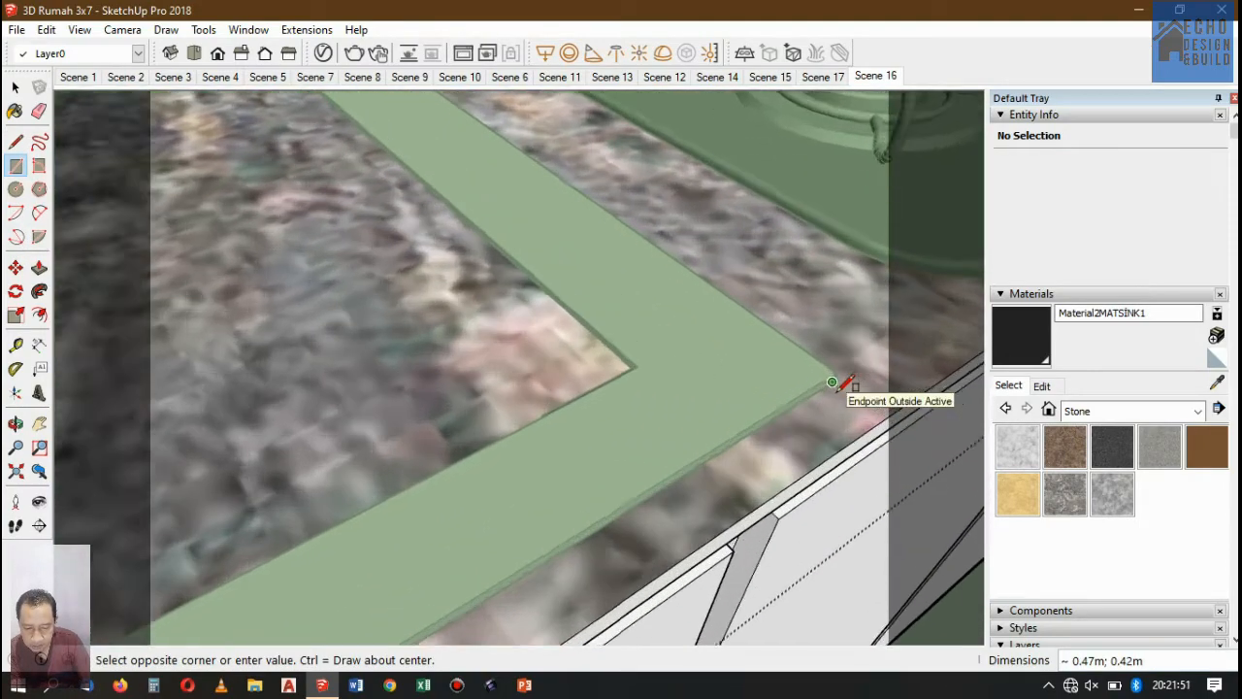
scroll(832, 382, "up", 2)
left_click(830, 376)
scroll(805, 340, "down", 6)
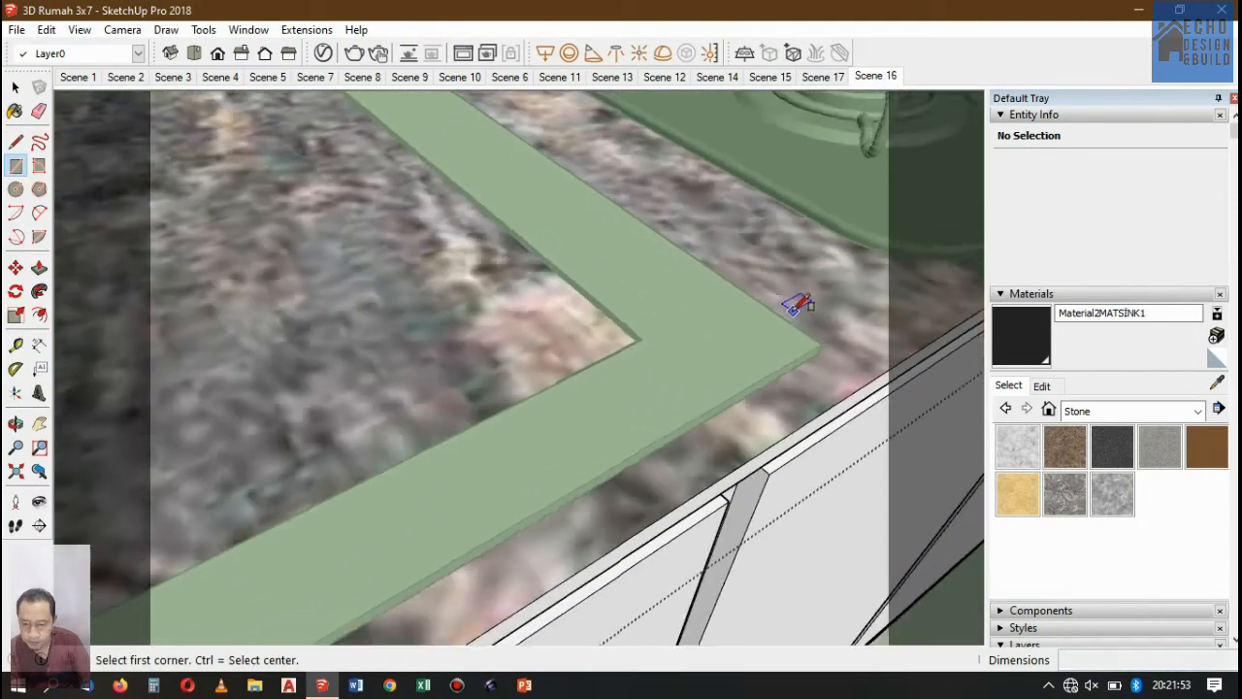
left_click(15, 87)
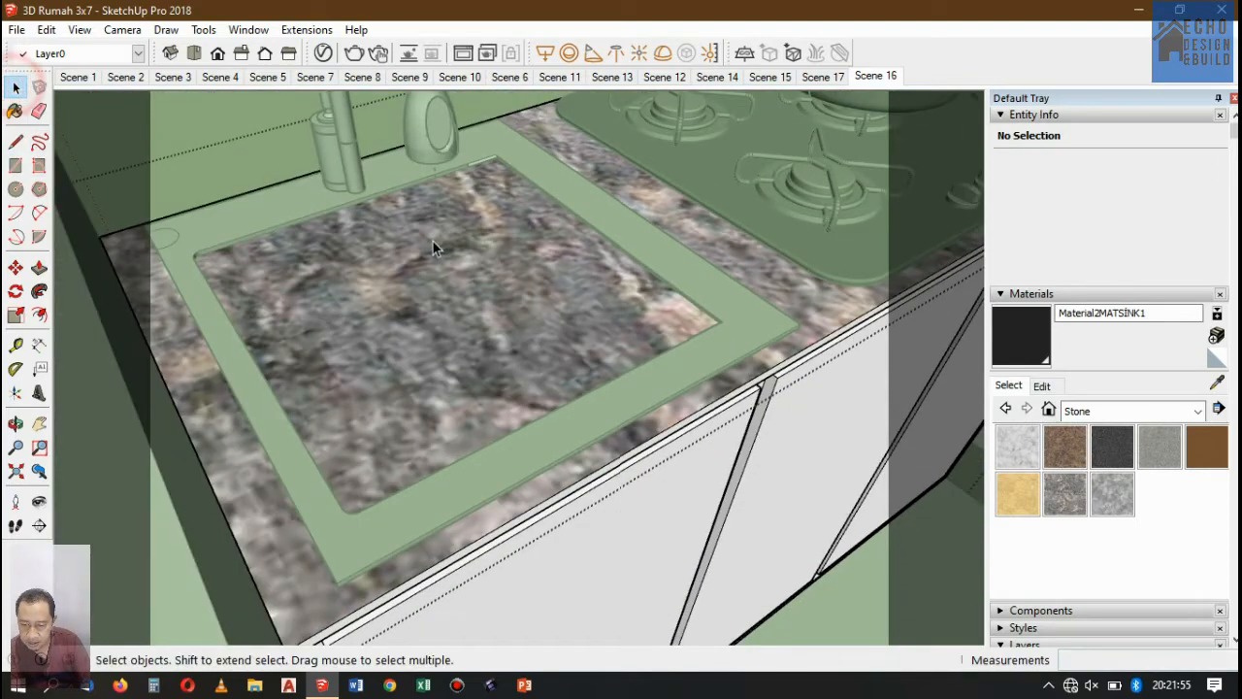
Push the outlined marble face inside the sink opening down about 0.38 m and leave the cabinet group.
left_click(442, 257)
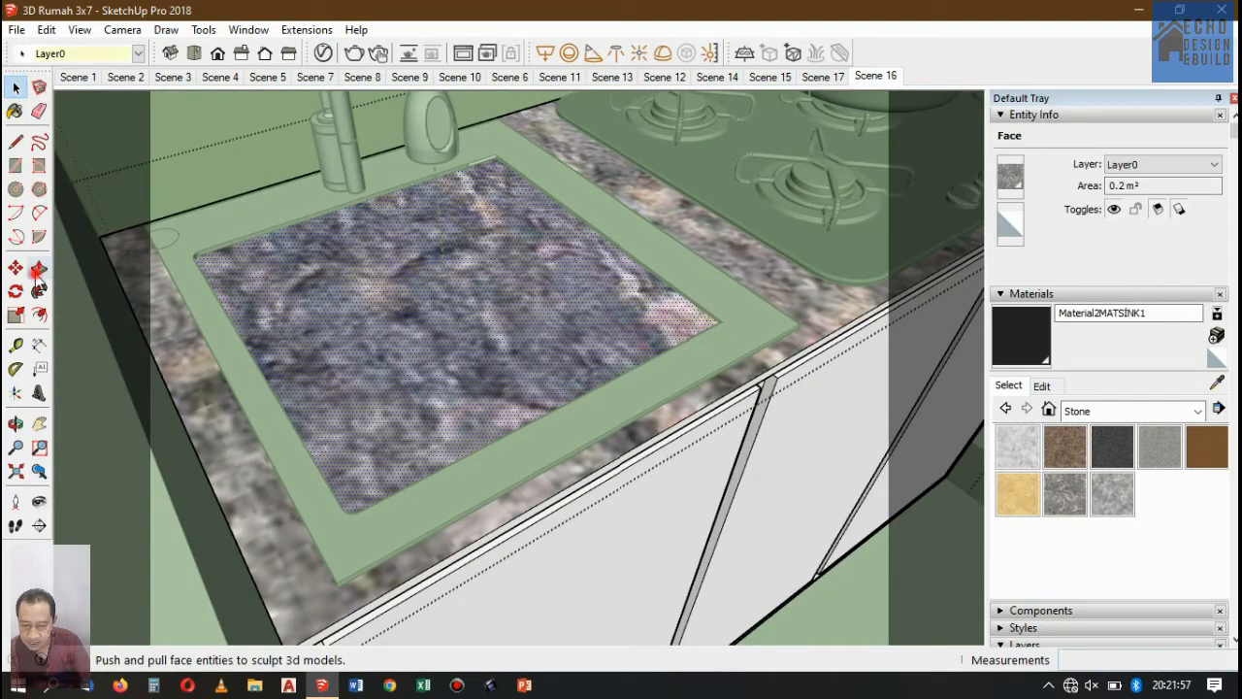
left_click(39, 267)
left_click(520, 236)
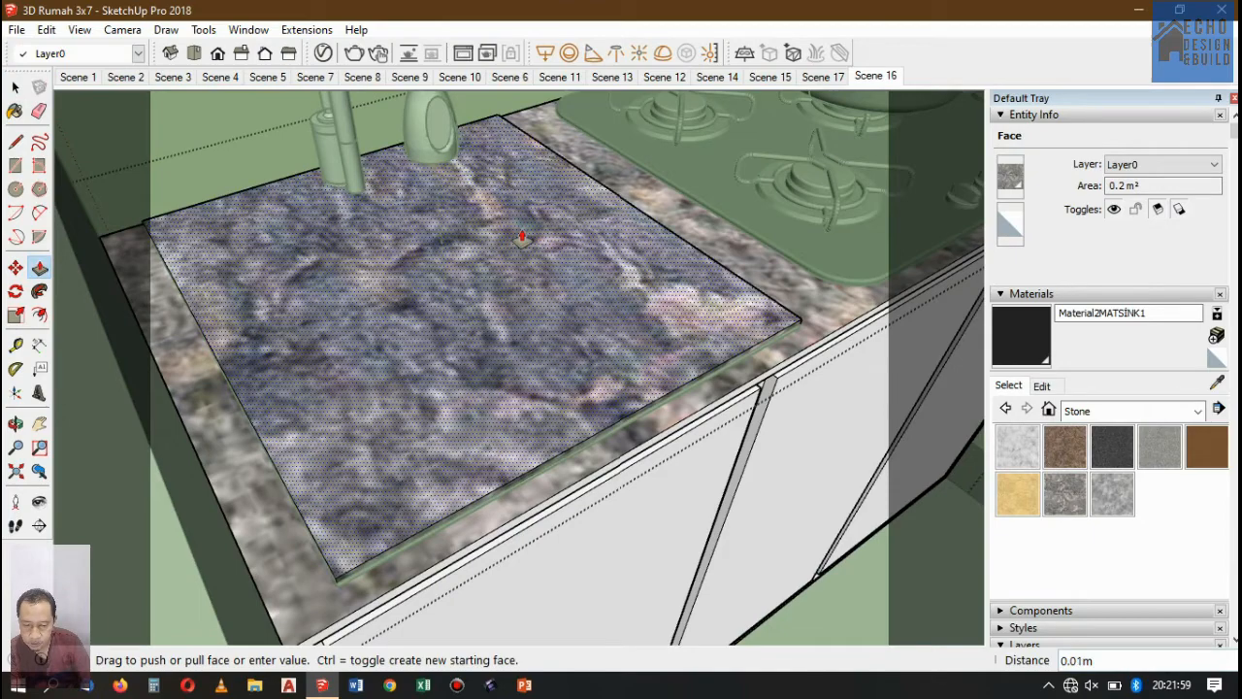
scroll(522, 238, "down", 3)
scroll(604, 436, "up", 2)
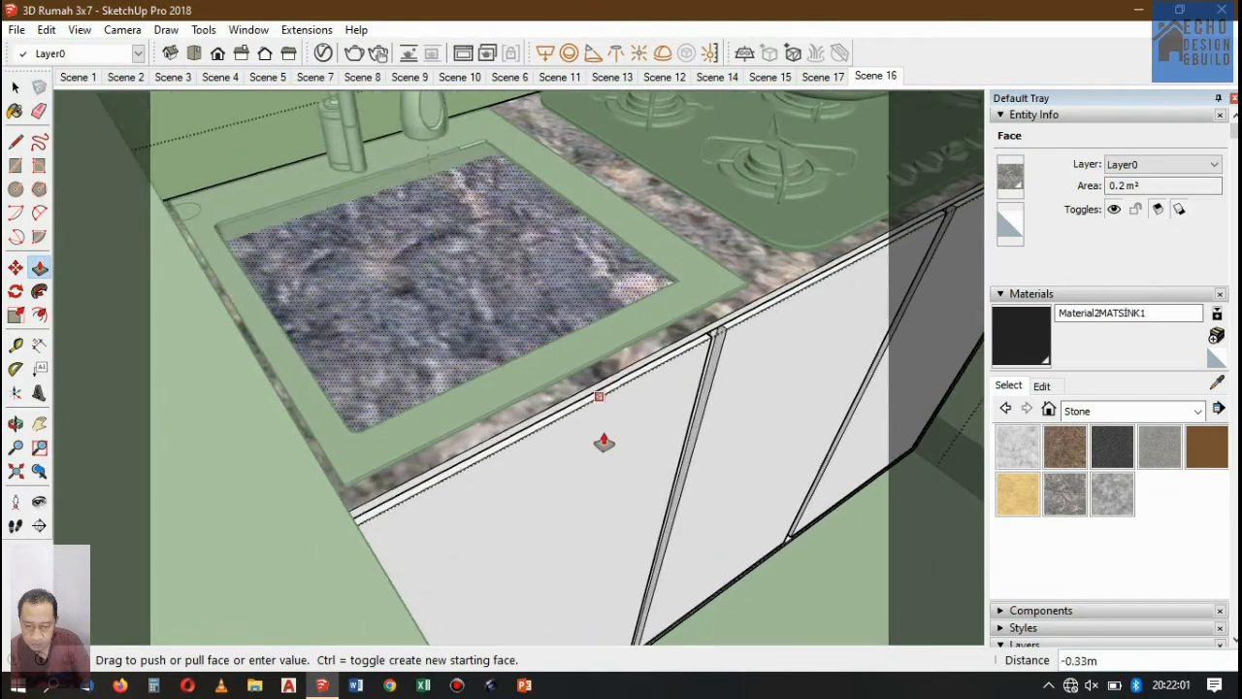
left_click(606, 455)
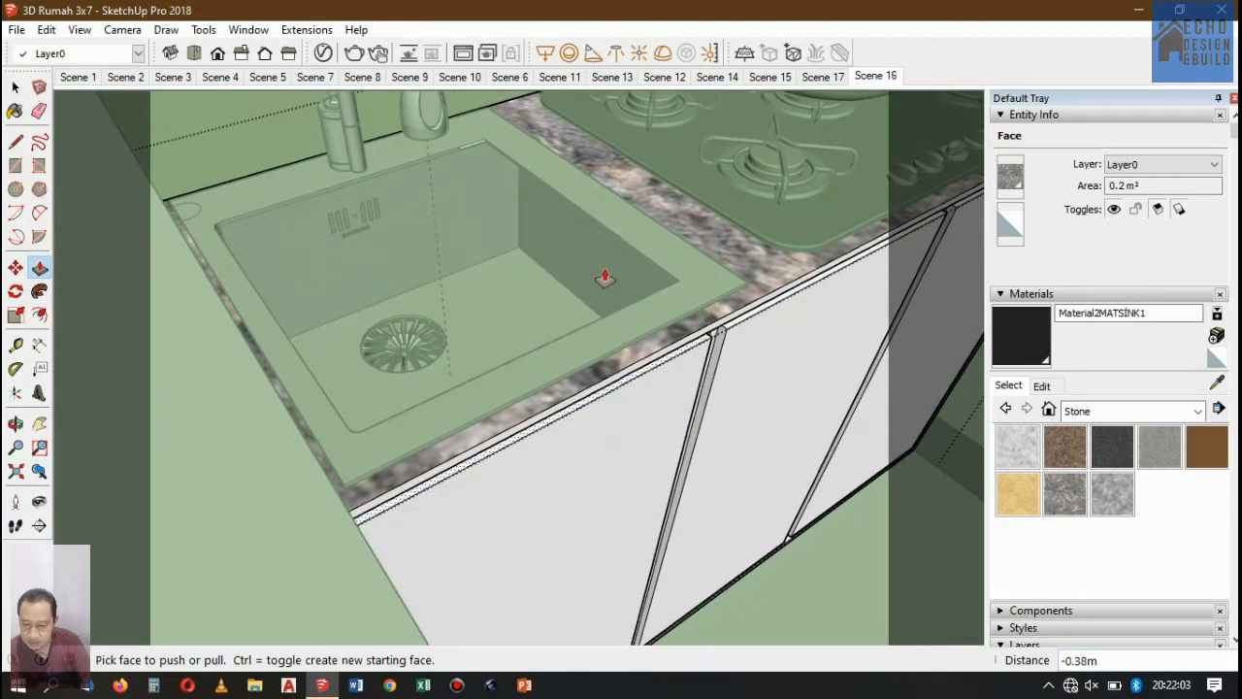
left_click(16, 424)
left_click_drag(744, 192, 563, 203)
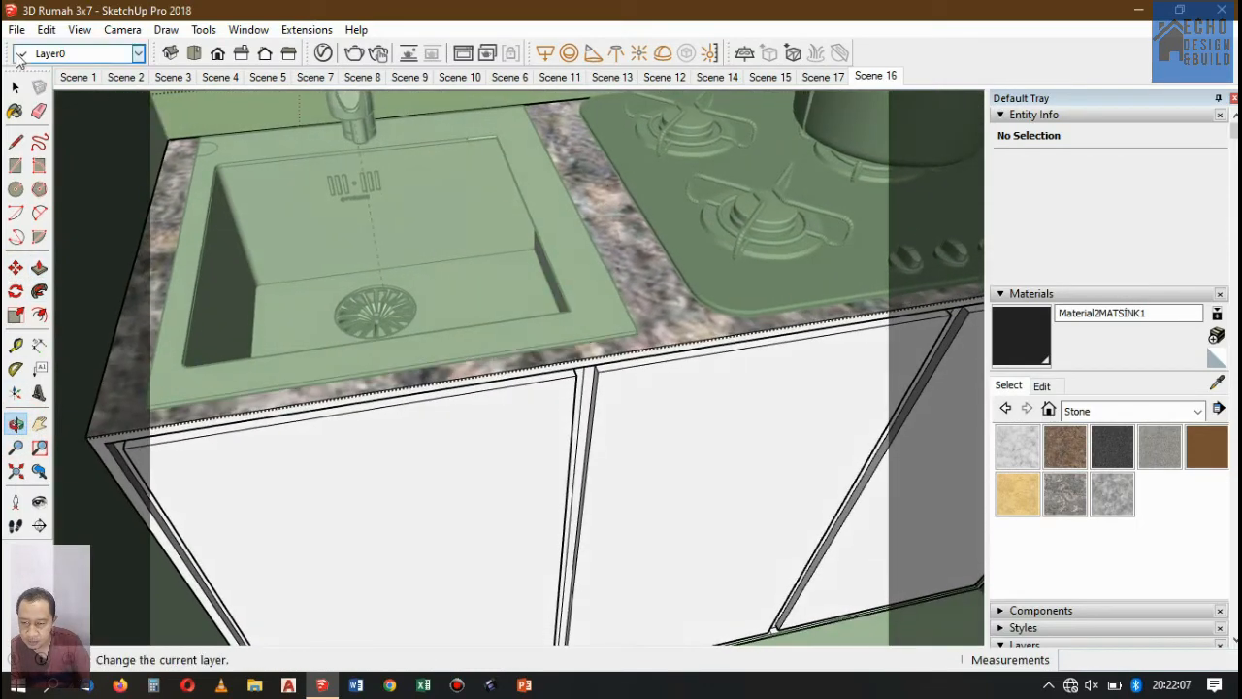
left_click(15, 88)
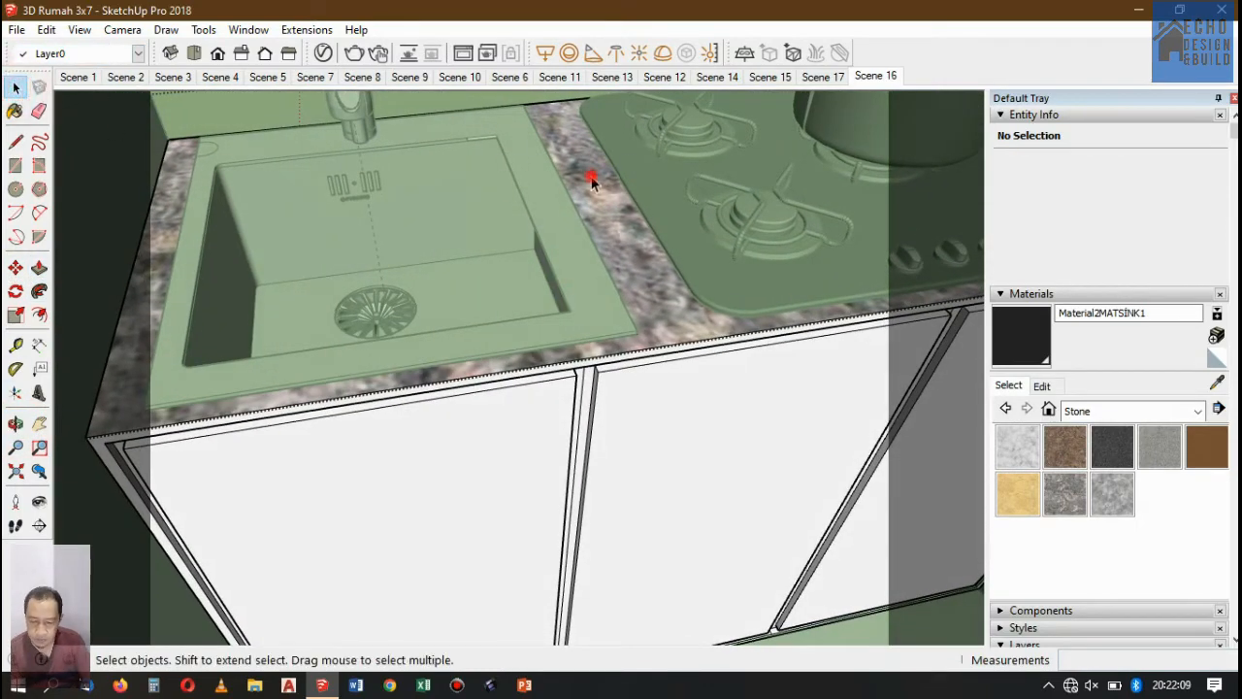
Examine the sink and stove on the countertop, and the outer side of the white counter block beside the kitchen cabinets.
scroll(591, 177, "down", 8)
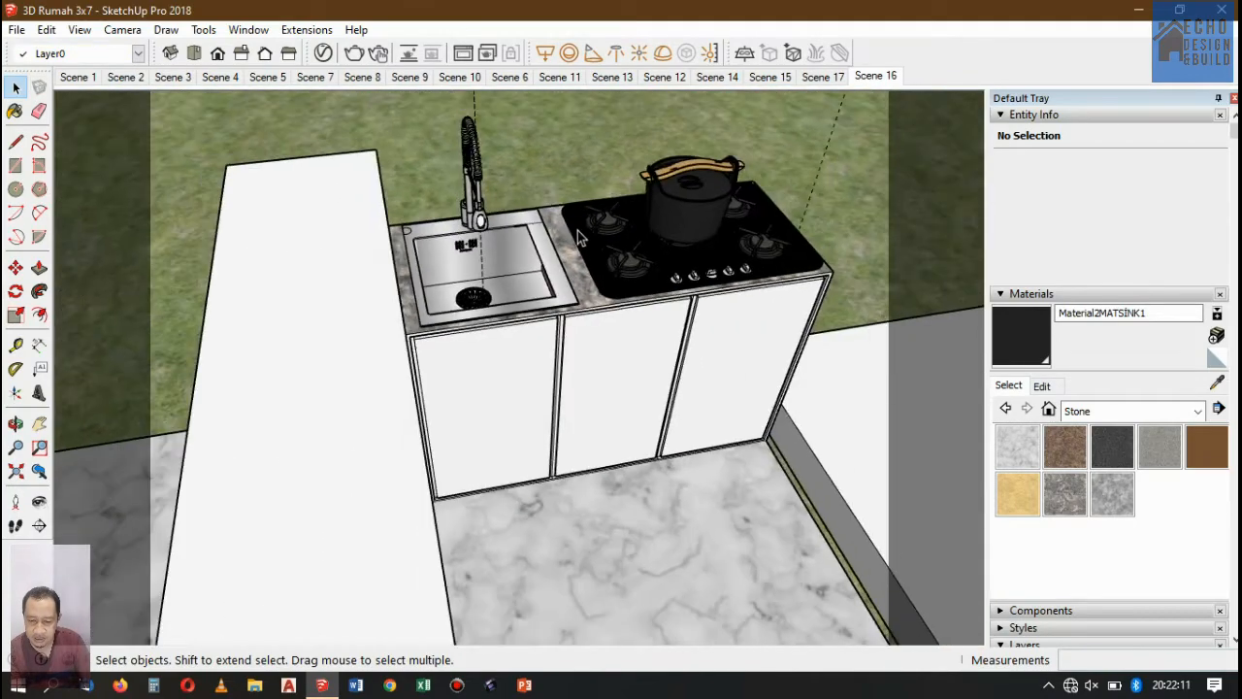
scroll(579, 237, "up", 4)
scroll(524, 252, "down", 3)
scroll(521, 254, "up", 3)
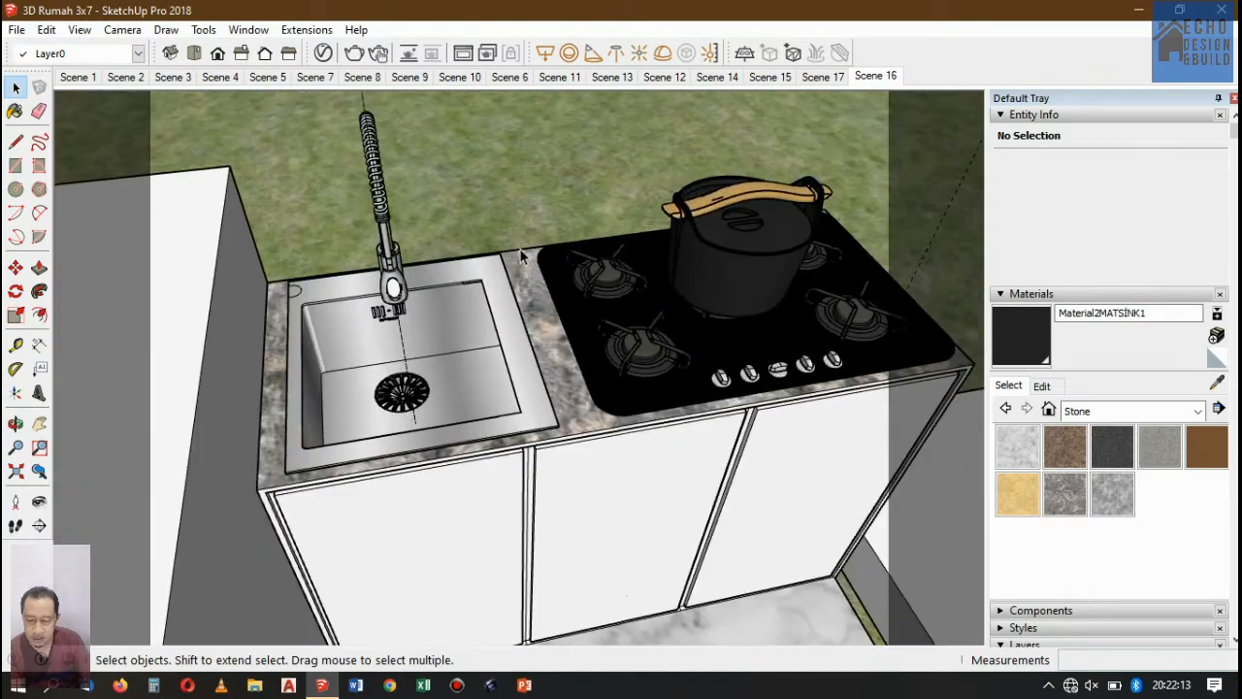
scroll(496, 307, "up", 3)
scroll(497, 305, "down", 3)
scroll(670, 289, "up", 3)
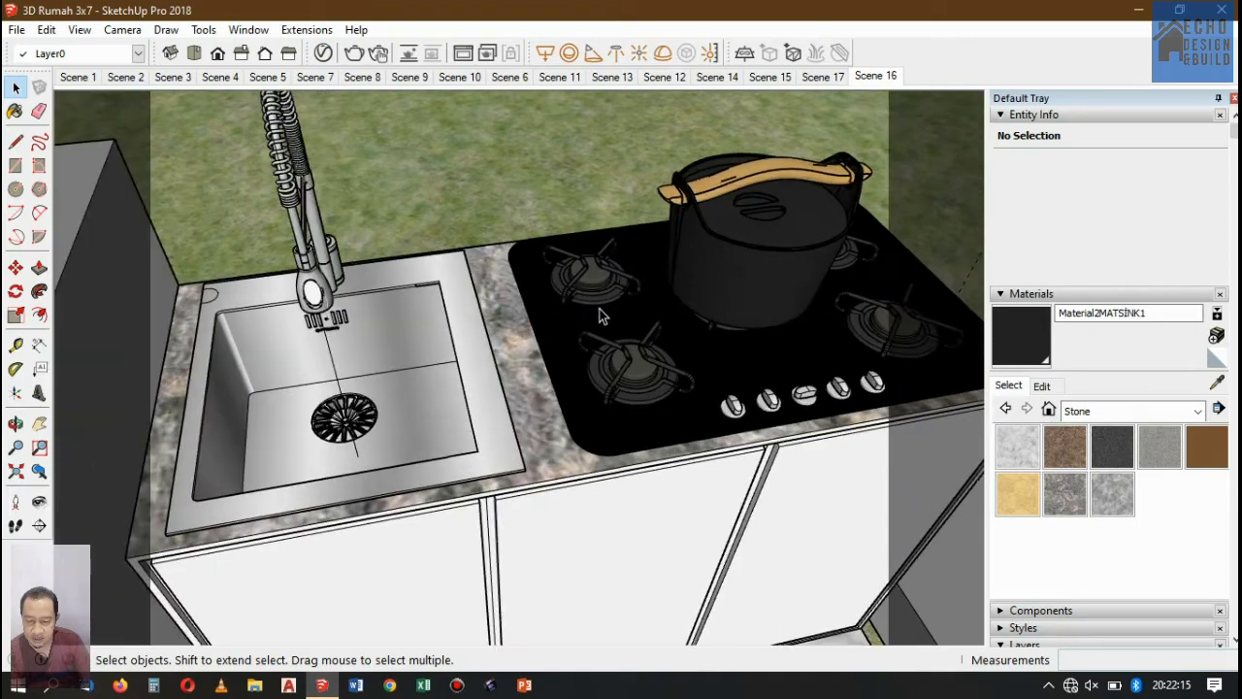
scroll(600, 316, "down", 6)
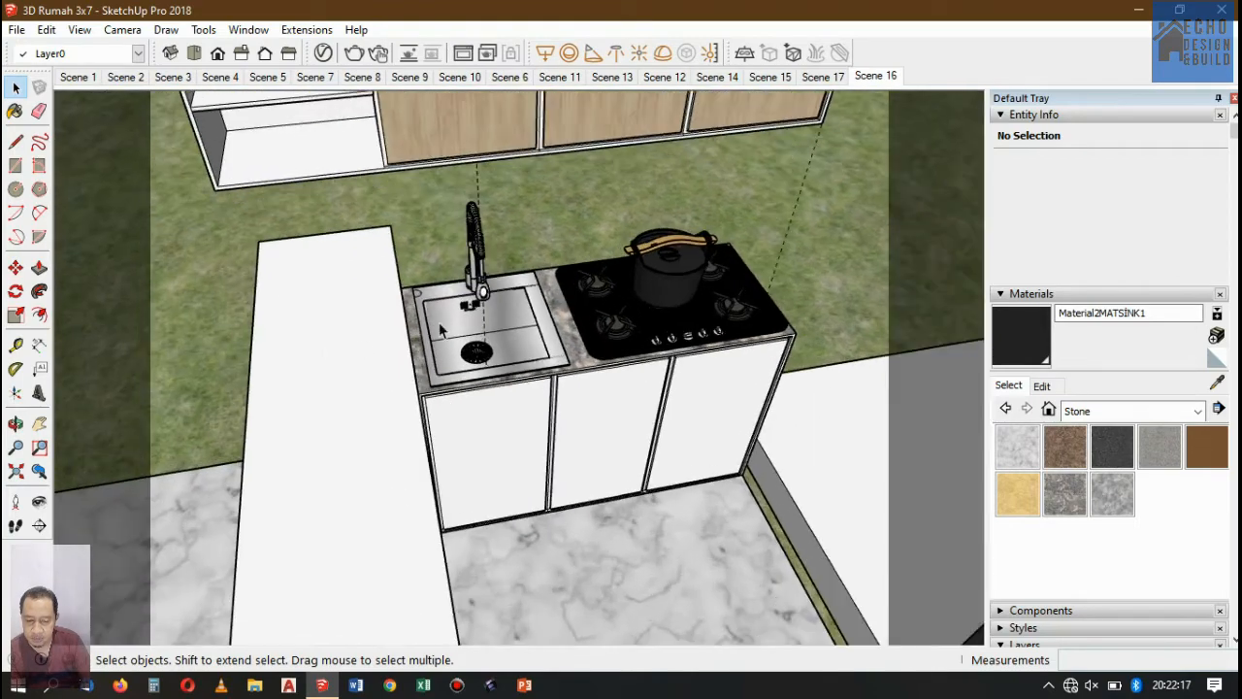
scroll(441, 330, "up", 5)
scroll(574, 287, "down", 6)
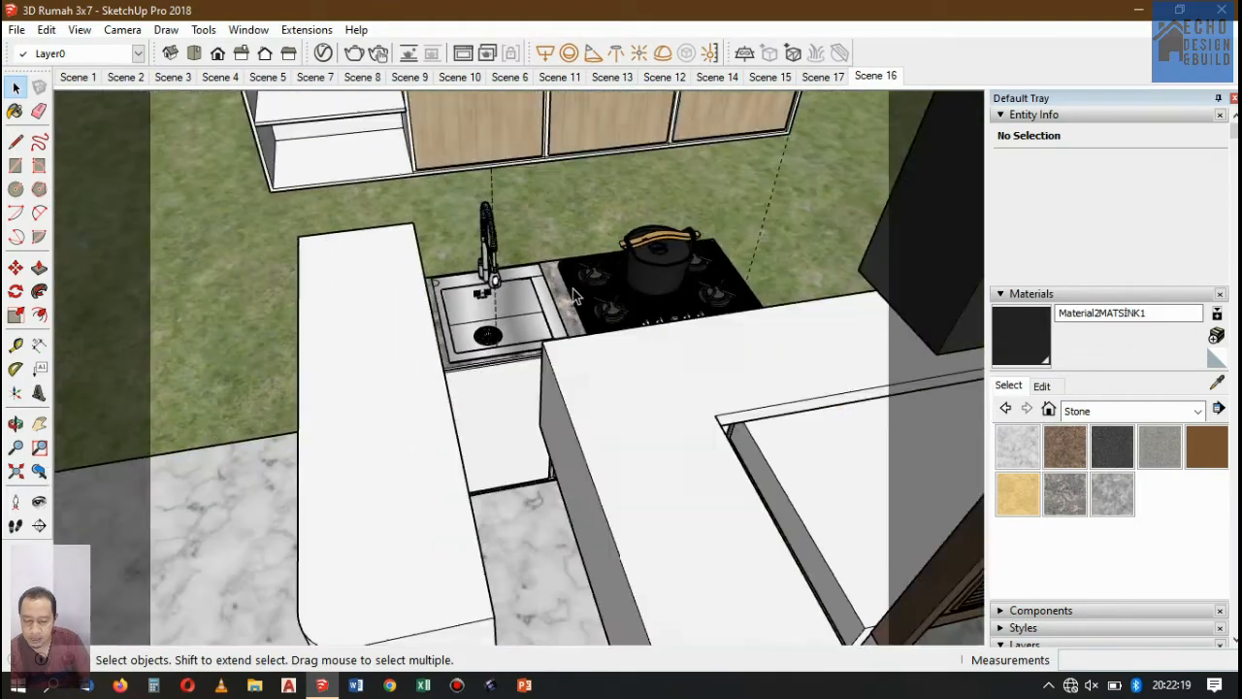
left_click(15, 423)
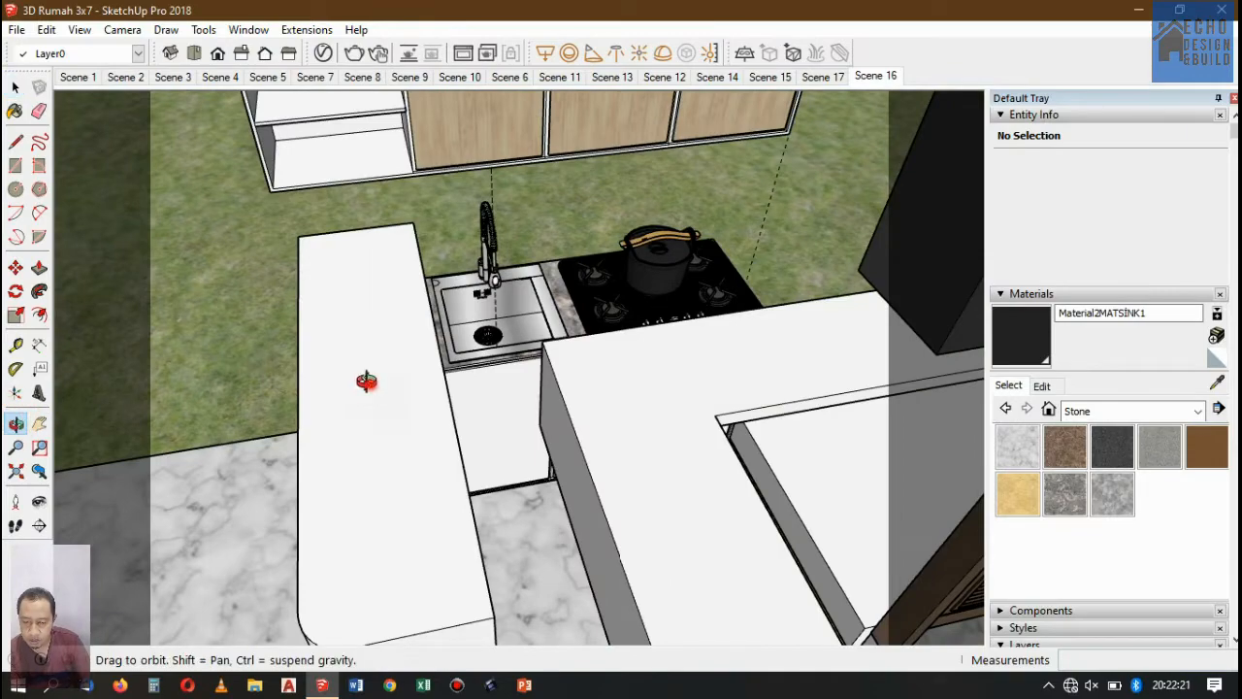
left_click_drag(360, 378, 751, 341)
scroll(607, 263, "up", 3)
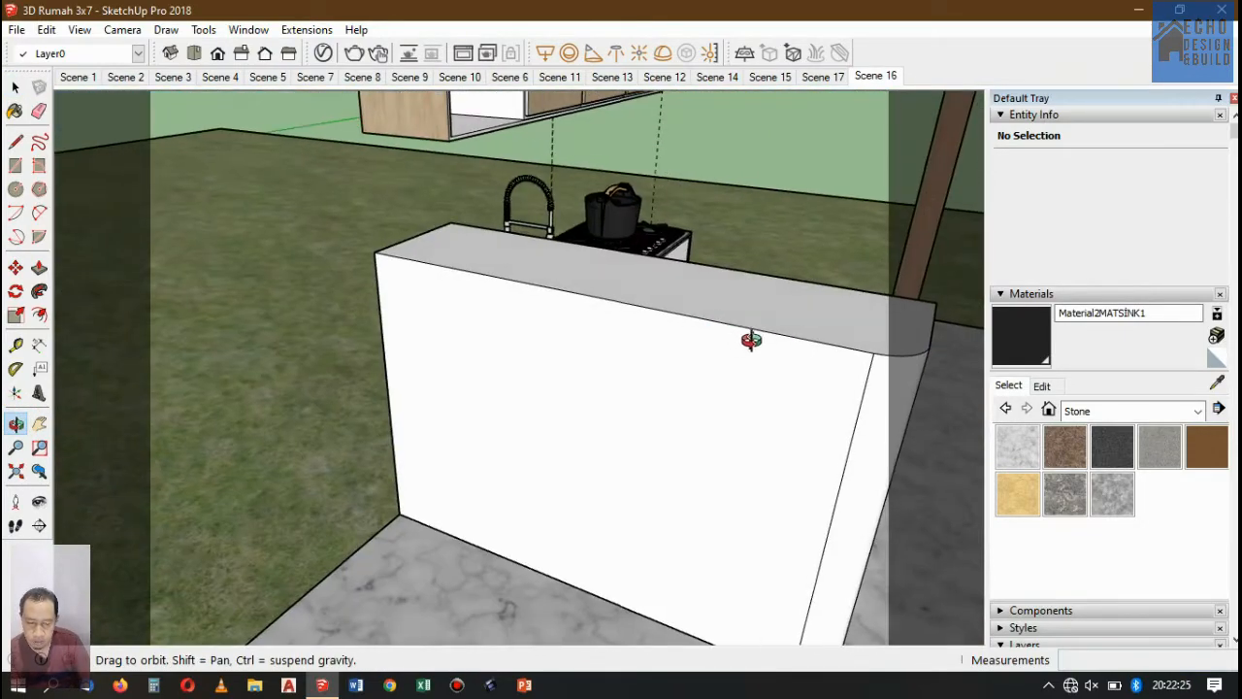
scroll(751, 341, "up", 4)
scroll(360, 268, "down", 4)
scroll(680, 316, "up", 5)
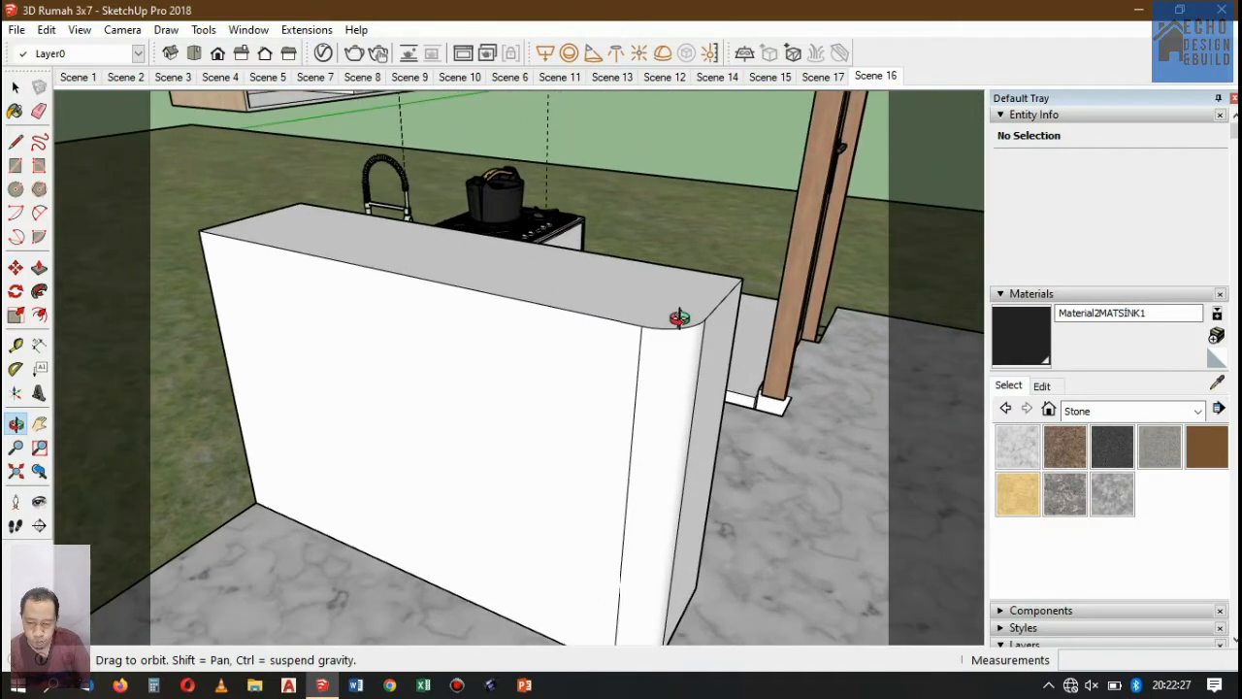
scroll(570, 309, "down", 1)
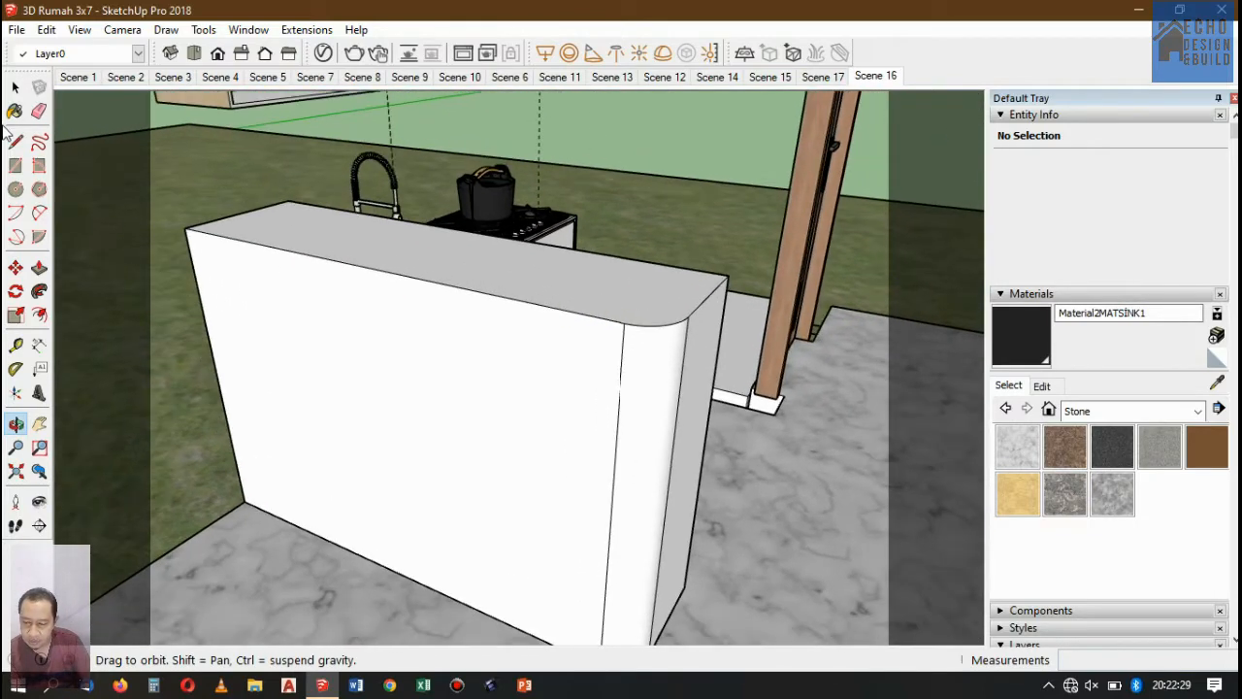
left_click(15, 88)
left_click(319, 361)
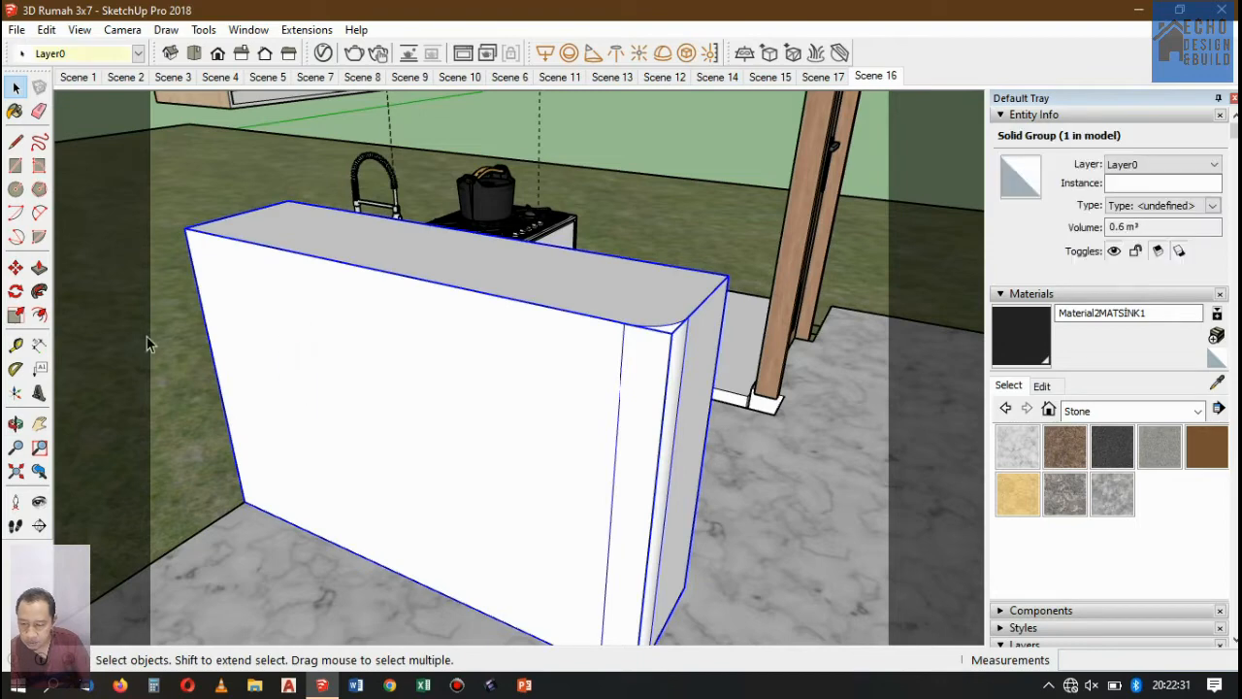
left_click(39, 317)
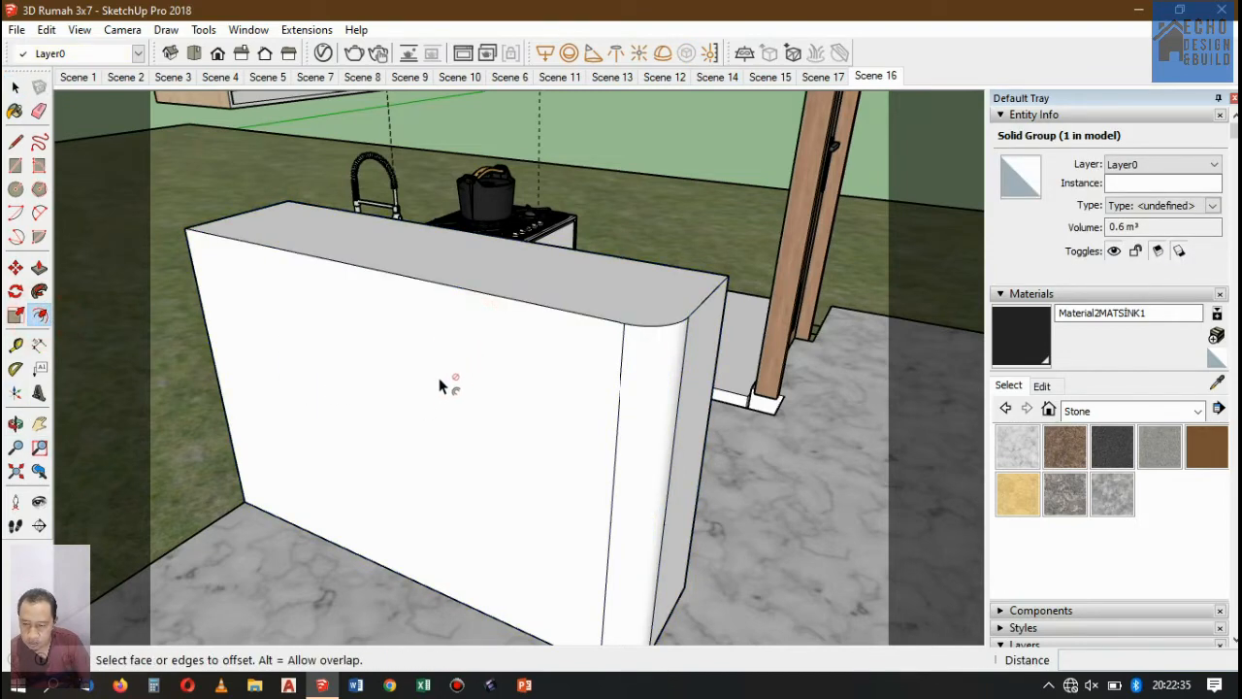
Open the white counter block group and offset its large outer face inward by 0.1 m.
left_click(16, 87)
double_click(374, 428)
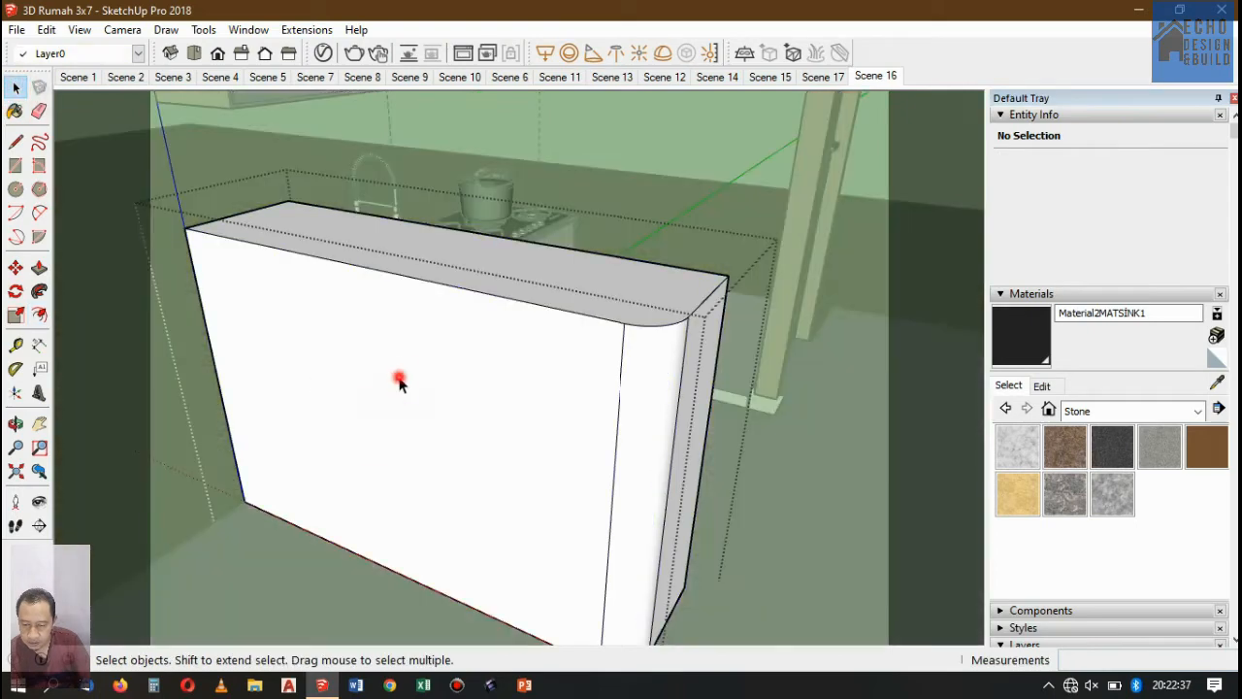
left_click(399, 383)
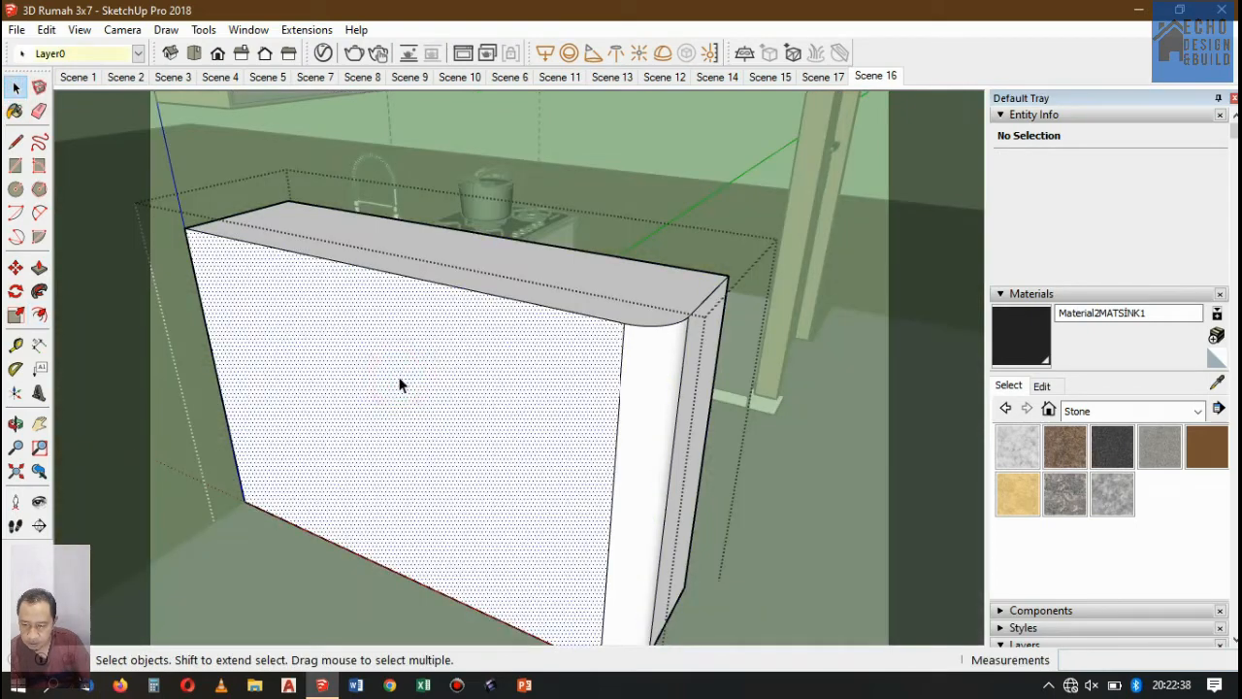
left_click(45, 317)
left_click(405, 278)
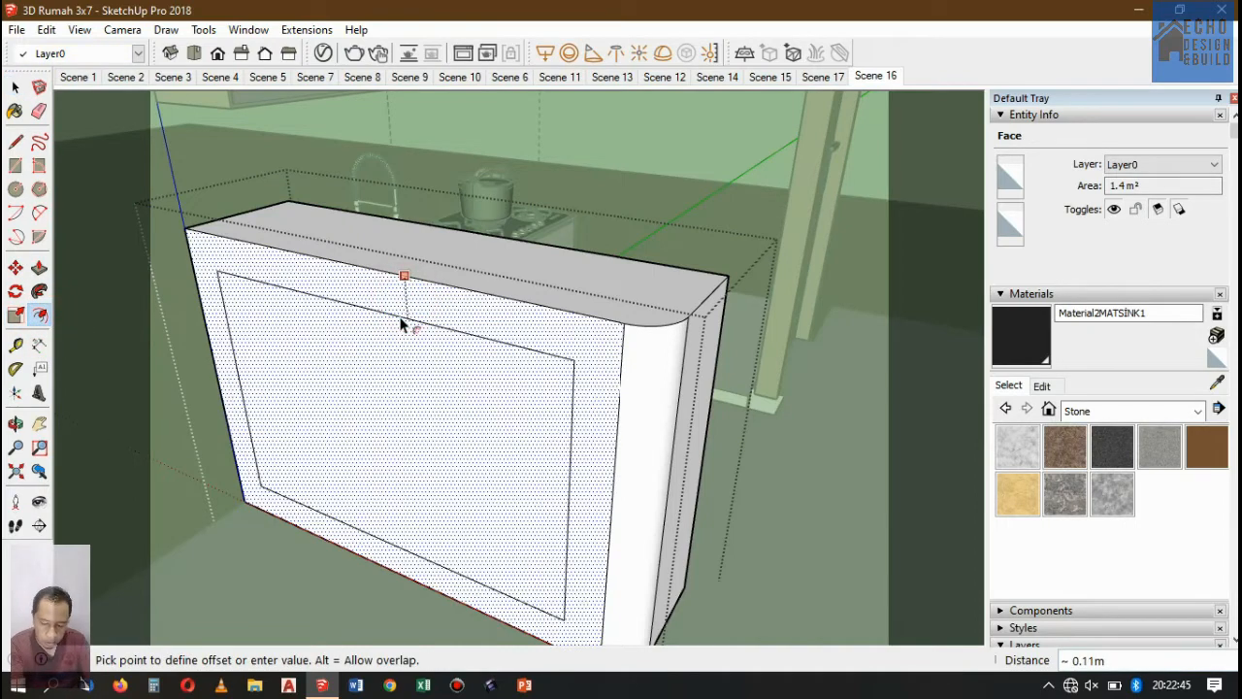
left_click(401, 323)
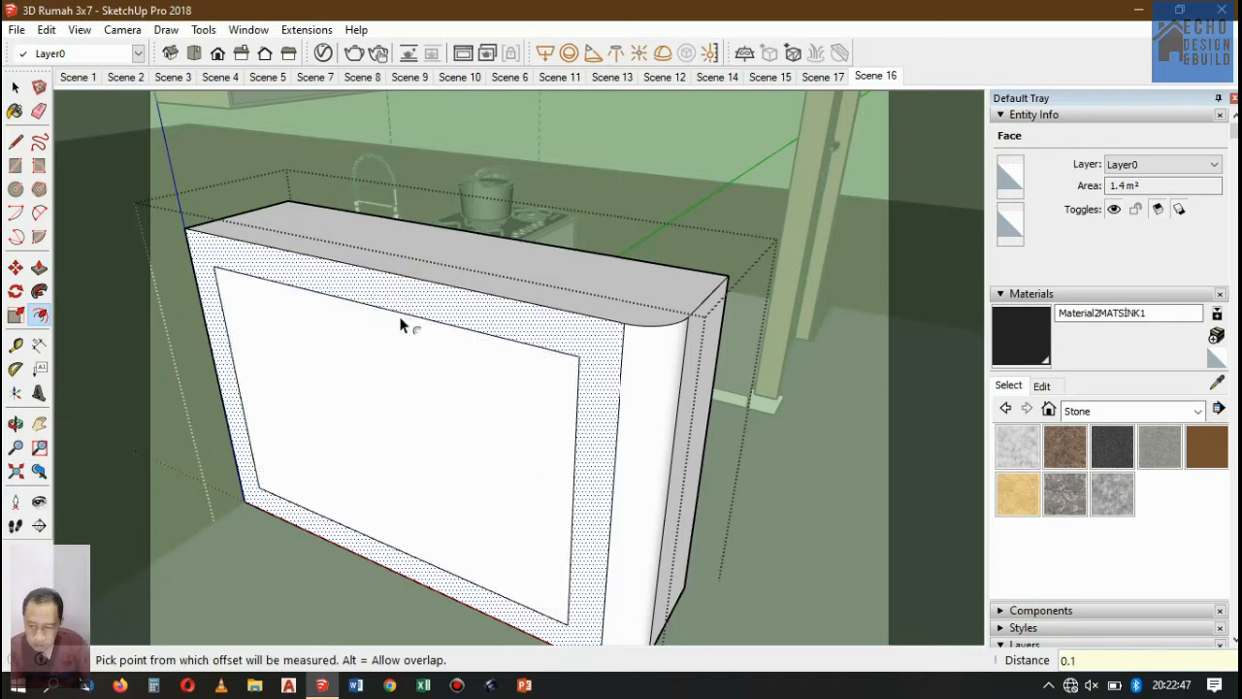
Push the inner offset panel into the counter block to form a framed recess, and leave the group.
left_click(15, 87)
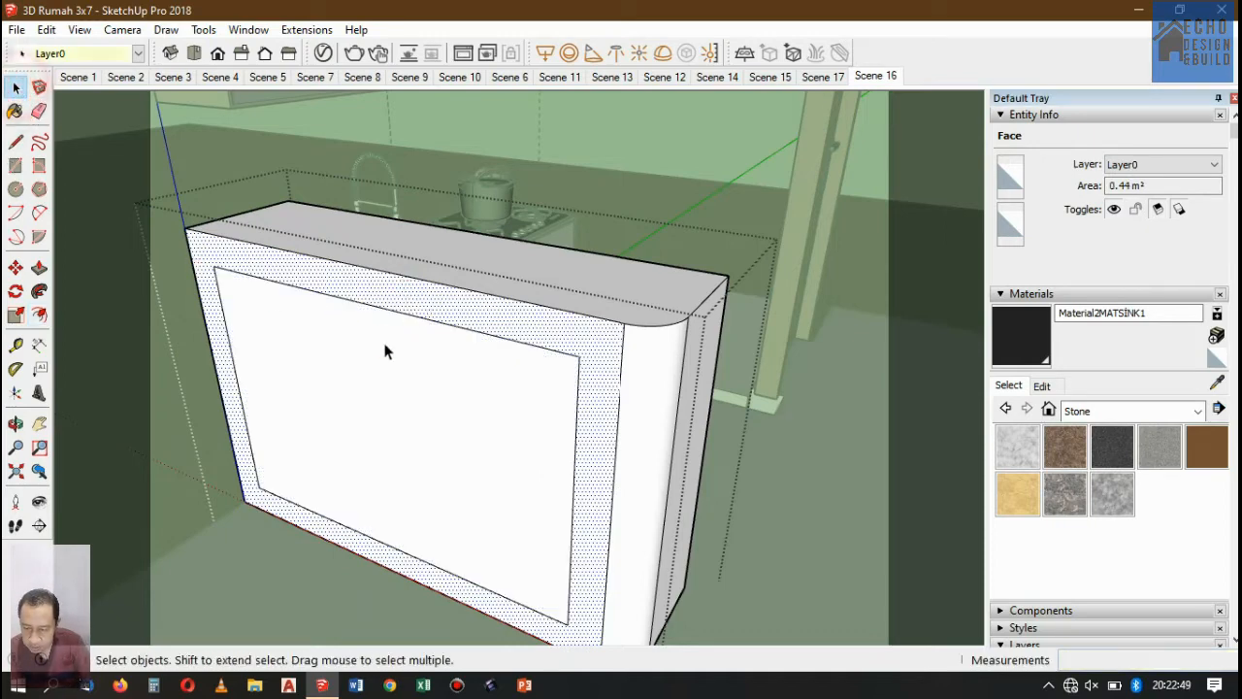
left_click(380, 345)
left_click(39, 268)
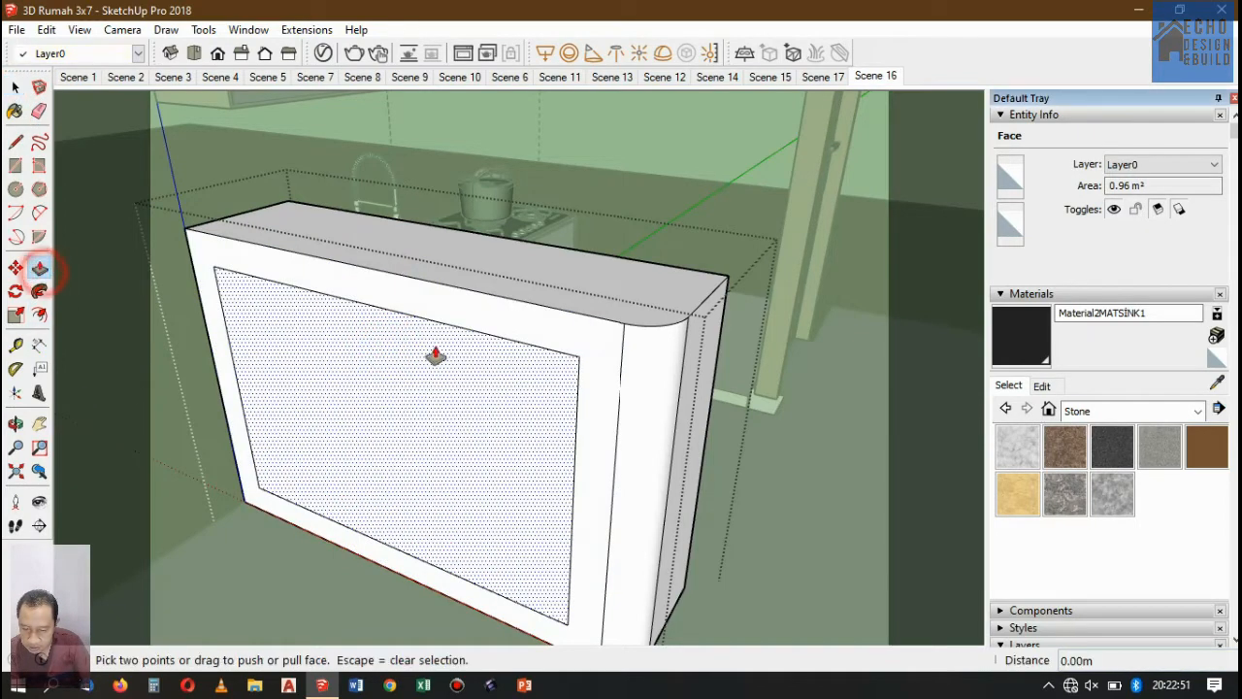
left_click(458, 394)
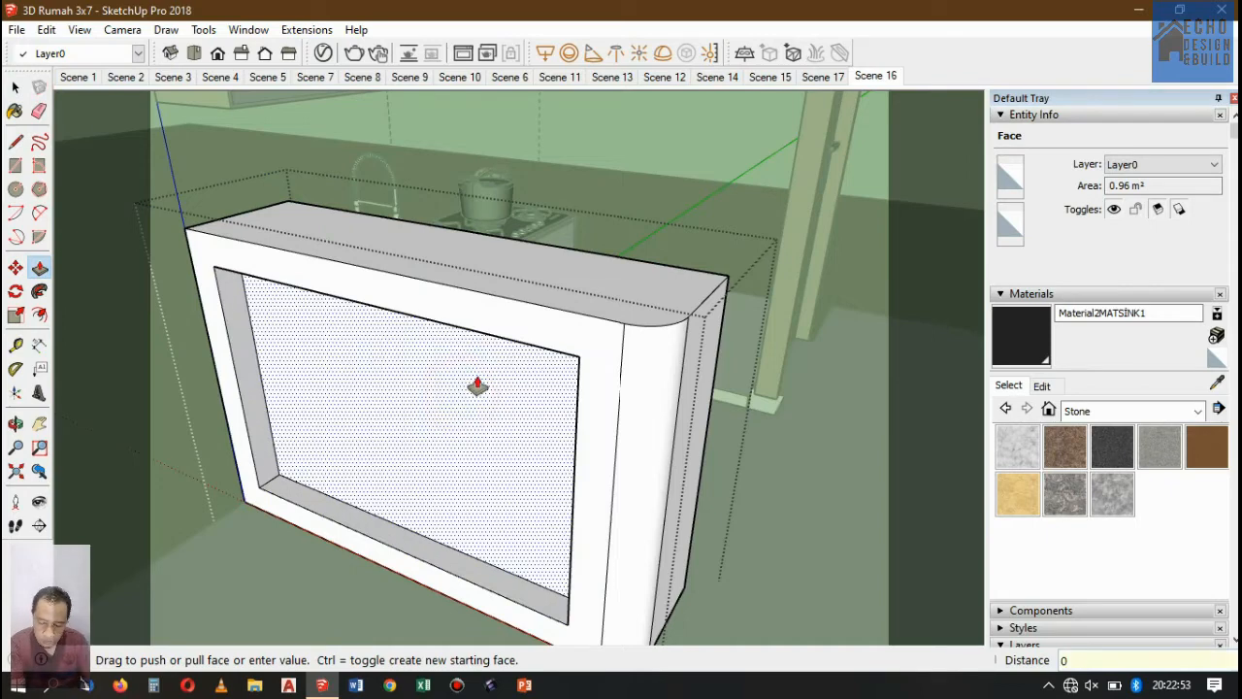
key("Return")
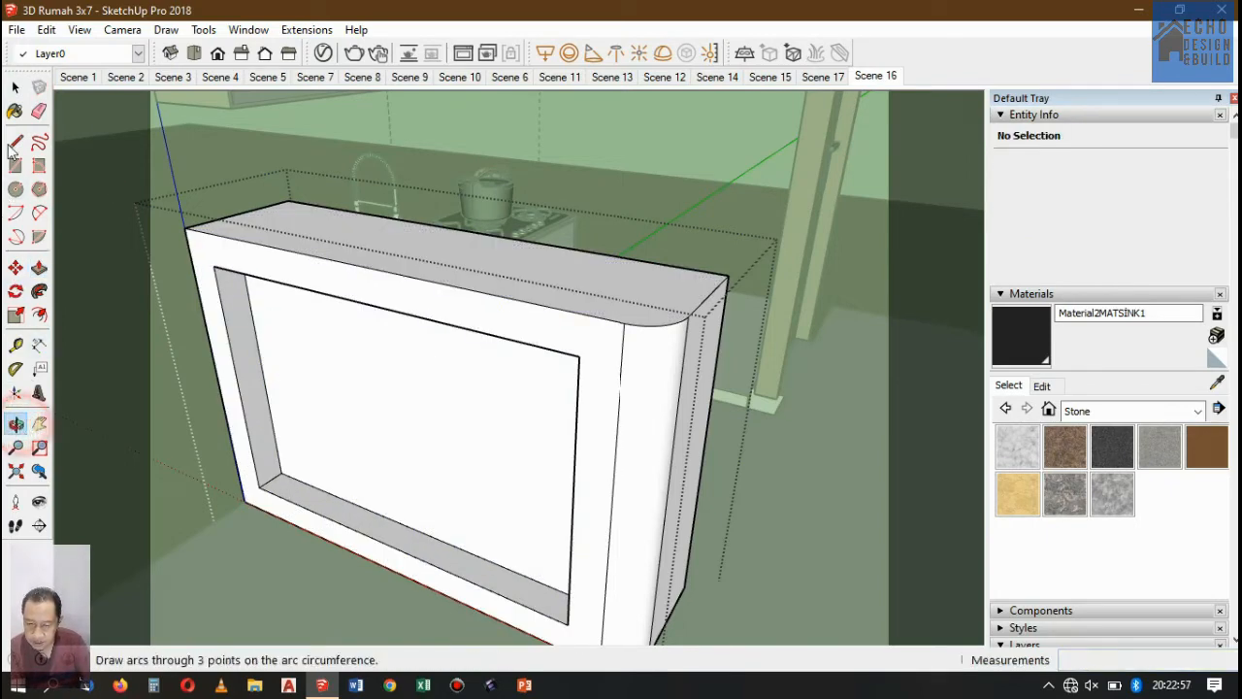
left_click(16, 87)
left_click(502, 249)
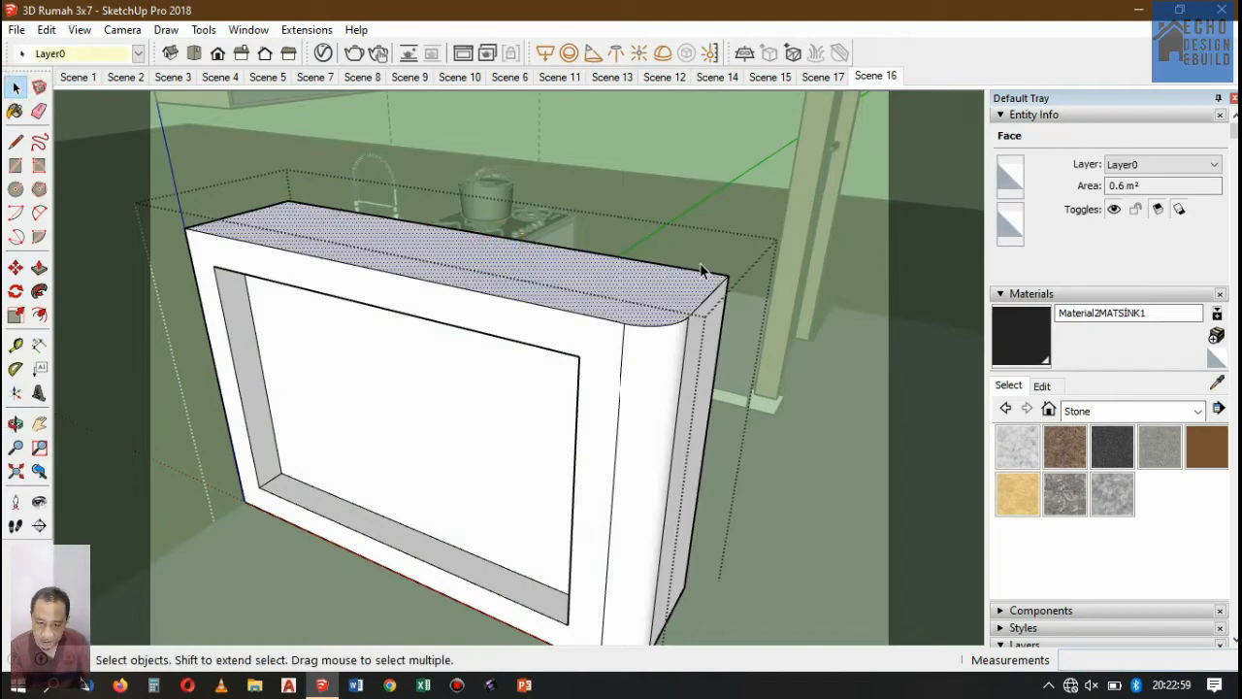
key("Escape")
scroll(626, 313, "down", 1)
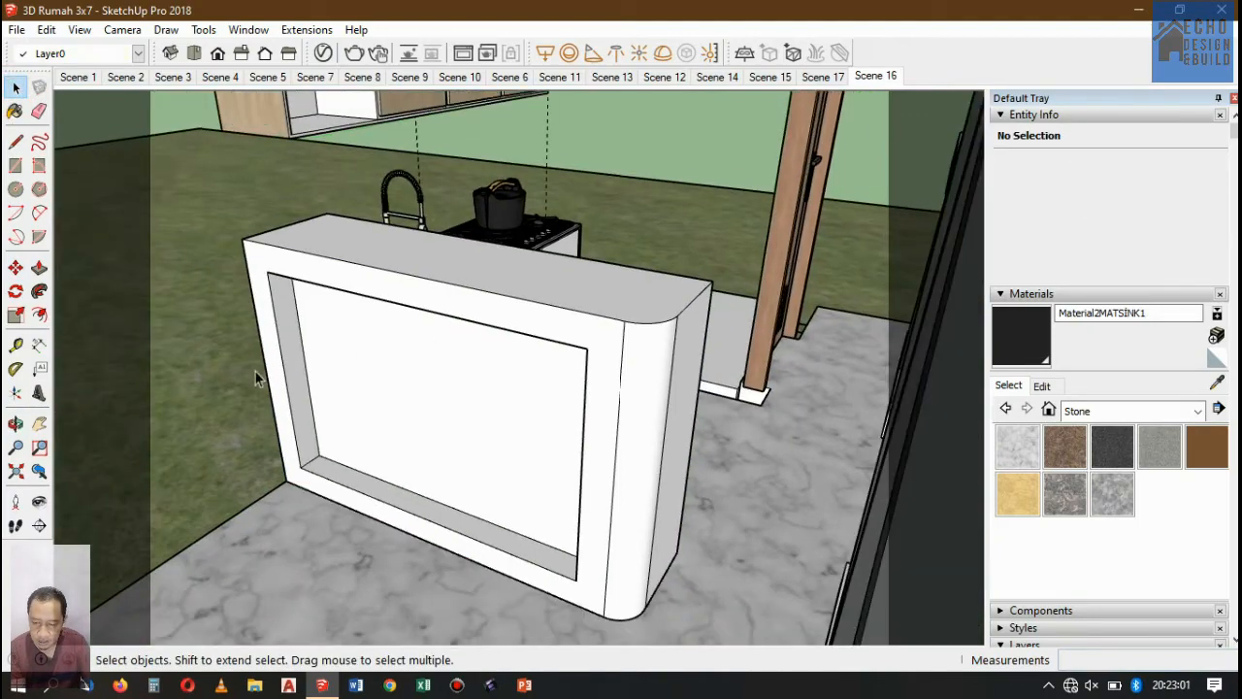
Reopen the counter block group and draw a 1.00 by 1.00 m rectangle on its kitchen-side face, from the cabinet's floor corner to the far upper corner.
left_click(15, 424)
left_click_drag(666, 297, 150, 174)
scroll(316, 330, "up", 2)
left_click(16, 87)
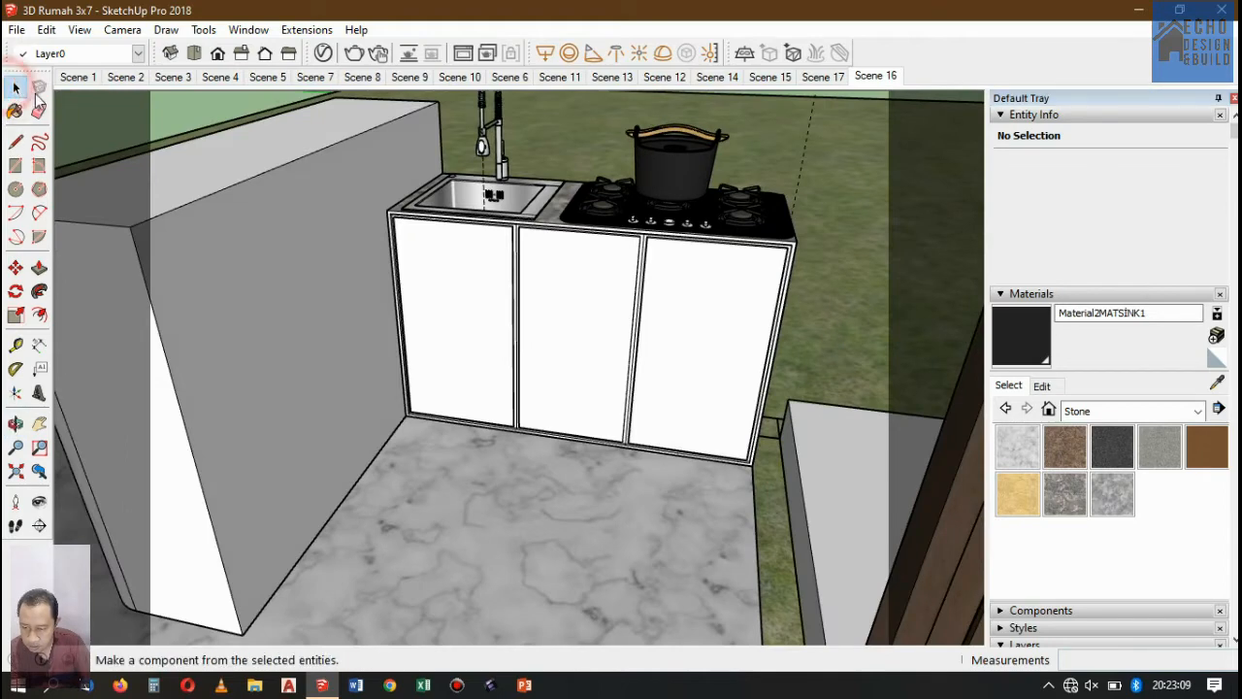
double_click(305, 308)
left_click(331, 325)
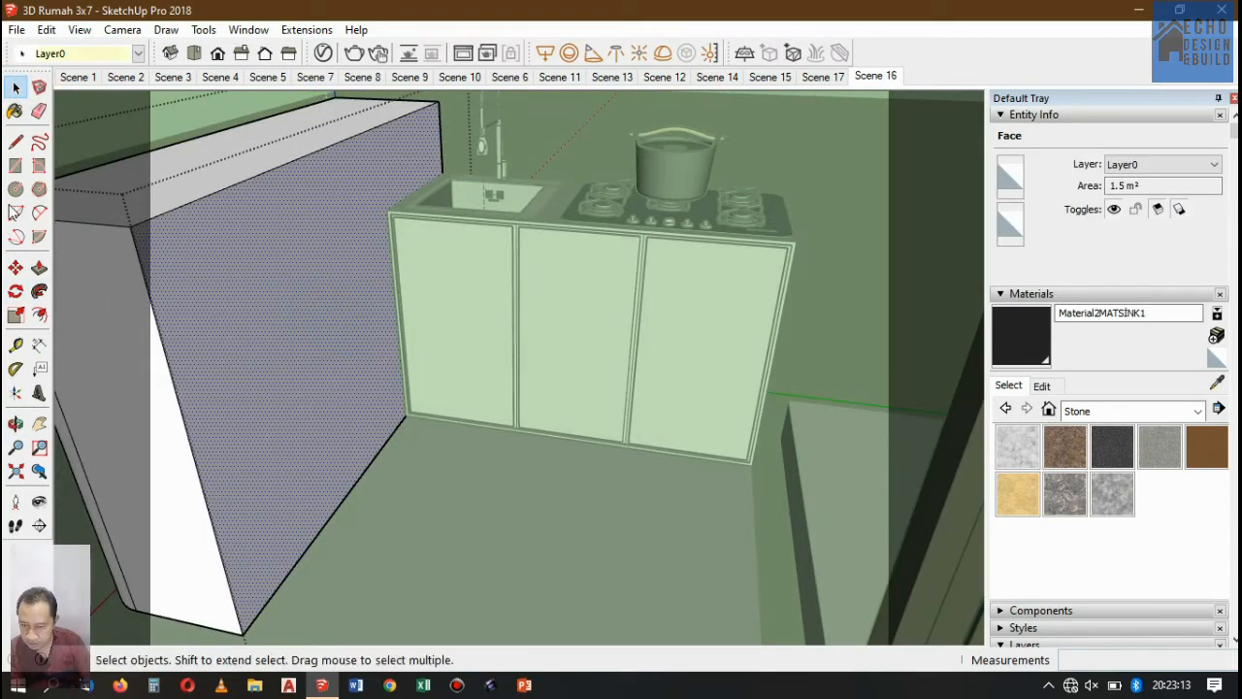
left_click(16, 164)
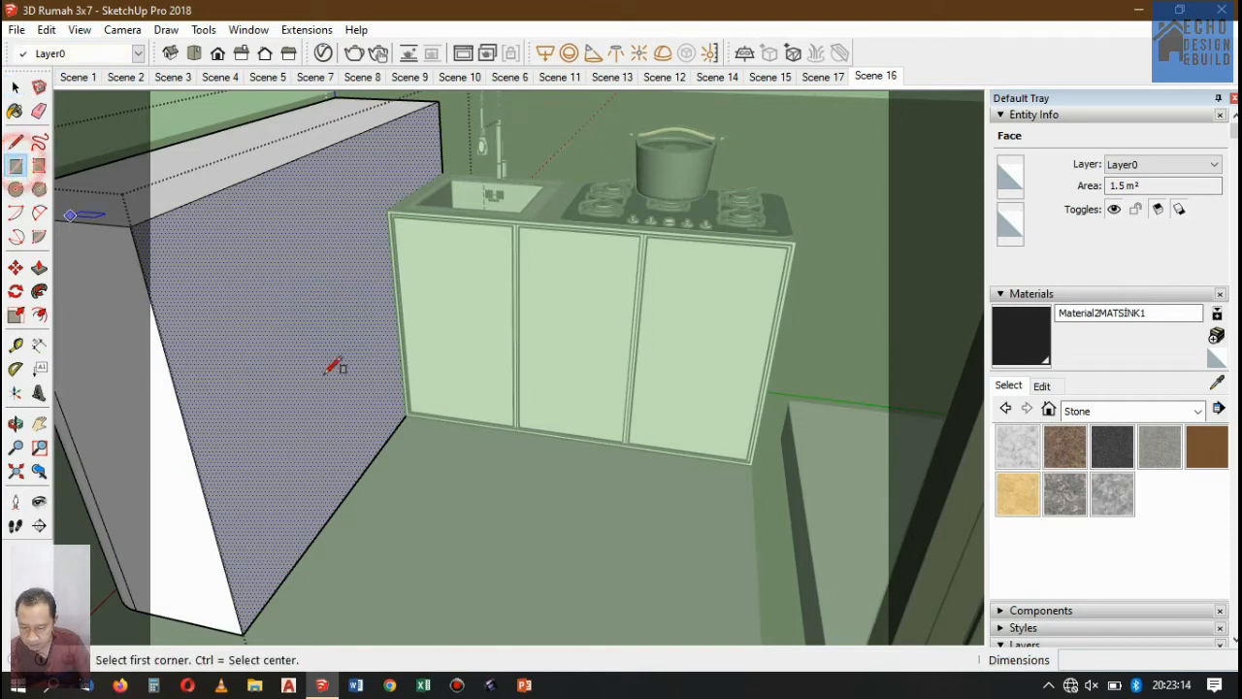
left_click(406, 415)
left_click(131, 231)
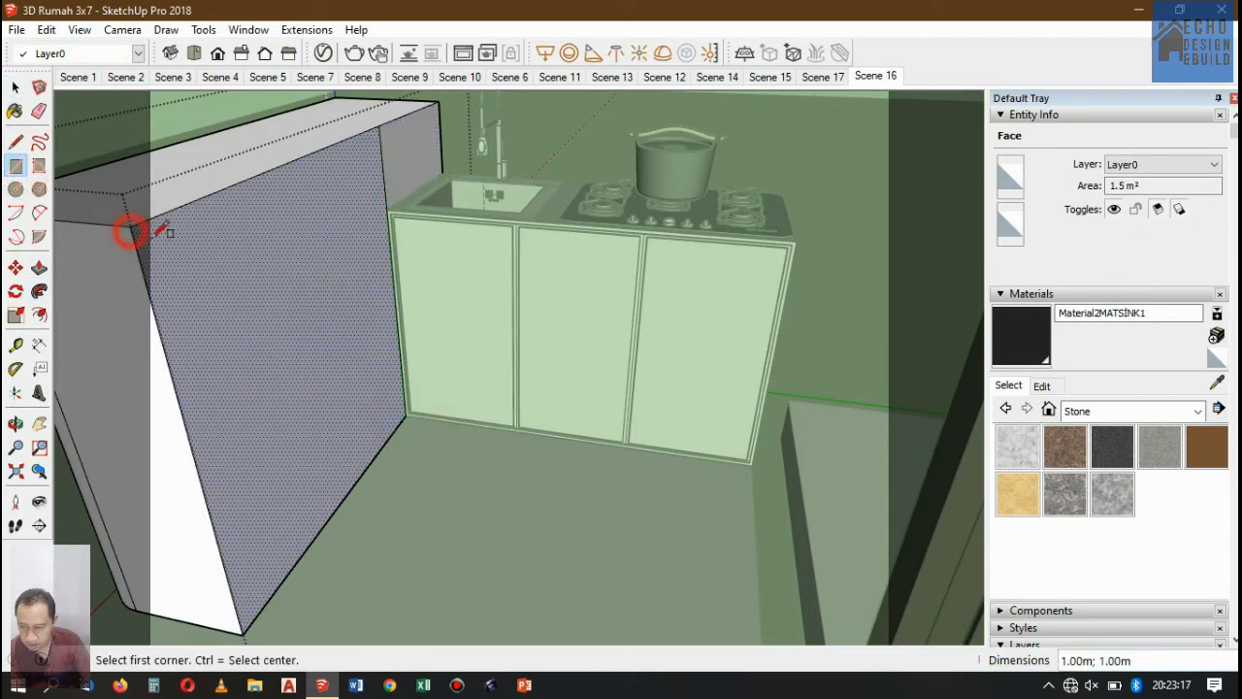
Place a guide line with the Tape Measure from the counter block's outer upper edge across to its kitchen-side upper edge.
left_click(16, 88)
left_click(311, 226)
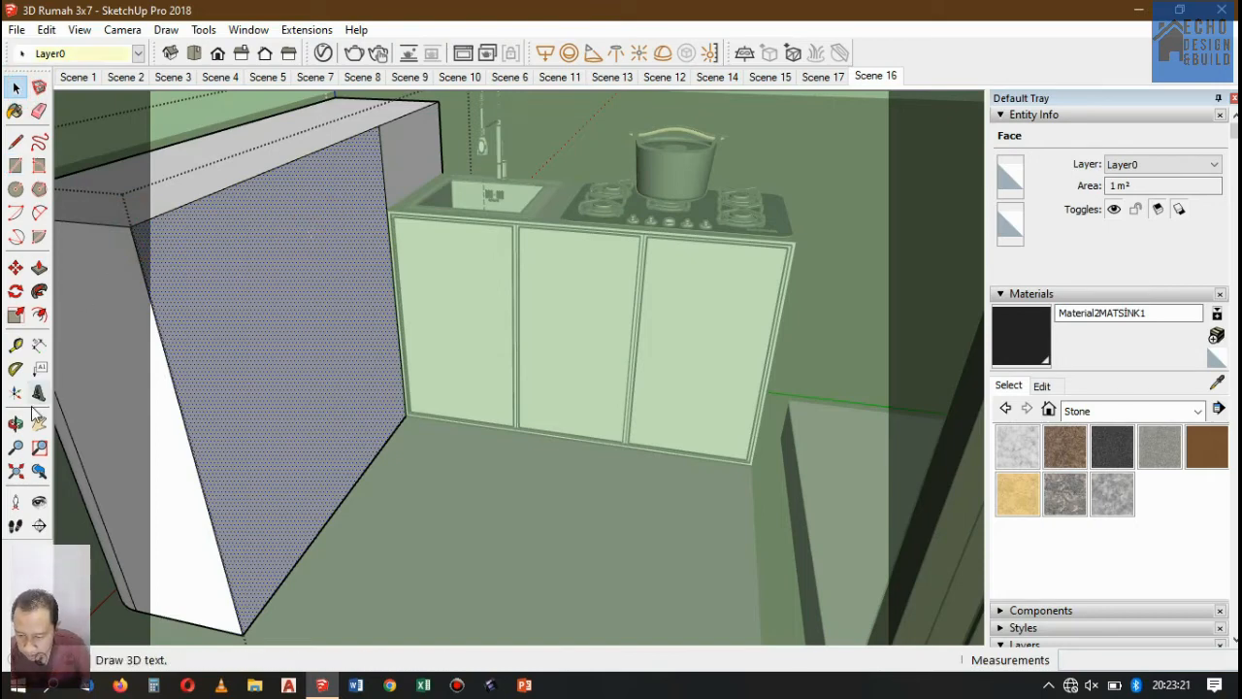
scroll(273, 379, "down", 2)
scroll(58, 260, "up", 1)
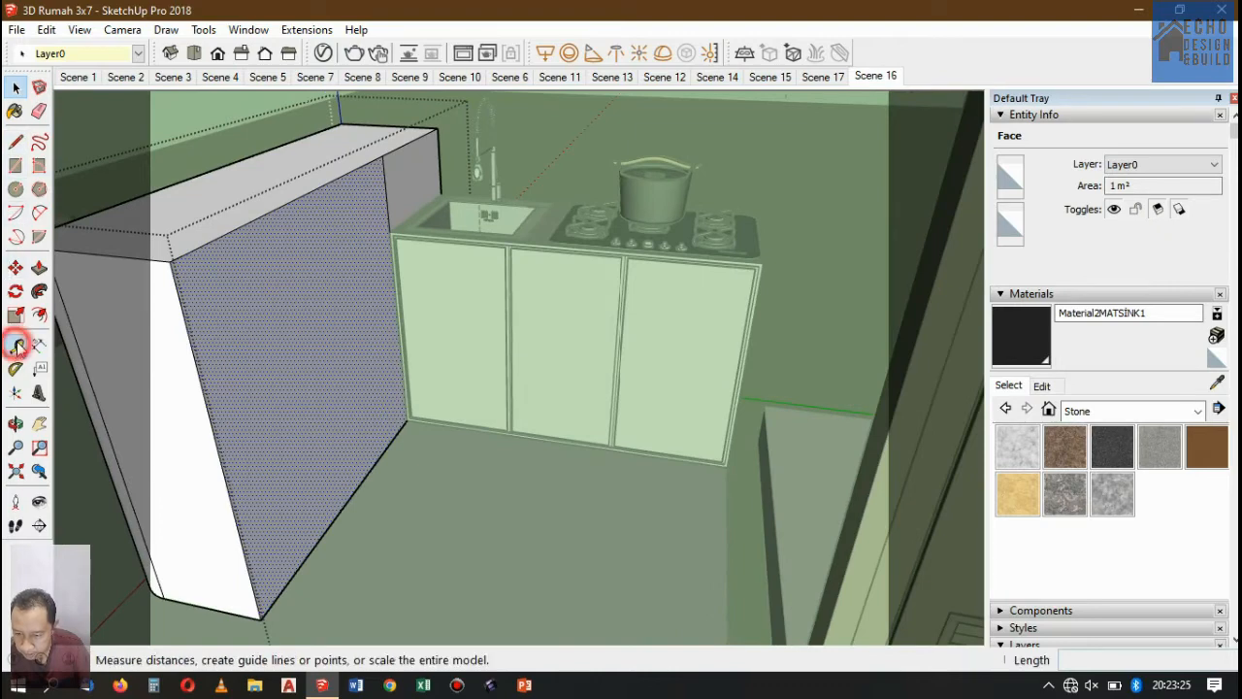
left_click(16, 345)
left_click(91, 214)
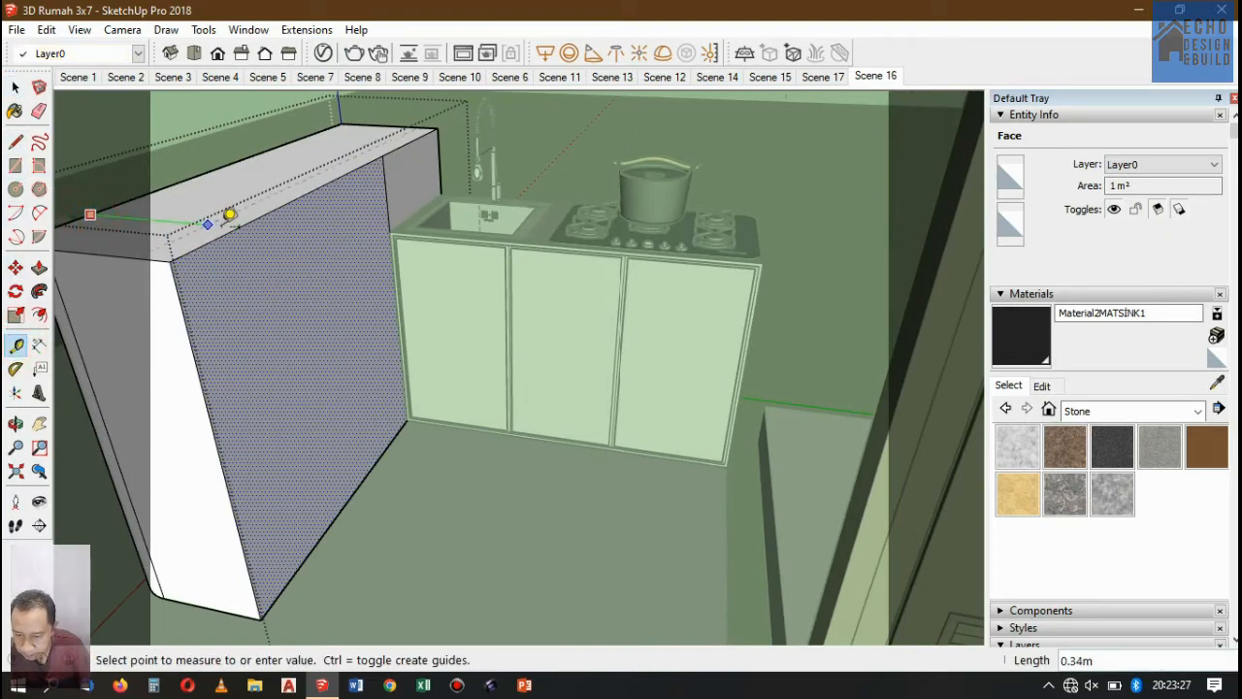
left_click(238, 226)
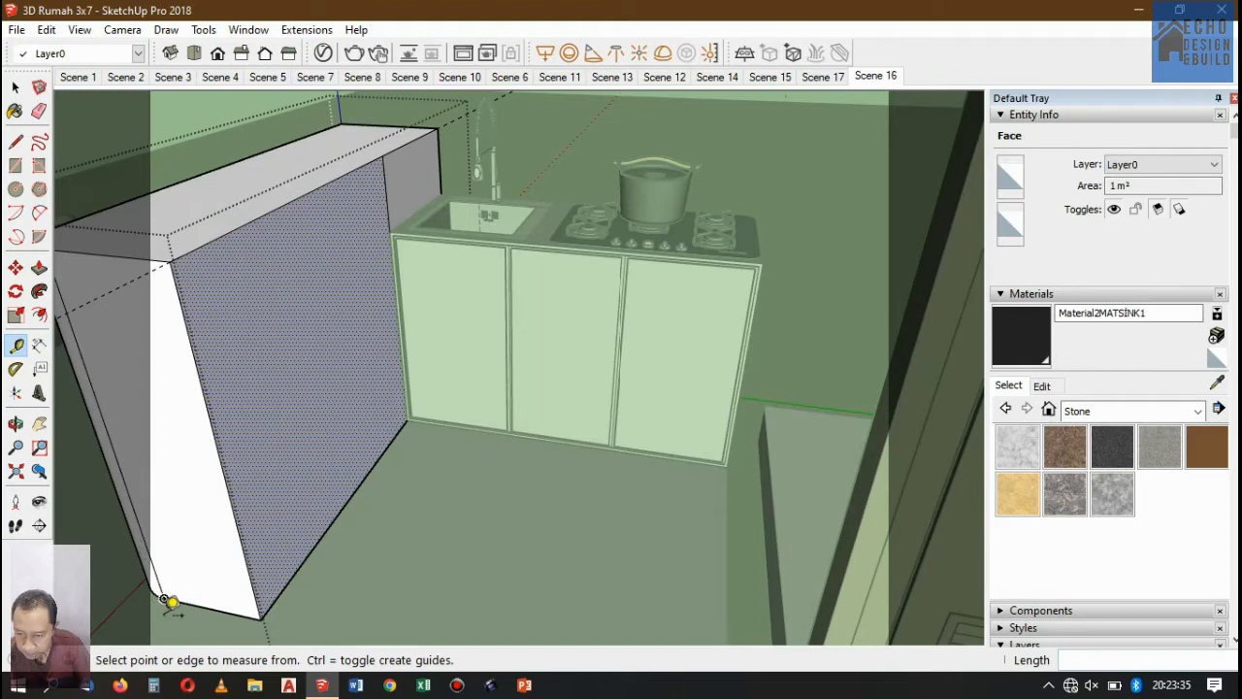
Measure the width across the counter block's end between its two upper corners with the Tape Measure.
left_click(16, 87)
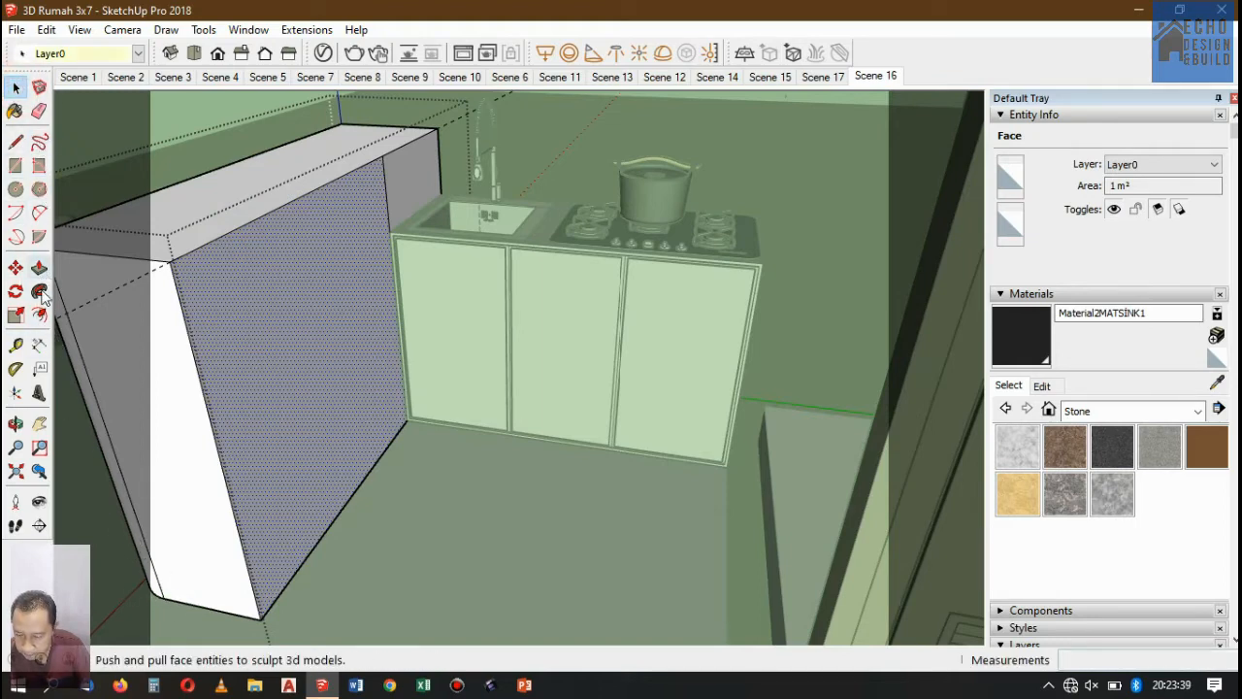
left_click(16, 344)
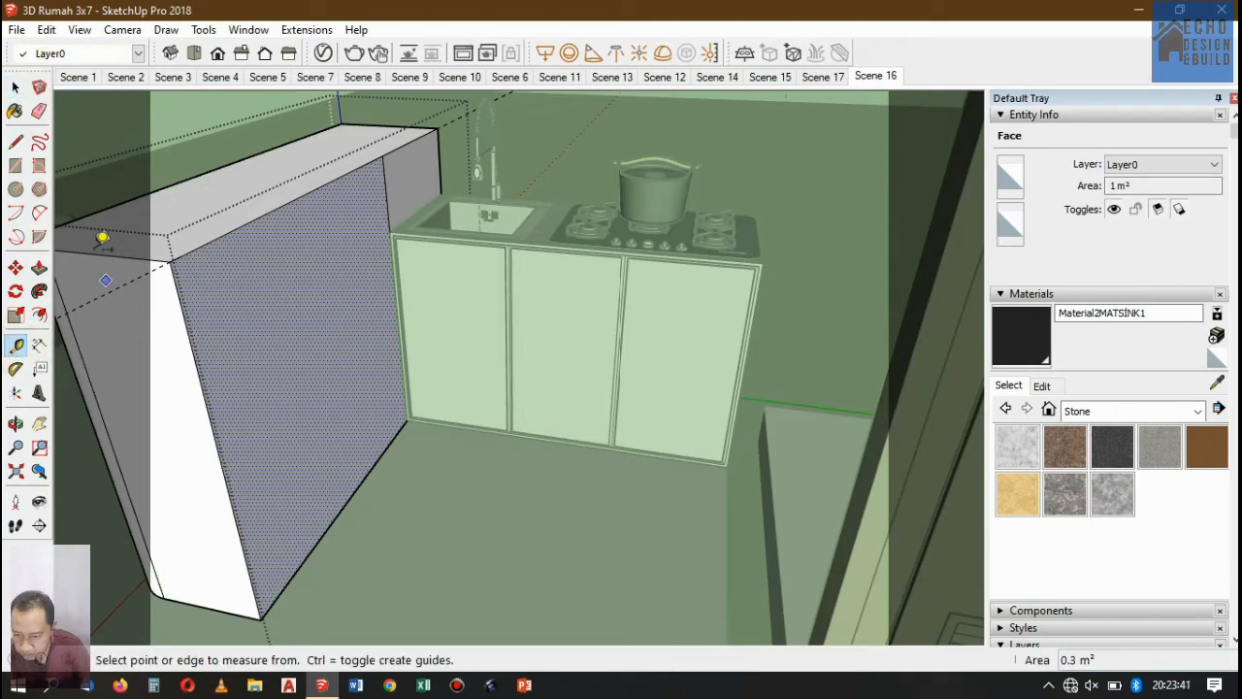
scroll(172, 310, "down", 2)
left_click(76, 268)
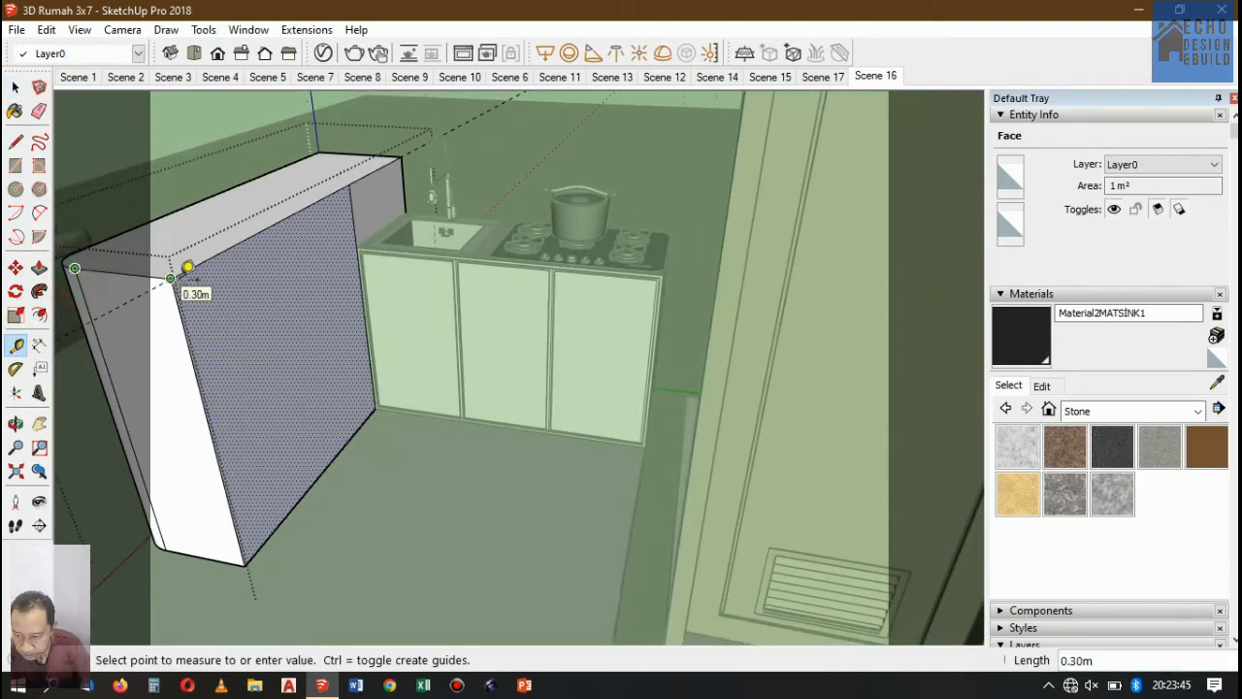
left_click(15, 87)
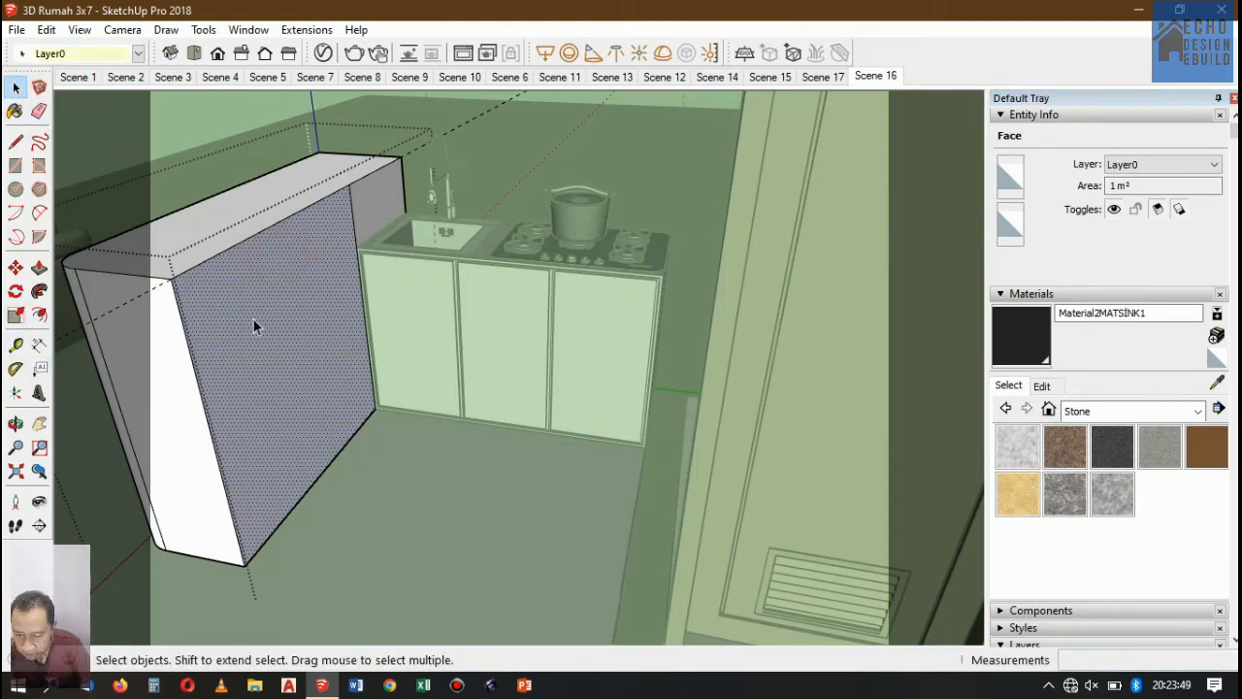
scroll(256, 296, "up", 2)
scroll(420, 330, "down", 2)
scroll(318, 287, "up", 2)
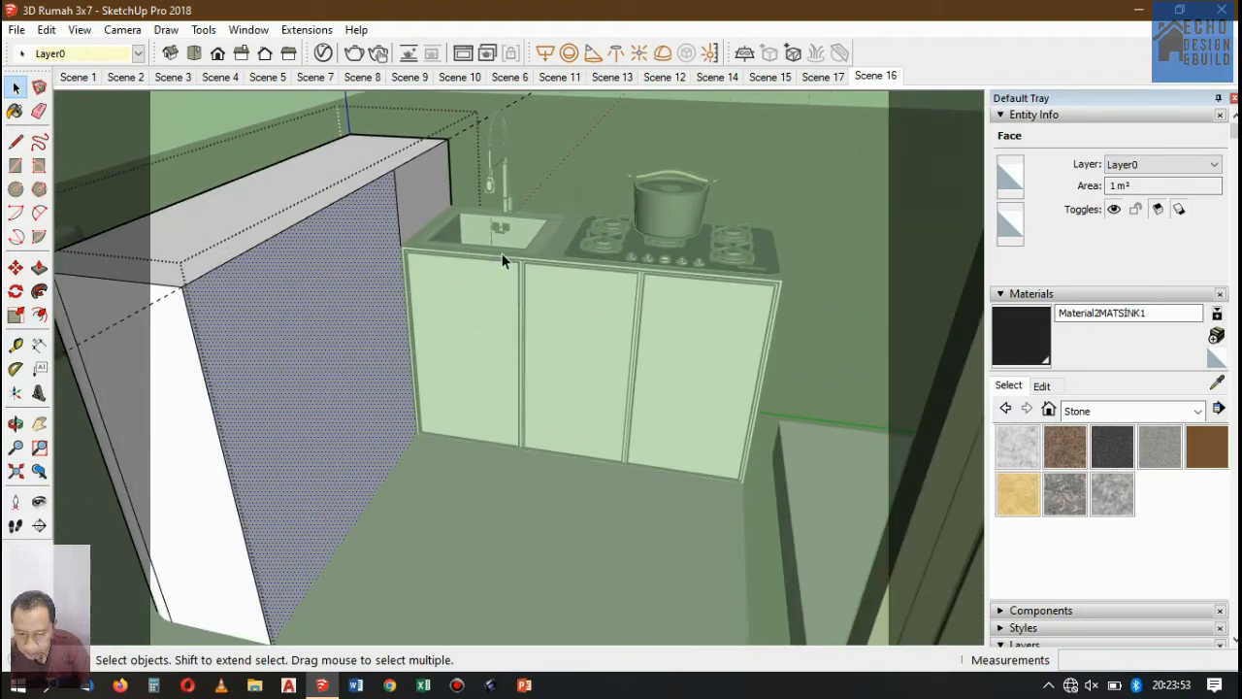
scroll(453, 292, "down", 3)
scroll(479, 221, "up", 1)
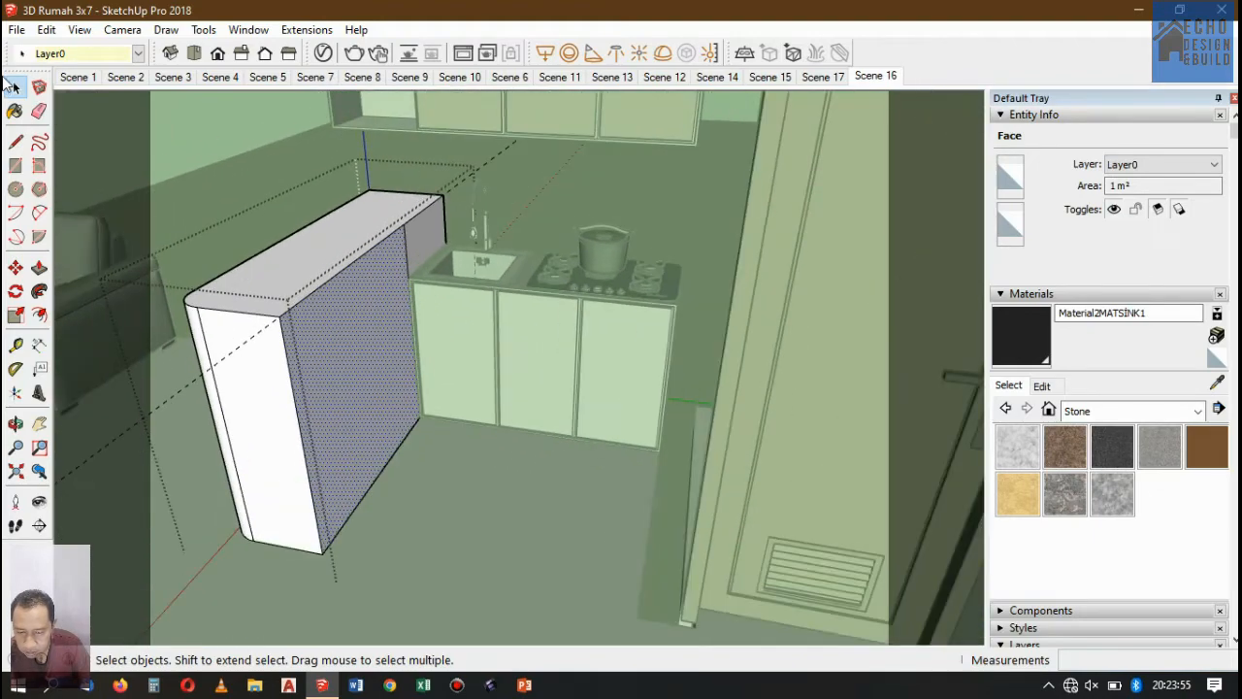
Leave the counter block group, sample the Laminate_C02_120cm material from an upper cabinet door, and open the sink base cabinet for editing.
left_click(622, 330)
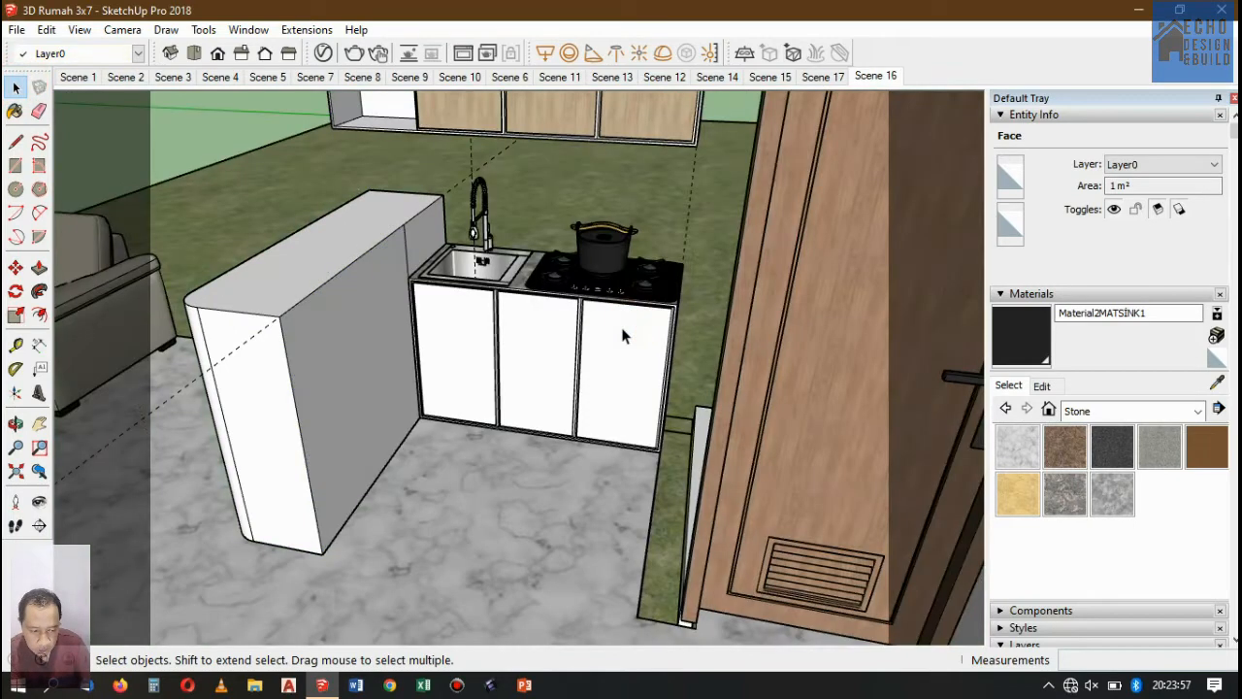
left_click(1216, 382)
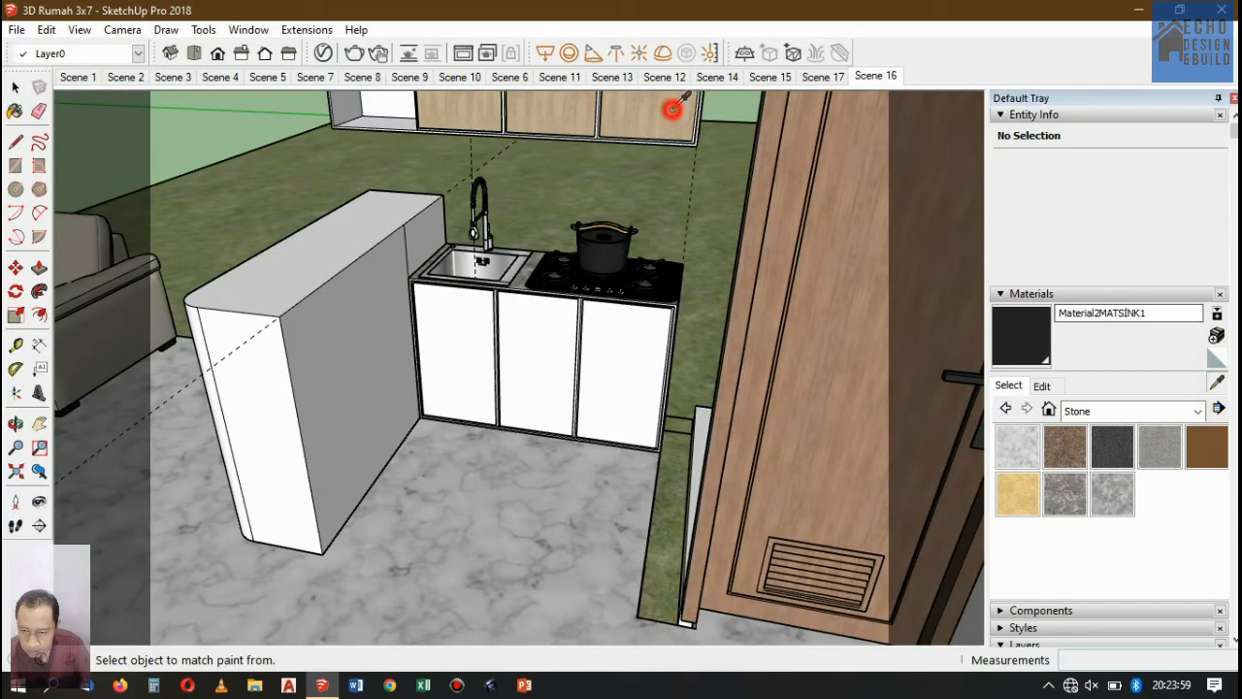
left_click(656, 124)
triple_click(467, 331)
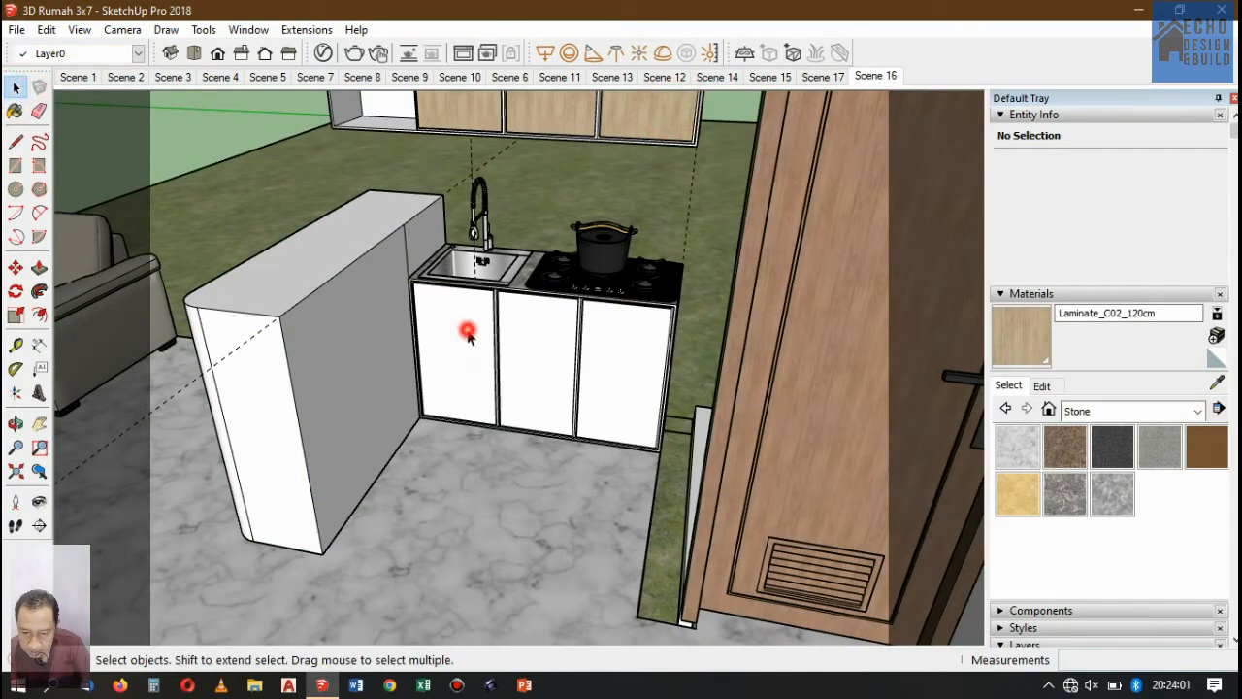
left_click(467, 331)
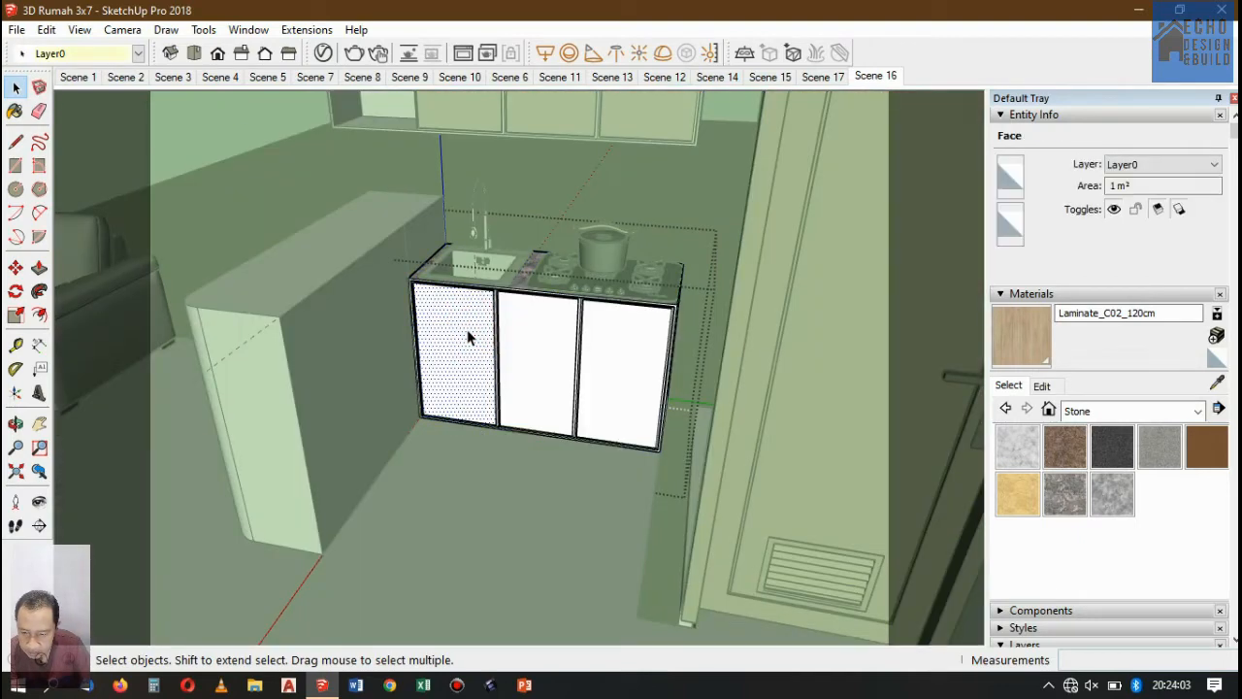
Paint the three base cabinet doors with Laminate_C02_120cm and leave the cabinet group.
left_click(15, 111)
left_click(457, 313)
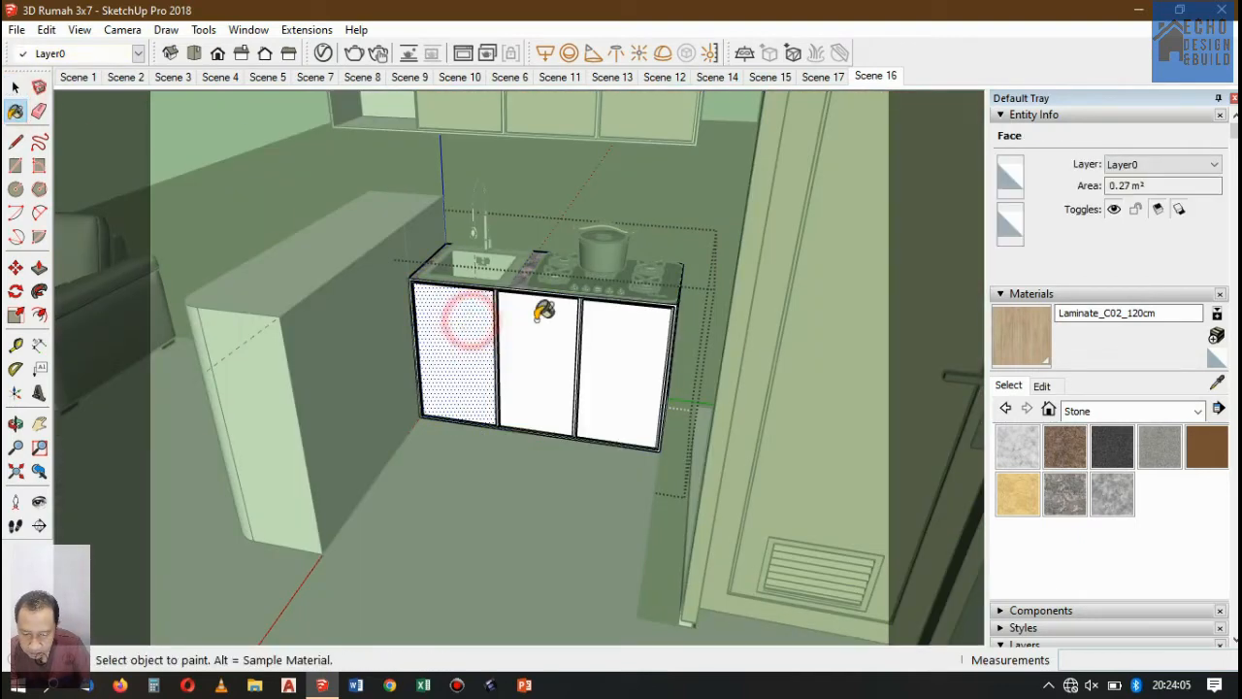
left_click(536, 323)
left_click(626, 340)
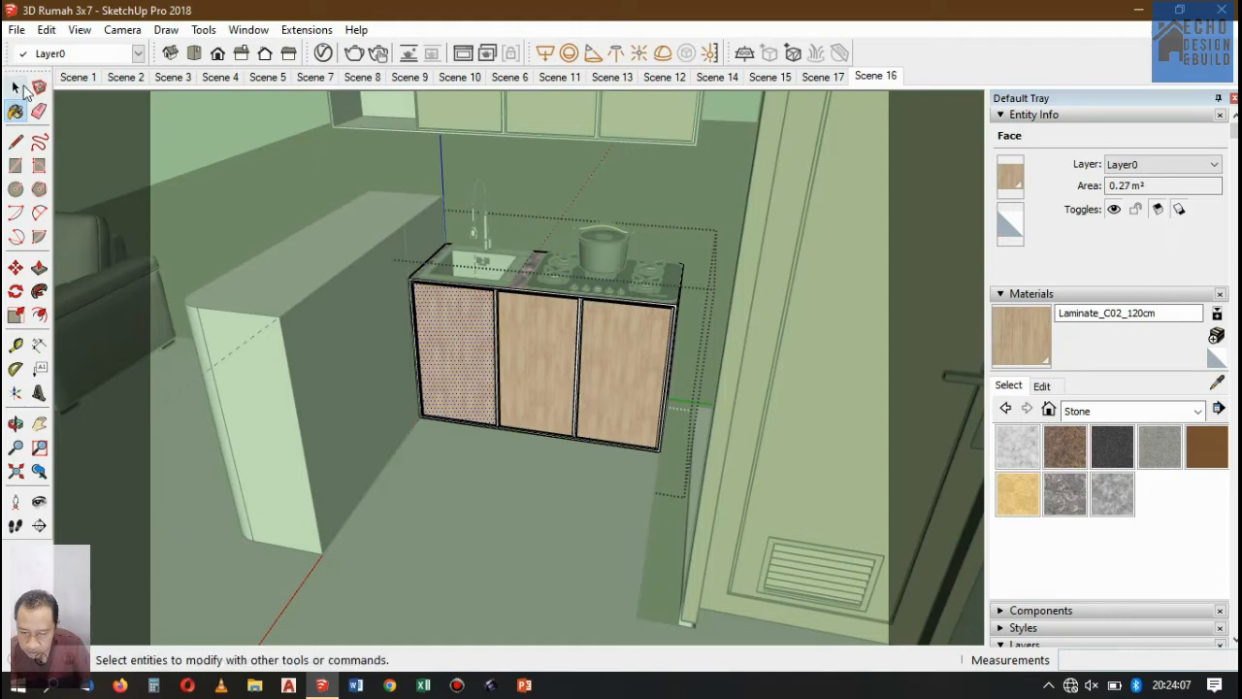
left_click(16, 87)
left_click(534, 437)
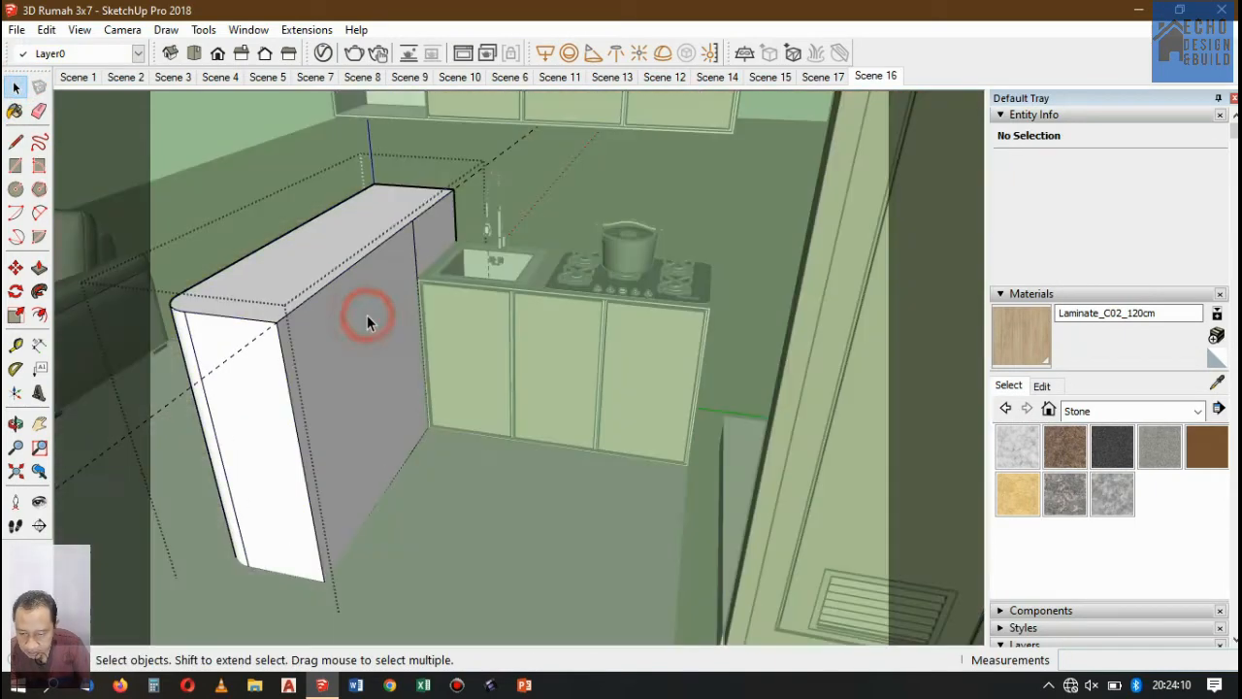
Open the counter block group and offset its square kitchen-side face inward by 0.01 m.
triple_click(366, 314)
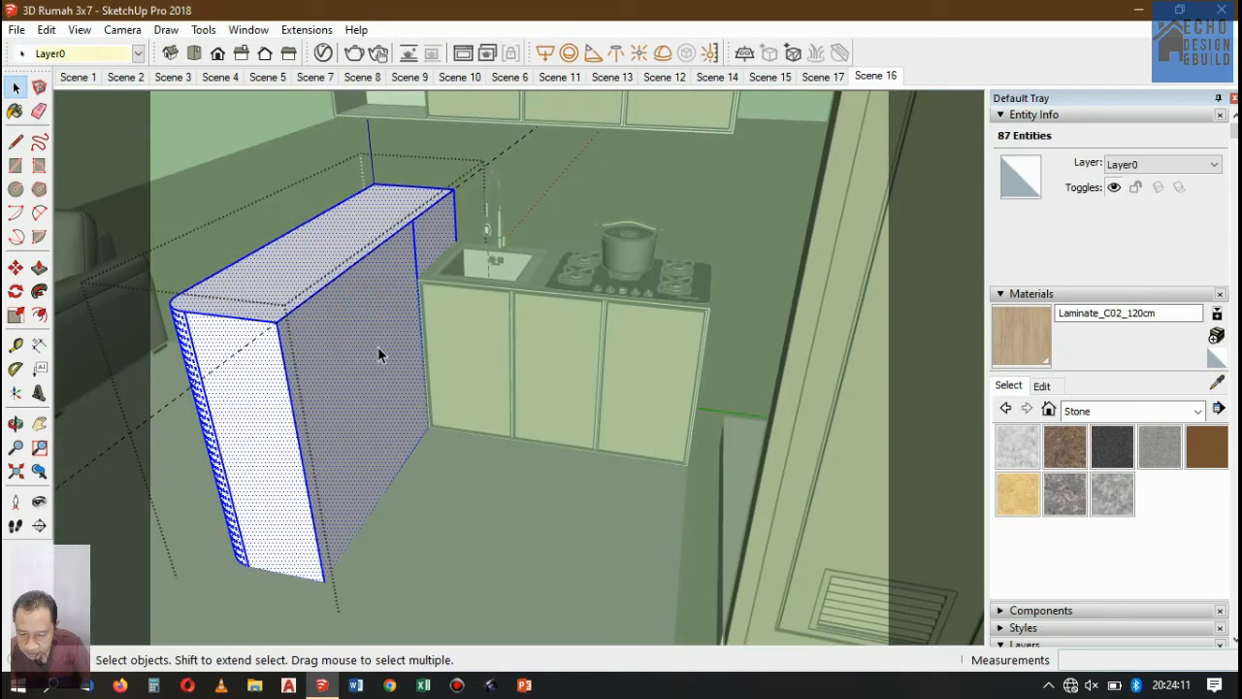
left_click(379, 340)
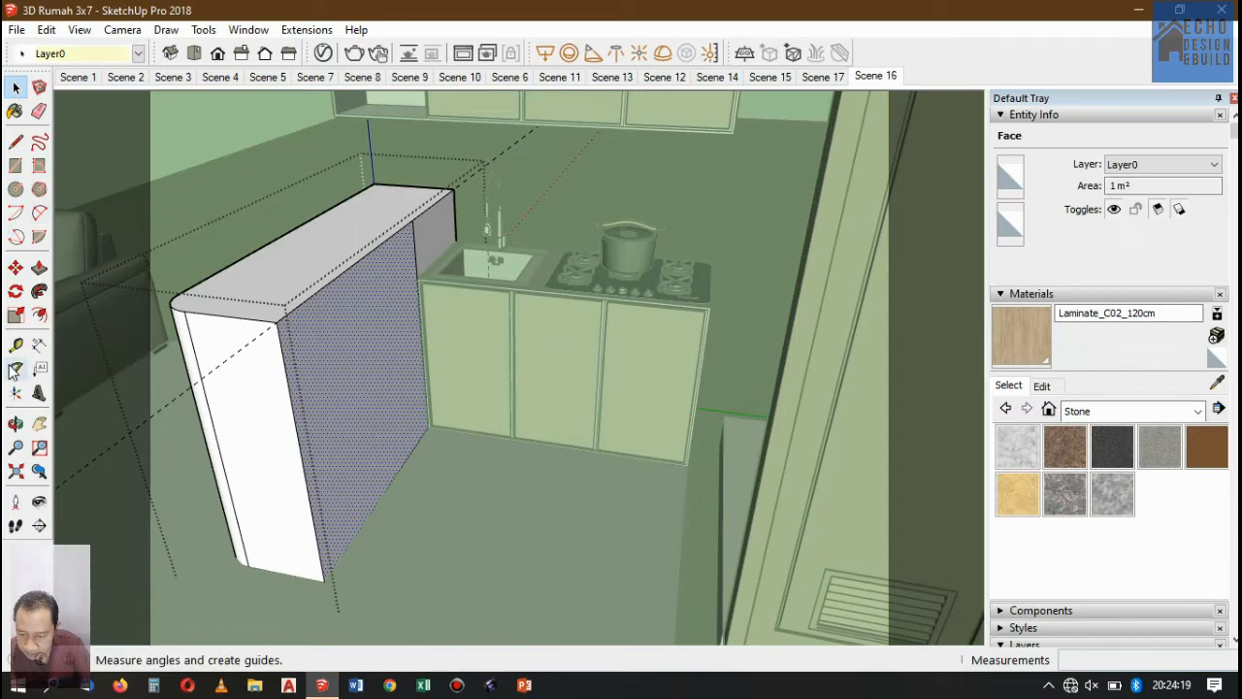
left_click(39, 314)
scroll(369, 311, "up", 2)
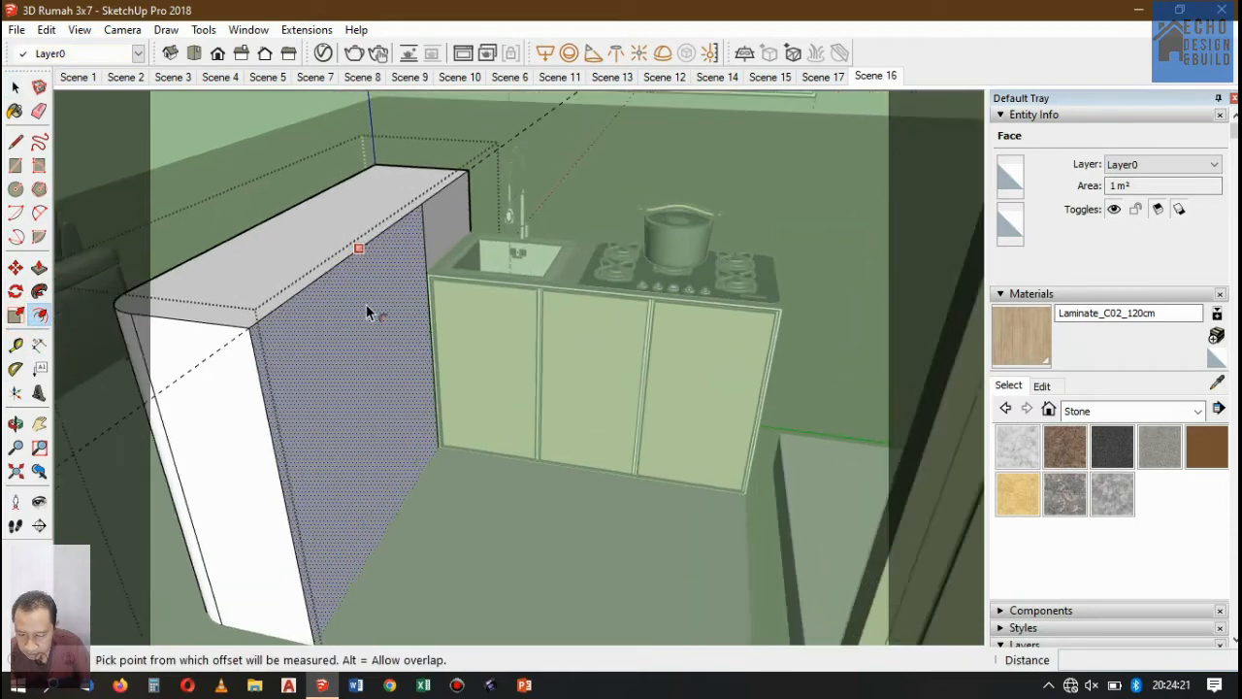
left_click(377, 289)
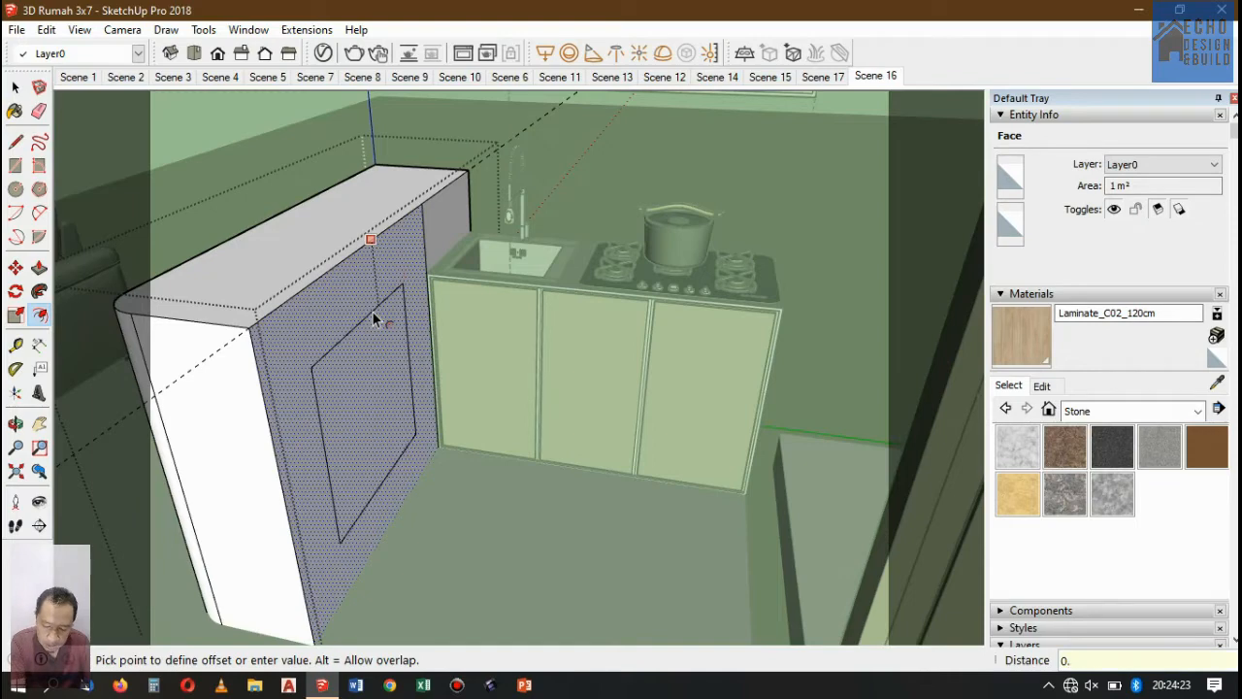
type("0.01")
key("Return")
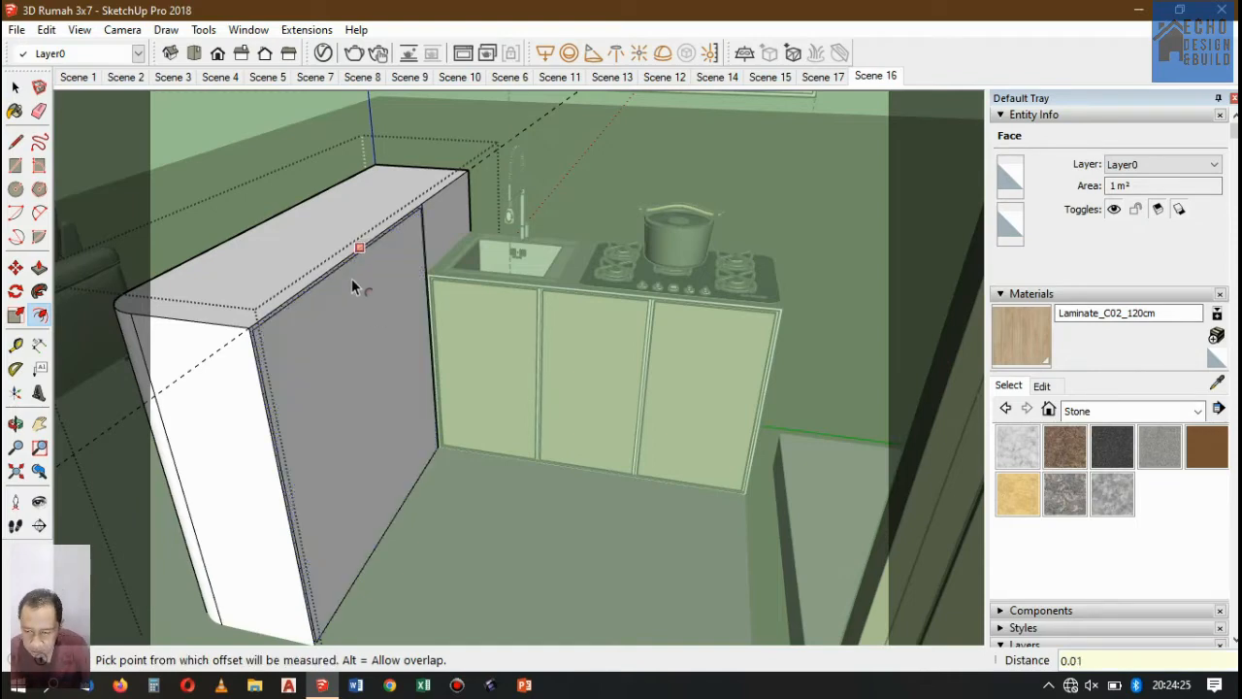
scroll(351, 279, "up", 1)
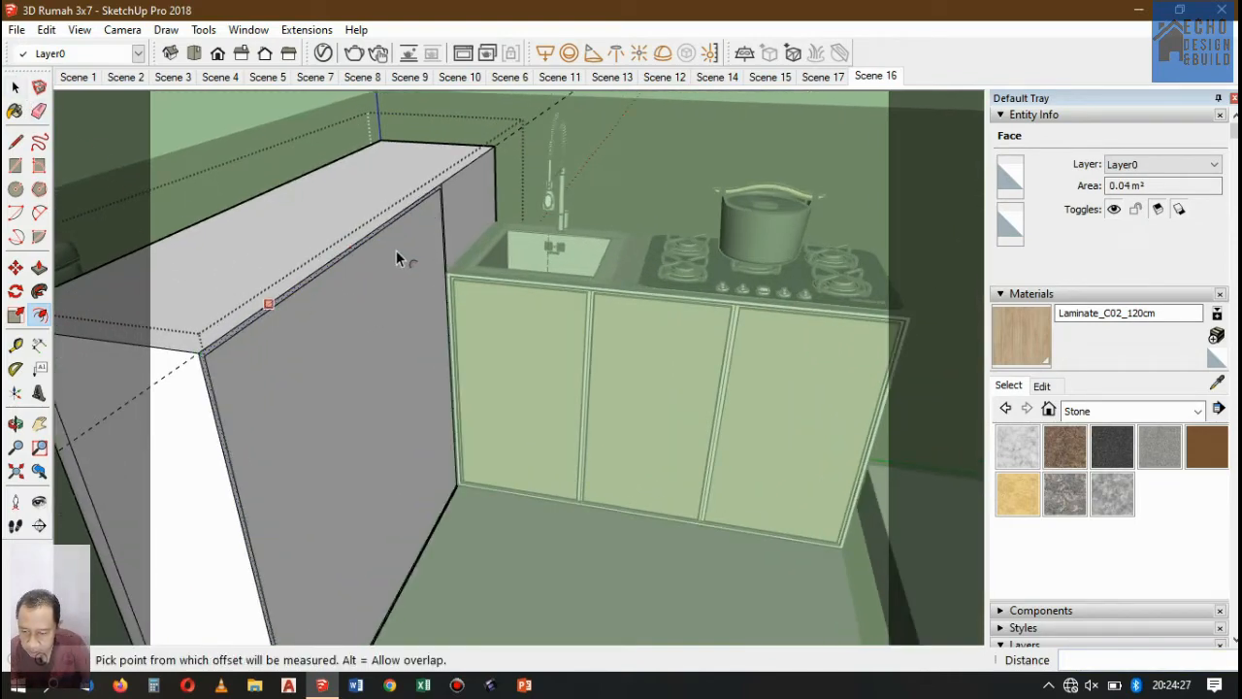
Measure the length of the kitchen-side inner panel's upper edge from corner to corner.
left_click(16, 344)
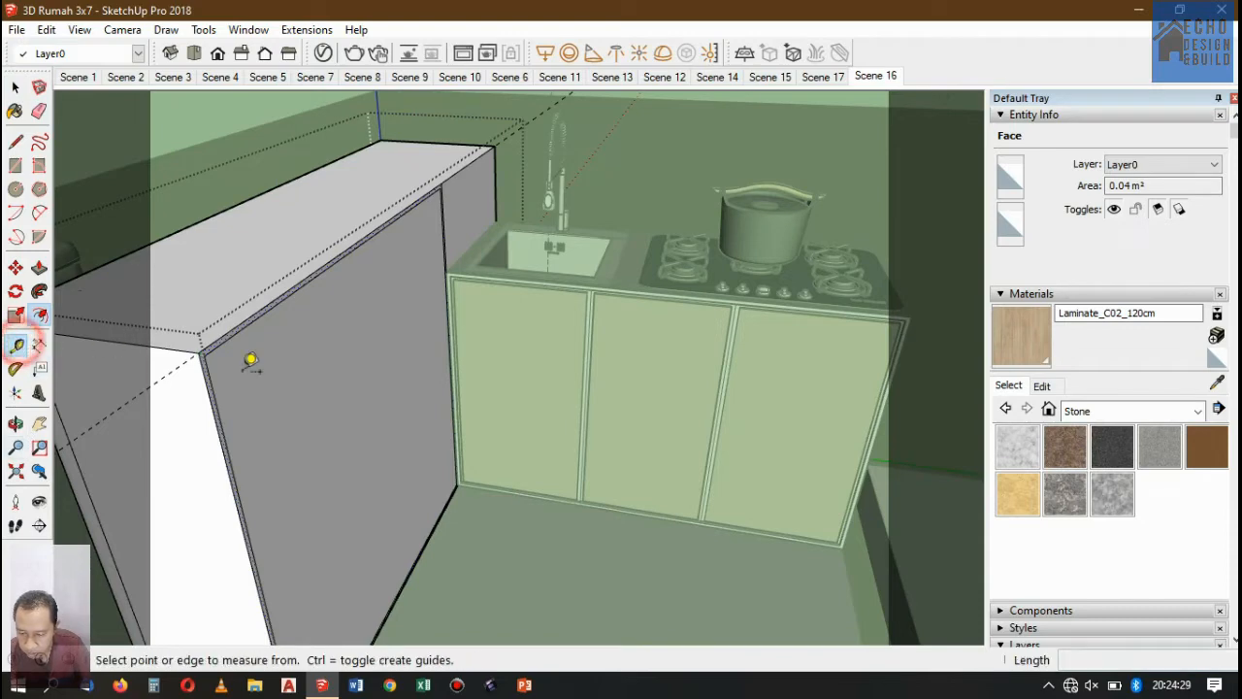
left_click(205, 355)
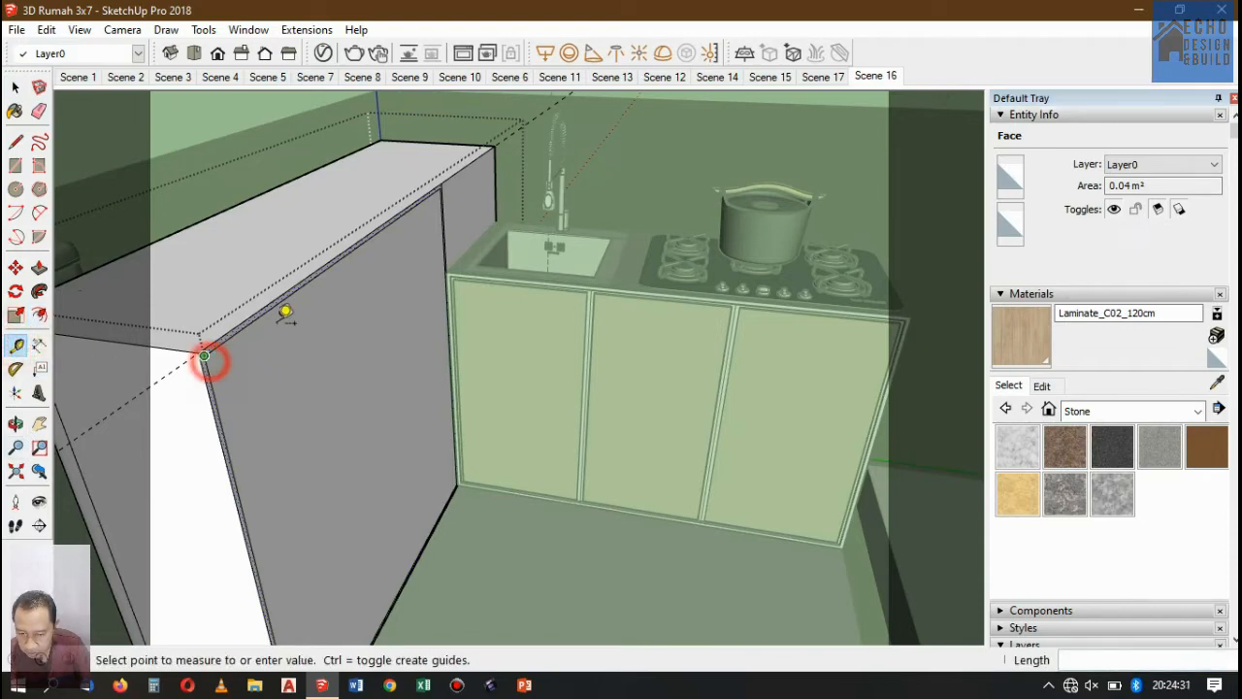
left_click(443, 192)
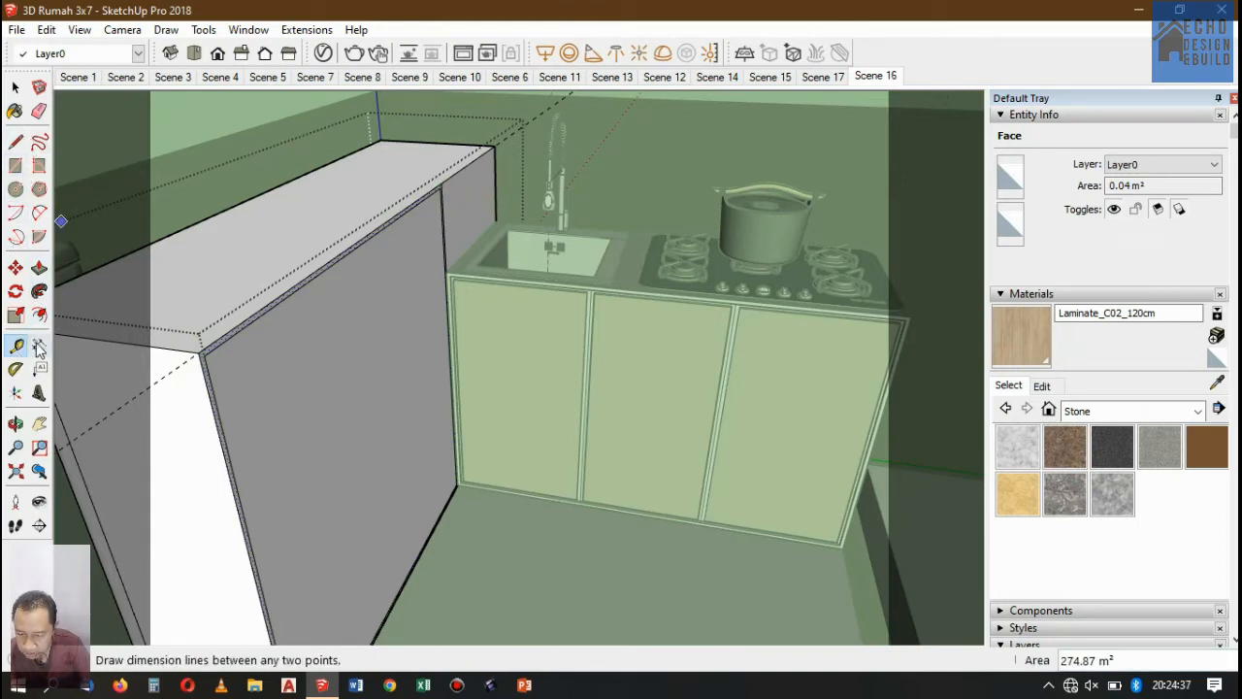
left_click(204, 355)
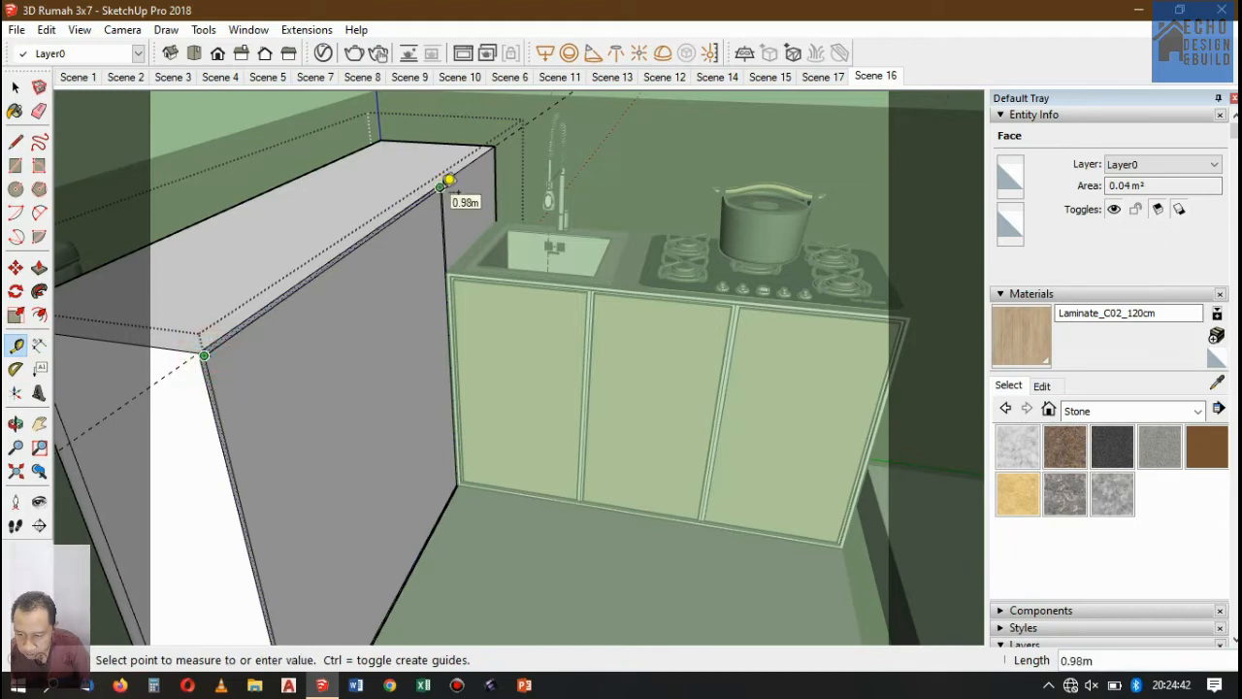
left_click(15, 87)
Try to split the kitchen-side inner panel with a line from its upper edge to its lower edge, and undo the line.
left_click(378, 327)
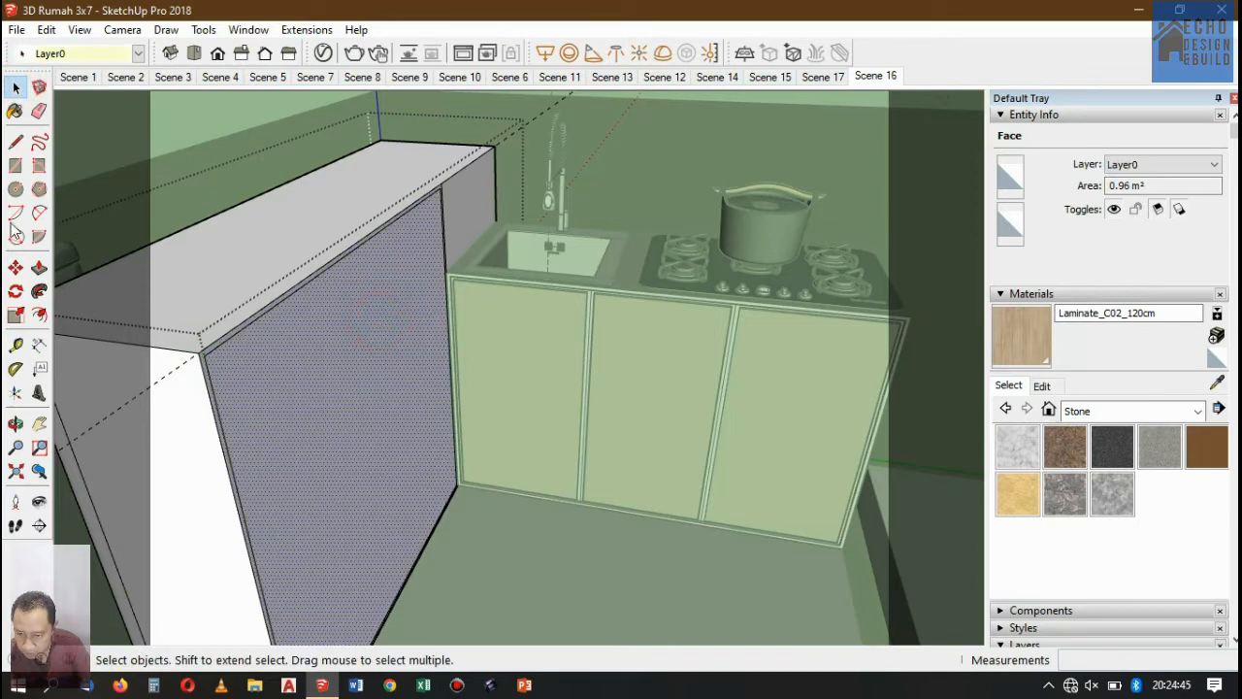
left_click(15, 142)
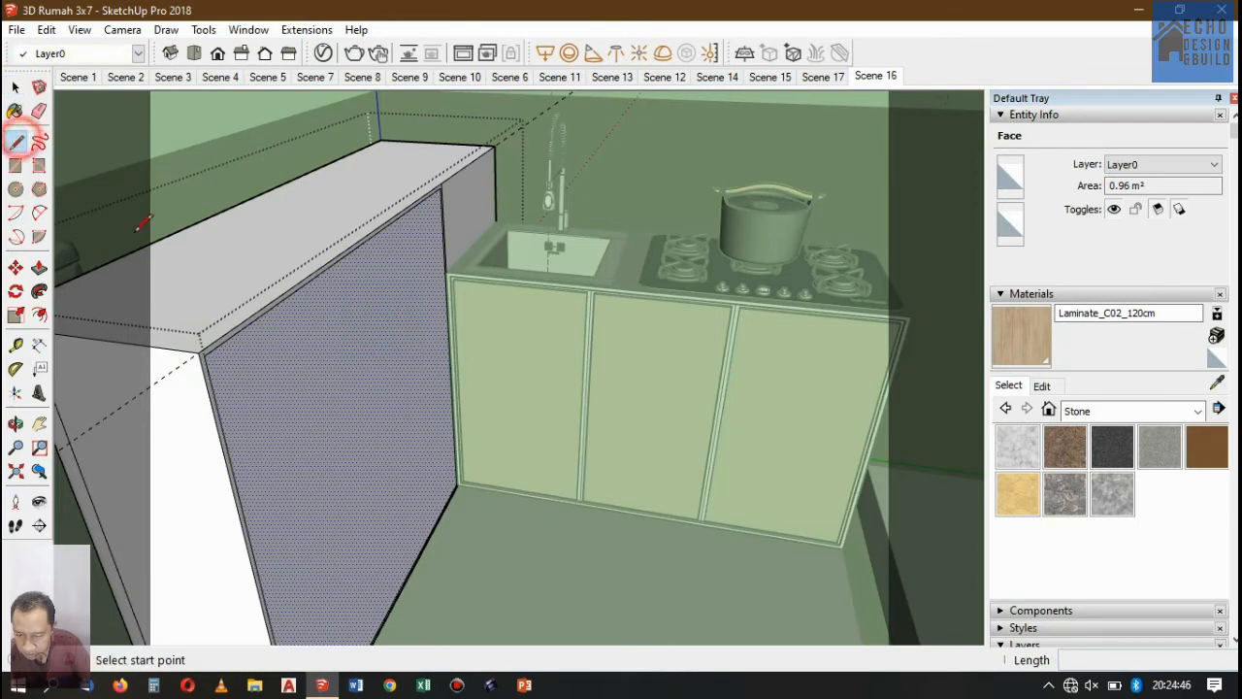
left_click(333, 263)
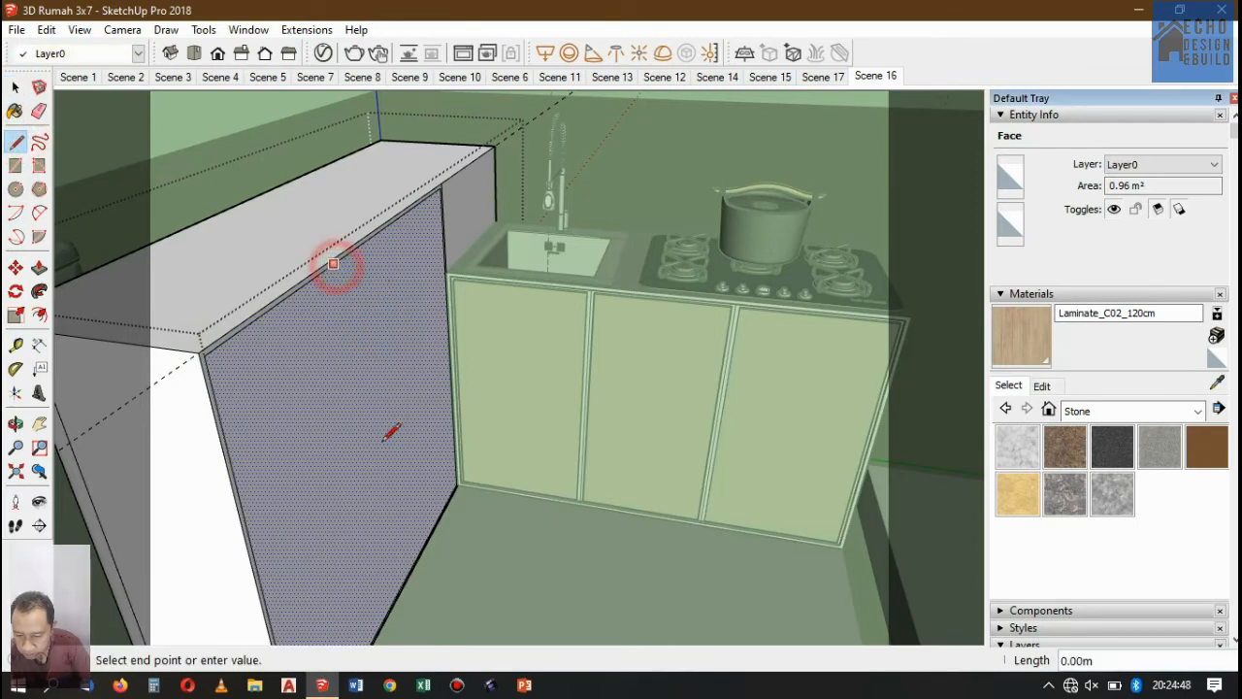
left_click(395, 587)
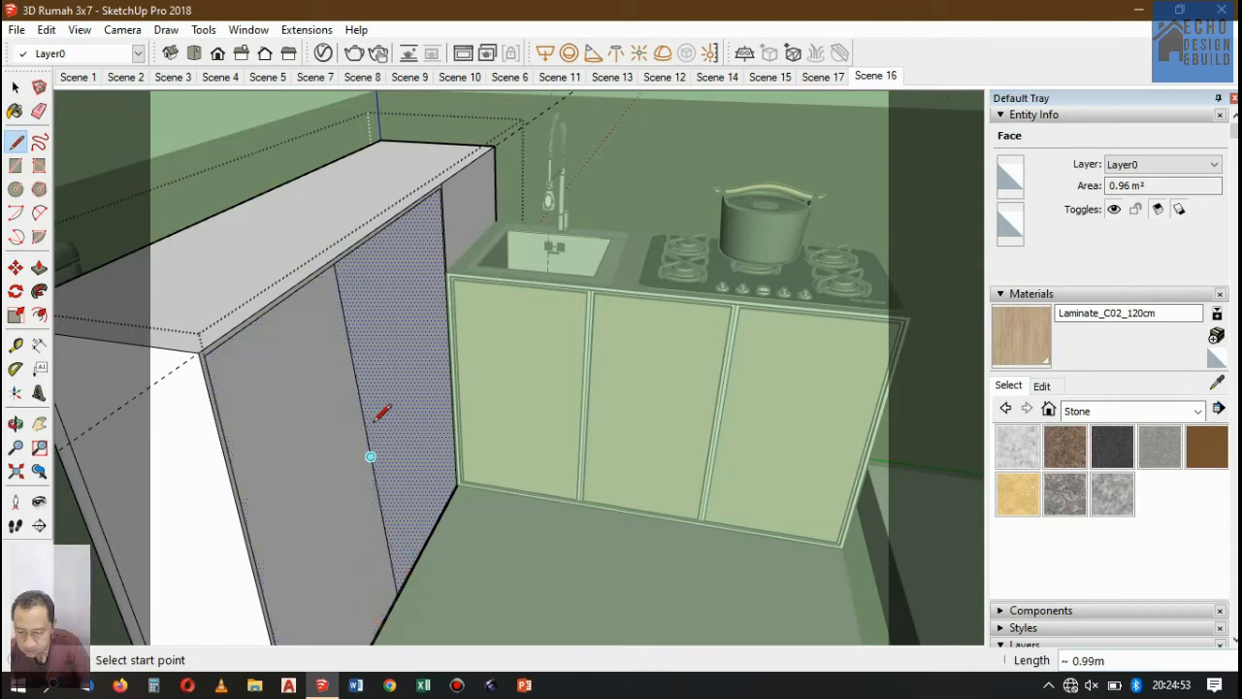
scroll(376, 377, "down", 4)
scroll(340, 444, "up", 1)
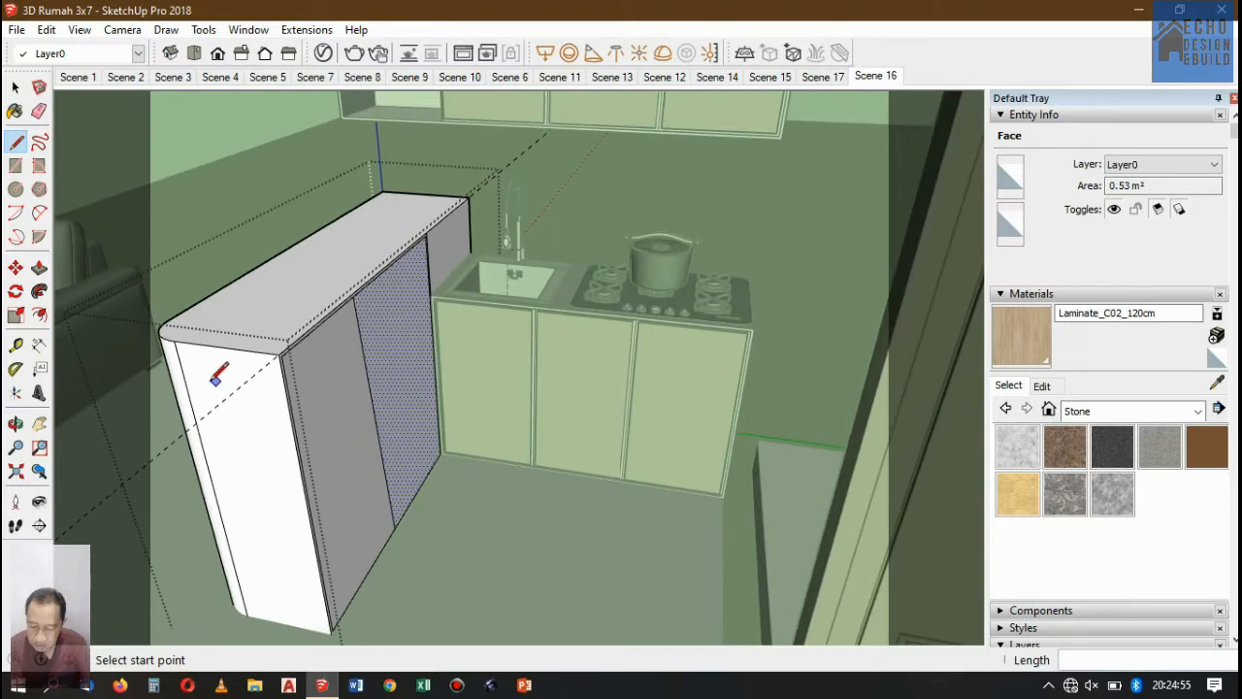
key("ctrl+z")
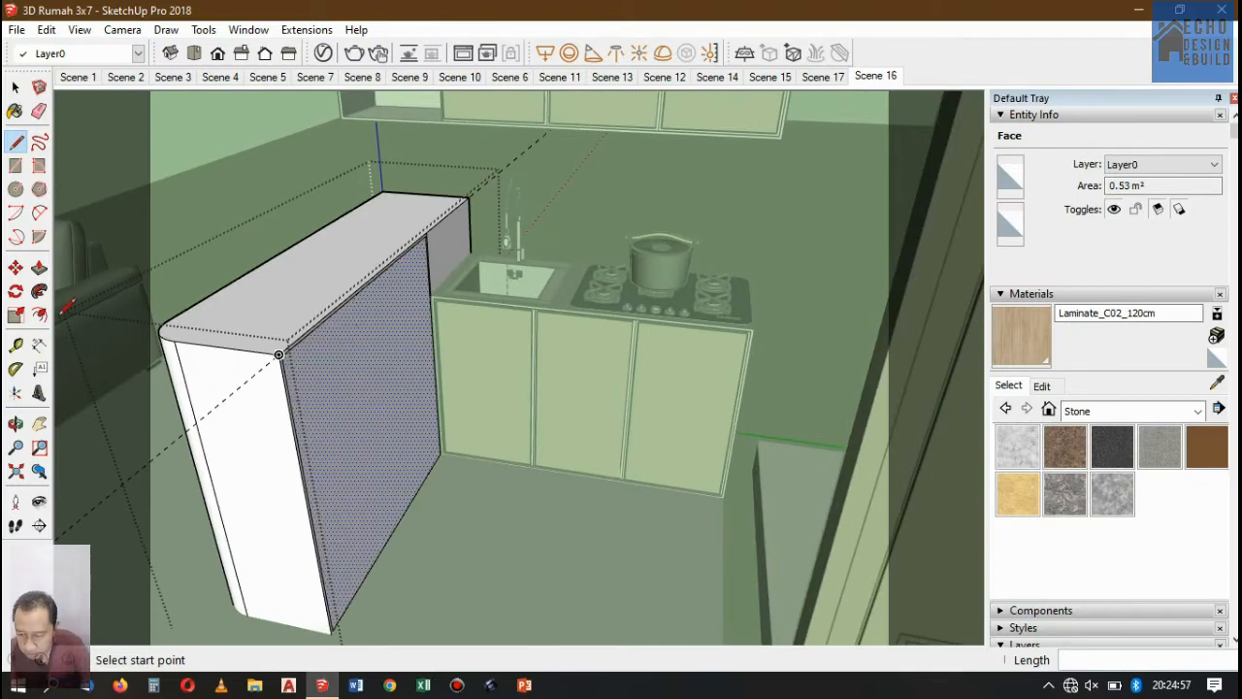
Draw a vertical 0.98 m line between the midpoints of the inner panel's upper and lower edges, dividing it into two doors.
left_click(15, 424)
left_click_drag(349, 438, 229, 349)
left_click_drag(291, 289, 293, 287)
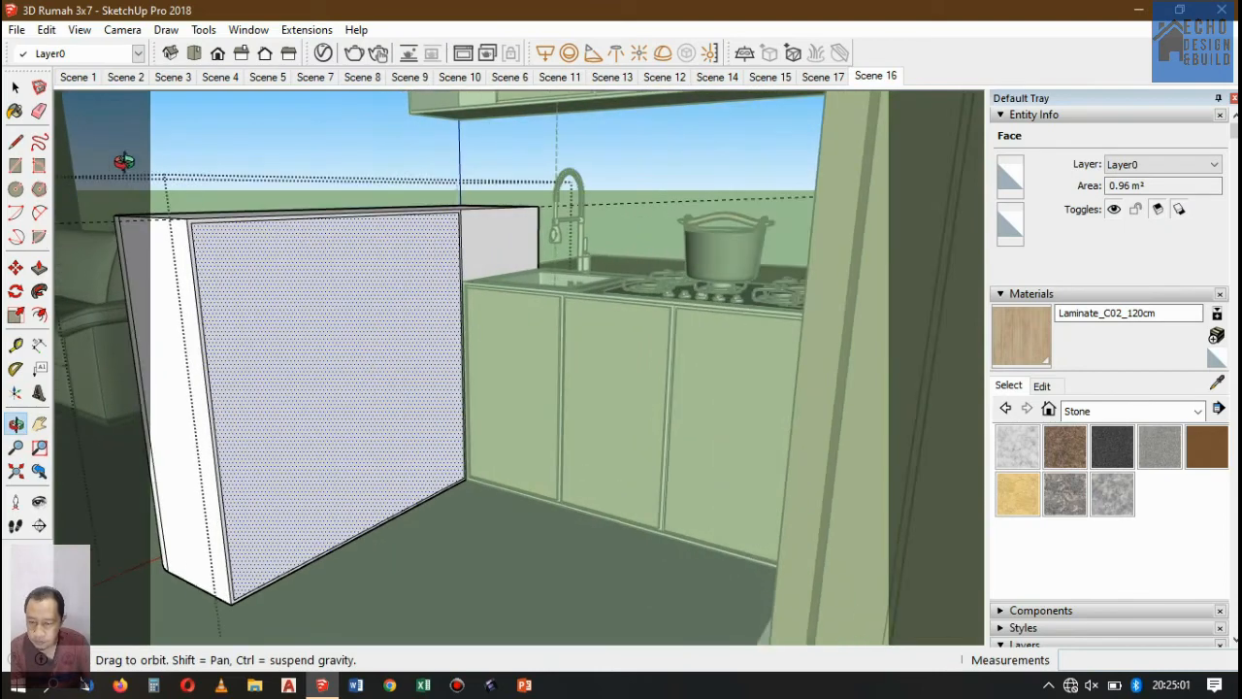
left_click(16, 141)
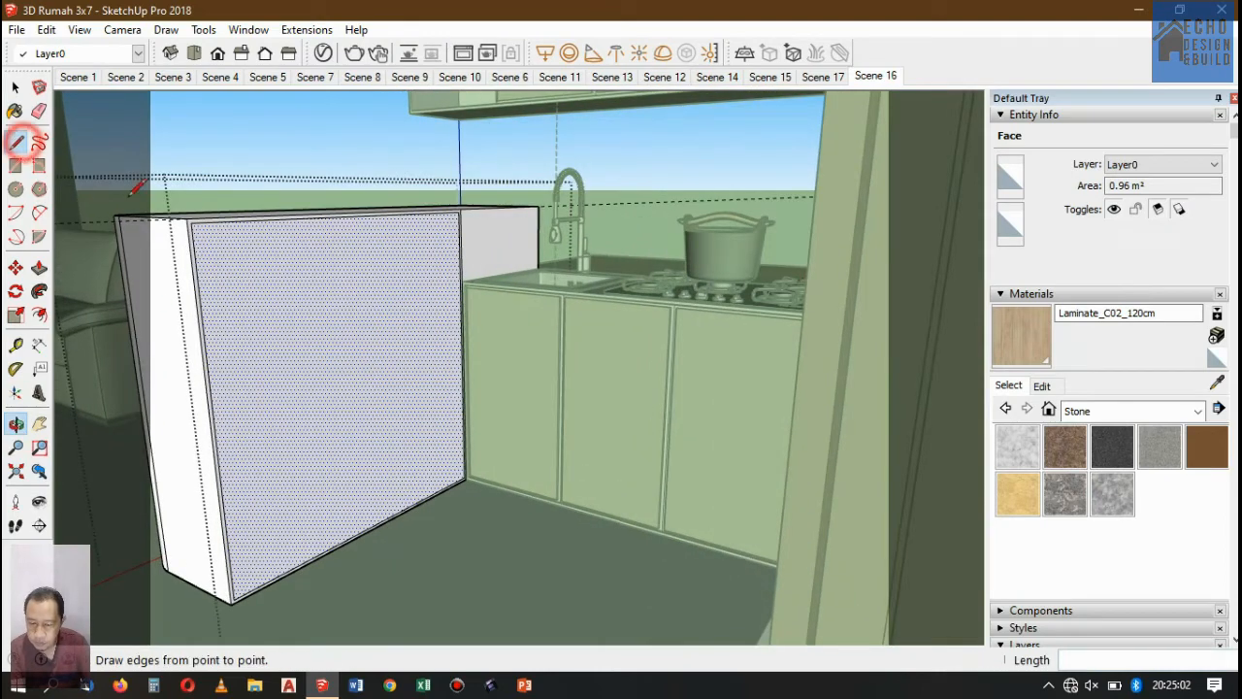
left_click(350, 216)
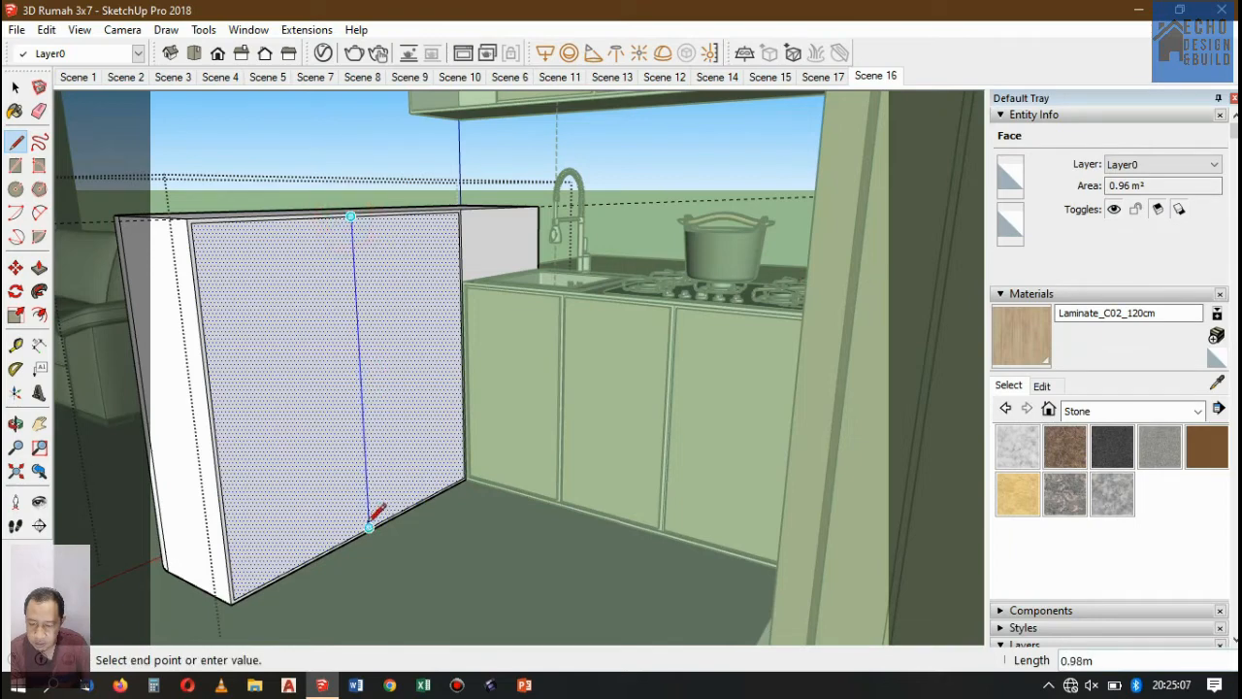
left_click(370, 527)
Offset the door face nearest the sink inward, giving it a thin frame as narrow as the outer frame.
left_click(15, 87)
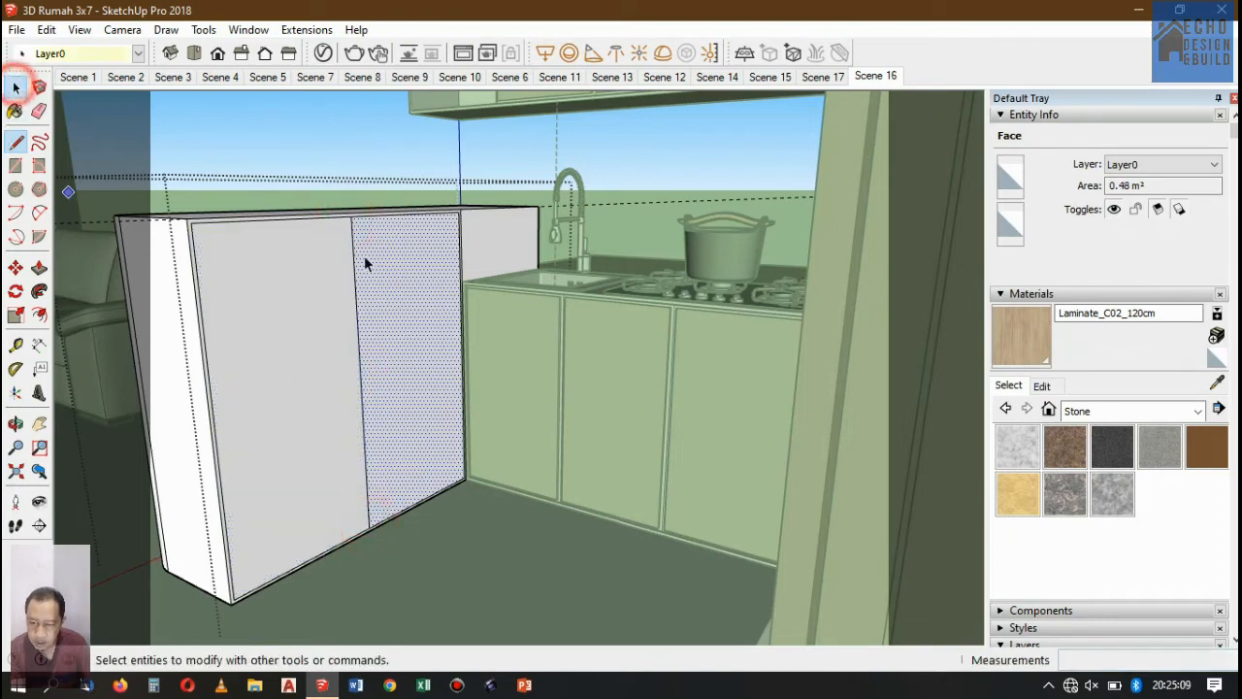
left_click(412, 301)
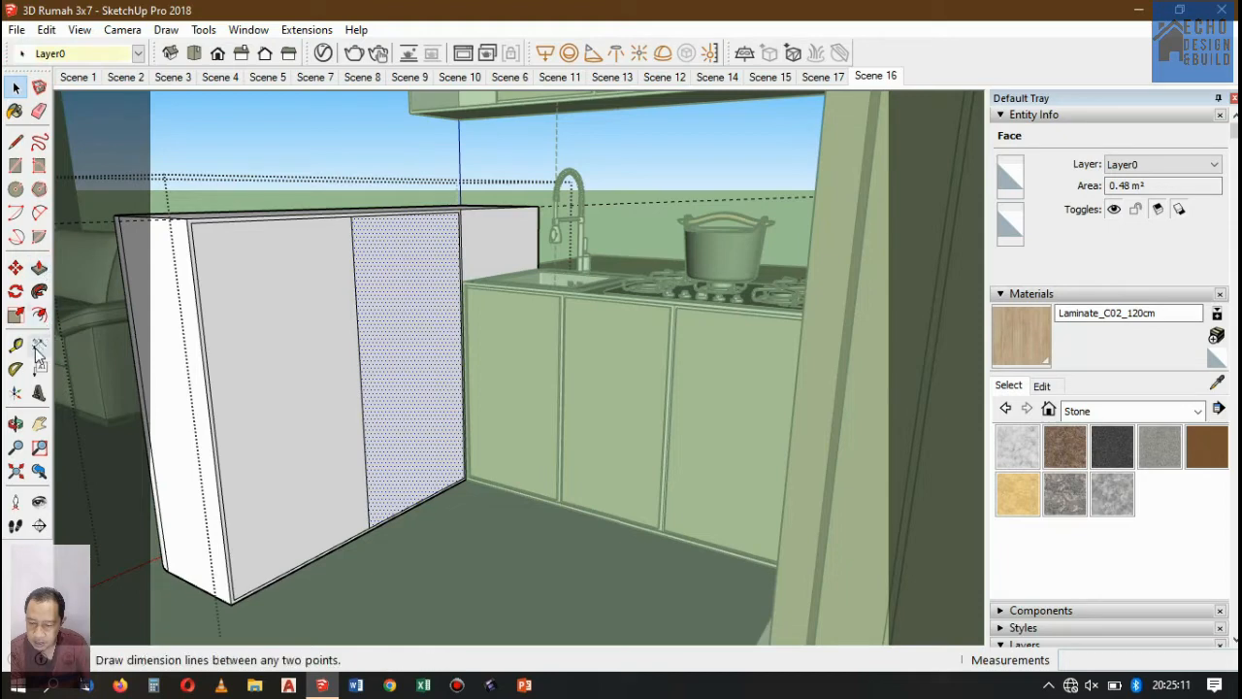
left_click(39, 314)
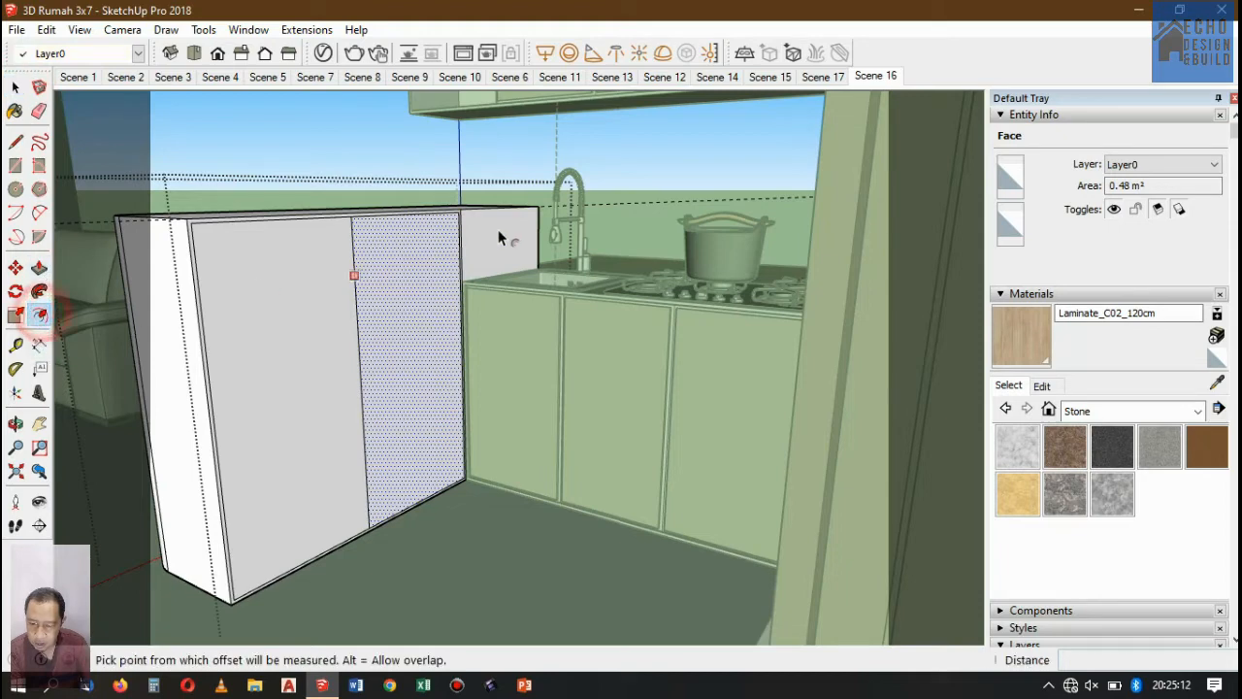
left_click(423, 214)
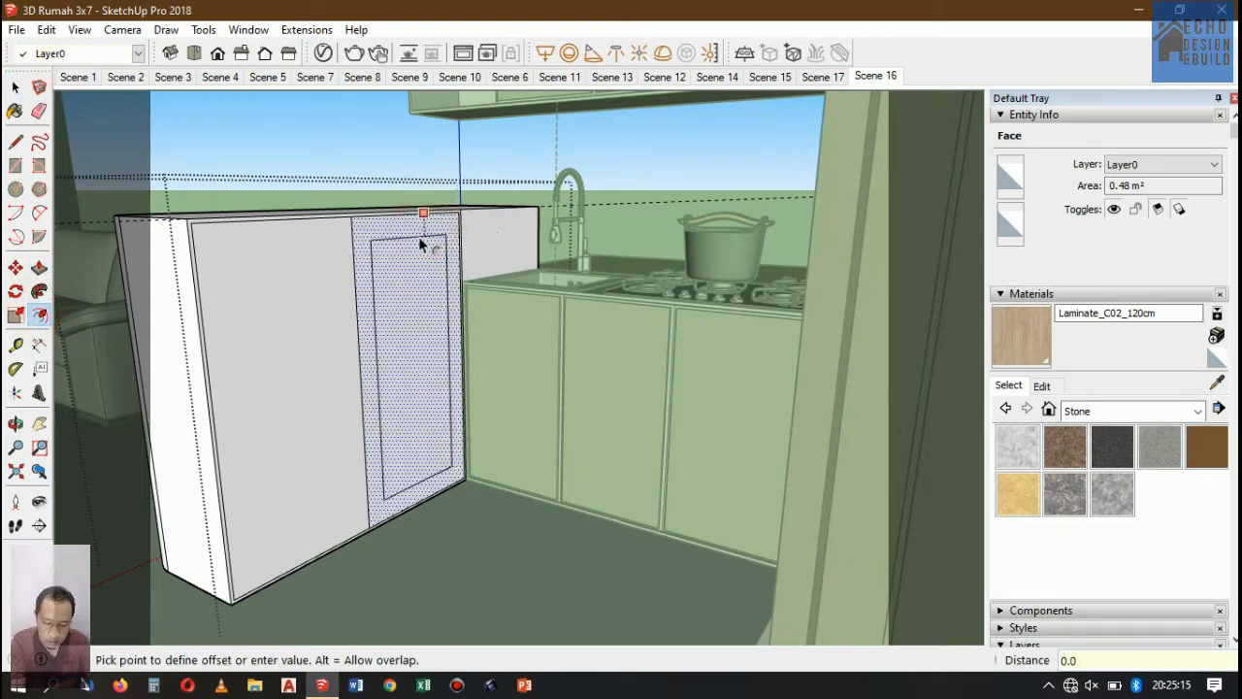
key("Return")
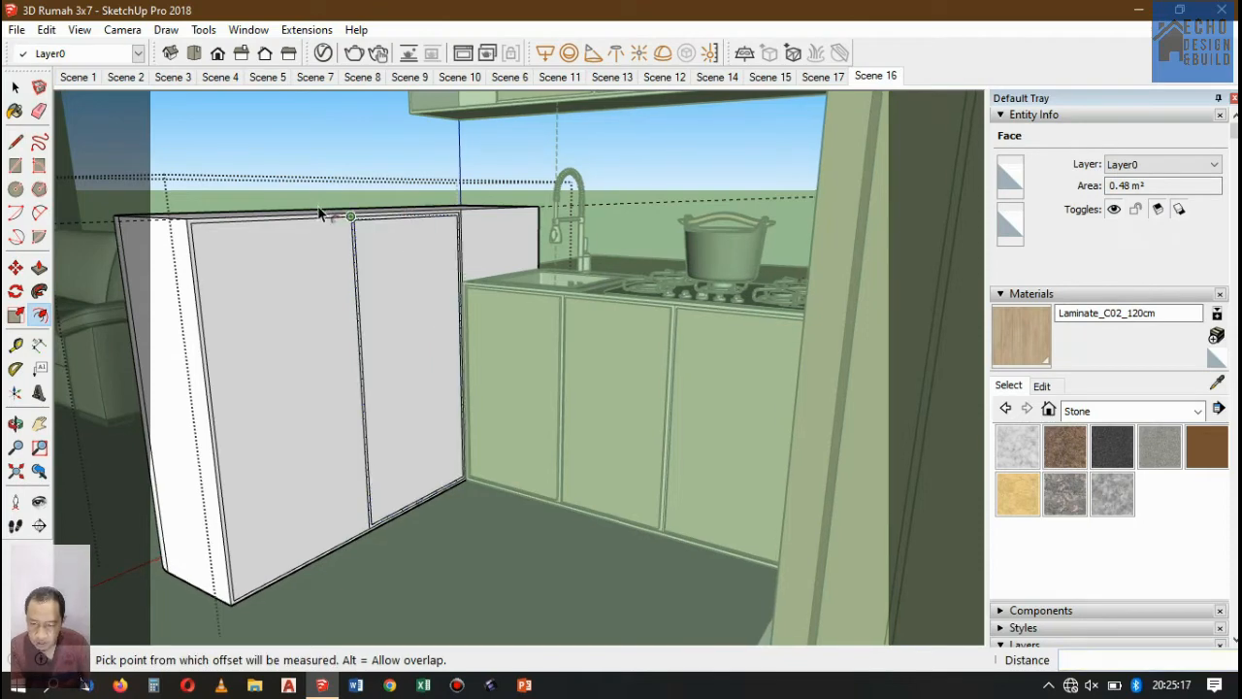
scroll(309, 225, "up", 1)
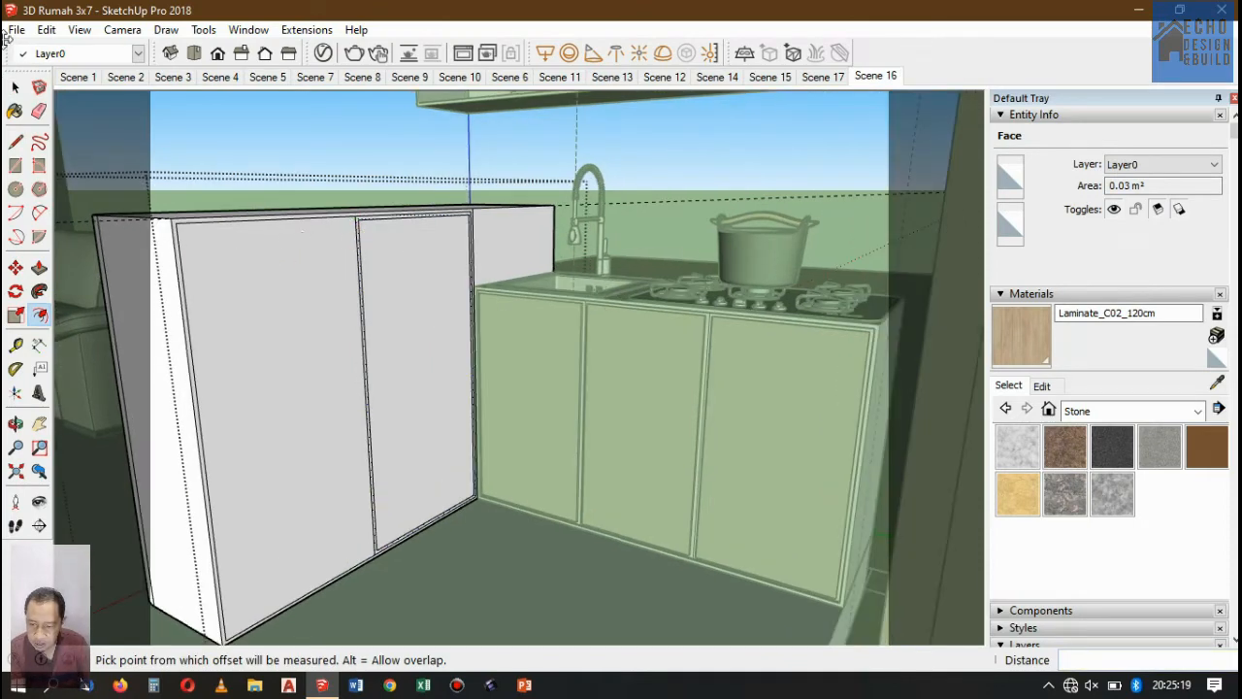
Draw three horizontal 0.49 m lines across the door face farther from the sink, dividing it into four equal drawer fronts.
left_click(16, 87)
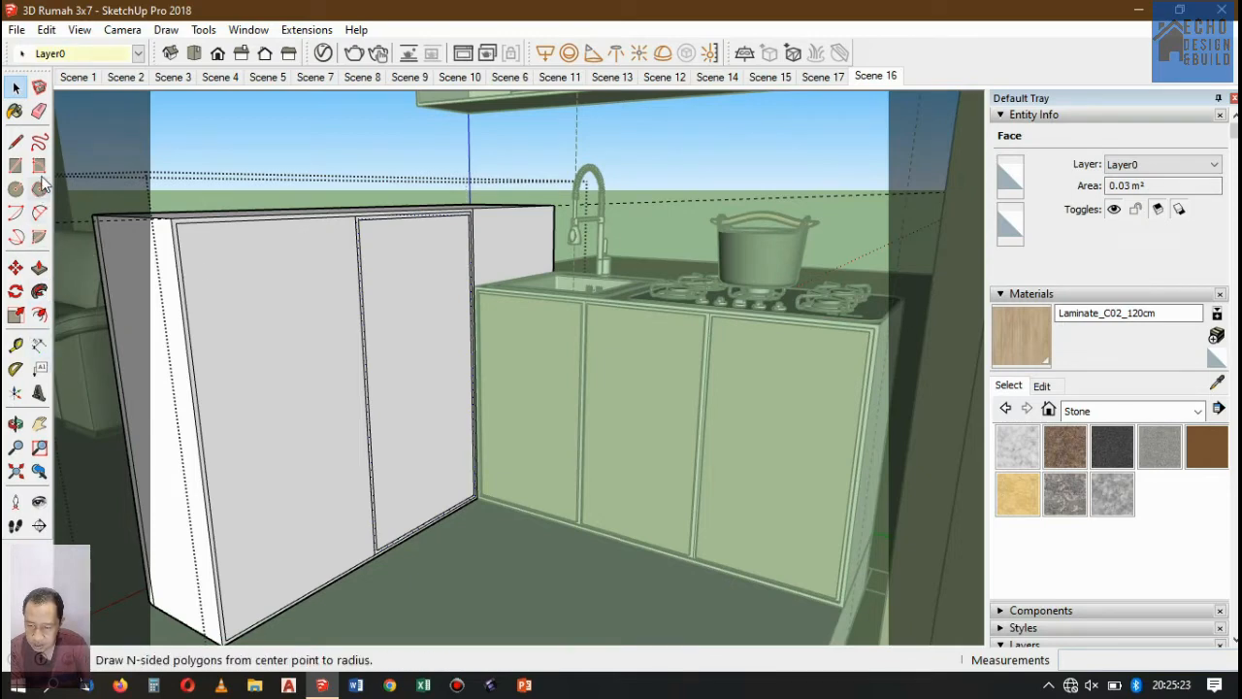
left_click(17, 141)
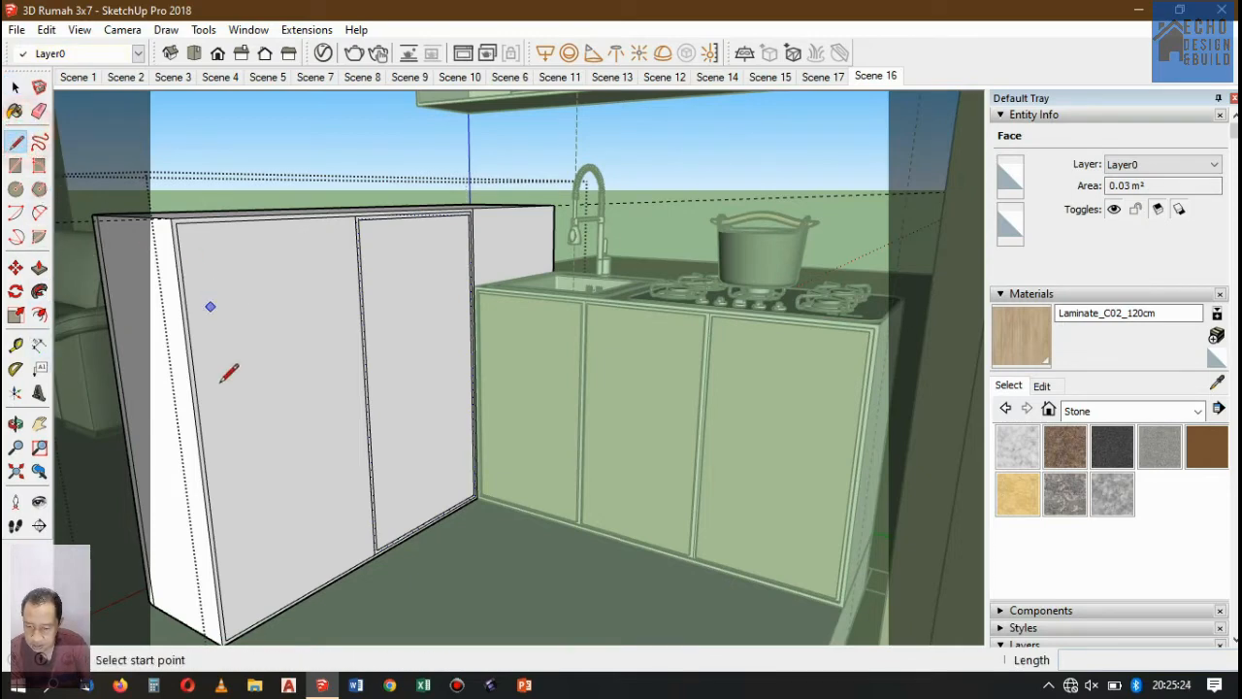
left_click(202, 448)
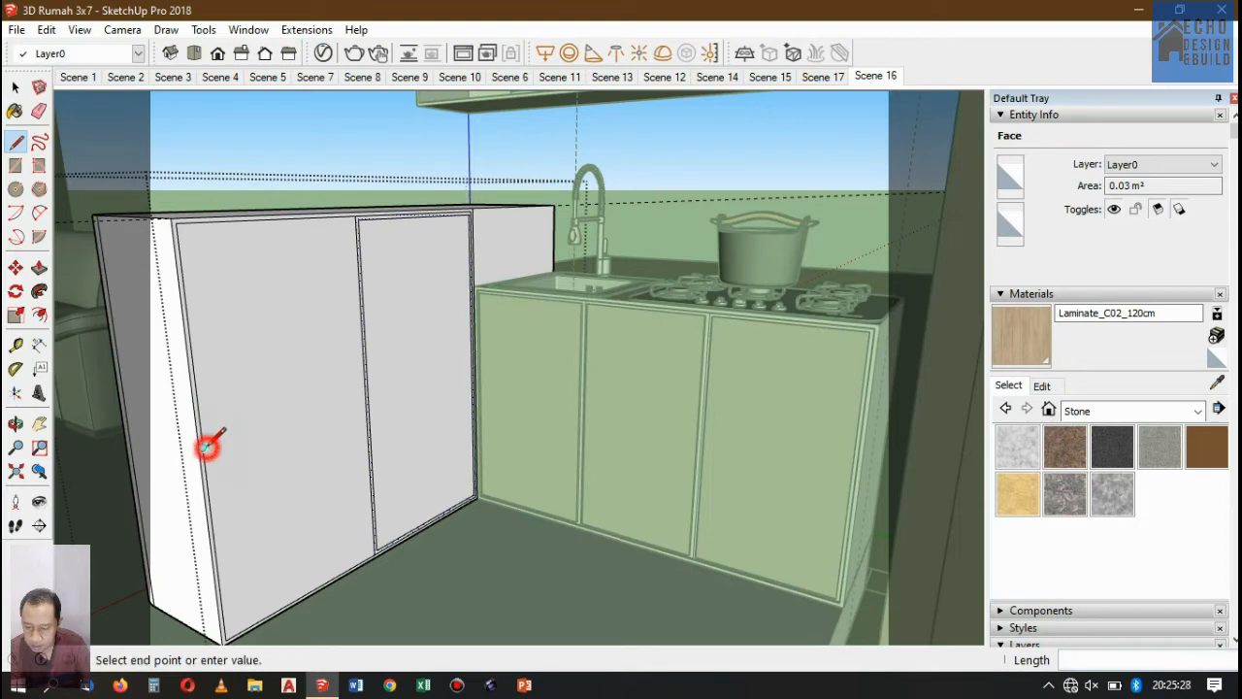
left_click(366, 398)
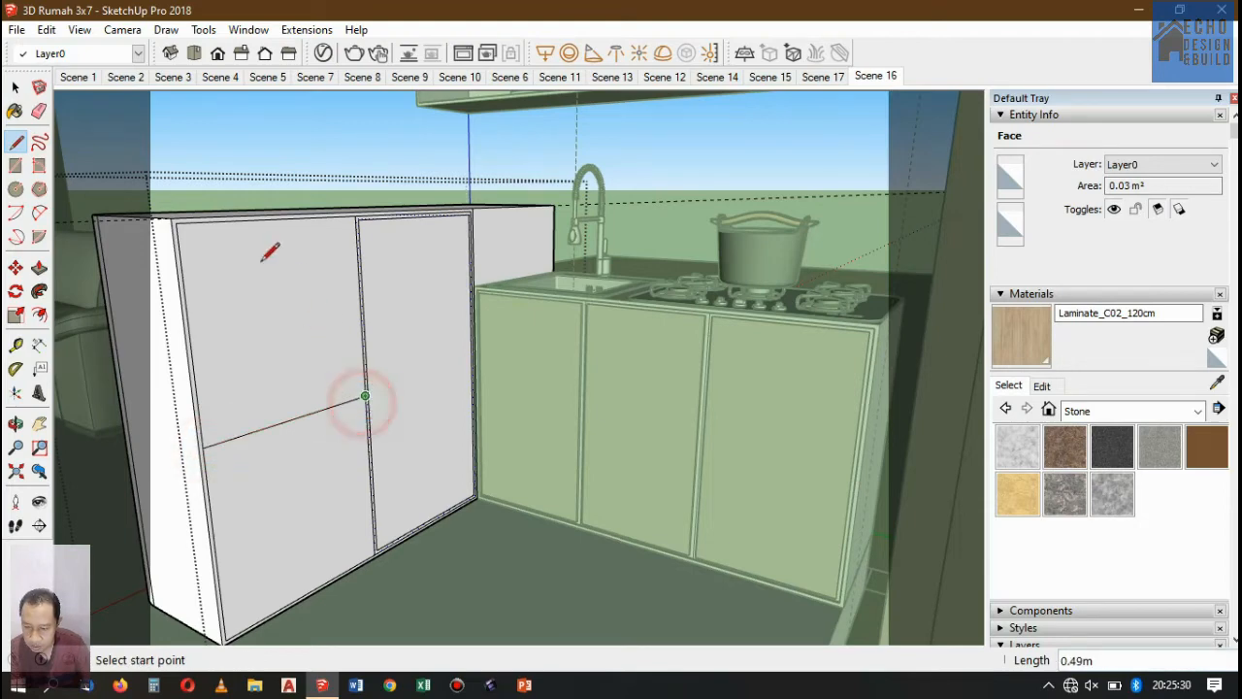
left_click(191, 338)
left_click(360, 310)
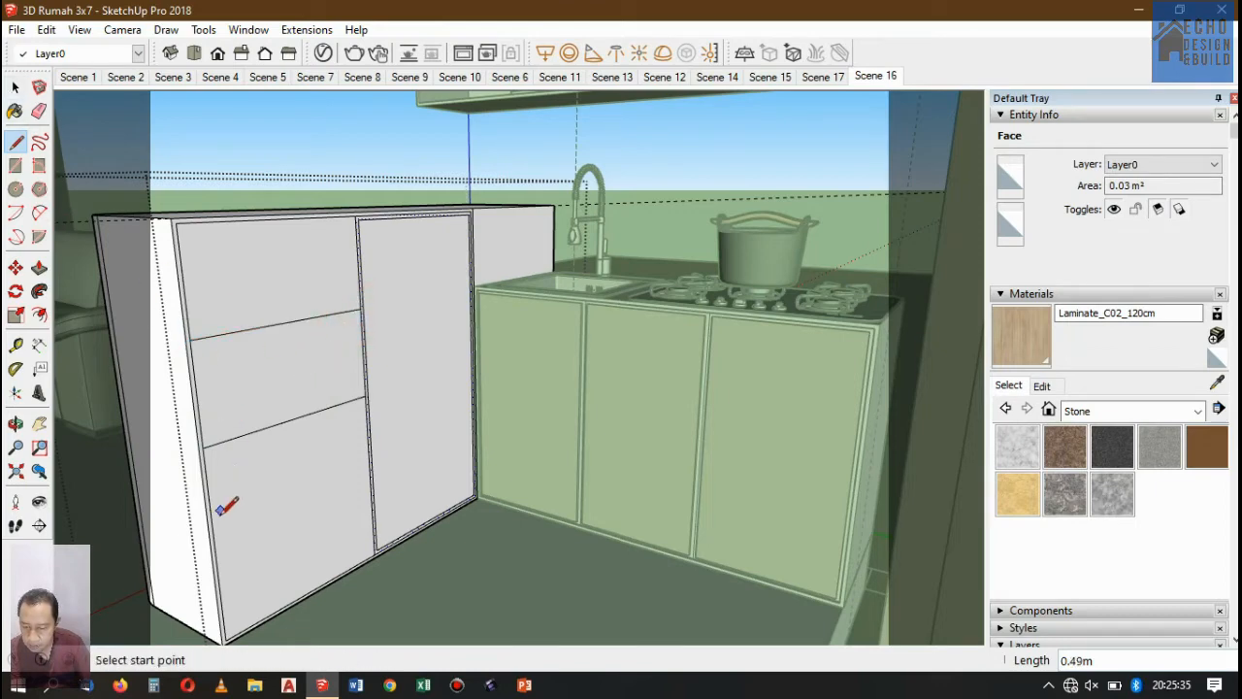
left_click(214, 548)
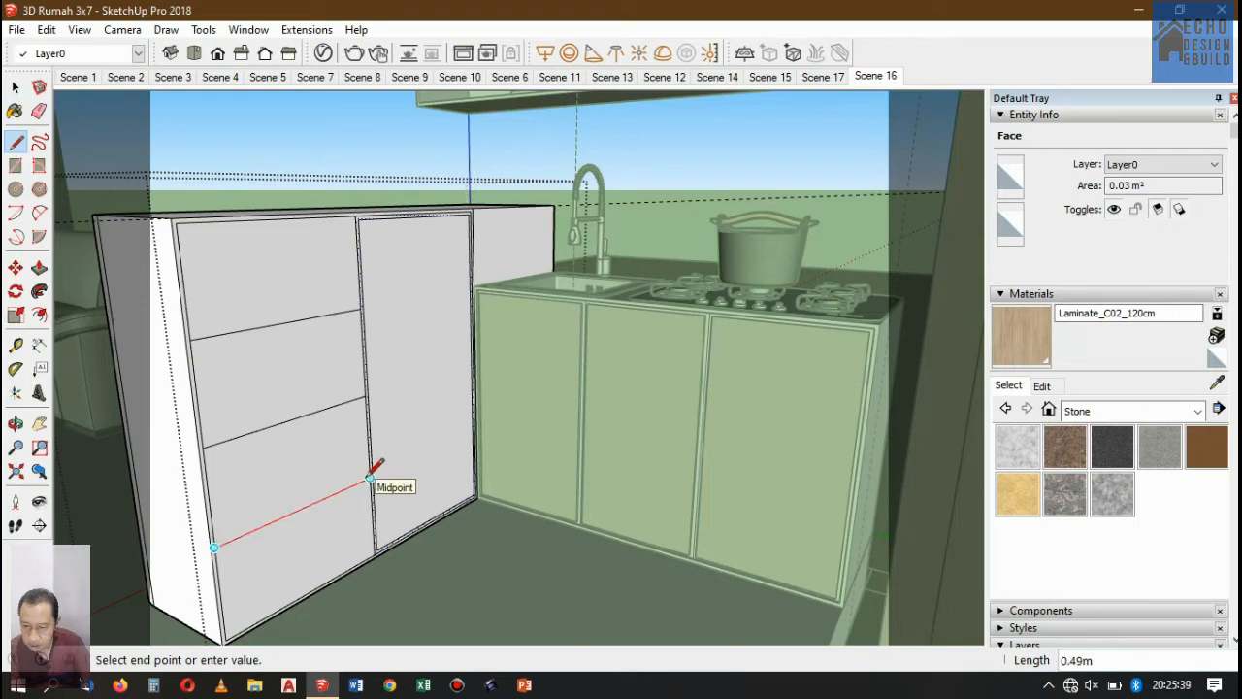
left_click(371, 478)
Offset the top drawer front's face inward by 0.01 m.
left_click(15, 87)
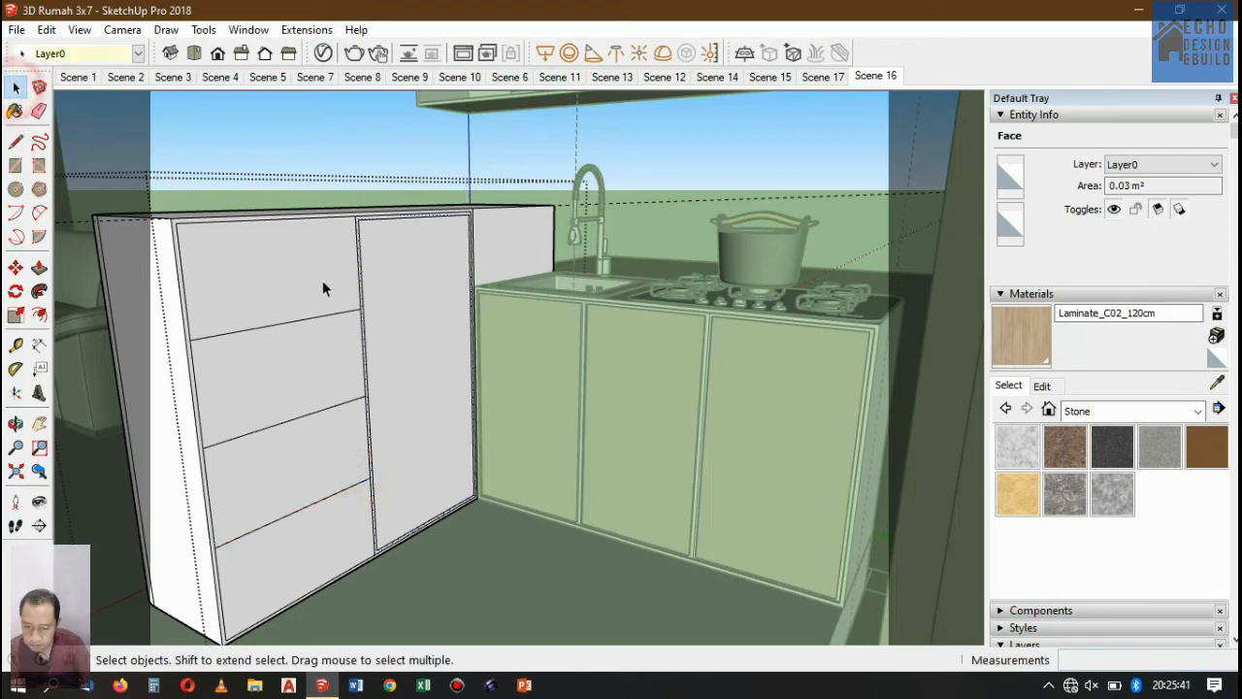
left_click(263, 267)
left_click(39, 315)
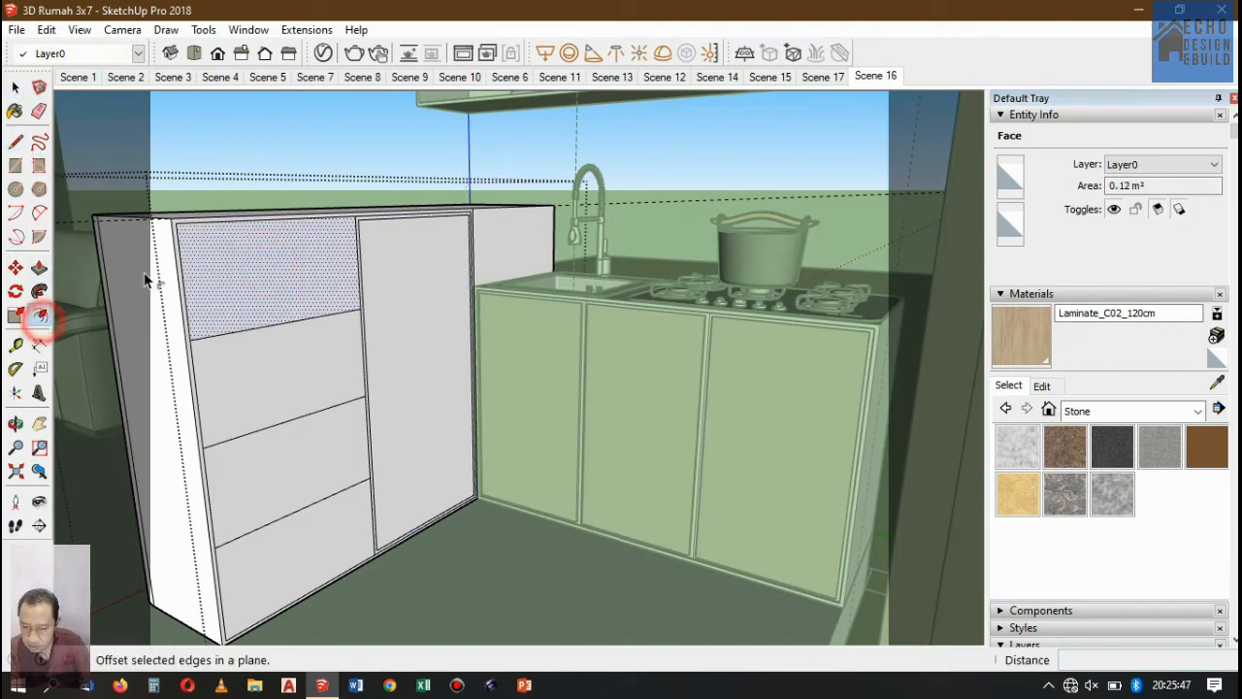
scroll(227, 222, "up", 3)
left_click(241, 234)
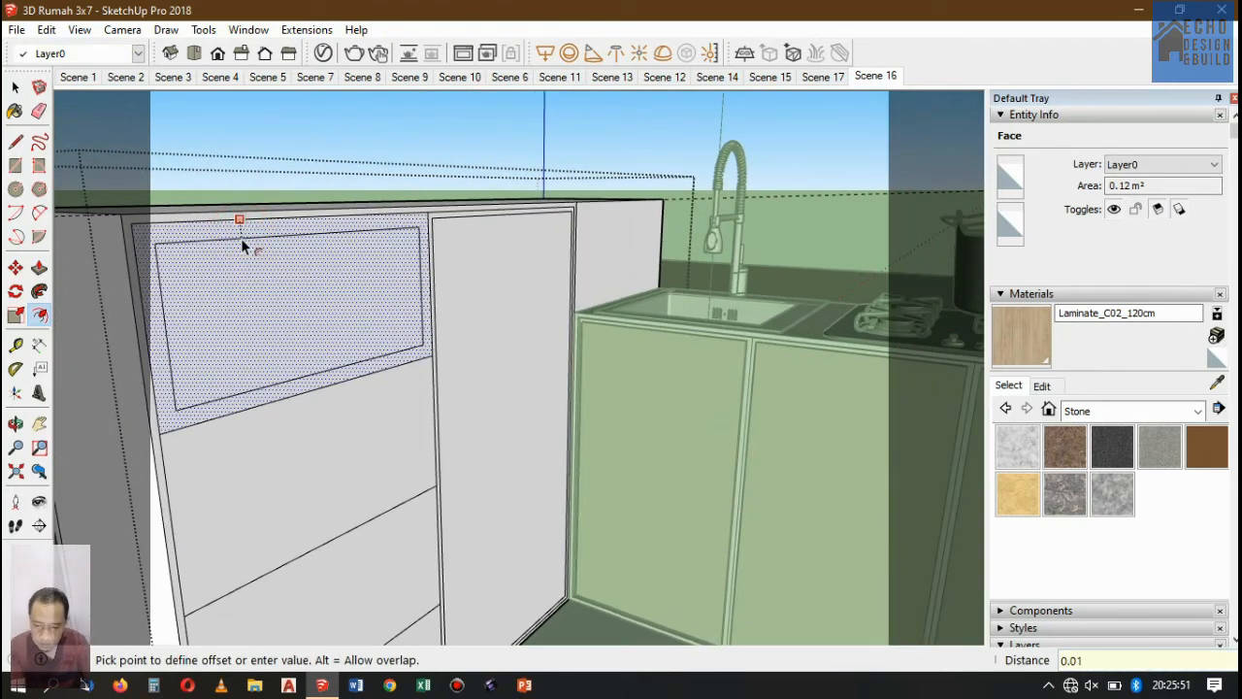
left_click(241, 241)
Offset the face of the second drawer front from the top inward by 0.01 m.
left_click(16, 86)
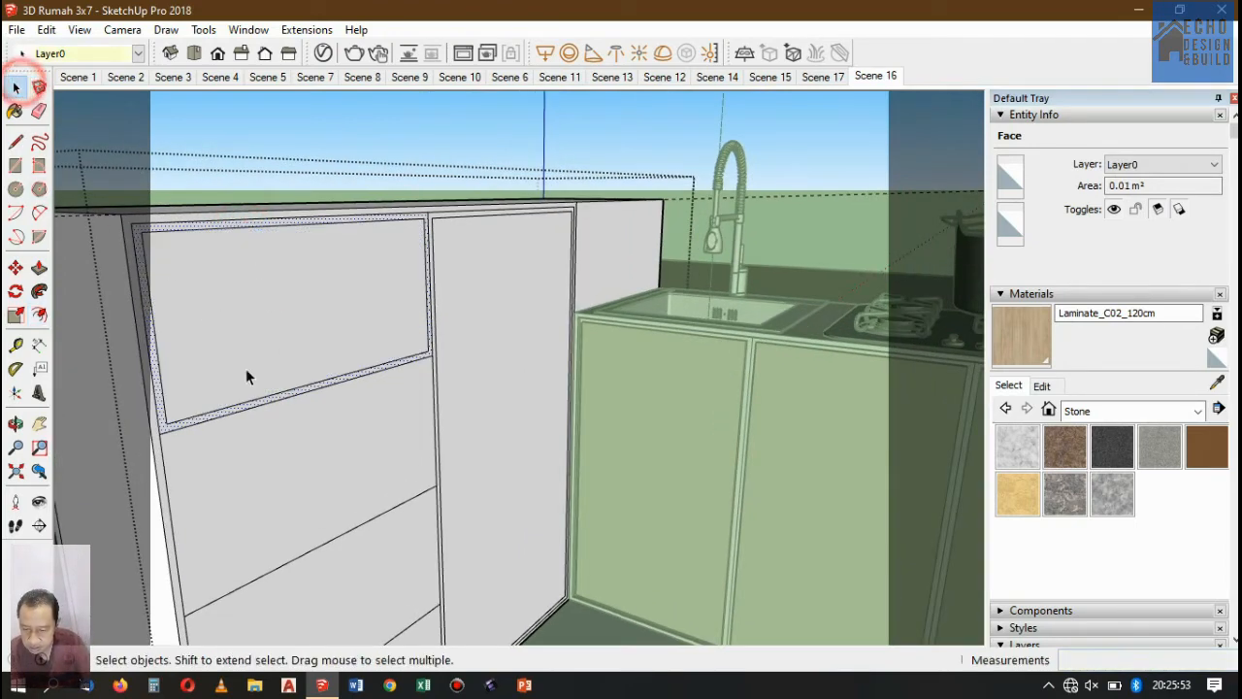
left_click(269, 434)
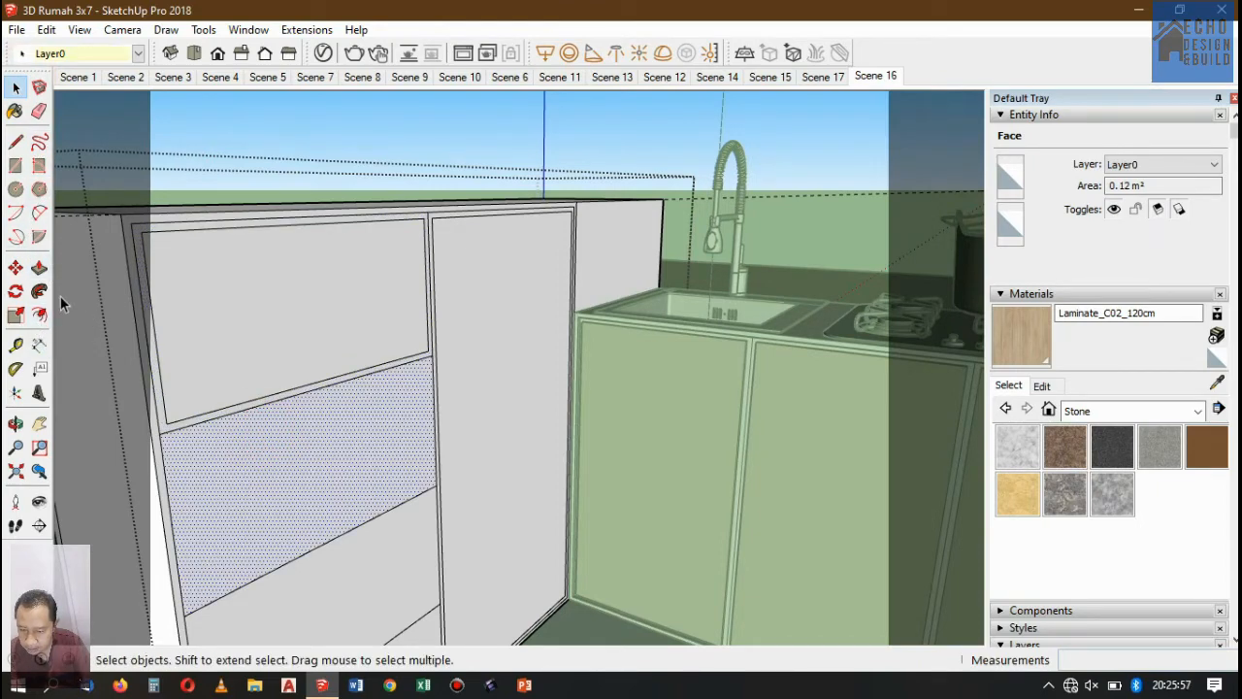
left_click(39, 315)
left_click(330, 386)
left_click(334, 439)
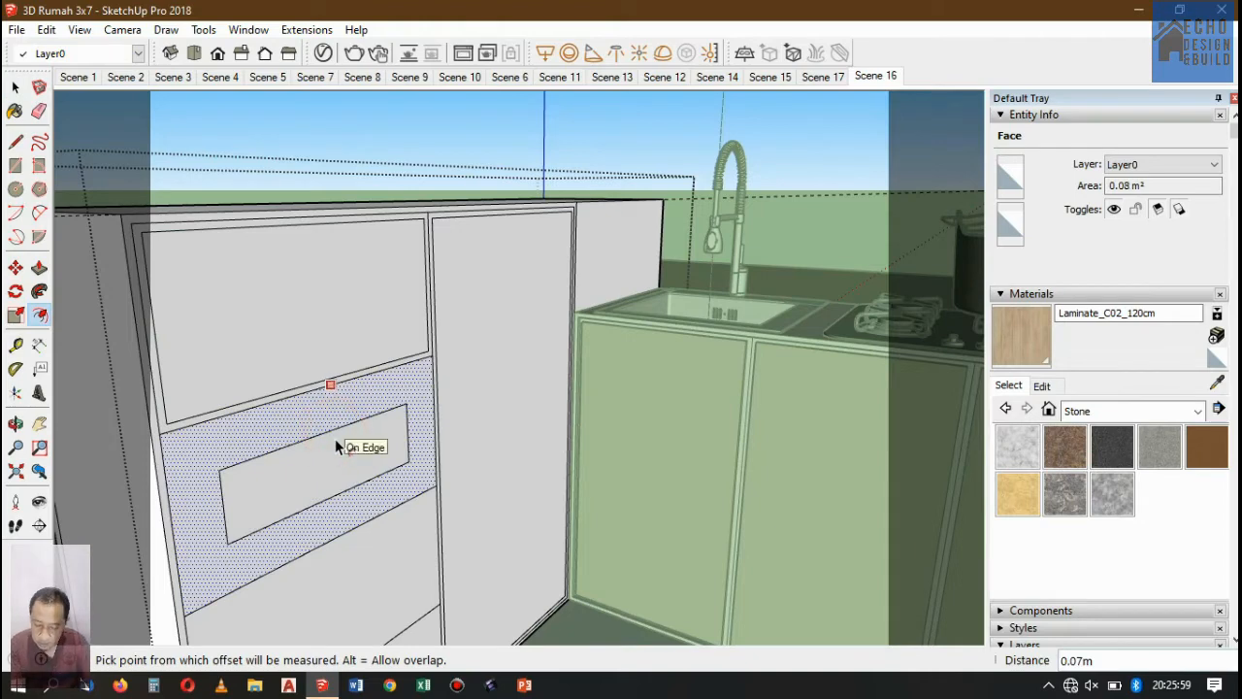
key("ctrl+z")
left_click(353, 378)
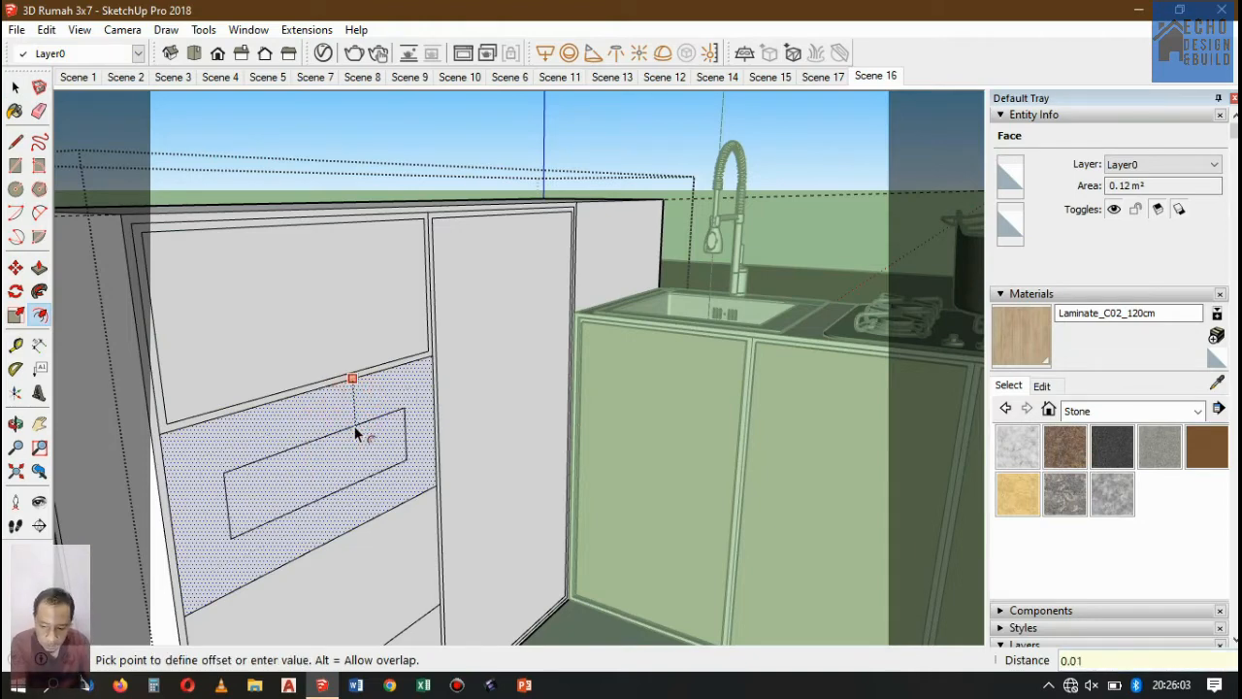
key("Return")
Offset the face of the third drawer front from the top inward by 0.01 m.
scroll(378, 371, "down", 2)
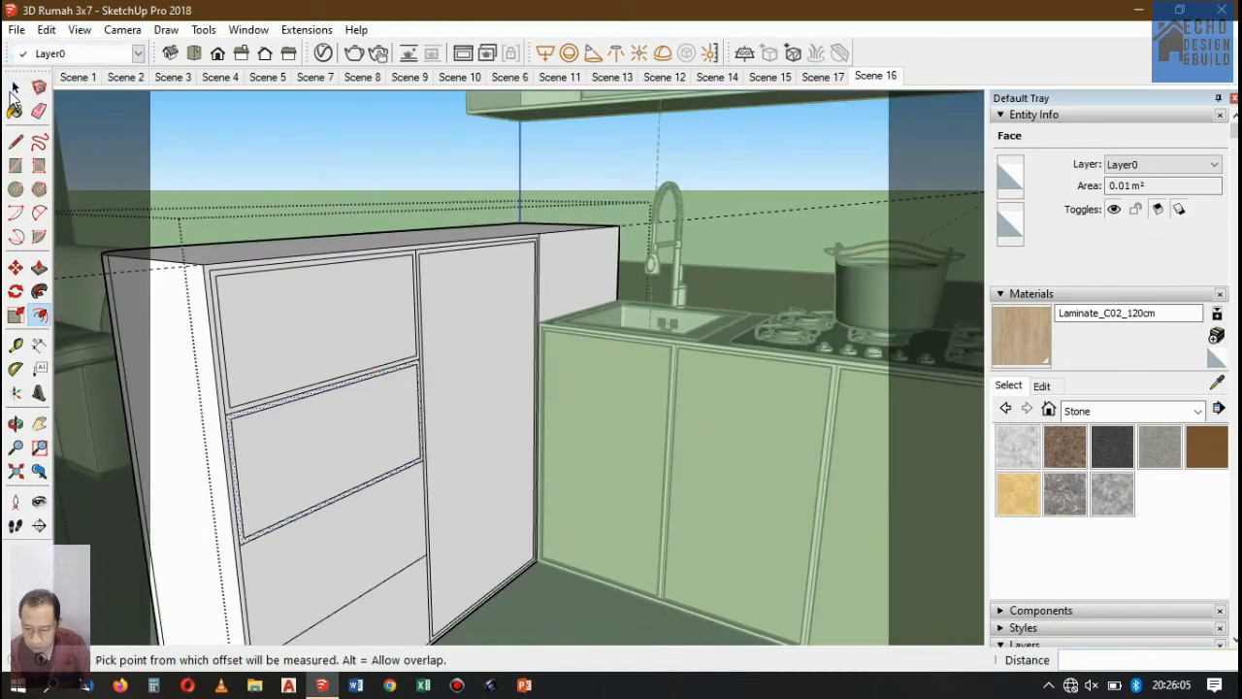
left_click(15, 88)
left_click(375, 515)
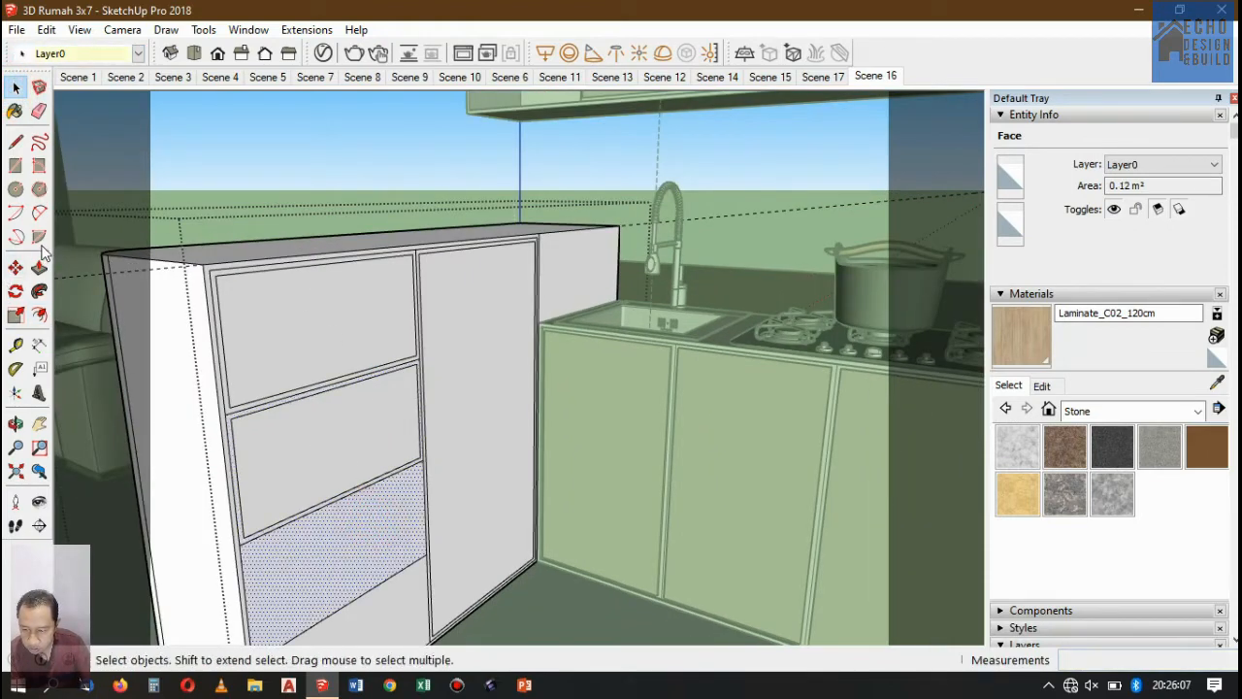
left_click(39, 314)
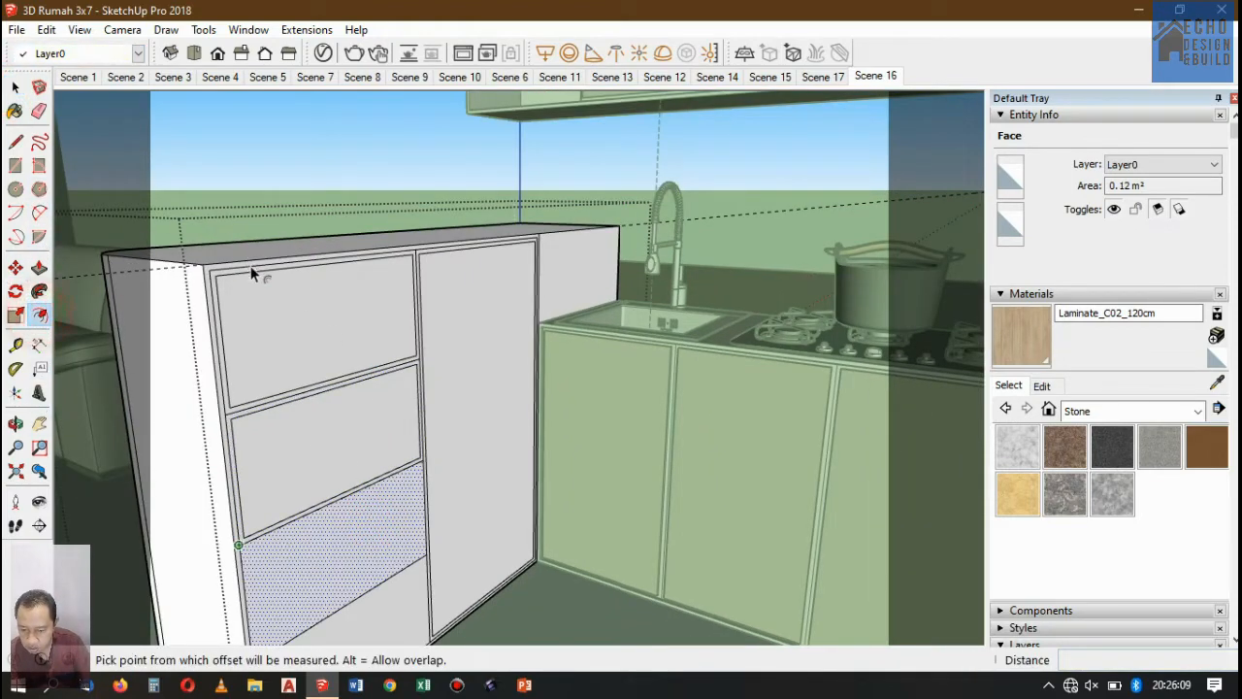
scroll(330, 485, "up", 3)
left_click(351, 455)
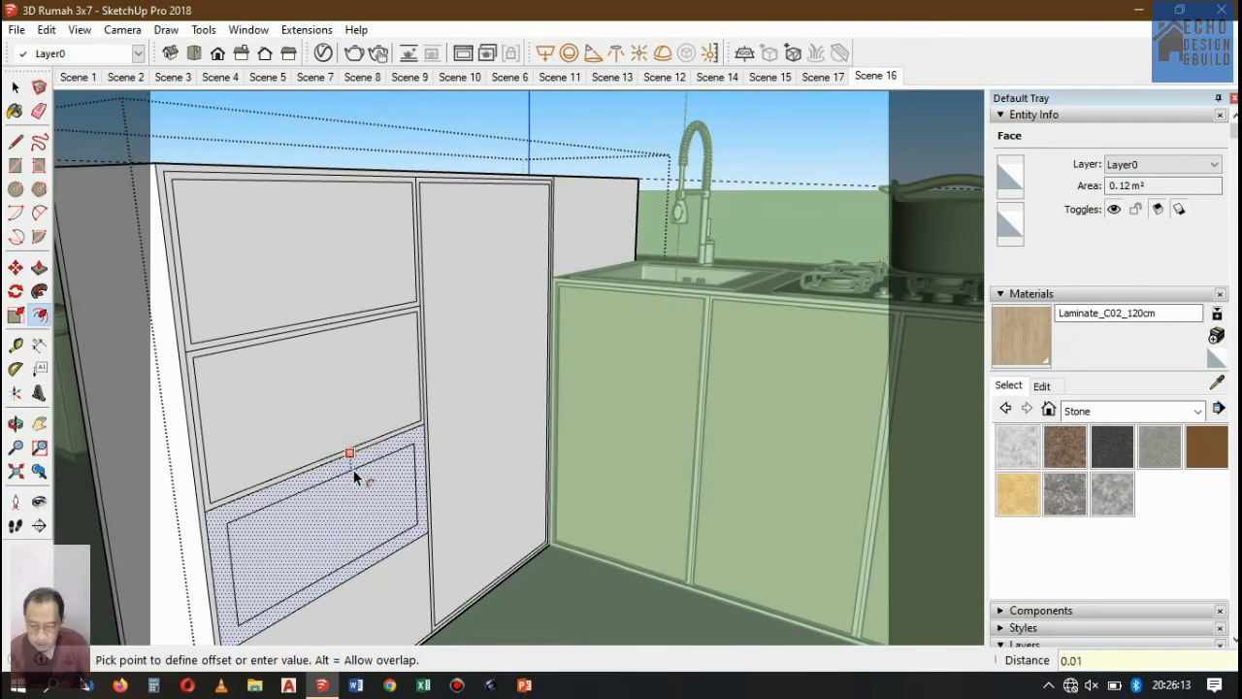
key("Return")
Offset the bottom drawer front's face inward by 0.01 m.
scroll(399, 240, "down", 1)
scroll(364, 518, "up", 1)
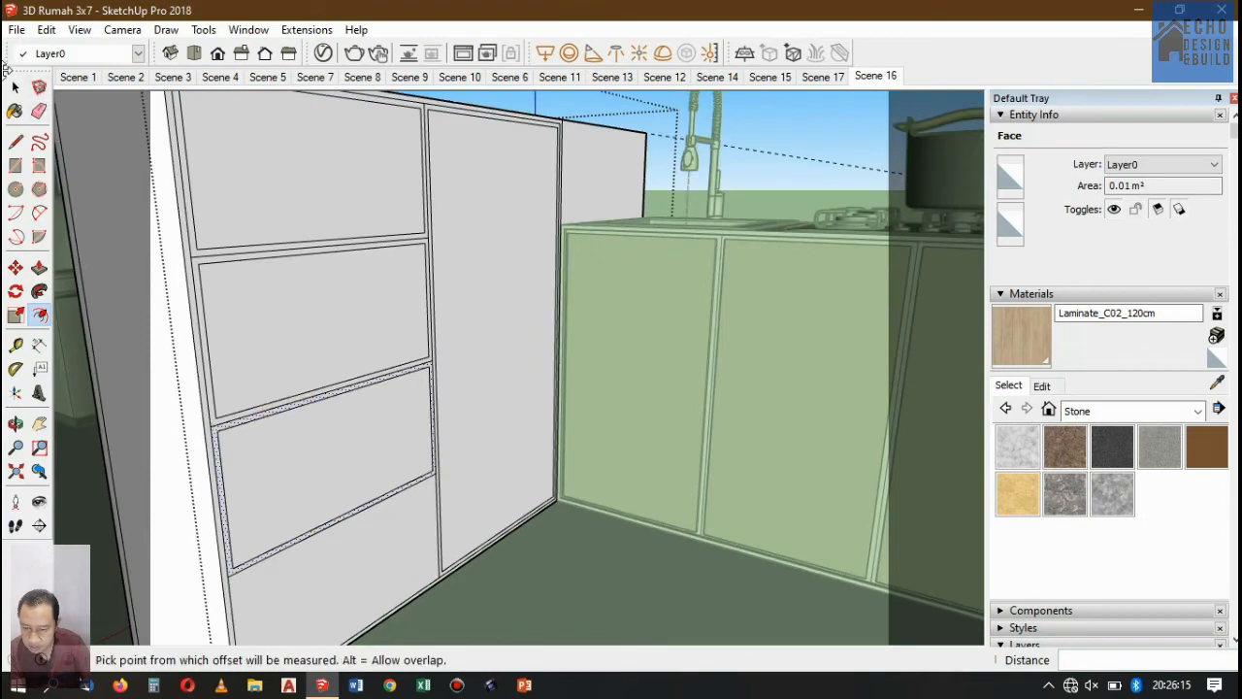
left_click(15, 87)
left_click(406, 540)
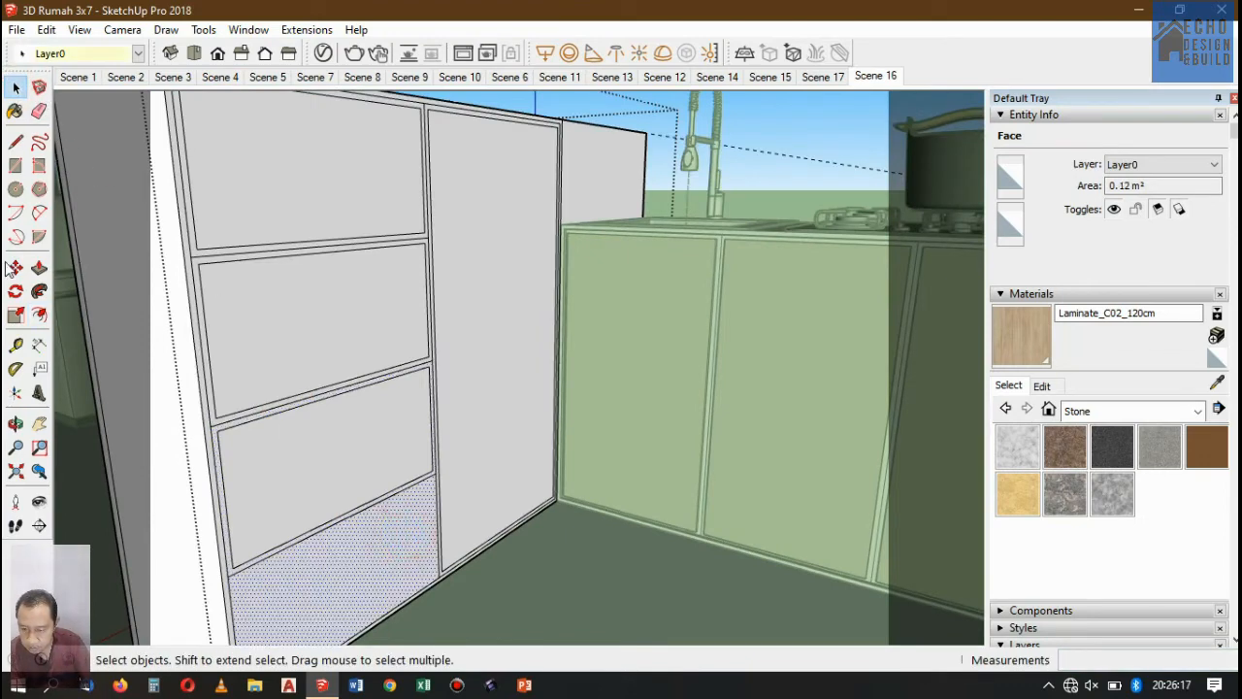
left_click(39, 314)
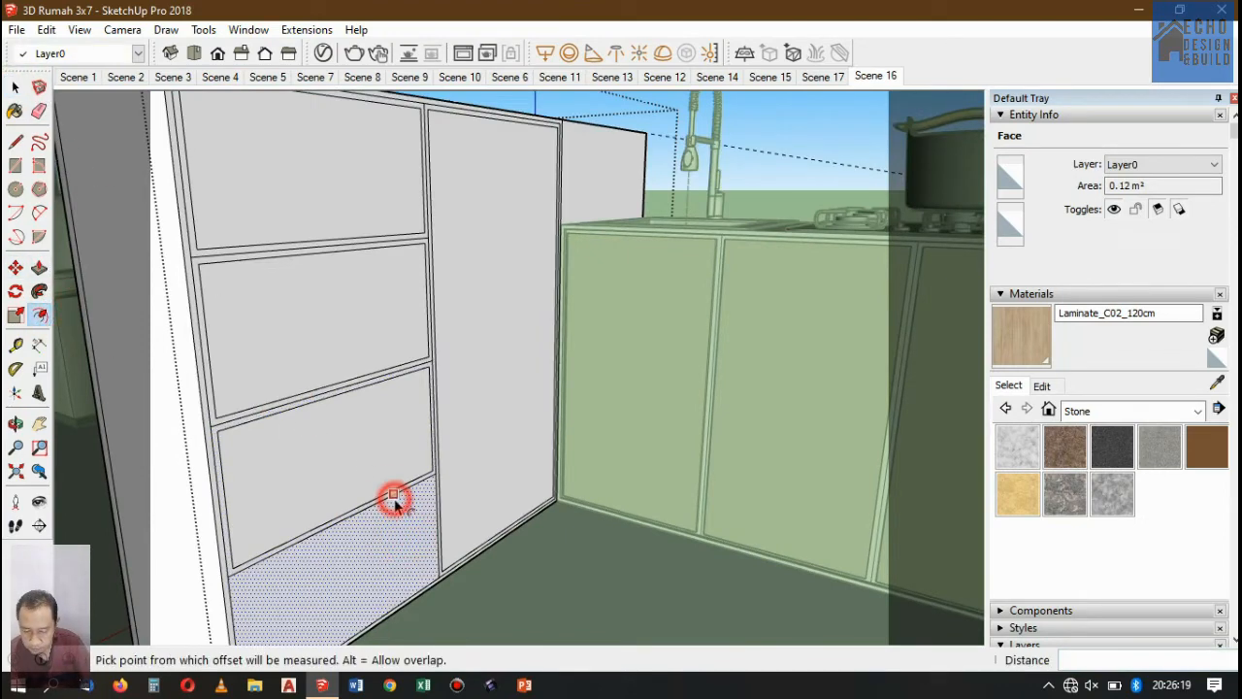
left_click(394, 501)
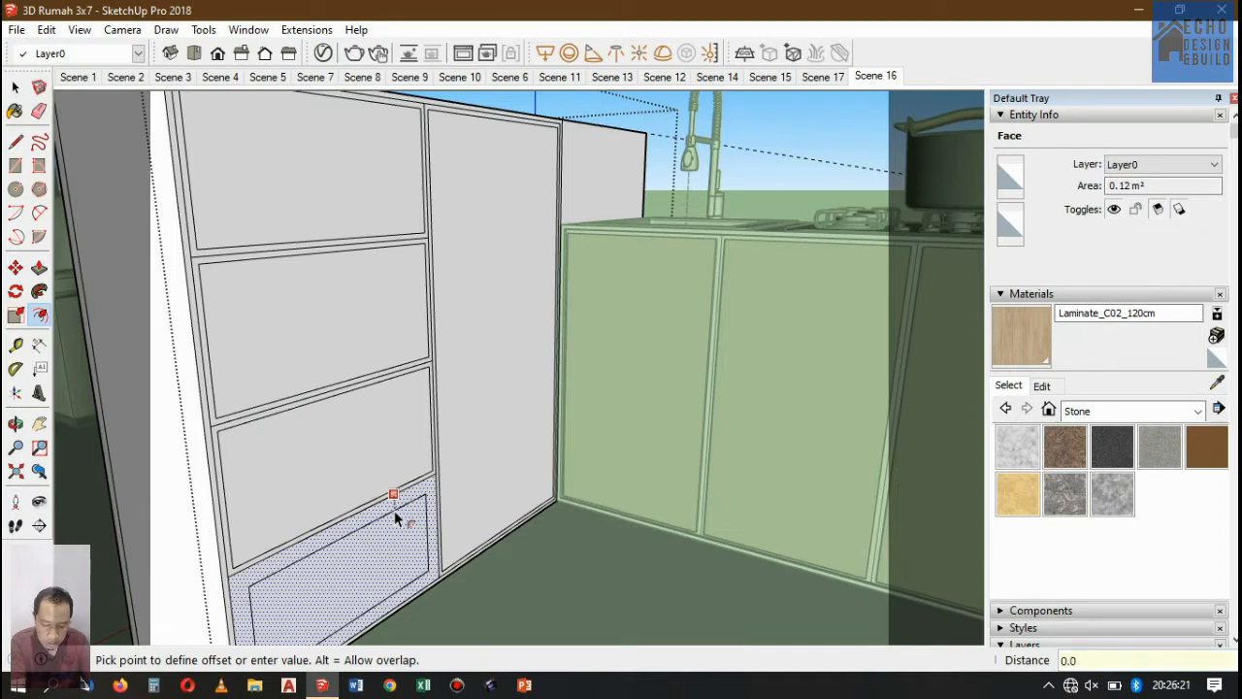
left_click(394, 510)
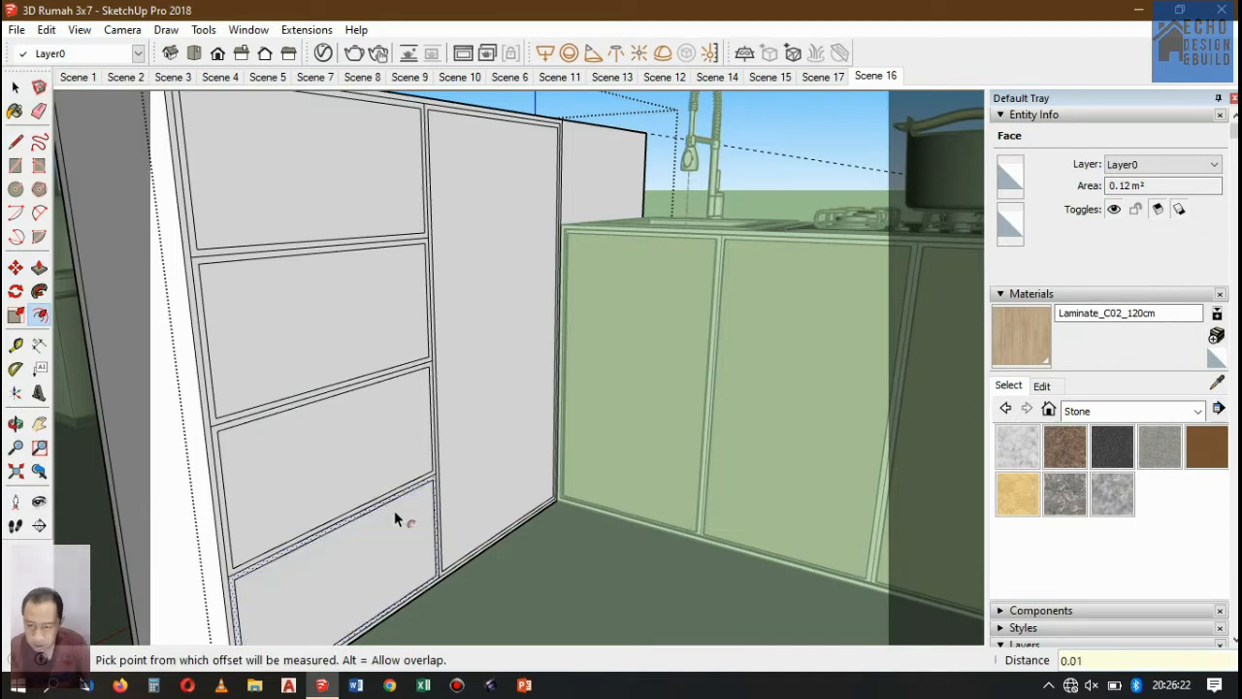
Push the thin frame around the top drawer front inward with a distance of -0.01 m.
left_click(16, 87)
scroll(189, 247, "up", 5)
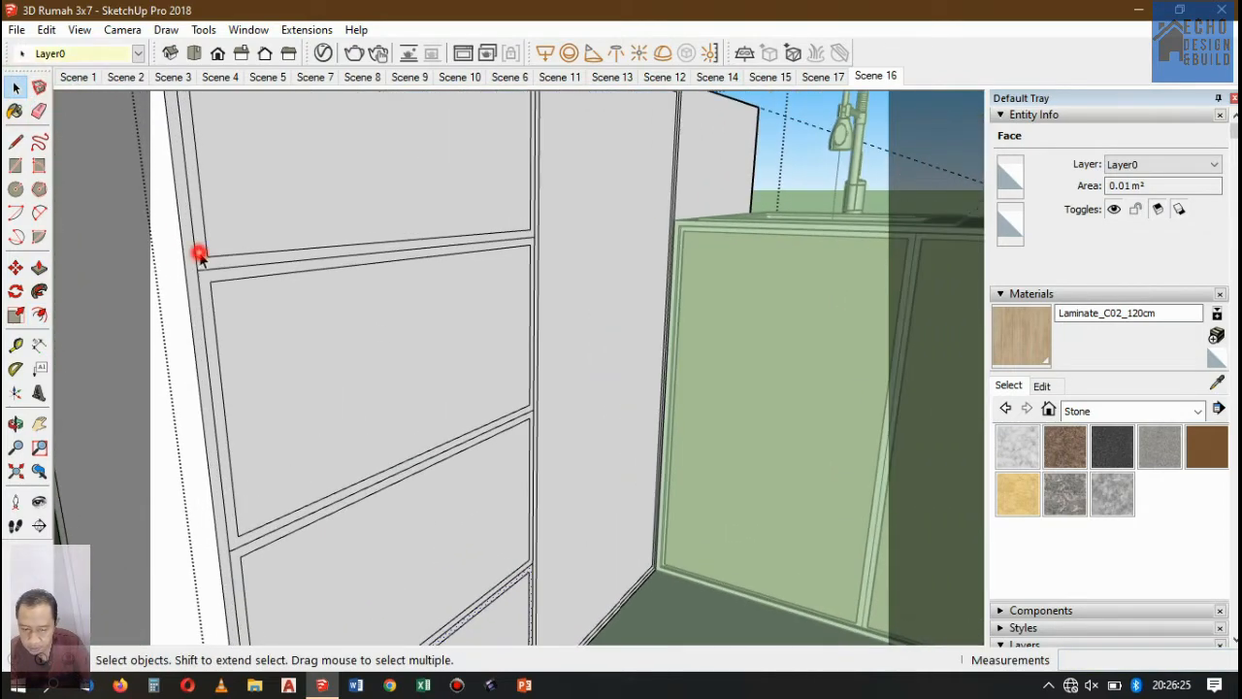
left_click(199, 250)
scroll(528, 211, "up", 2)
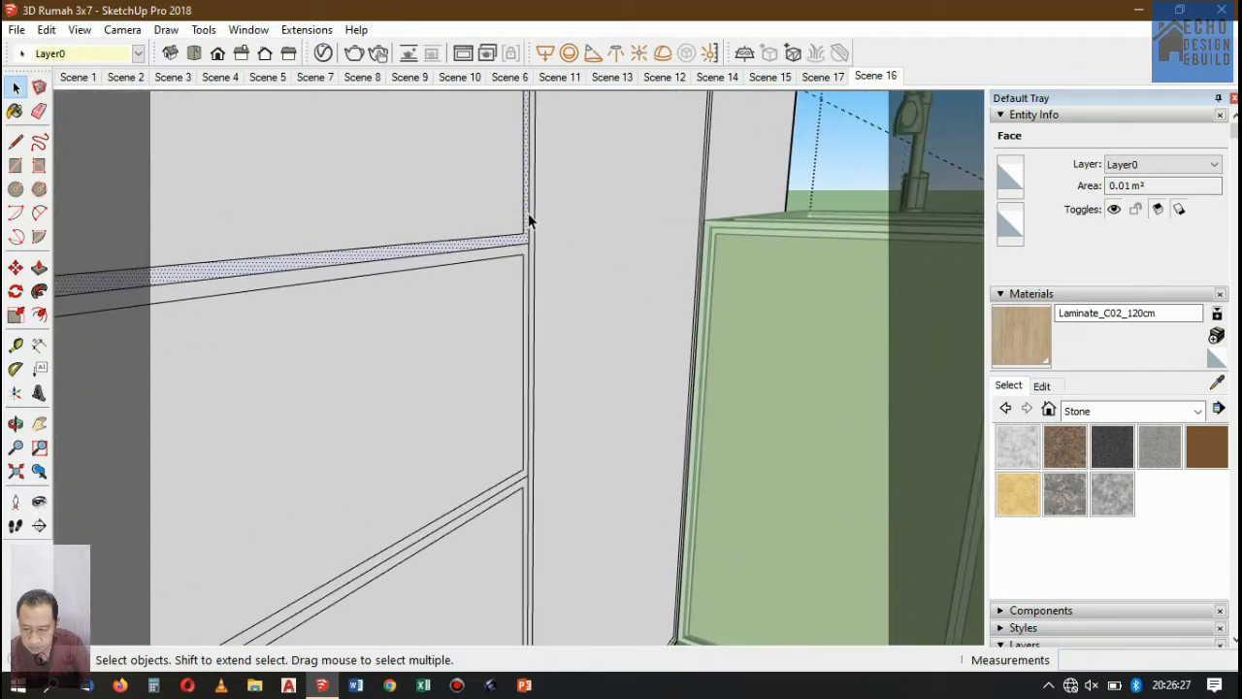
scroll(456, 257, "down", 2)
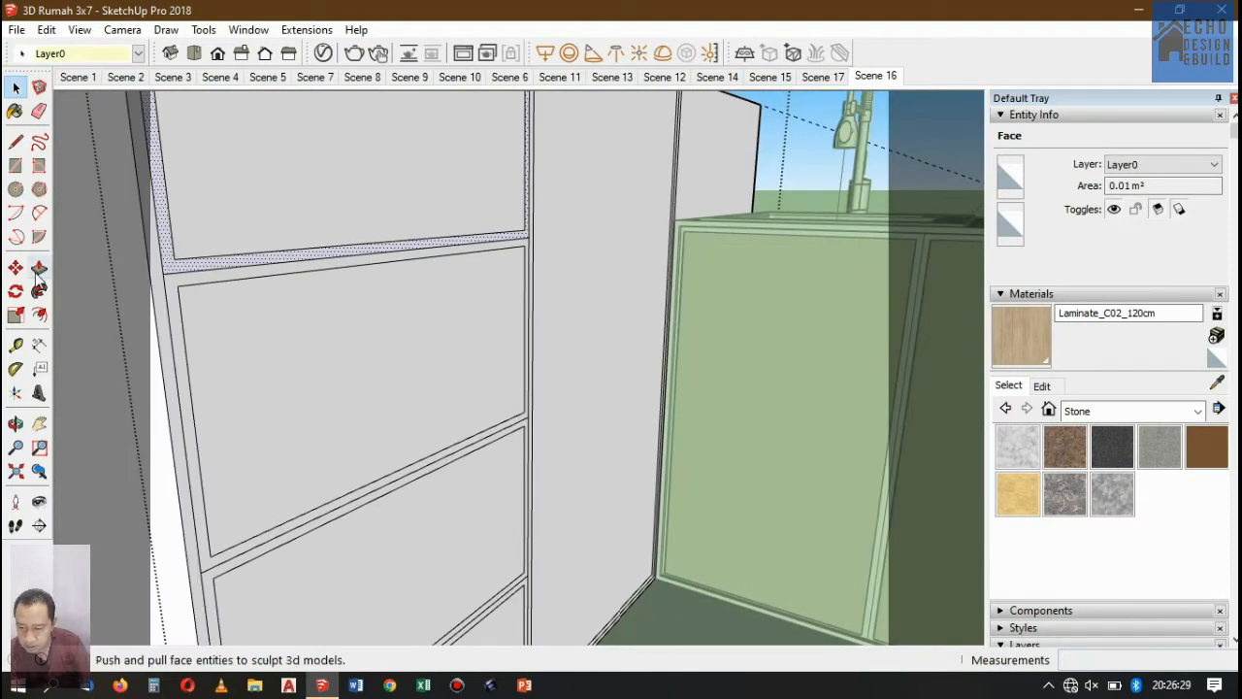
left_click(39, 267)
left_click(265, 251)
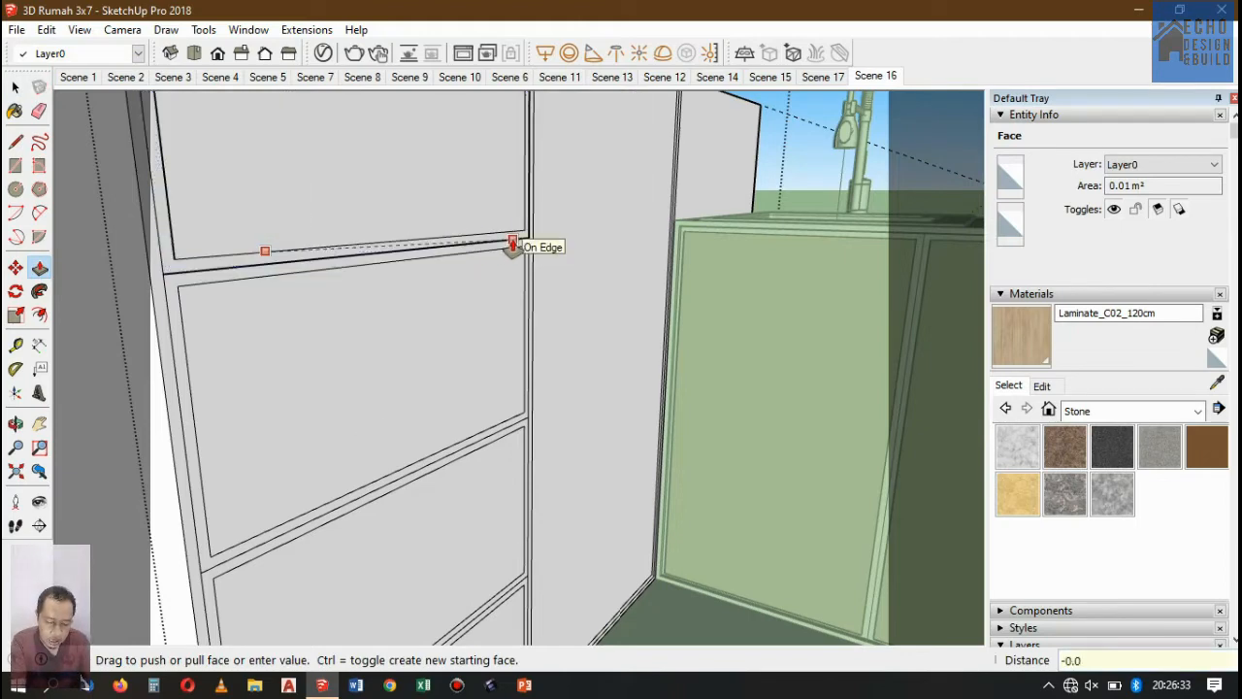
key("Return")
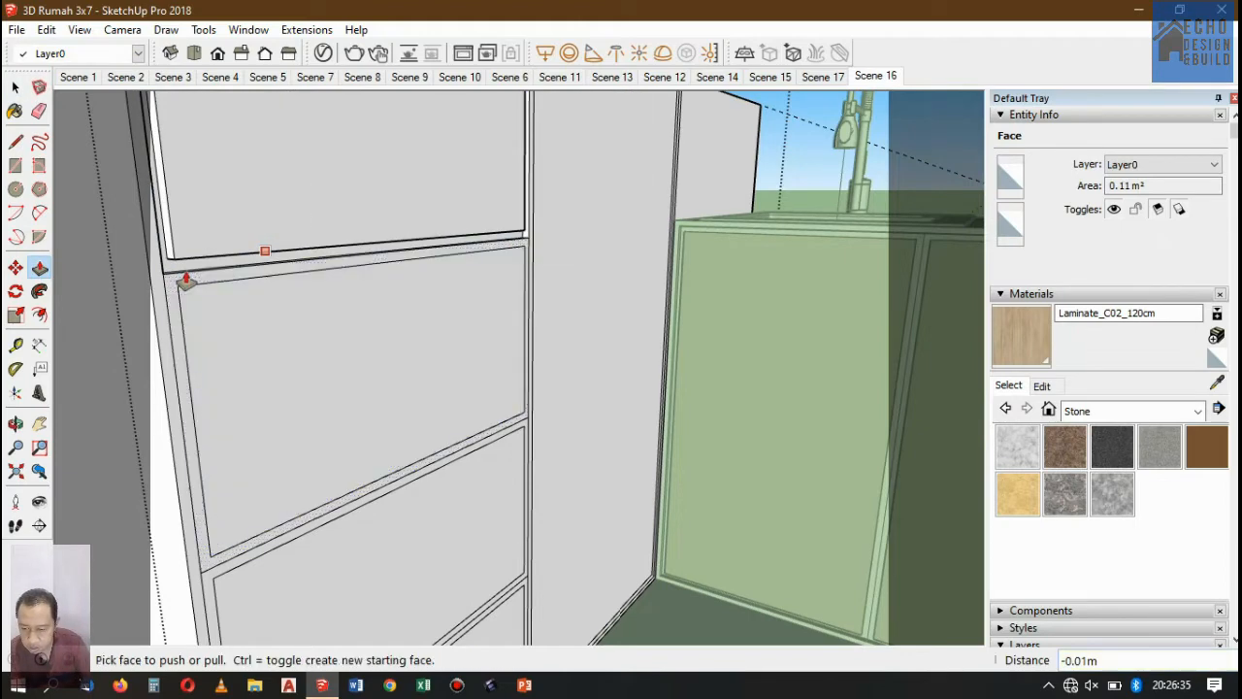
Recess the thin frame around the second drawer front from the top by the same 0.01 m.
scroll(186, 281, "up", 1)
left_click(178, 286)
left_click(163, 265)
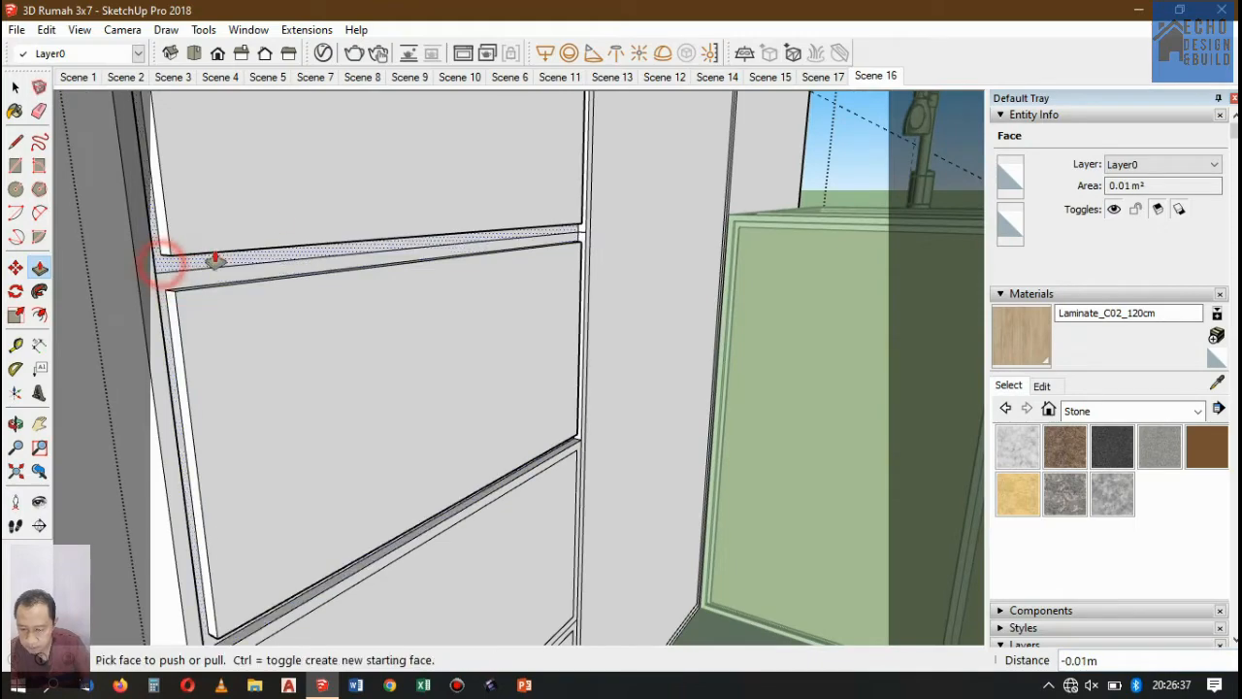
scroll(337, 218, "down", 1)
scroll(278, 499, "up", 1)
scroll(243, 485, "up", 2)
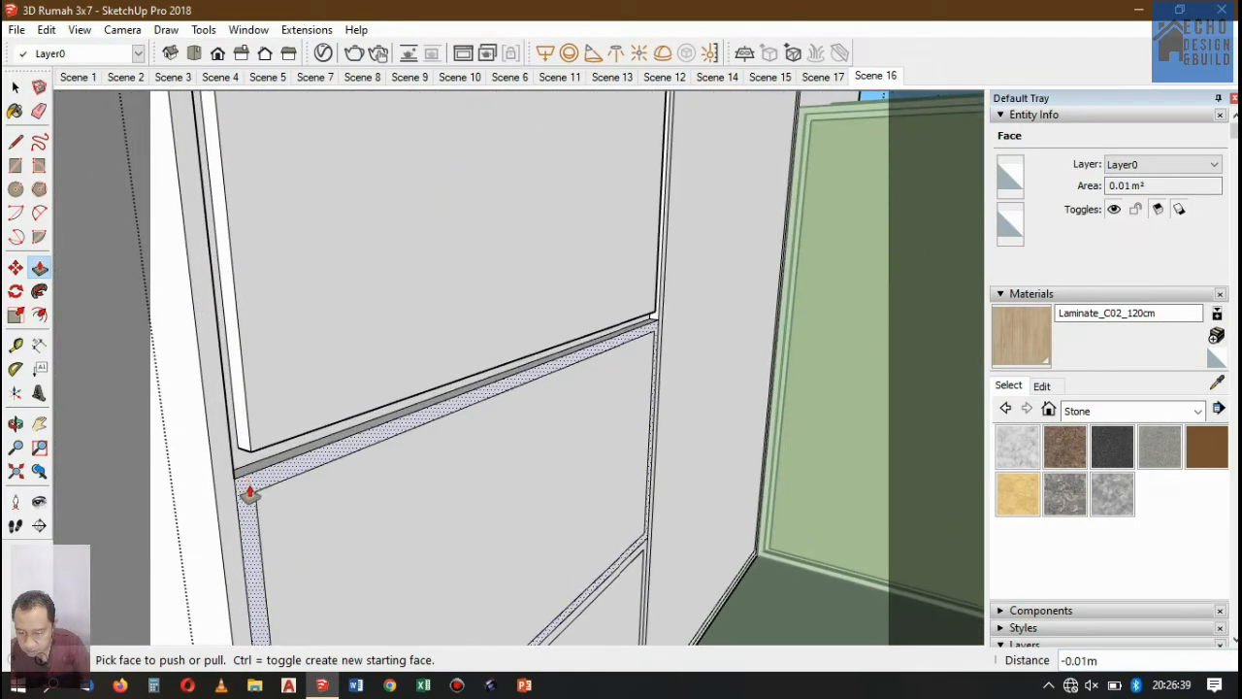
Push the thin frame around the third drawer front from the top inward by 0.01 m.
left_click(240, 478)
scroll(240, 478, "up", 1)
left_click(234, 451)
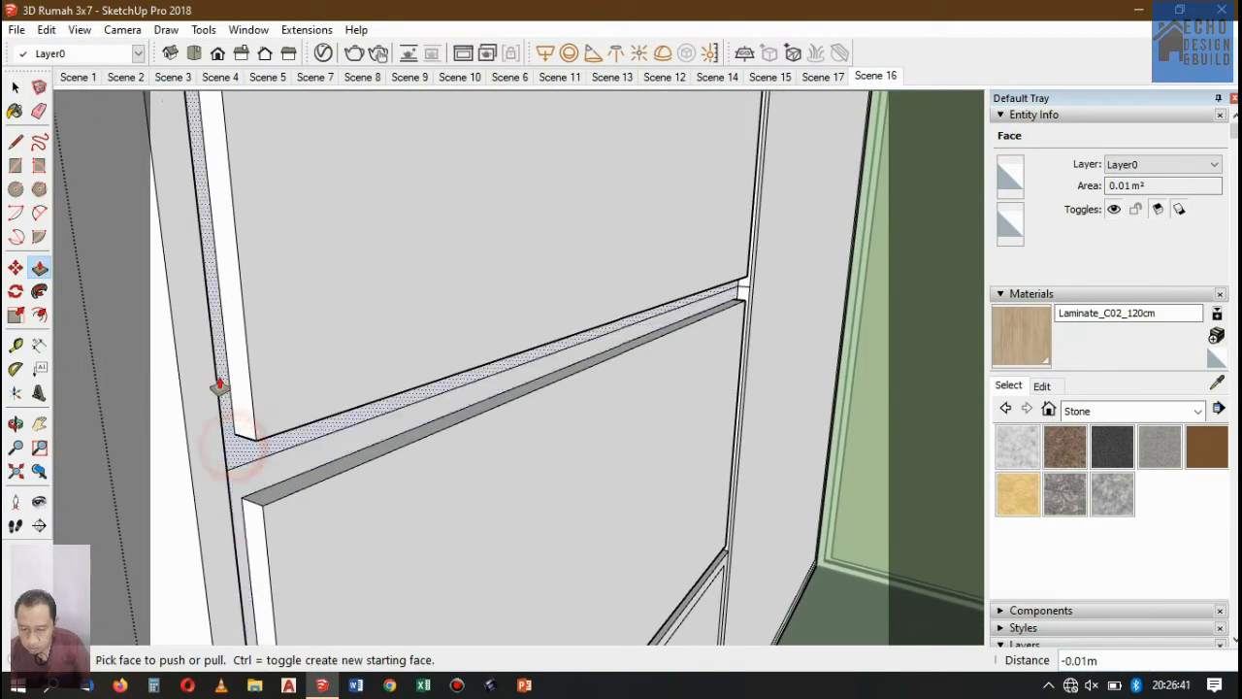
Recess the thin frame around the bottom drawer front by the same 0.01 m.
scroll(360, 297, "down", 3)
scroll(327, 576, "up", 3)
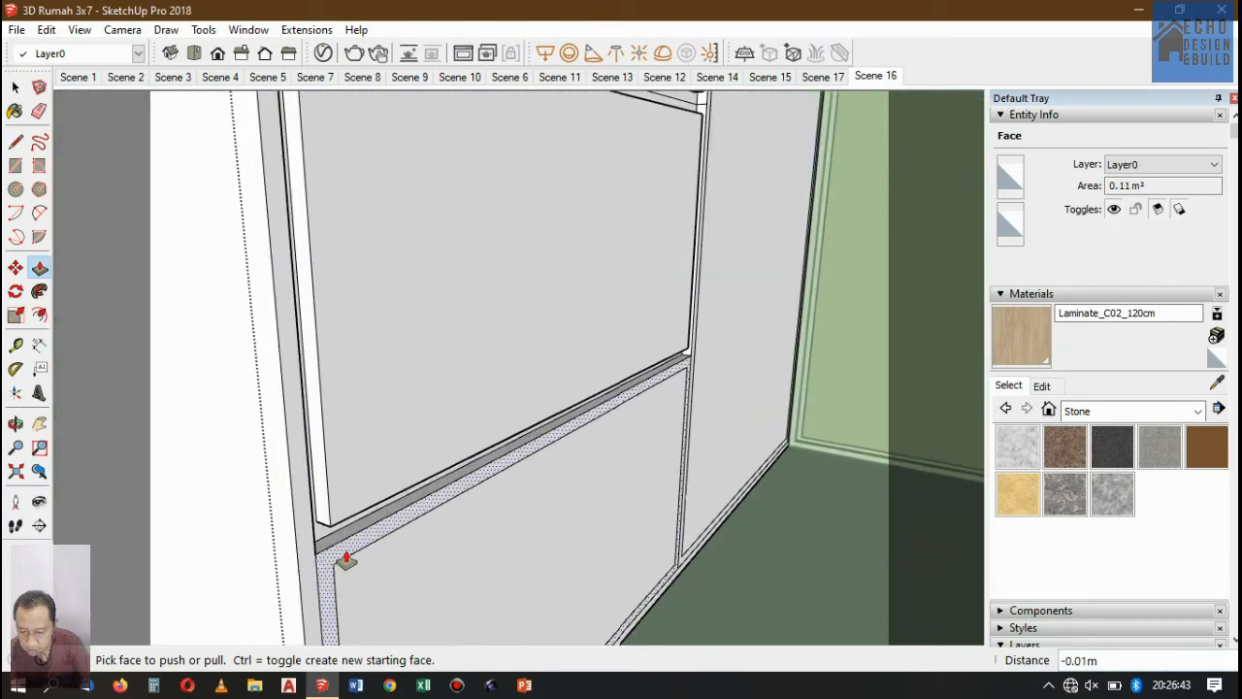
left_click(319, 527)
scroll(309, 526, "up", 1)
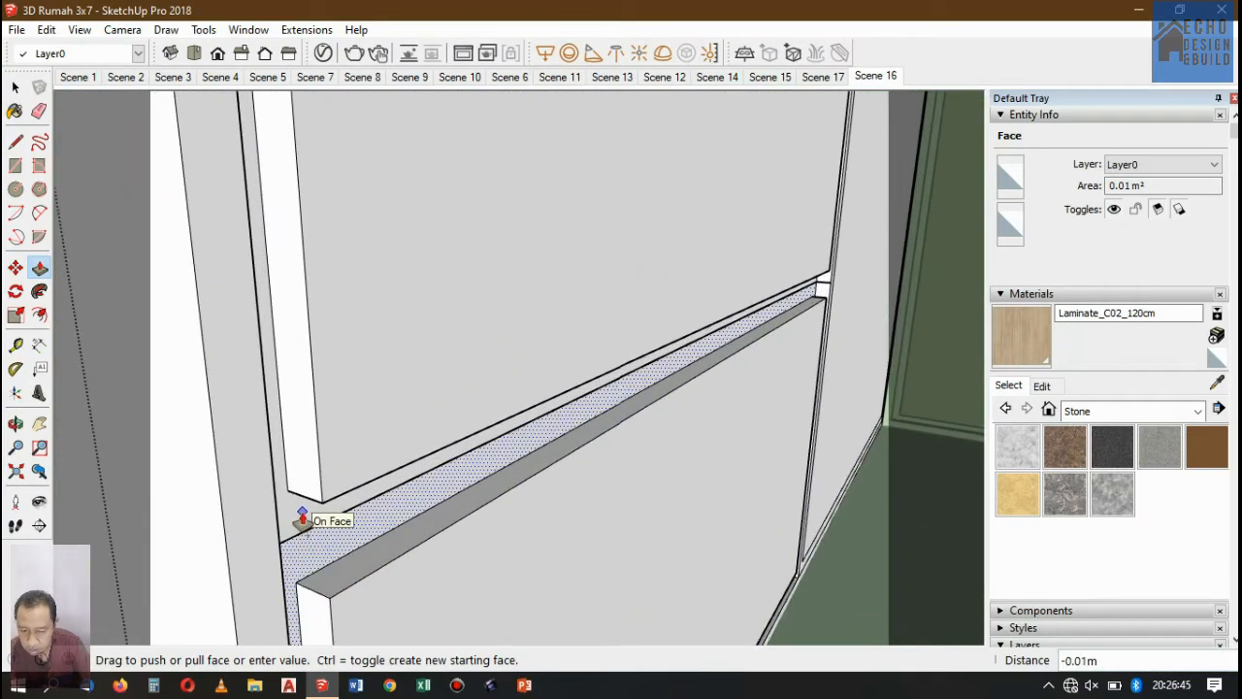
left_click(302, 516)
Push the thin frame around the tall door panel inward by 0.01 m to match the drawers.
scroll(281, 519, "down", 5)
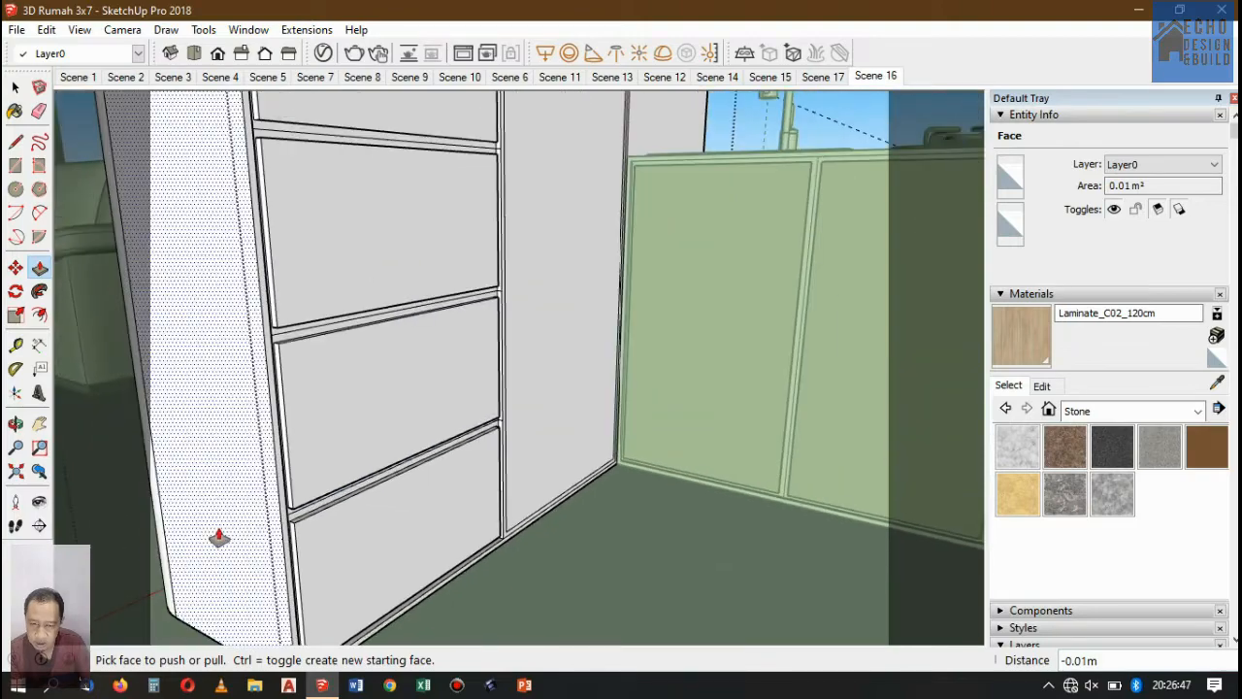
scroll(219, 538, "down", 2)
scroll(316, 369, "down", 2)
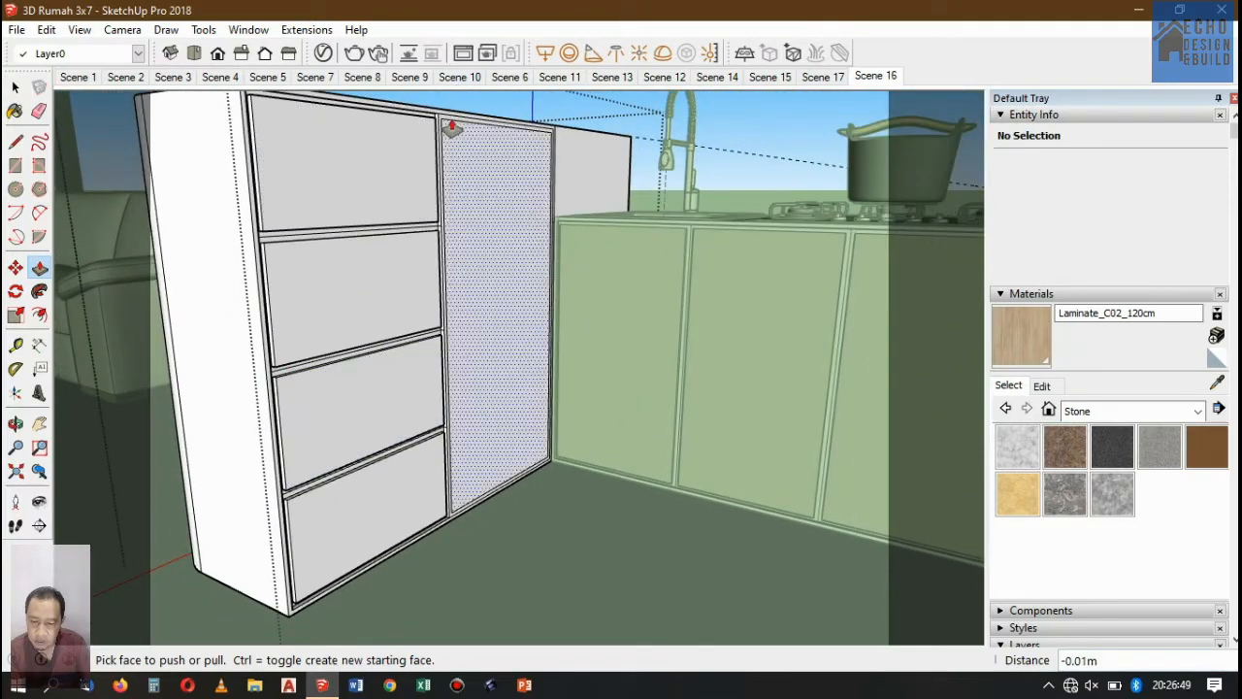
scroll(451, 126, "up", 5)
left_click(418, 127)
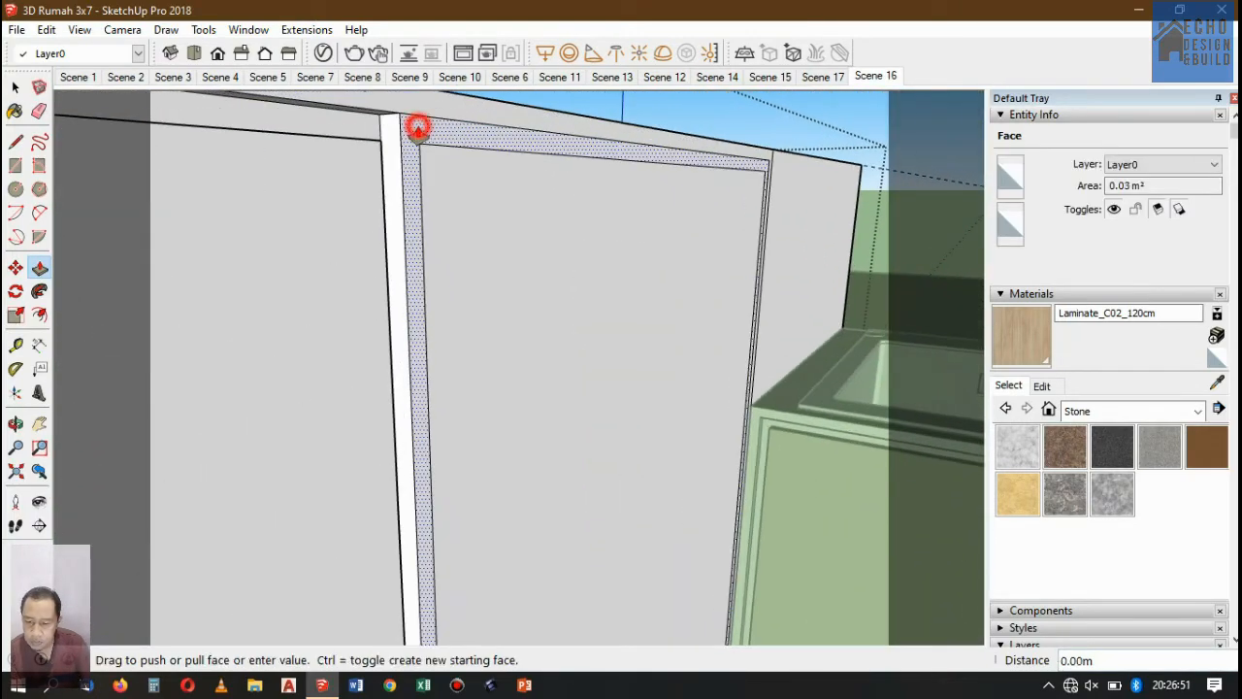
left_click(344, 127)
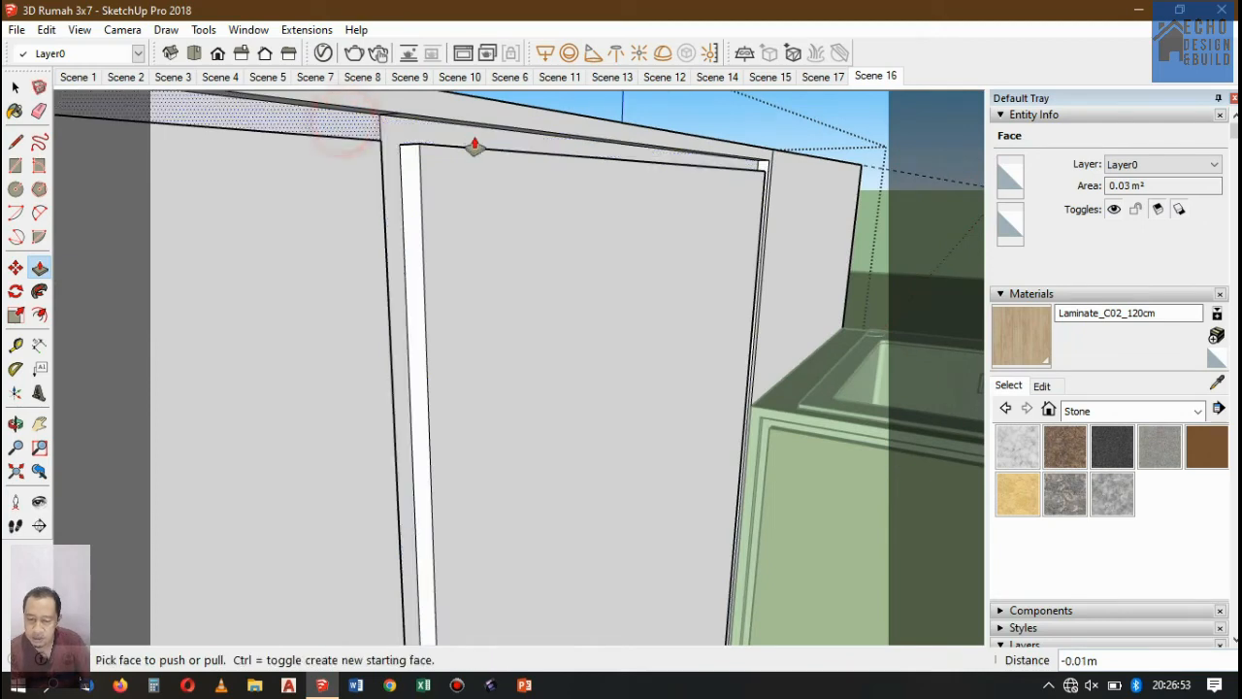
scroll(475, 150, "down", 6)
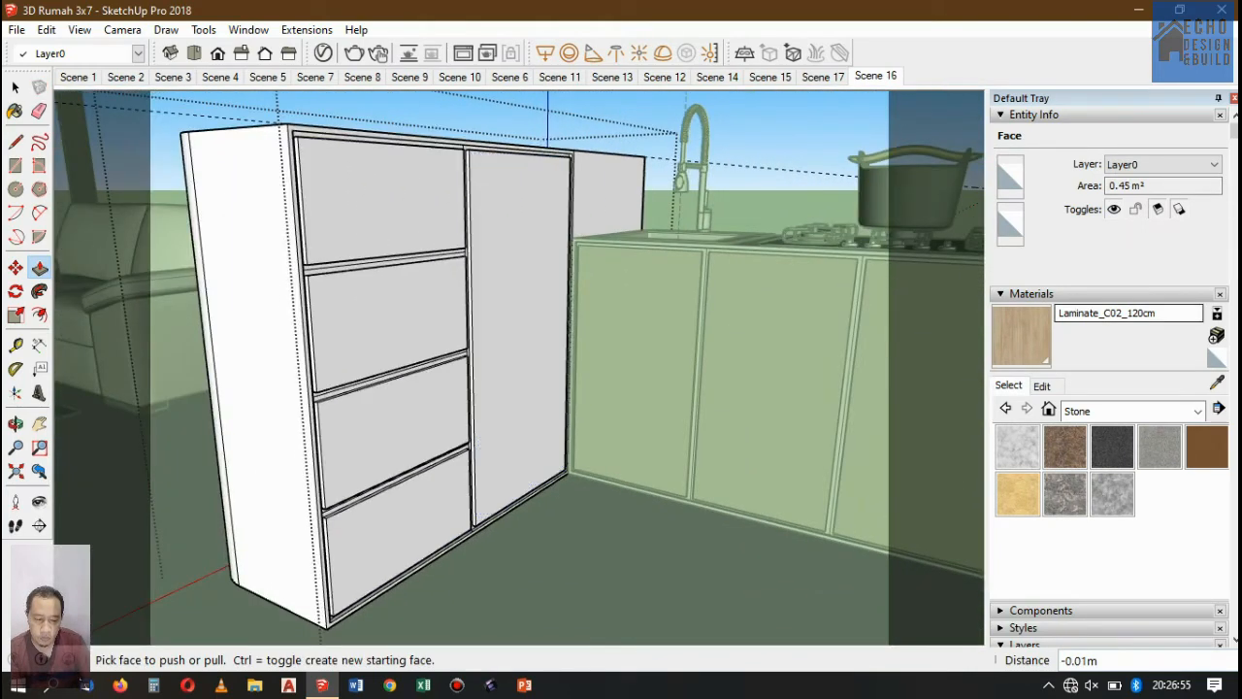
left_click(1218, 383)
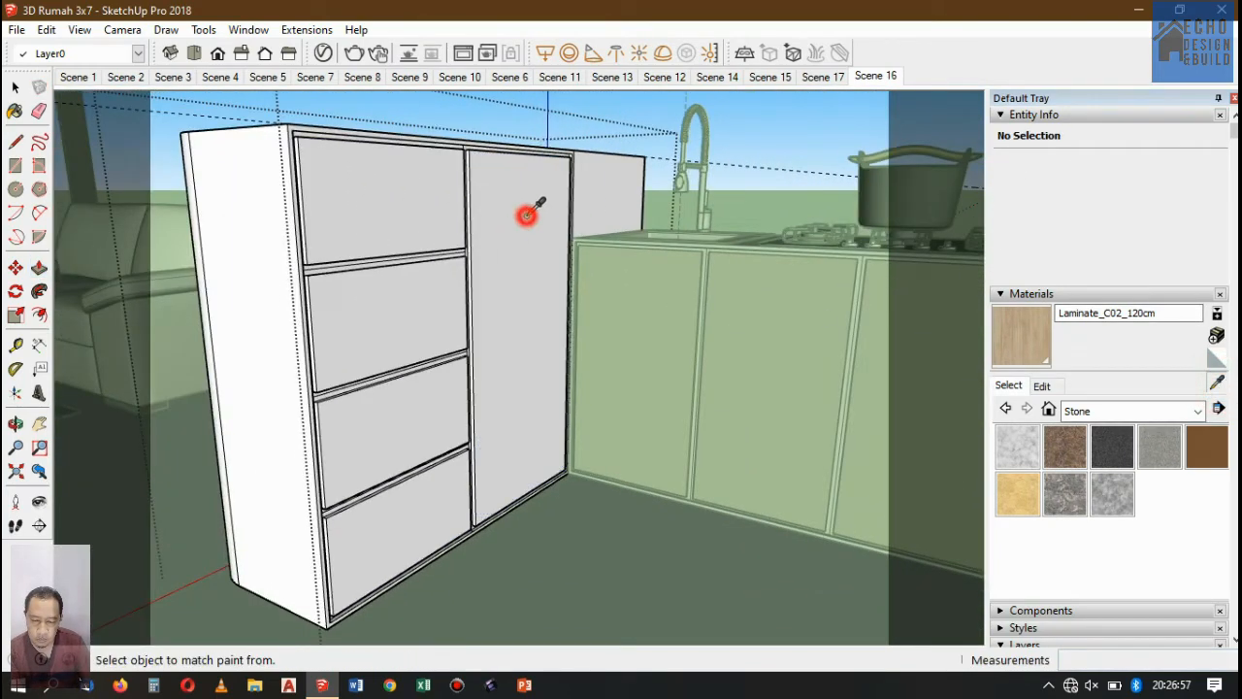
left_click(526, 215)
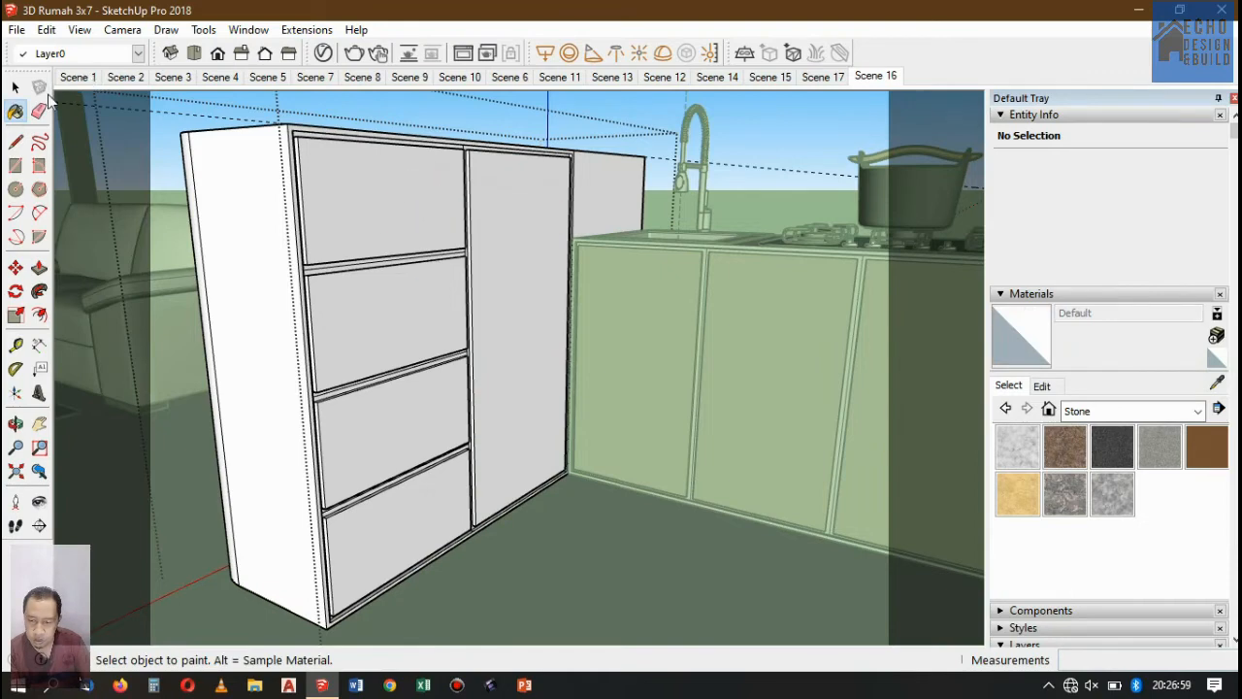
left_click(15, 87)
left_click(491, 189)
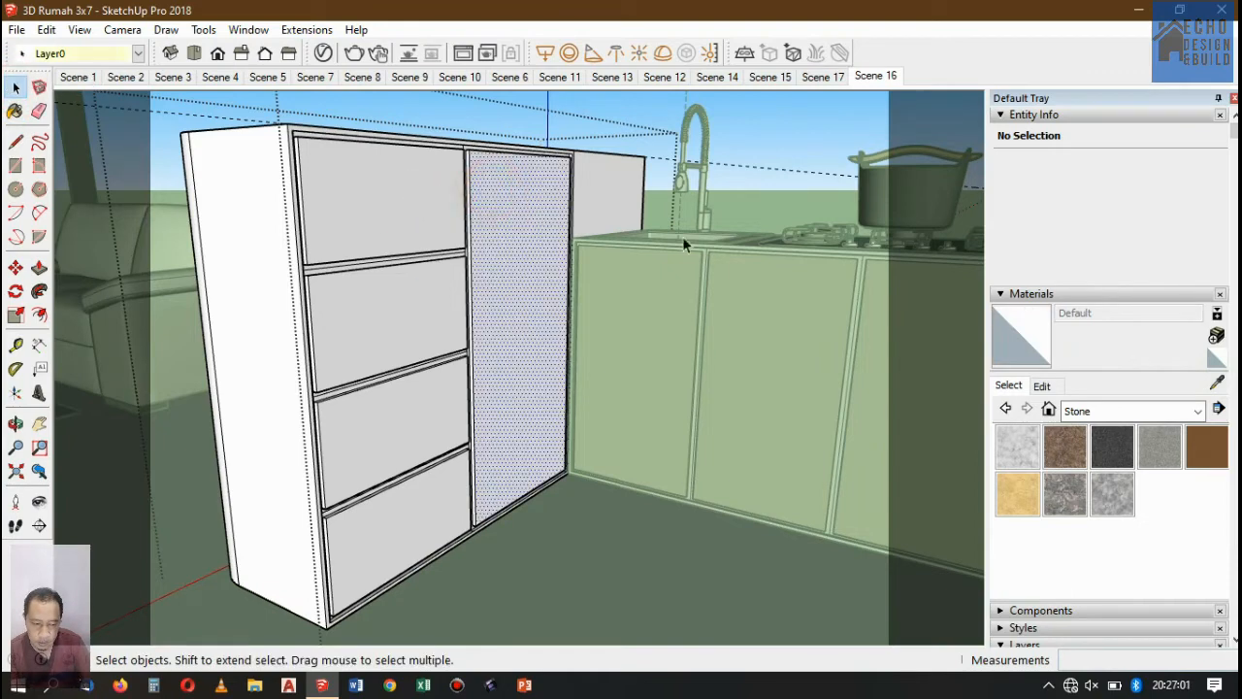
Sample Laminate_C02_120cm from the adjacent kitchen cabinet and paint the tall door and all four drawer fronts with it.
left_click(1218, 381)
left_click(628, 293)
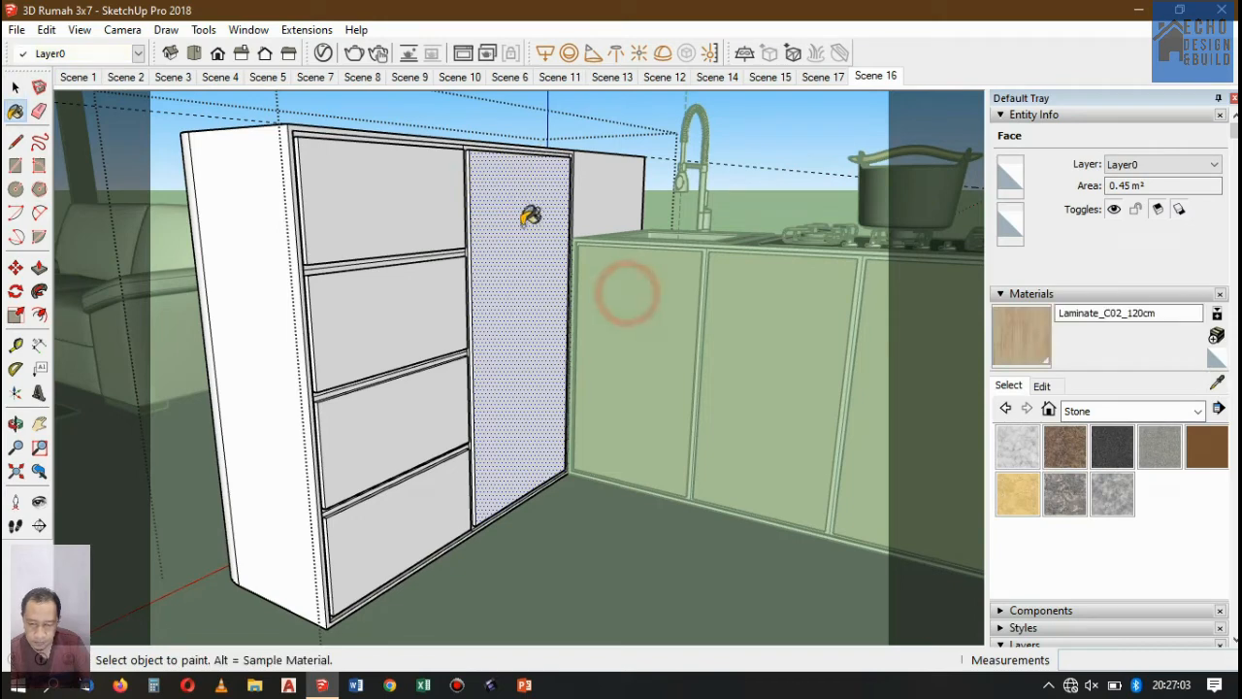
left_click(527, 212)
left_click(407, 223)
left_click(418, 320)
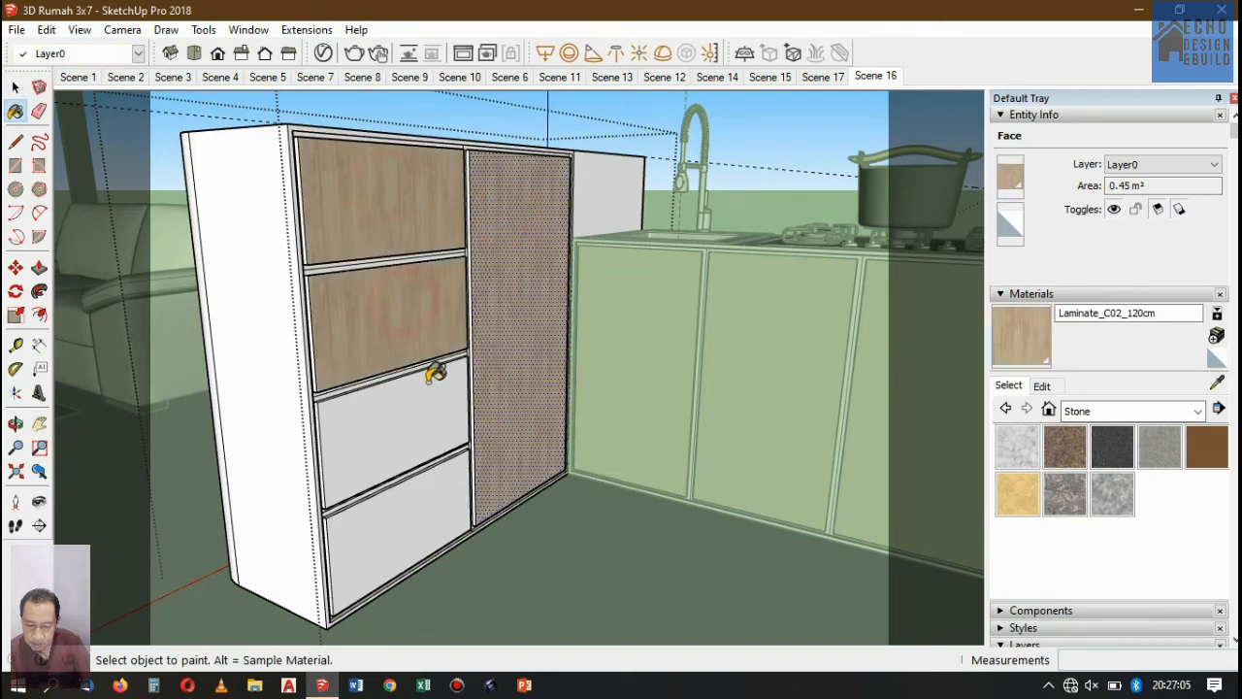
left_click(421, 397)
left_click(411, 516)
scroll(606, 163, "up", 3)
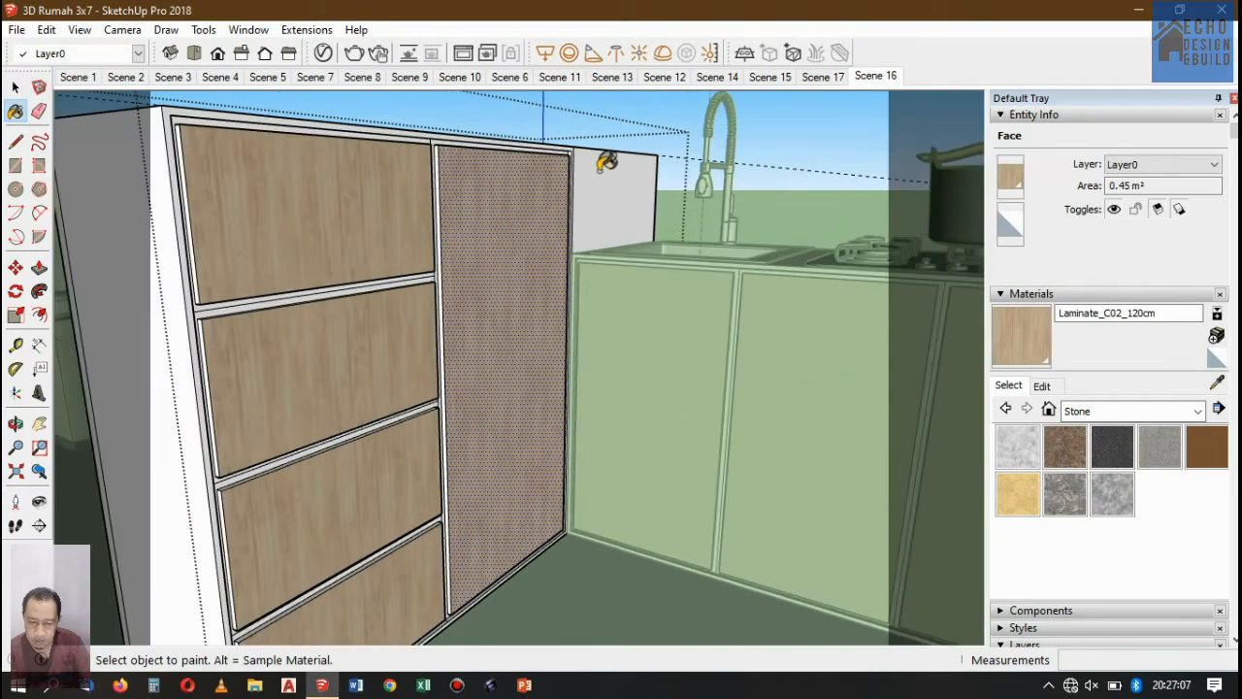
scroll(626, 194, "down", 5)
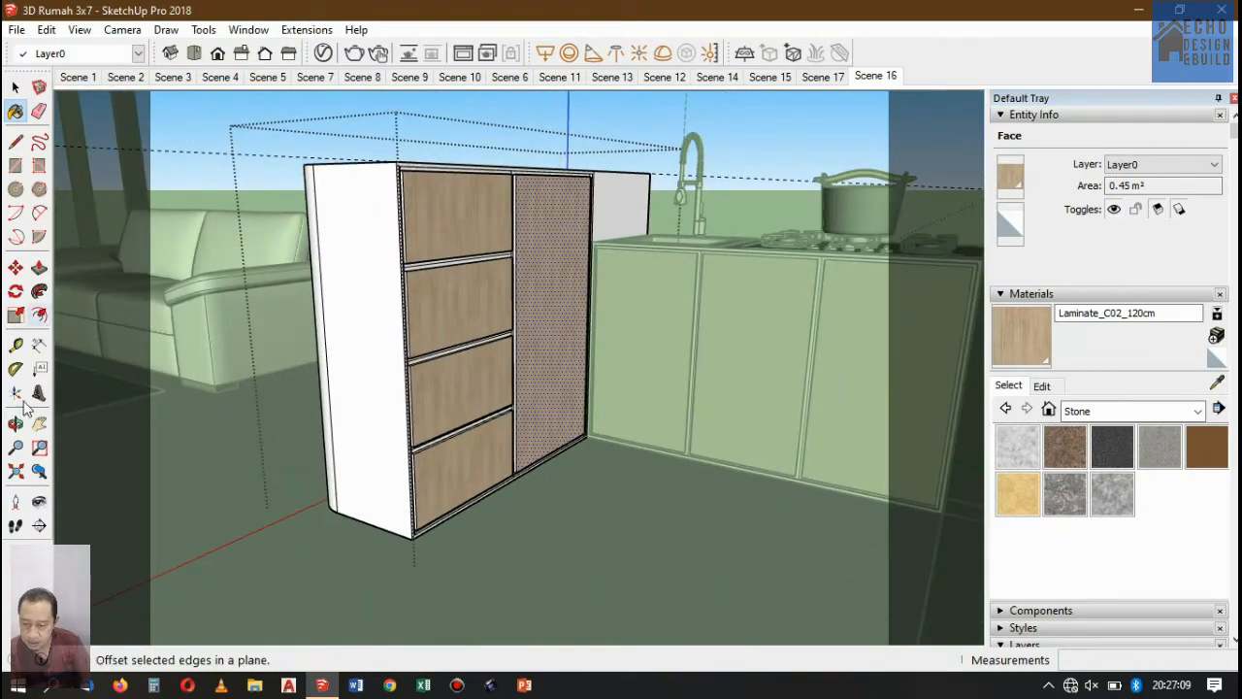
left_click(16, 423)
left_click_drag(374, 194, 820, 229)
left_click_drag(421, 210, 348, 172)
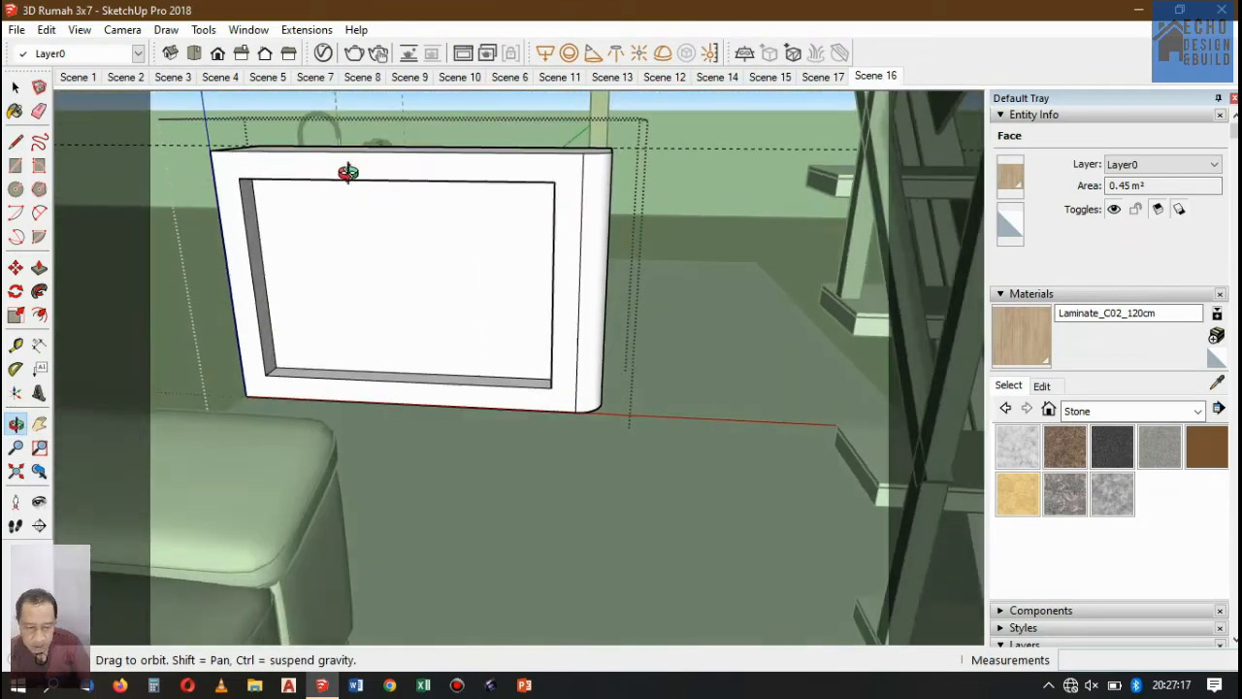
left_click(1219, 384)
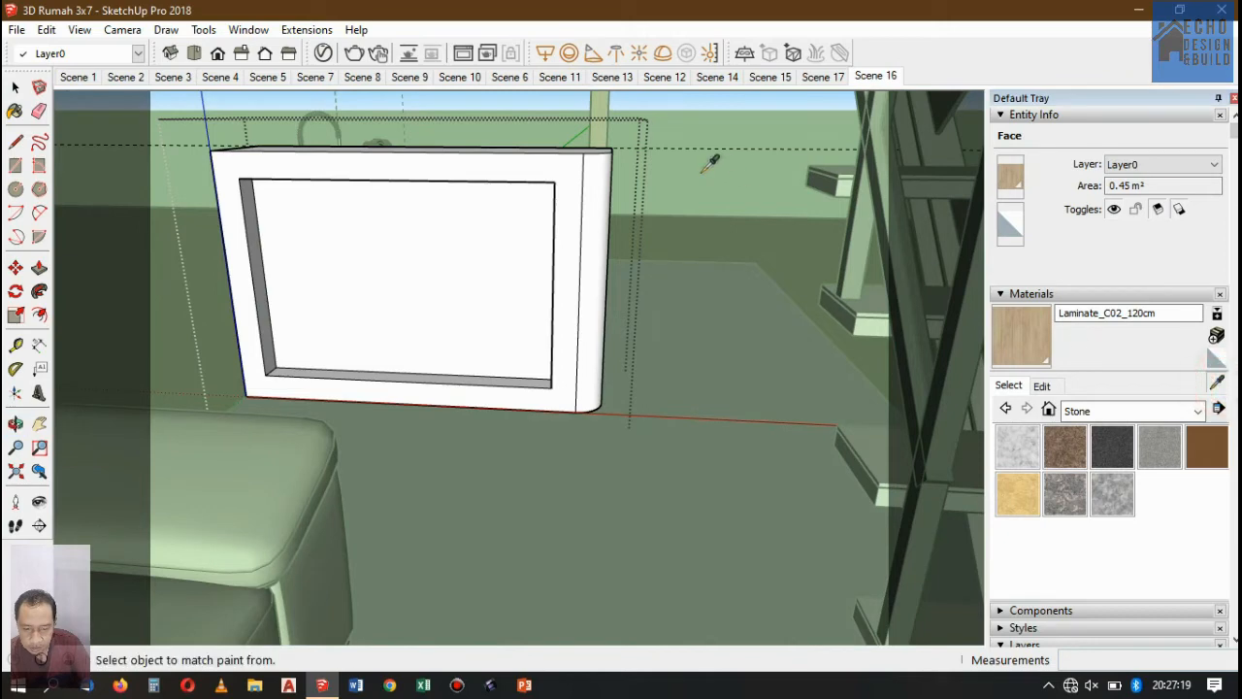
left_click(571, 170)
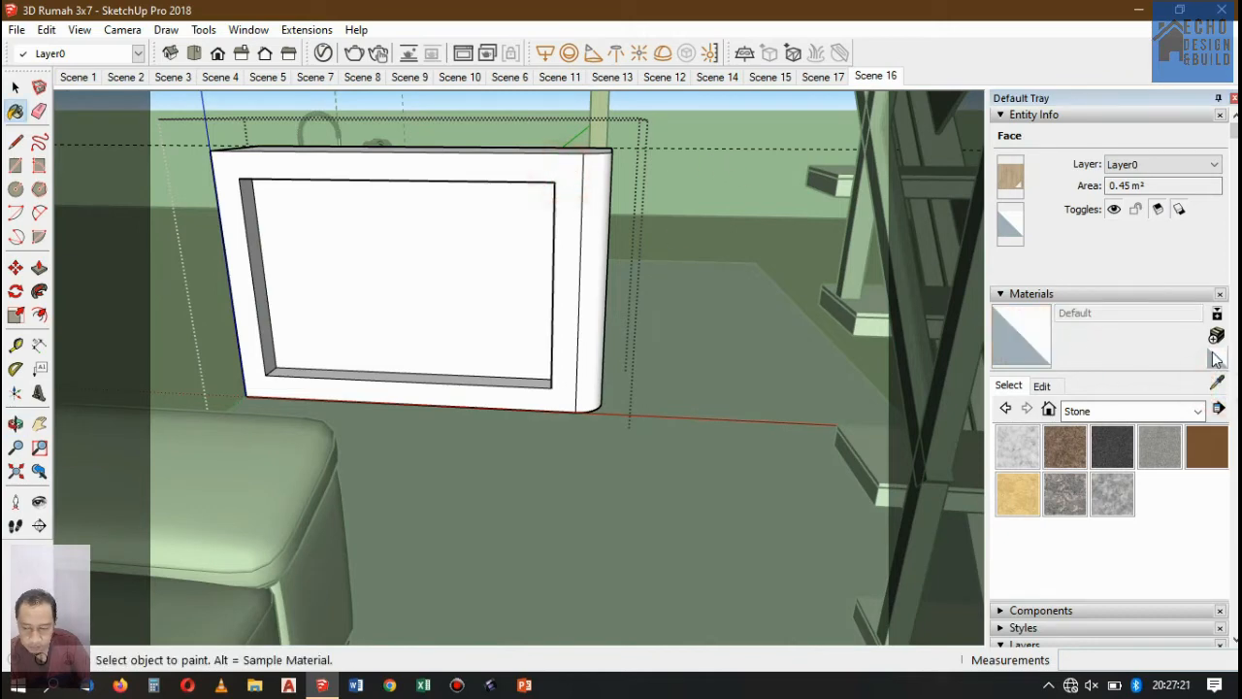
left_click(15, 291)
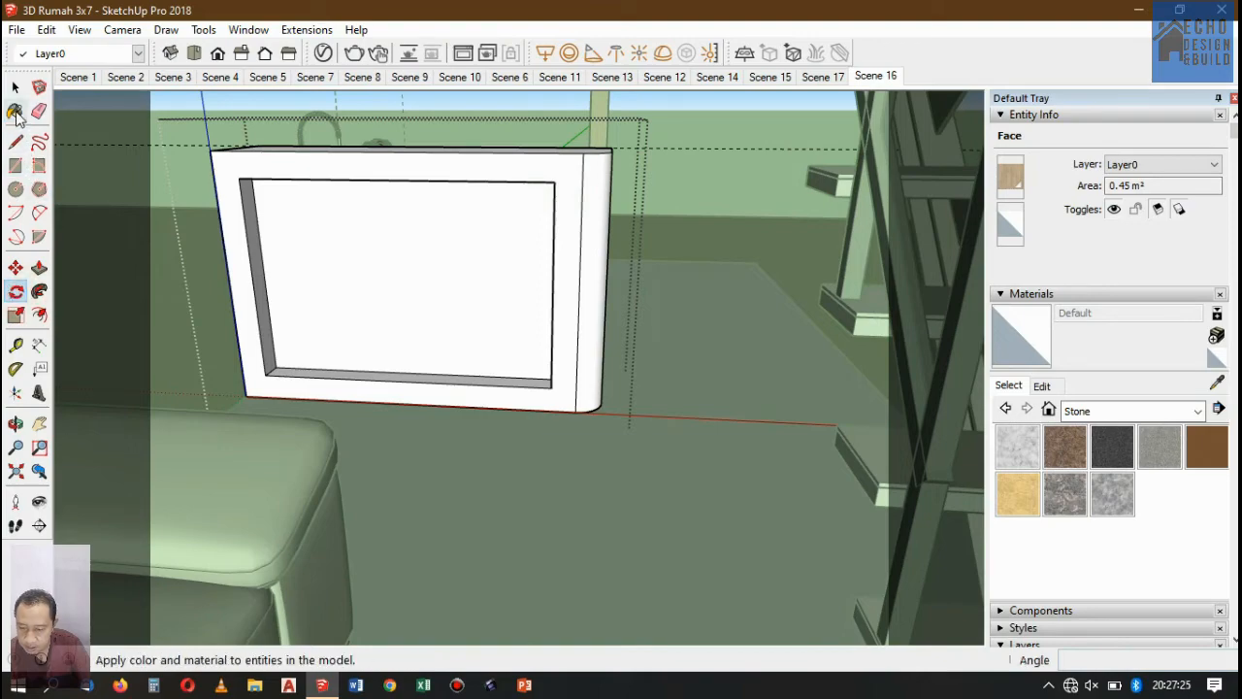
Sample Laminate_C02_120cm from the wall cabinet and paint the counter block's back frame and recessed panel with it.
left_click(16, 424)
left_click_drag(441, 213, 456, 256)
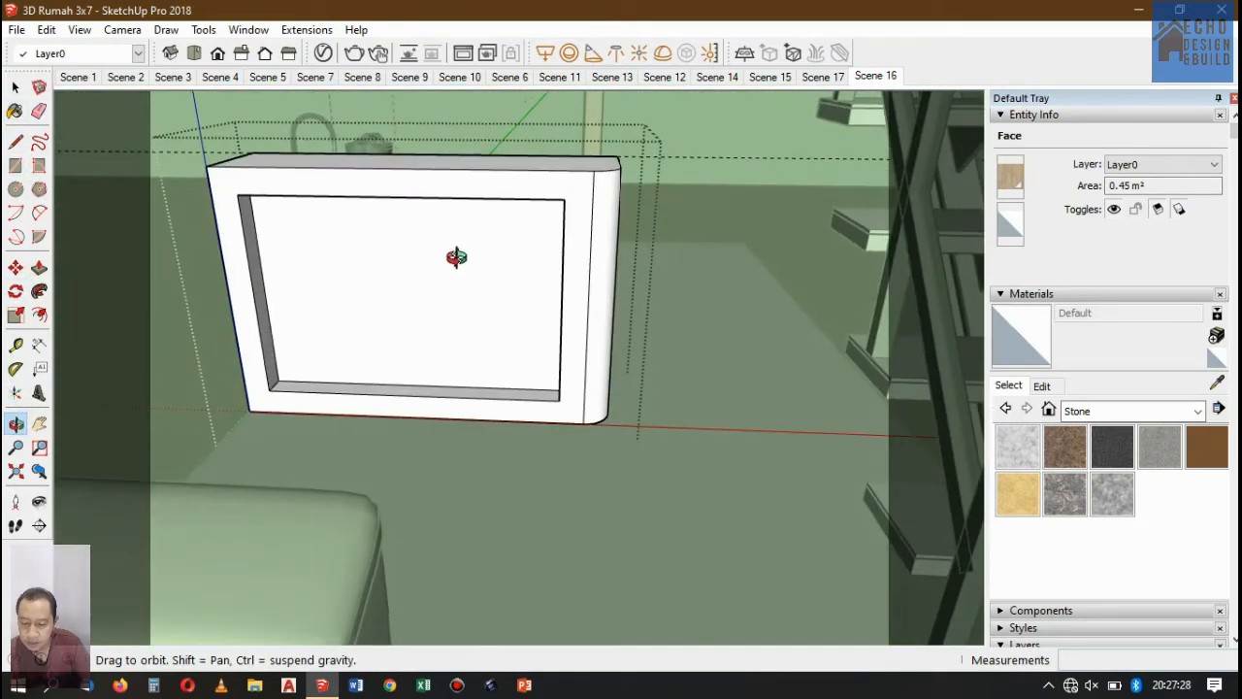
left_click(39, 501)
left_click_drag(476, 372, 423, 190)
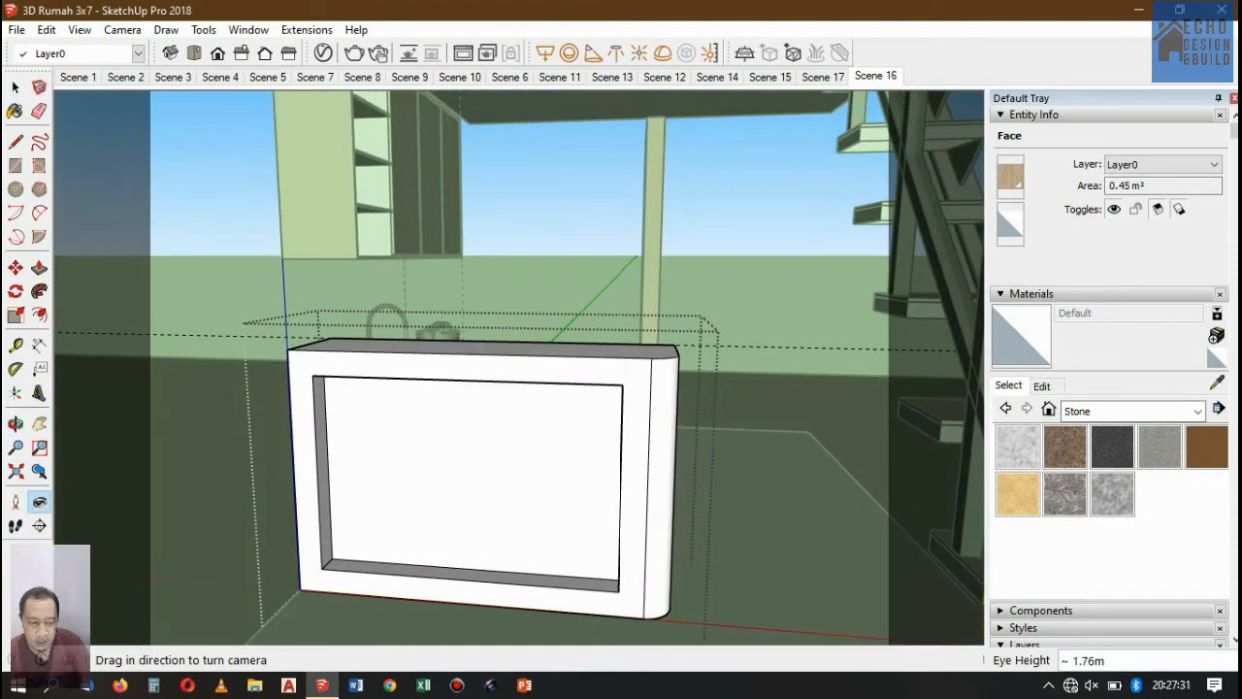
left_click(1217, 381)
left_click(314, 133)
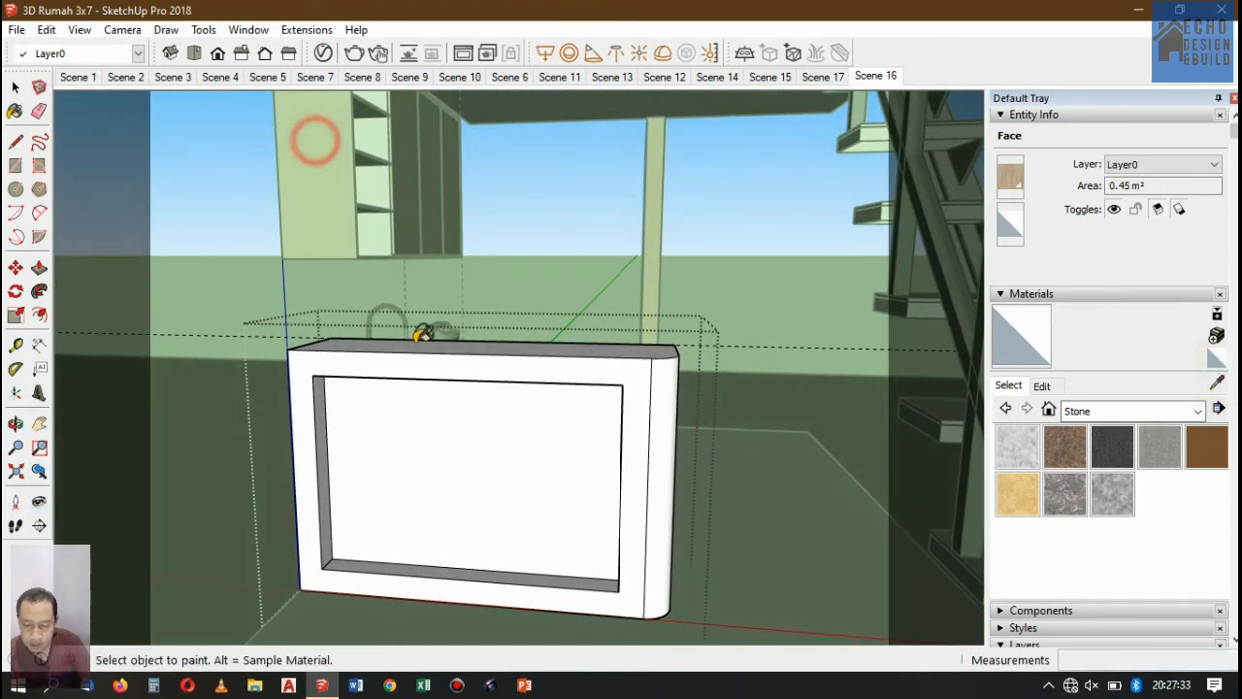
left_click(631, 421)
left_click(502, 424)
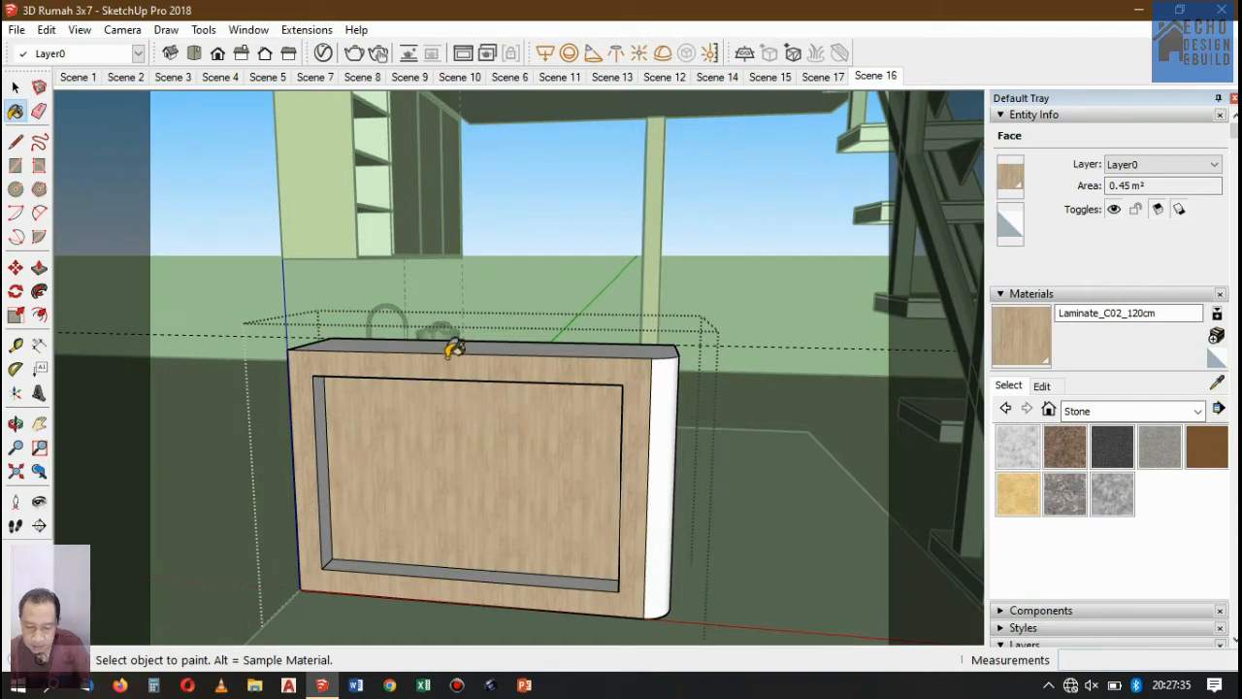
Sample Stone Marble from the existing kitchen worktop area by the stove and paint the counter block's top face with it.
scroll(433, 355, "up", 2)
scroll(422, 357, "up", 1)
scroll(411, 360, "down", 2)
scroll(408, 364, "up", 2)
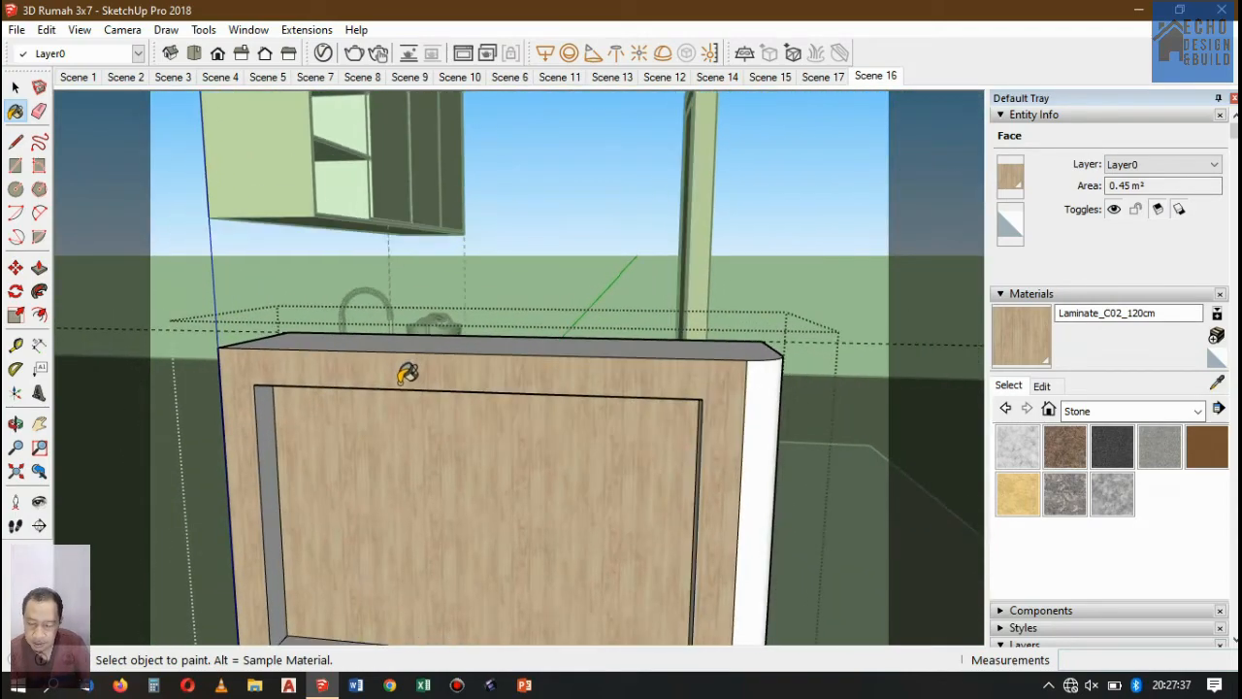
left_click(16, 423)
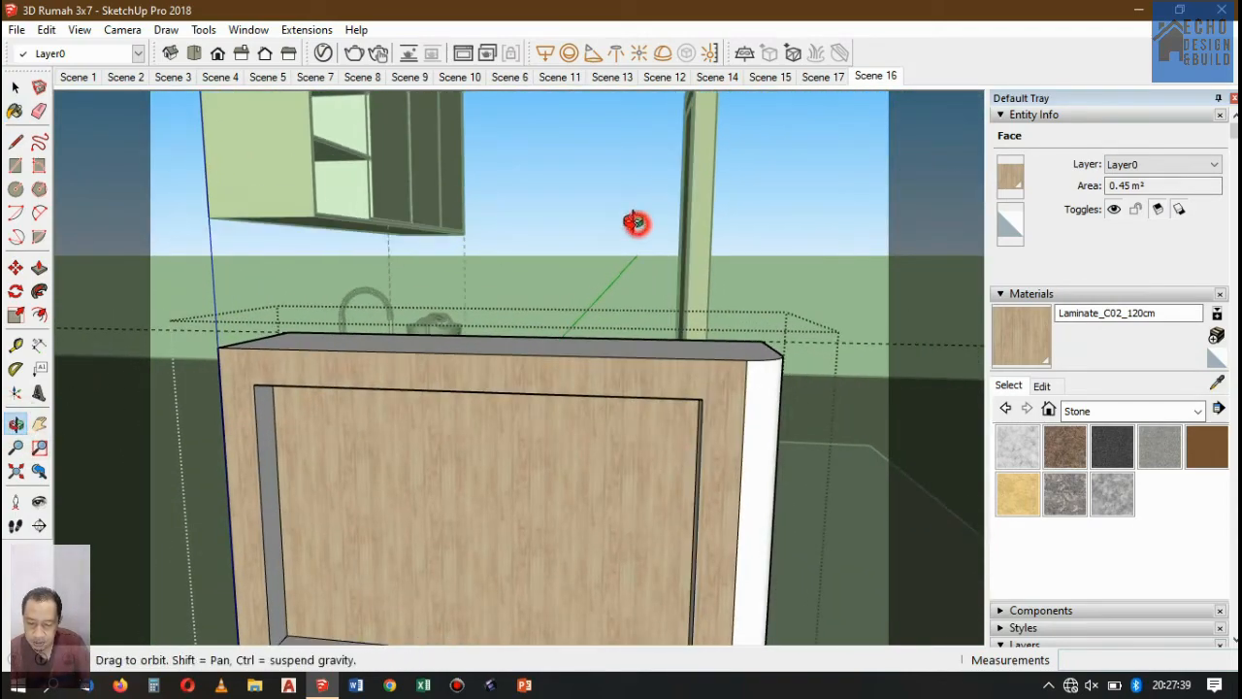
left_click_drag(633, 223, 424, 374)
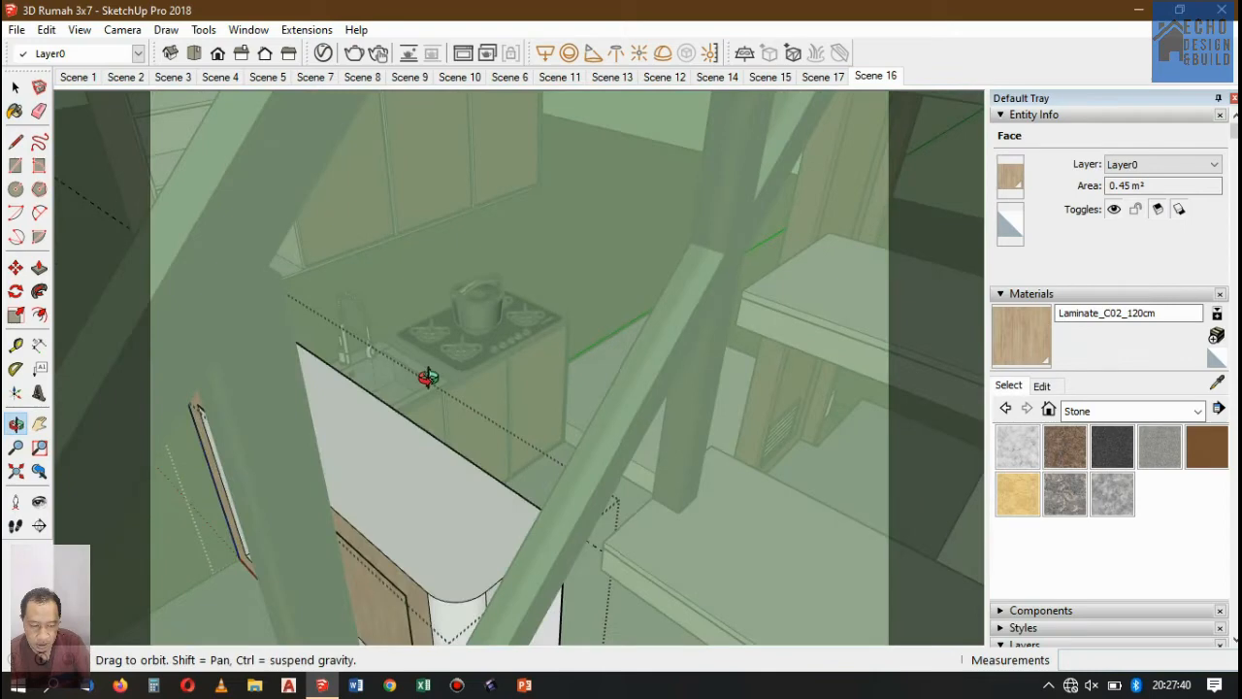
left_click(1217, 382)
mouse_move(511, 358)
middle_mouse_down()
mouse_move(402, 341)
mouse_move(456, 359)
middle_mouse_up()
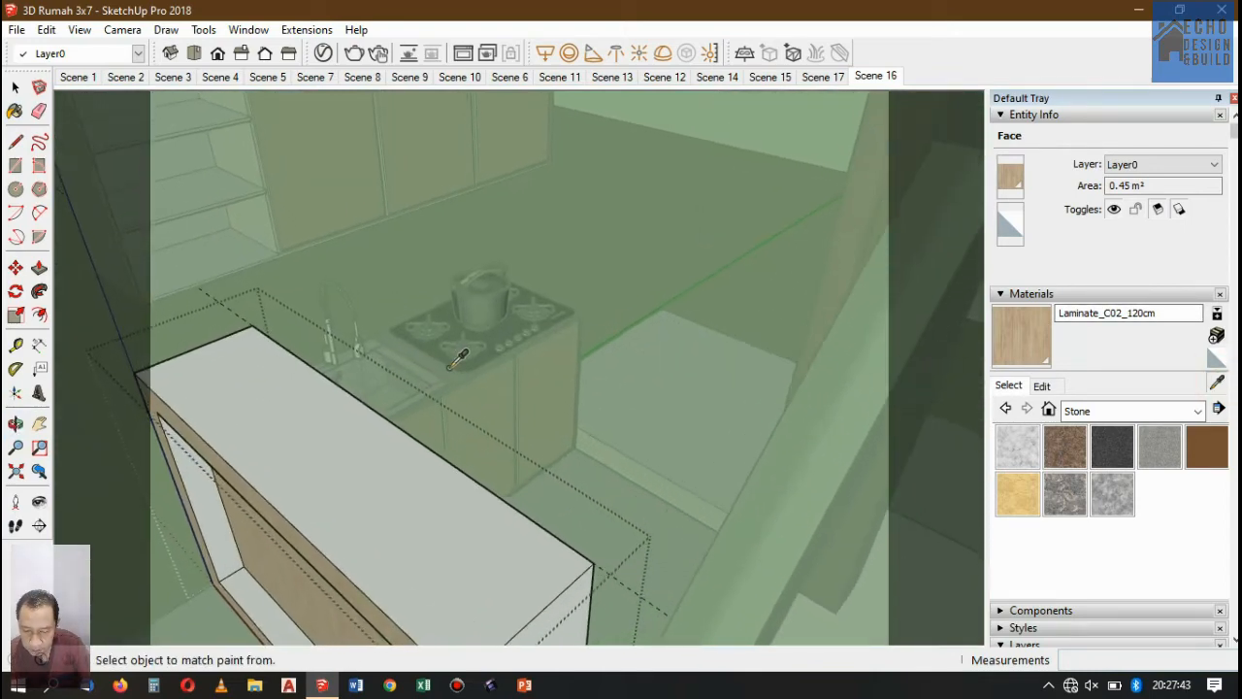
scroll(456, 361, "up", 6)
left_click(533, 322)
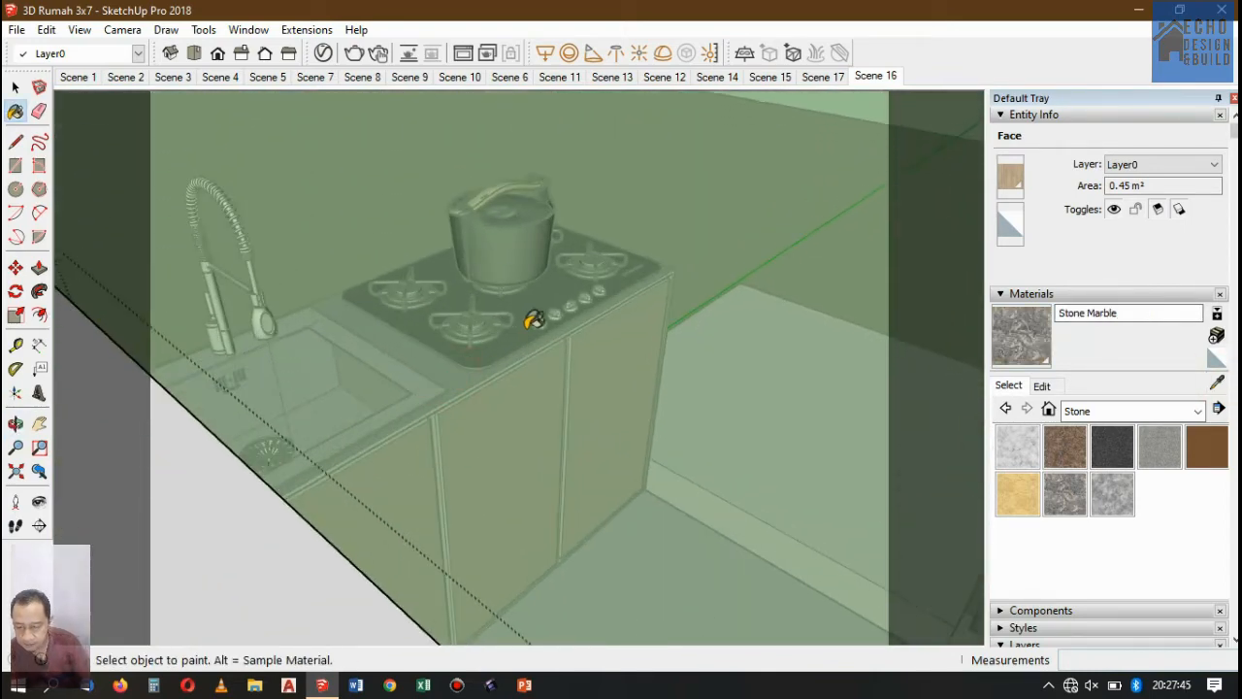
mouse_move(533, 320)
middle_mouse_down()
mouse_move(494, 358)
mouse_move(360, 397)
middle_mouse_up()
left_click(389, 390)
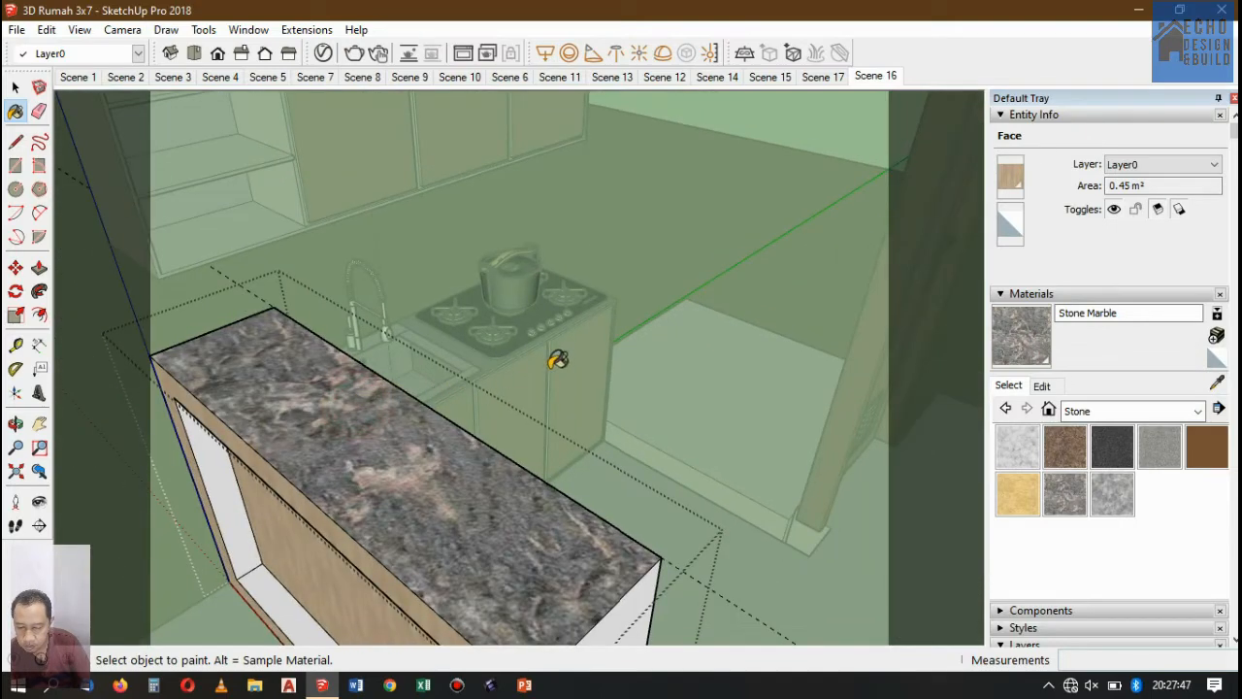
Examine the inner side faces of the recess on the back of the counter block.
scroll(558, 361, "down", 2)
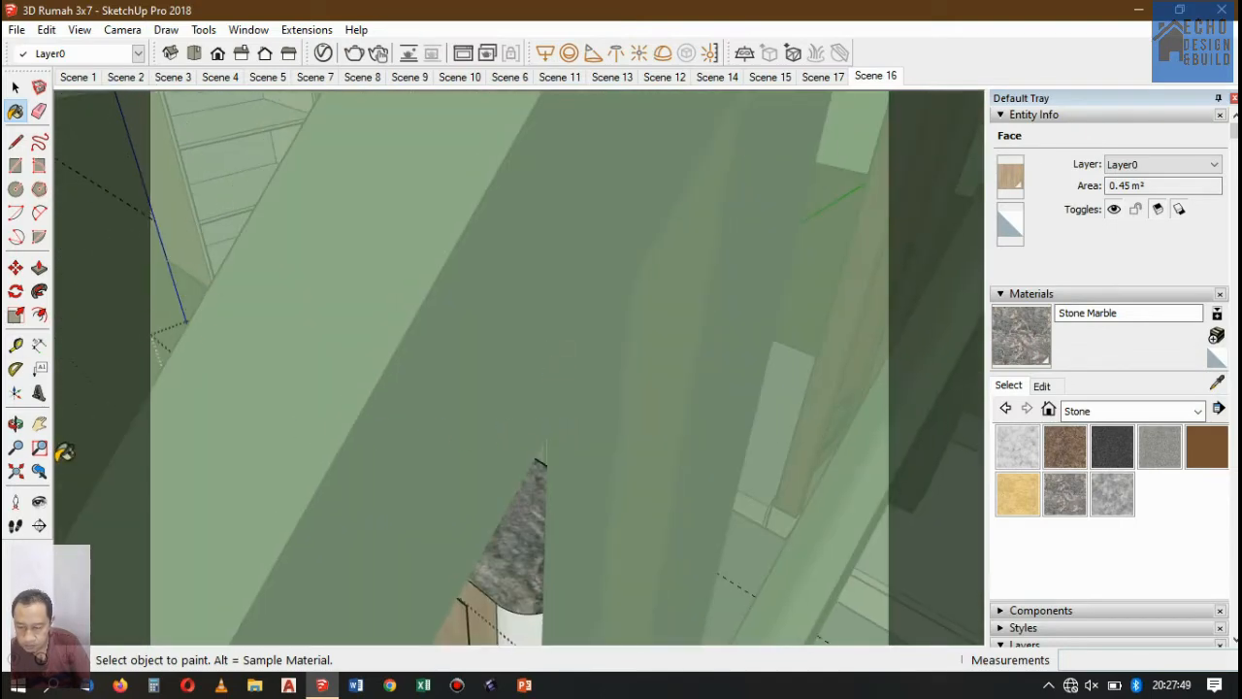
left_click(39, 471)
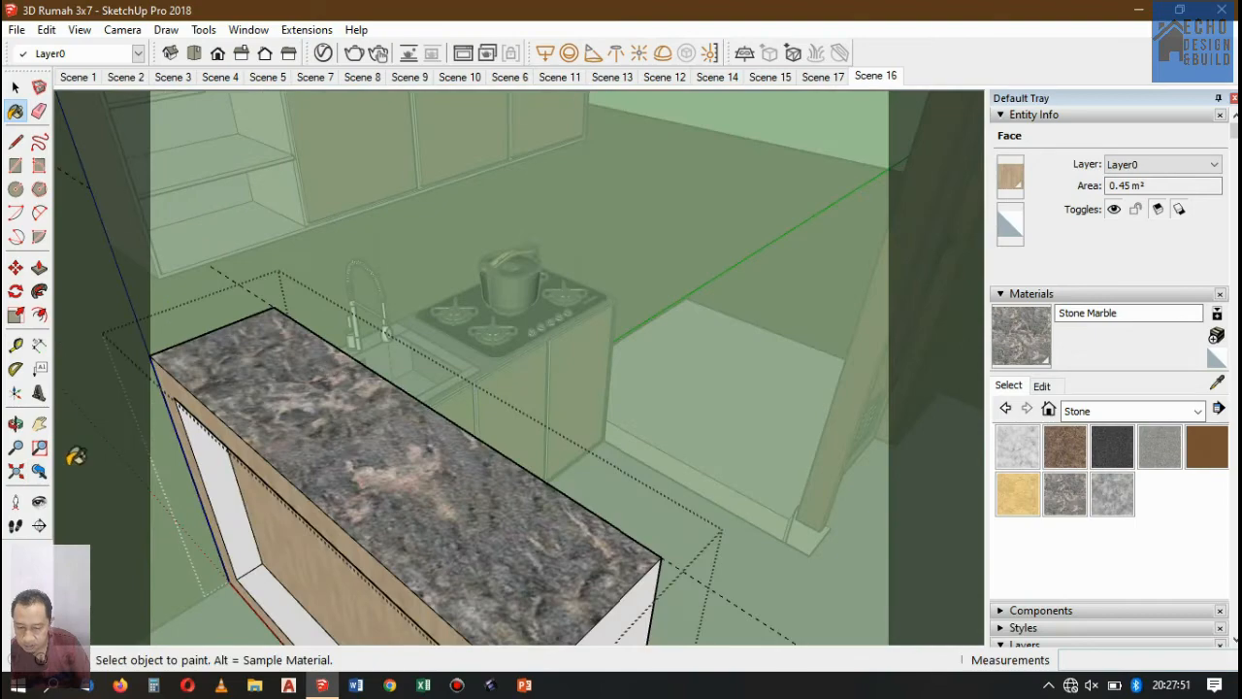
left_click(15, 423)
left_click_drag(223, 388, 444, 198)
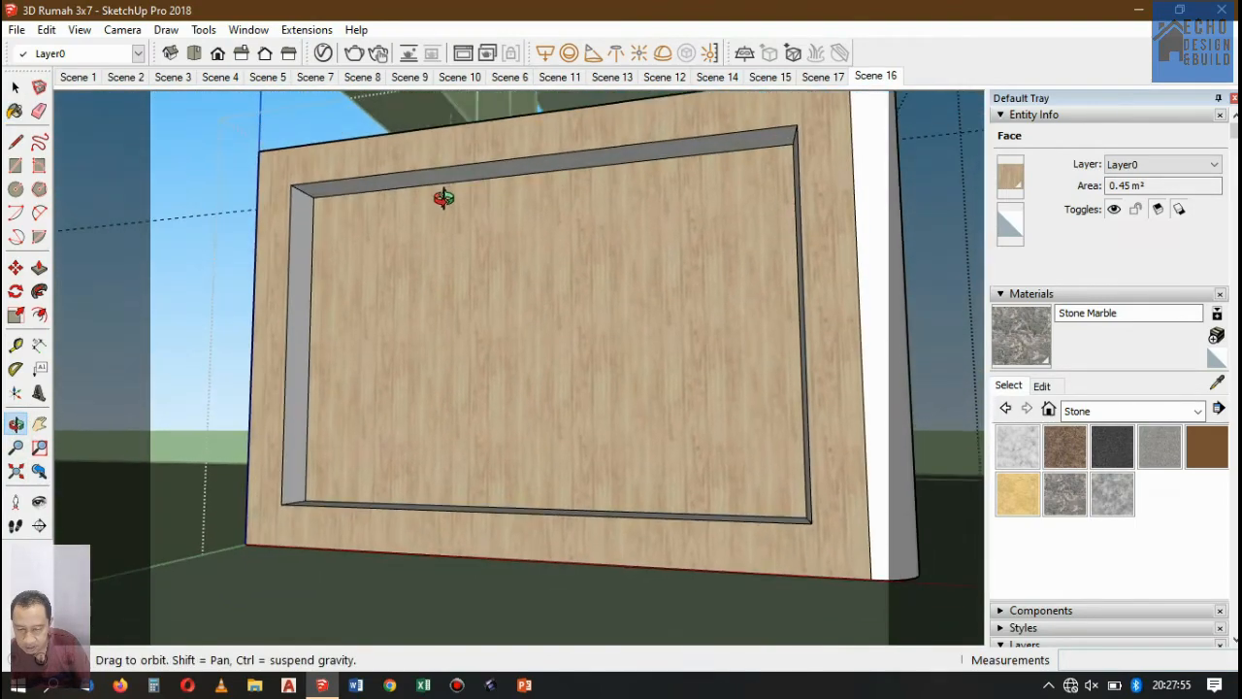
scroll(494, 139, "up", 5)
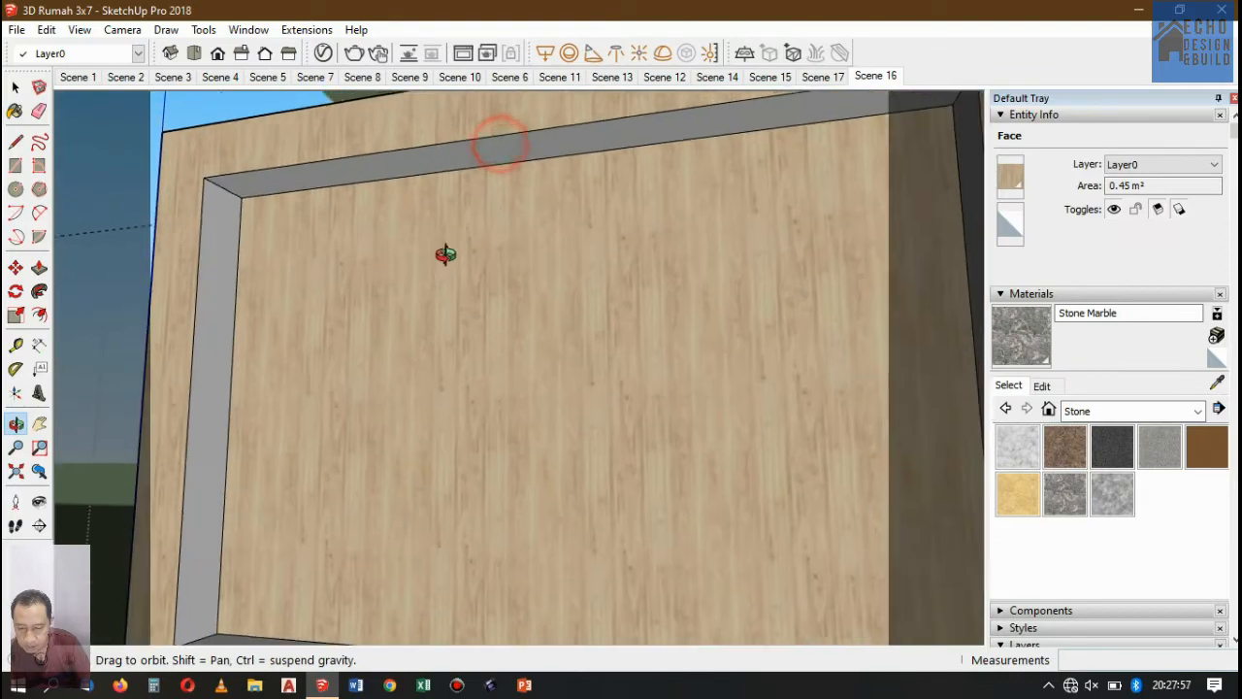
left_click_drag(446, 254, 423, 201)
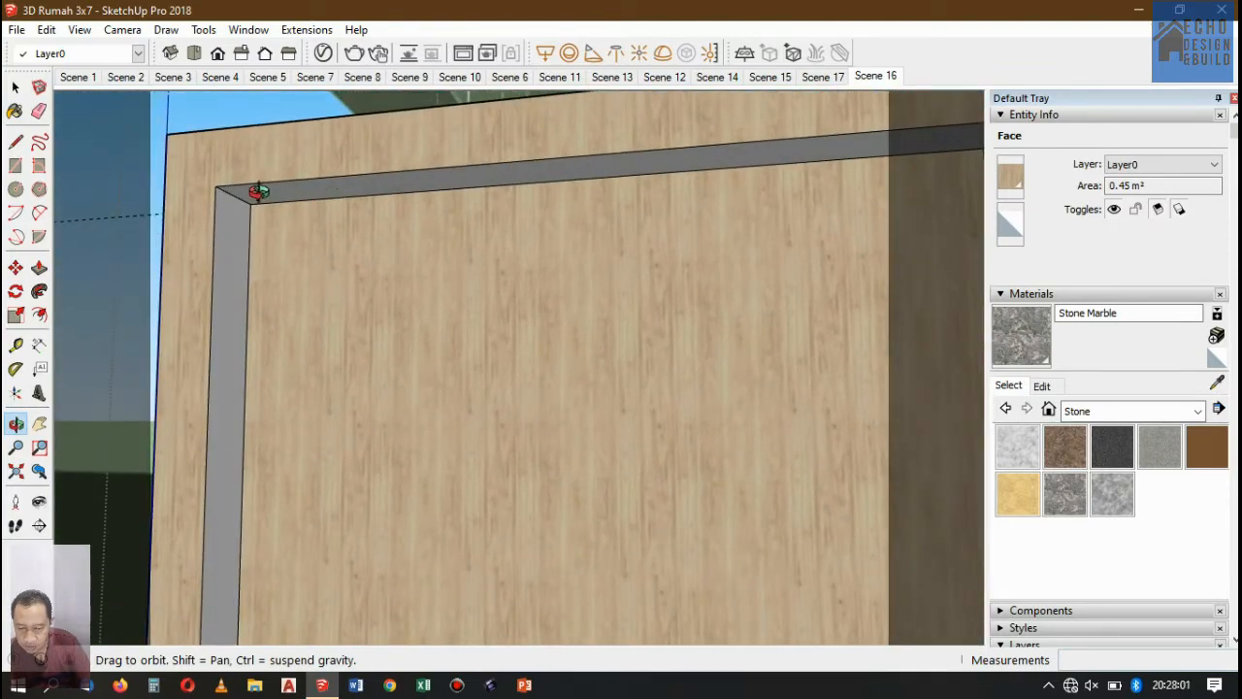
scroll(274, 191, "down", 5)
left_click_drag(236, 216, 267, 195)
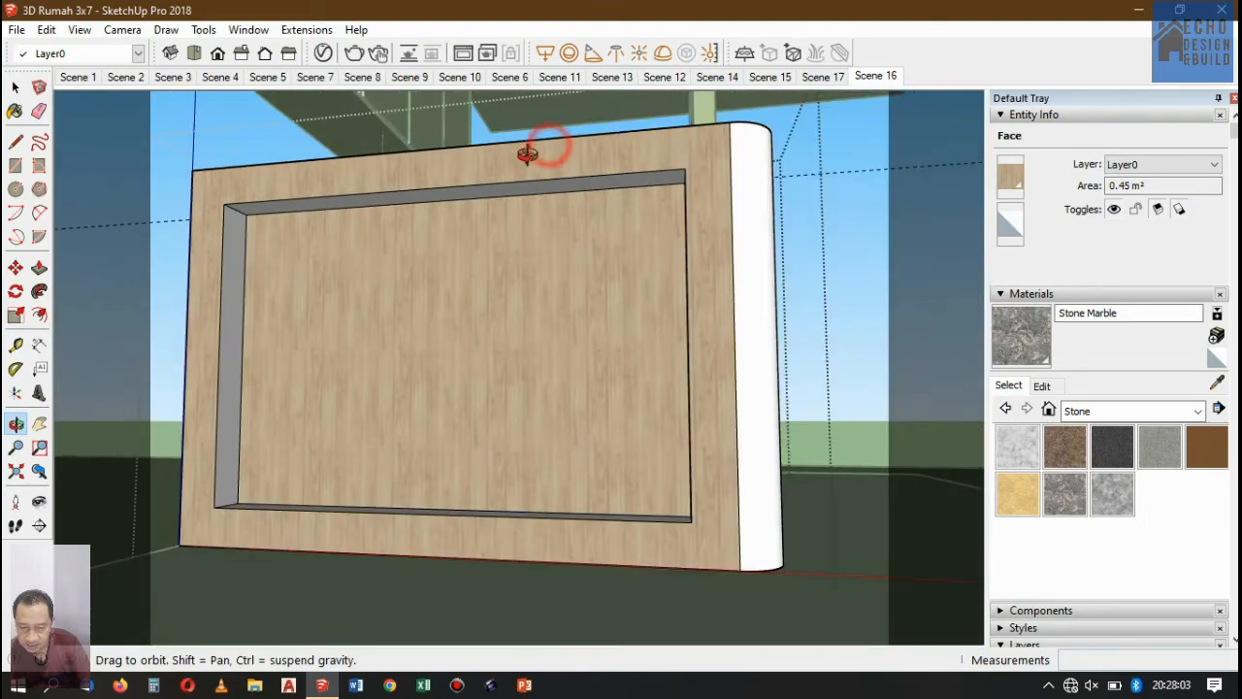
Finish editing the counter block, return to the full kitchen model and save the file.
left_click_drag(375, 291, 560, 308)
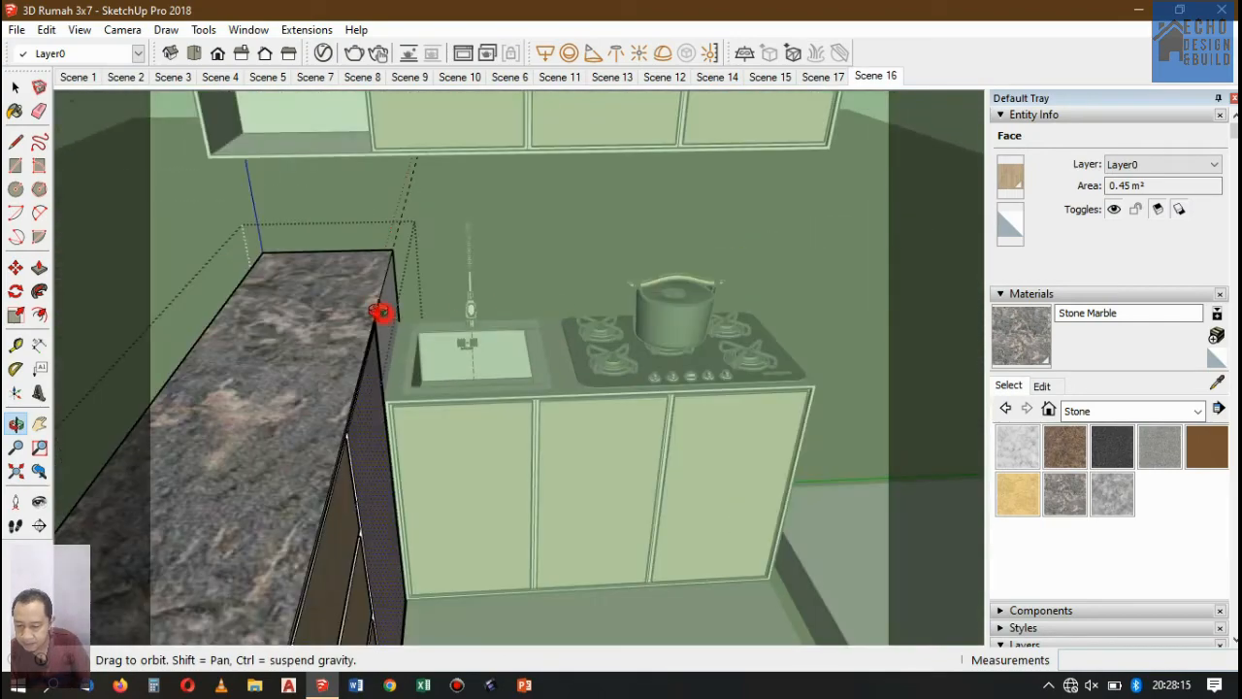
left_click_drag(382, 313, 515, 299)
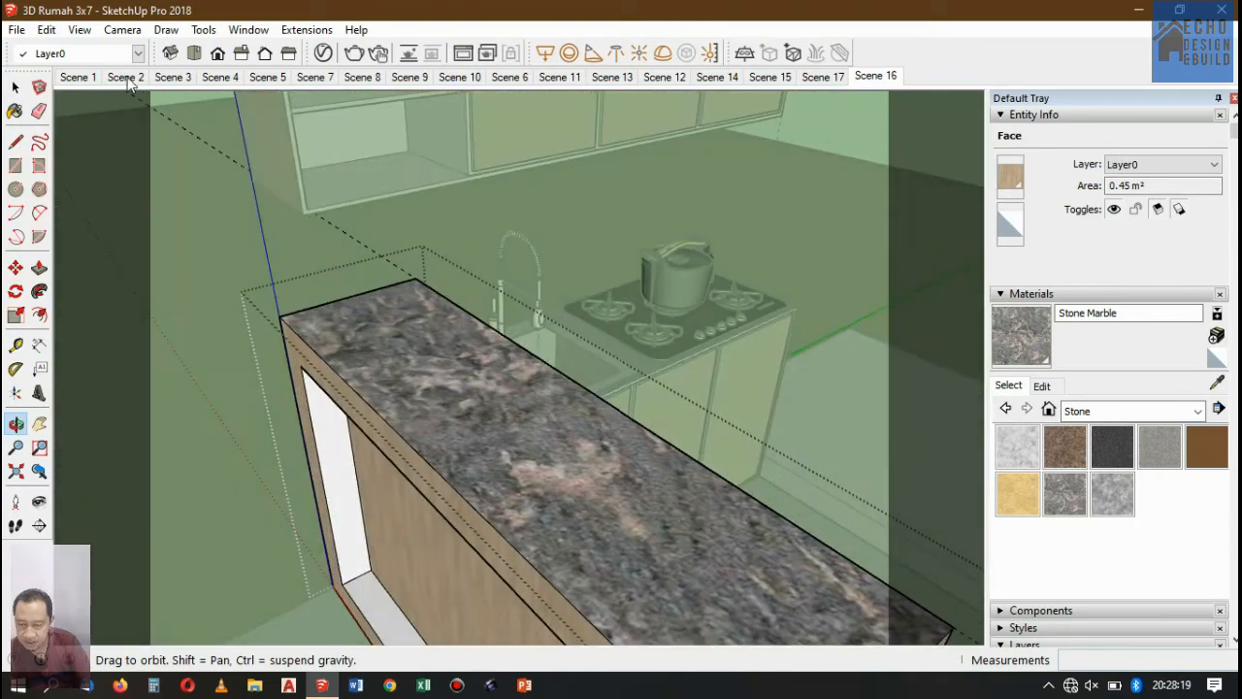
key("space")
left_click(791, 335)
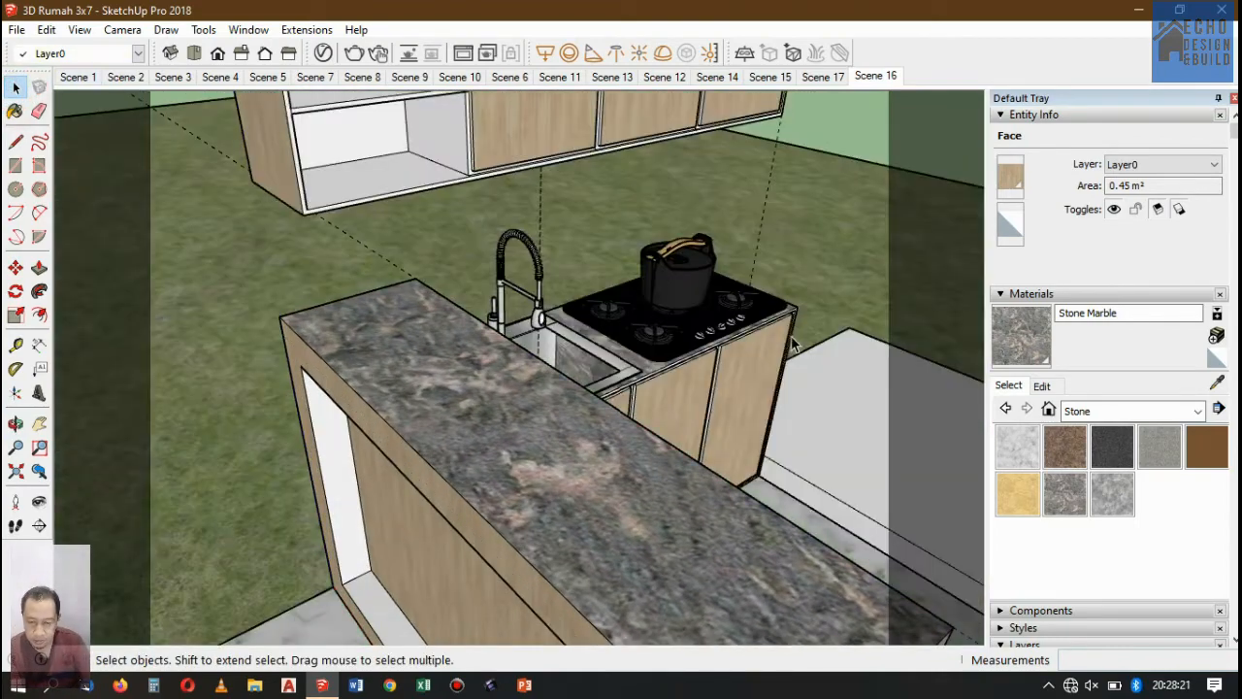
scroll(769, 256, "down", 3)
left_click(18, 32)
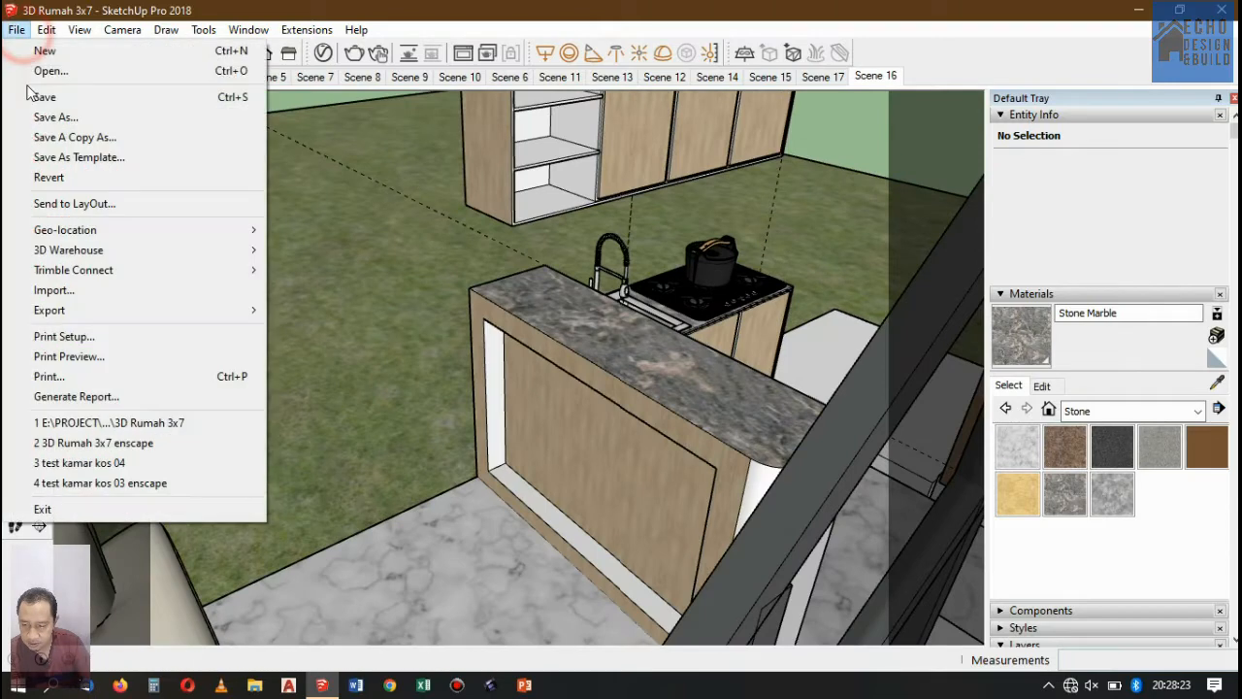
left_click(45, 97)
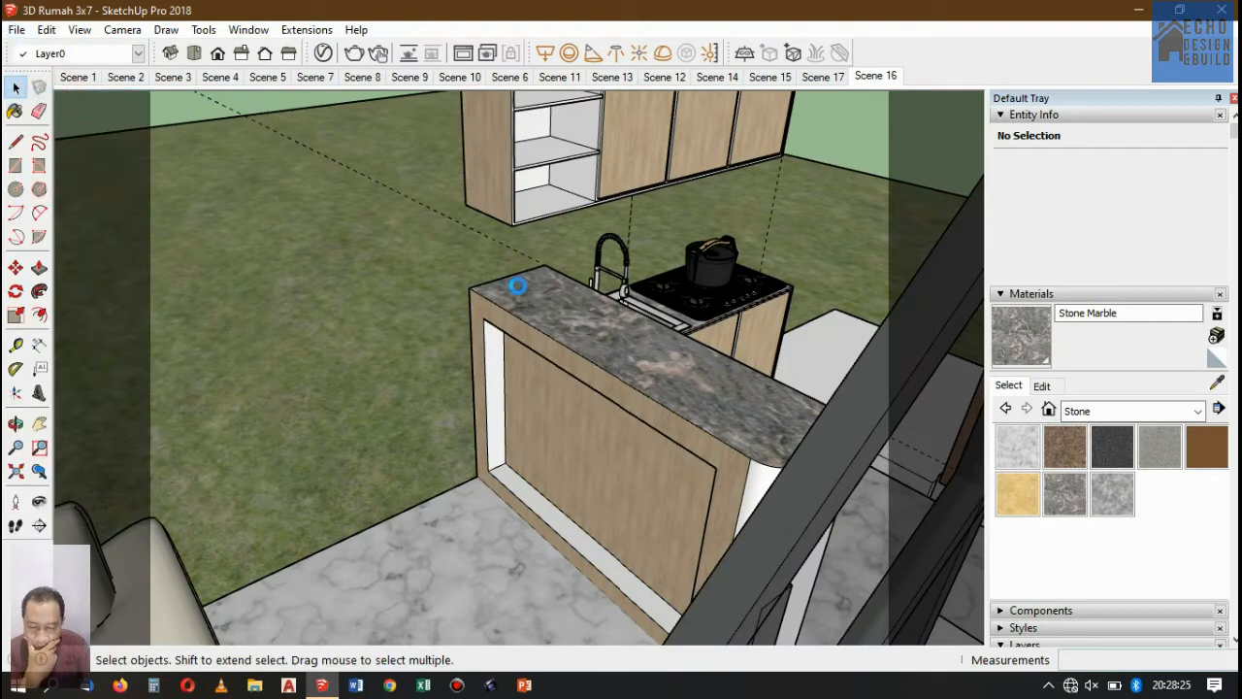
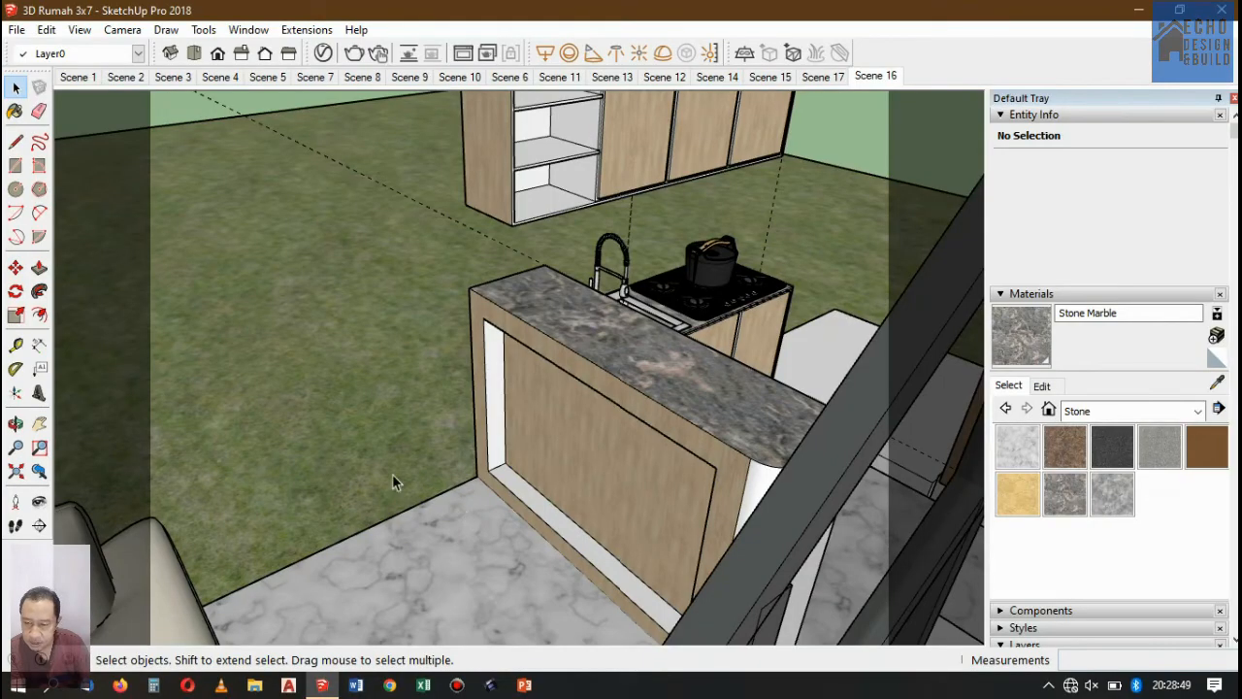
Start a model import and browse to the kursi folder in Sketchup2018 LIBRARY.
left_click(16, 30)
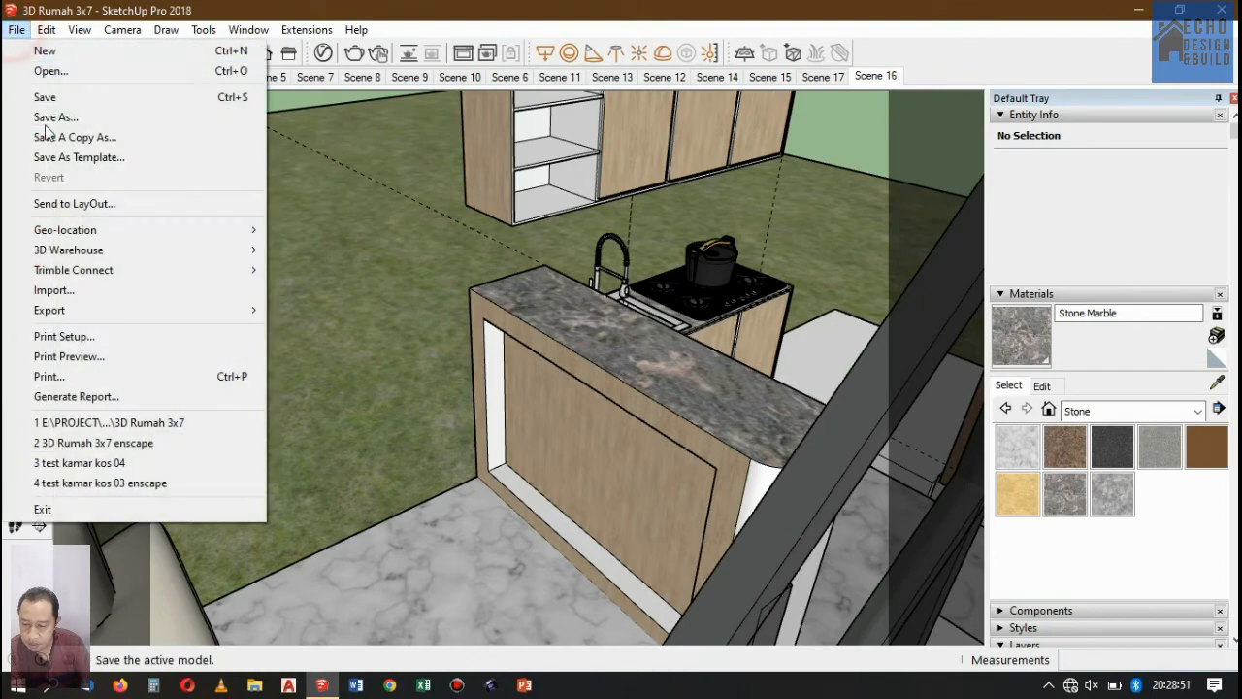
left_click(53, 289)
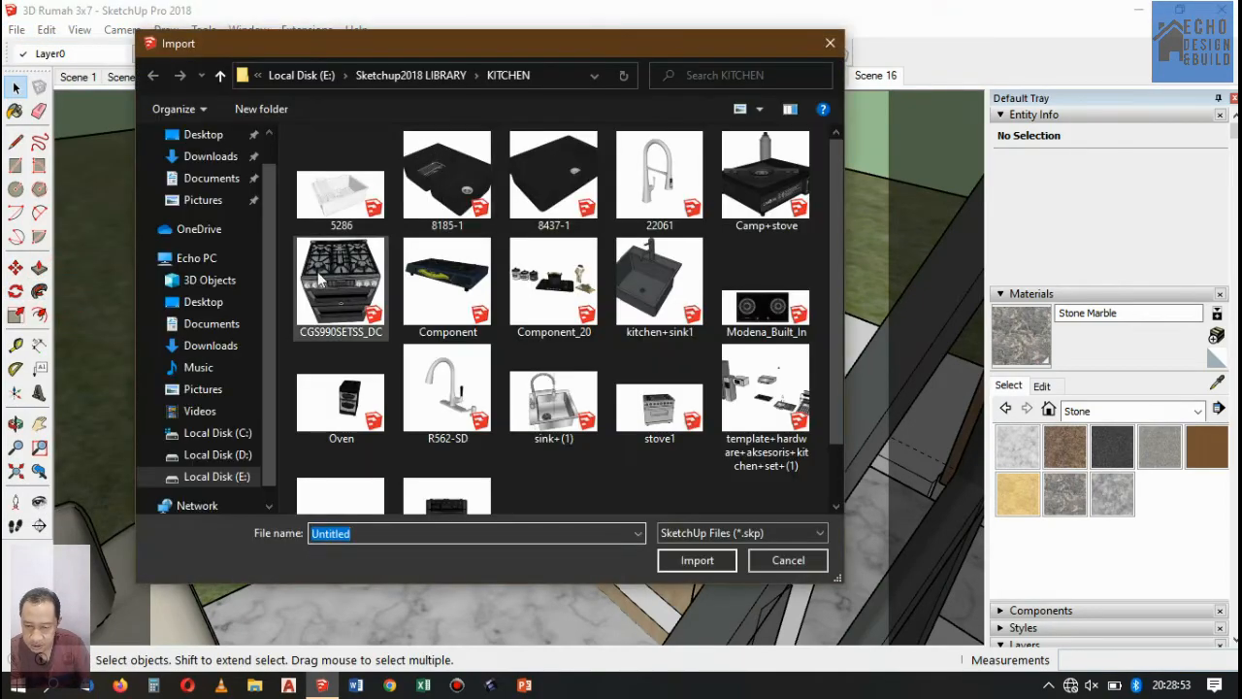
left_click(221, 77)
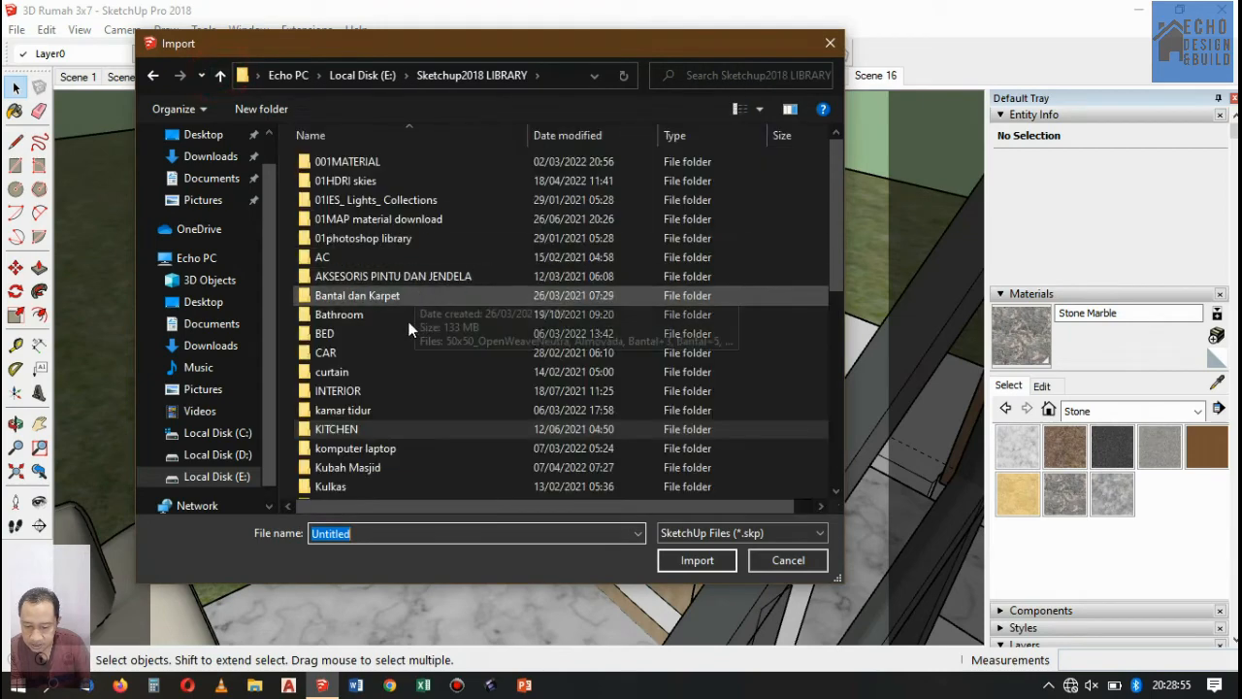
left_click(364, 389)
scroll(364, 389, "down", 1)
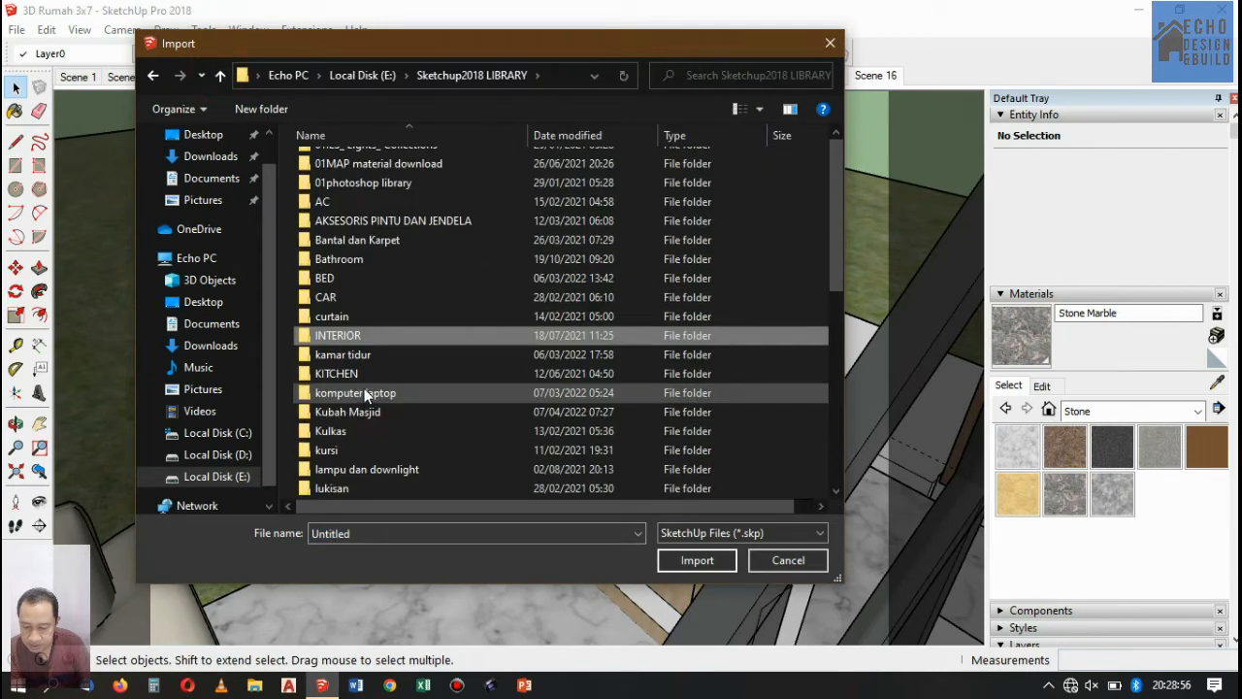
double_click(335, 450)
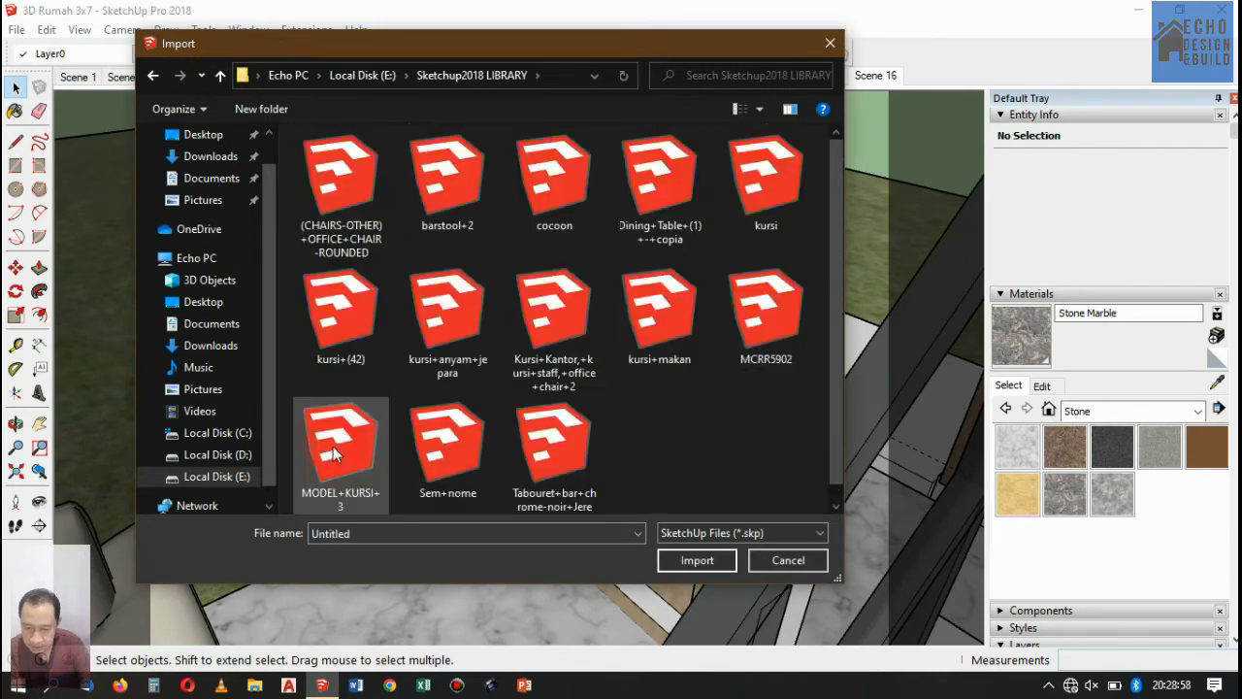
left_click(357, 307)
left_click(551, 464)
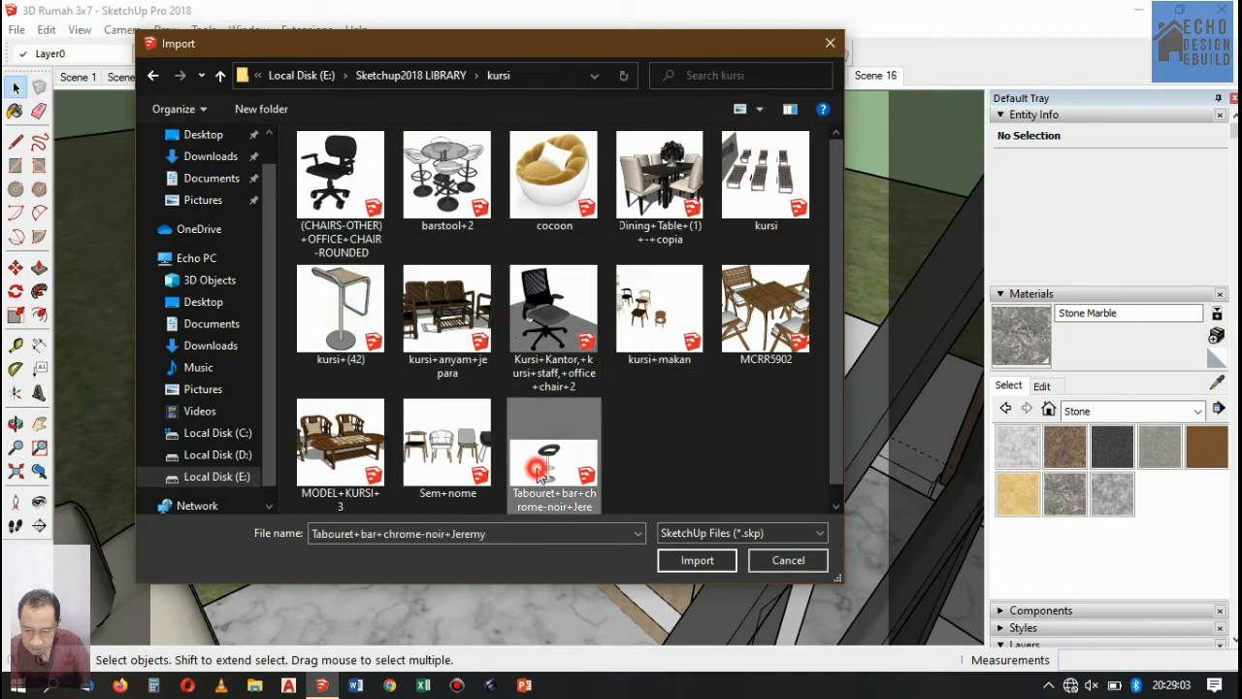
left_click(363, 291)
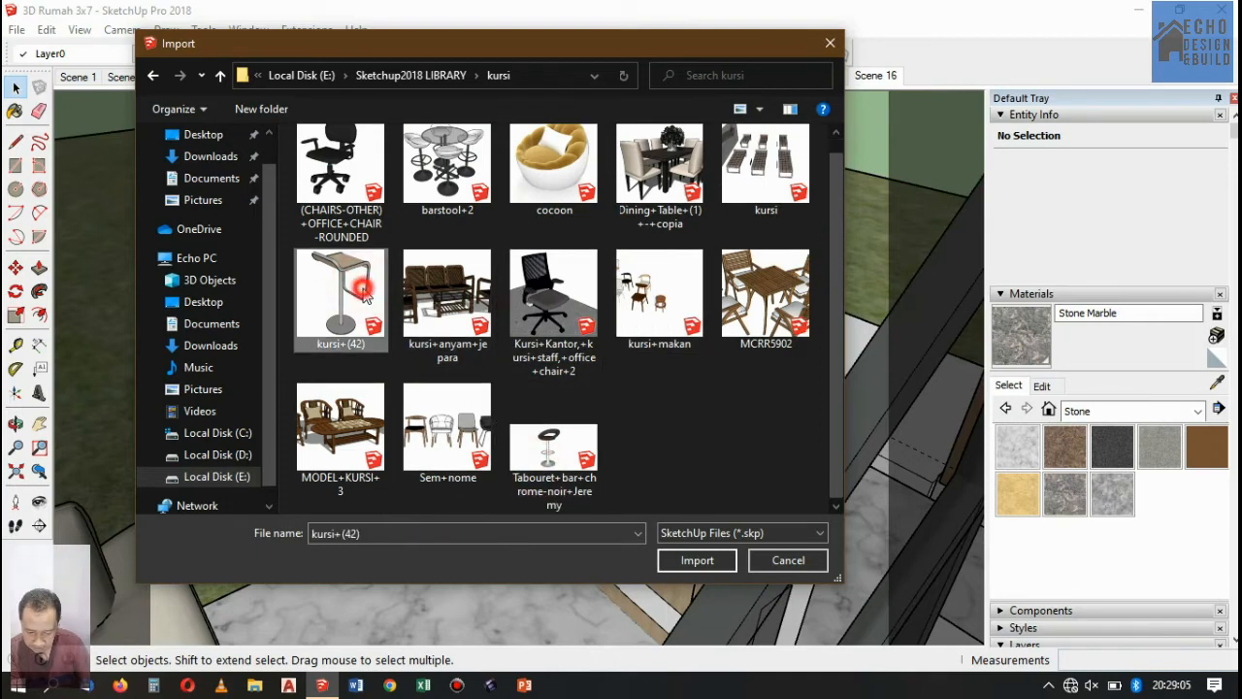
left_click(710, 560)
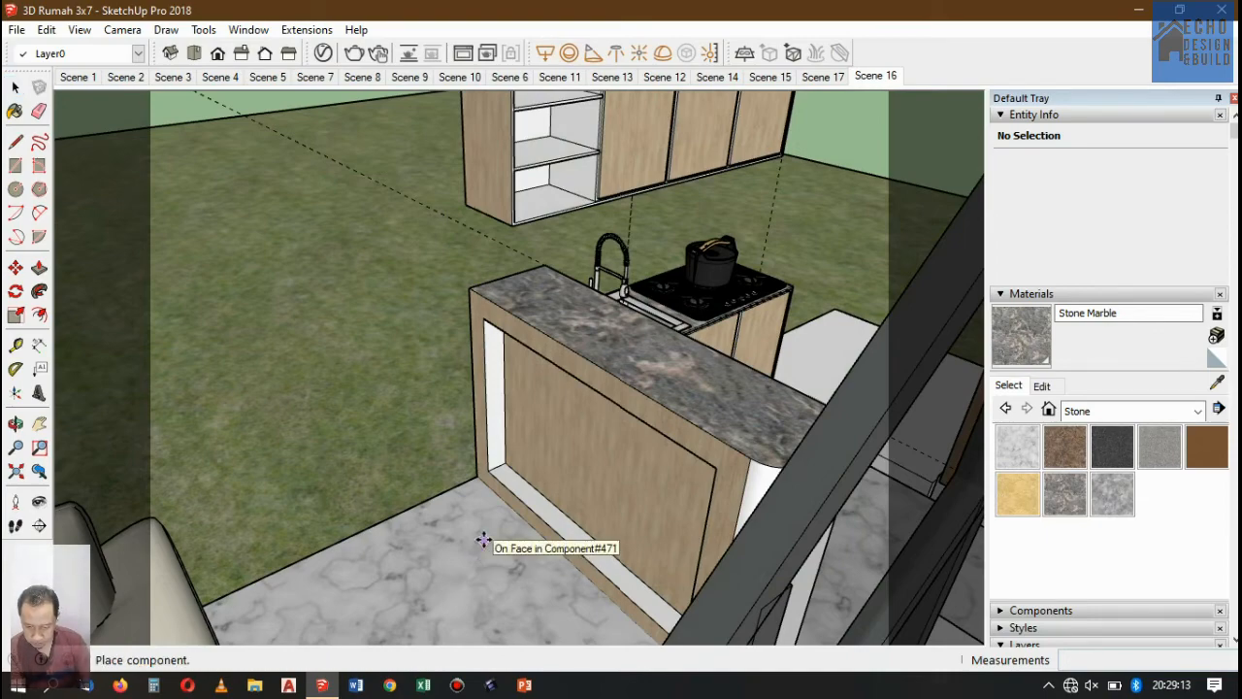
scroll(483, 540, "down", 6)
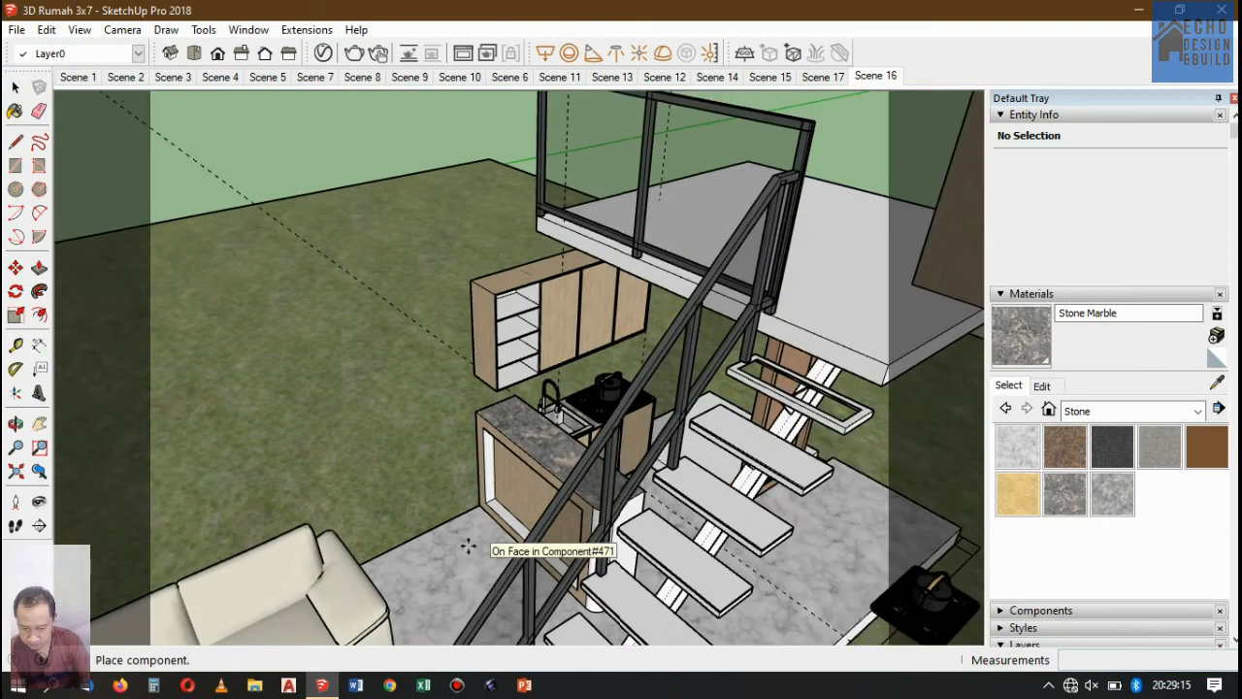
scroll(468, 548, "up", 3)
scroll(382, 512, "down", 3)
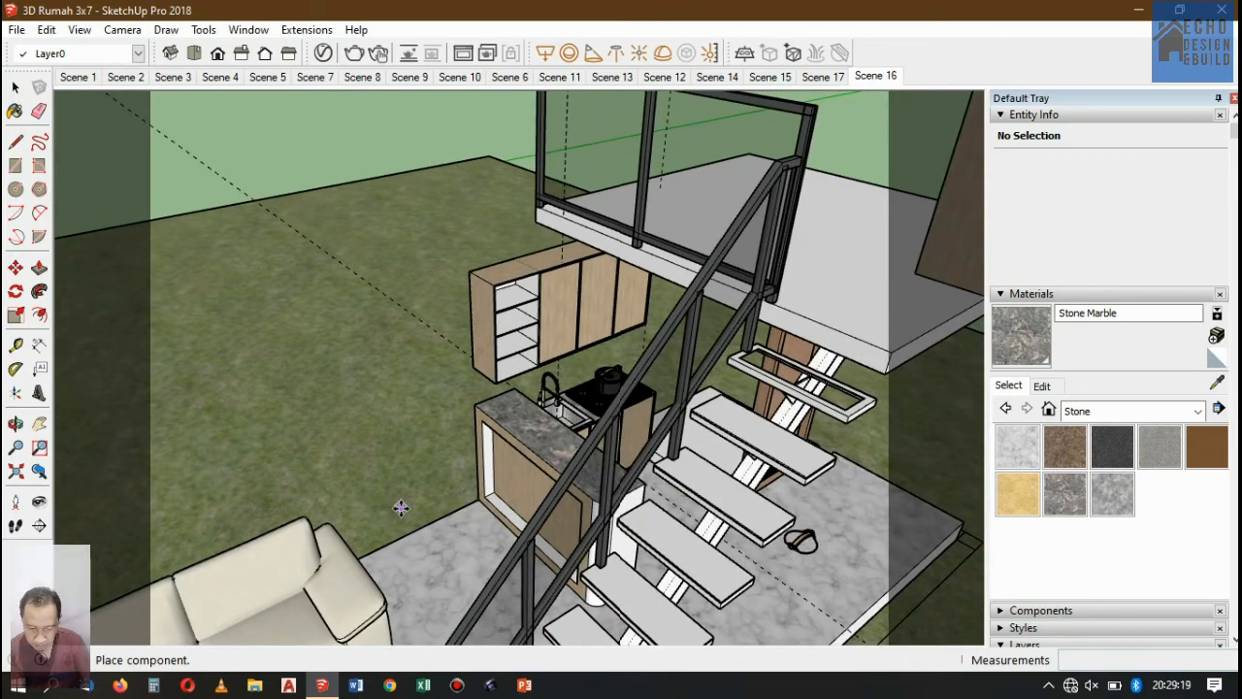
key("space")
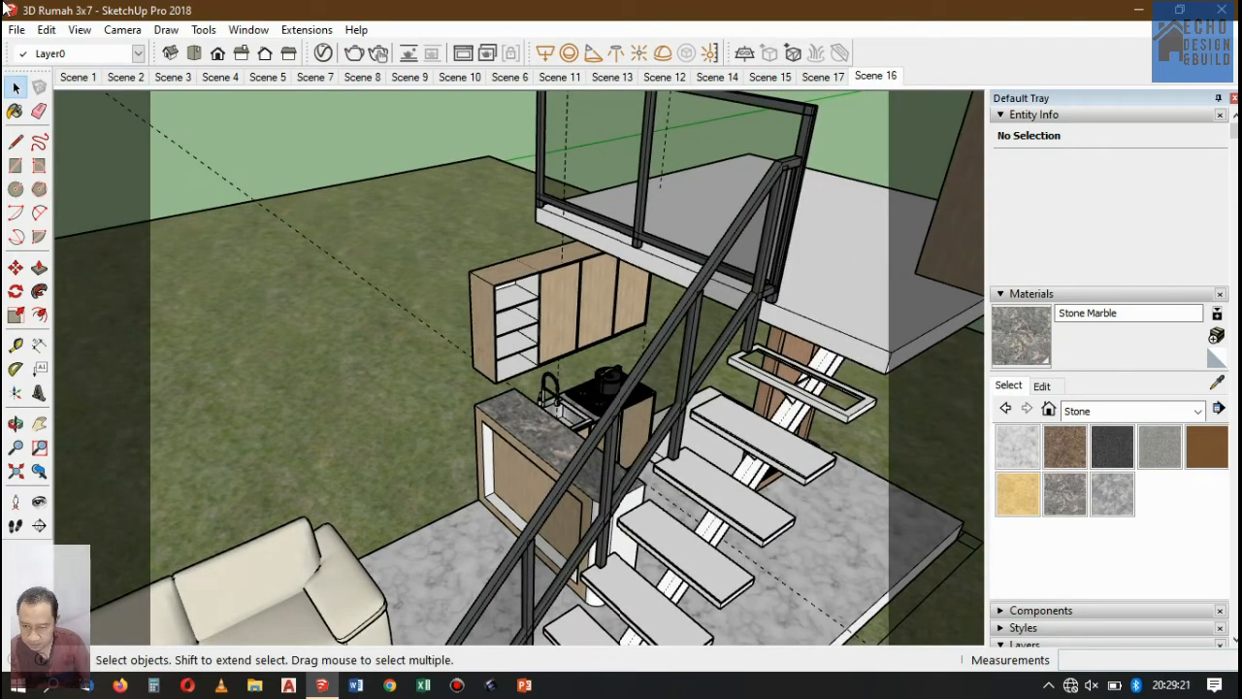
Import the kursi+(42) bar stool and place it on the marble floor beside the counter block's recessed panel.
left_click(18, 30)
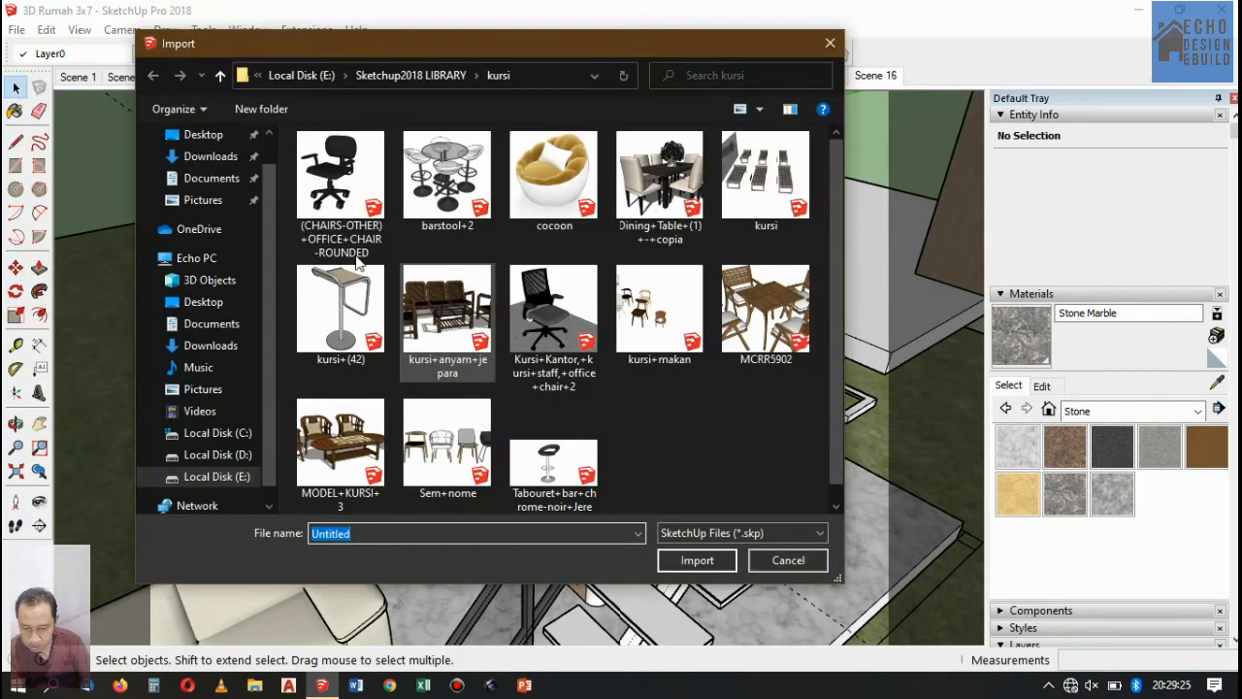
left_click(340, 309)
left_click(697, 560)
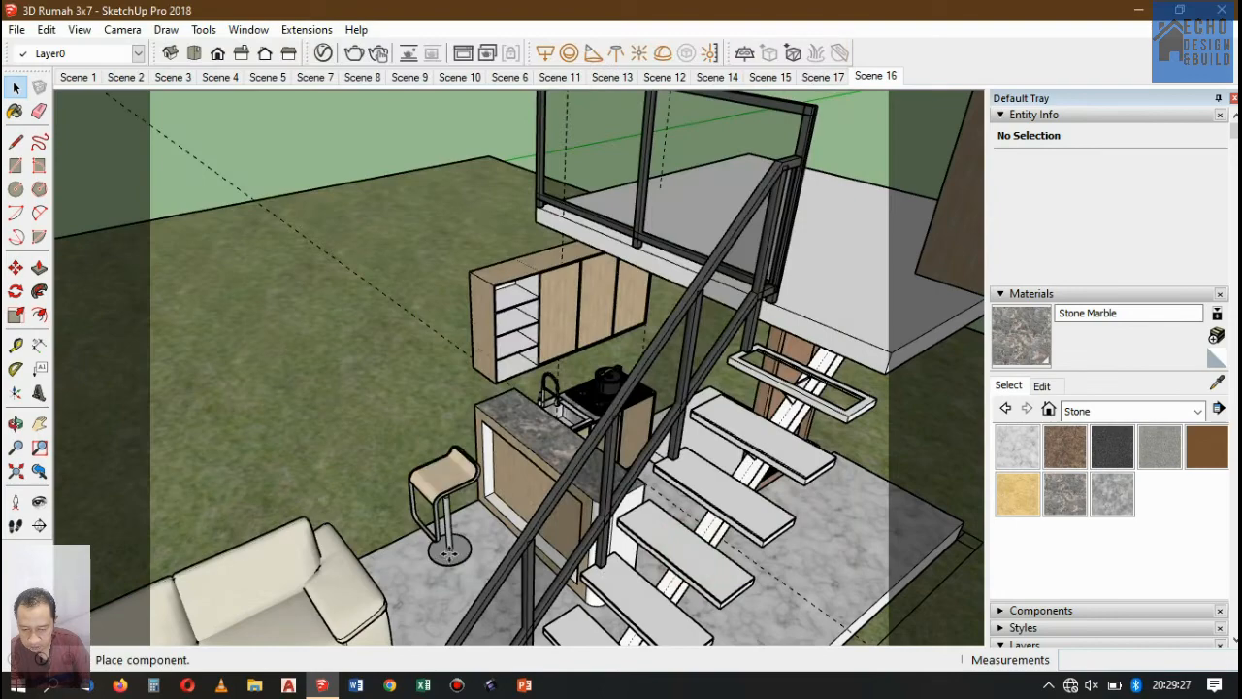
scroll(475, 543, "up", 2)
scroll(475, 543, "up", 3)
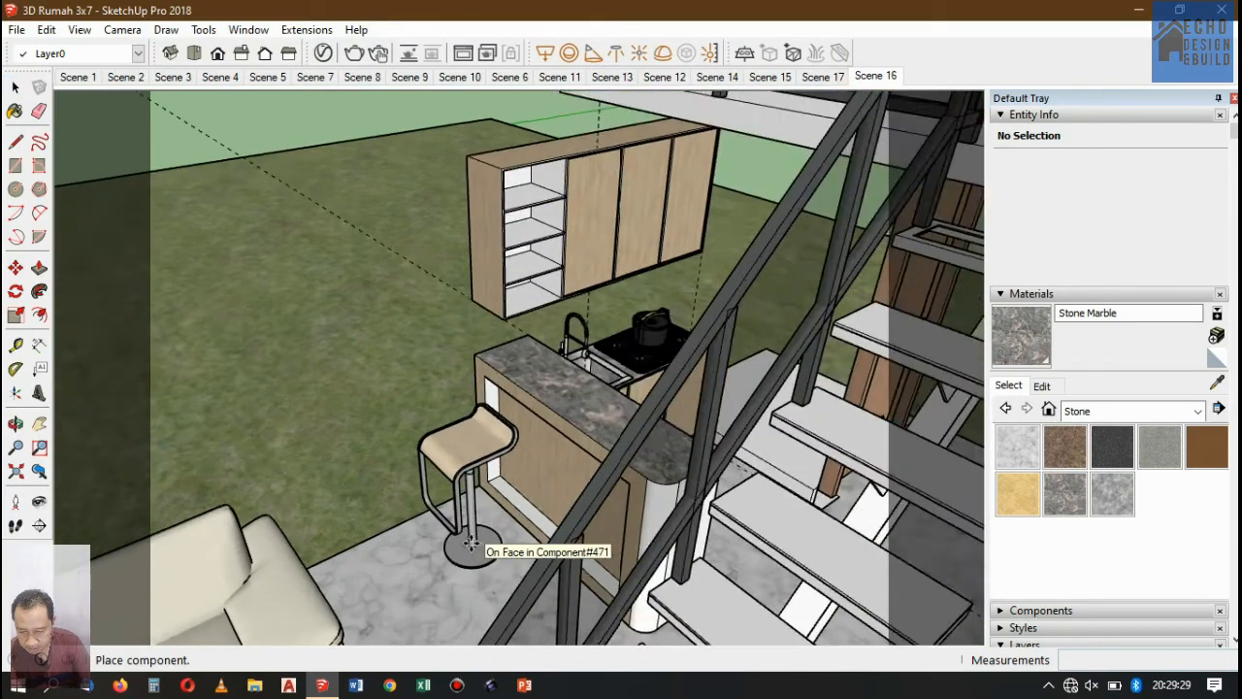
left_click(445, 543)
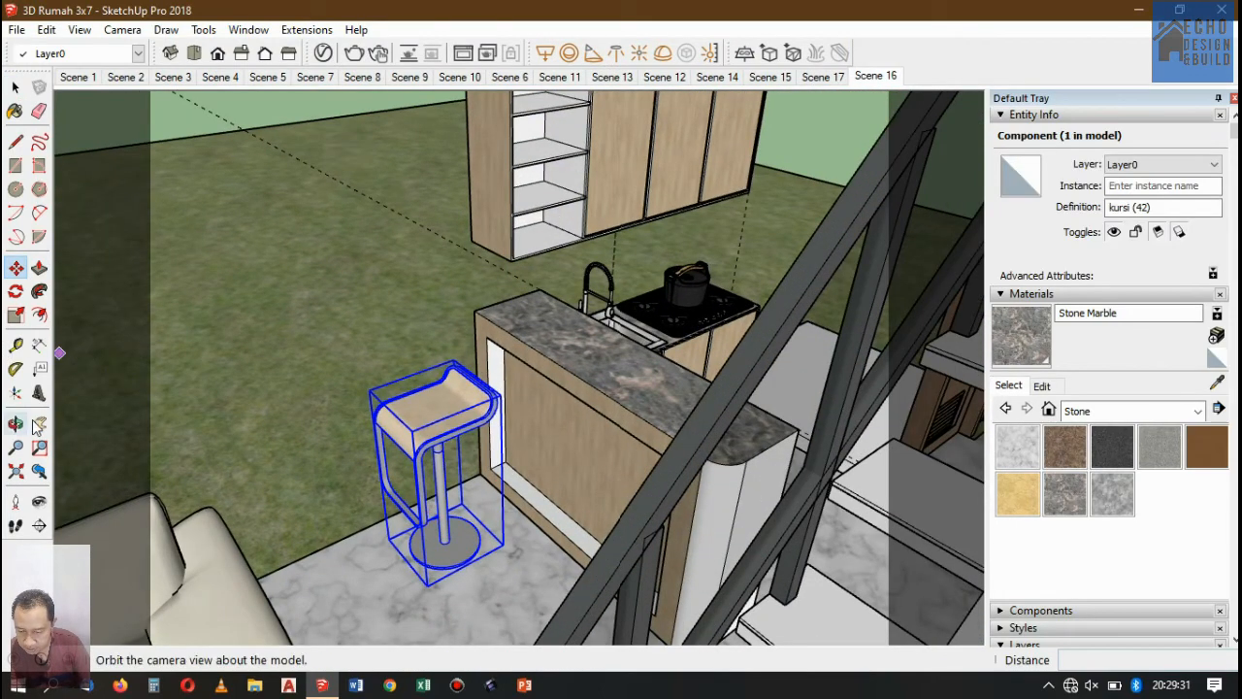
Rotate the bar stool about 165 degrees in the floor plane so that it faces the counter block.
left_click(15, 291)
left_click_drag(464, 585, 527, 550)
left_click(519, 553)
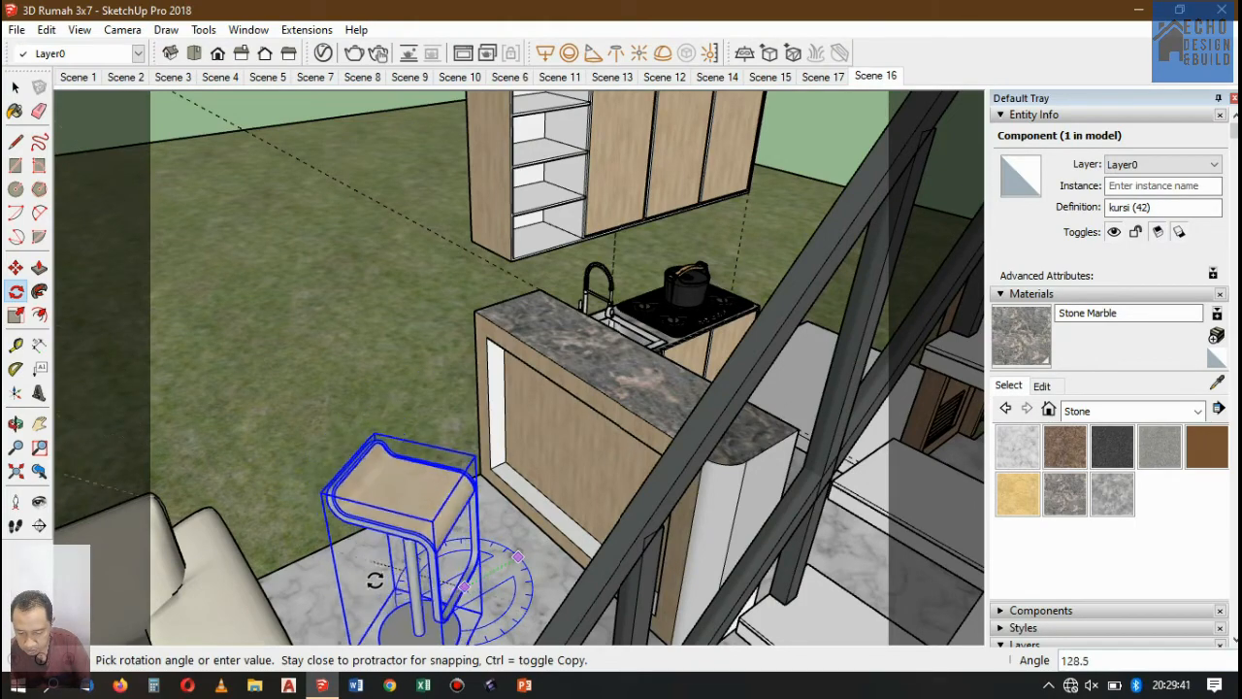
left_click(400, 603)
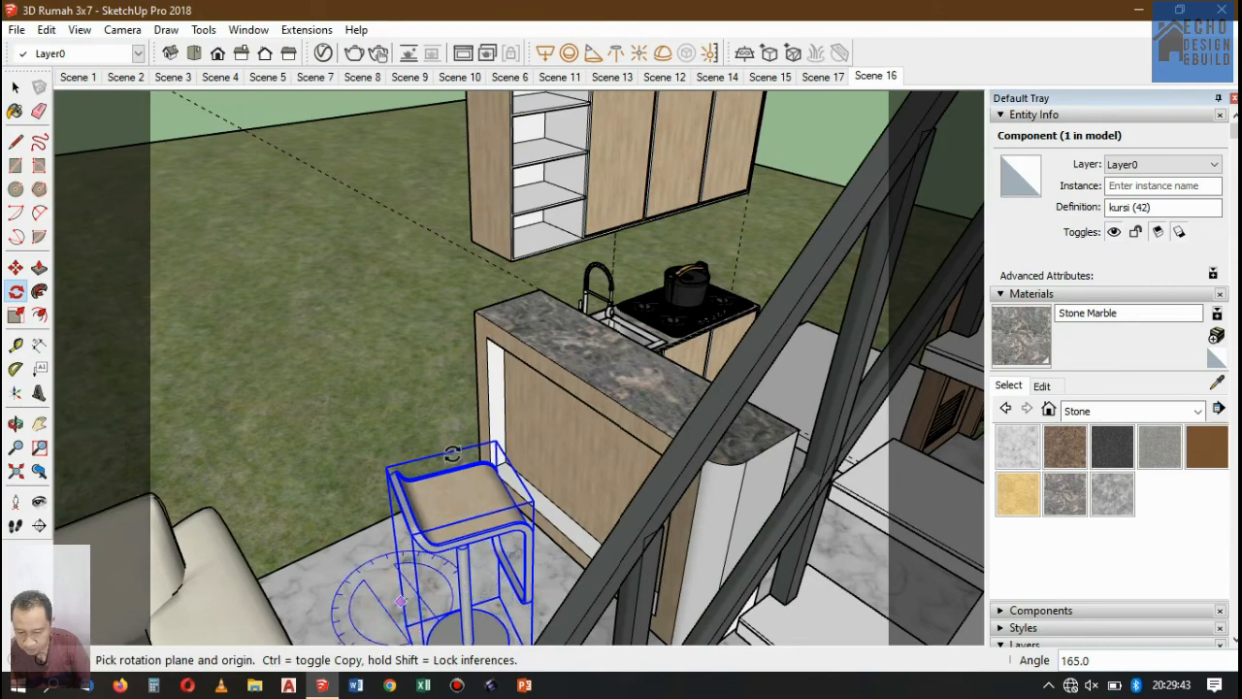
Move the bar stool about 0.53 m across the floor to the wall end of the counter's recessed panel.
scroll(417, 495, "down", 3)
scroll(422, 525, "up", 5)
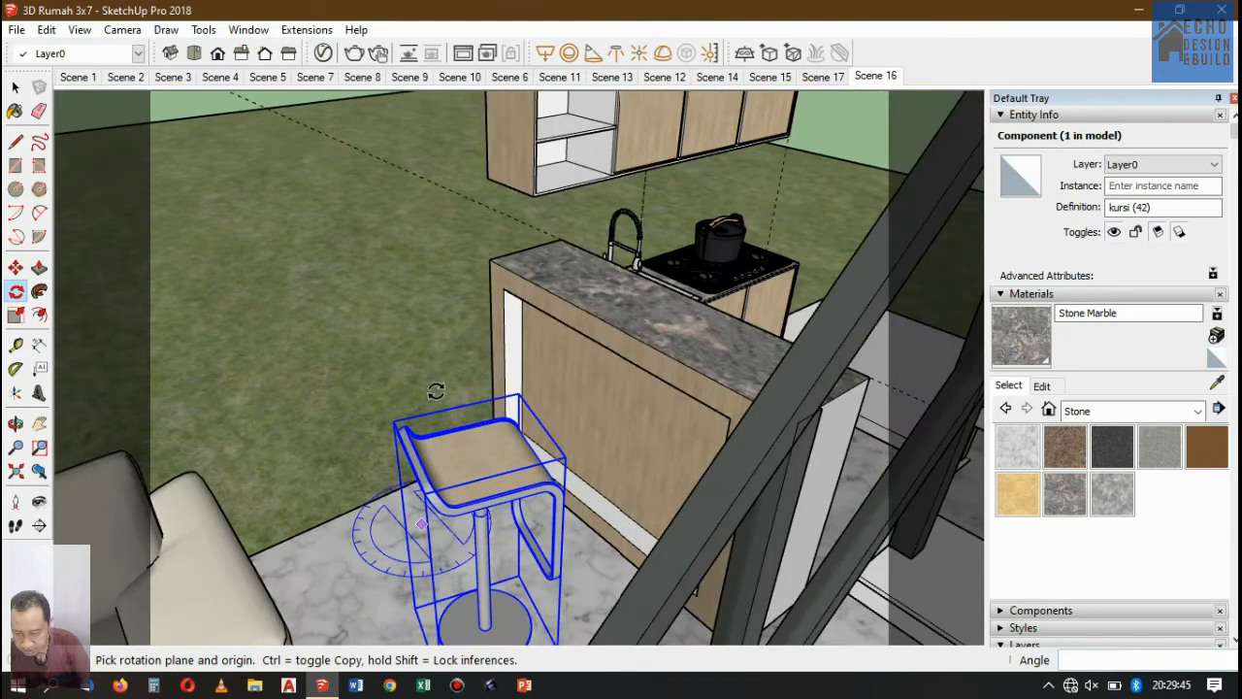
scroll(435, 391, "down", 2)
scroll(250, 313, "up", 3)
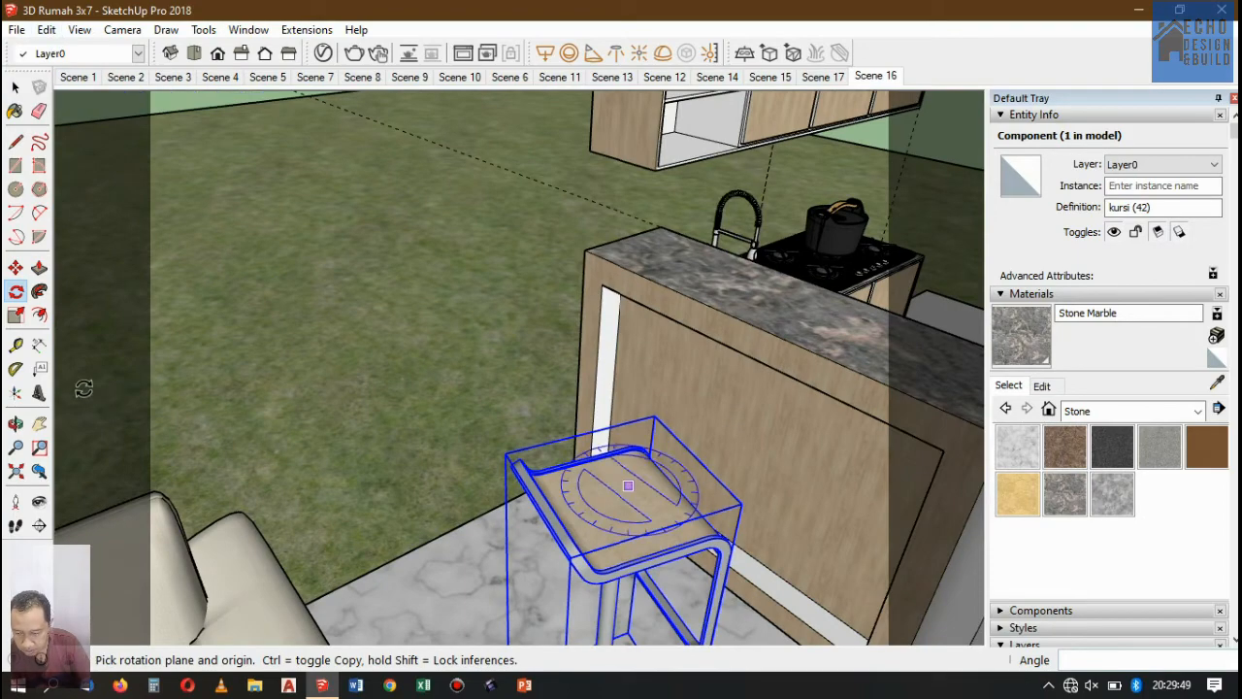
left_click(15, 267)
scroll(430, 379, "down", 3)
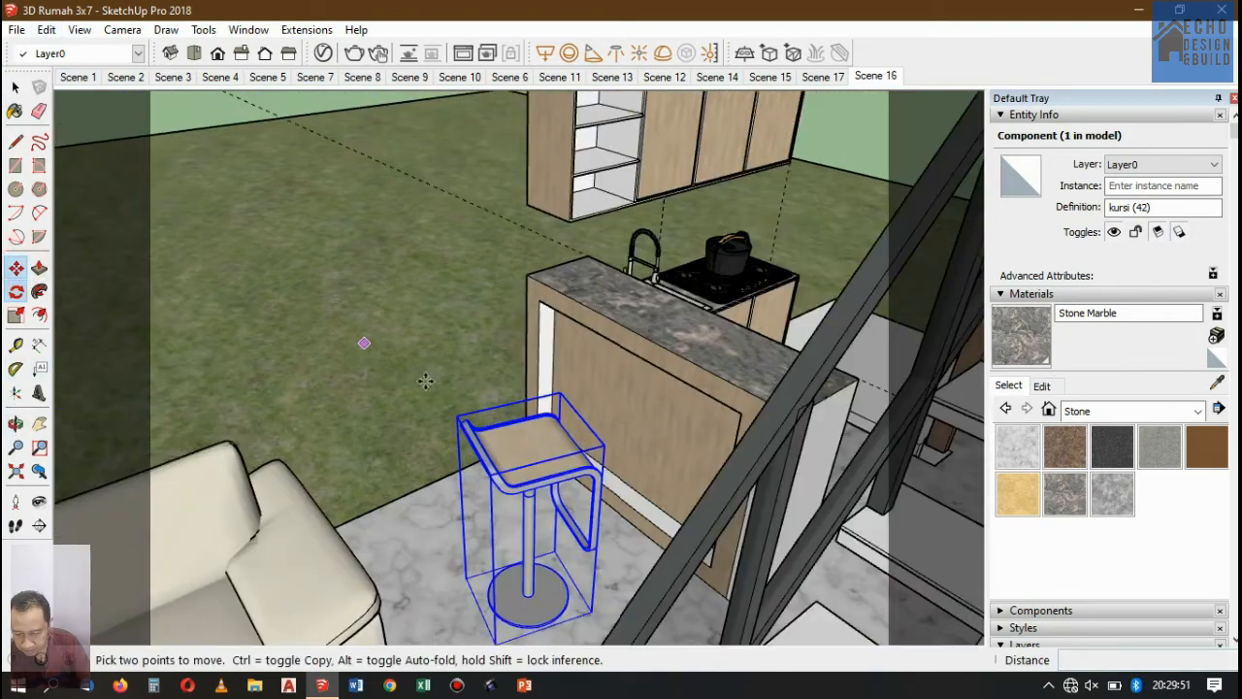
scroll(594, 600, "up", 4)
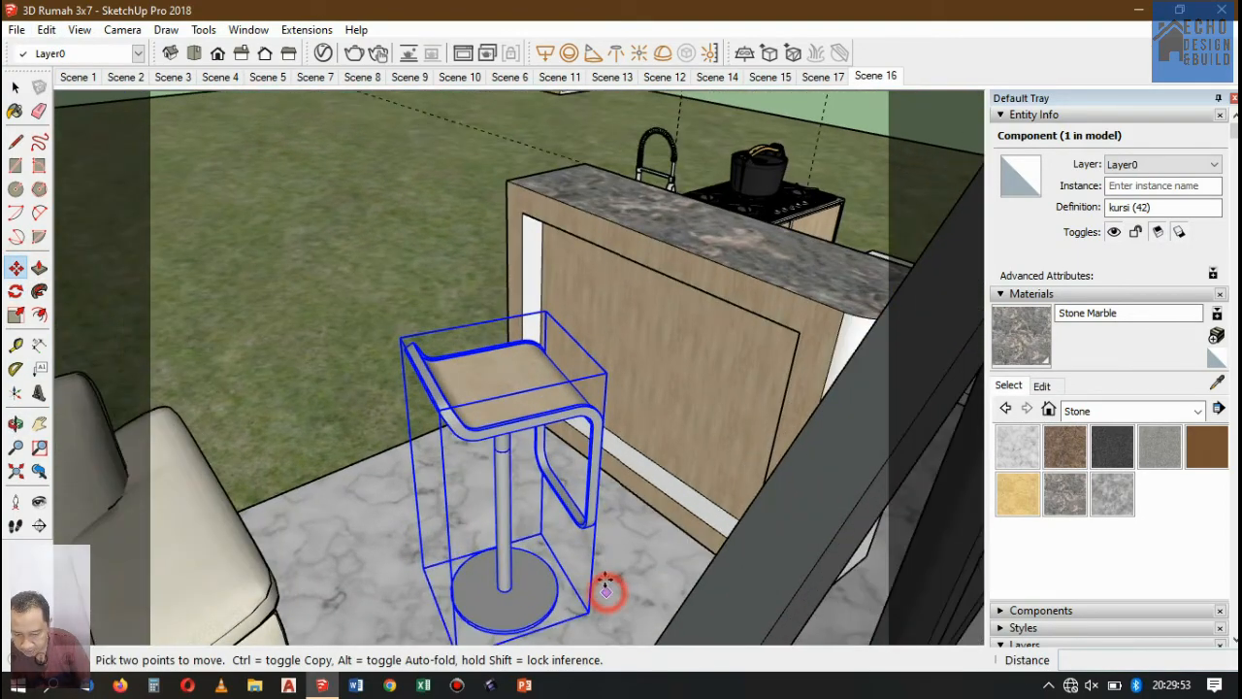
left_click(600, 594)
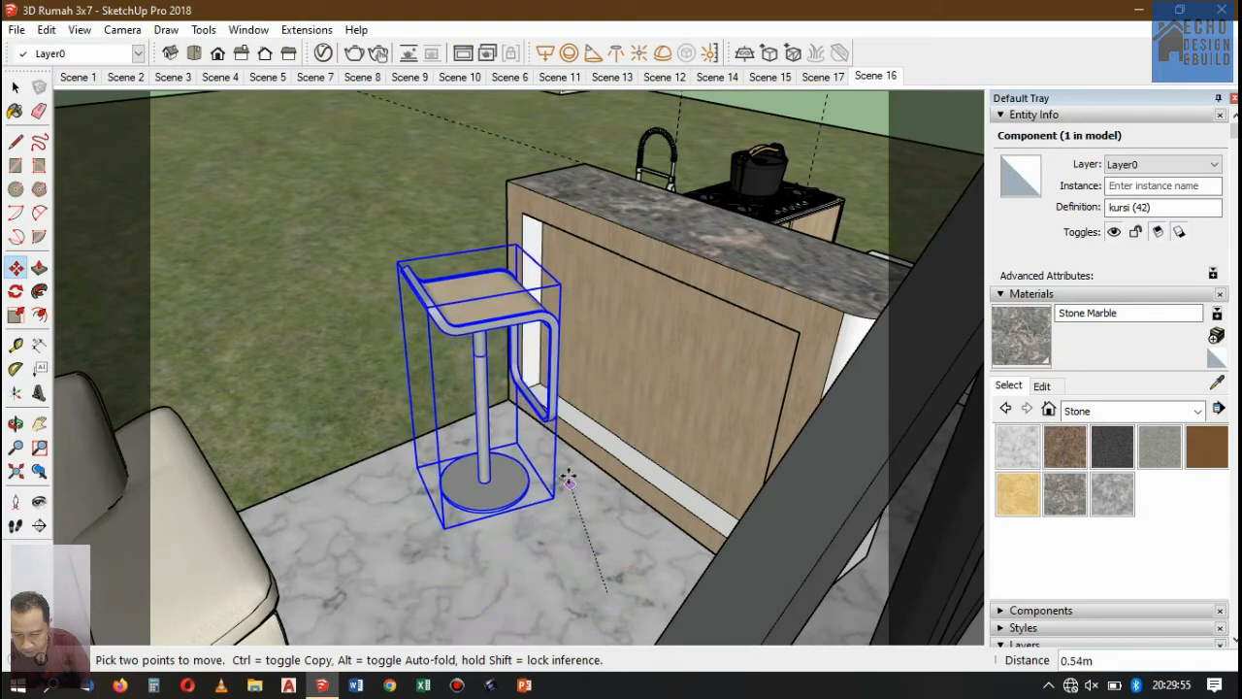
left_click(578, 480)
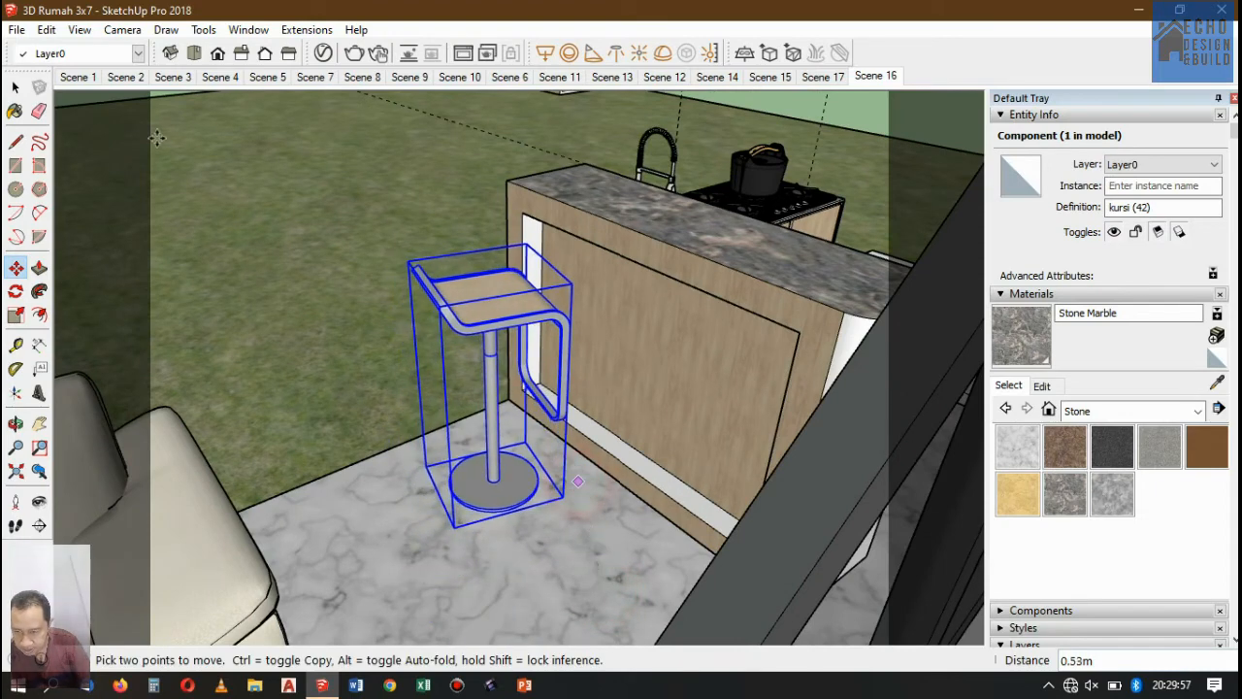
Copy the bar stool, paste it in place and move the copy along the counter toward the stairs.
left_click(47, 30)
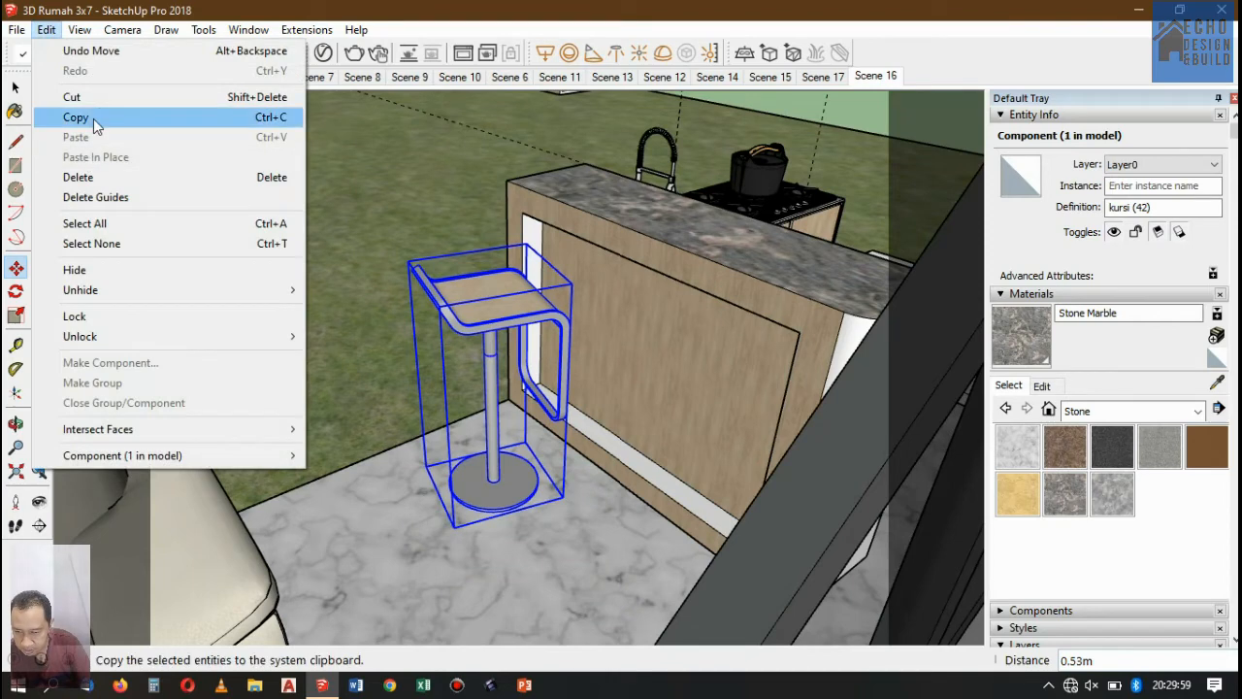
left_click(49, 39)
left_click(48, 34)
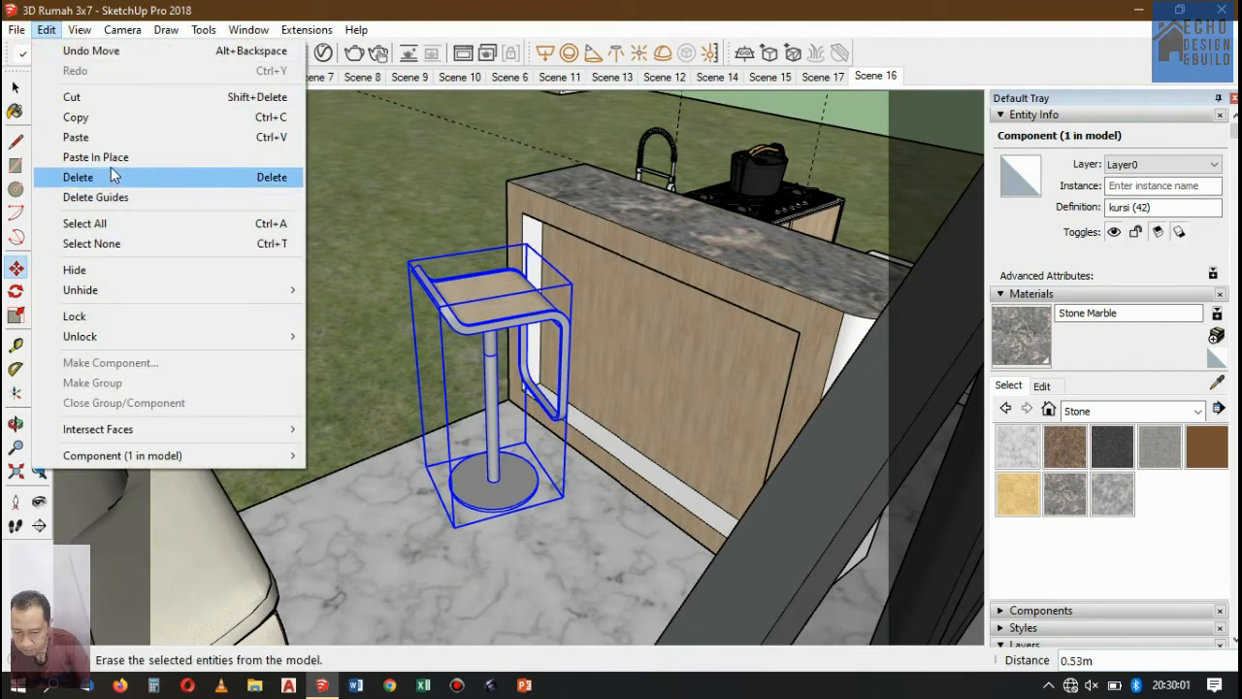
left_click(111, 158)
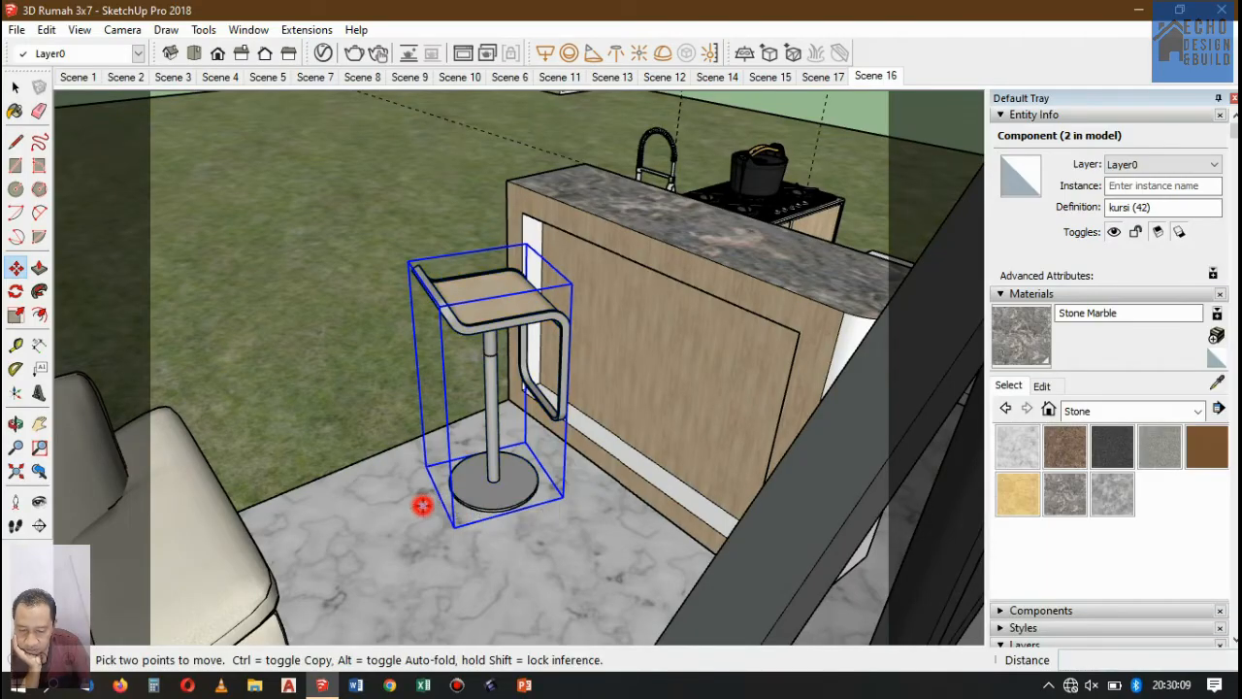
left_click(563, 589)
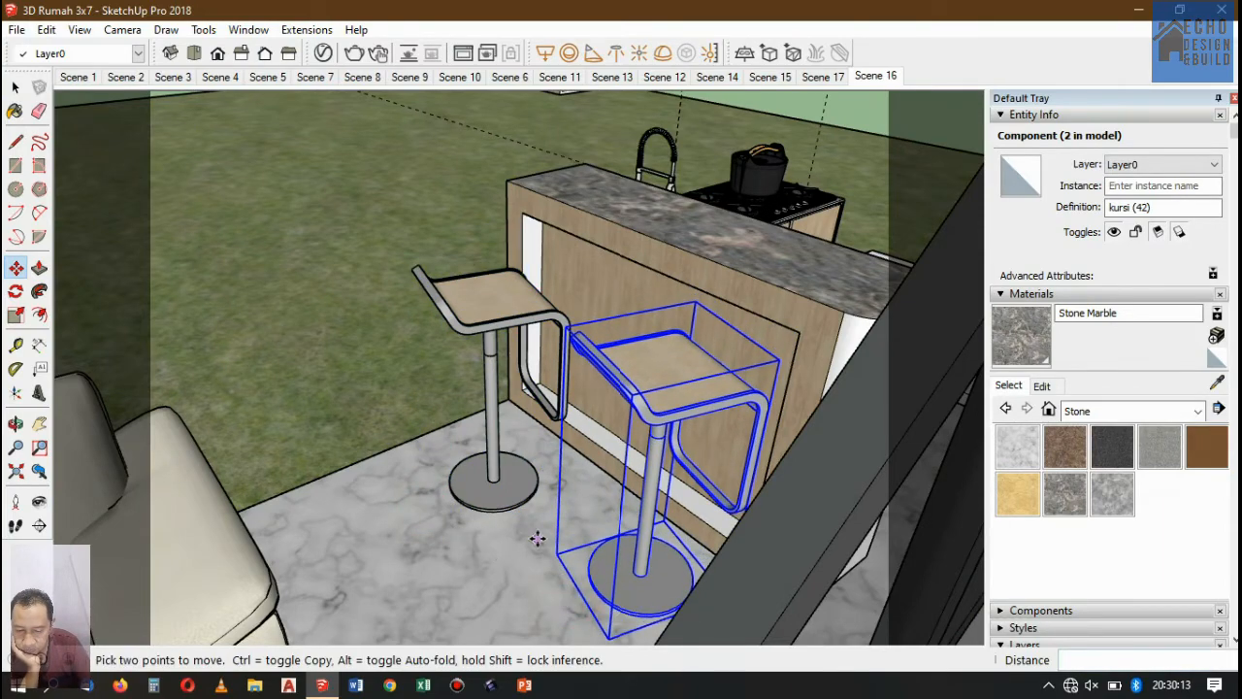
Rotate the copied bar stool in the floor plane so that it sits at an angle to the counter's recessed panel.
scroll(537, 539, "up", 2)
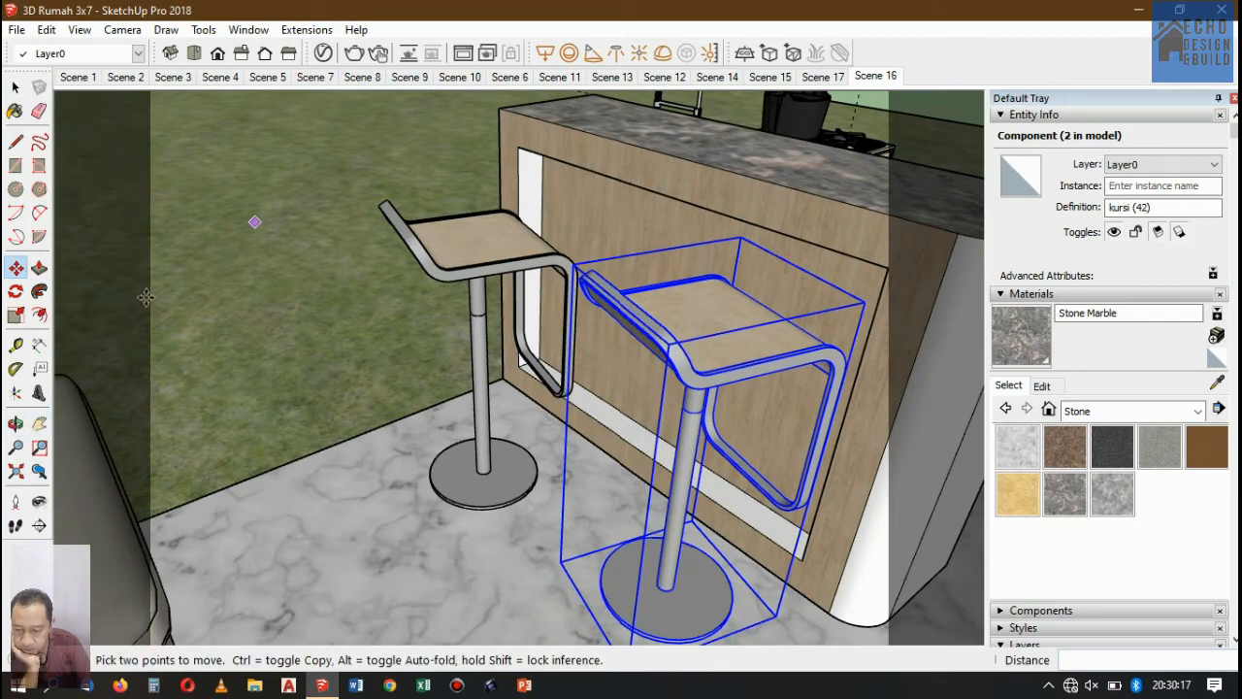
left_click(16, 289)
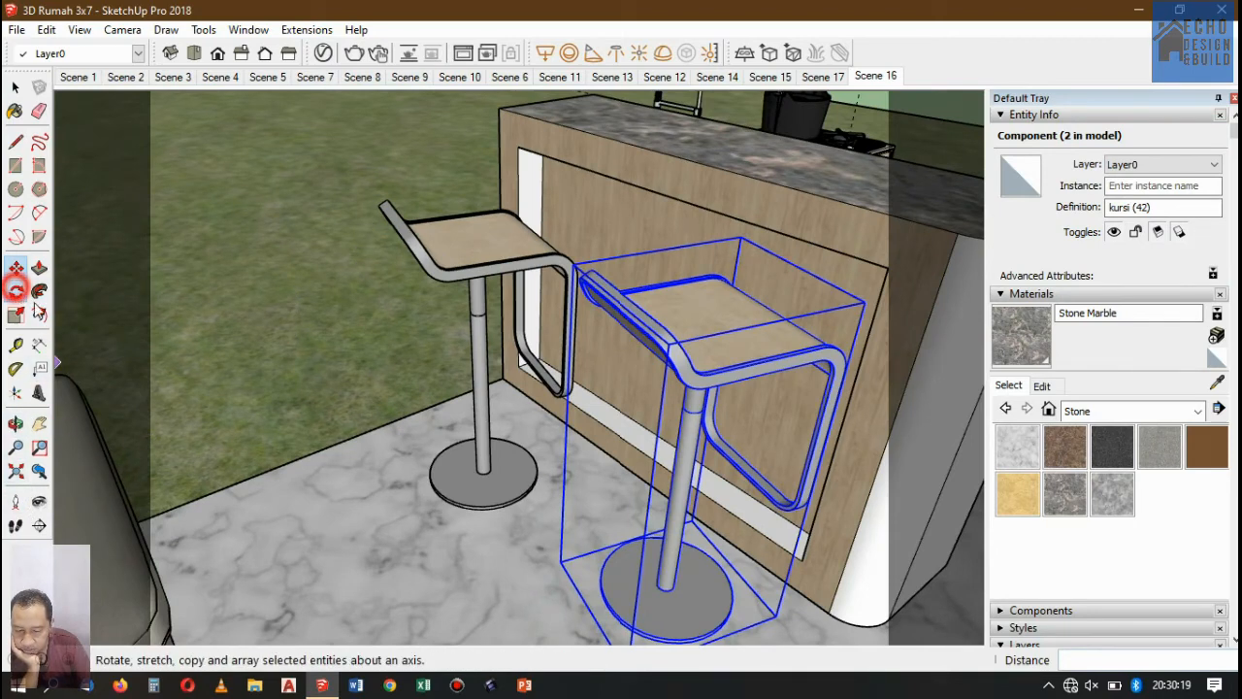
left_click(532, 604)
left_click(554, 592)
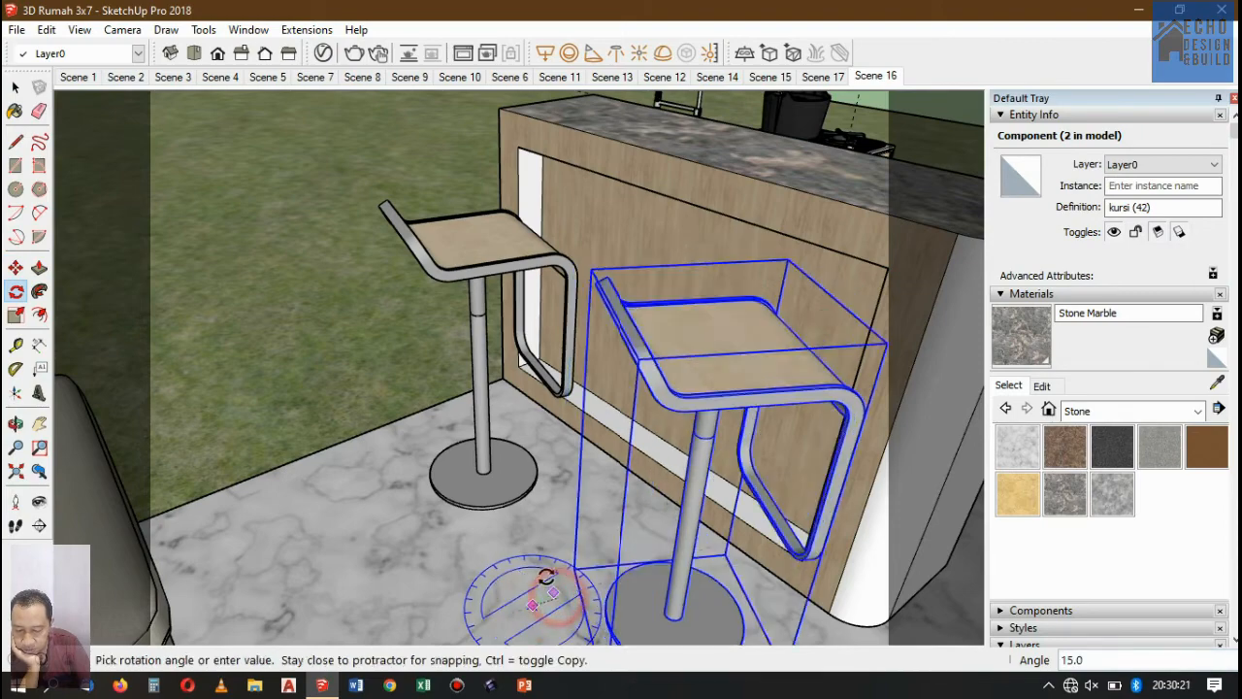
left_click(546, 570)
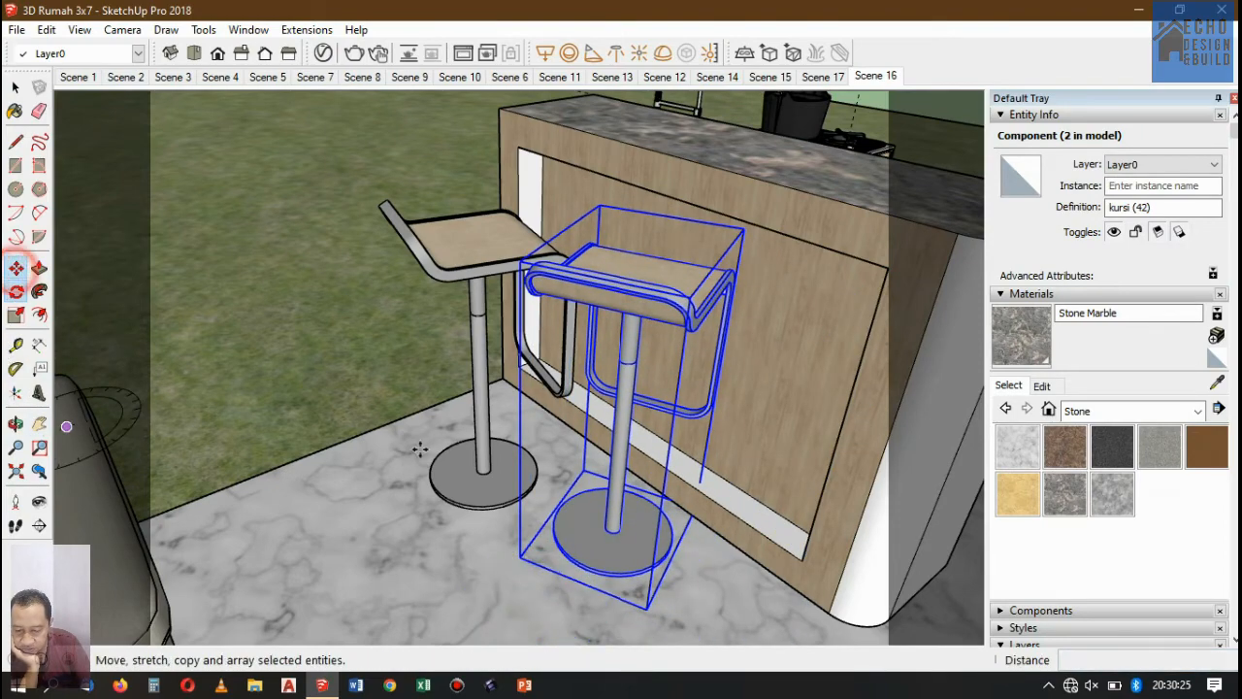
Move the rotated stool about 0.26 m toward the stair end of the counter, then shift it about 0.06 m away from the panel.
left_click(16, 267)
left_click(446, 565)
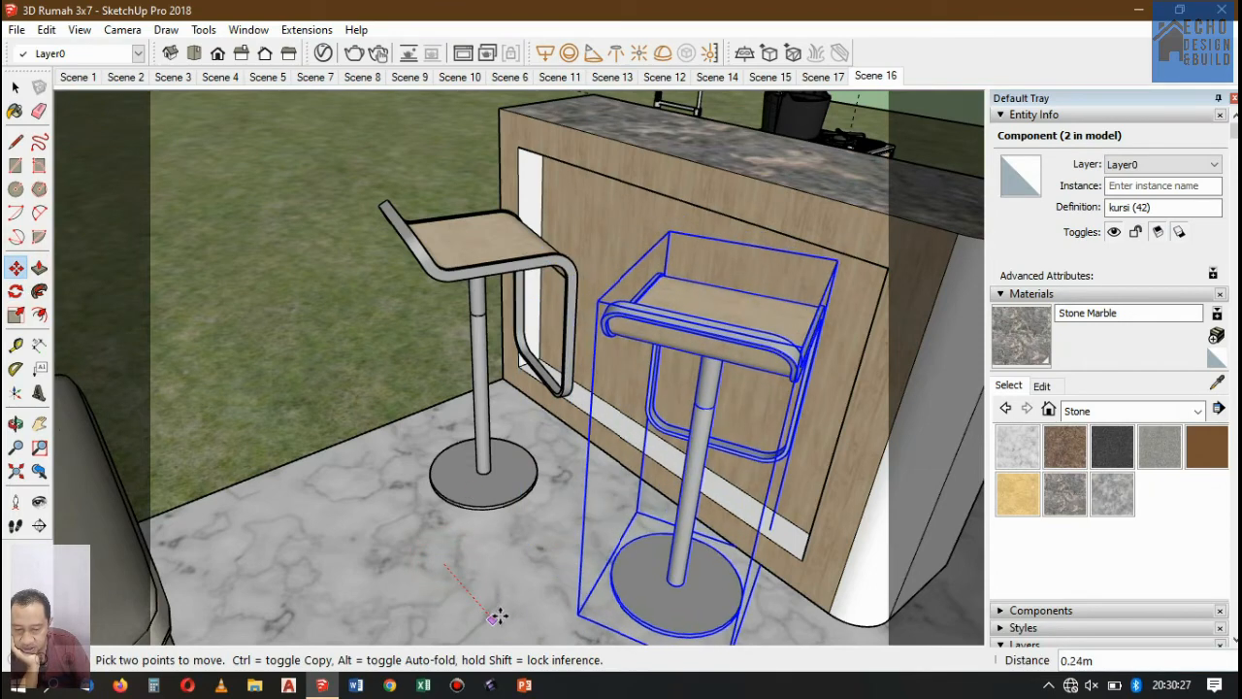
left_click(490, 629)
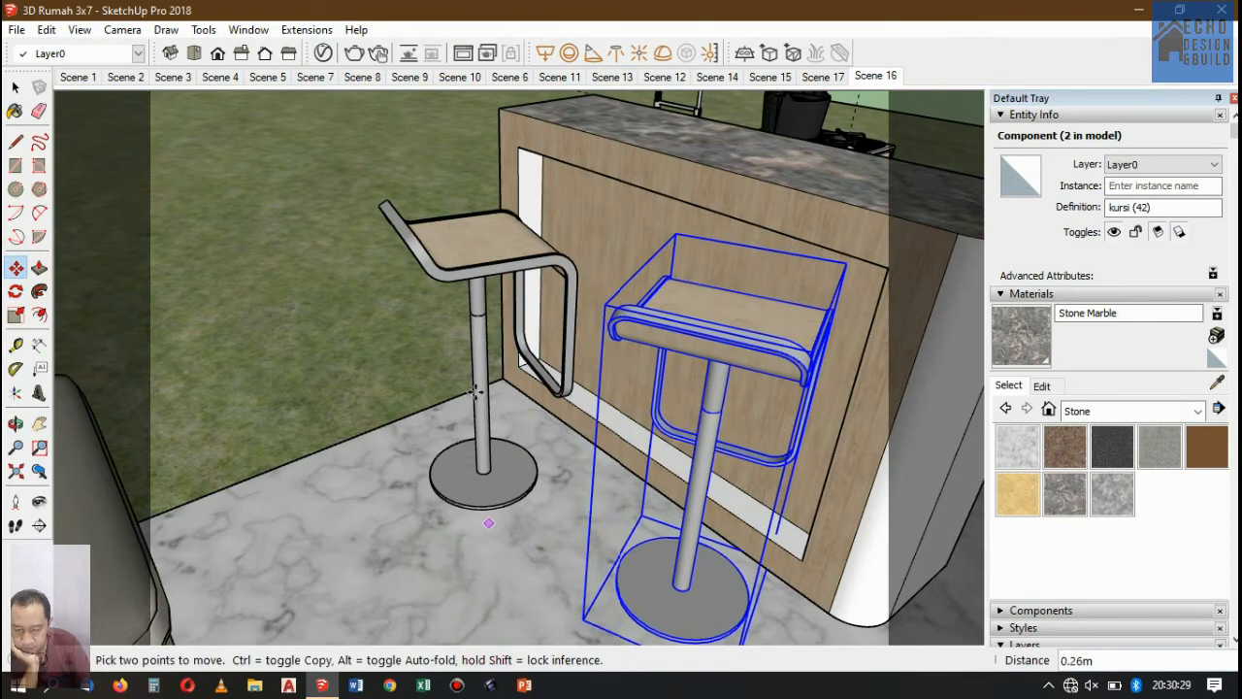
left_click(555, 525)
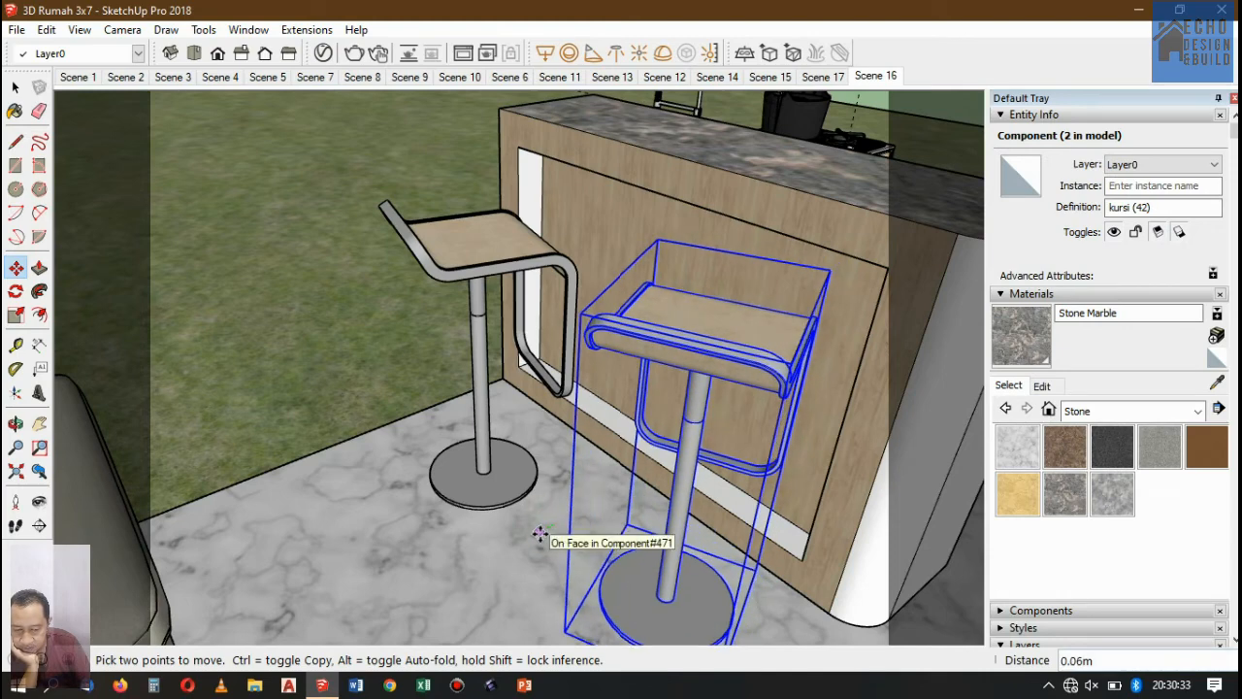
left_click(540, 534)
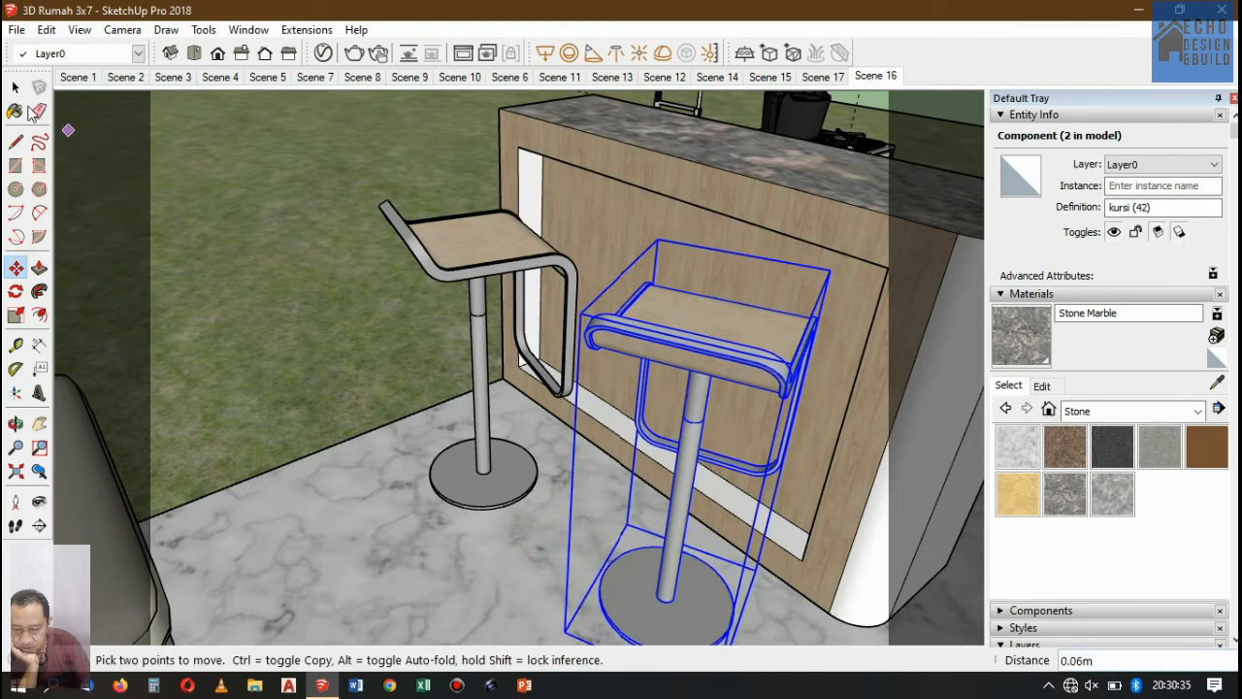
Move the bar stool at the wall end of the counter about 0.09 m closer to the recessed panel.
left_click(15, 87)
left_click(478, 377)
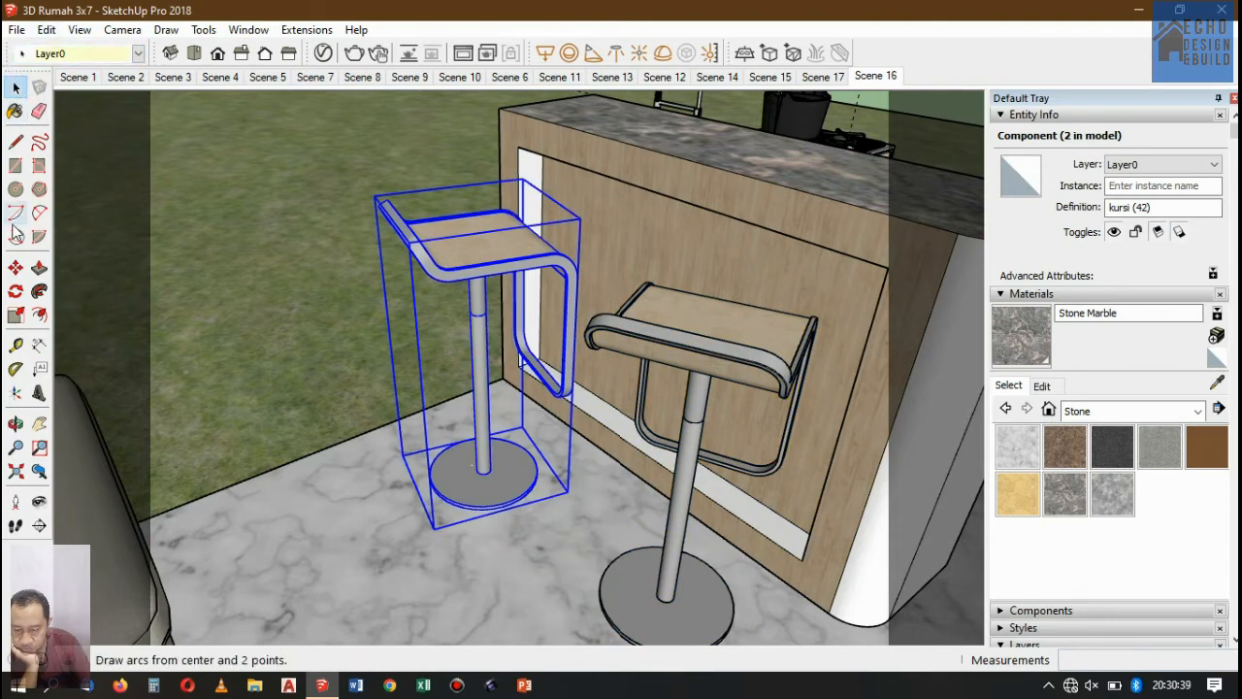
left_click(16, 269)
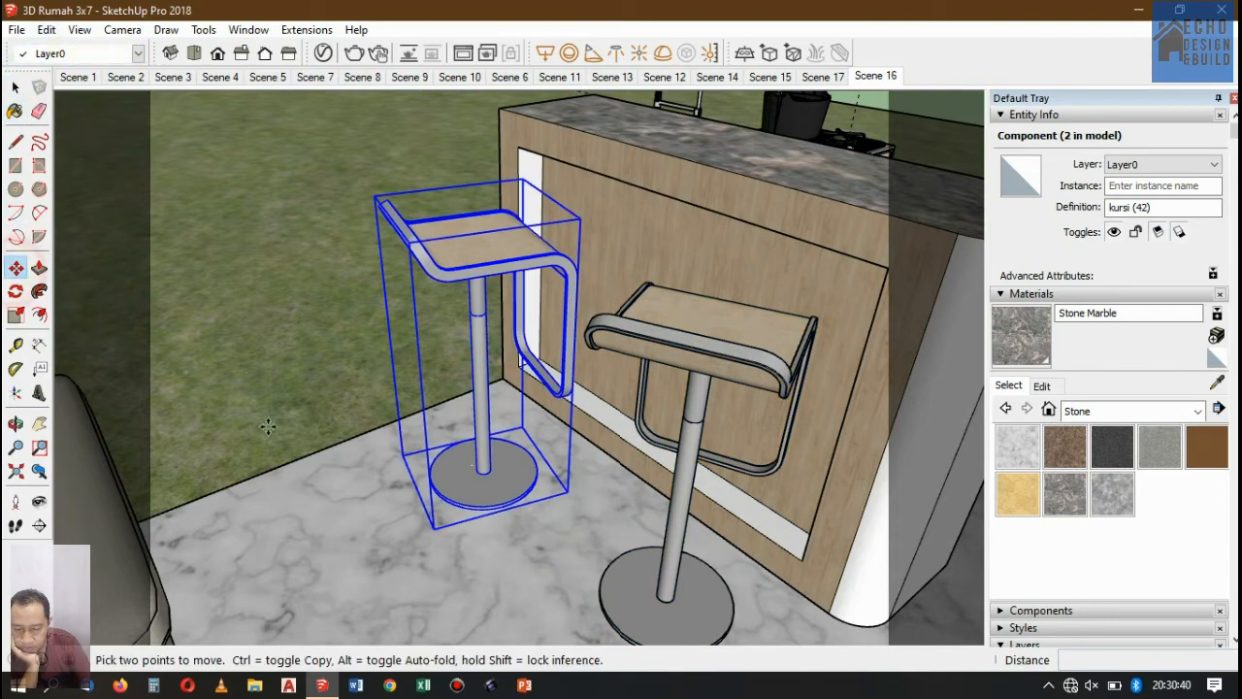
left_click(309, 509)
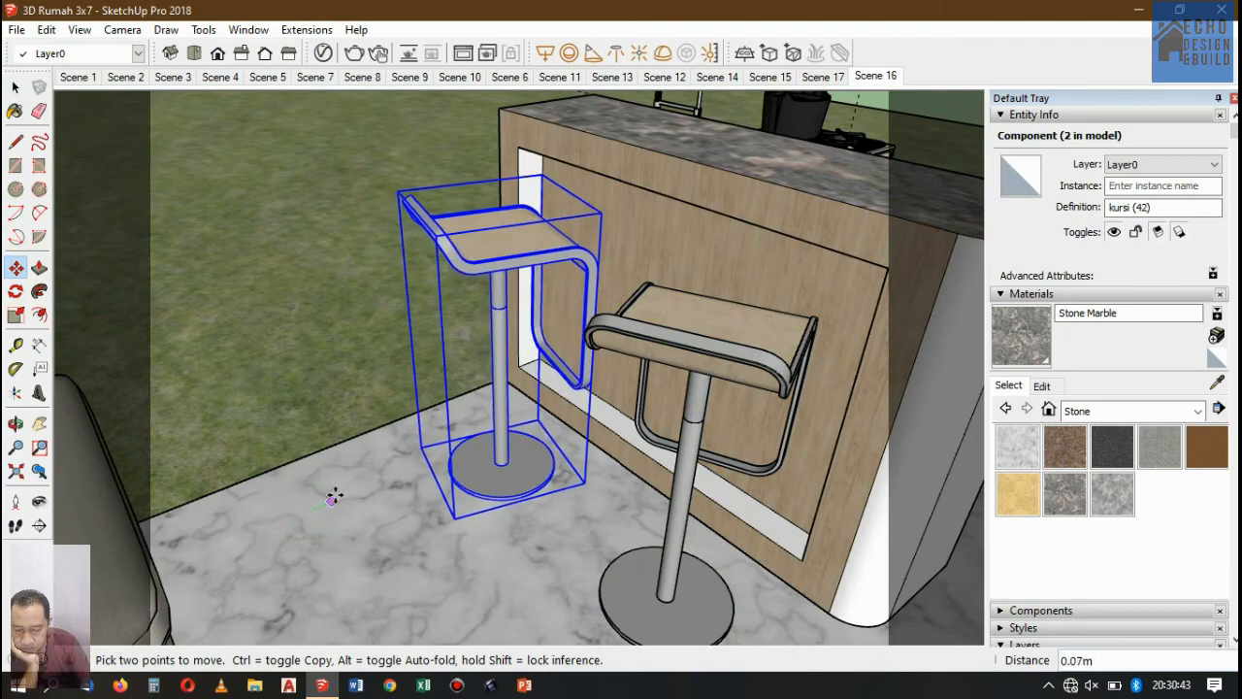
left_click(335, 496)
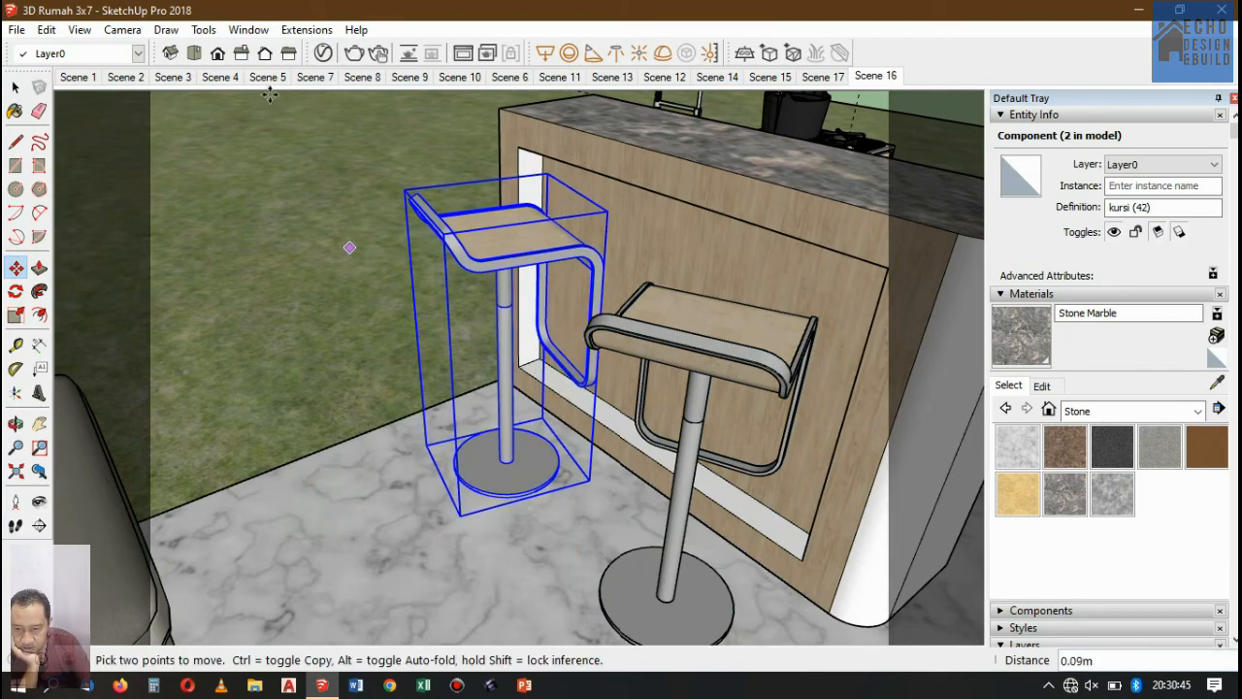
Copy the wall-end bar stool, paste it in place and move the copy about 1.41 m to the counter's rounded end.
left_click(47, 29)
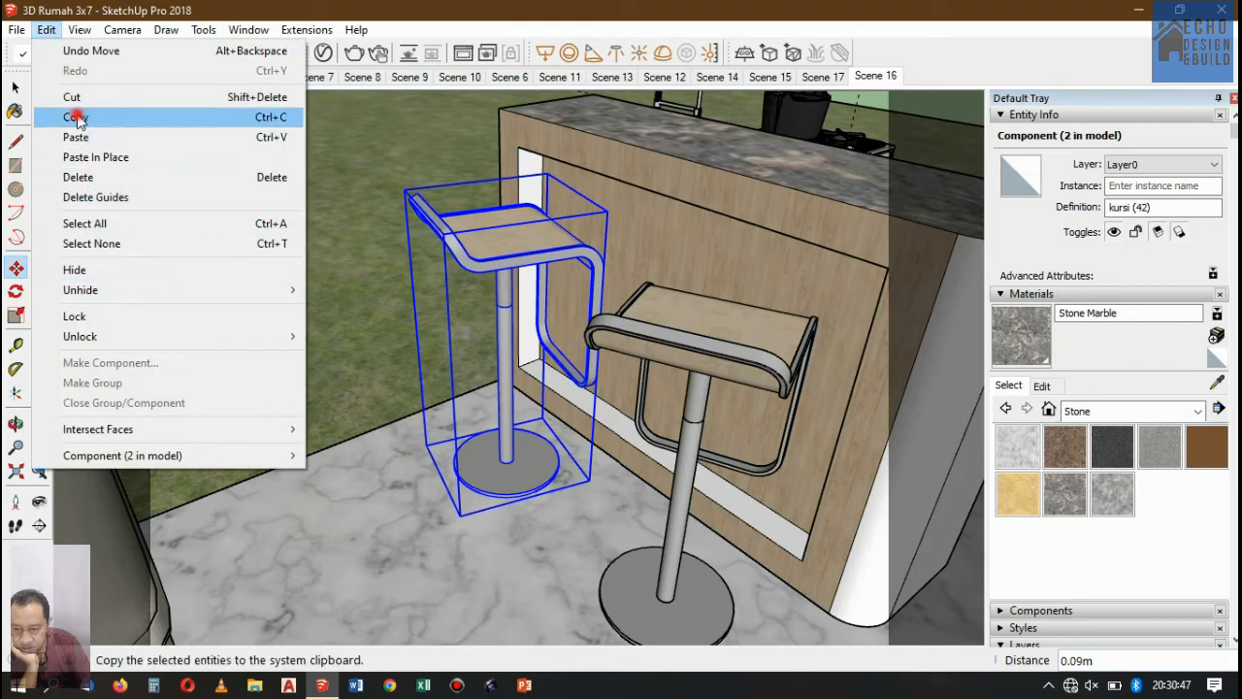
left_click(78, 115)
left_click(46, 29)
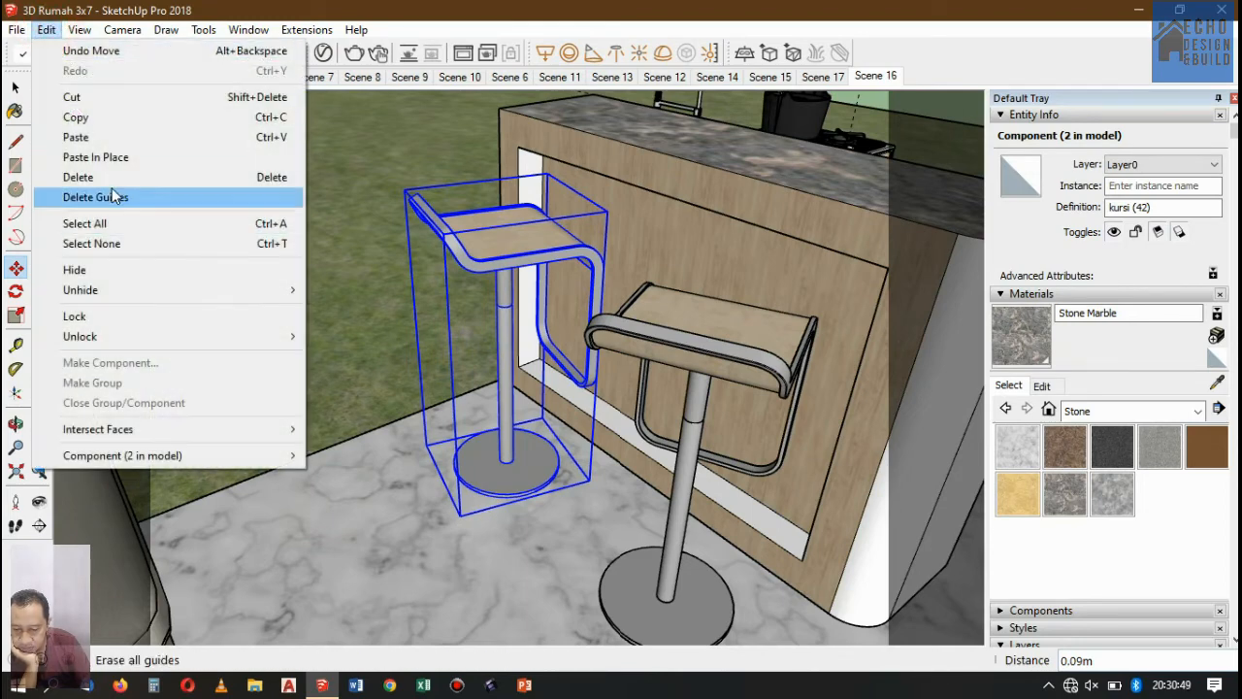
left_click(97, 147)
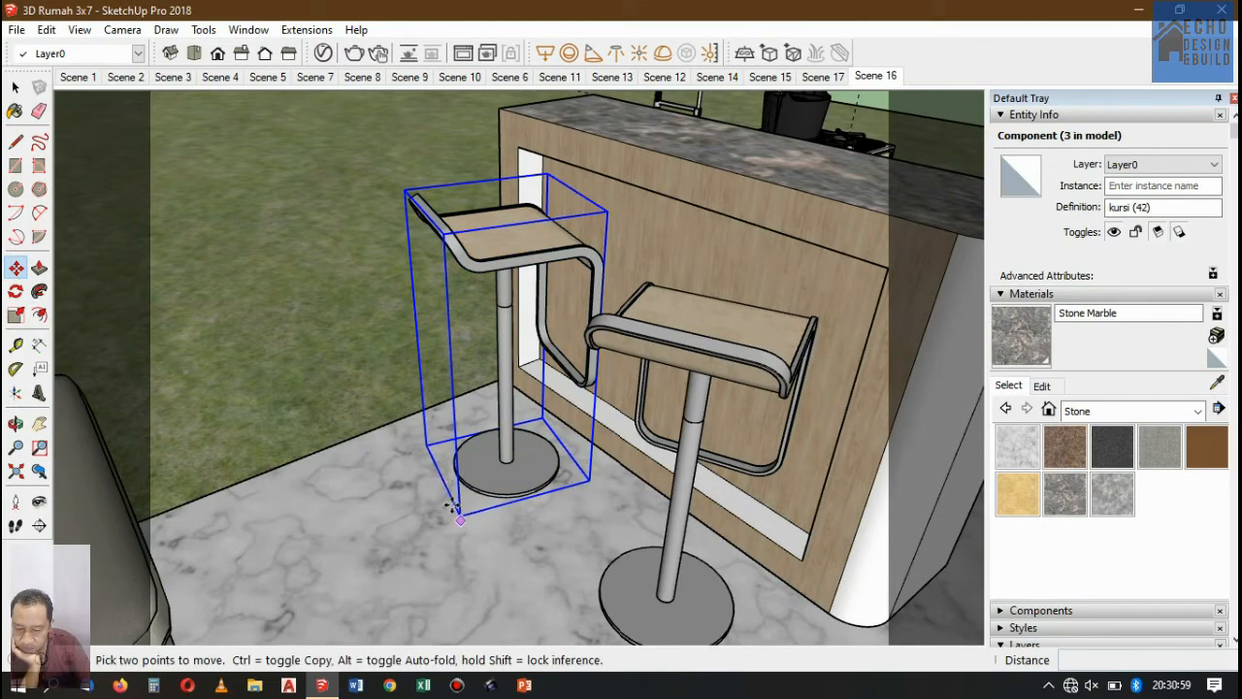
left_click(476, 462)
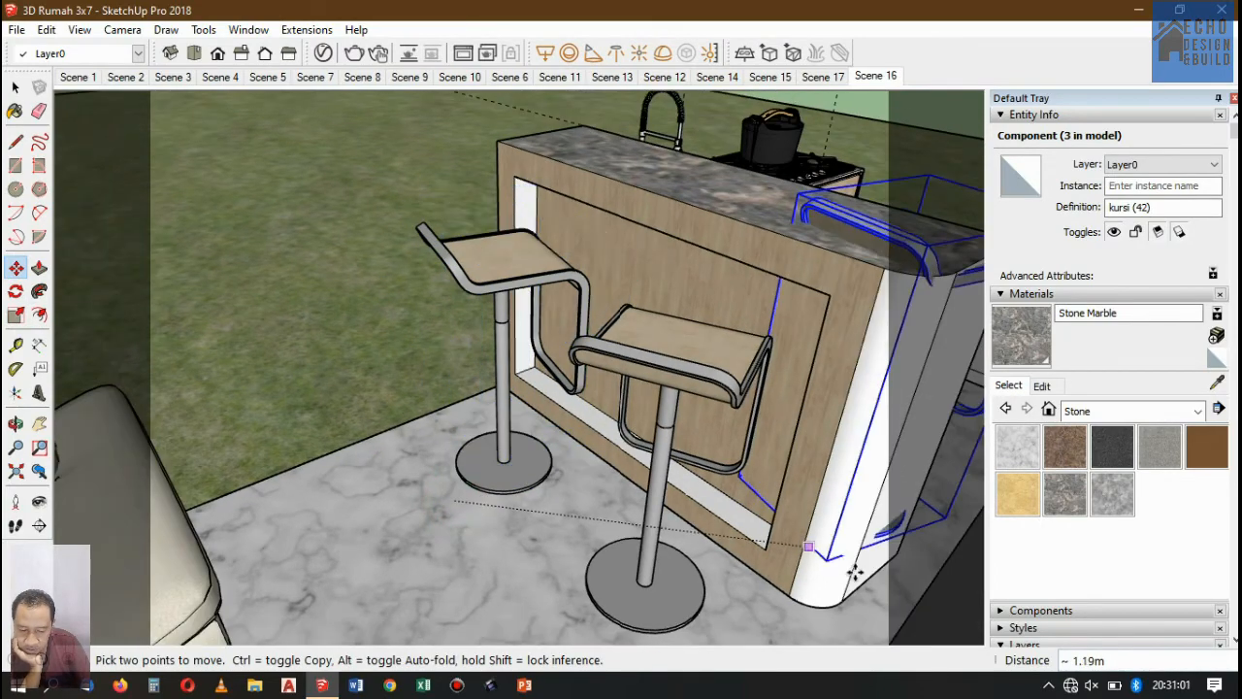
scroll(893, 592, "up", 2)
left_click(937, 611)
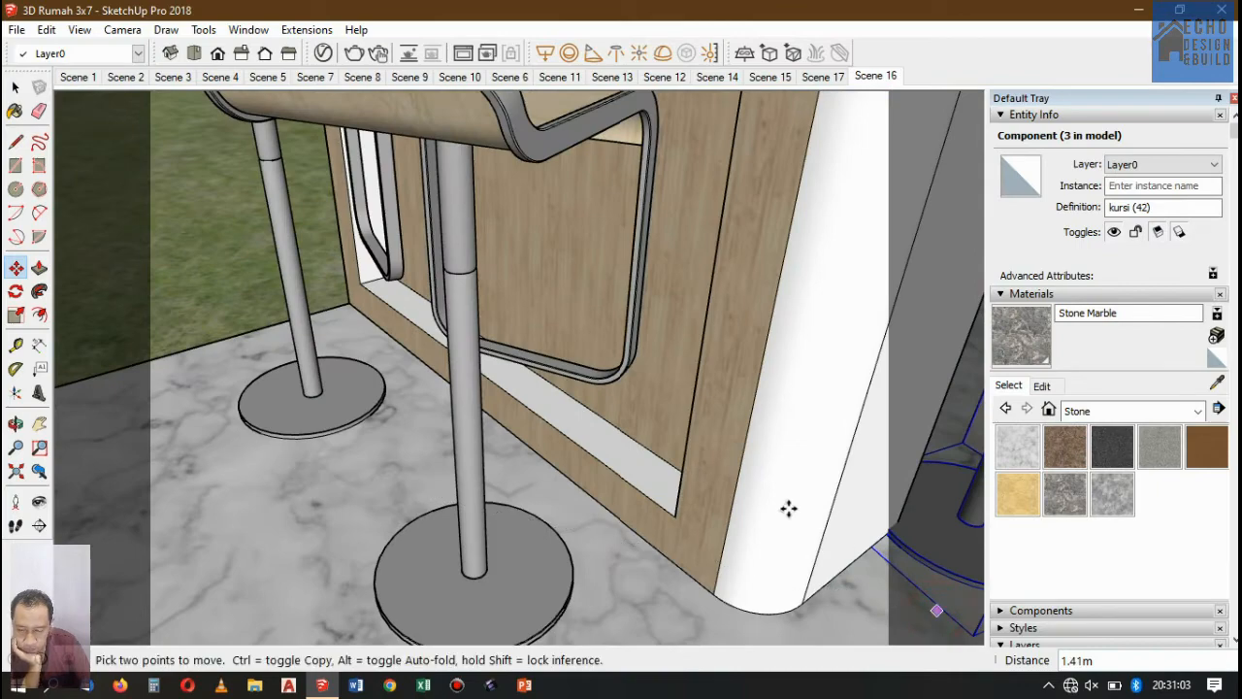
Rotate the third bar stool about 86.9 degrees in the floor plane so that it faces the counter's rounded end.
scroll(728, 463, "down", 1)
left_click(15, 423)
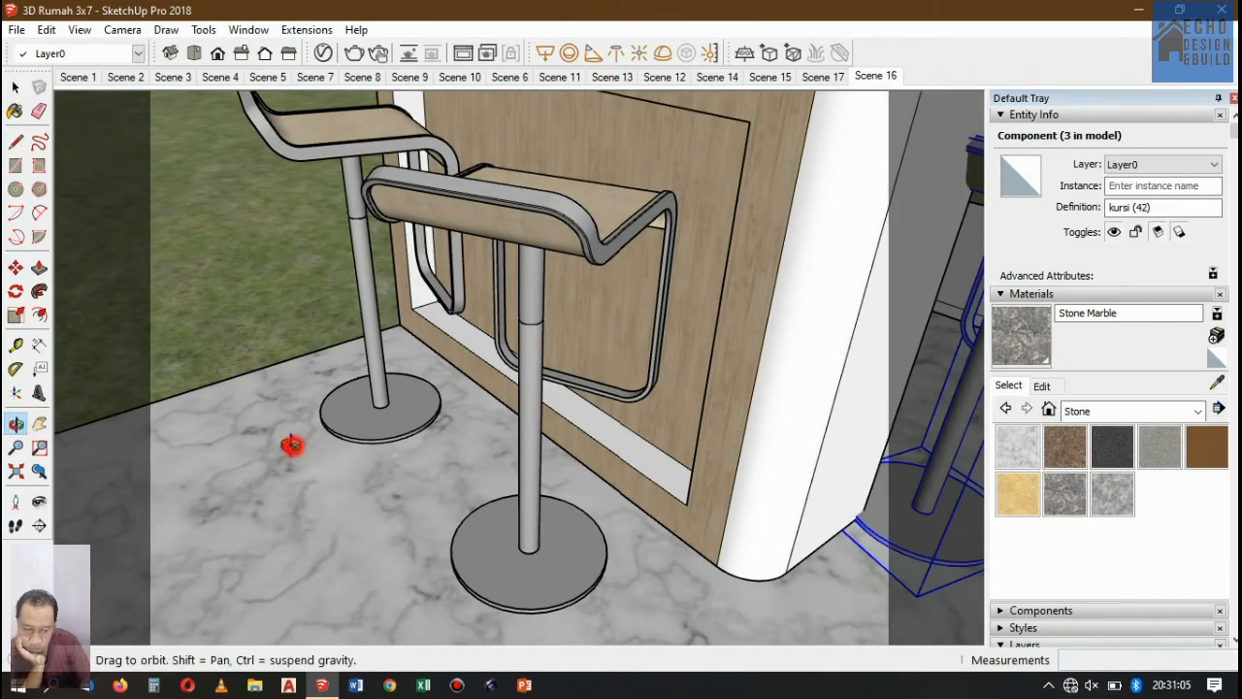
left_click_drag(288, 438, 667, 456)
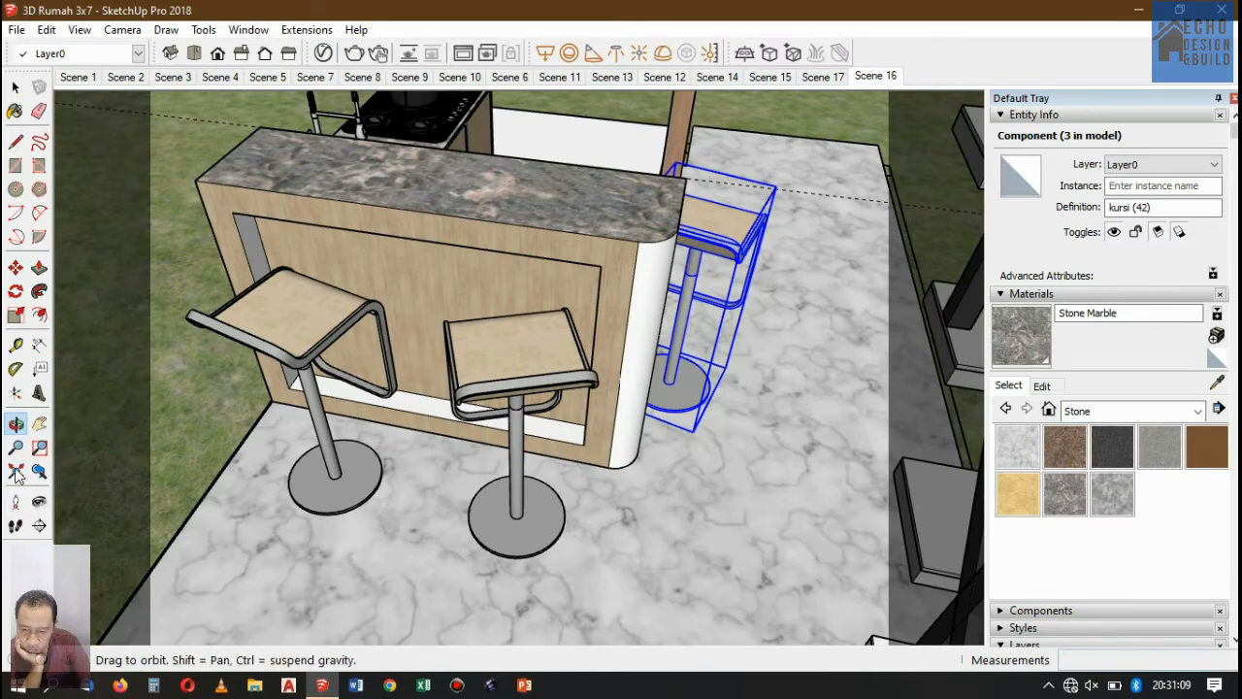
left_click(15, 291)
left_click(705, 441)
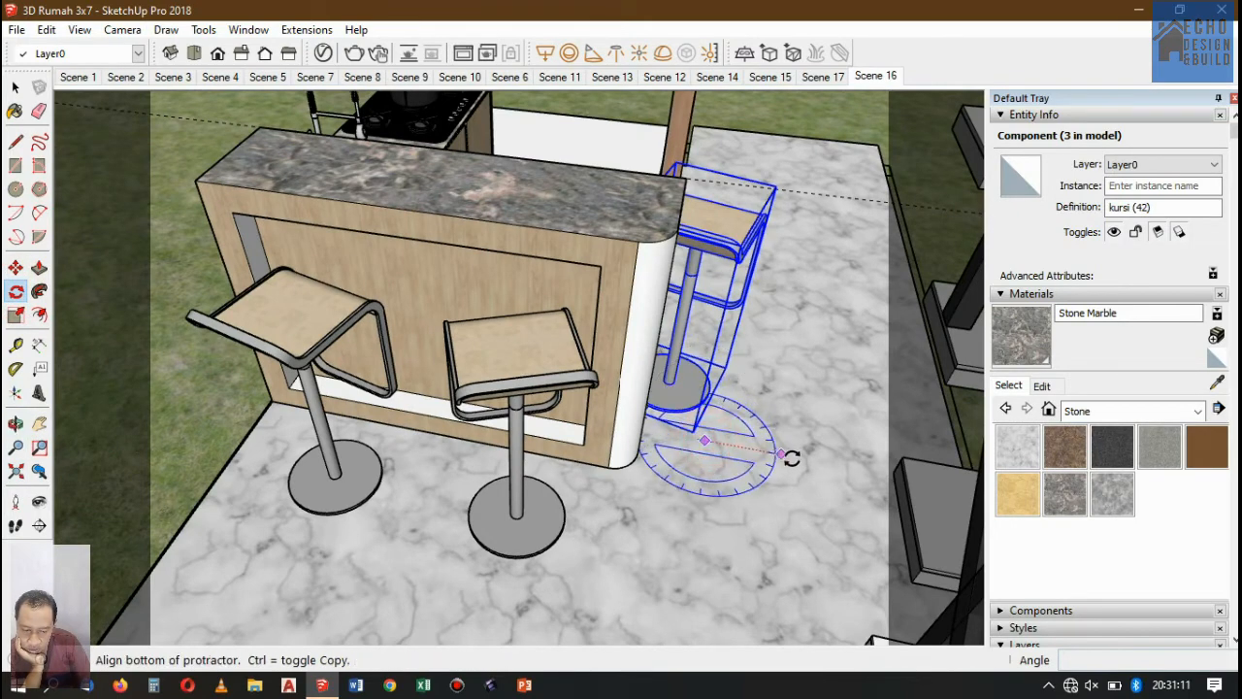
left_click(792, 455)
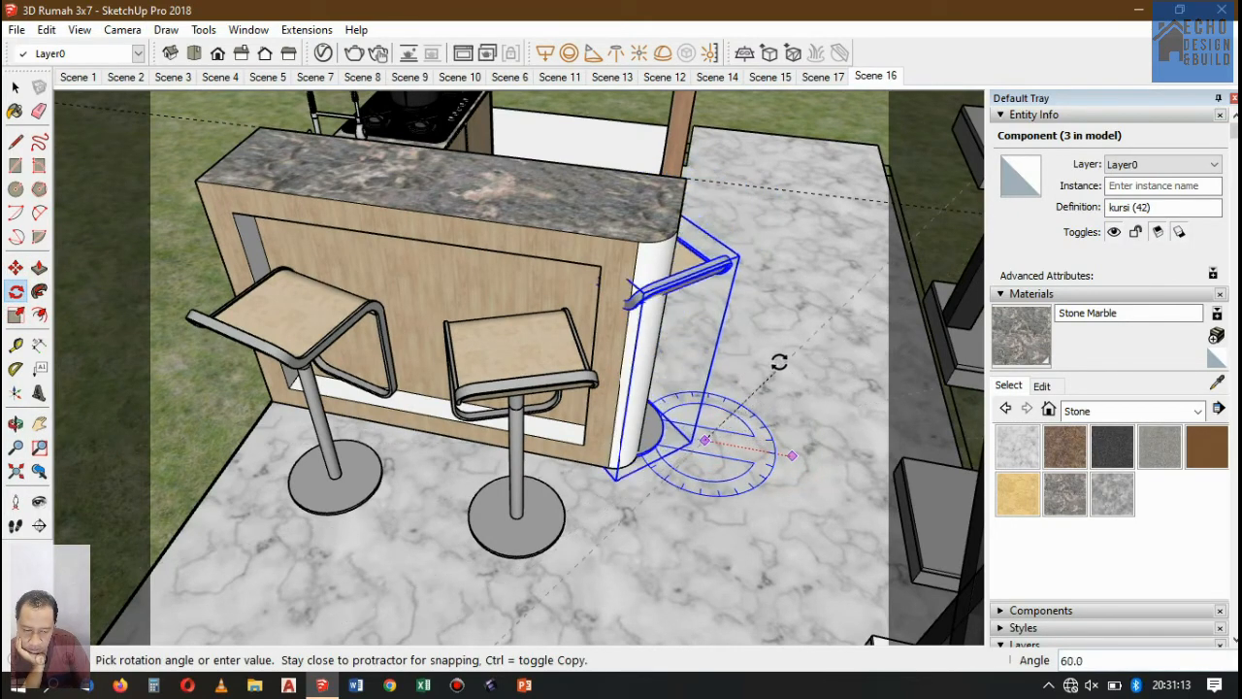
left_click(726, 327)
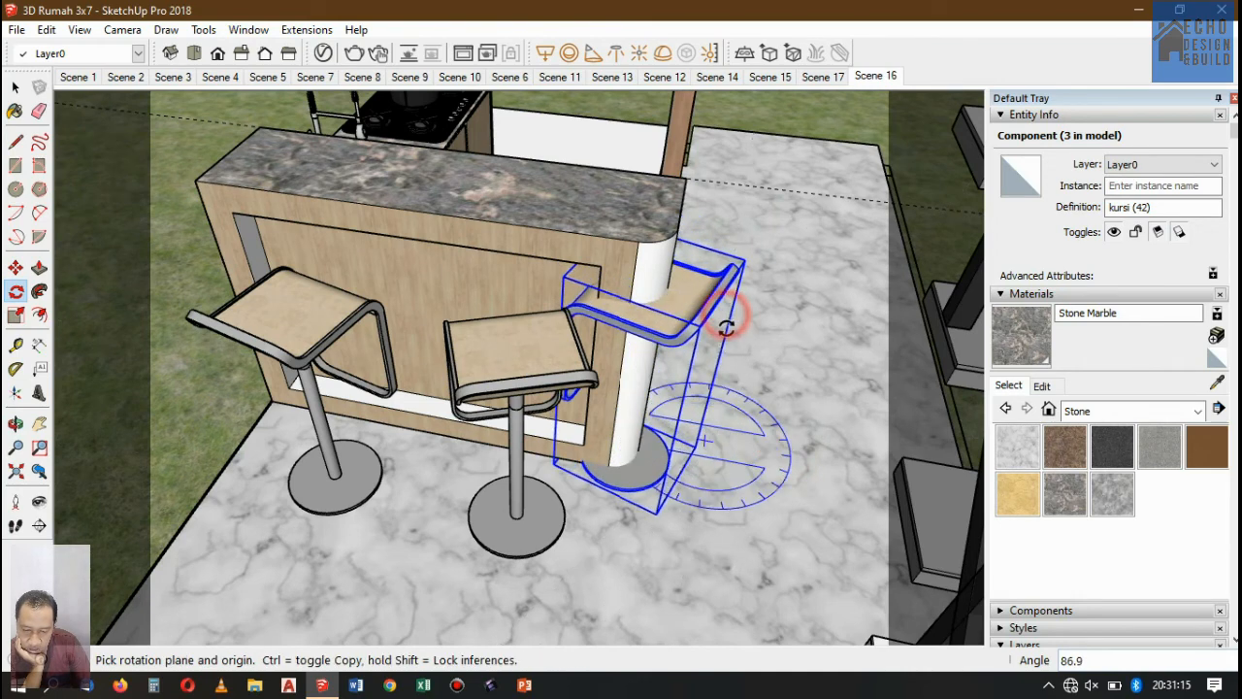
Move the third bar stool about 0.33 m across the floor, clear of the counter's rounded end.
left_click(16, 268)
left_click(667, 517)
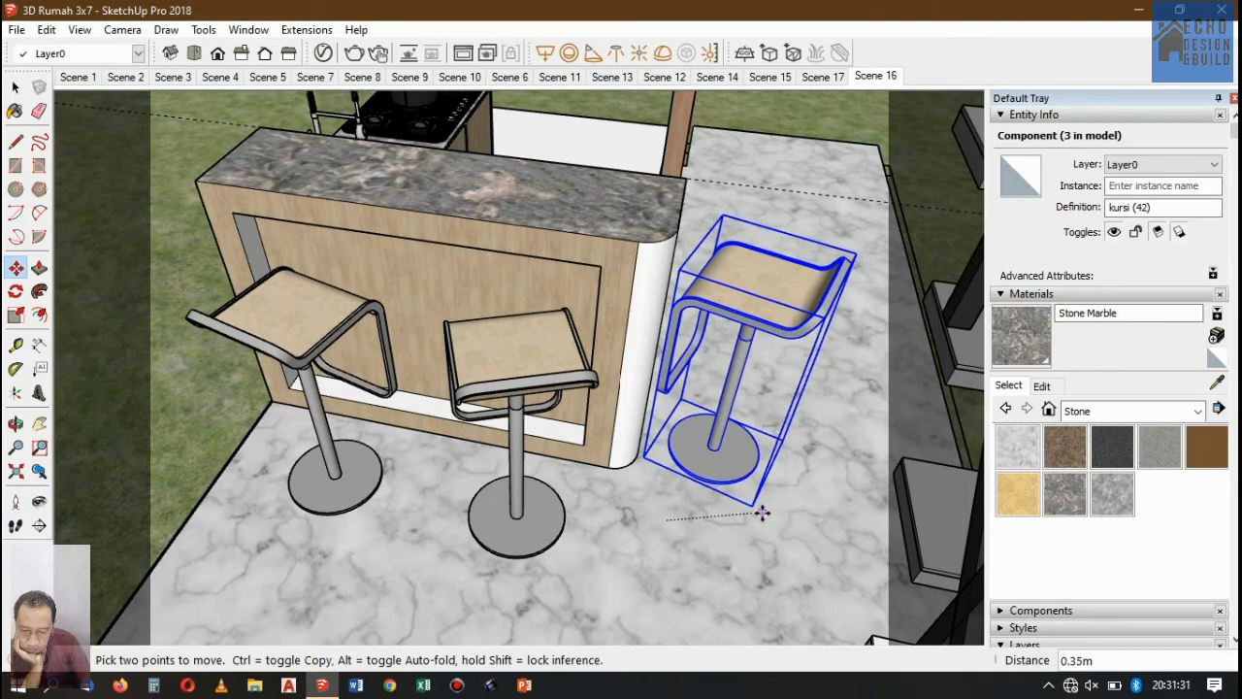
left_click(758, 513)
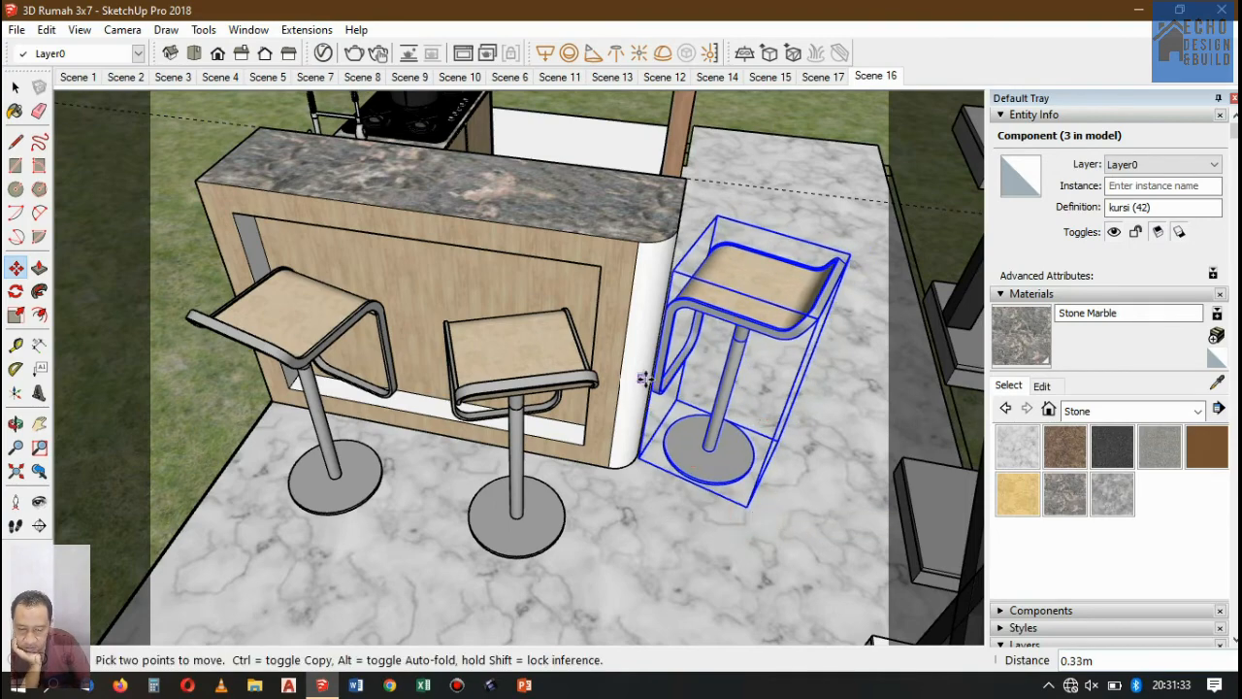
Examine the arrangement of the three bar stools around the counter from Scene 4.
scroll(643, 378, "down", 3)
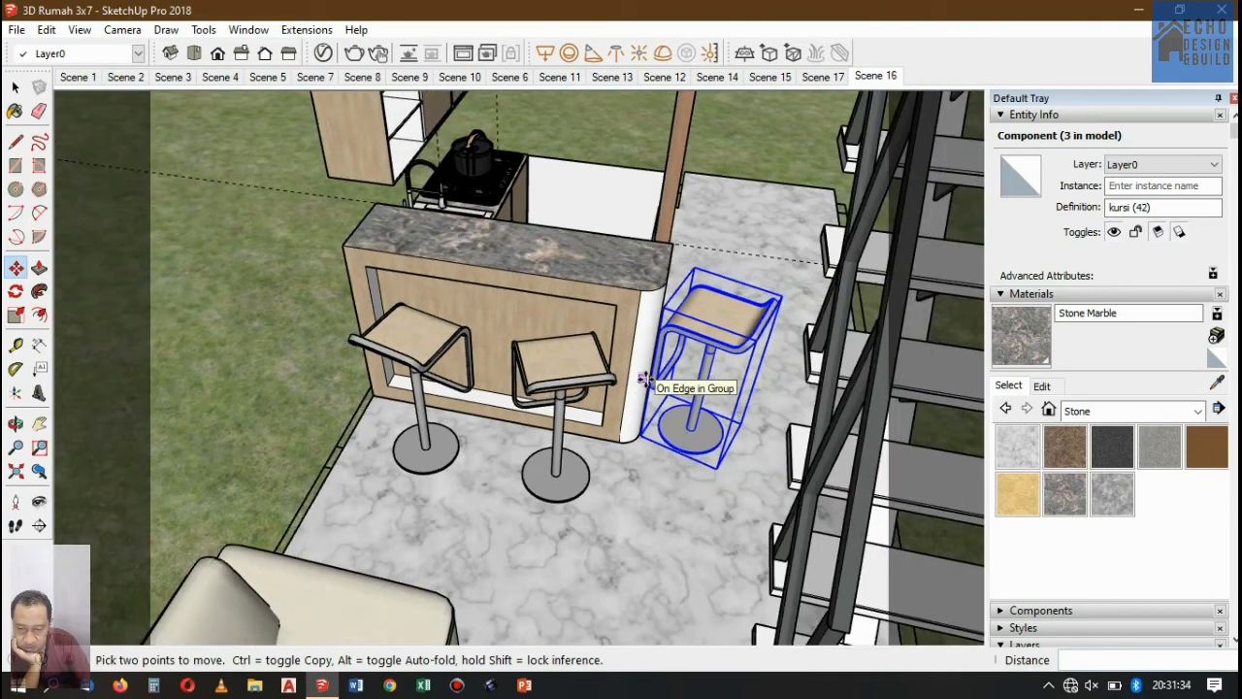
left_click(206, 77)
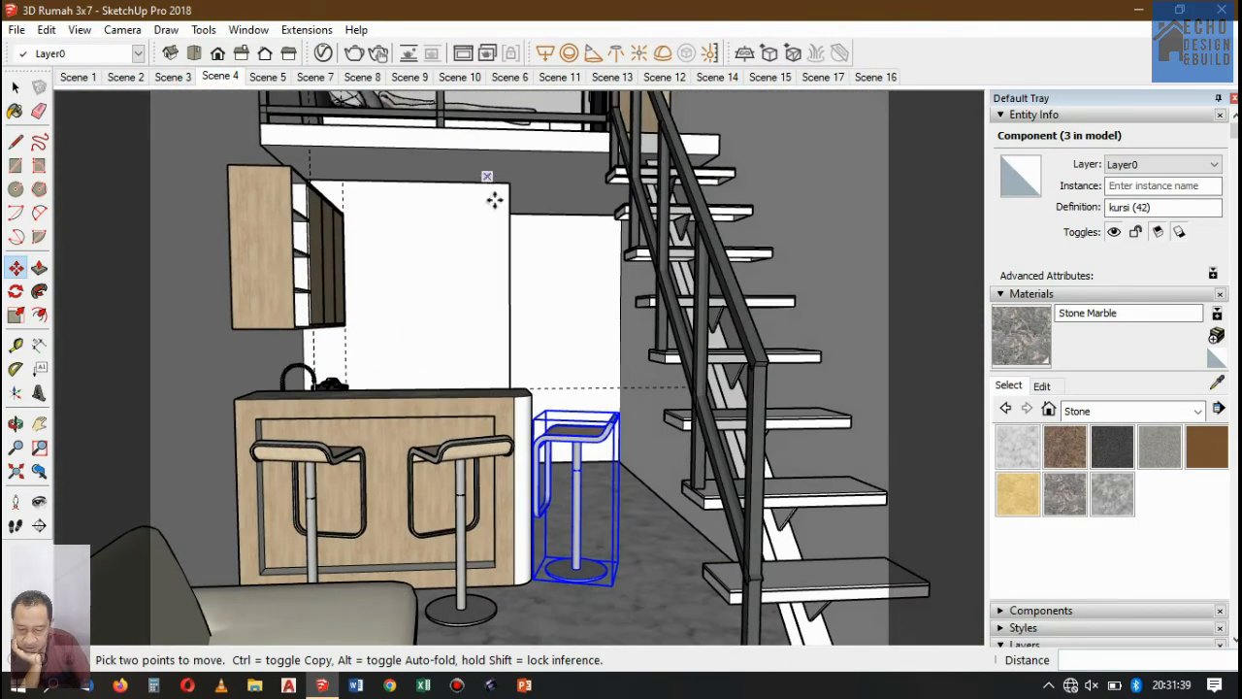
scroll(471, 271, "up", 2)
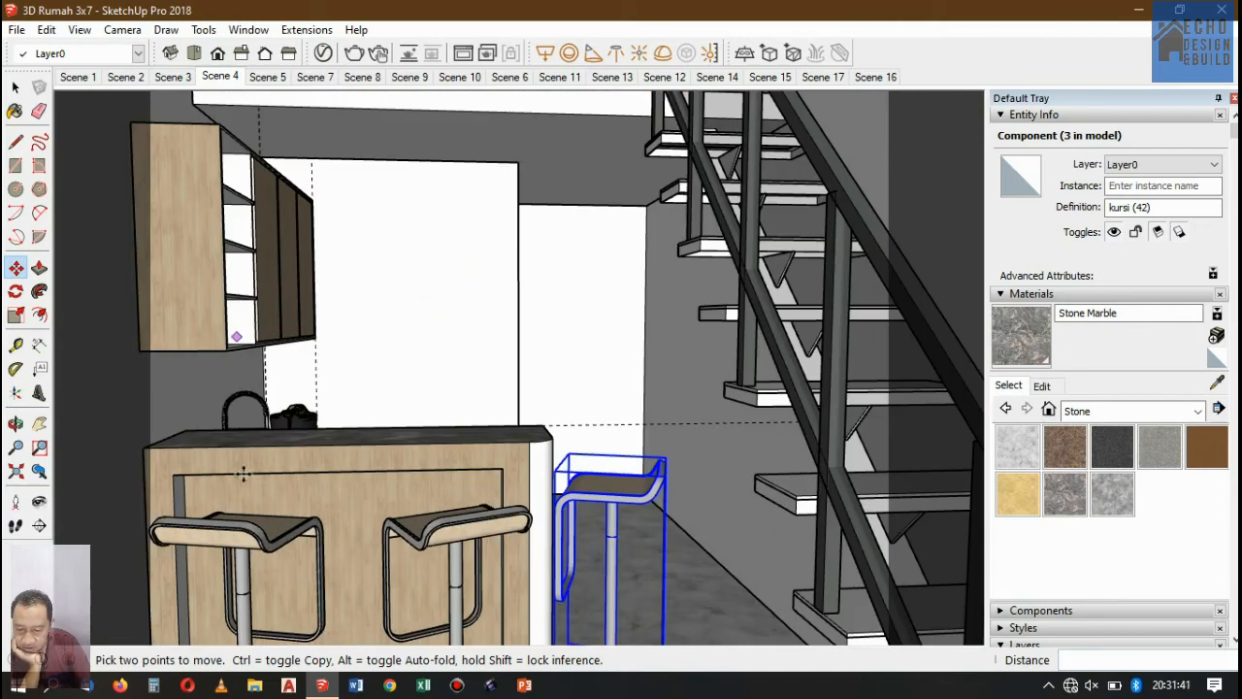
scroll(243, 474, "up", 3)
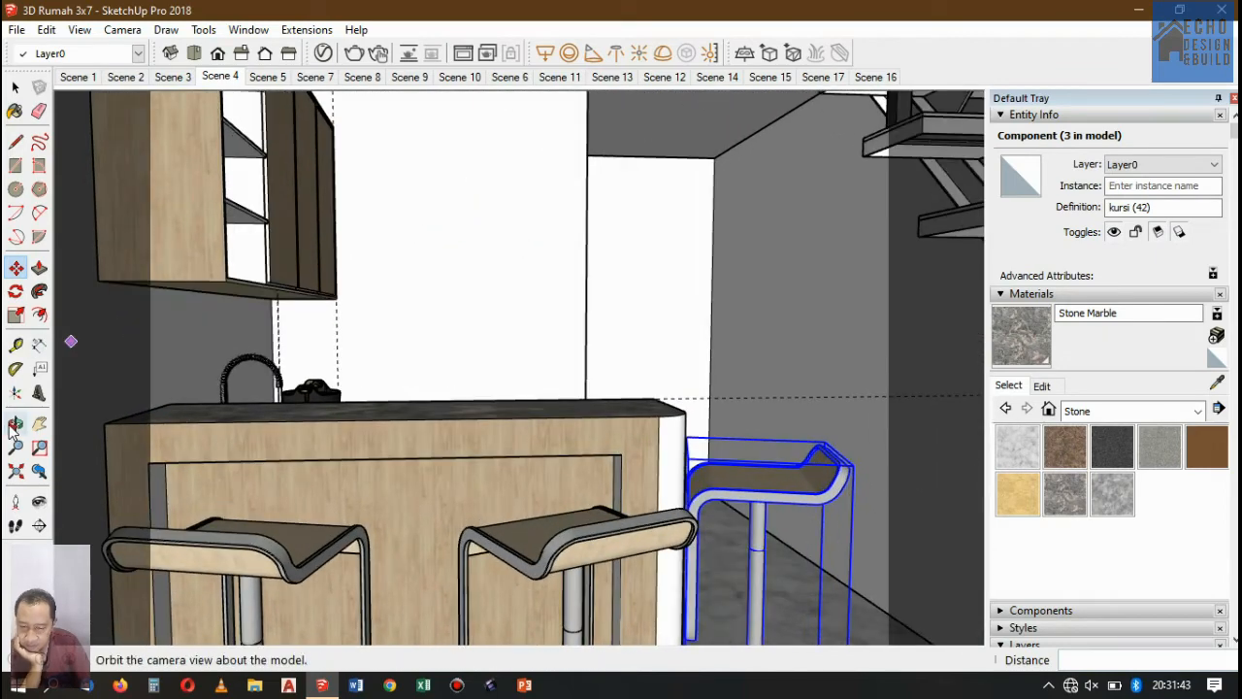
left_click(16, 424)
mouse_move(417, 203)
left_mouse_down()
mouse_move(327, 285)
mouse_move(228, 332)
mouse_move(97, 244)
mouse_move(181, 223)
mouse_move(422, 224)
left_mouse_up()
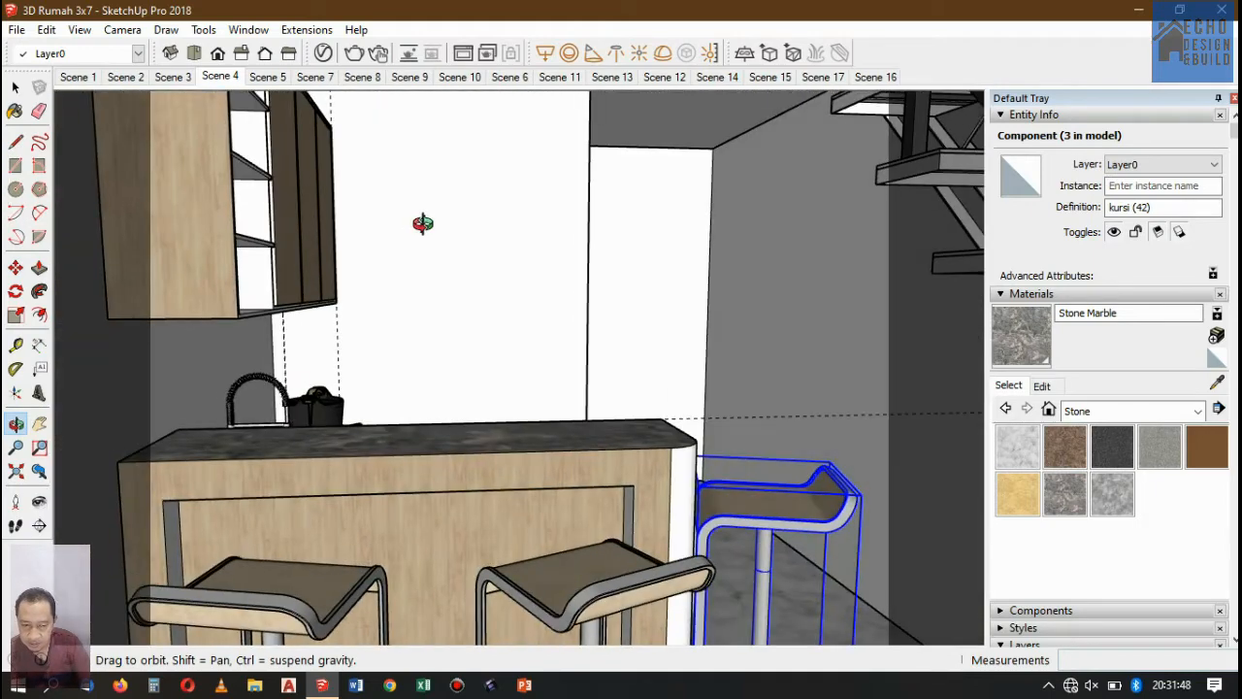
Check Scene 17 and Scene 16, examining the kitchen cabinets, sink, stove and counter from the bathroom door side.
left_click(821, 77)
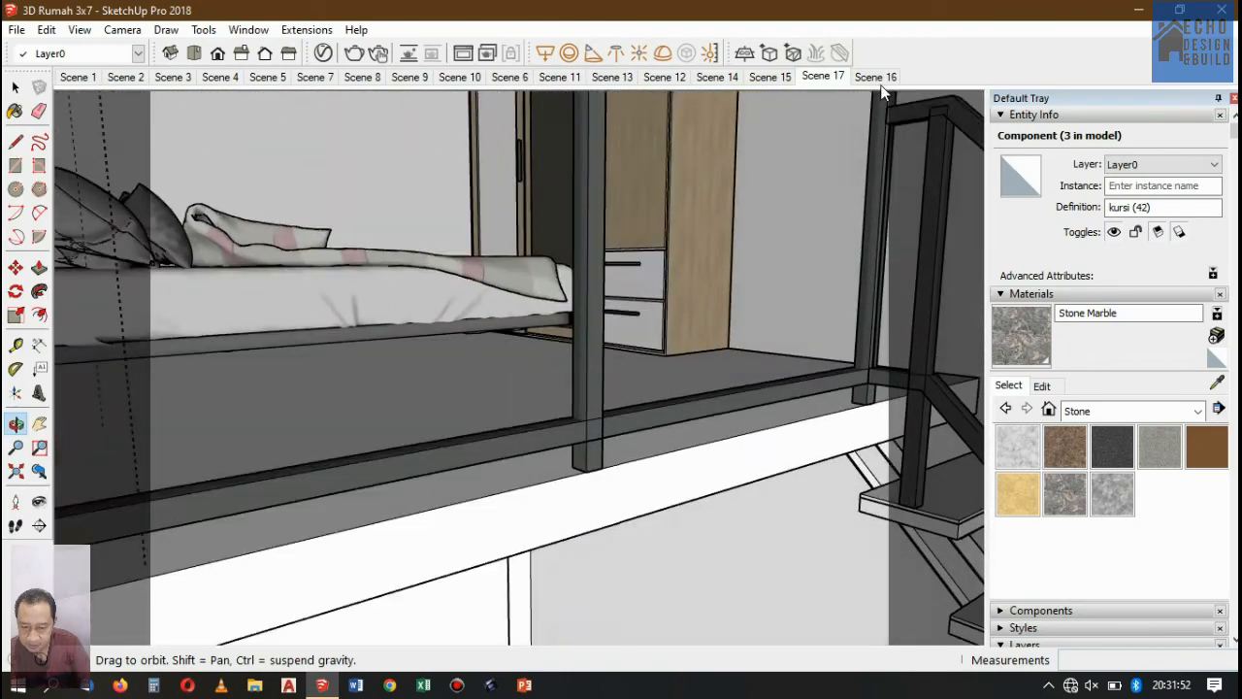
left_click(883, 78)
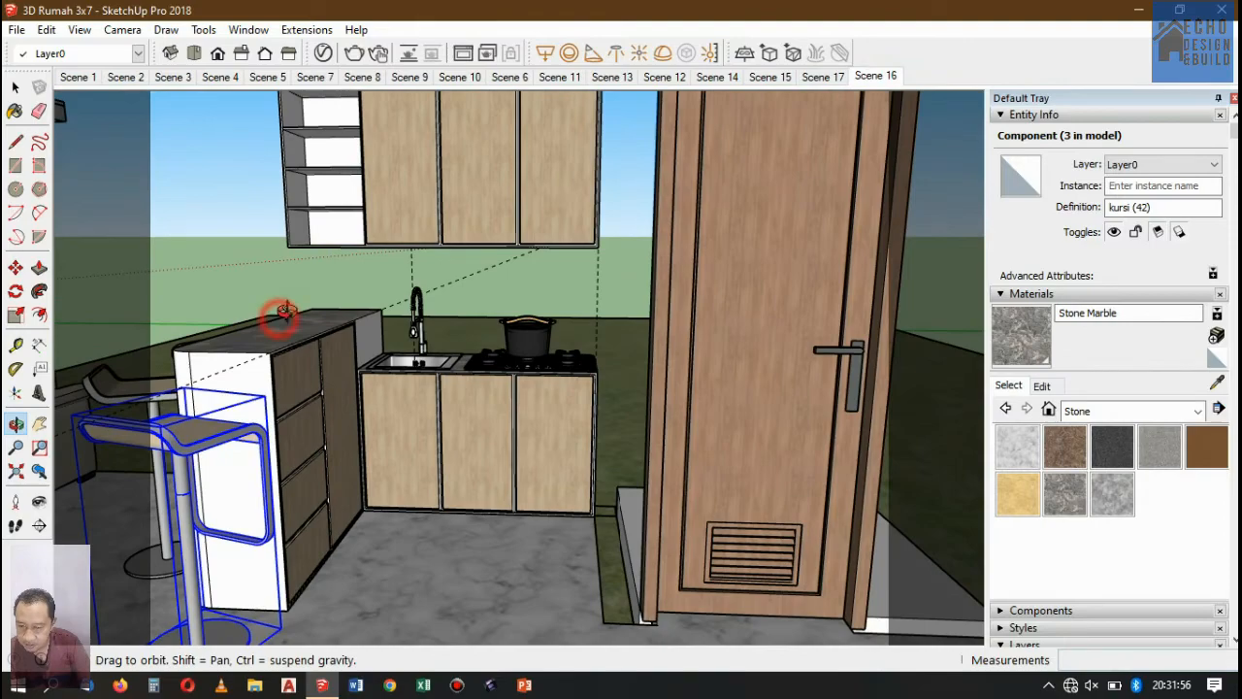
left_click_drag(283, 312, 719, 361)
left_click_drag(425, 435, 352, 401)
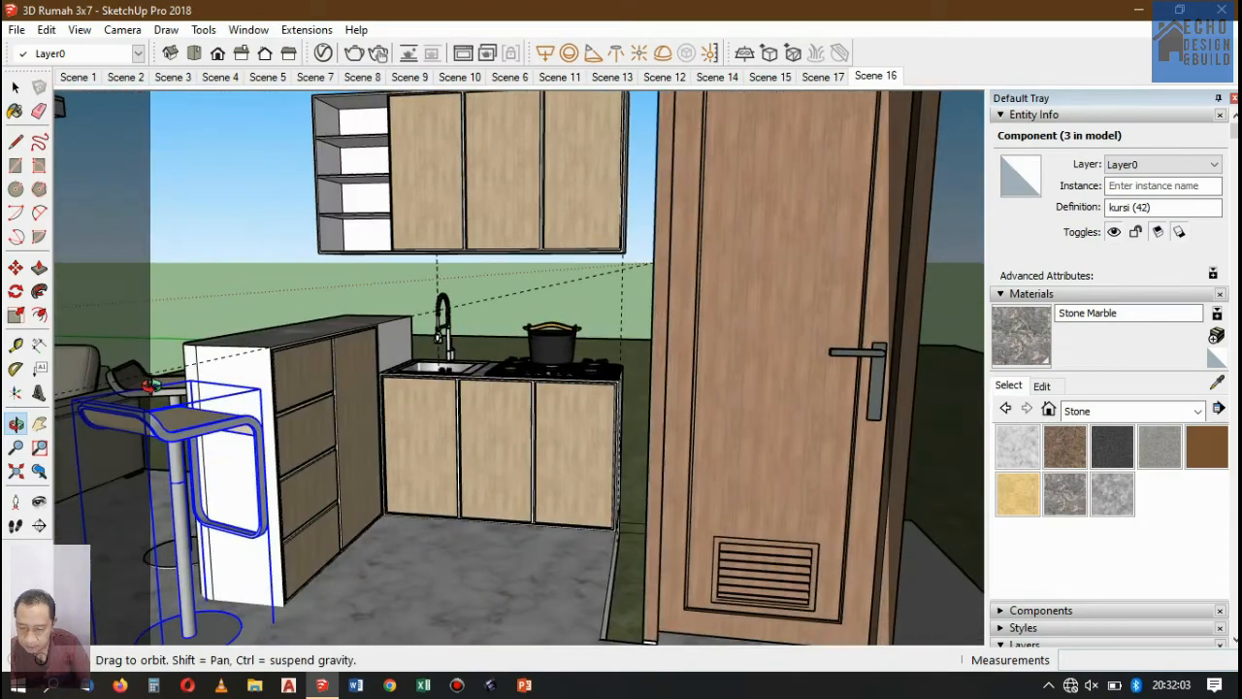
left_click_drag(314, 341, 522, 374)
scroll(56, 363, "up", 6)
scroll(183, 341, "down", 2)
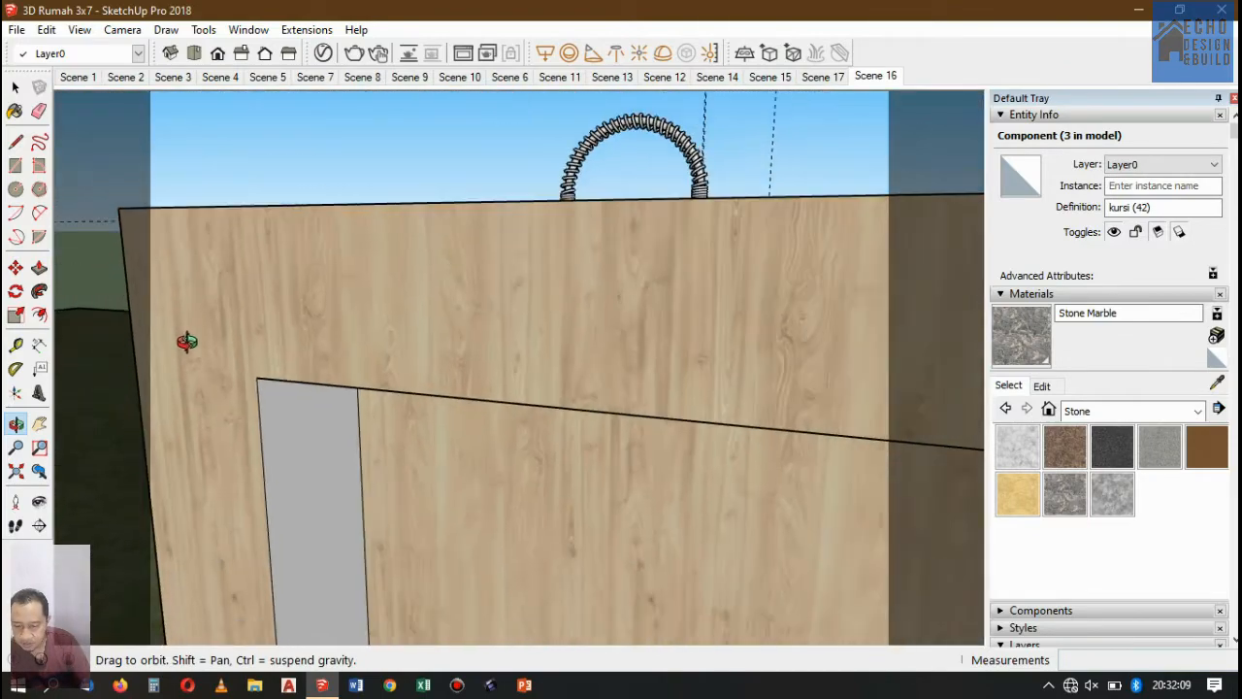
left_click_drag(187, 342, 222, 105)
Examine the wall cabinets, counter and bar stools from Scene 3, including the space behind the counter.
left_click(186, 77)
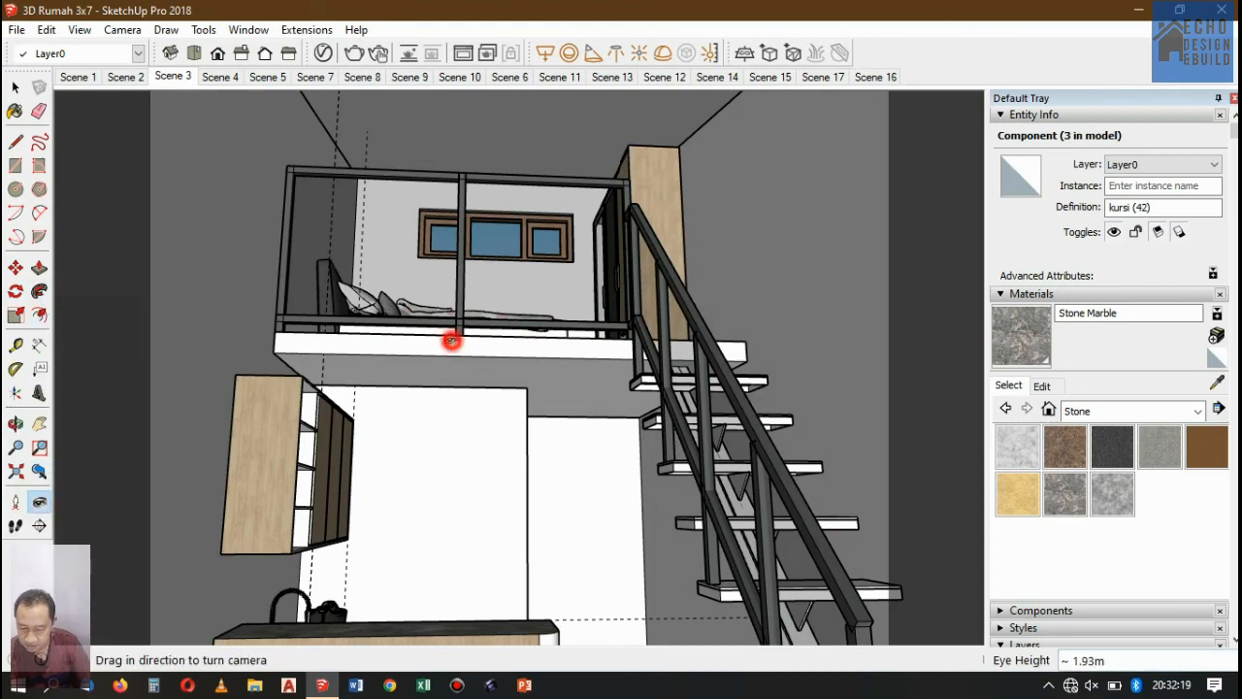
left_click_drag(451, 341, 365, 532)
scroll(454, 454, "up", 2)
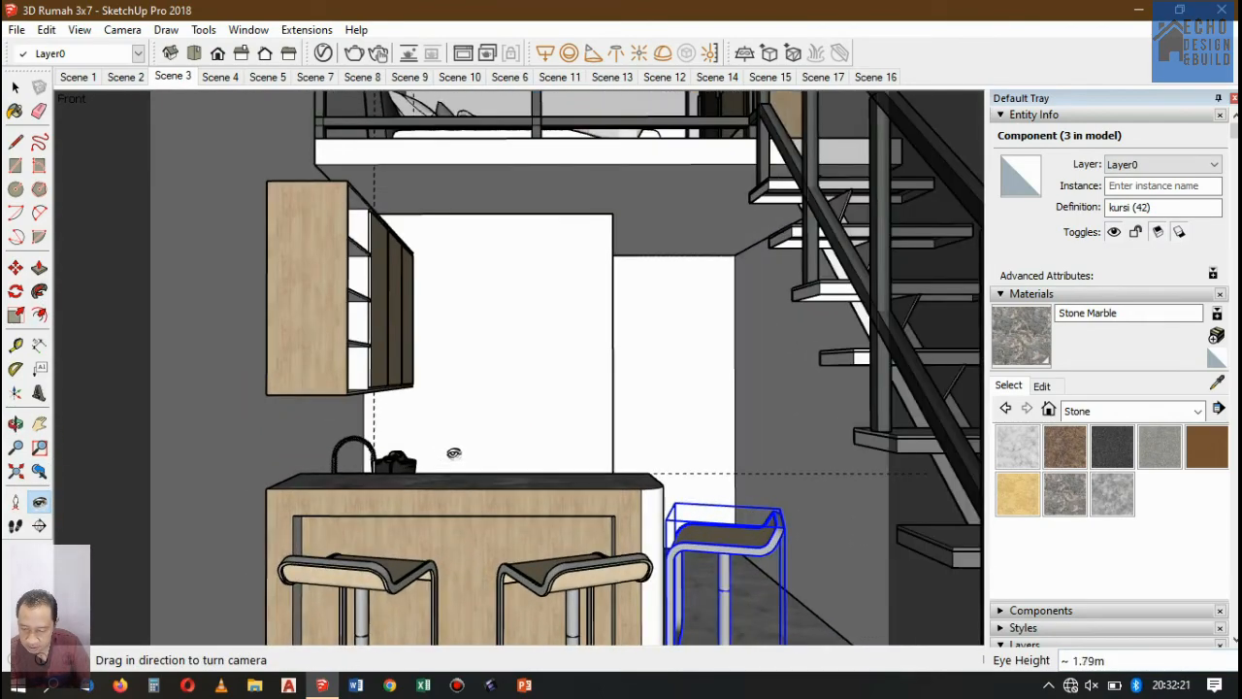
scroll(453, 453, "up", 2)
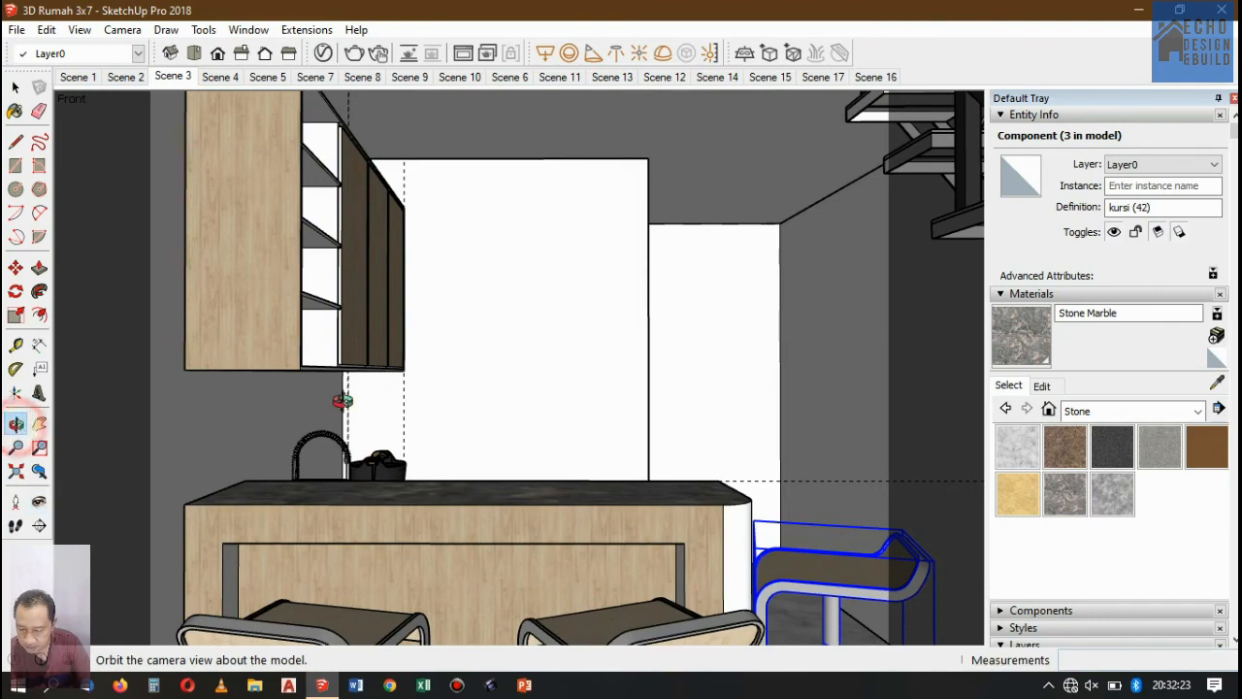
left_click_drag(508, 408, 412, 390)
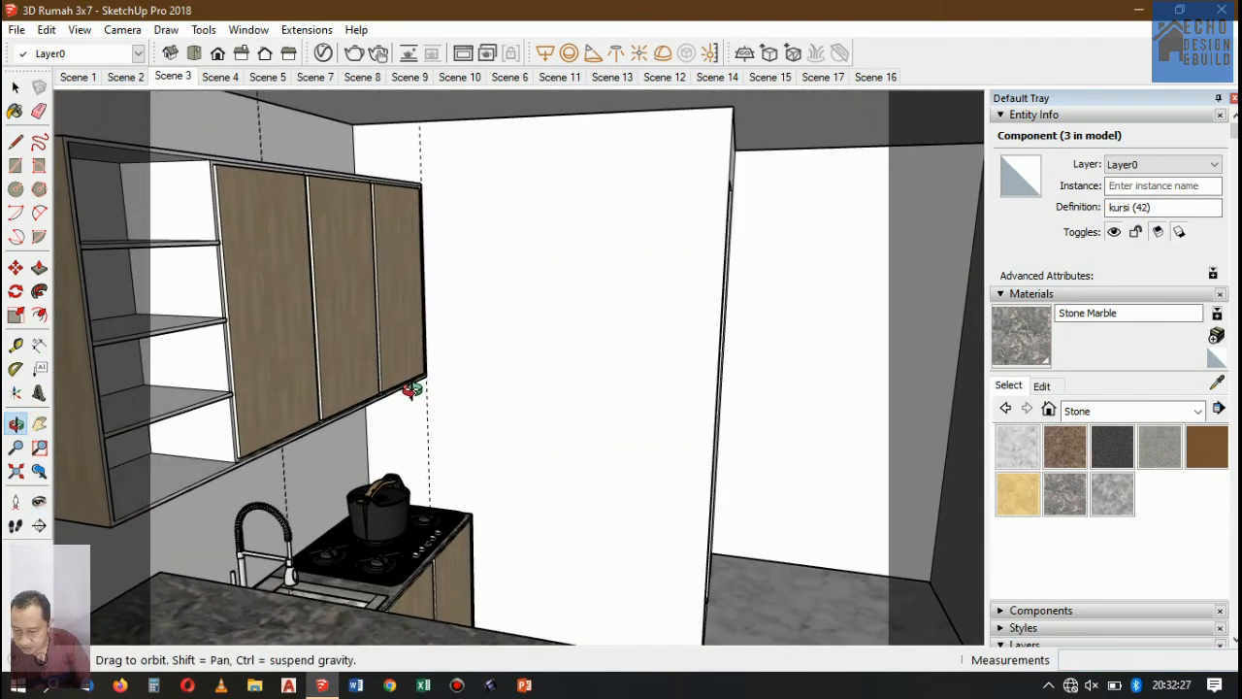
left_click_drag(254, 312, 699, 458)
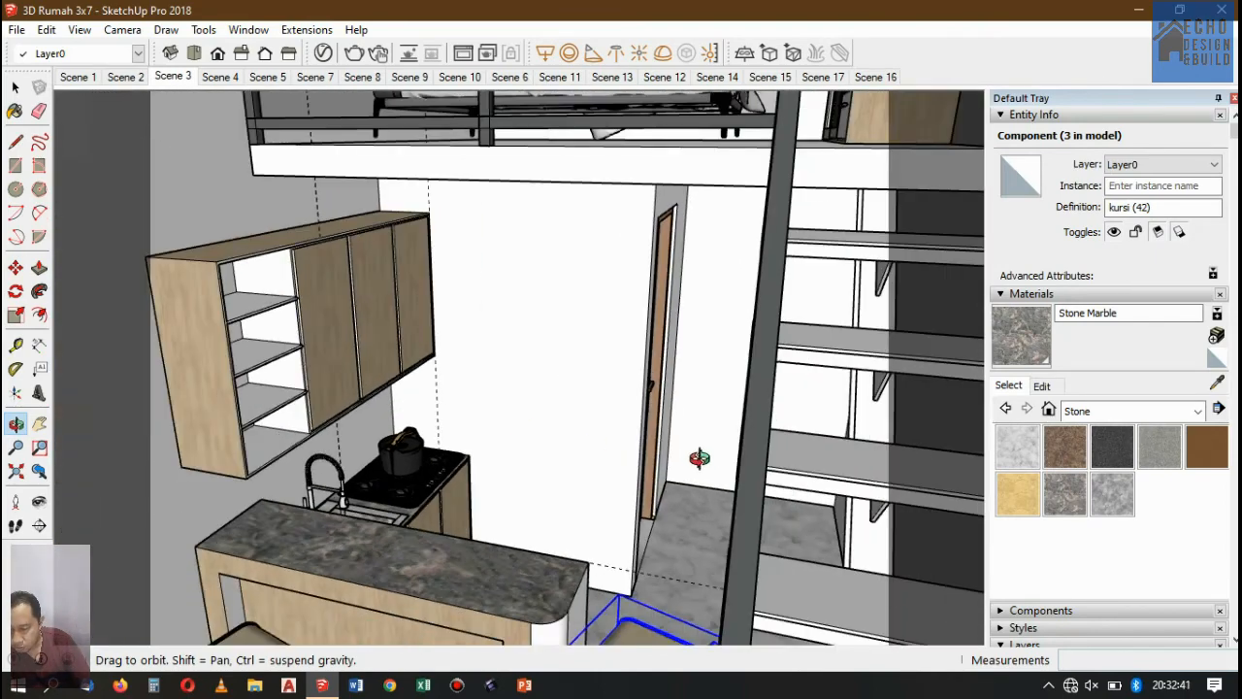
left_click_drag(369, 408, 491, 389)
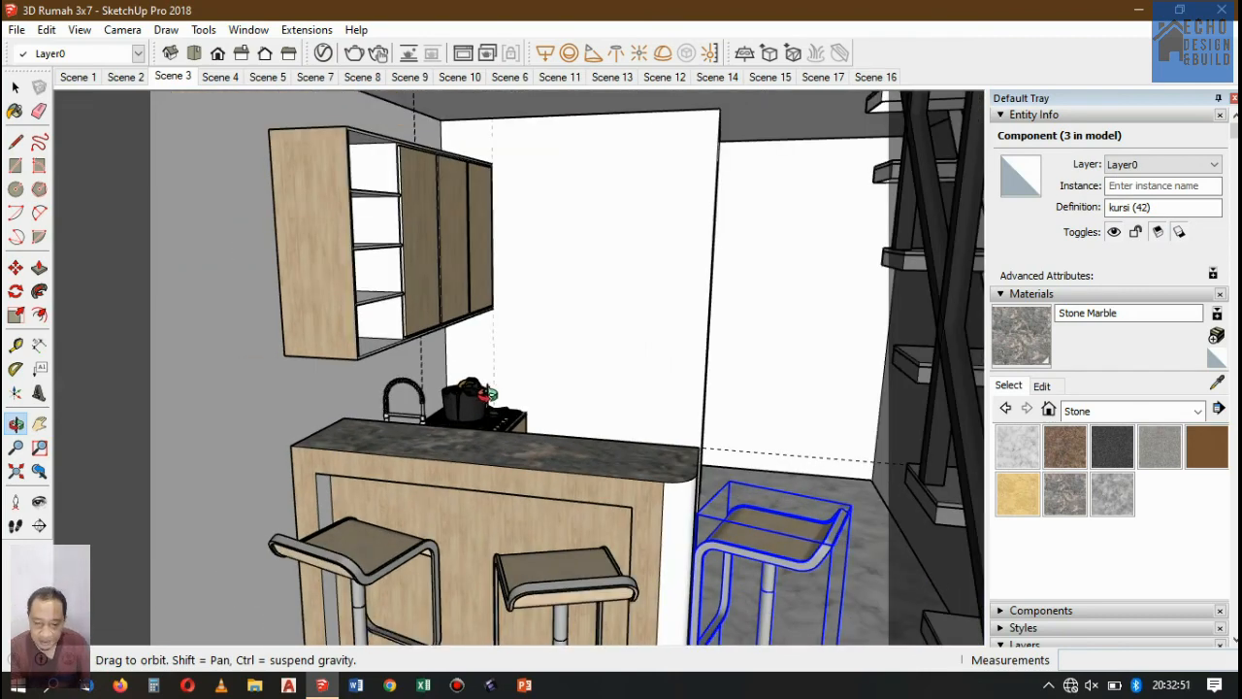